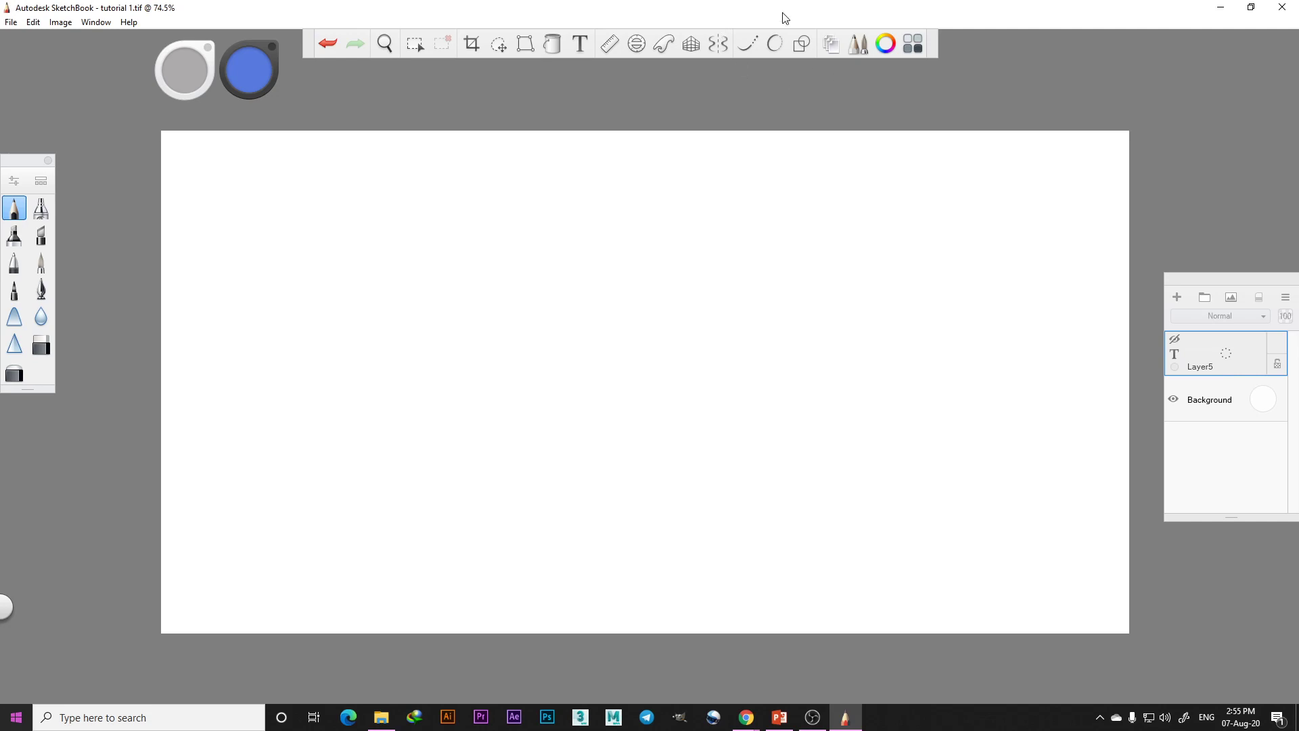
Turn on the straight ruler guide and lay it nearly horizontal across the lower half of the canvas, with its handles spread apart
click(611, 47)
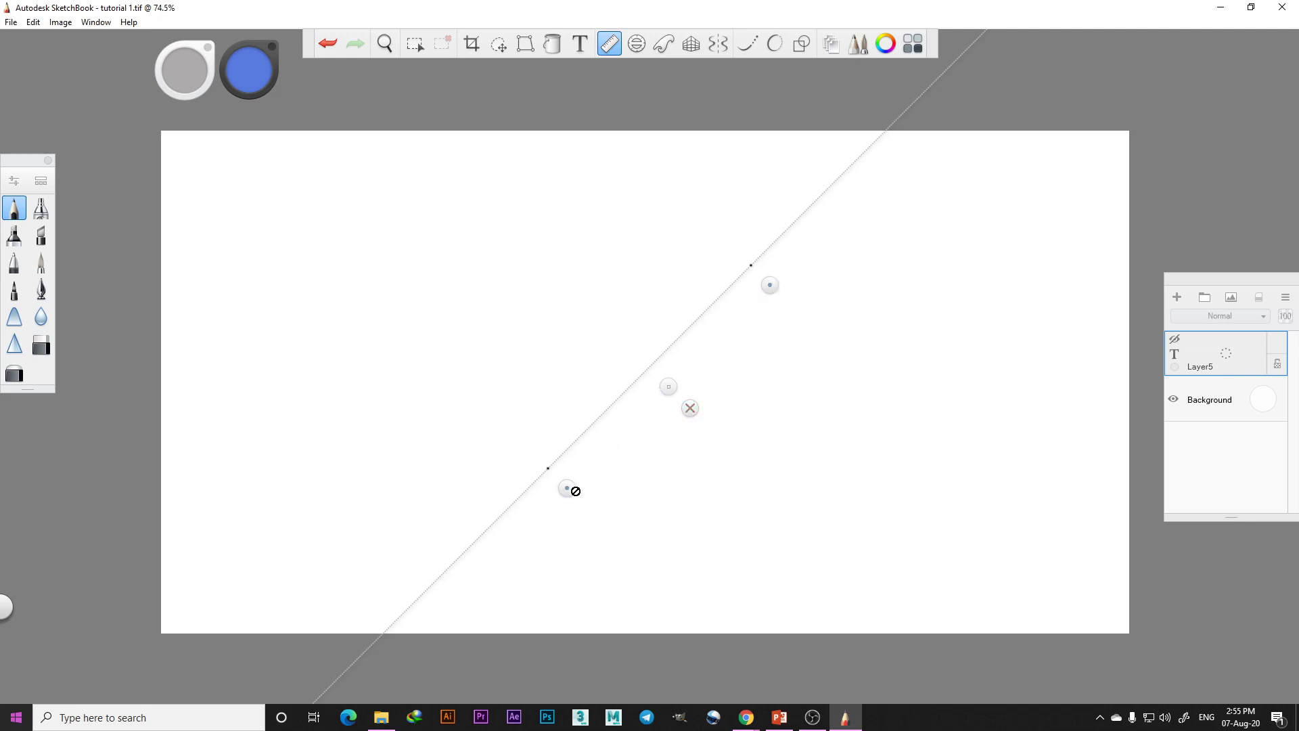
drag(567, 488, 471, 295)
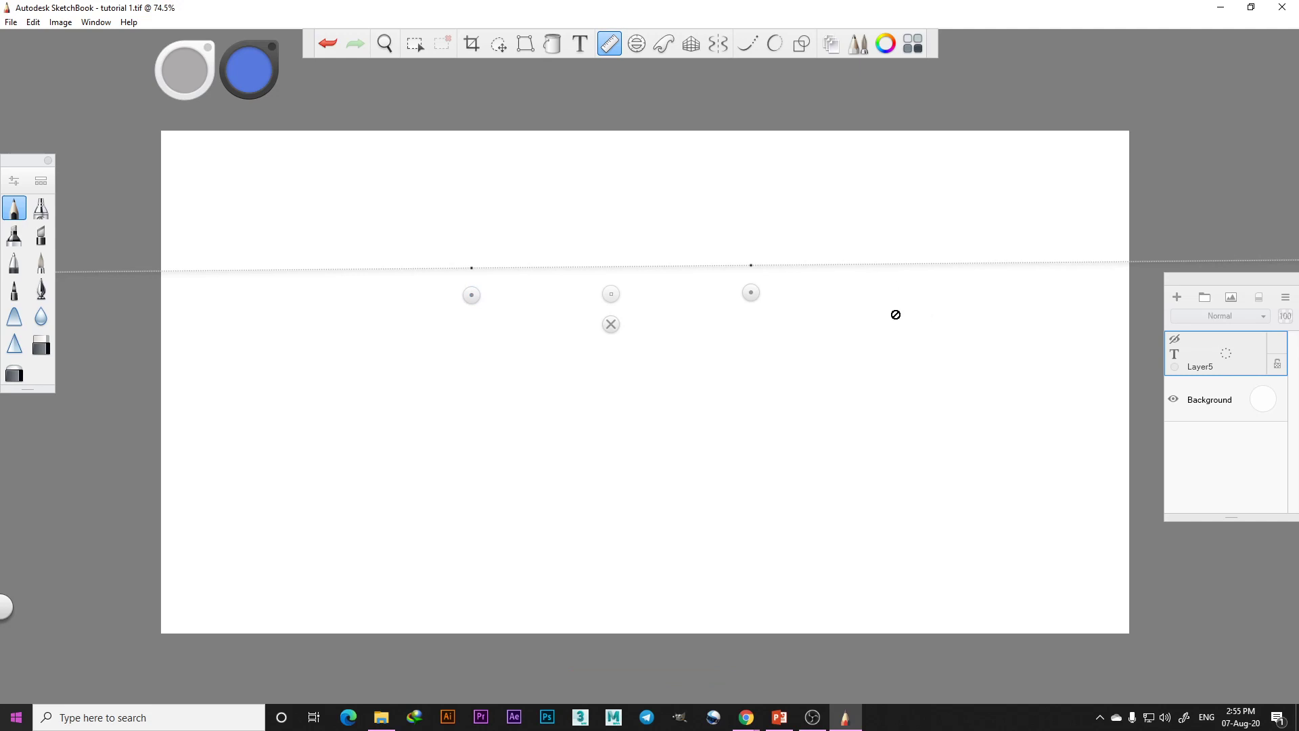
drag(751, 293, 952, 292)
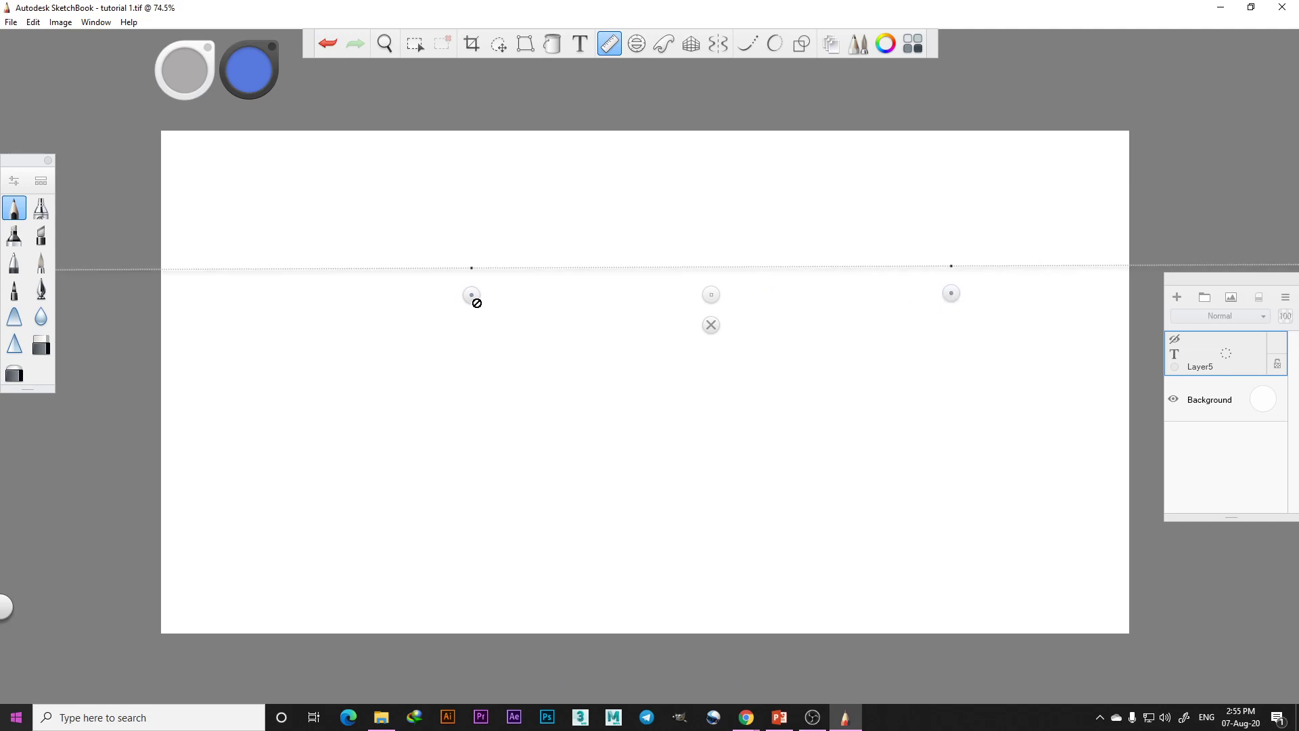
drag(472, 295, 441, 295)
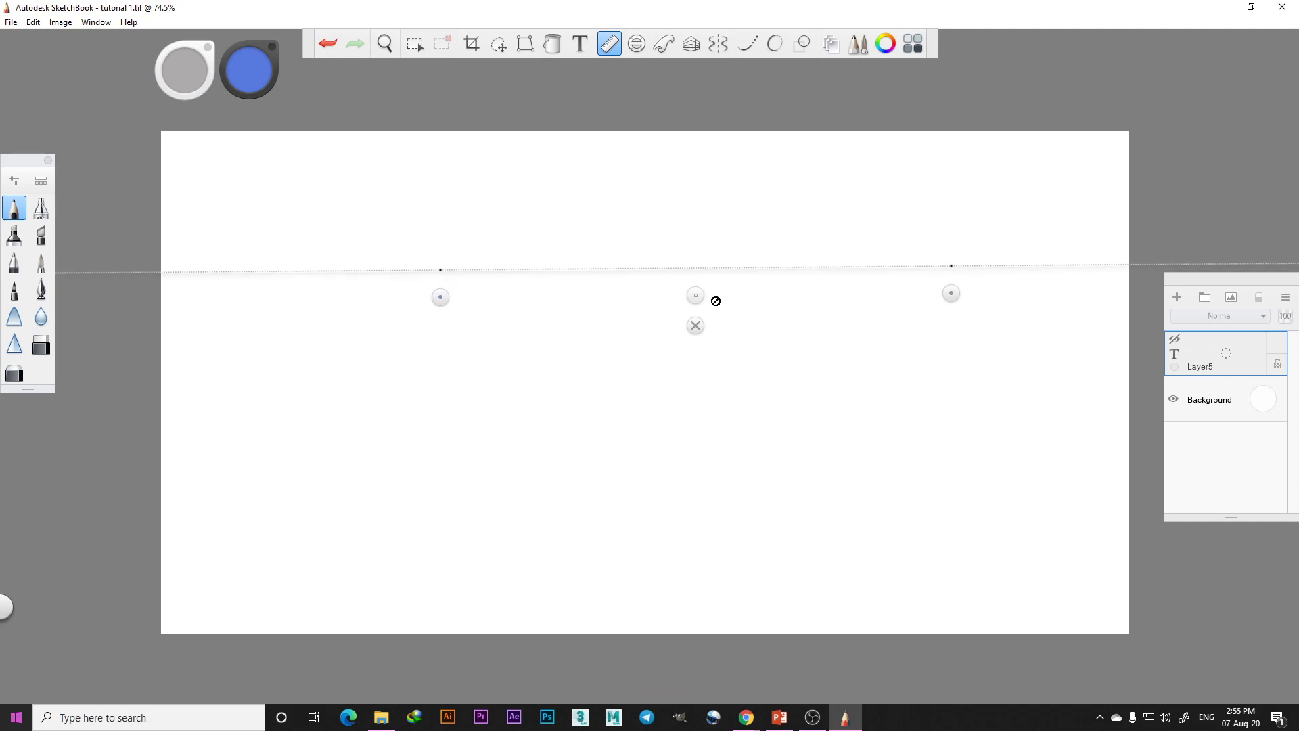
drag(695, 295, 645, 486)
drag(900, 485, 900, 483)
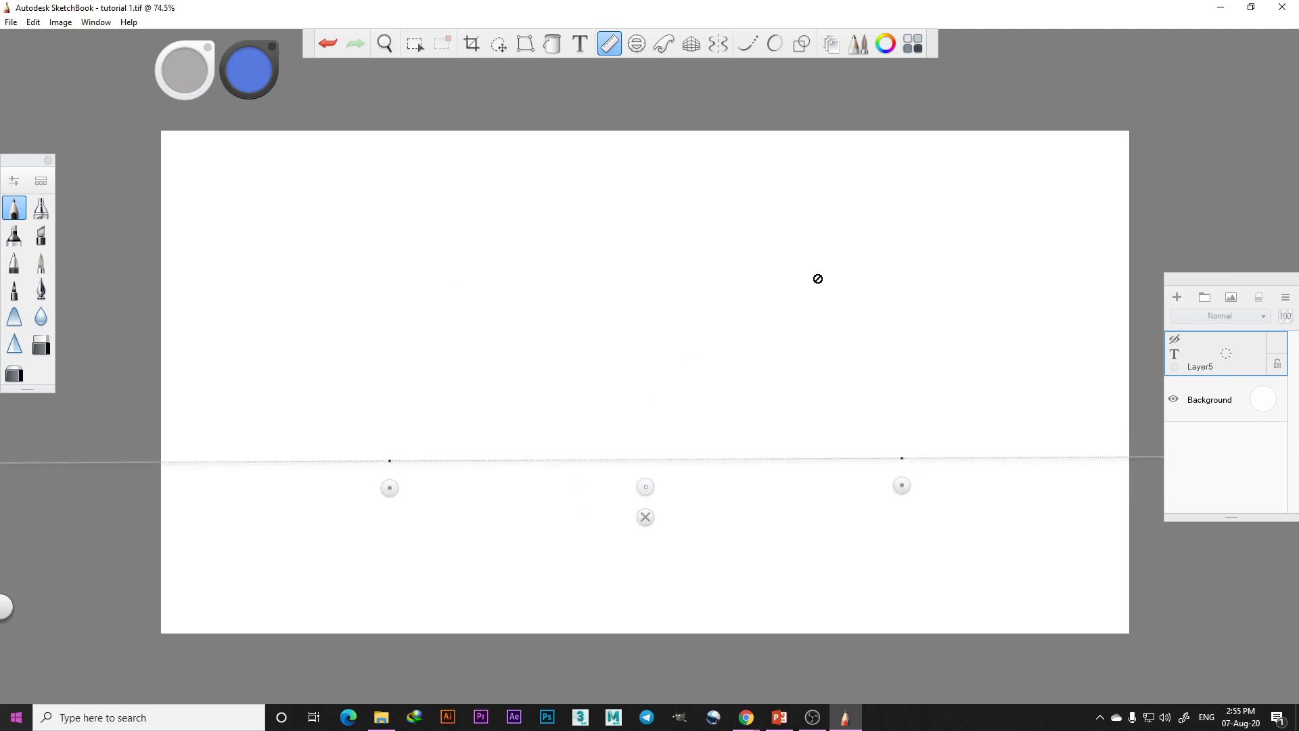
Add a new layer above the Layer5 text layer, keep Layer5 hidden and make the new layer active
click(53, 228)
click(3, 207)
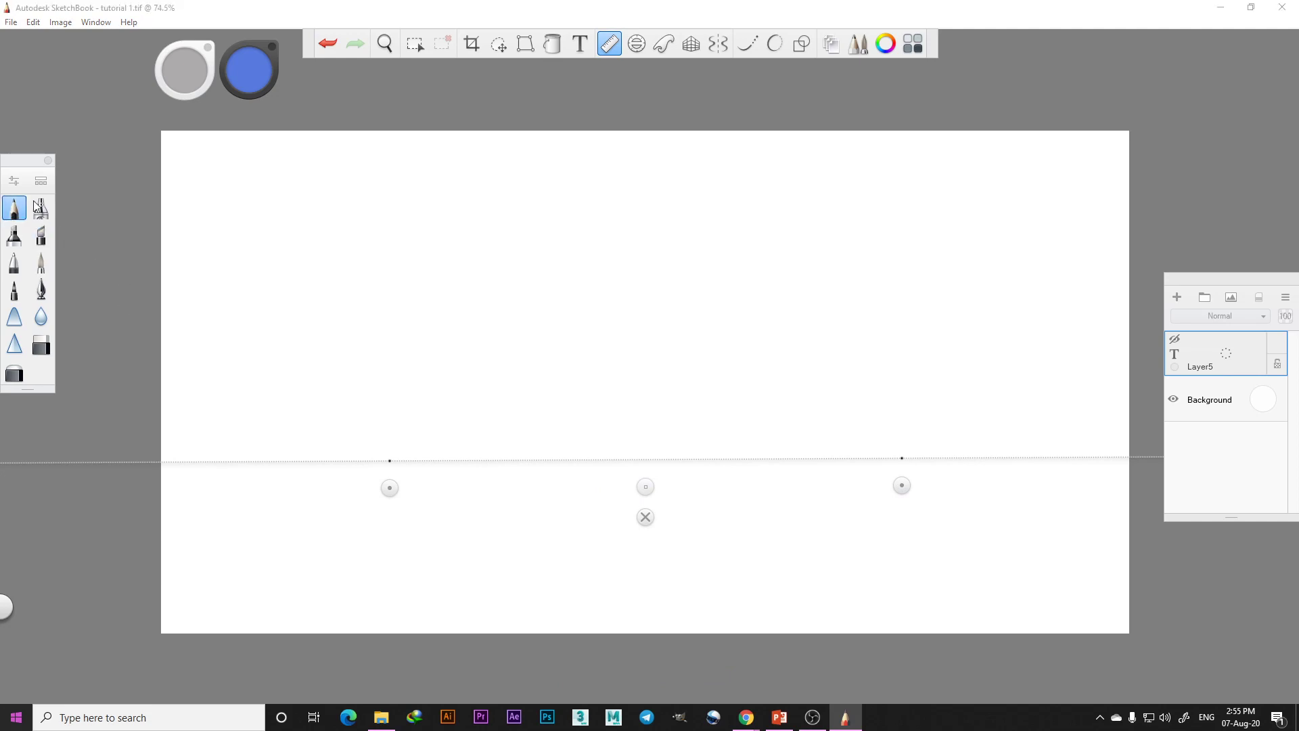
click(1175, 339)
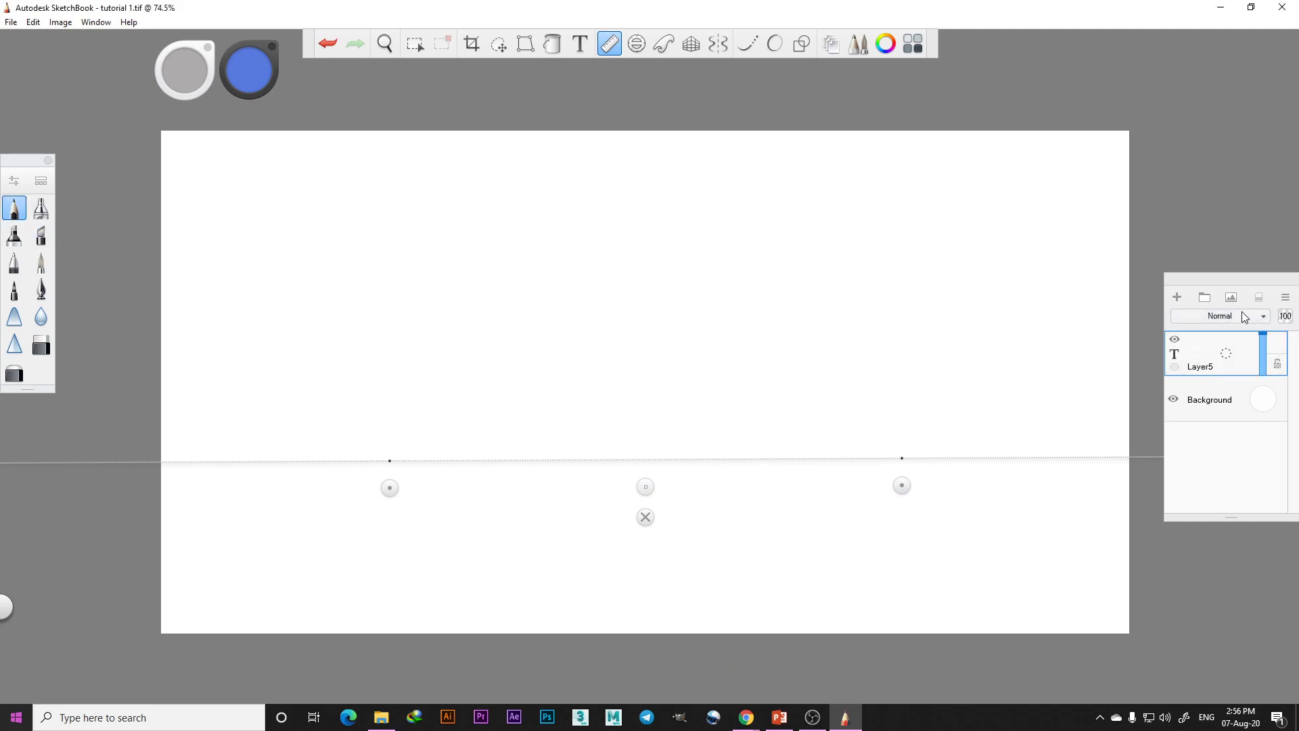
click(1177, 297)
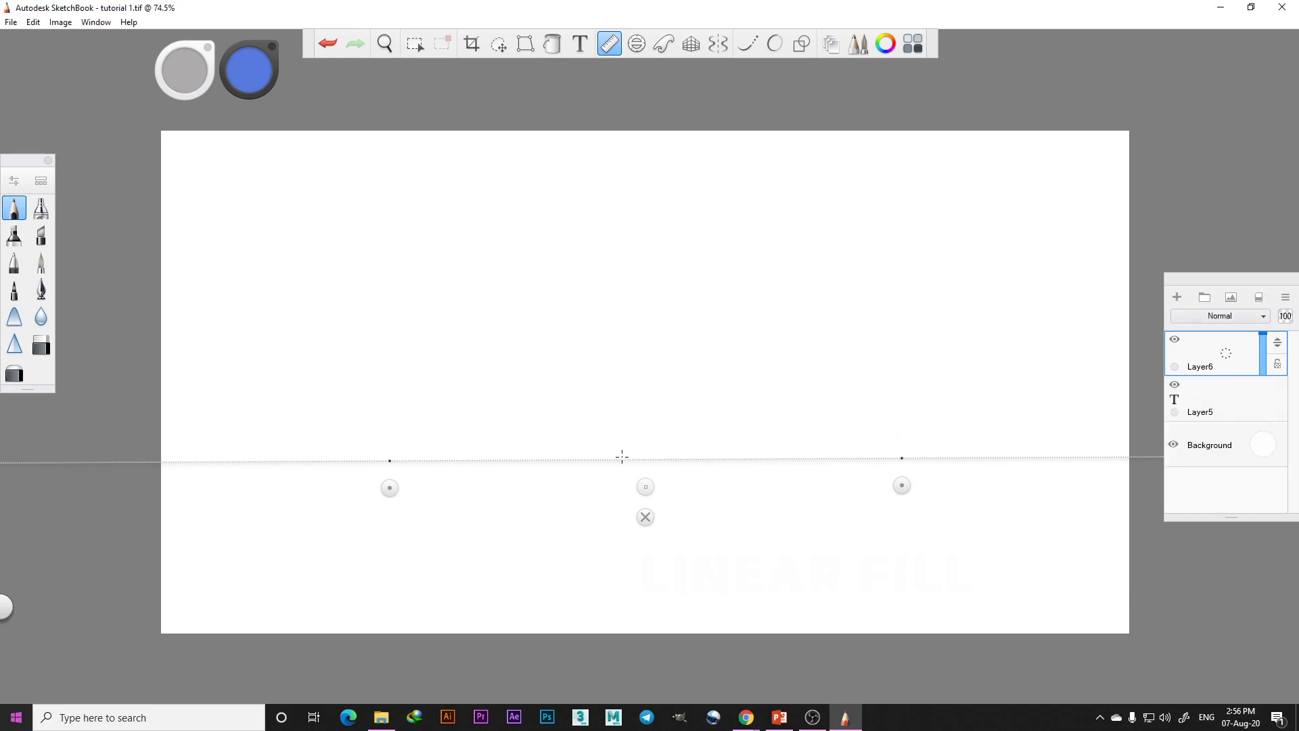
click(1208, 414)
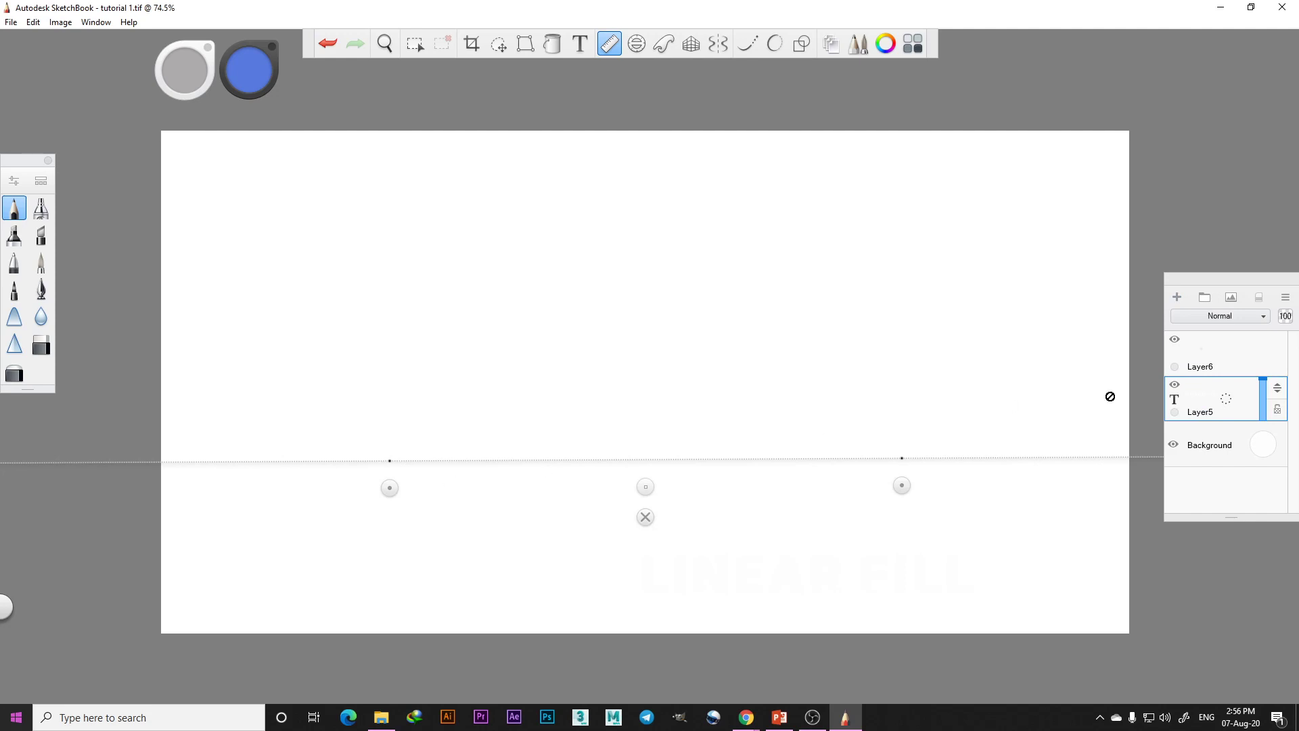
click(1176, 386)
click(1211, 361)
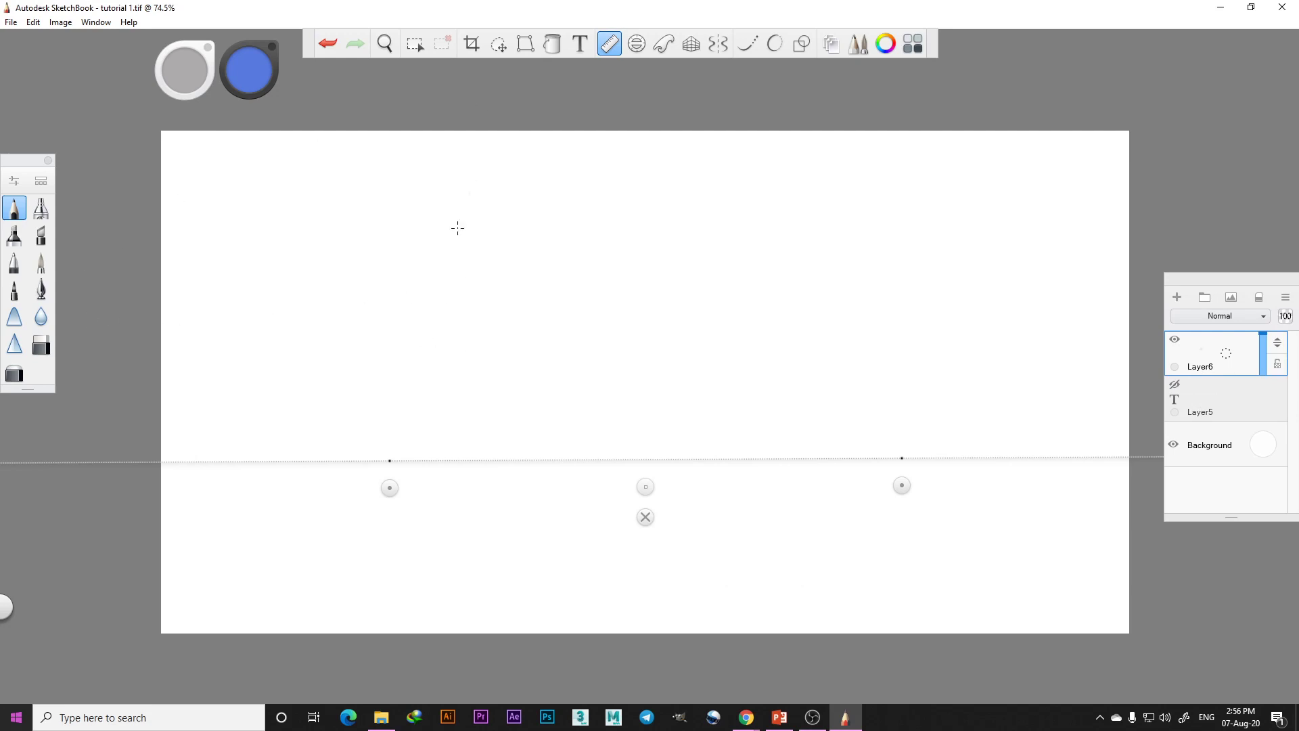
Paint two long, parallel, nearly horizontal blue lines with the Paintbrush along the ruler, shifting the ruler slightly upward between them
click(252, 80)
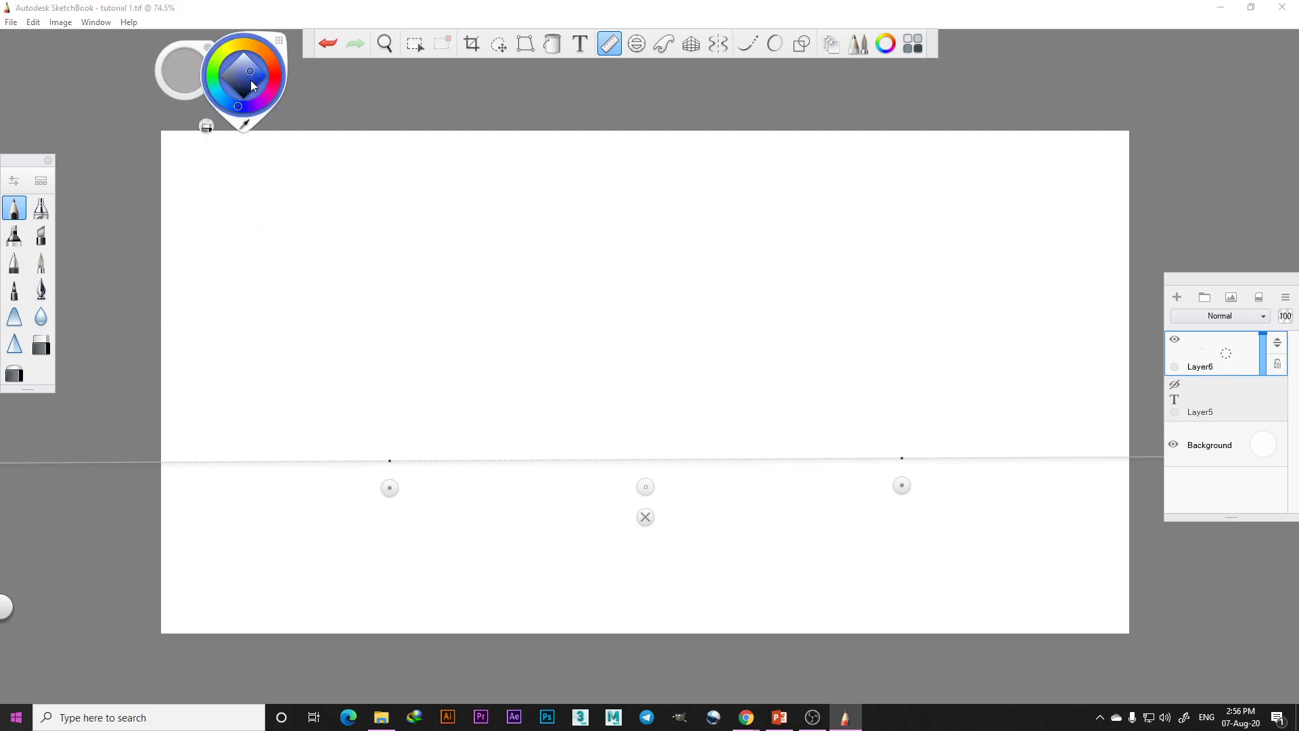
click(41, 262)
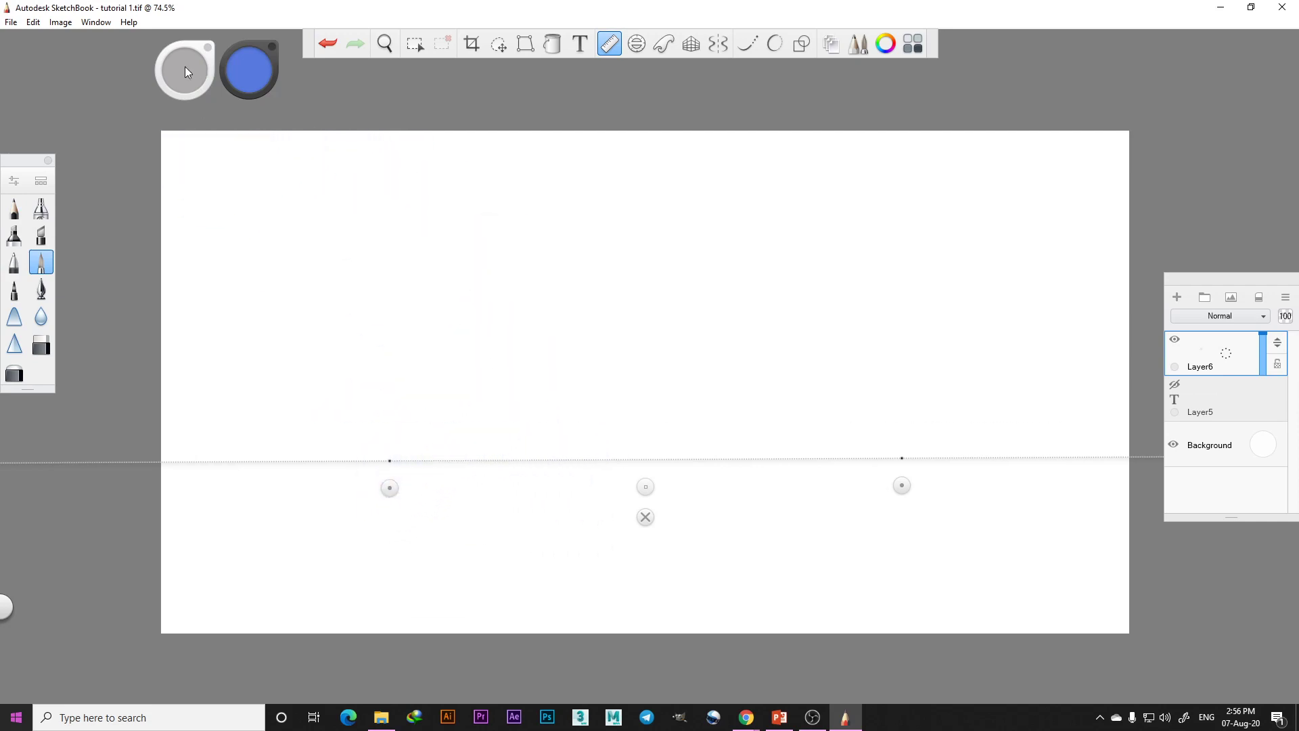
mouse_move(190, 80)
mouse_down()
mouse_move(172, 75)
mouse_move(196, 71)
mouse_move(168, 63)
mouse_move(187, 67)
mouse_up()
drag(230, 462, 1130, 458)
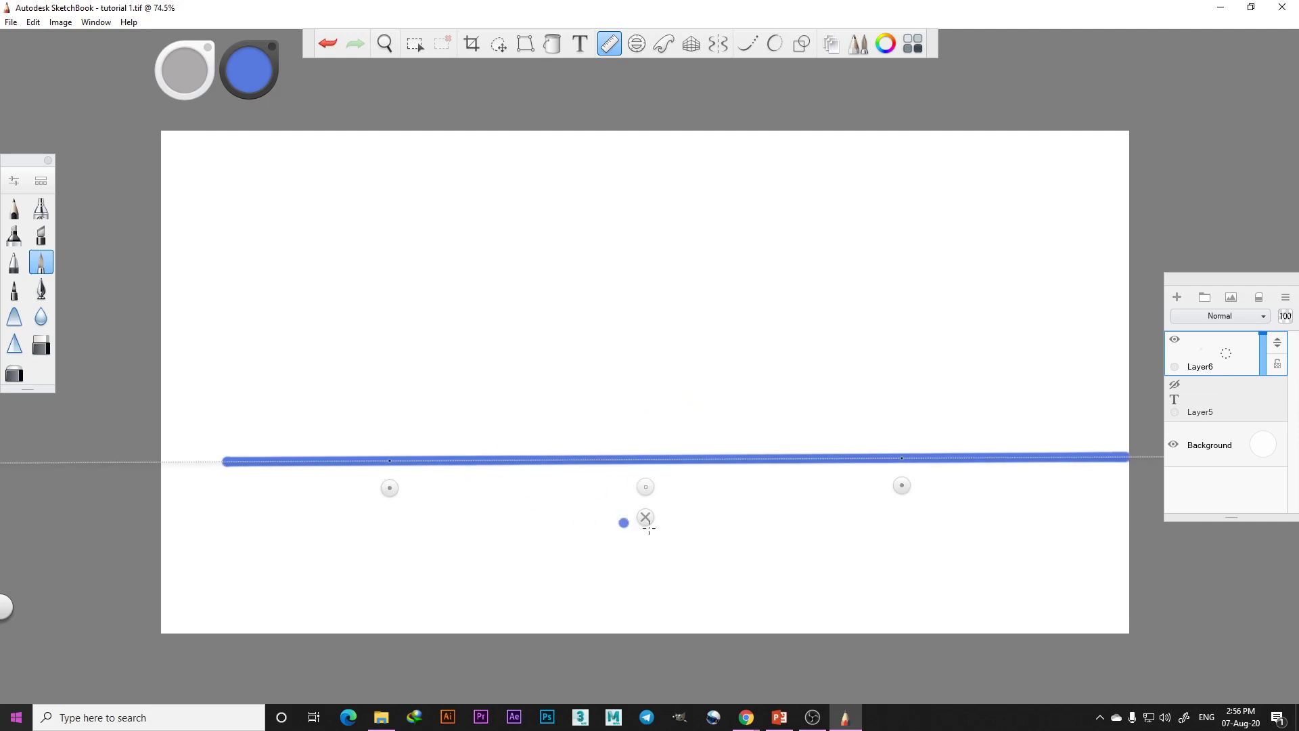
mouse_move(645, 488)
mouse_down()
mouse_move(643, 446)
mouse_move(644, 489)
mouse_up()
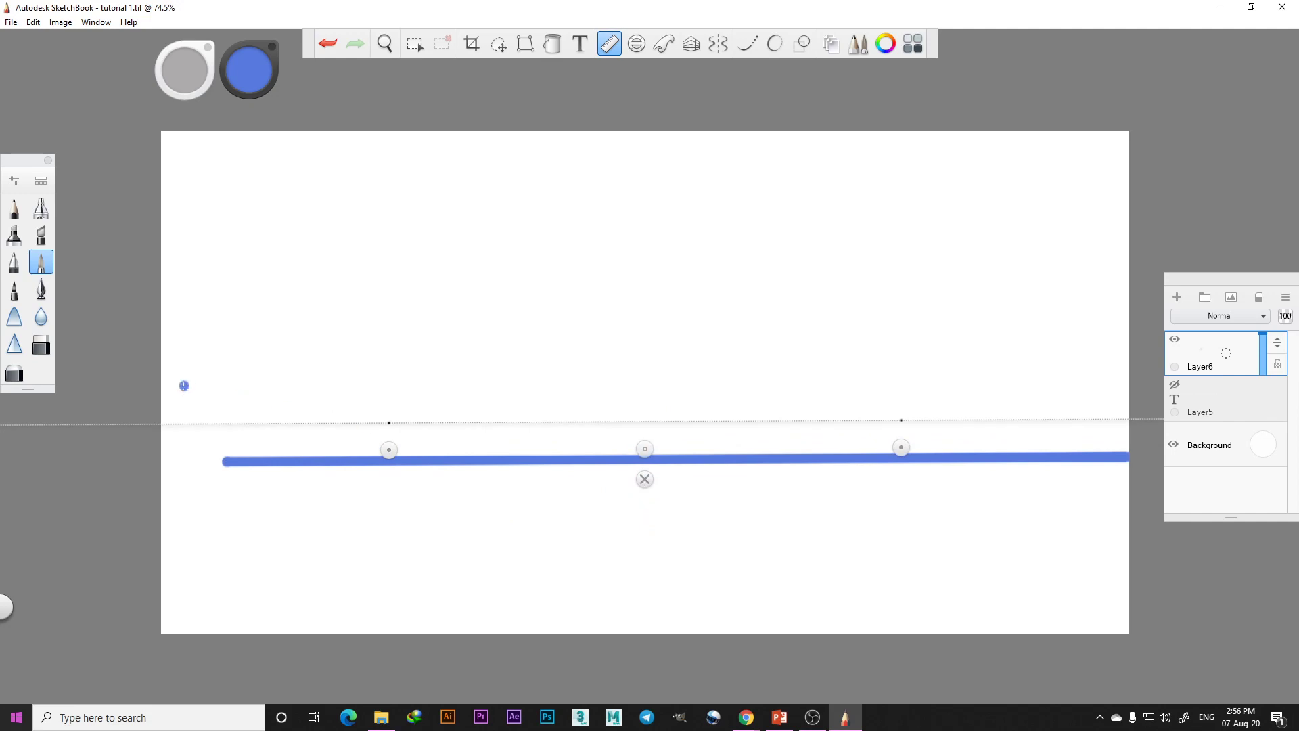
mouse_move(178, 423)
mouse_down()
mouse_move(1128, 419)
mouse_move(171, 423)
mouse_up()
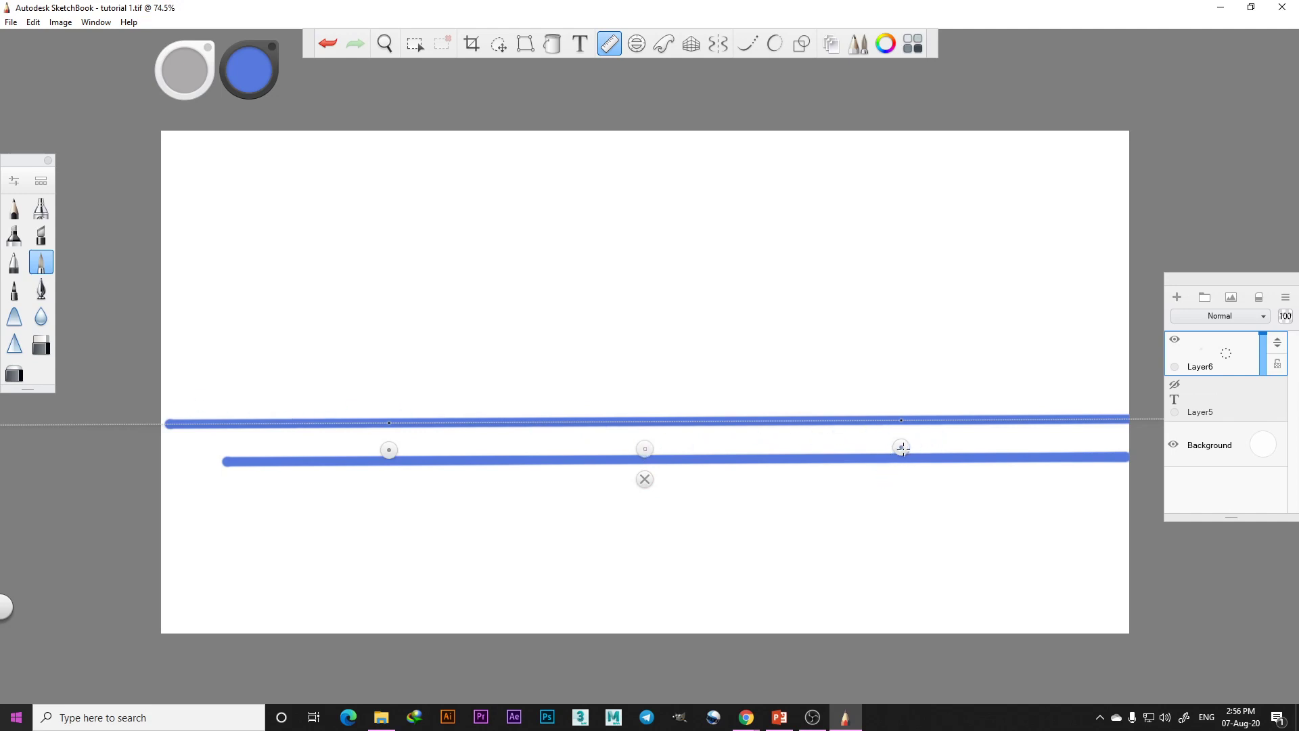
Paint three slanted blue lines and one vertical line through a common pivot by rotating the ruler before each stroke, and close the ruler
drag(902, 448, 982, 261)
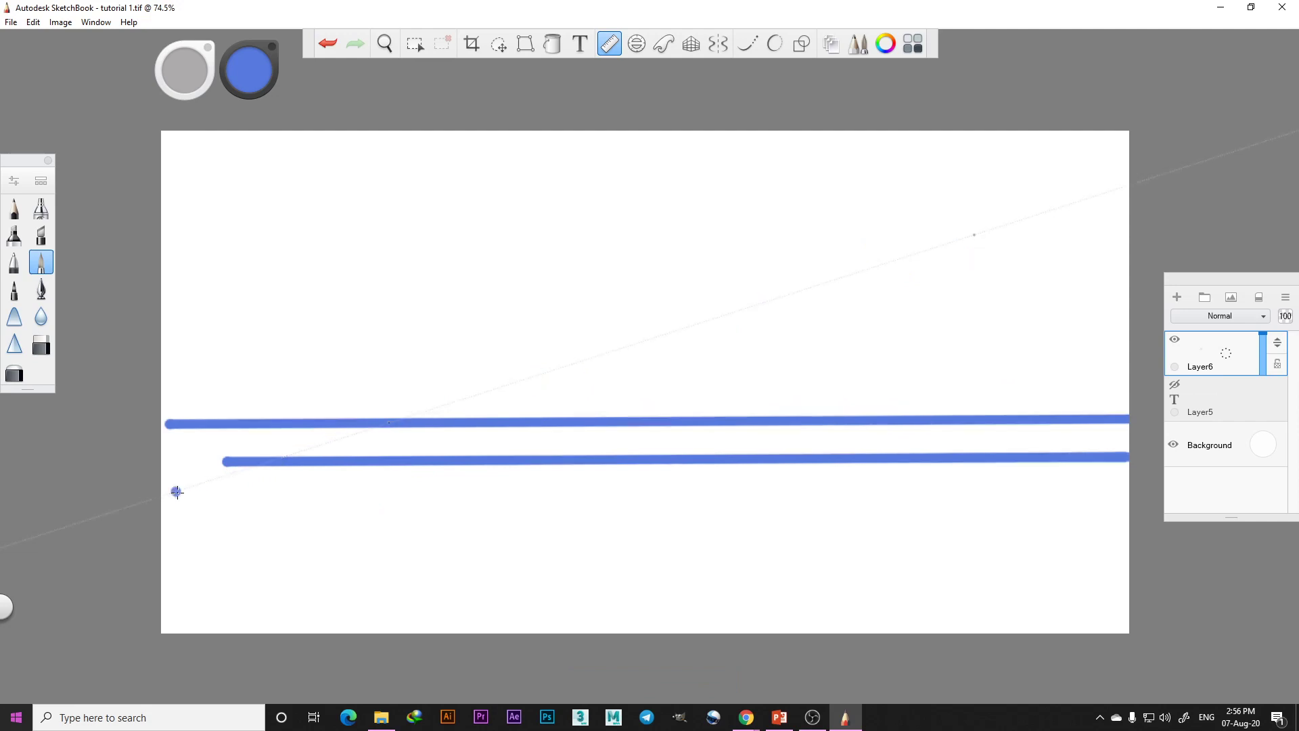
drag(174, 490, 1056, 208)
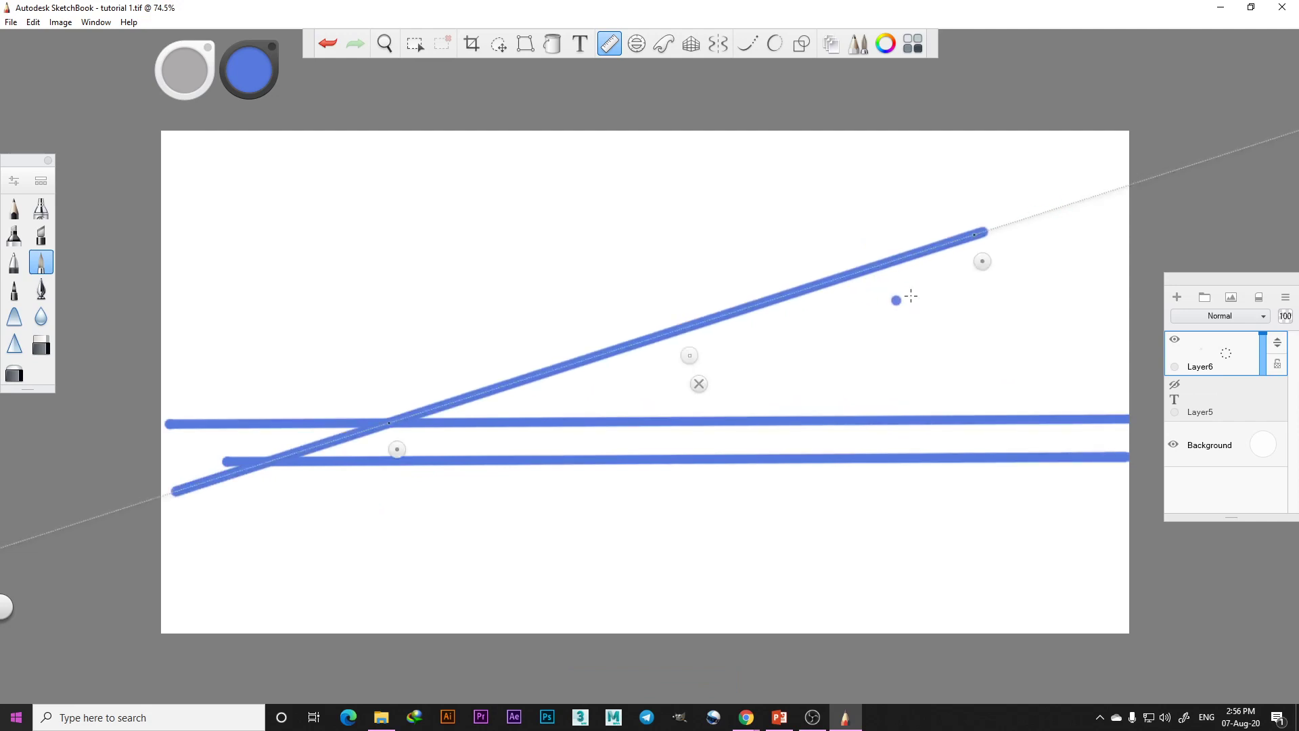
drag(982, 262, 999, 308)
drag(349, 438, 1075, 263)
drag(998, 307, 994, 374)
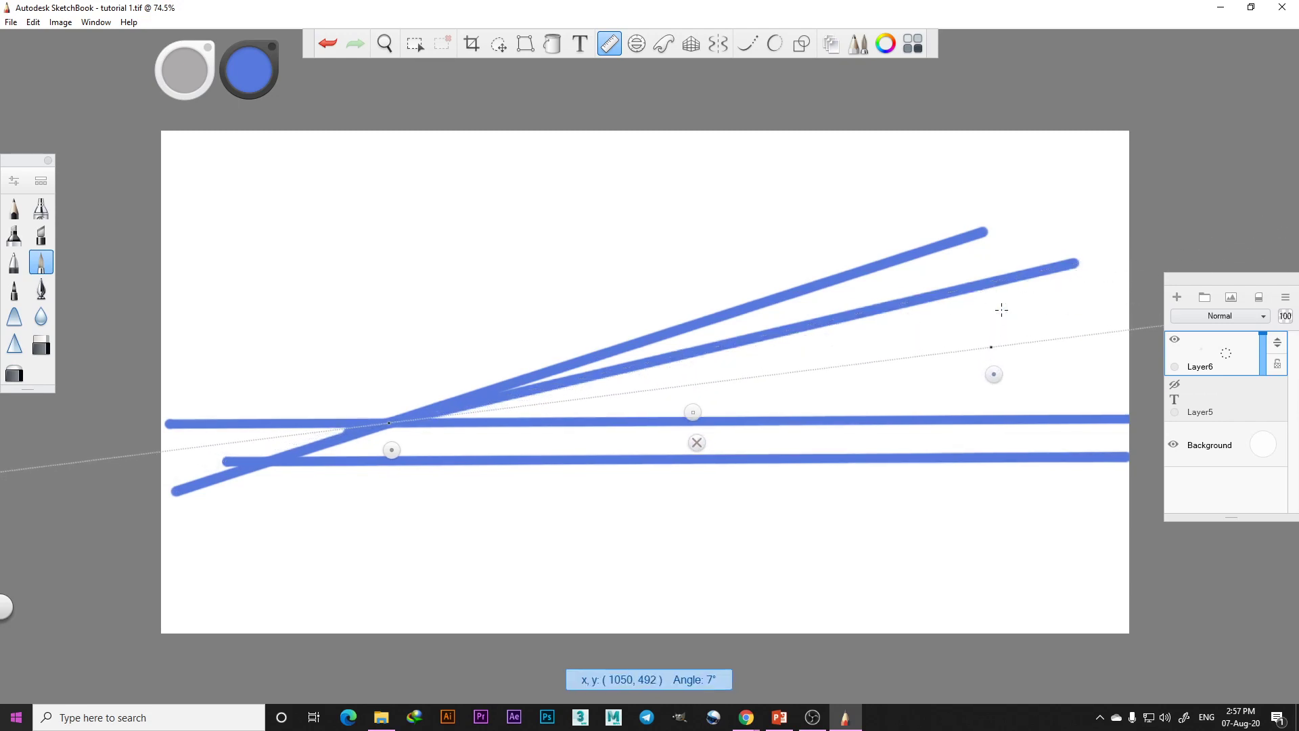
drag(184, 451, 1101, 334)
drag(995, 374, 997, 377)
mouse_move(984, 311)
mouse_down()
mouse_move(680, 37)
mouse_move(443, 29)
mouse_move(425, 145)
mouse_move(391, 181)
mouse_move(380, 685)
mouse_up()
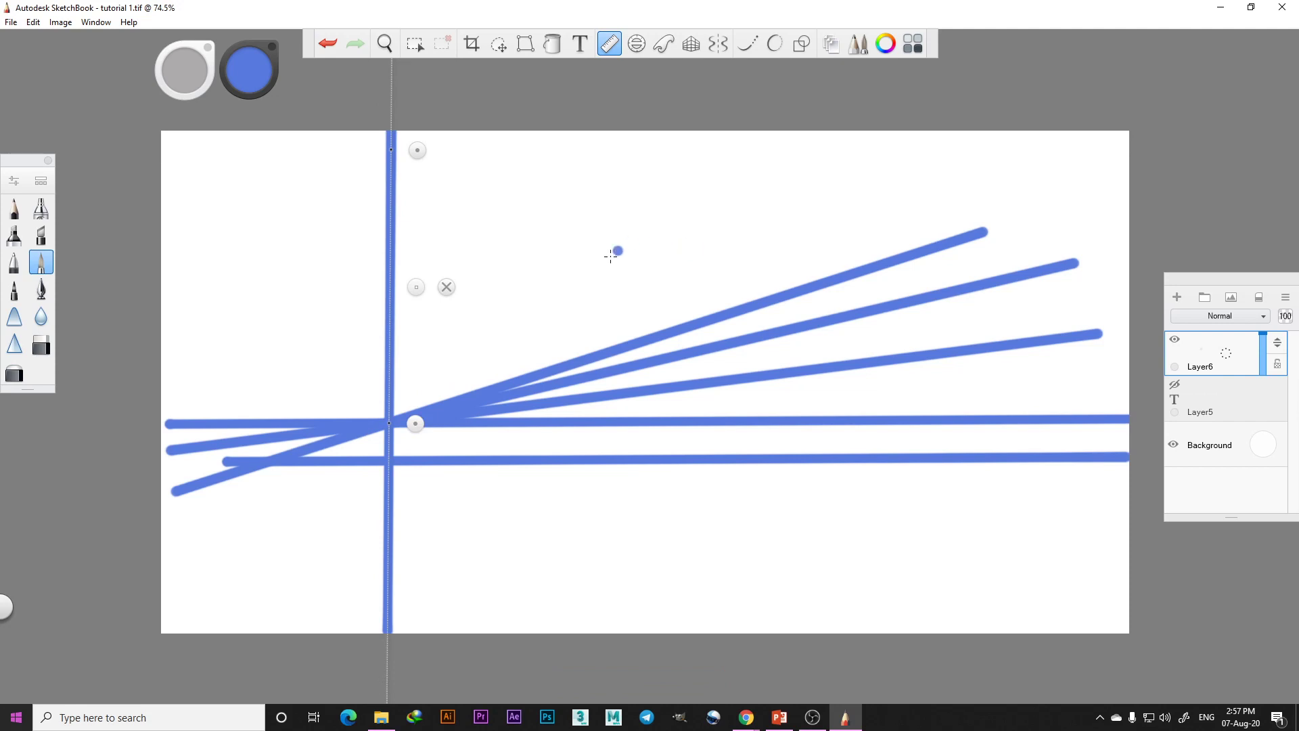
click(448, 288)
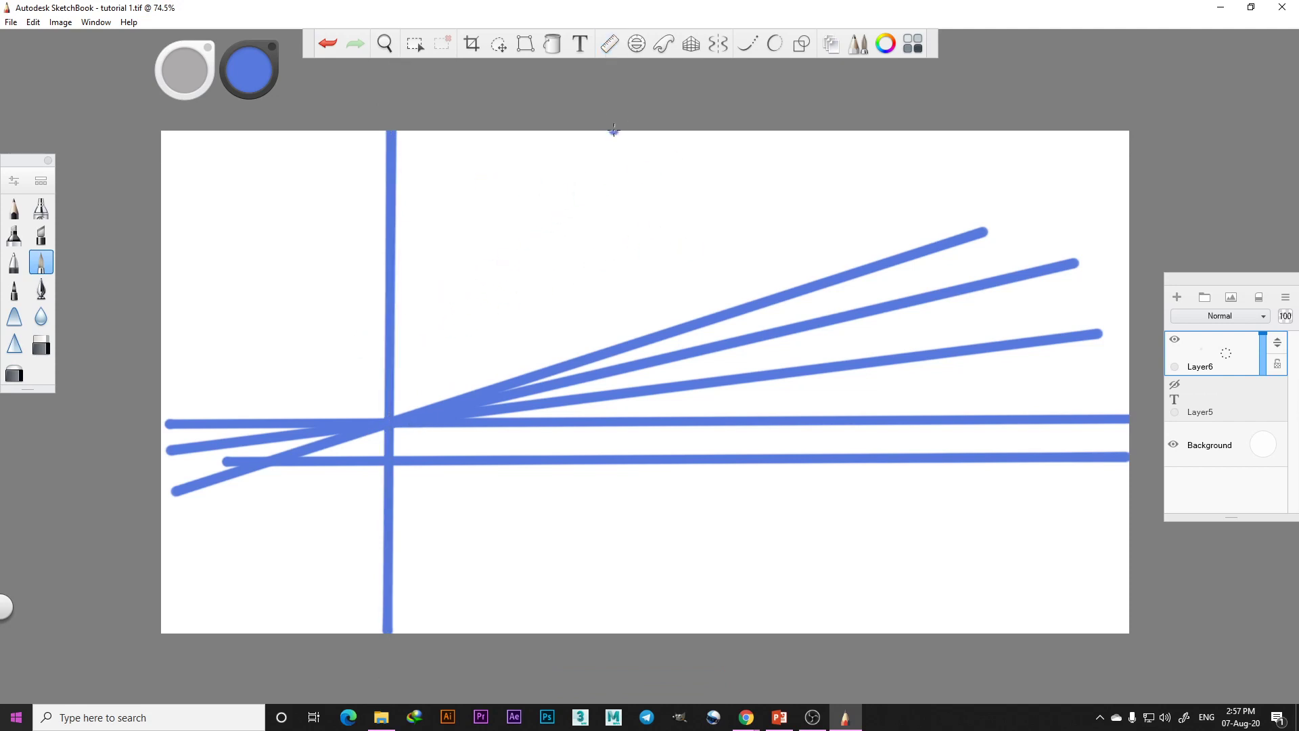
Bring up the Ellipse guide, move it into the empty area above the slanted lines and close it
click(637, 45)
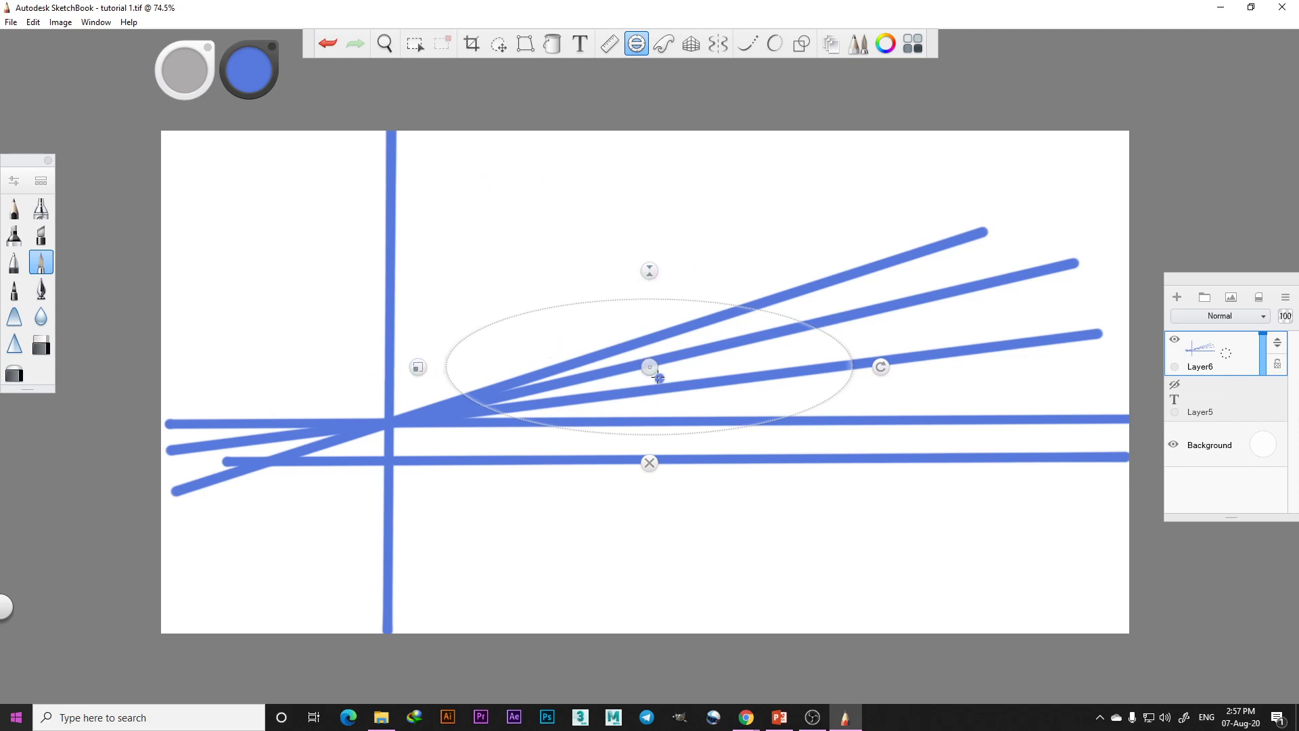
drag(649, 367, 537, 252)
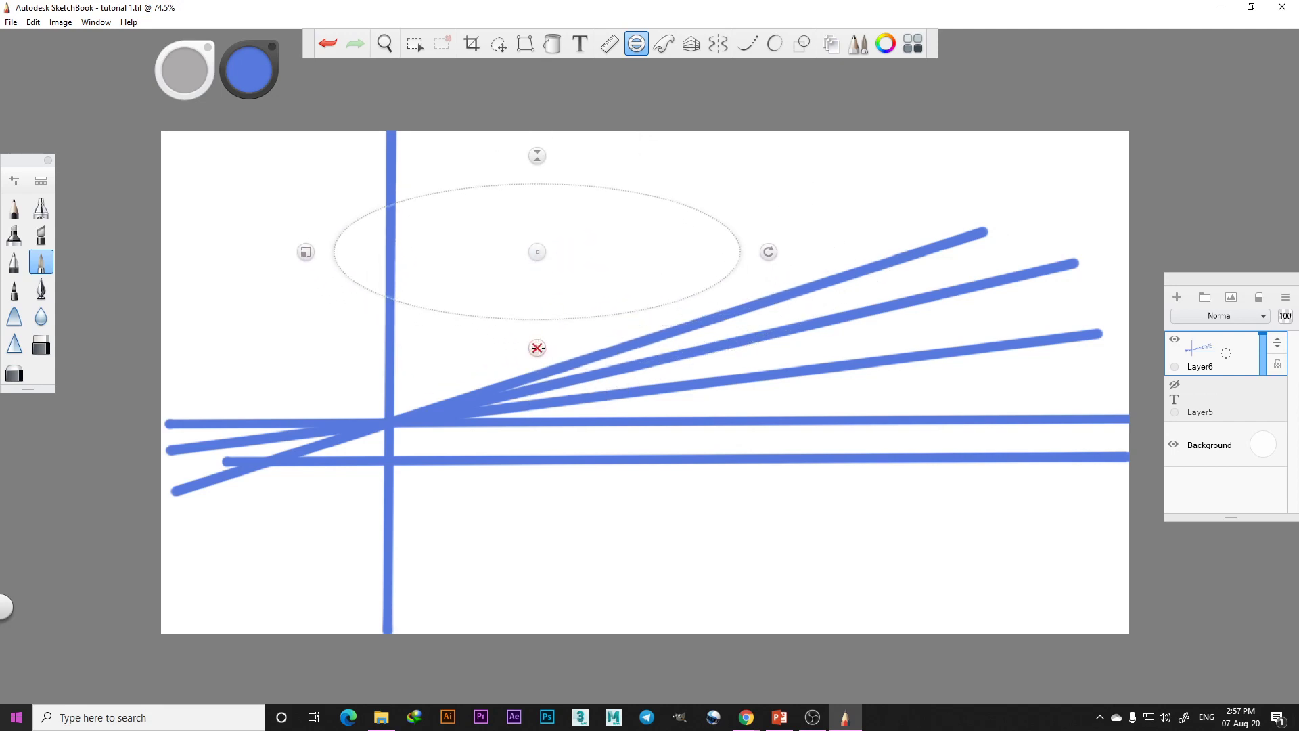
click(538, 348)
click(543, 350)
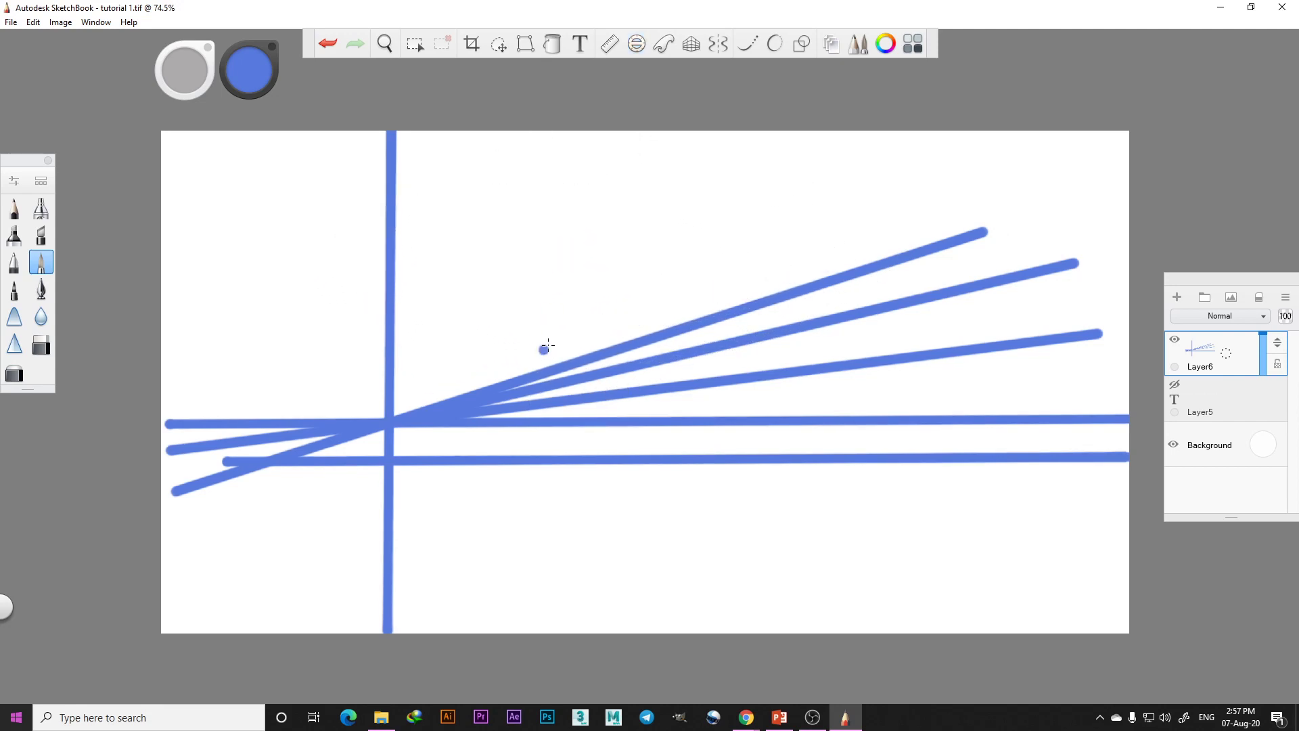
Reopen the Ellipse guide and adjust its rotation, position, roundness and size, ending as a smaller horizontal ellipse just beside the vertical line
click(637, 44)
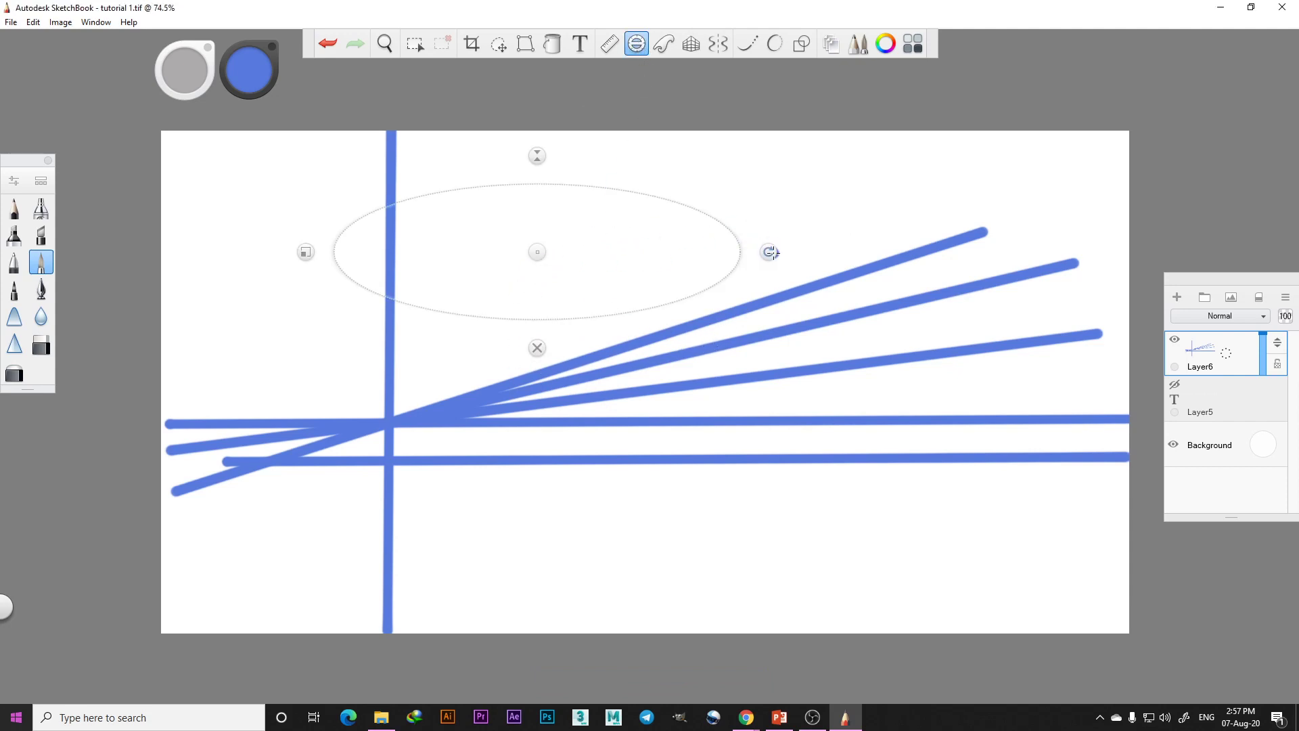
drag(768, 252, 749, 158)
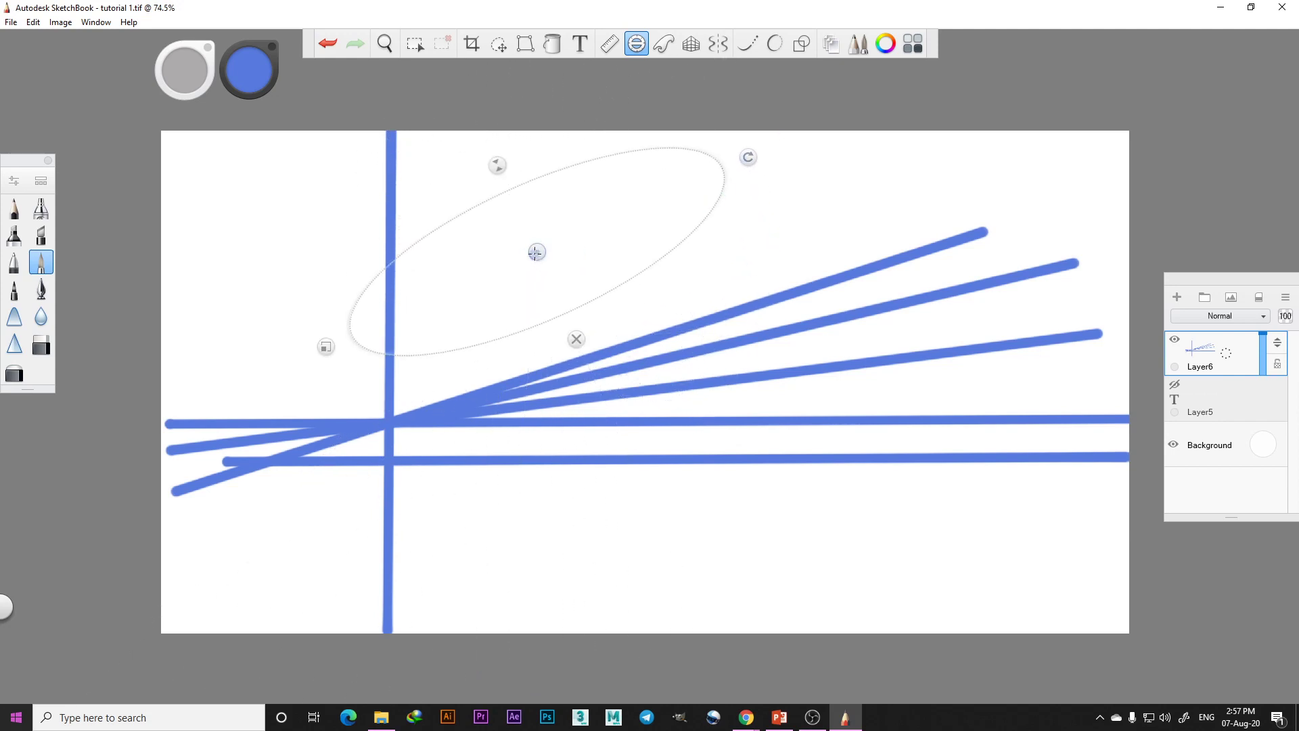
drag(537, 253, 537, 252)
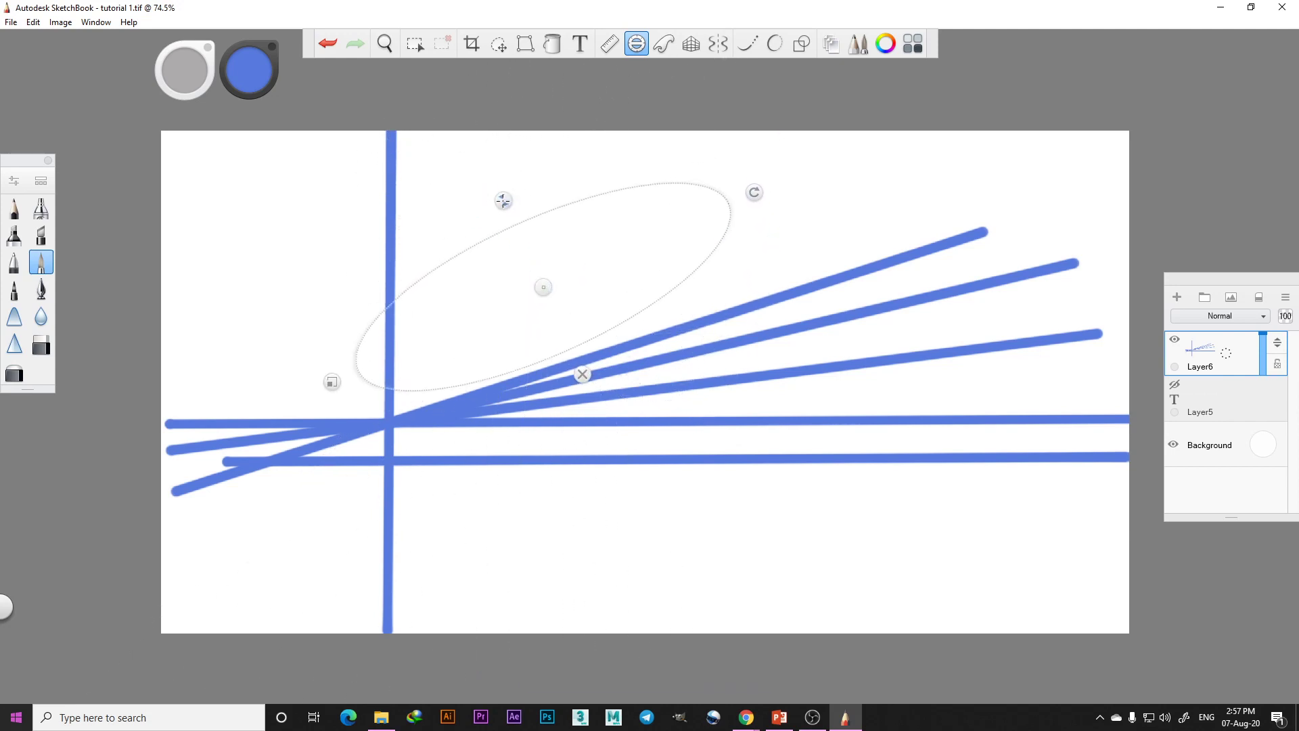
mouse_move(503, 200)
mouse_down()
mouse_move(471, 129)
mouse_move(521, 243)
mouse_move(508, 210)
mouse_up()
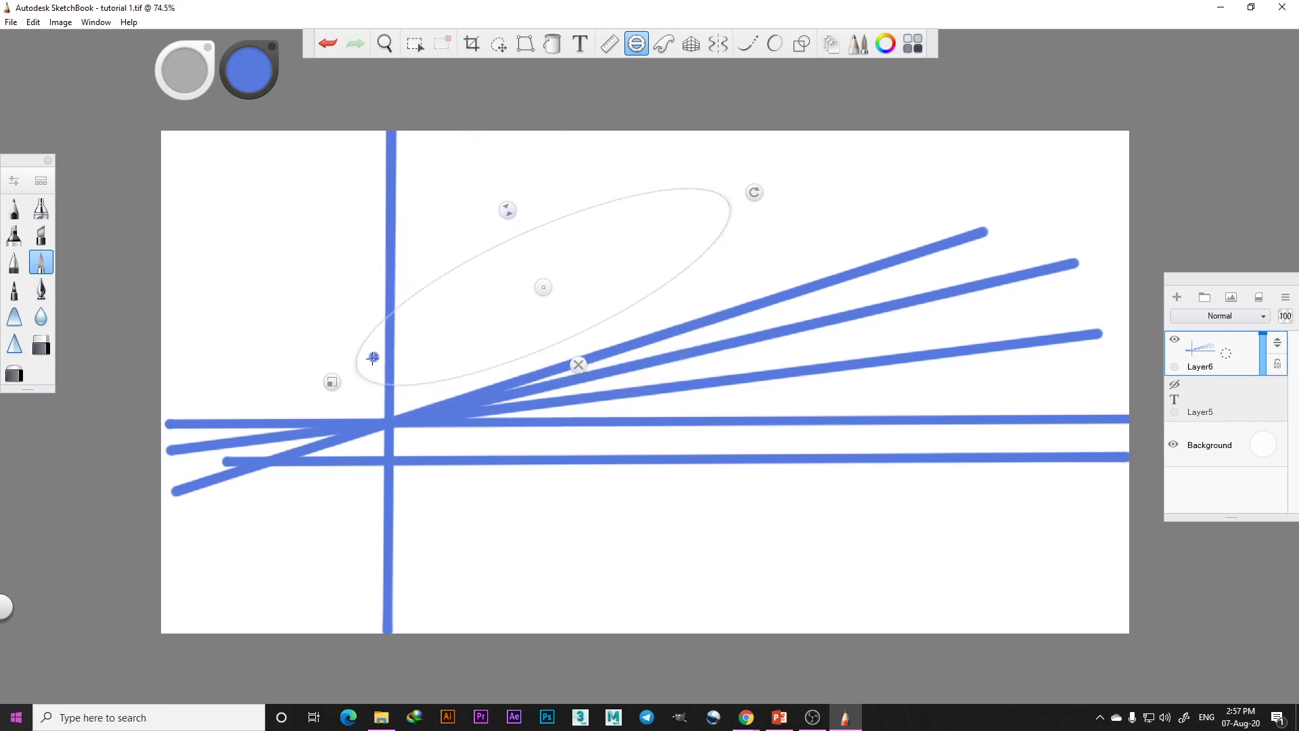
drag(332, 381, 386, 357)
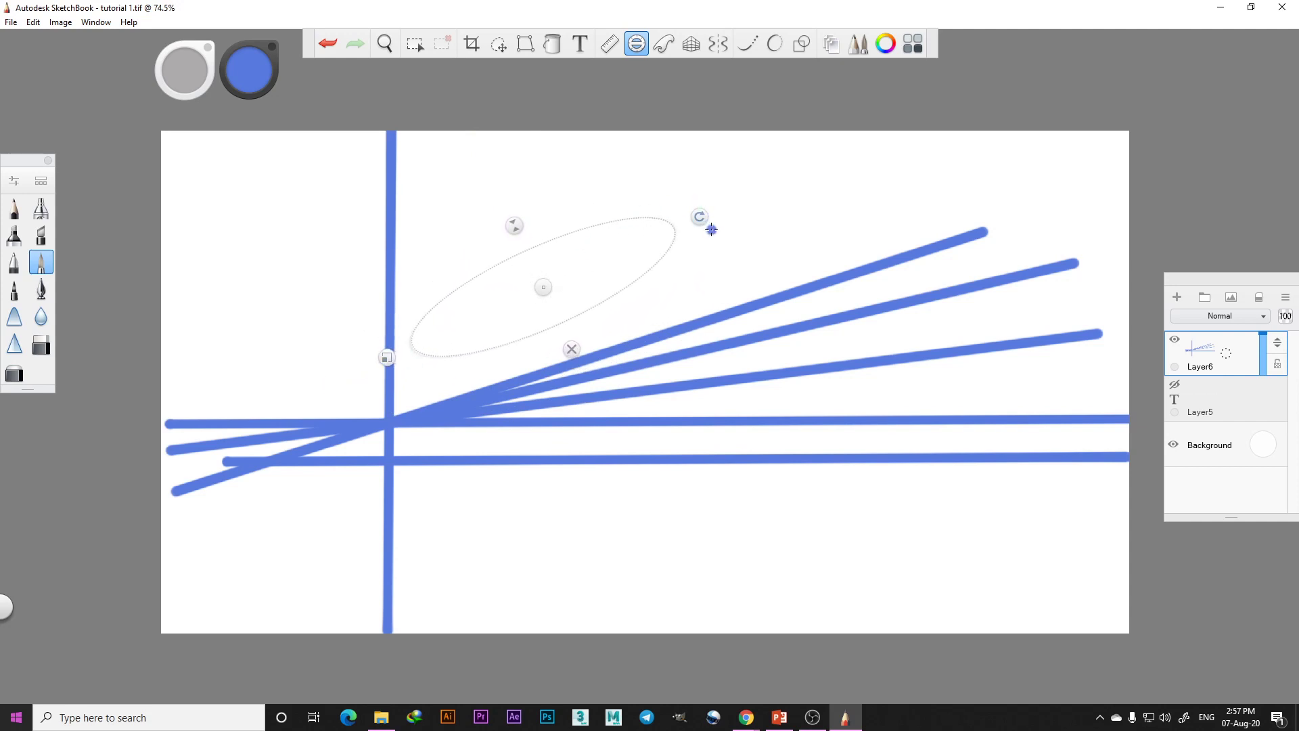
drag(700, 217, 715, 286)
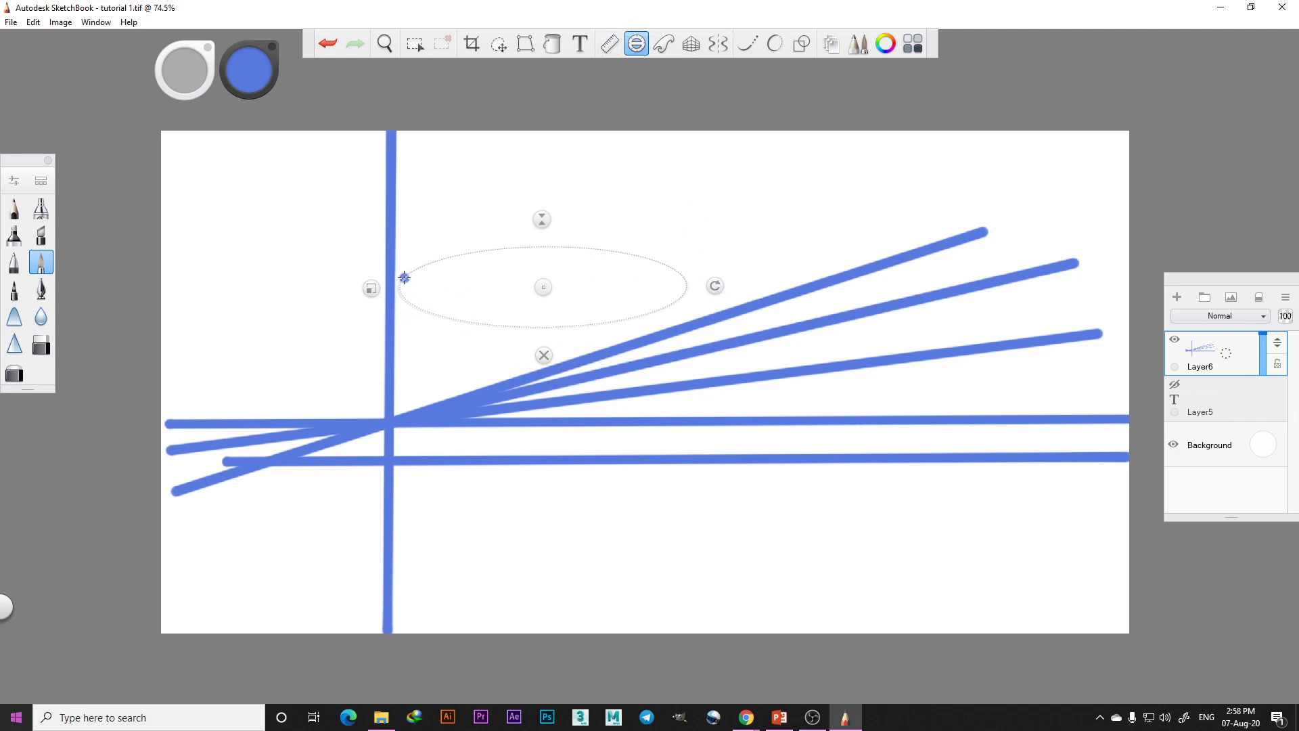
Change the brush color to pinkish red and choose the Dry Marker from Texture Essentials after trying the Copic Extra Broad Nib
click(251, 73)
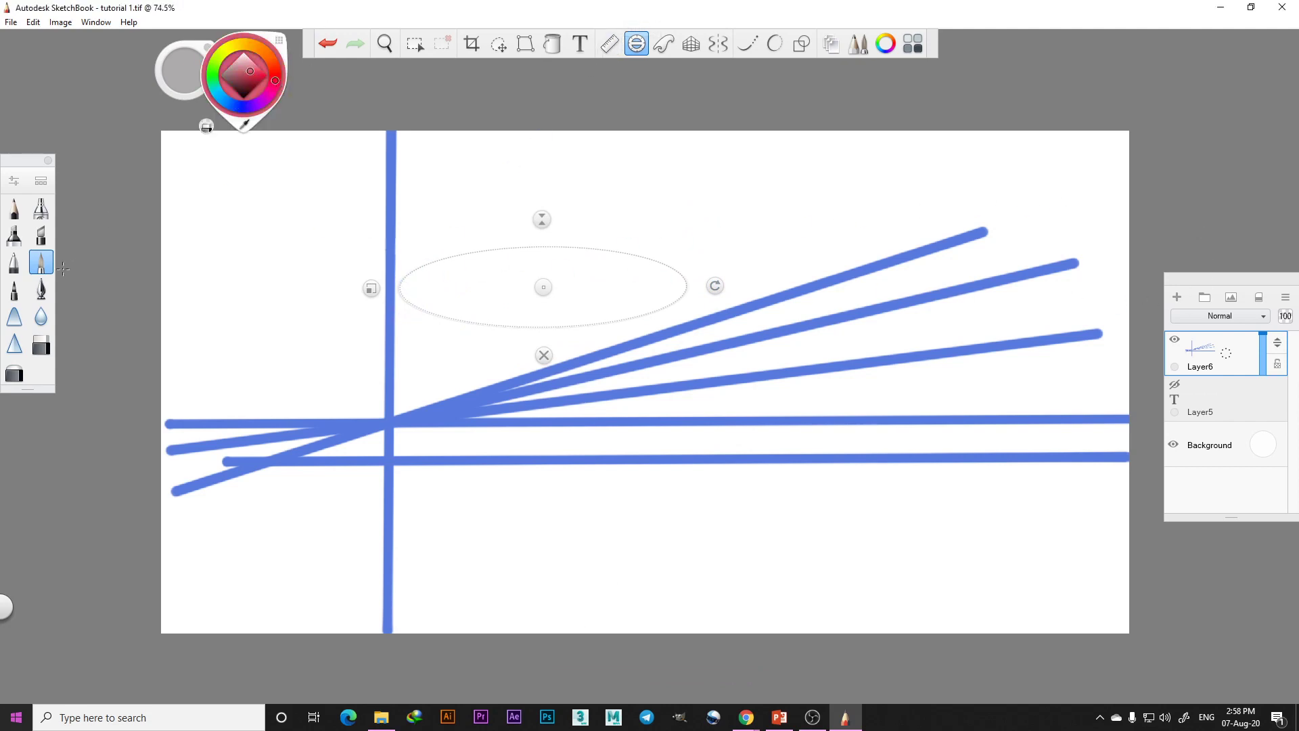
click(42, 185)
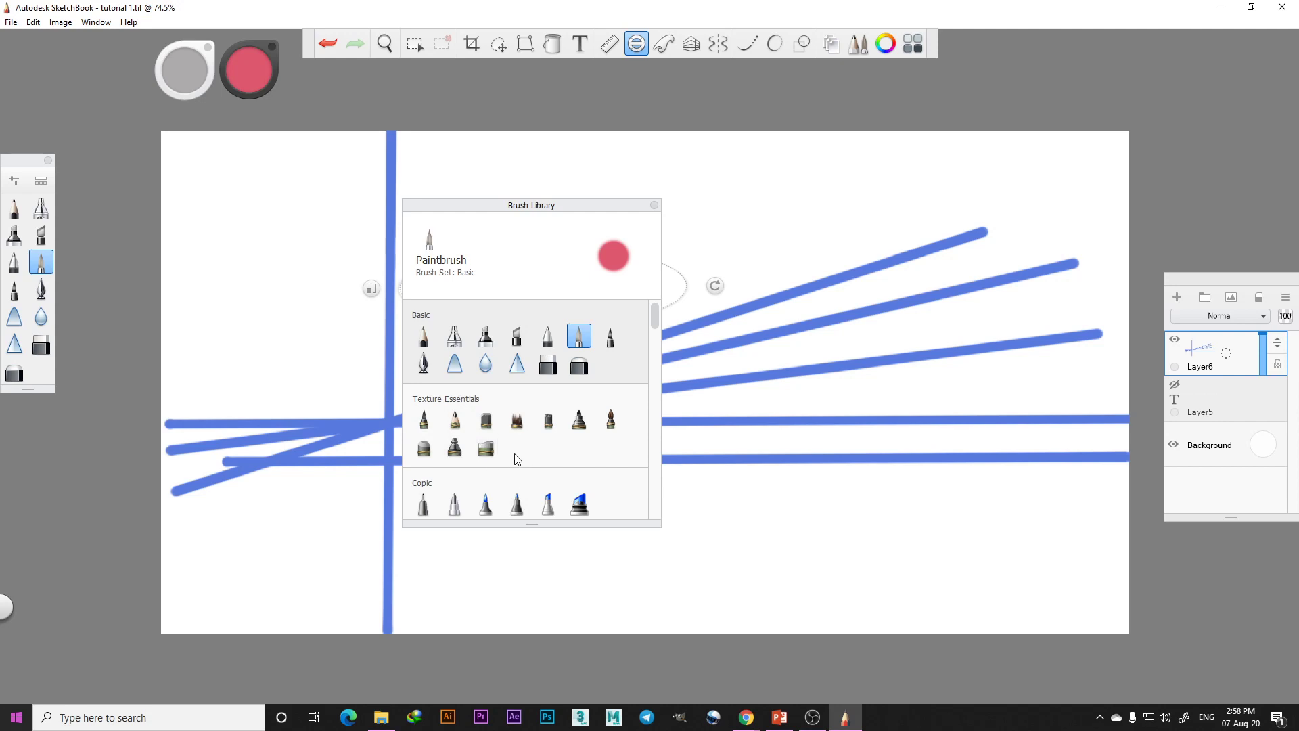
click(579, 503)
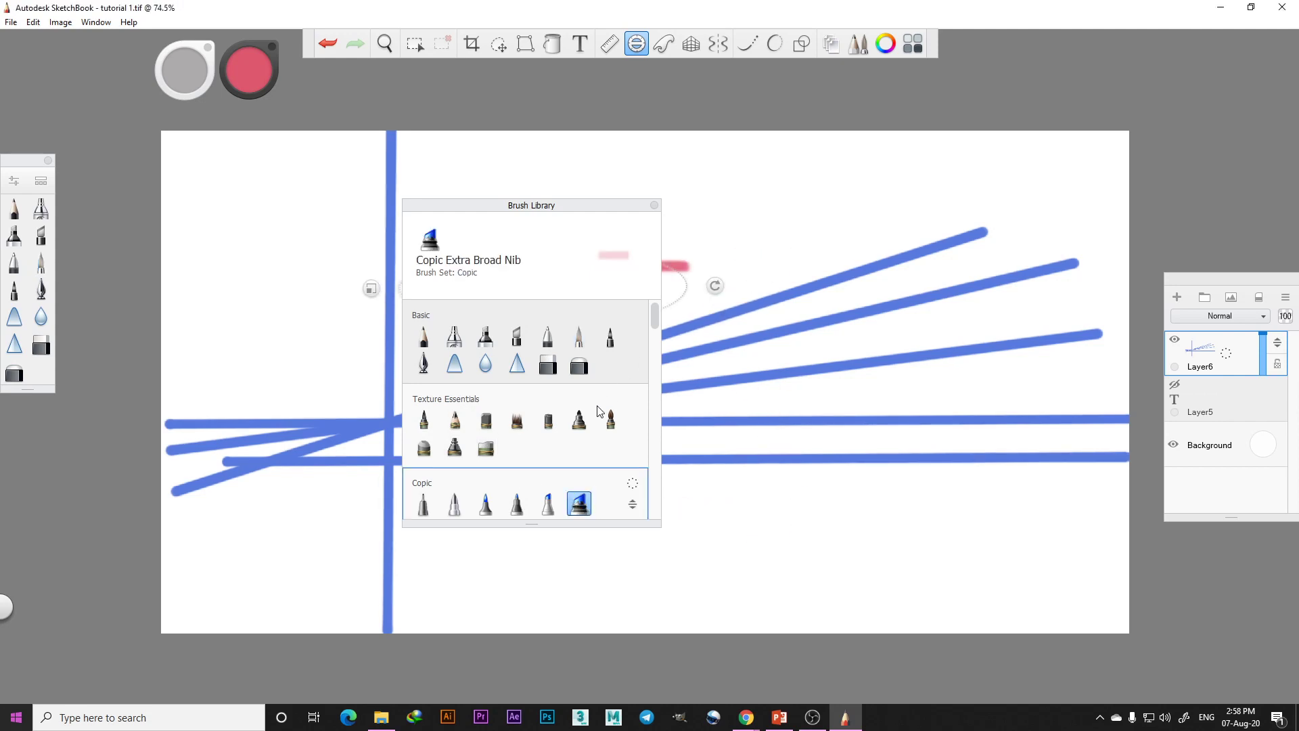
click(579, 420)
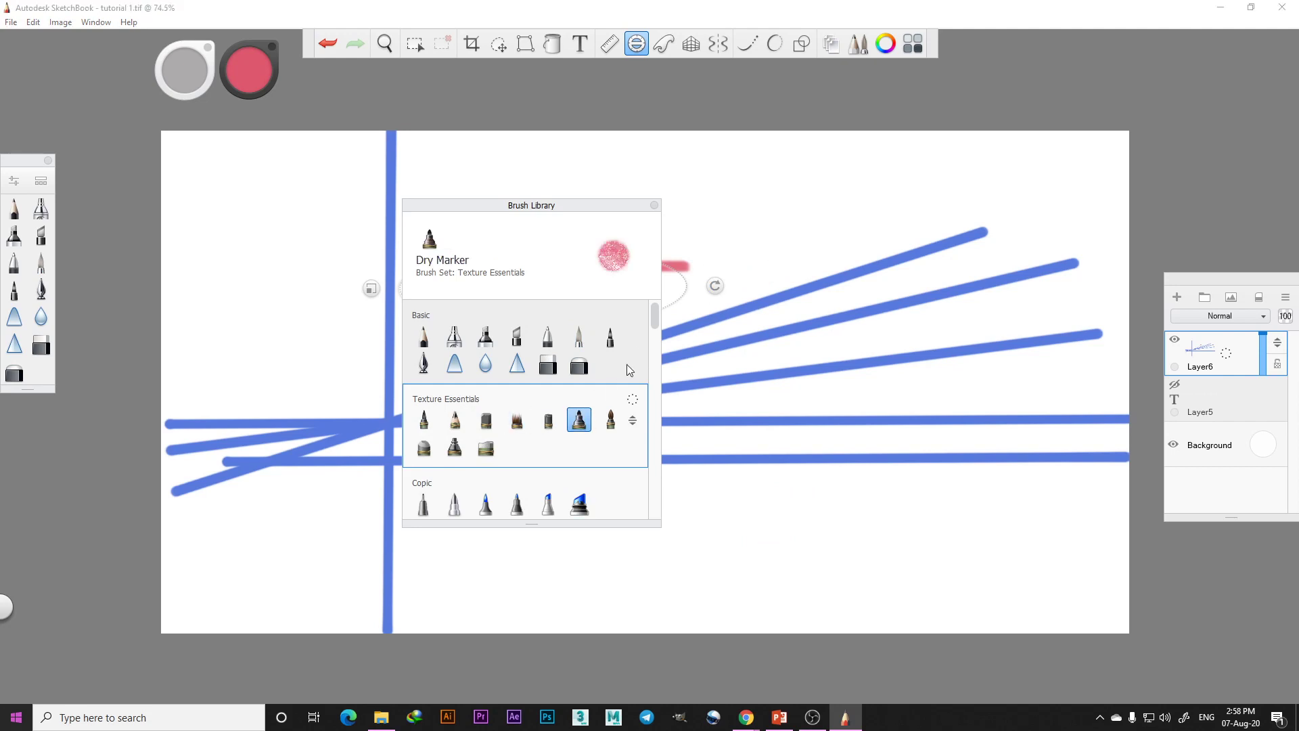
click(654, 205)
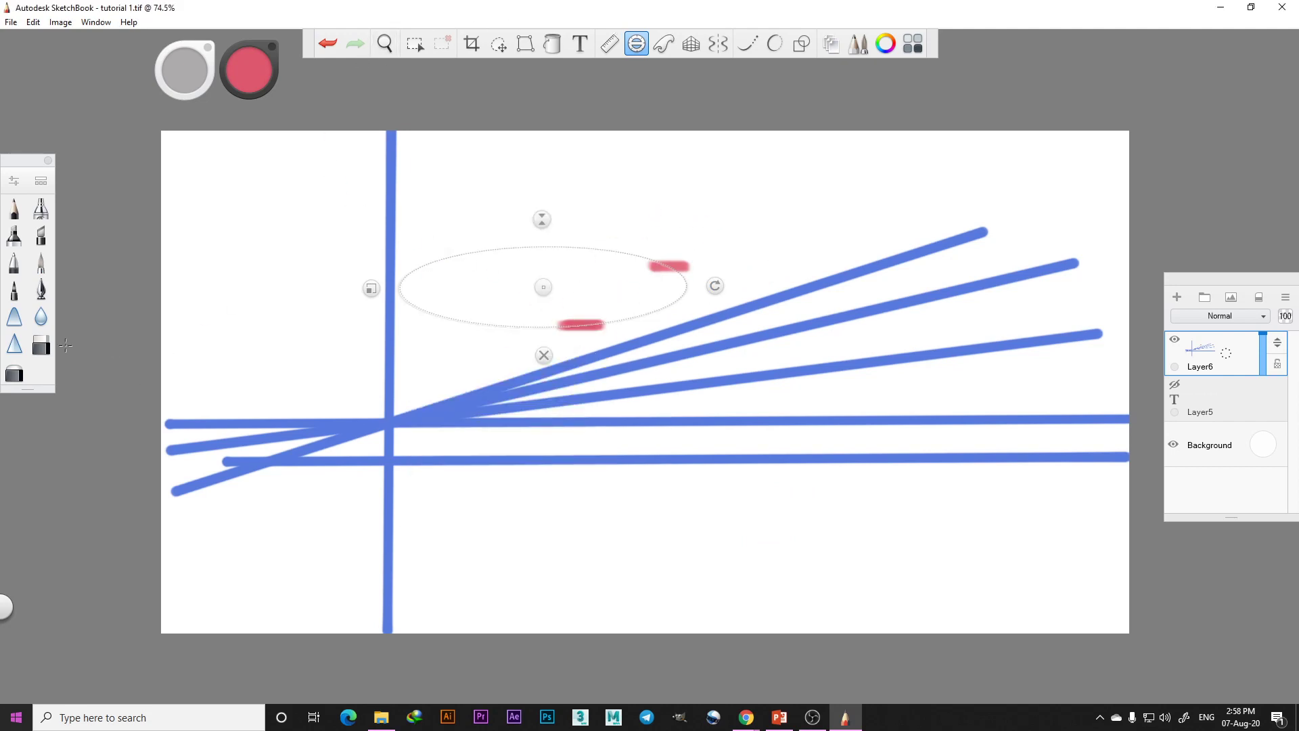
Erase the red marks along the ellipse guide with the eraser brush
click(42, 345)
mouse_move(554, 306)
mouse_down()
mouse_move(660, 306)
mouse_move(681, 276)
mouse_up()
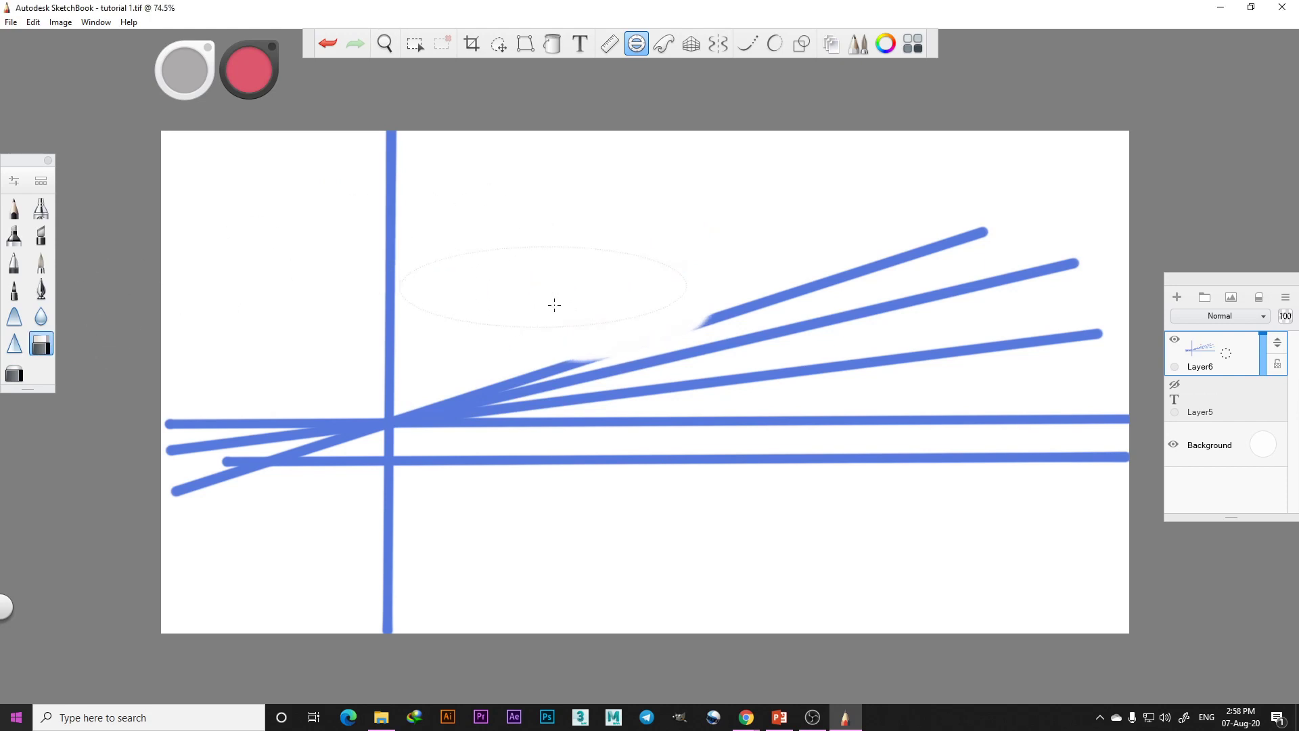
Turn off the Ellipse guide and erase all the blue lines from the canvas
mouse_move(443, 359)
mouse_down()
mouse_move(369, 227)
mouse_move(383, 313)
mouse_up()
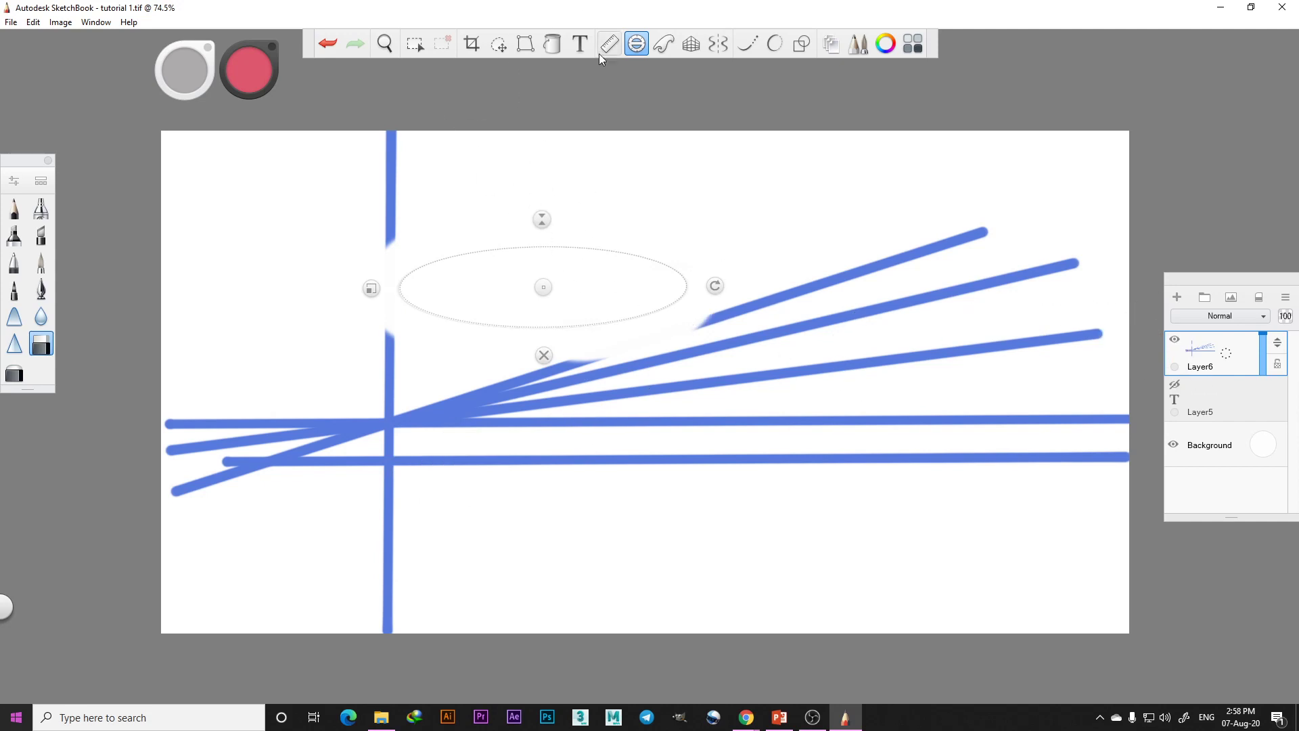
click(637, 43)
mouse_move(364, 302)
mouse_down()
mouse_move(389, 159)
mouse_move(318, 461)
mouse_move(223, 464)
mouse_move(207, 443)
mouse_up()
drag(477, 403, 385, 589)
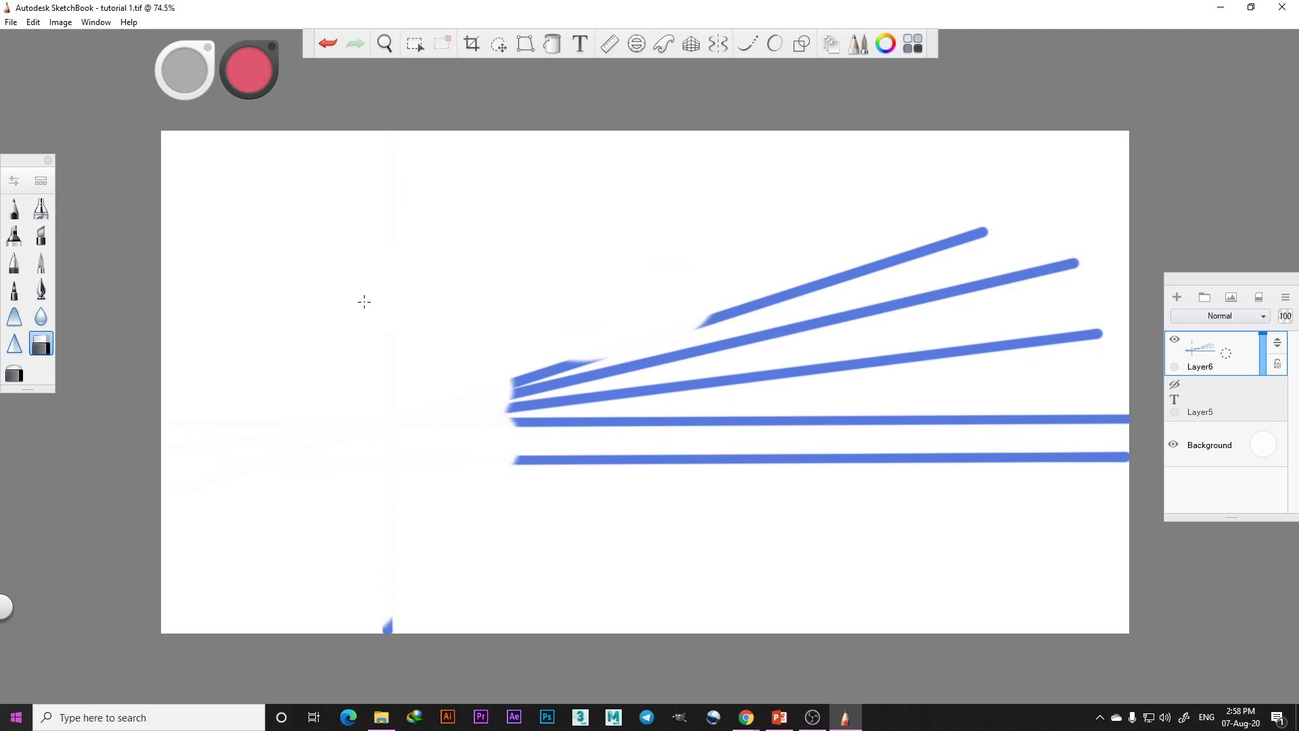
drag(515, 460, 609, 369)
drag(707, 429, 1123, 433)
drag(1123, 365, 1076, 308)
drag(1075, 263, 876, 312)
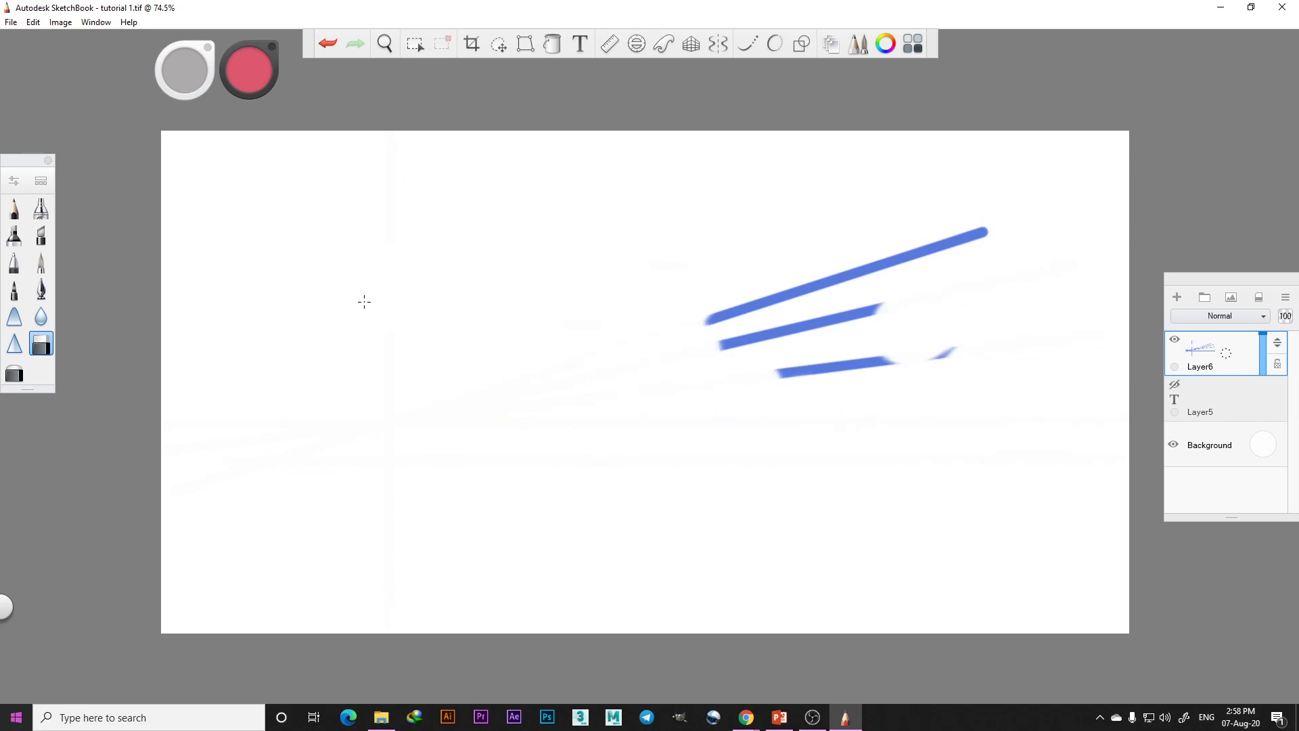
drag(986, 232, 707, 323)
drag(896, 359, 778, 374)
drag(954, 351, 795, 328)
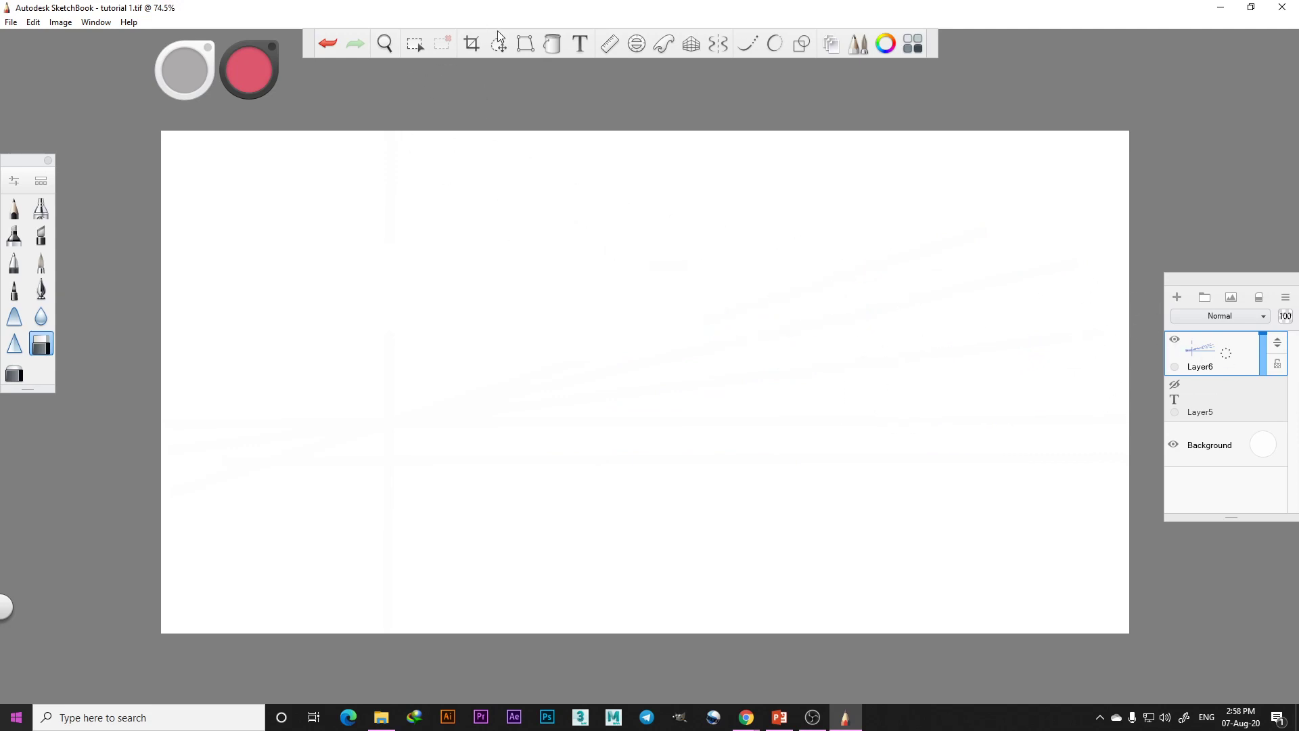
Bring back the Ellipse guide and choose the Pencil Pal brush from the Texture Essentials set
click(634, 45)
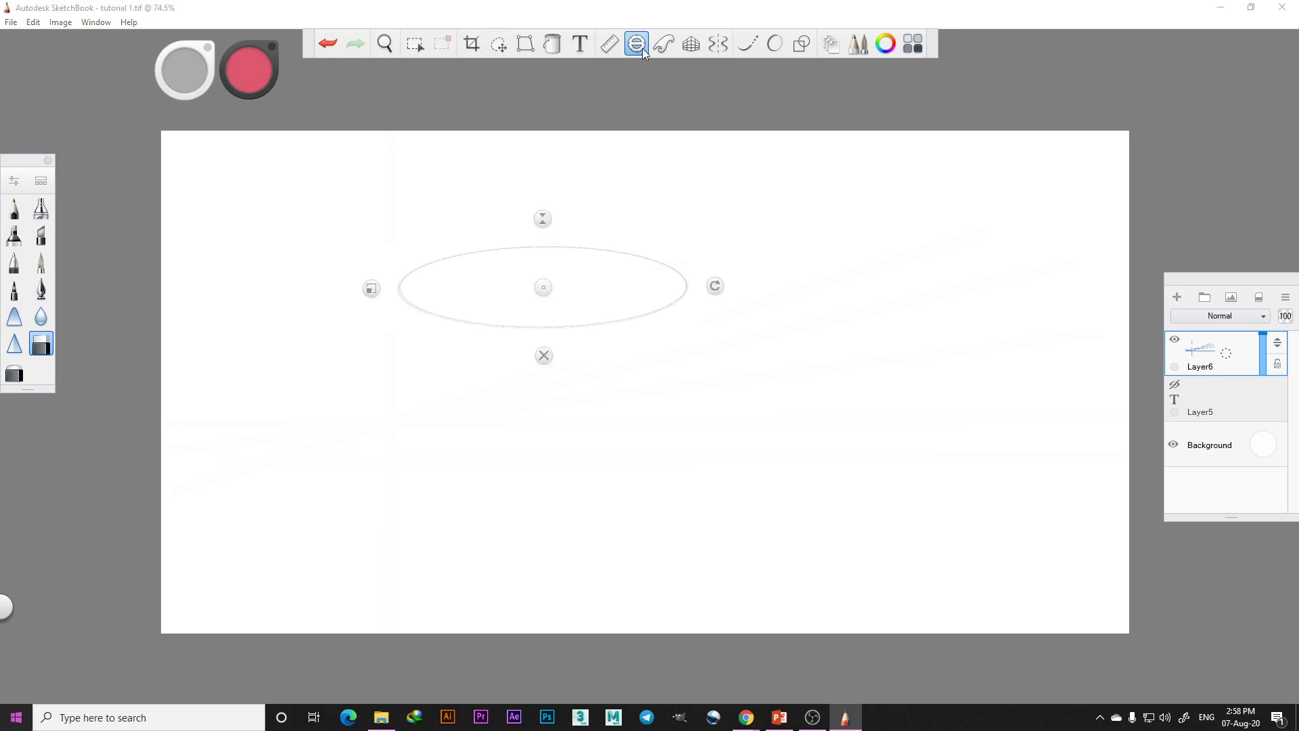
click(42, 263)
click(39, 182)
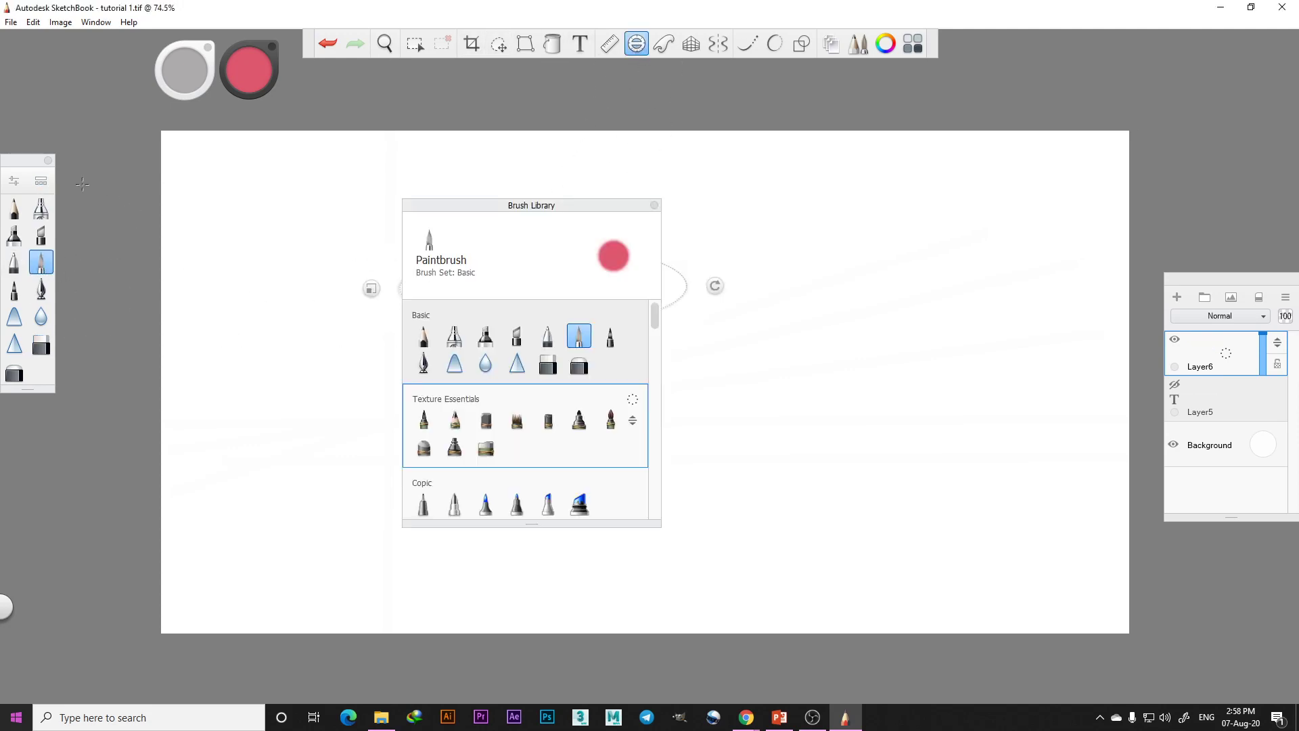
click(463, 424)
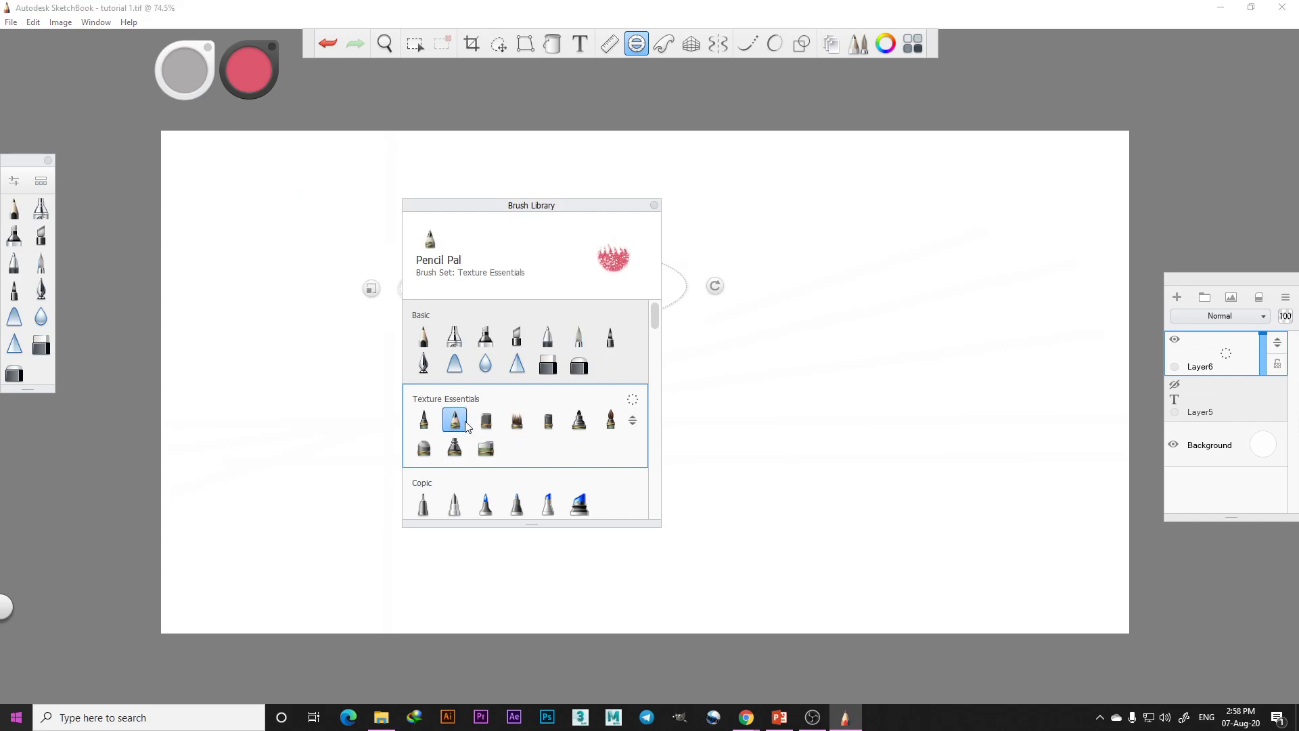
click(656, 205)
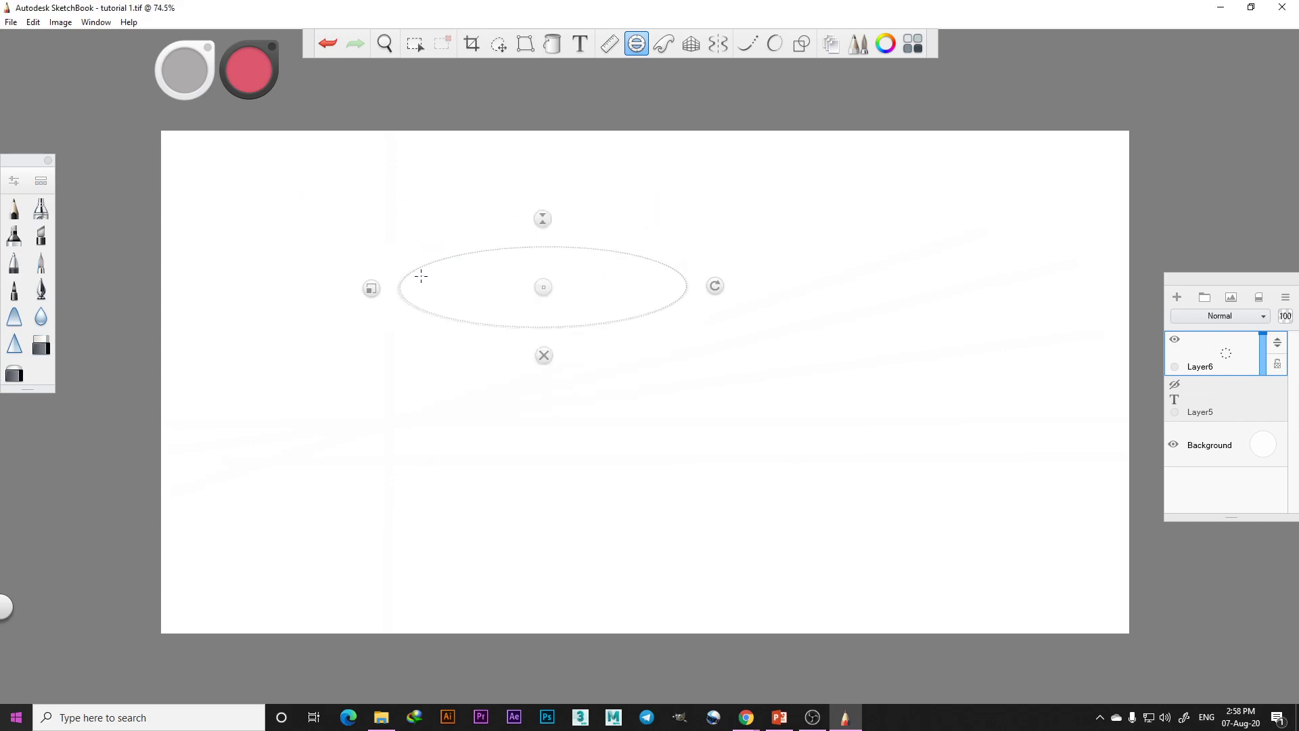
Trace a thin red ellipse around the guide and enlarge the guide to surround it
drag(423, 272, 422, 271)
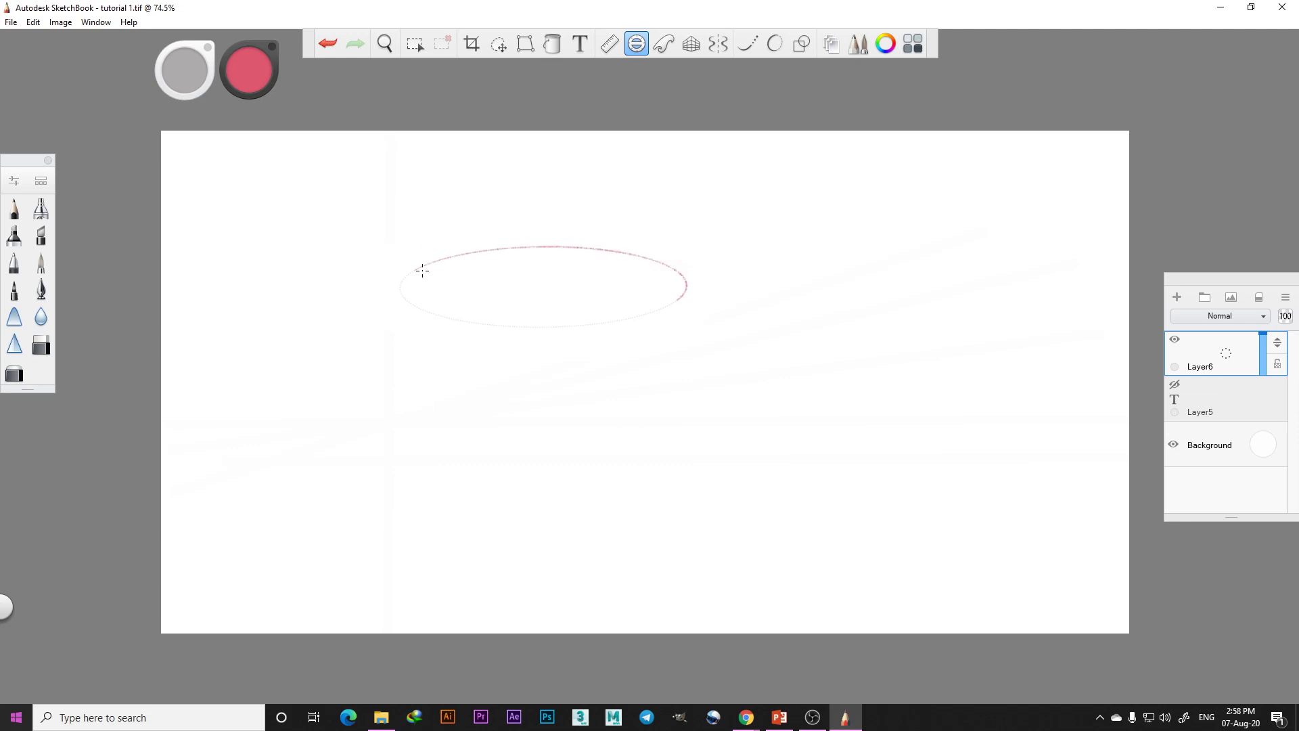
drag(422, 271, 338, 287)
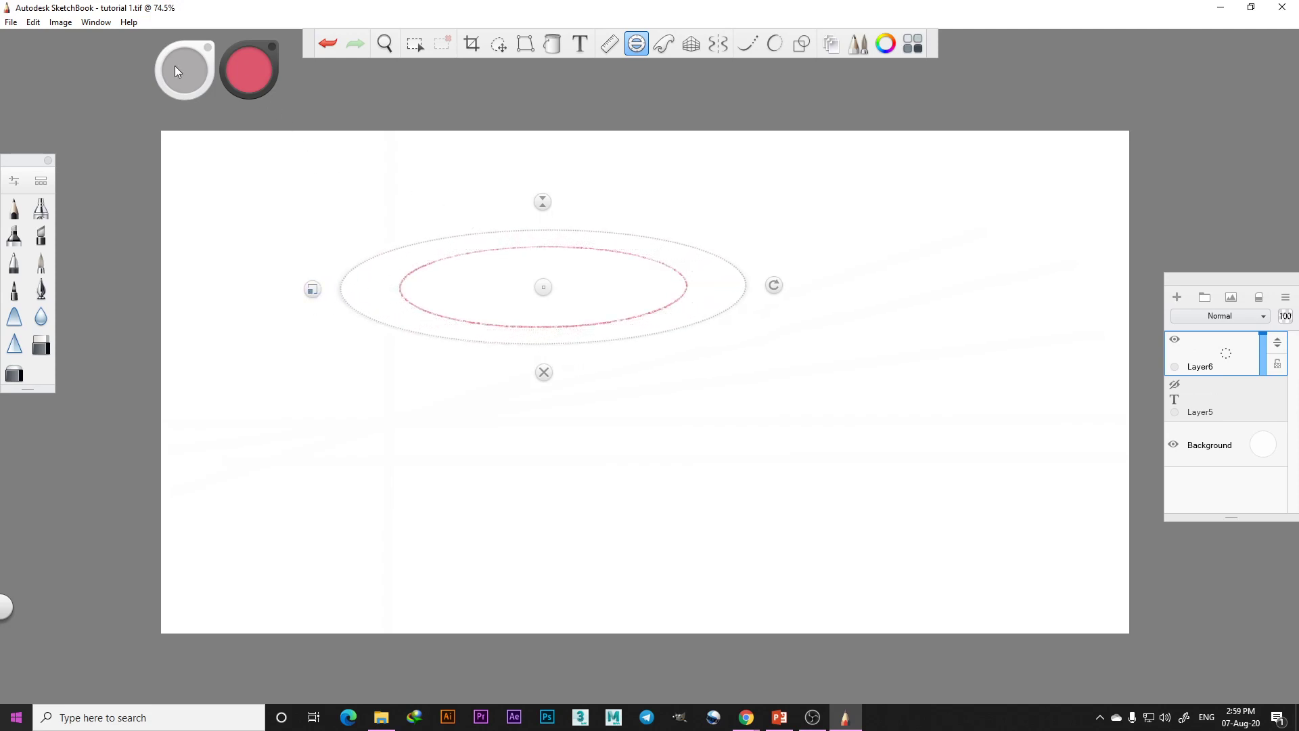
Enlarge the brush, change its color to green and paint a thick textured ring along the enlarged ellipse guide
key(0)
drag(180, 77, 191, 82)
click(260, 75)
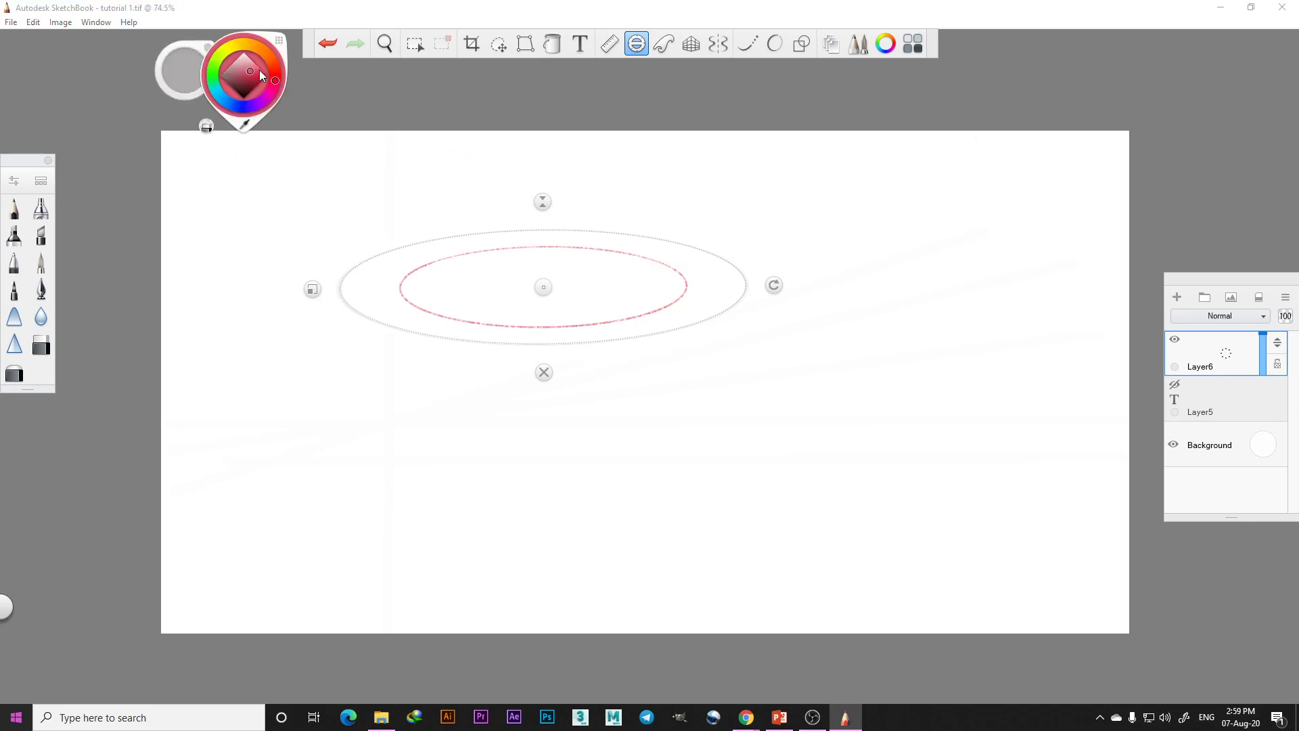
click(213, 69)
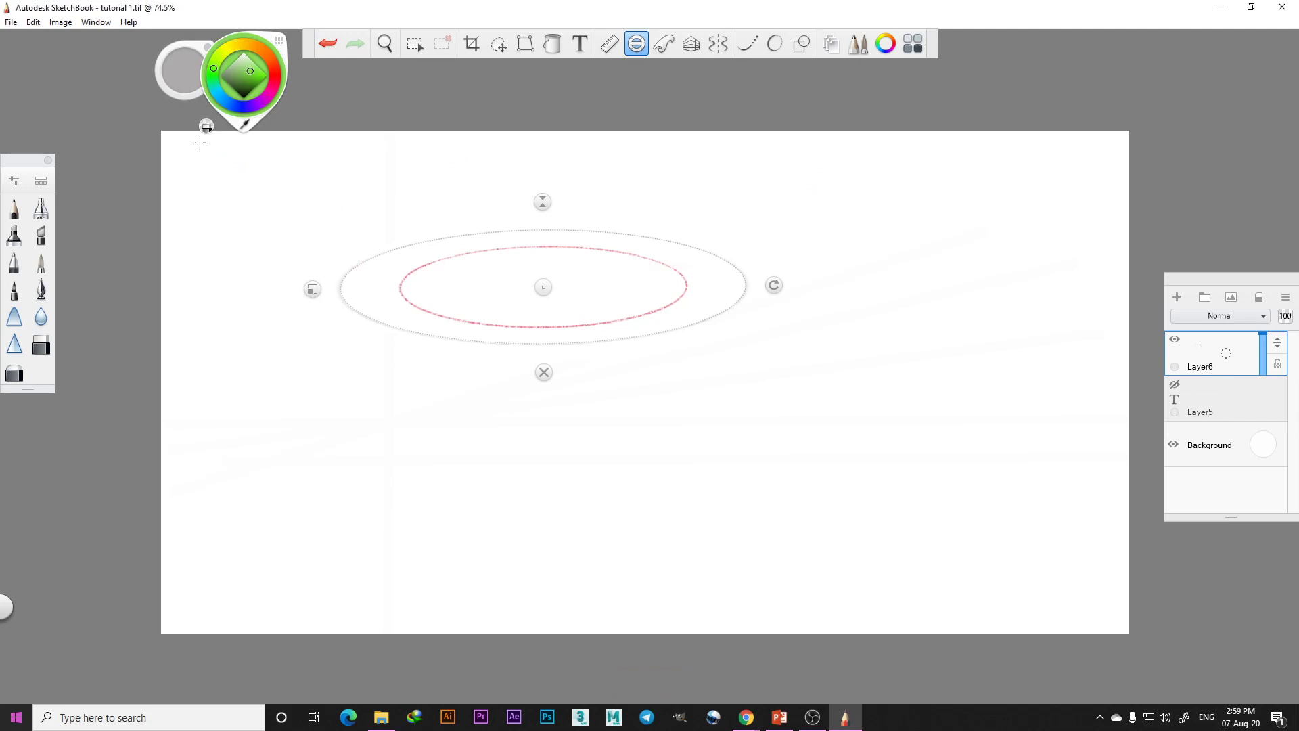
mouse_move(376, 257)
mouse_down()
mouse_move(531, 232)
mouse_move(497, 348)
mouse_move(426, 339)
mouse_move(378, 255)
mouse_up()
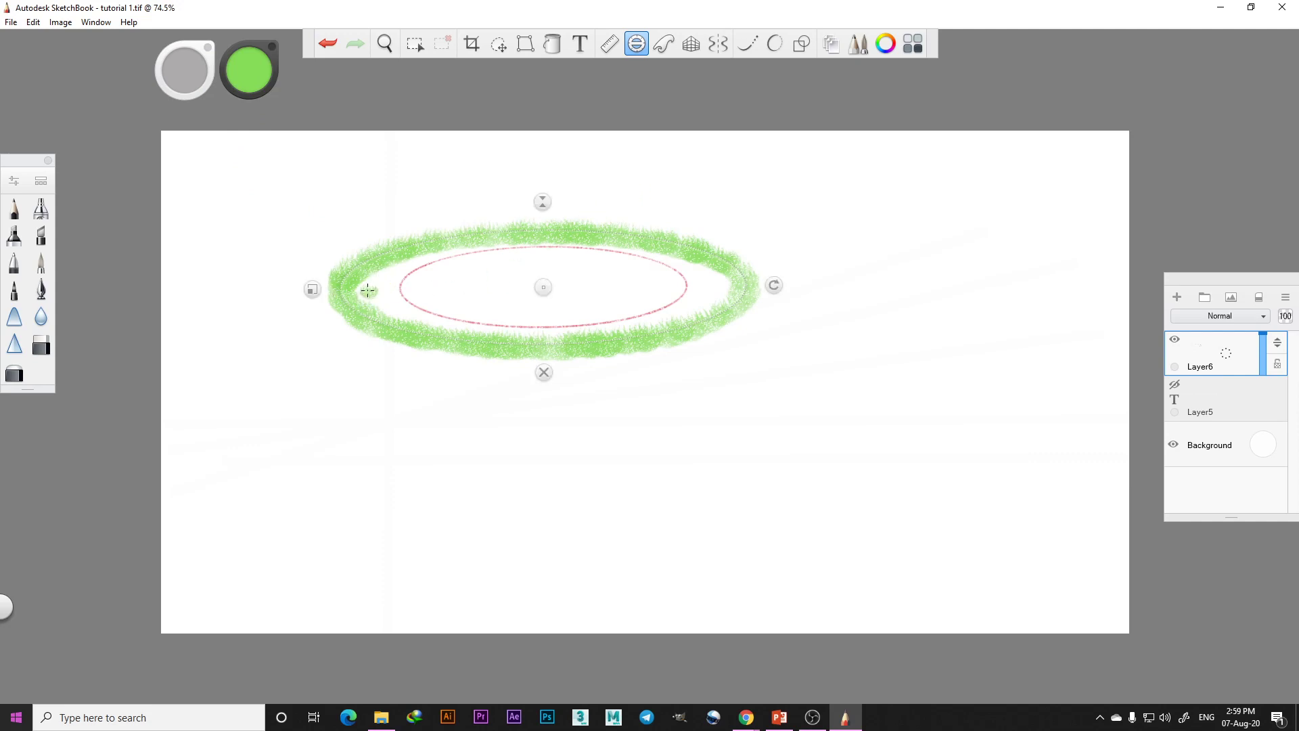
drag(368, 291, 720, 267)
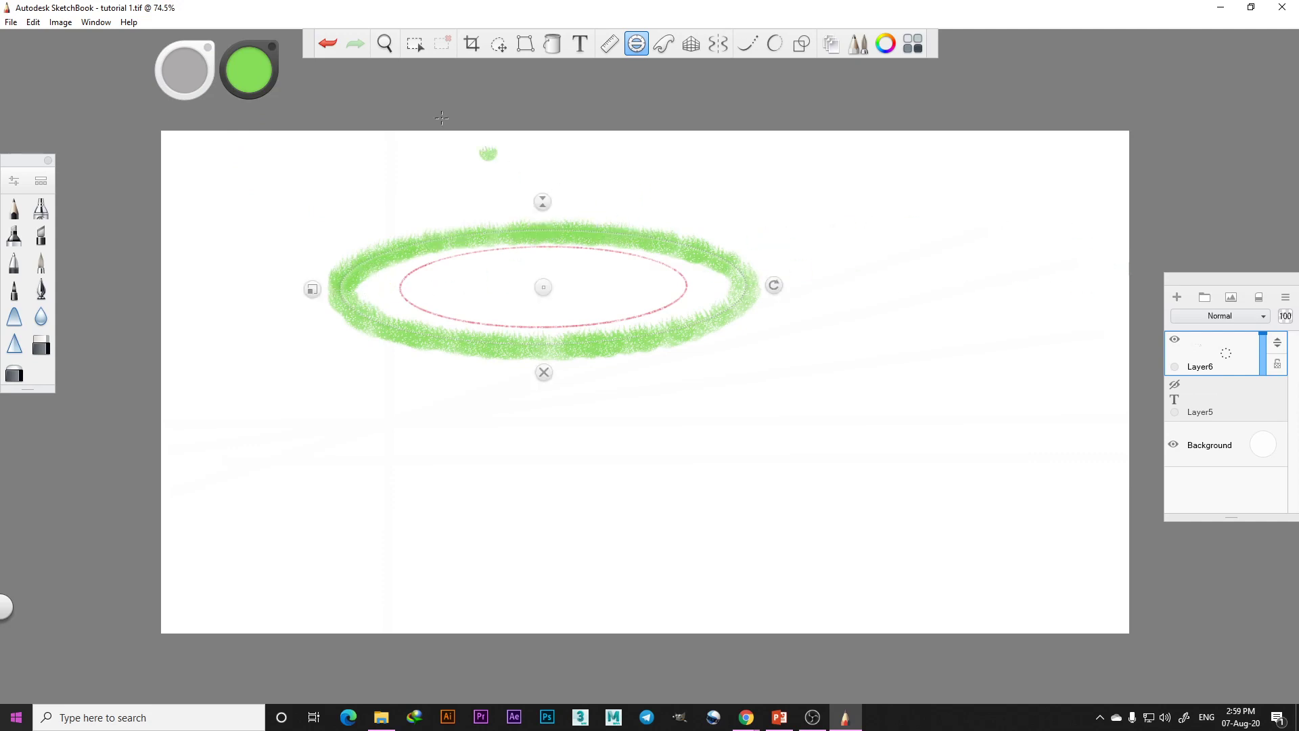
Change the brush color to blue and paint over the upper-left and lower-right parts of the green ring
click(261, 76)
click(274, 81)
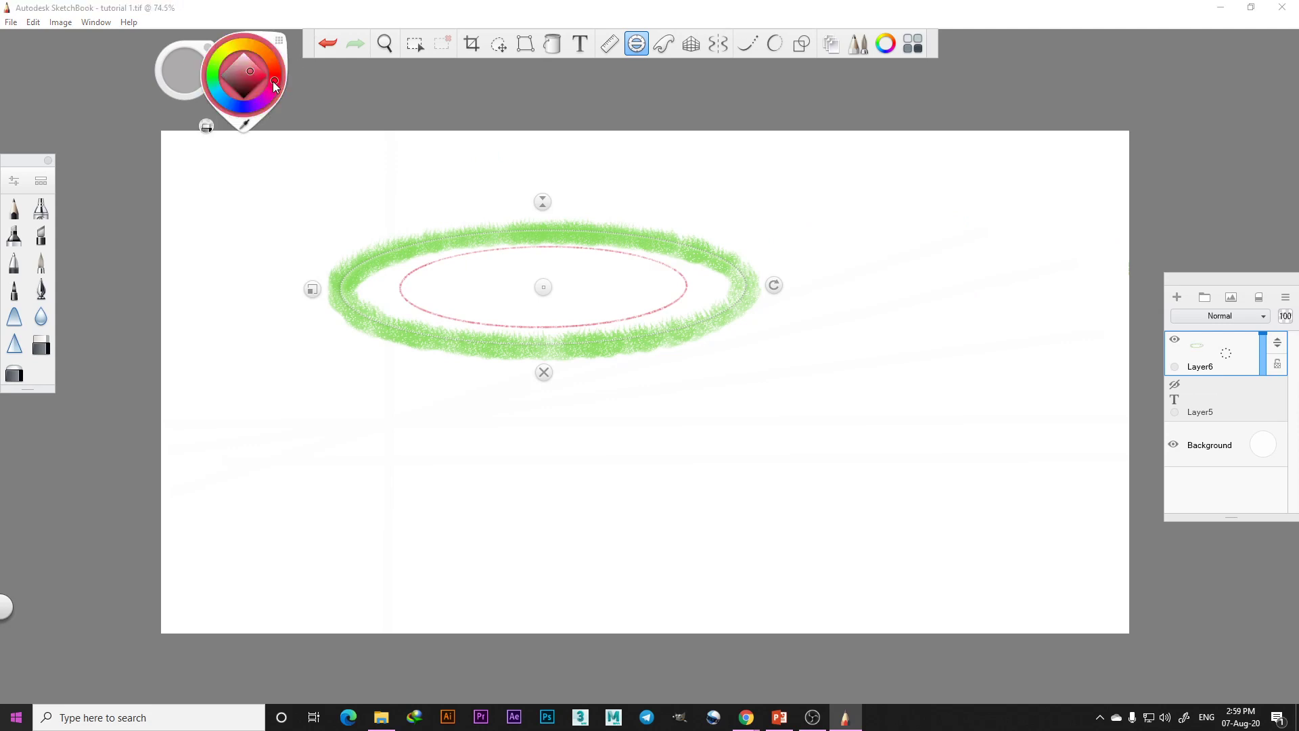
click(241, 107)
click(401, 218)
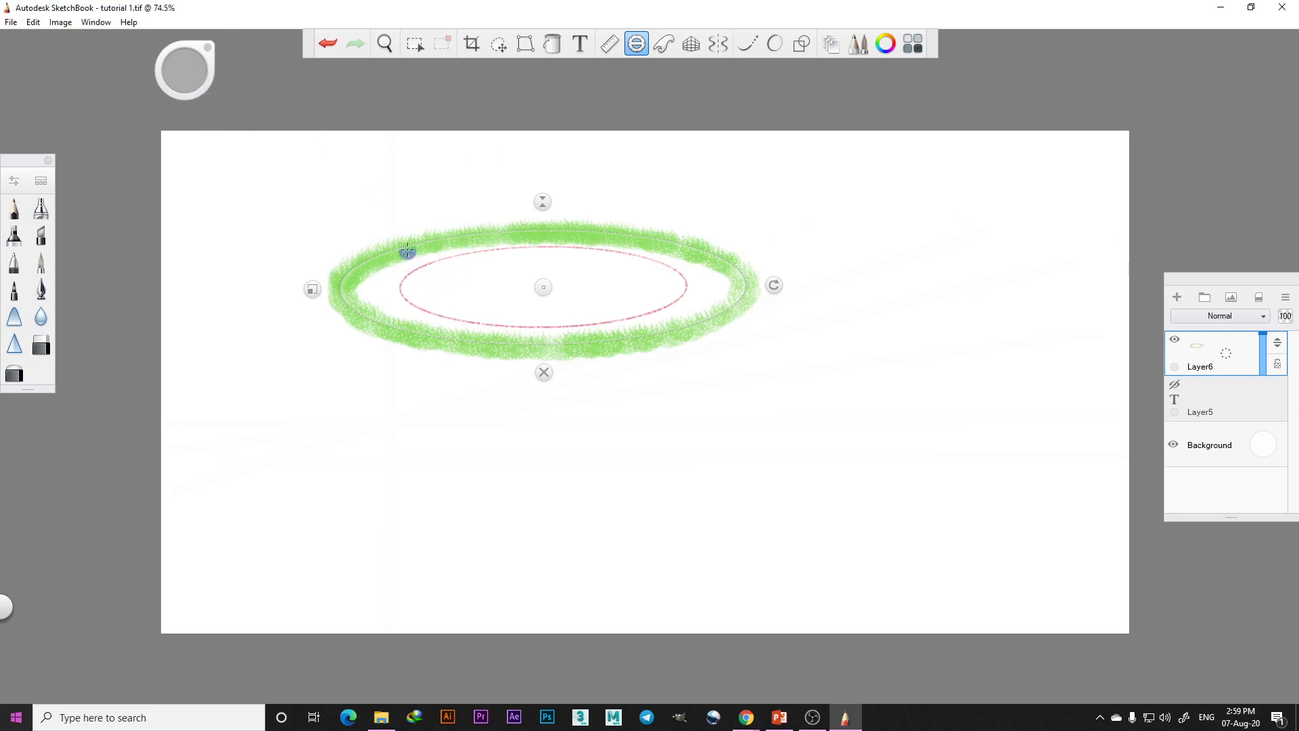
drag(400, 251, 559, 232)
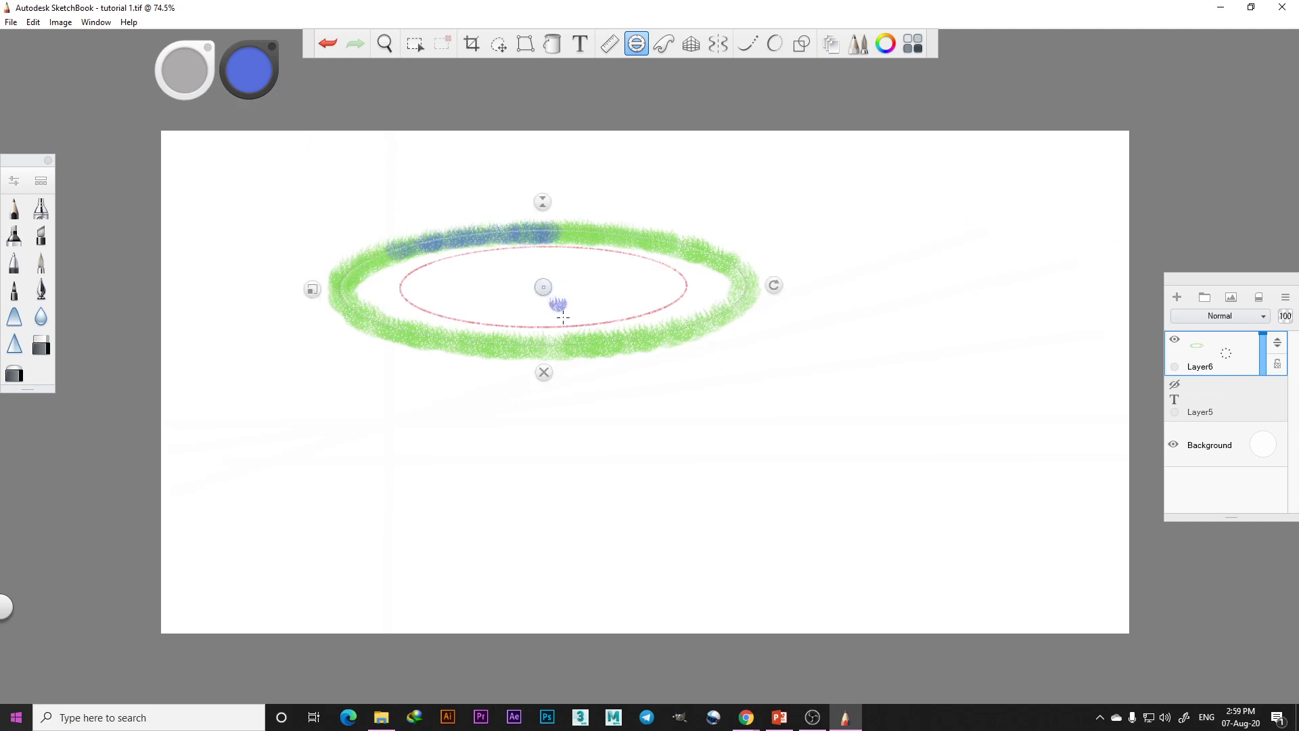
mouse_move(569, 349)
mouse_down()
mouse_move(718, 318)
mouse_move(742, 267)
mouse_up()
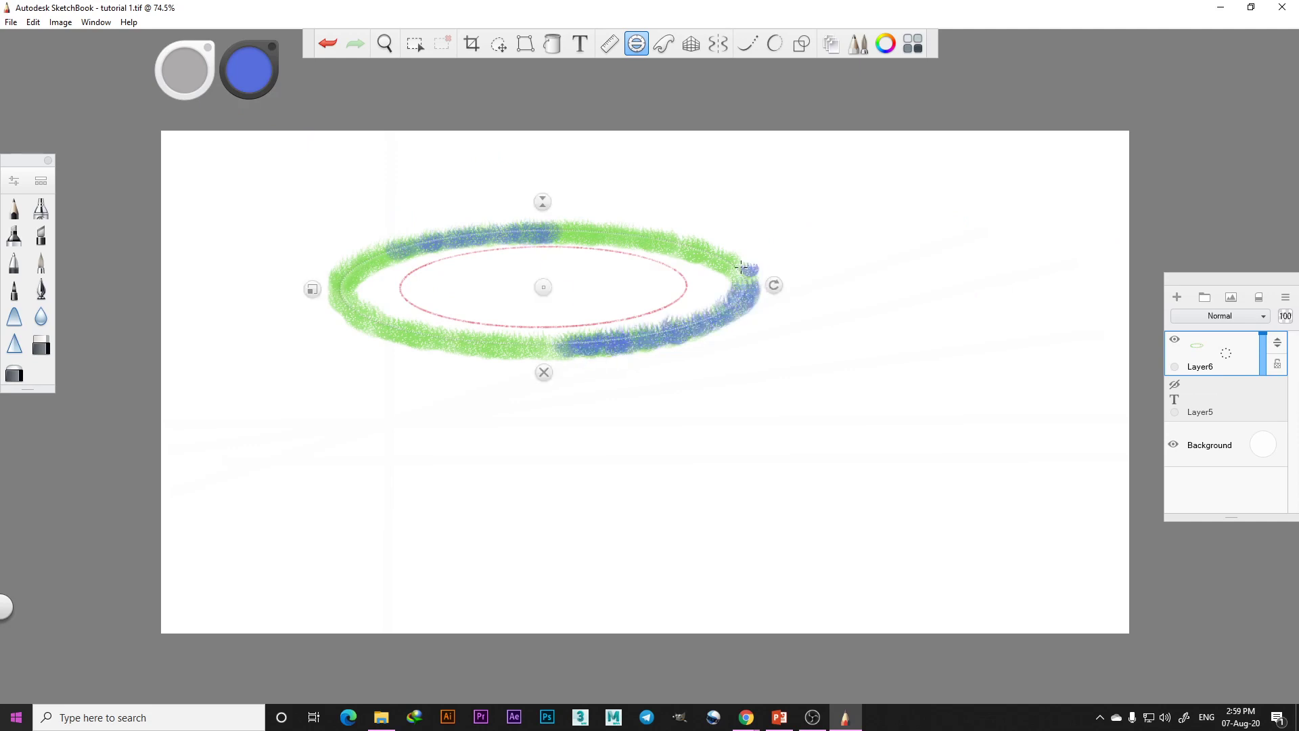
Round the ellipse guide into a full circle and change the brush color to magenta
drag(541, 211, 541, 58)
drag(560, 325, 541, 329)
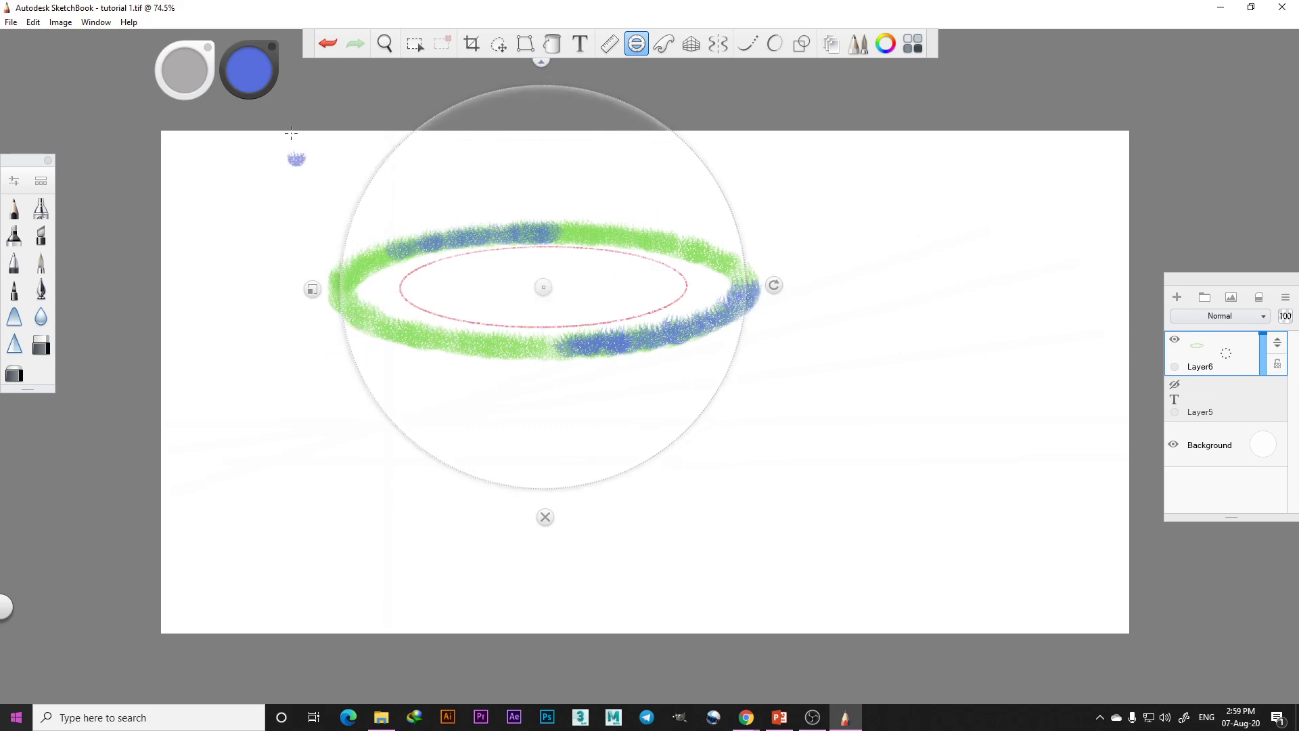
click(254, 78)
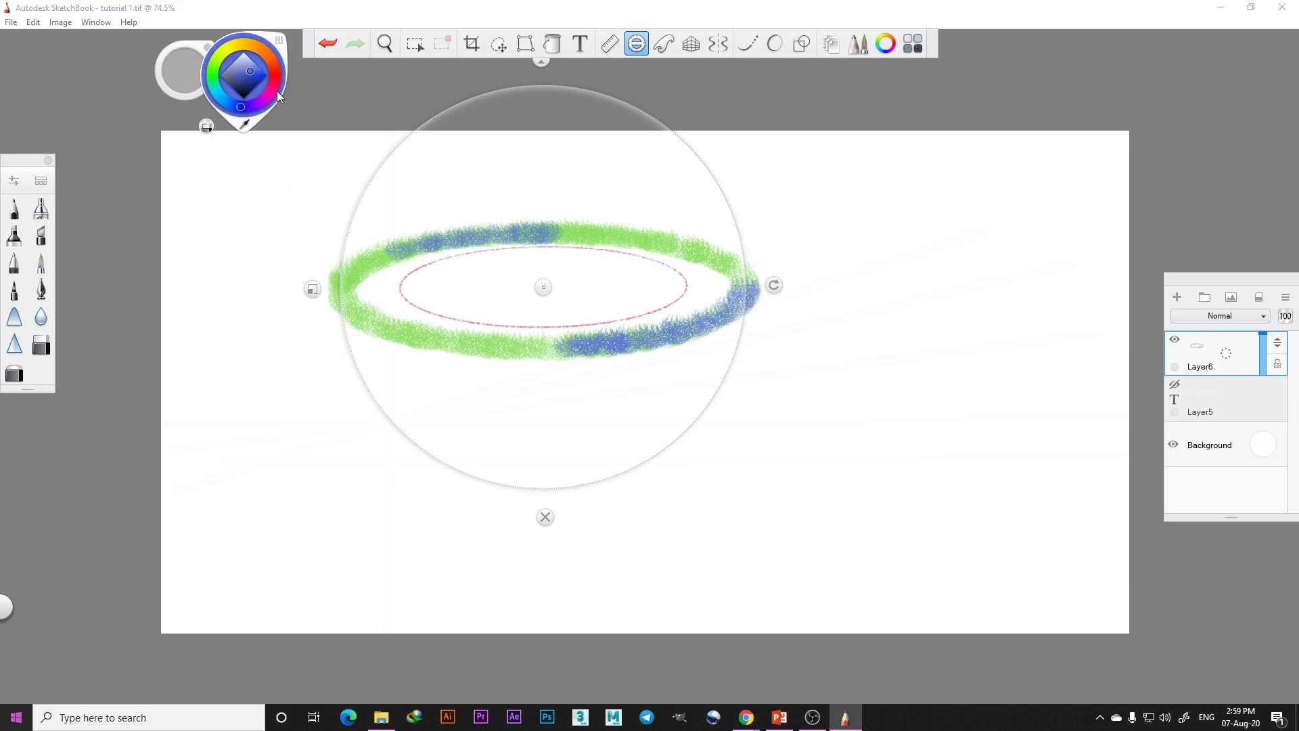
click(279, 97)
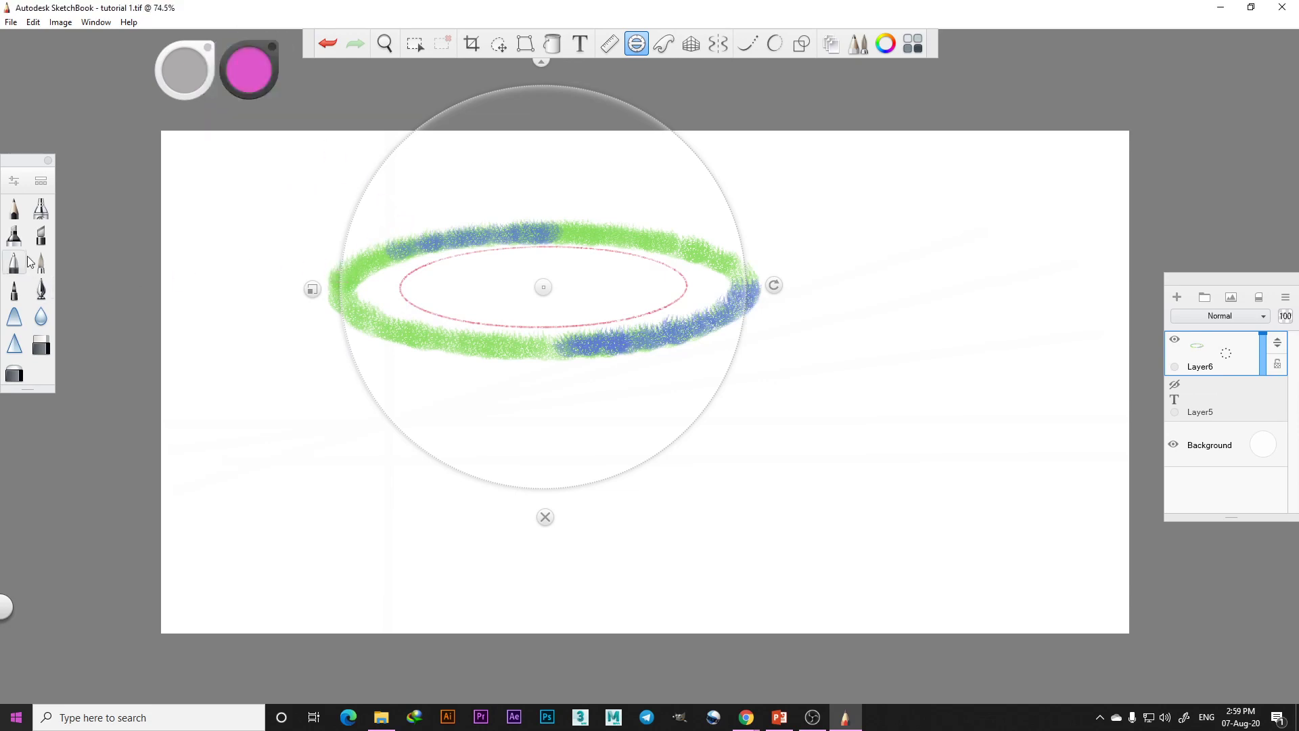
Preview brushes from the Texture Essentials and Basic sets, including Watercolor, Dry Marker, Speckled, Dusty Airbrush and Chisel Tip Pen
click(42, 182)
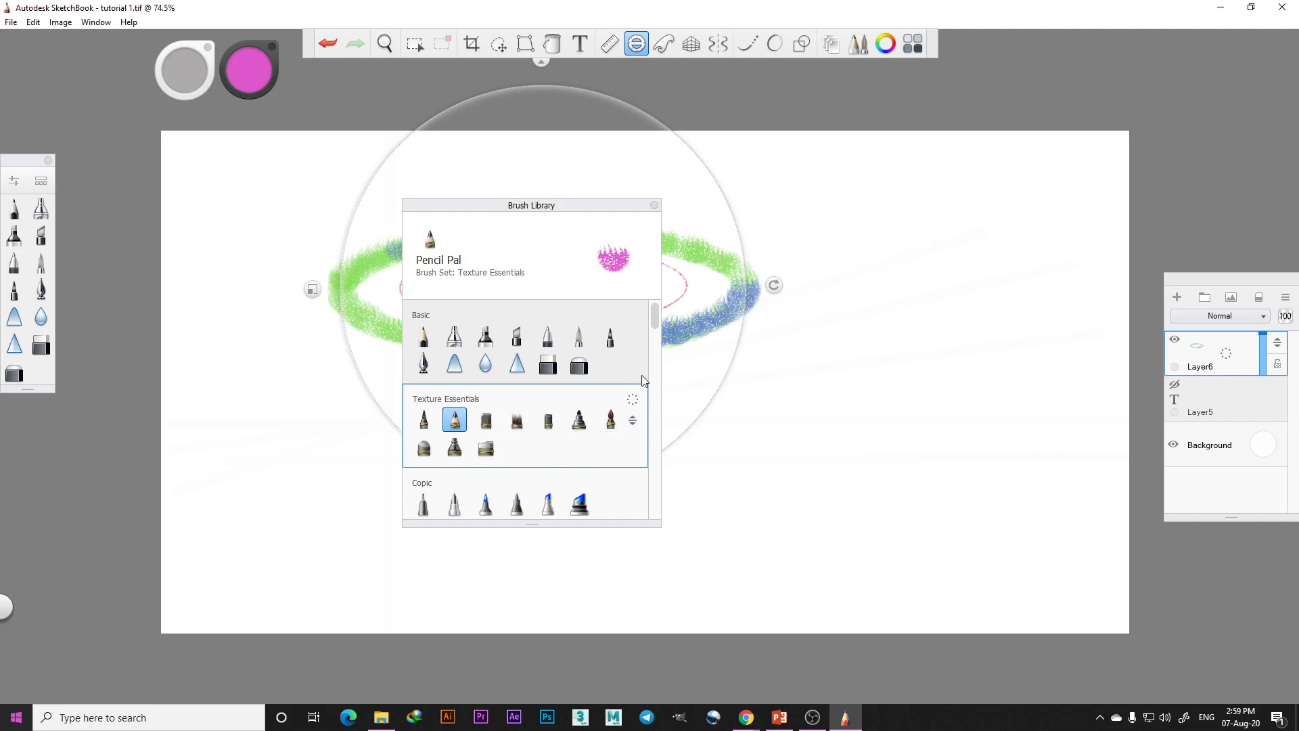
click(605, 427)
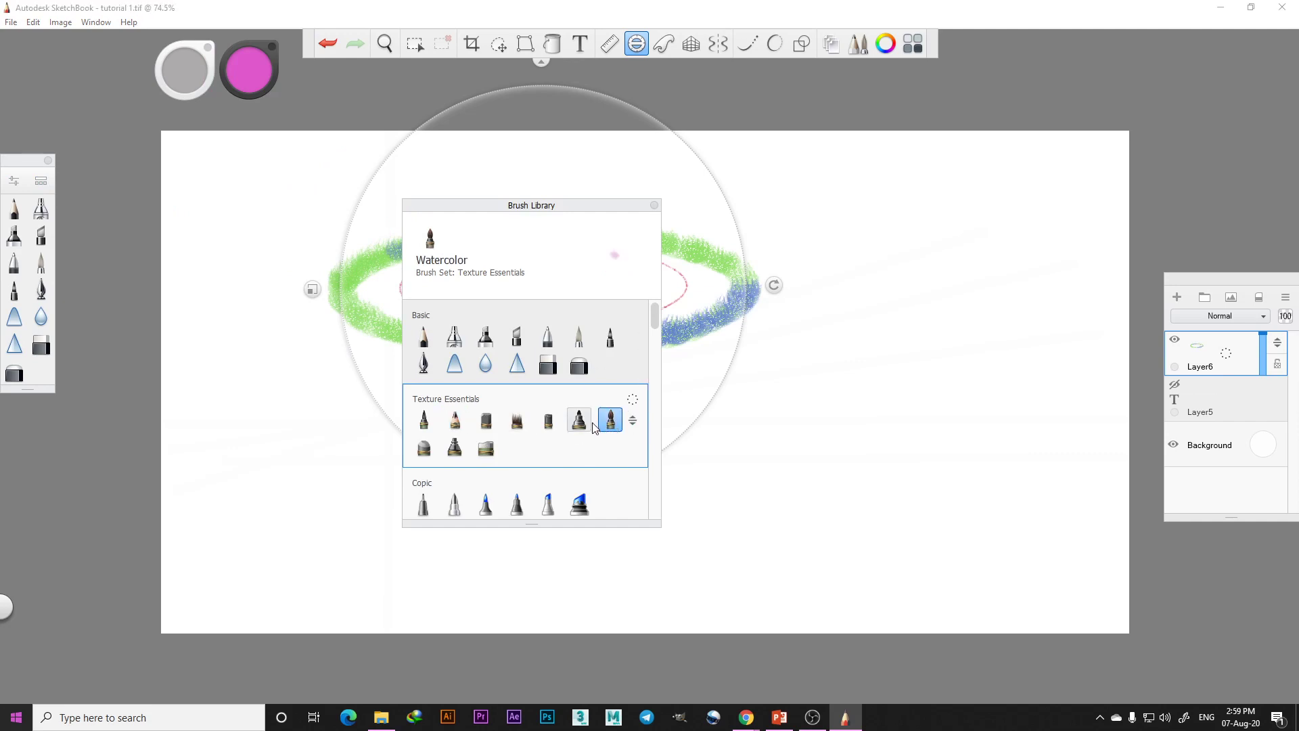
click(579, 422)
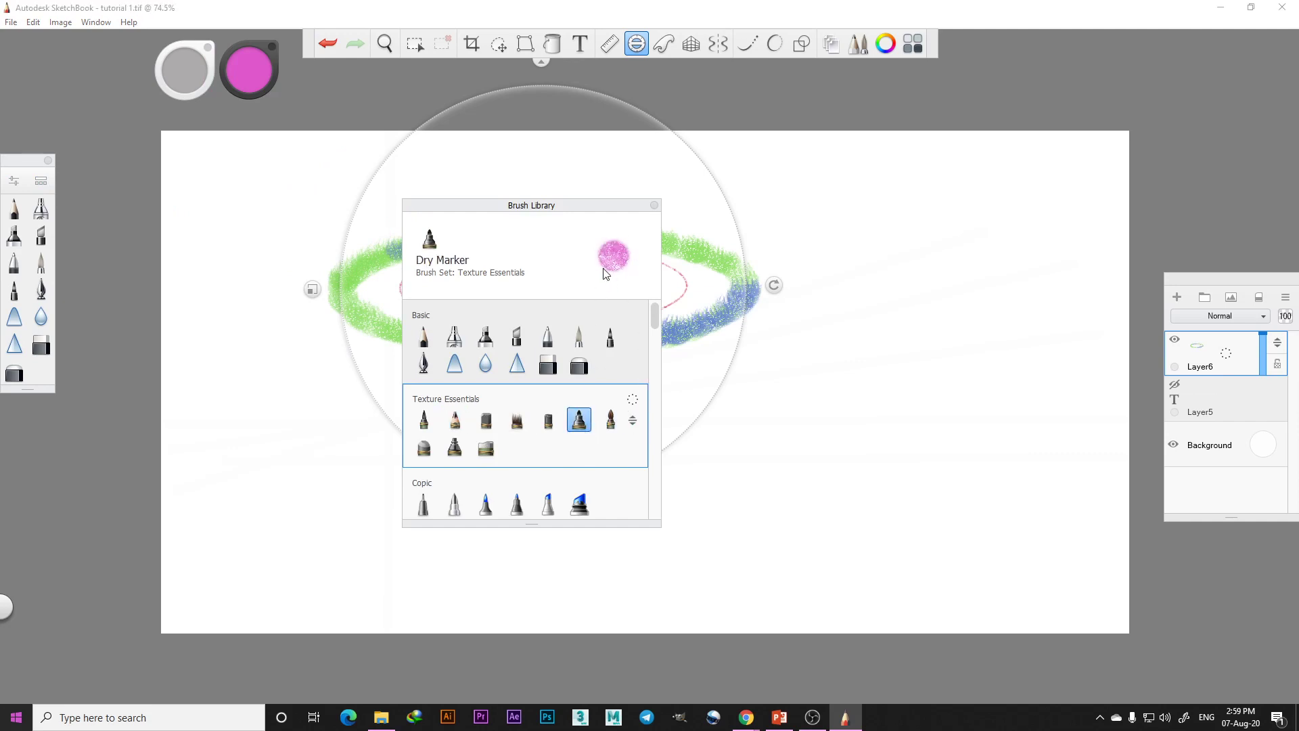
click(541, 421)
click(518, 422)
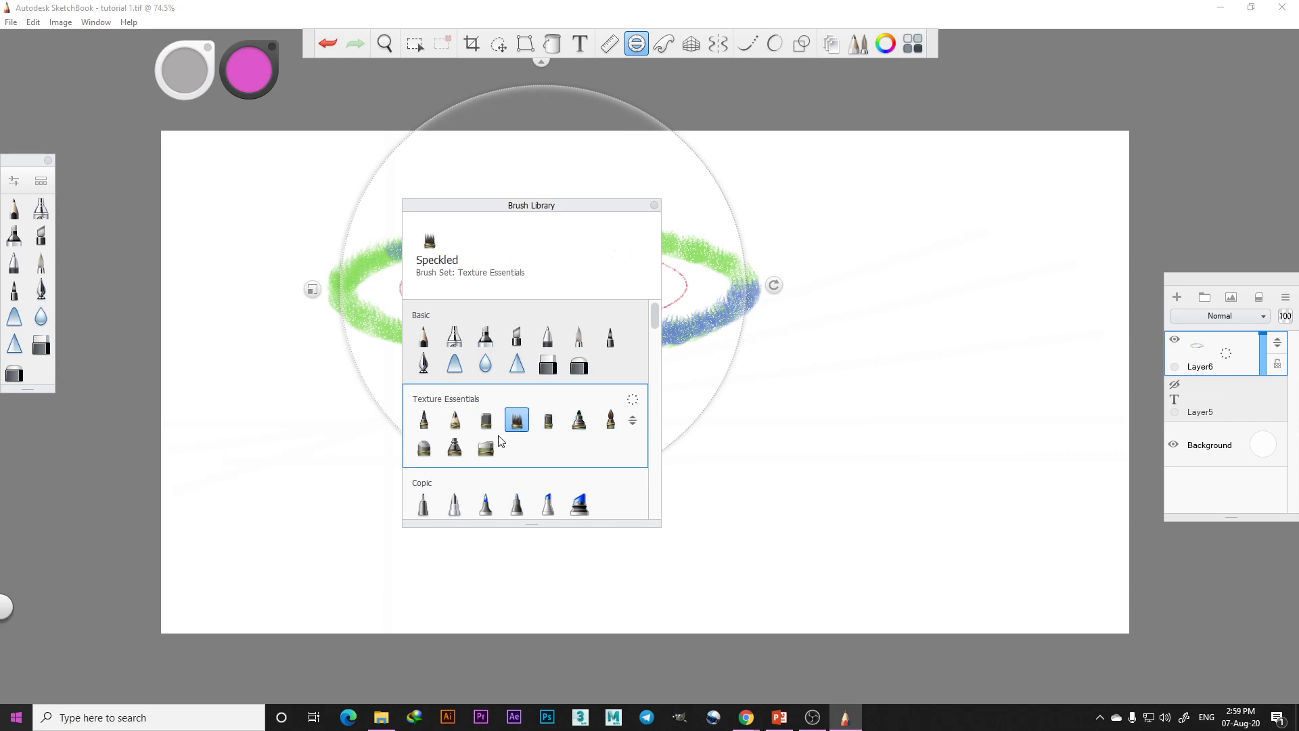
click(487, 422)
click(455, 421)
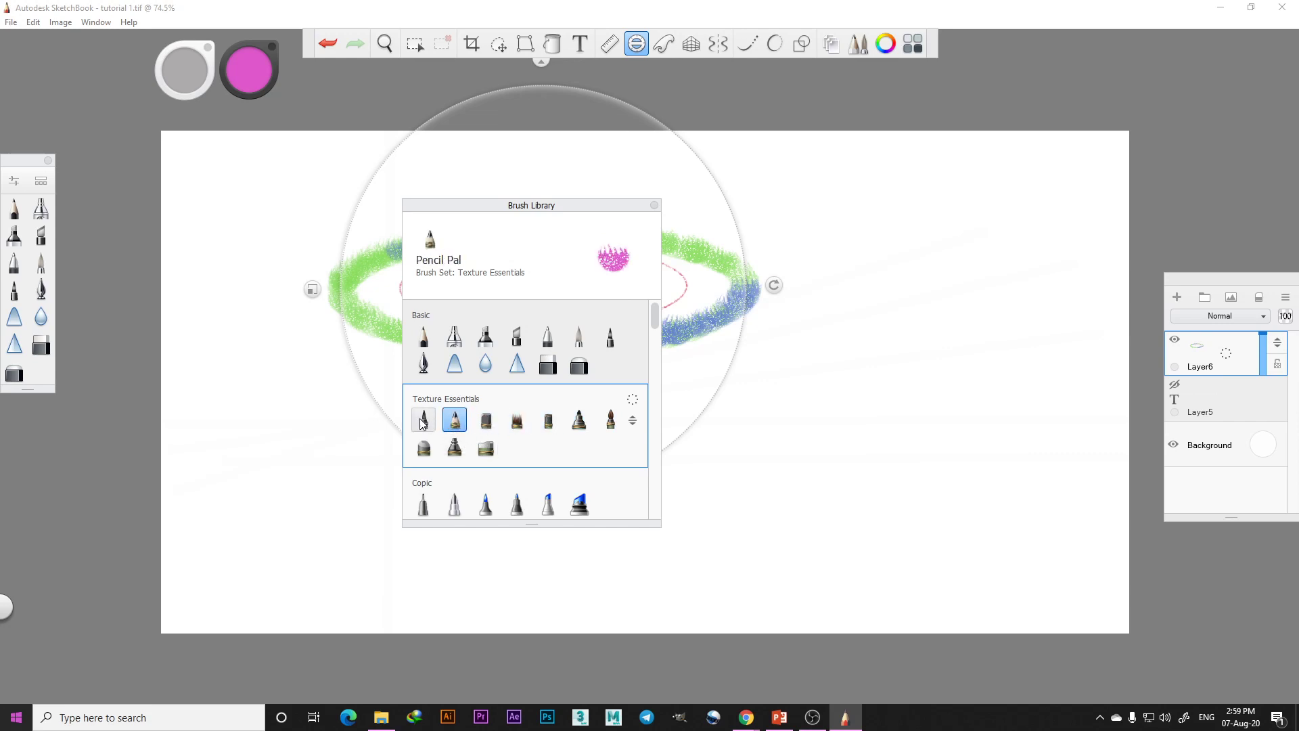
click(424, 421)
click(426, 451)
click(455, 448)
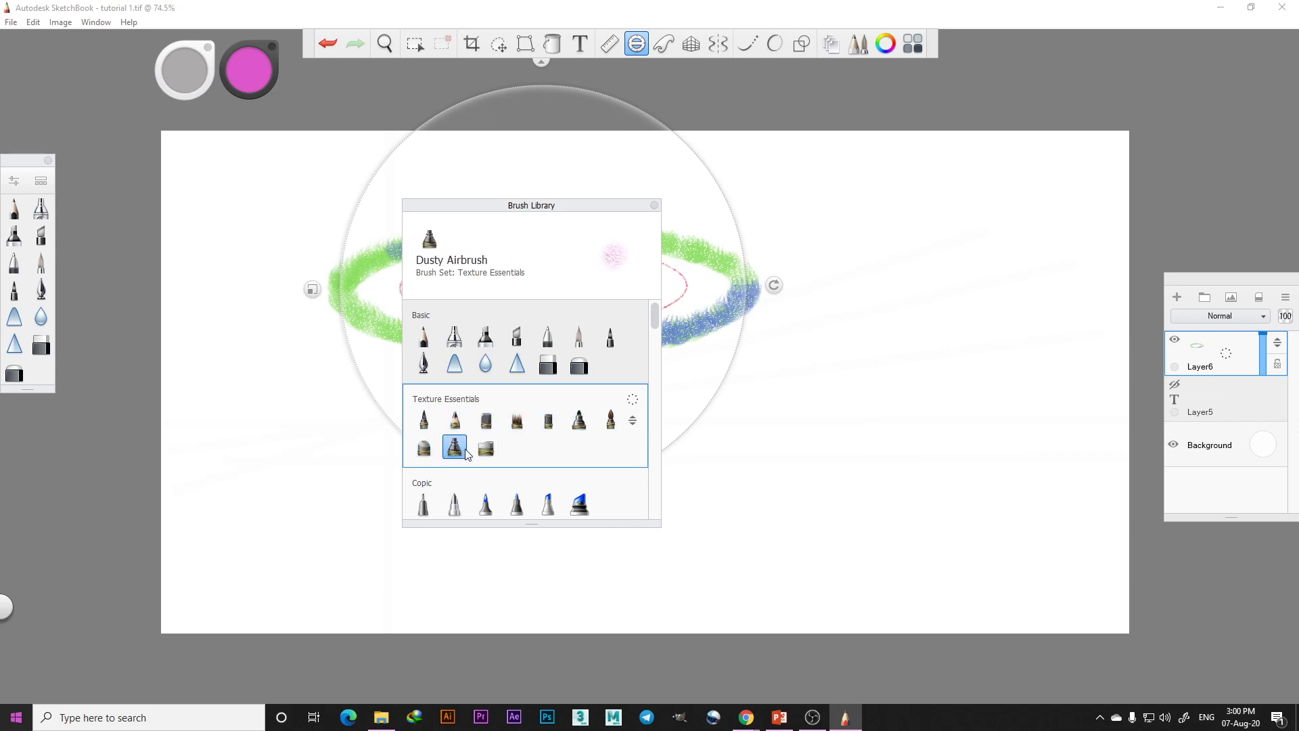
click(486, 448)
click(548, 336)
click(516, 338)
click(509, 364)
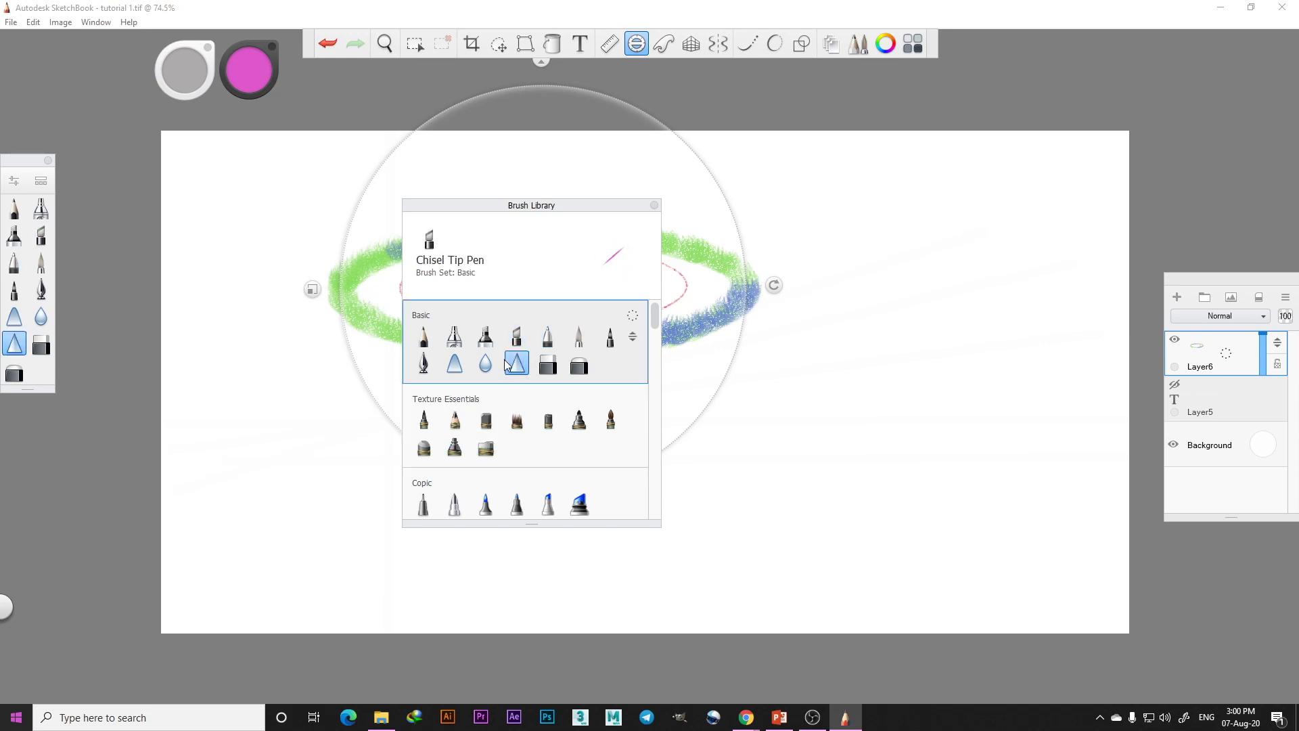
Choose the Fibre brush from the Shape set and paint a magenta stroke along the lower-left side of the circle guide
drag(651, 320, 648, 383)
click(455, 404)
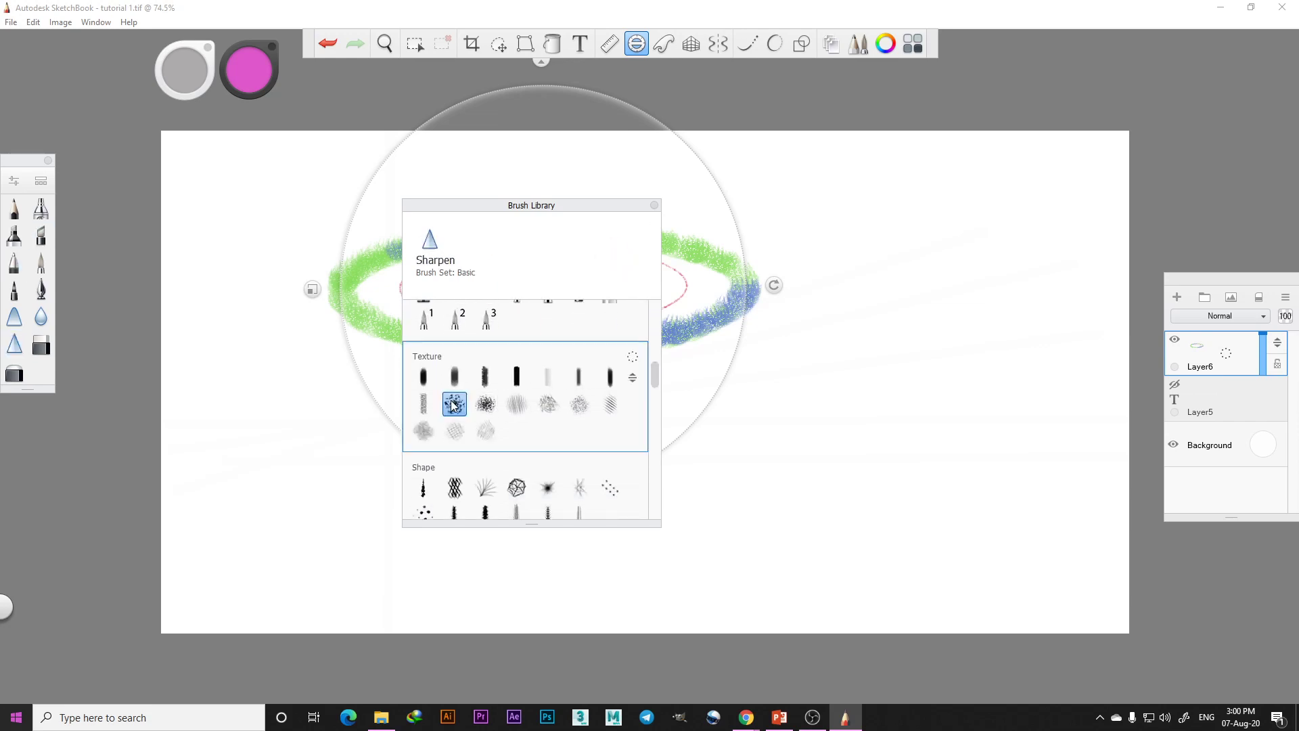
click(455, 490)
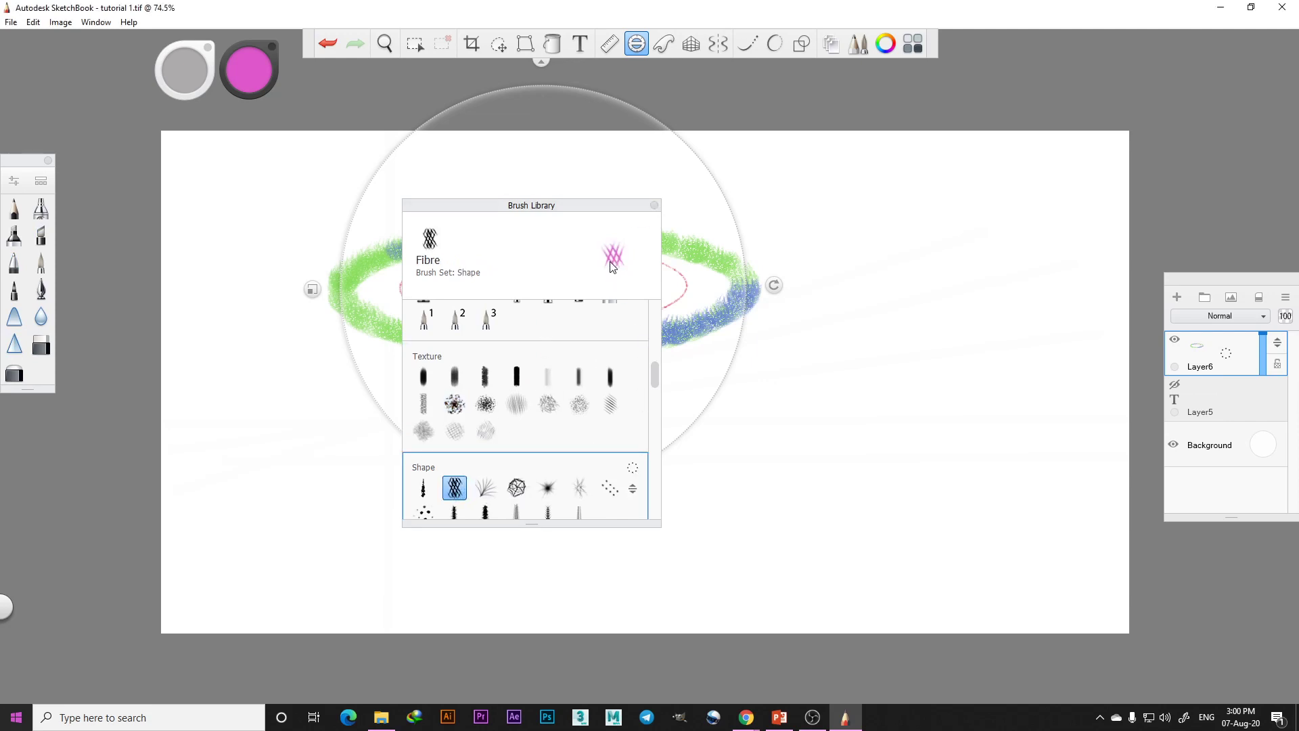
click(653, 206)
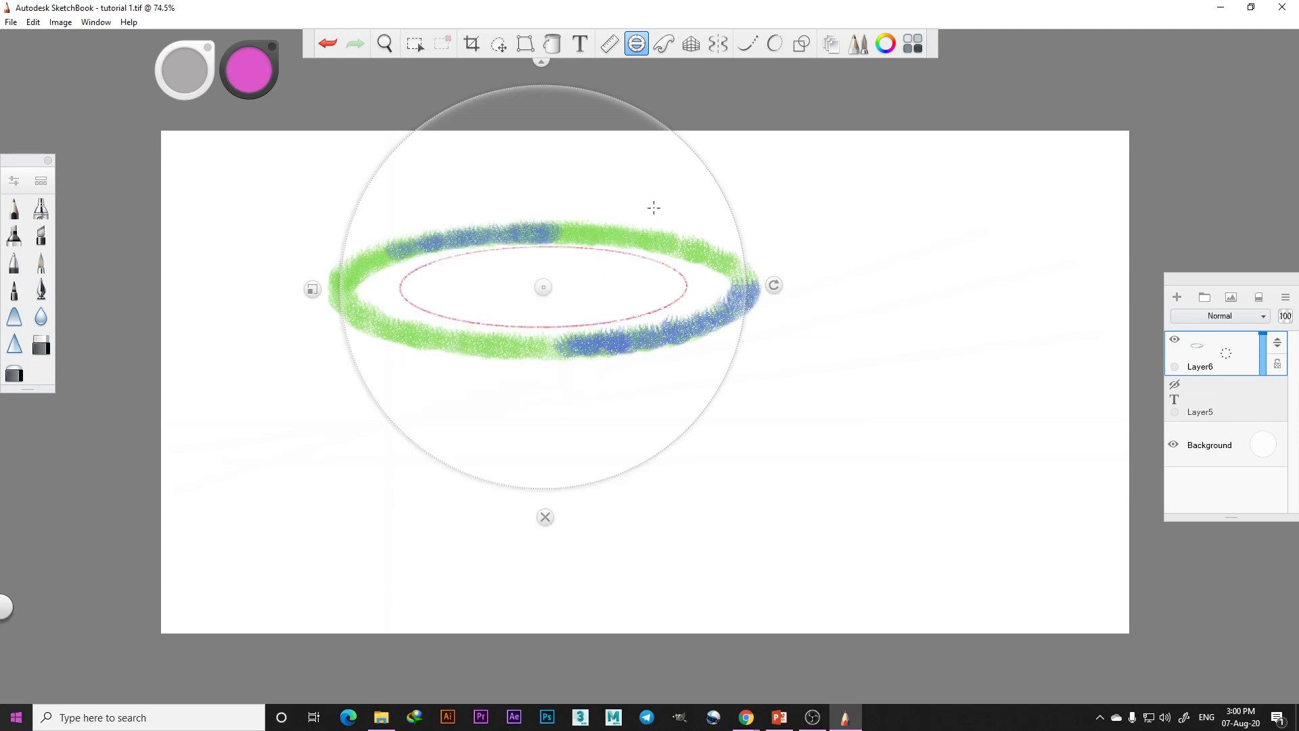
drag(353, 331, 343, 325)
Set the Fibre brush's heavy-pressure size to 42.1 and light-pressure size to 52.5, and paint a thick stroke along the circle's lower-right side
drag(180, 81, 178, 75)
click(41, 192)
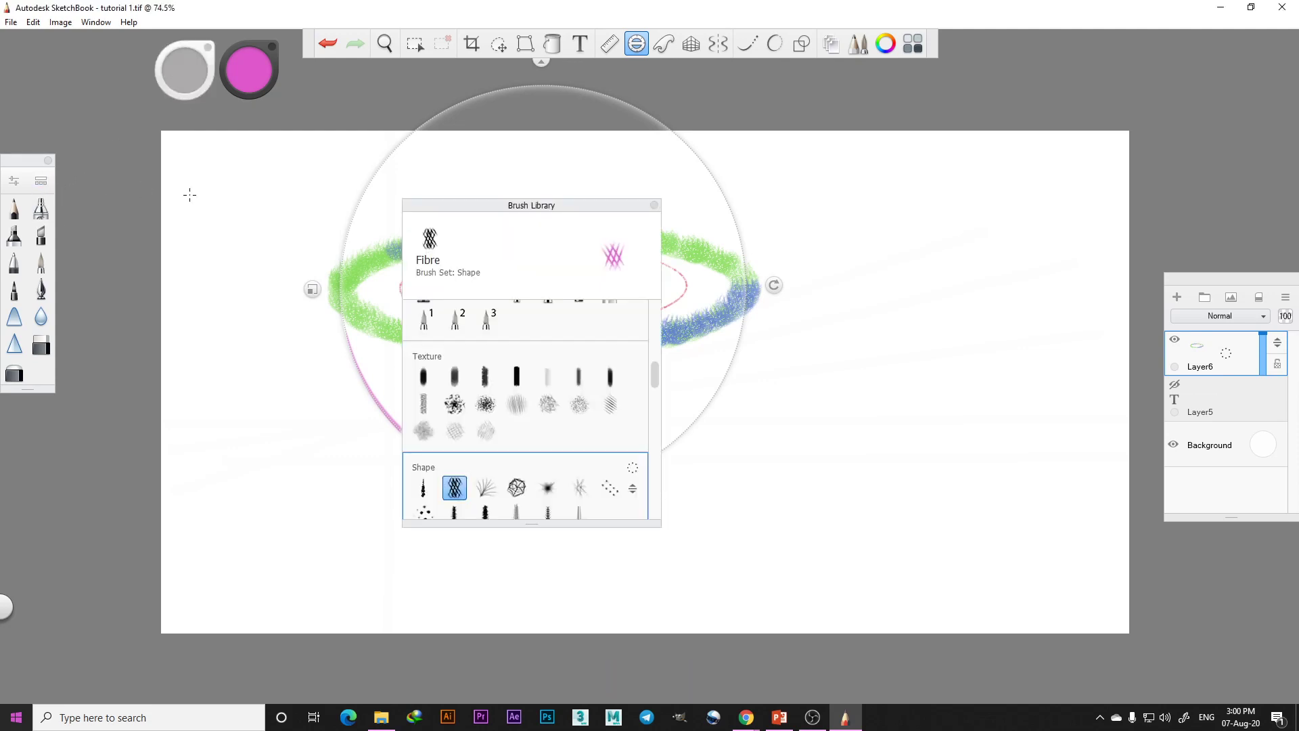
double_click(454, 488)
mouse_move(247, 347)
mouse_down()
mouse_move(264, 350)
mouse_move(220, 348)
mouse_move(250, 347)
mouse_up()
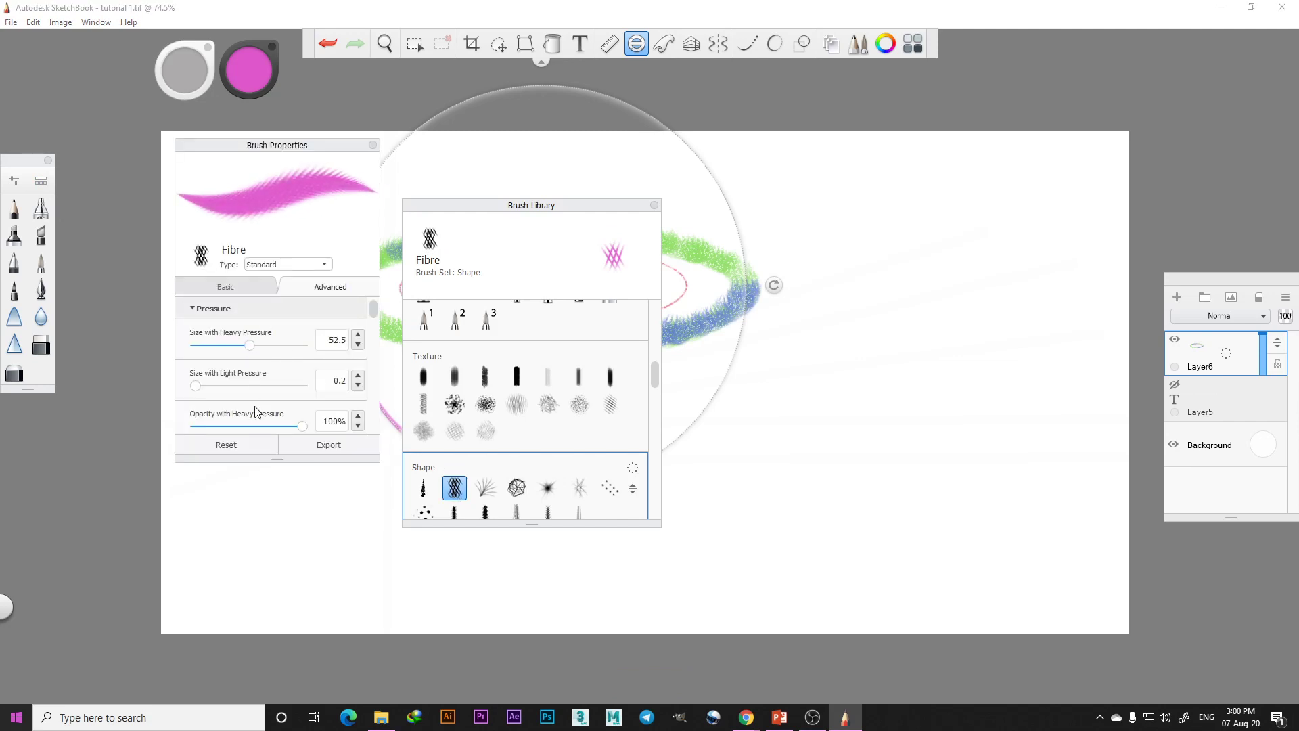
mouse_move(195, 386)
mouse_down()
mouse_move(298, 386)
mouse_move(193, 392)
mouse_up()
mouse_move(239, 348)
mouse_down()
mouse_move(196, 348)
mouse_move(243, 349)
mouse_up()
mouse_move(201, 392)
mouse_down()
mouse_move(279, 387)
mouse_move(250, 386)
mouse_up()
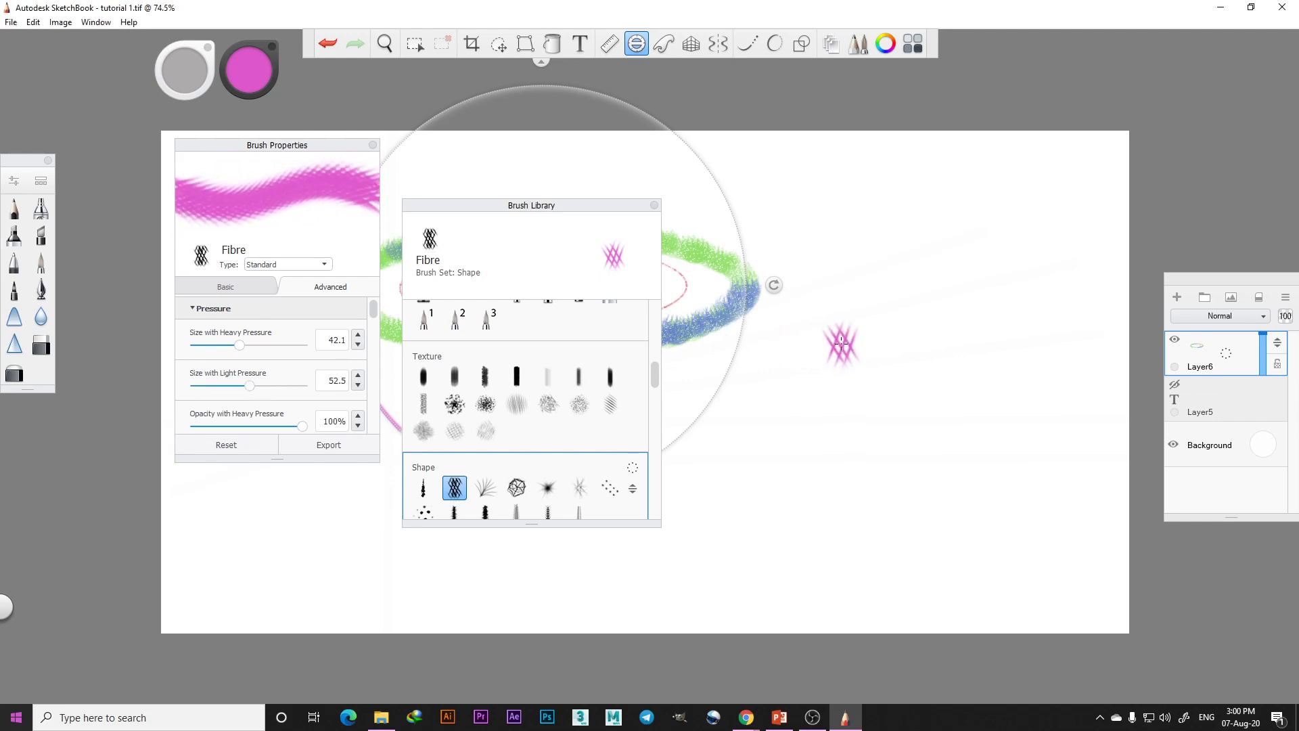
mouse_move(838, 342)
mouse_down()
mouse_move(833, 405)
mouse_move(791, 390)
mouse_move(799, 462)
mouse_up()
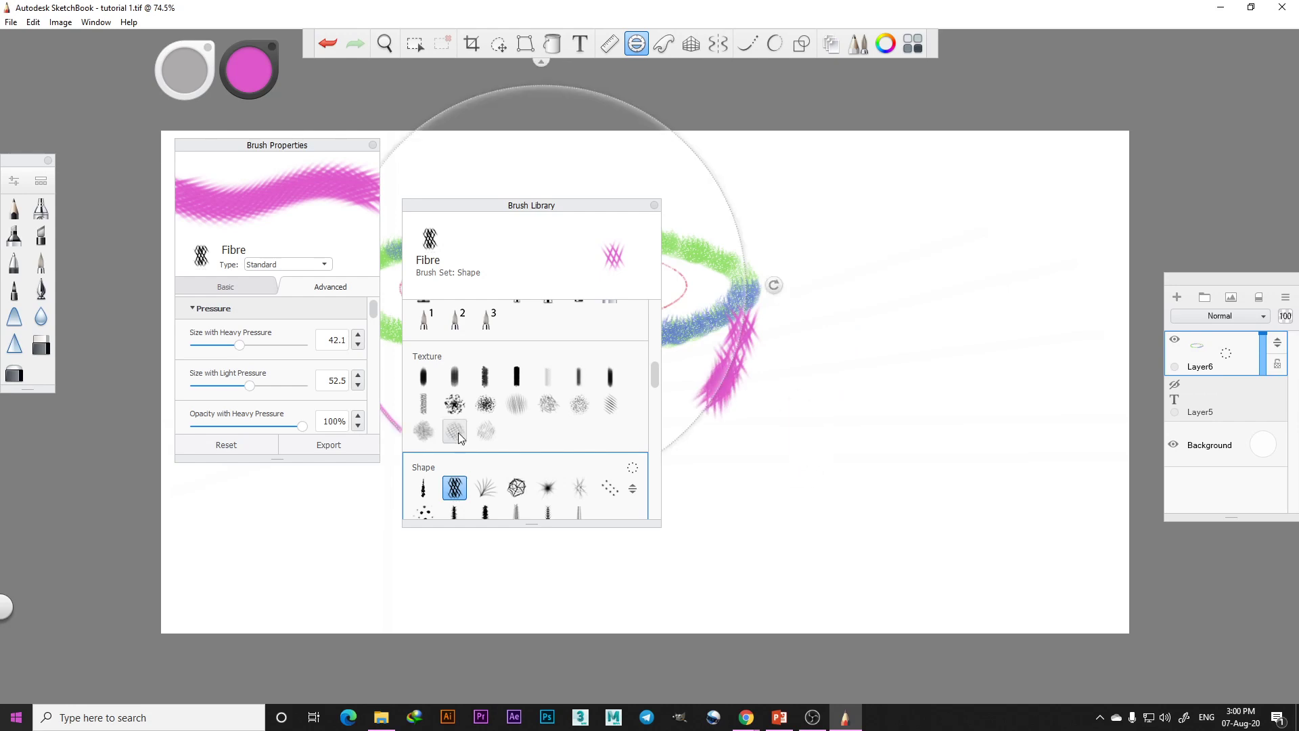
Paint the circle's upper-right arc with the Fibre brush, set its light-pressure size to 24.0, and paint a stroke on the upper-left arc
mouse_move(743, 245)
mouse_down()
mouse_move(728, 197)
mouse_move(679, 175)
mouse_move(715, 180)
mouse_up()
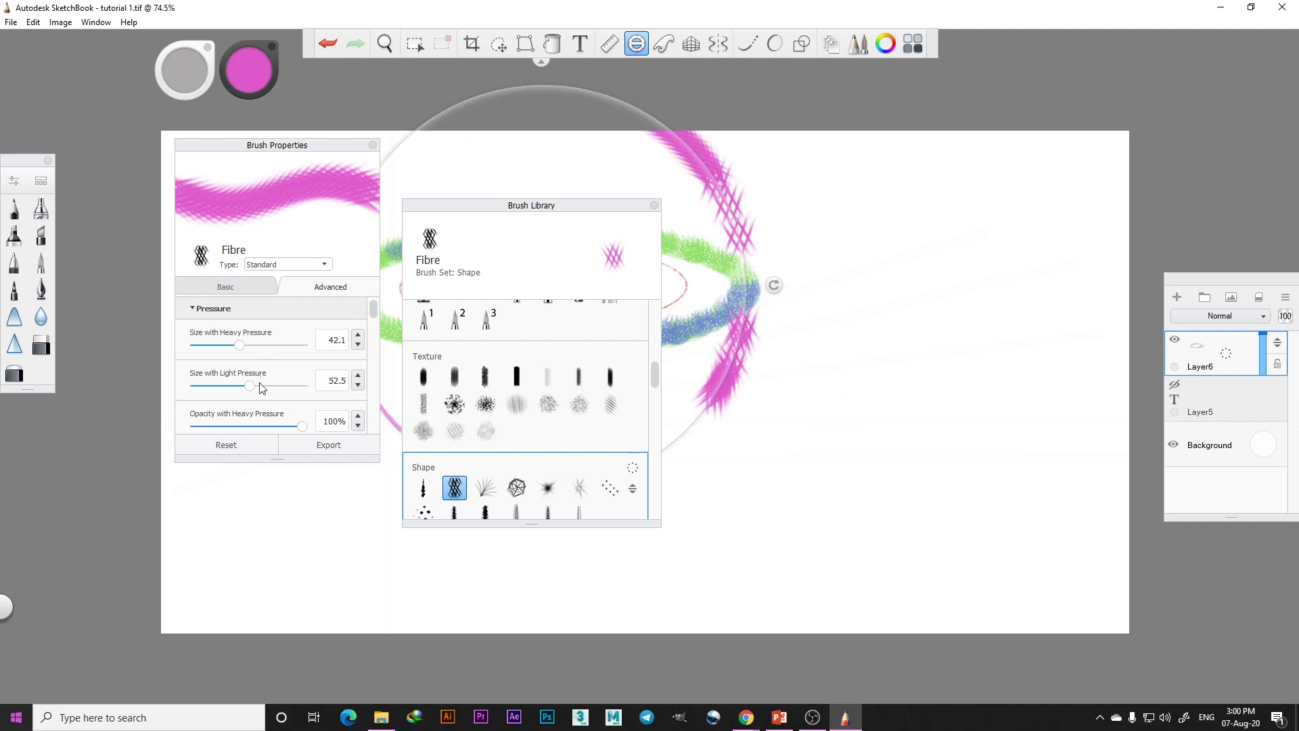
mouse_move(249, 391)
mouse_down()
mouse_move(299, 389)
mouse_move(222, 392)
mouse_up()
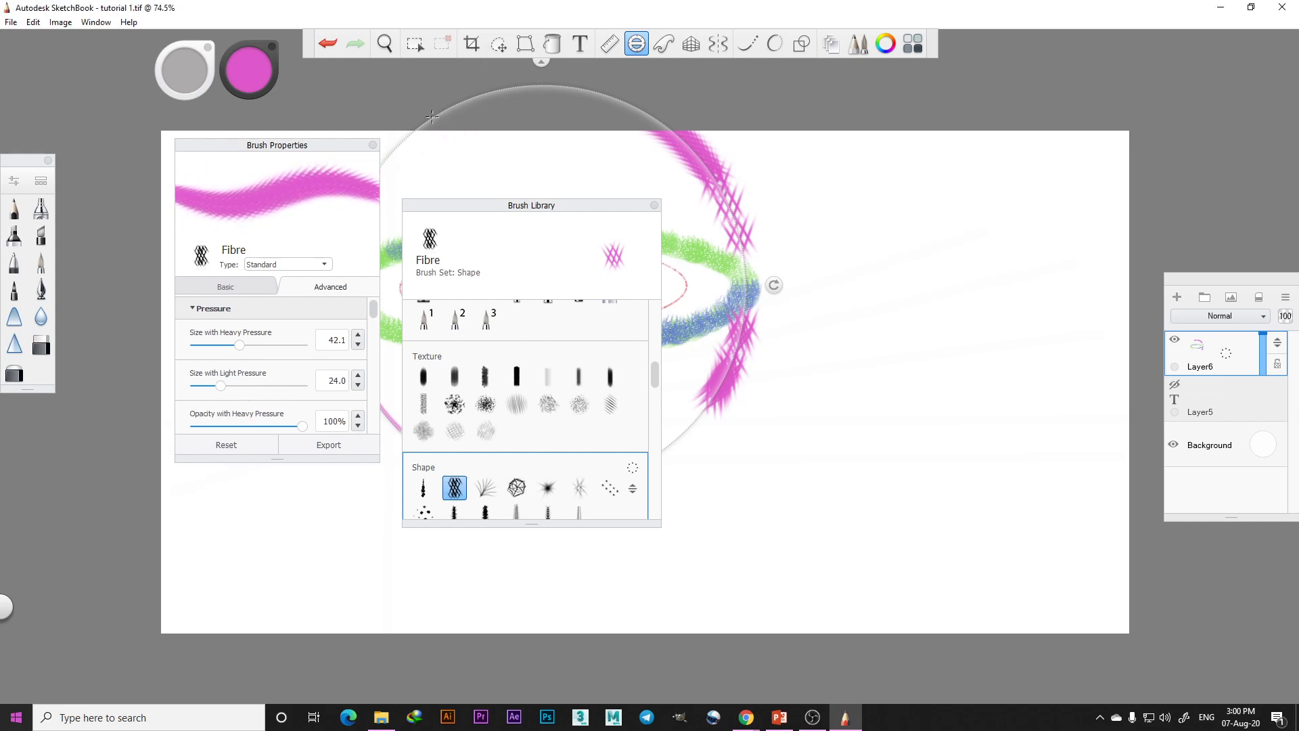
mouse_move(424, 132)
mouse_down()
mouse_move(383, 166)
mouse_move(425, 131)
mouse_up()
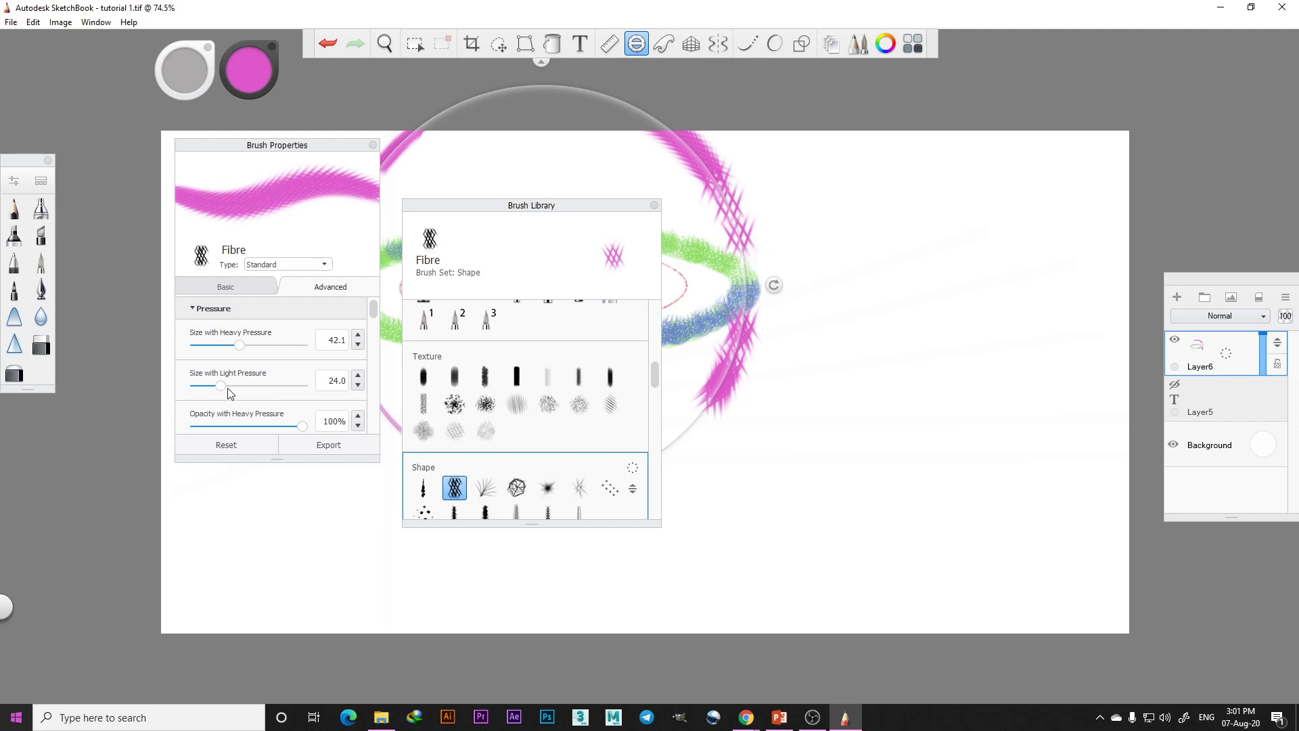
Set the Fibre brush's light-pressure size to 49.2, add dabs on the circle's lower-right arc, and close the brush settings and library
drag(222, 386, 247, 386)
click(689, 426)
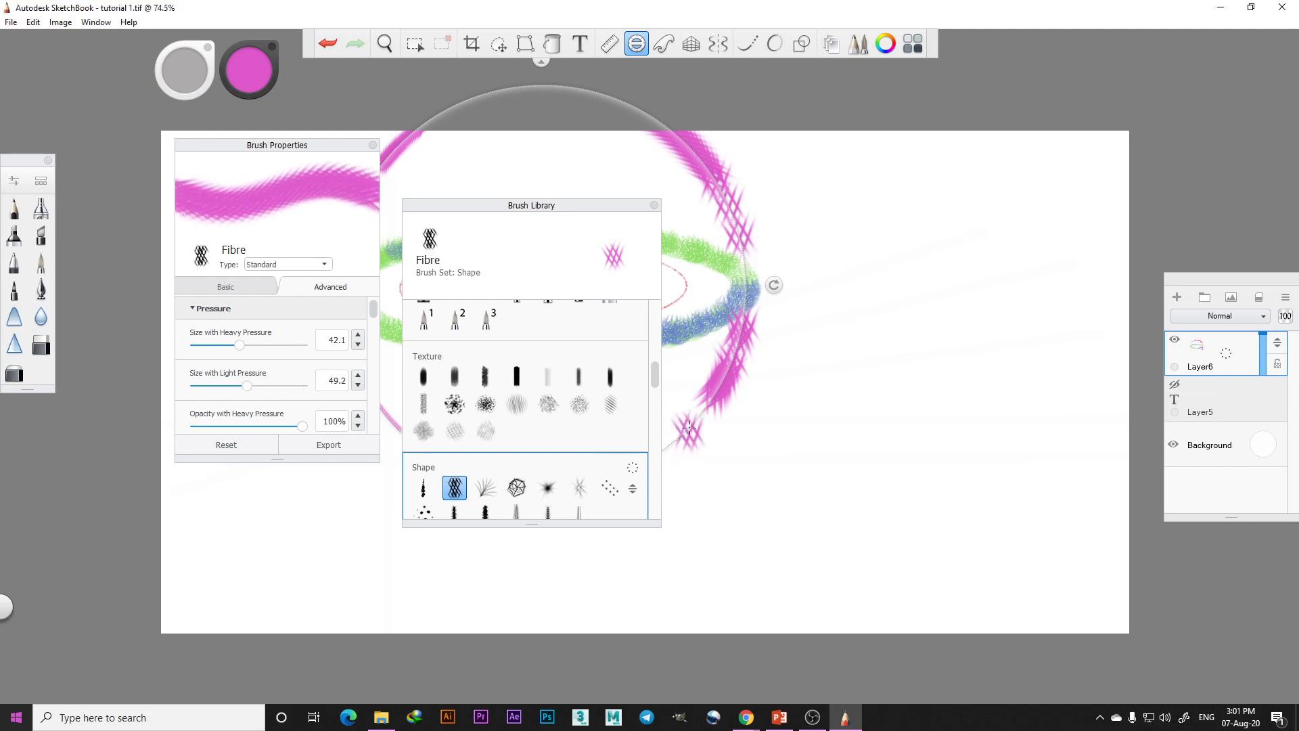
click(687, 429)
click(672, 446)
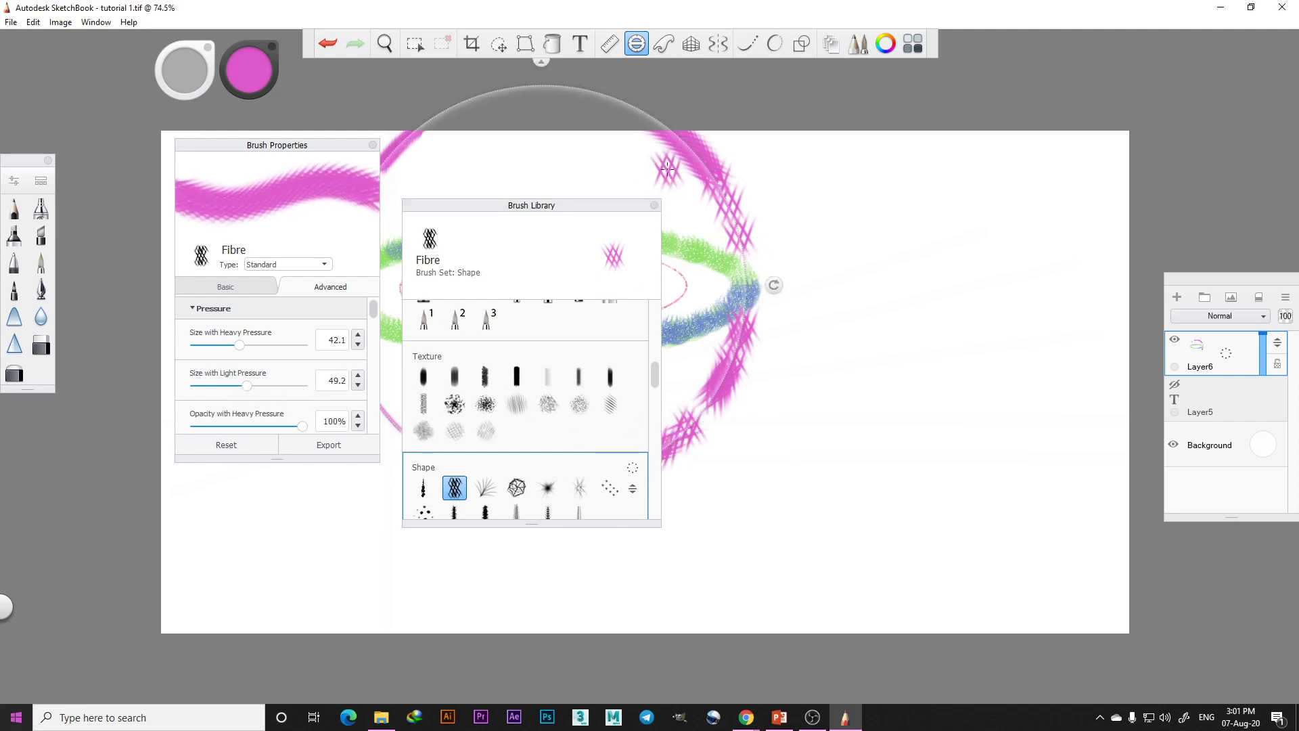
click(653, 205)
click(372, 145)
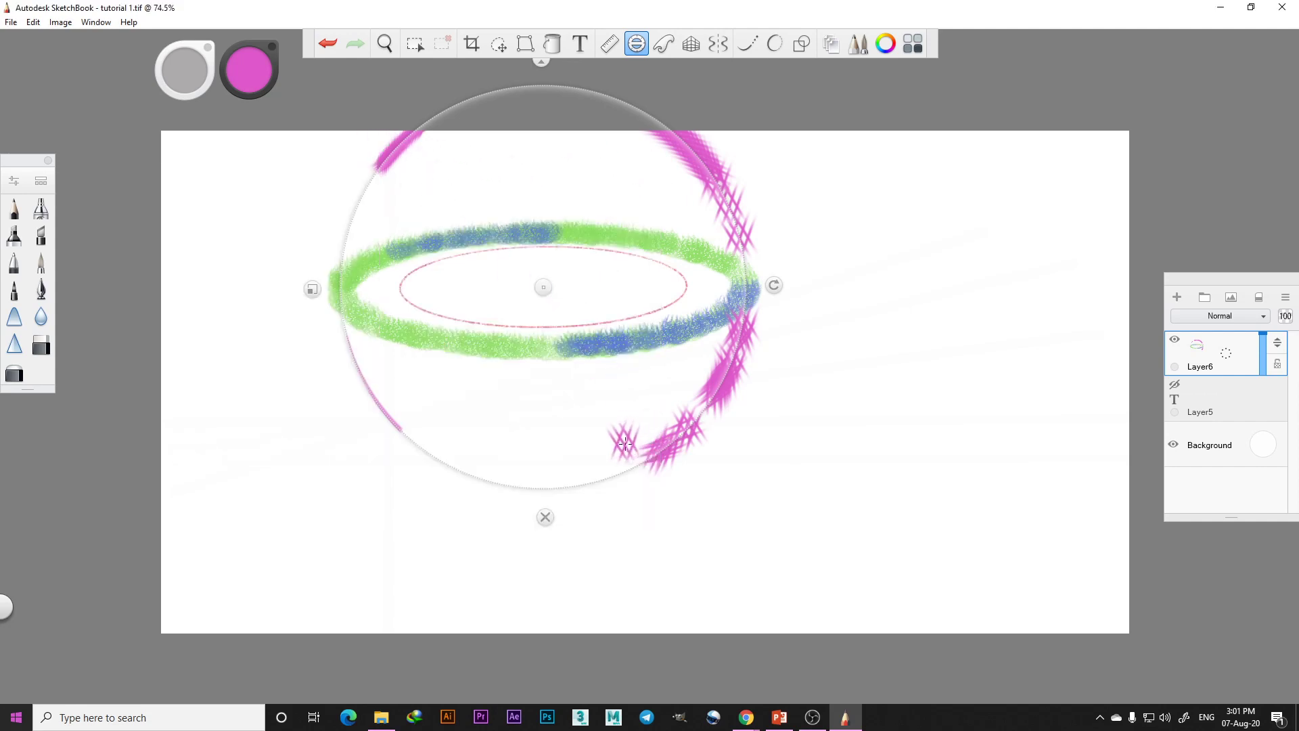
Paint magenta Fibre strokes along the circle guide's bottom and lower-left arcs and fill the gaps on its lower-right side
mouse_move(625, 444)
mouse_down()
mouse_move(555, 484)
mouse_move(444, 461)
mouse_move(454, 465)
mouse_move(411, 440)
mouse_up()
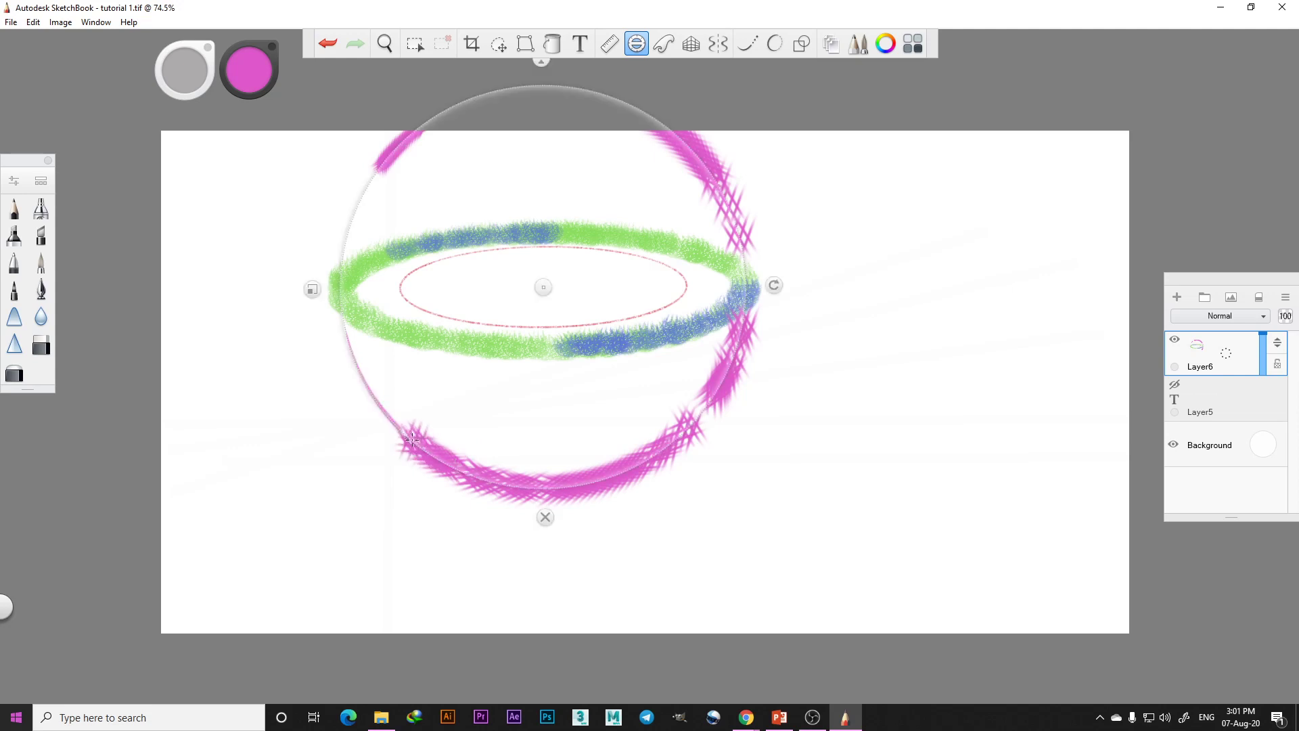
mouse_move(342, 335)
mouse_down()
mouse_move(373, 398)
mouse_move(343, 313)
mouse_up()
drag(712, 414, 693, 425)
drag(733, 357, 722, 377)
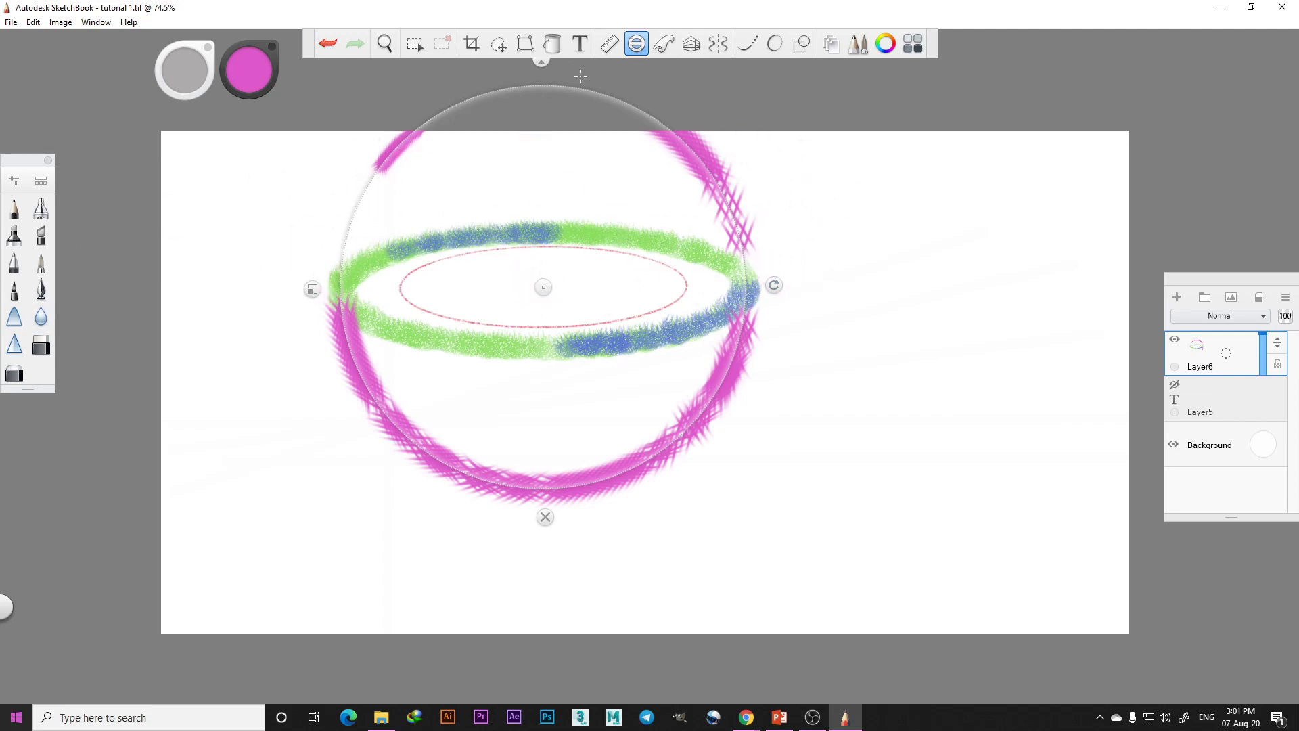
Flatten the circle guide into a wide ellipse and change the brush color to light blue
drag(541, 64, 542, 148)
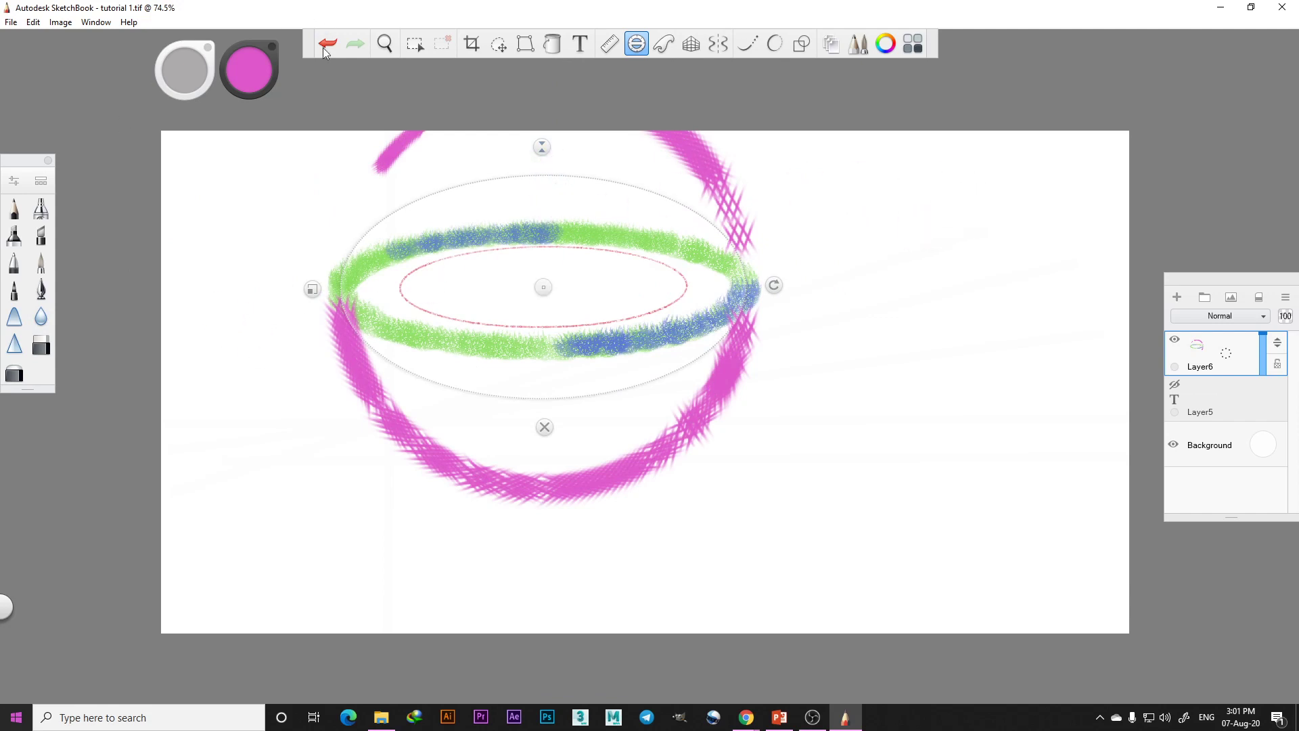
mouse_move(253, 72)
click(224, 94)
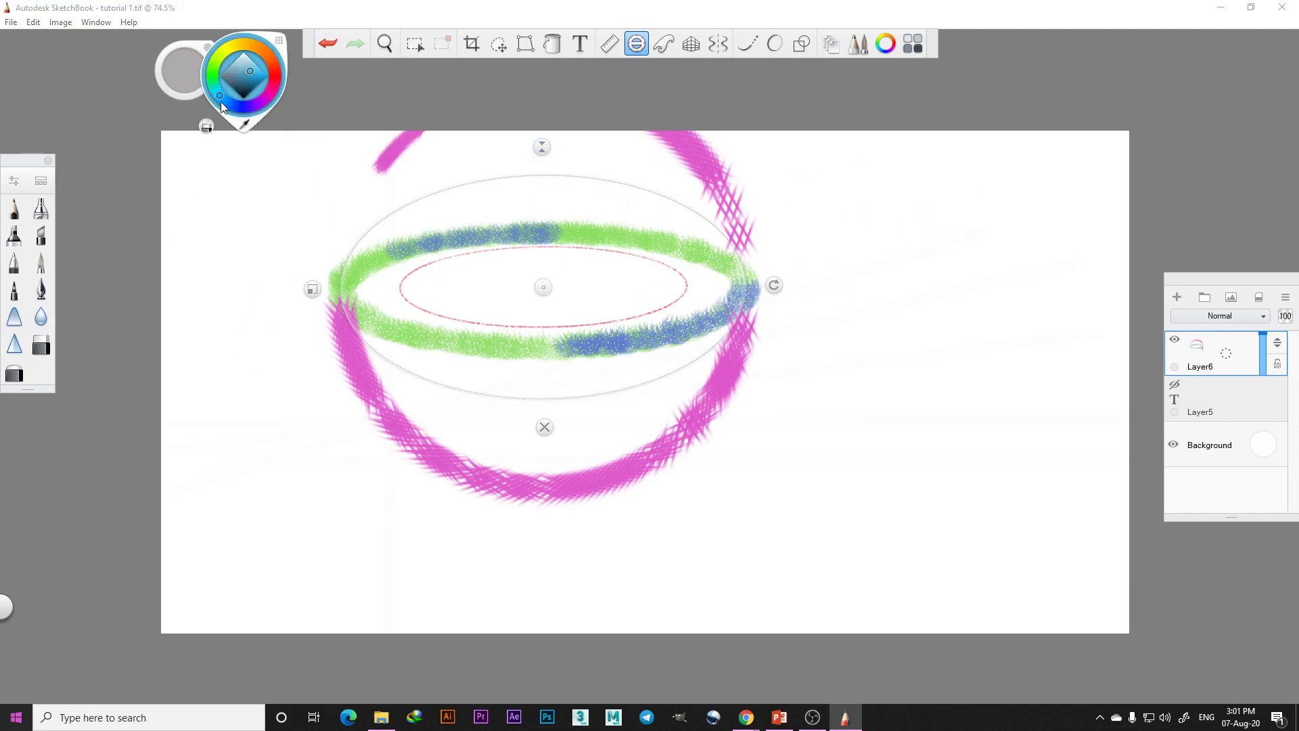
drag(382, 341, 369, 352)
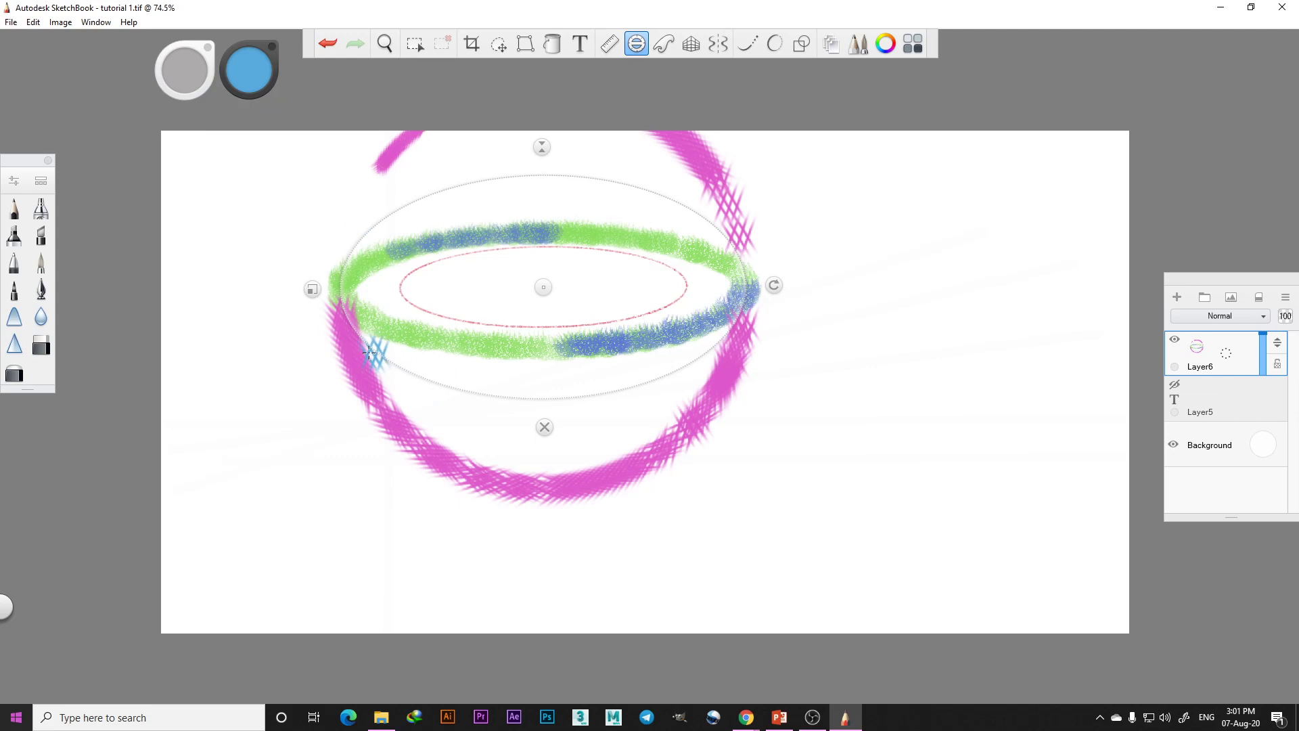
Choose the Paint Splatter 1 brush from the Splatter set and paint light blue splatters around the ellipse guide
click(42, 181)
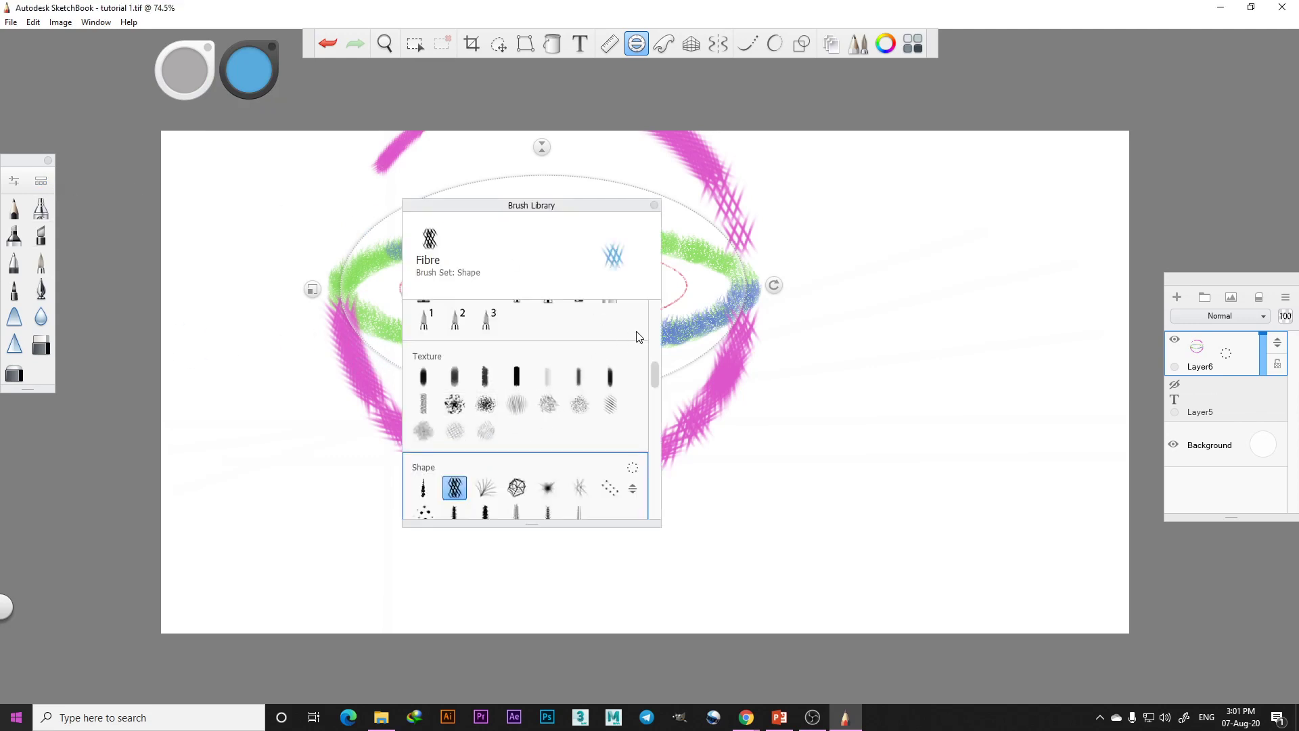
drag(655, 376, 657, 400)
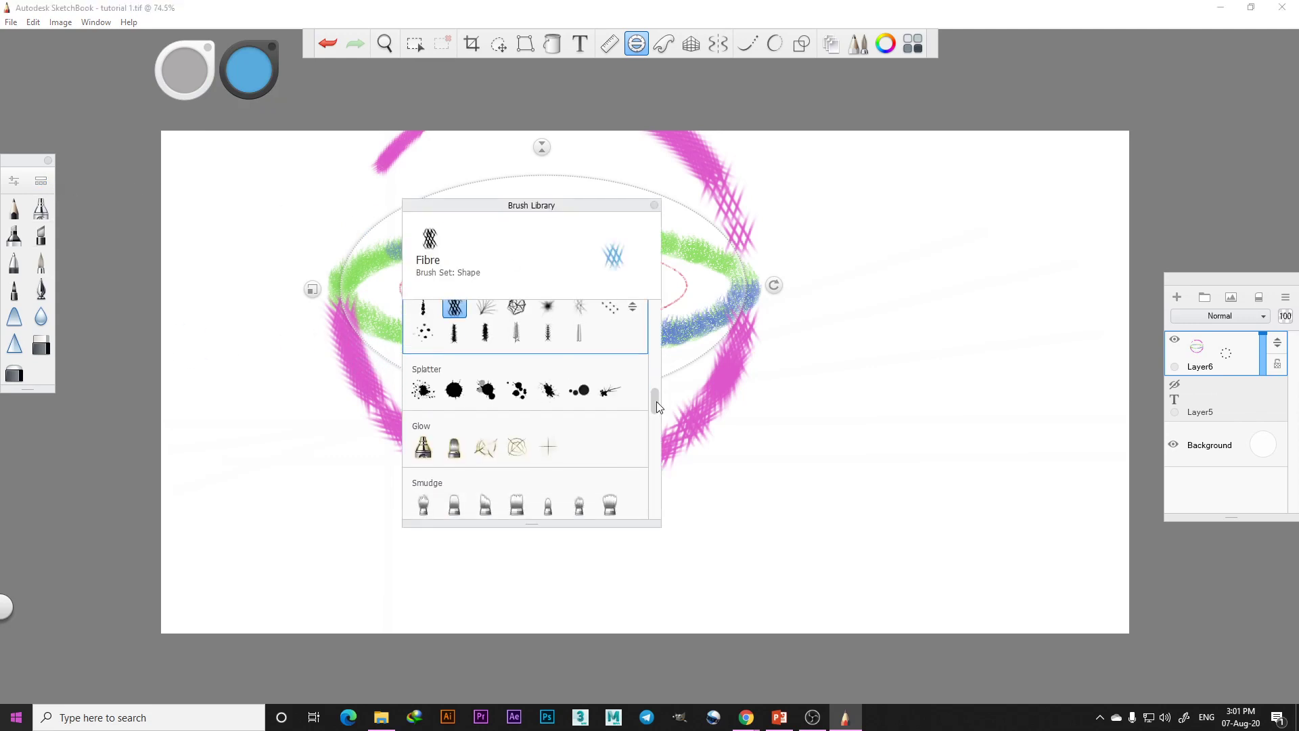
click(431, 398)
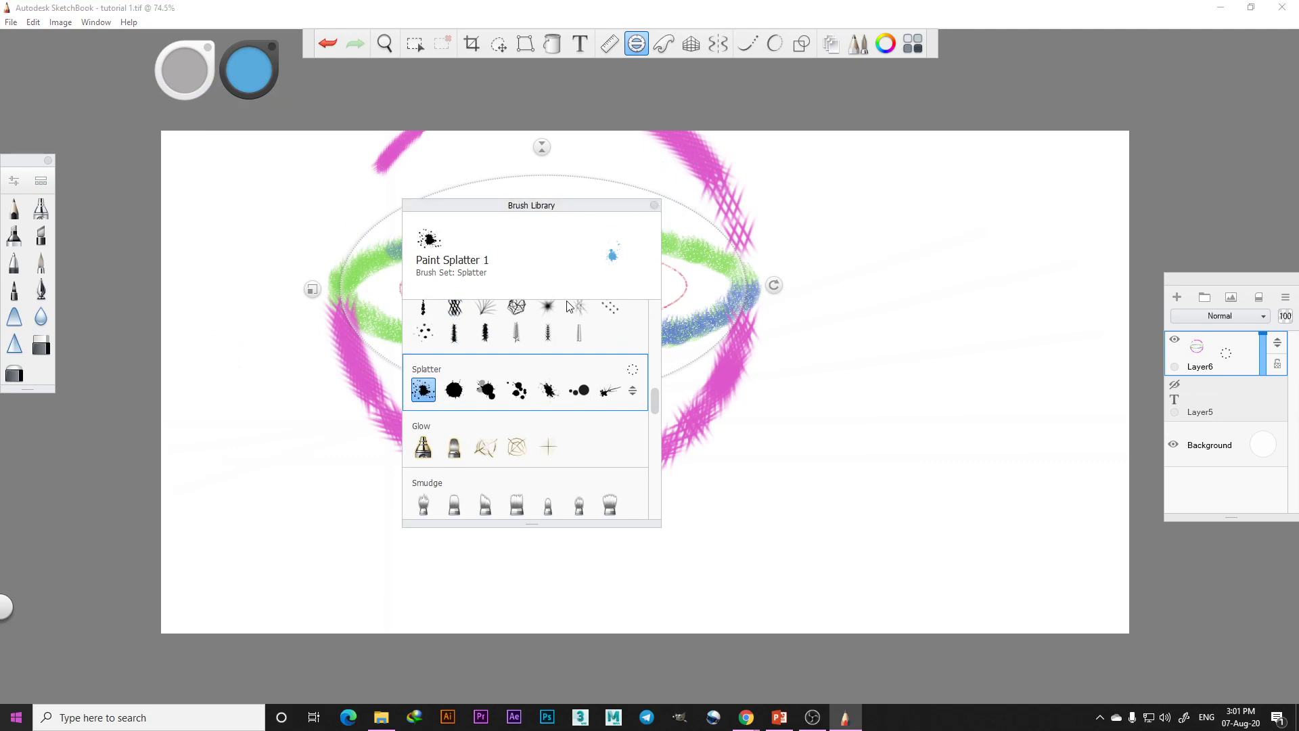
click(654, 206)
mouse_move(397, 366)
mouse_down()
mouse_move(481, 397)
mouse_move(642, 386)
mouse_move(701, 369)
mouse_move(733, 342)
mouse_move(767, 274)
mouse_move(713, 214)
mouse_move(591, 183)
mouse_move(509, 185)
mouse_move(449, 213)
mouse_move(425, 248)
mouse_up()
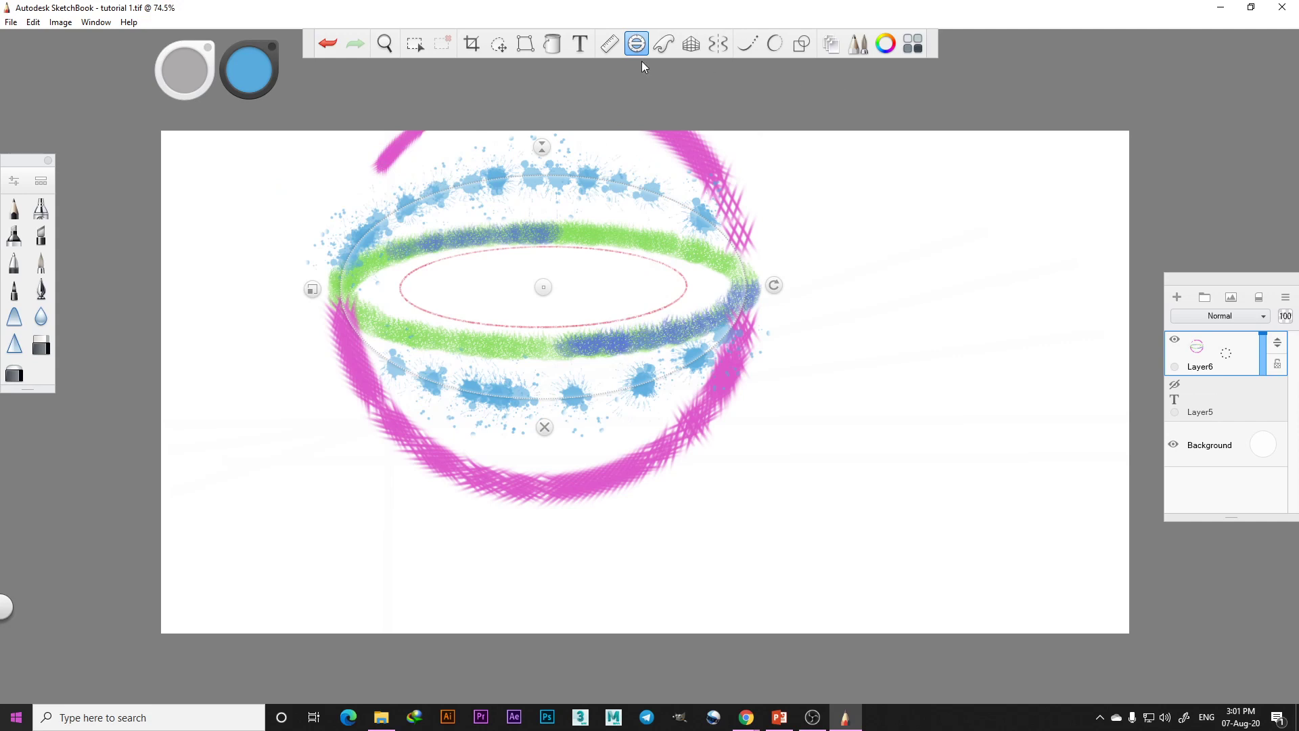
Erase the strokes along the ellipse guide's lower-right arc, turn the guide off, and clear all of Layer6
click(42, 348)
mouse_move(635, 394)
mouse_down()
mouse_move(704, 352)
mouse_move(676, 355)
mouse_up()
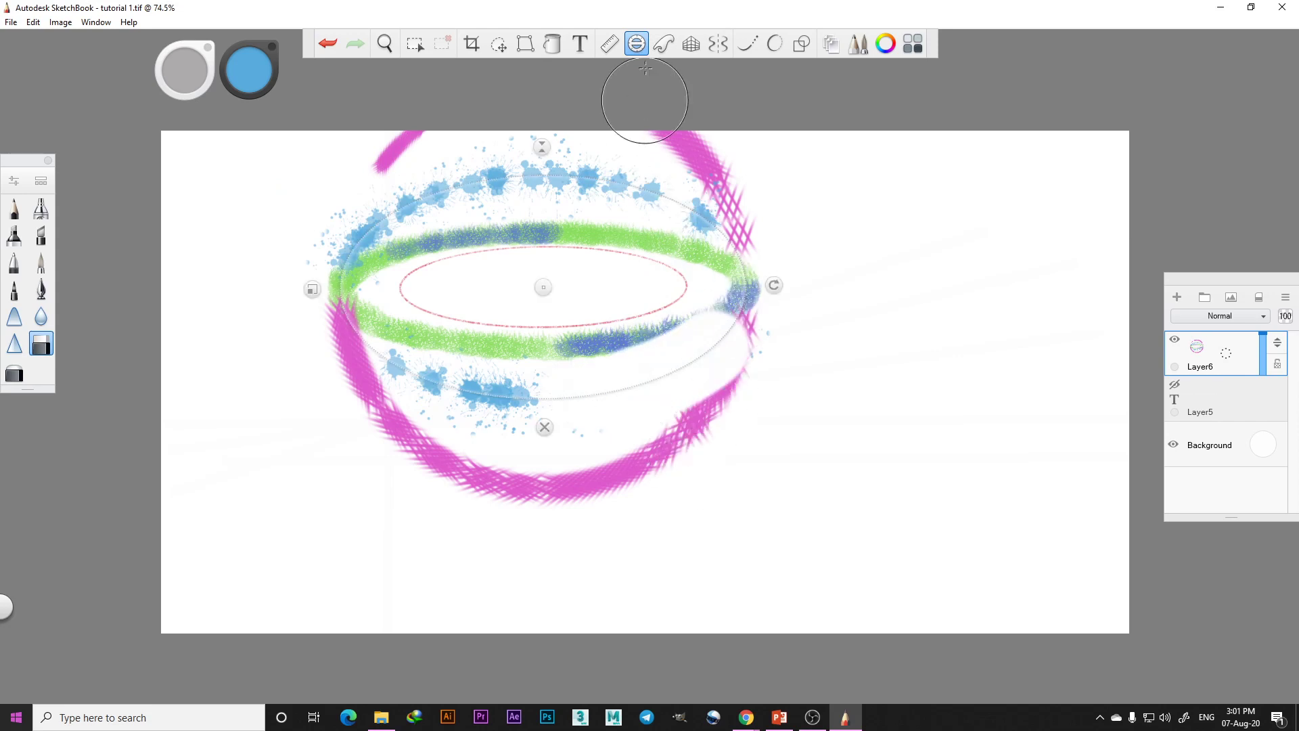
click(637, 44)
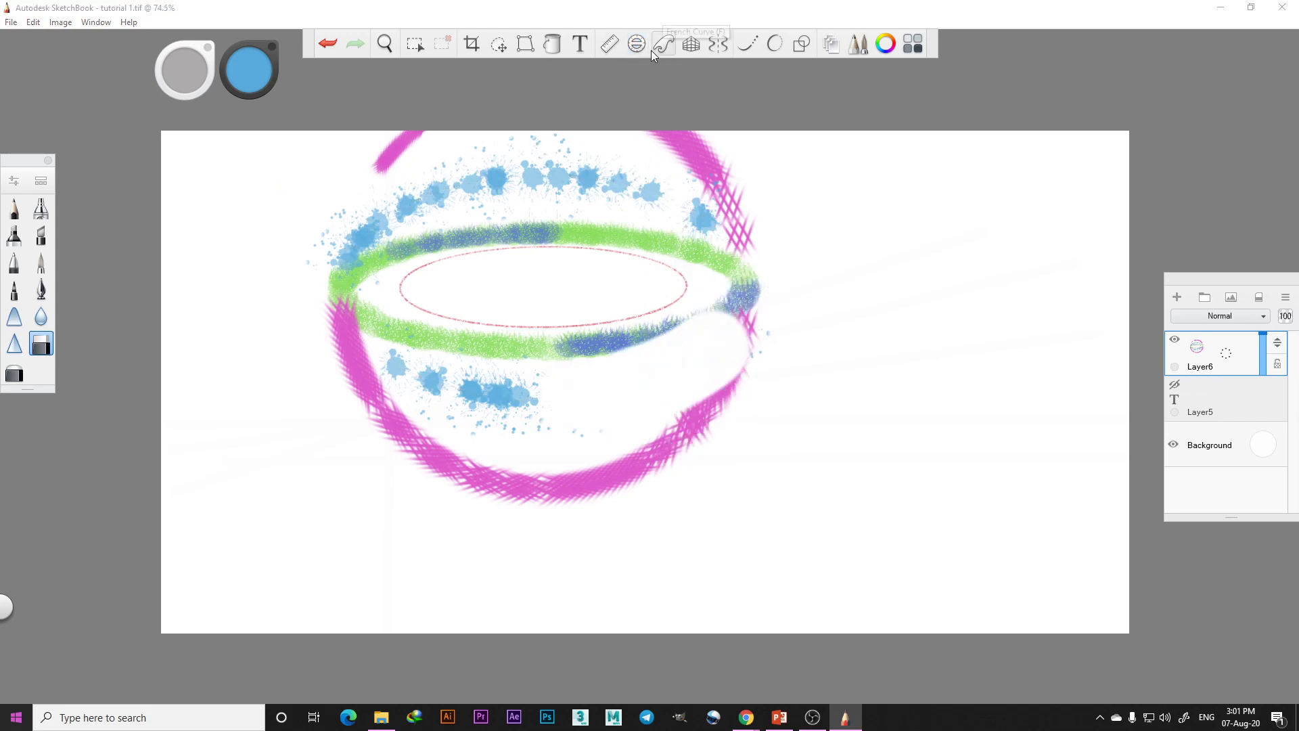
click(1286, 299)
click(1271, 373)
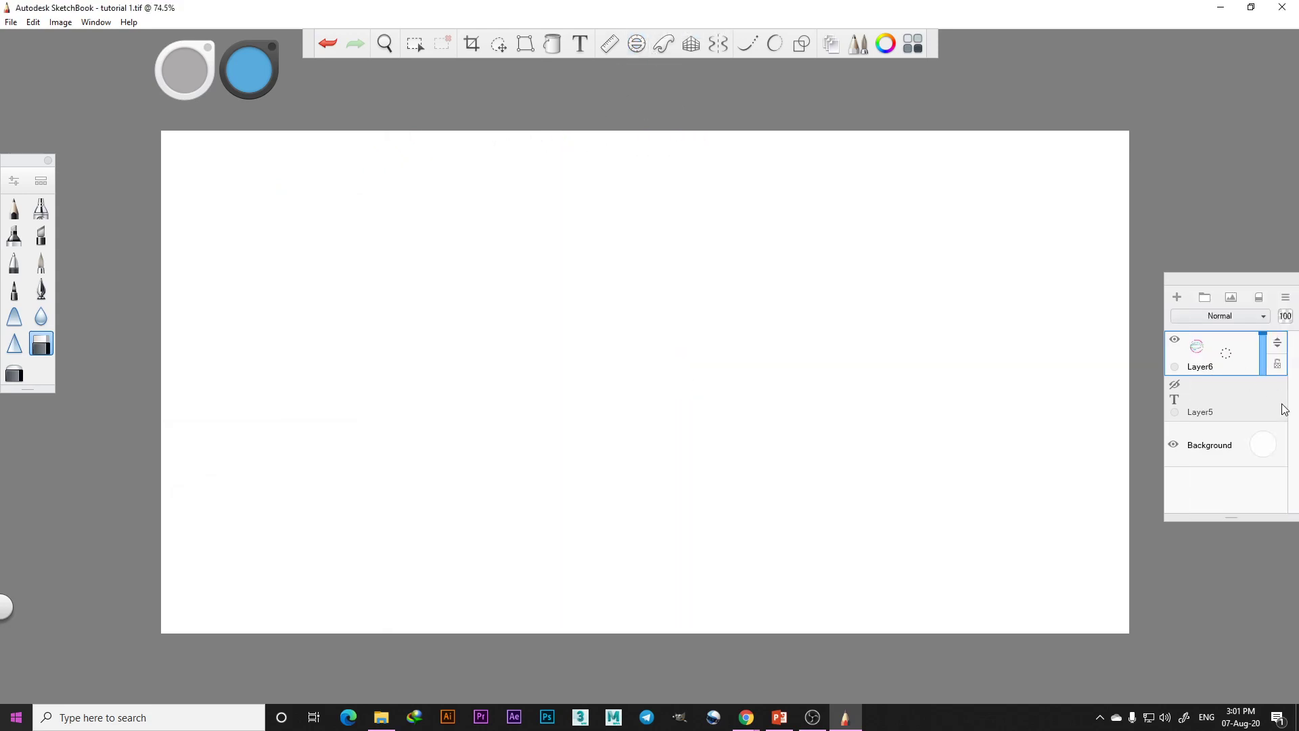
Trace the French curve guide's left side in blue pencil down to its lower-left hook, and undo the extra stroke at its right tip
click(13, 209)
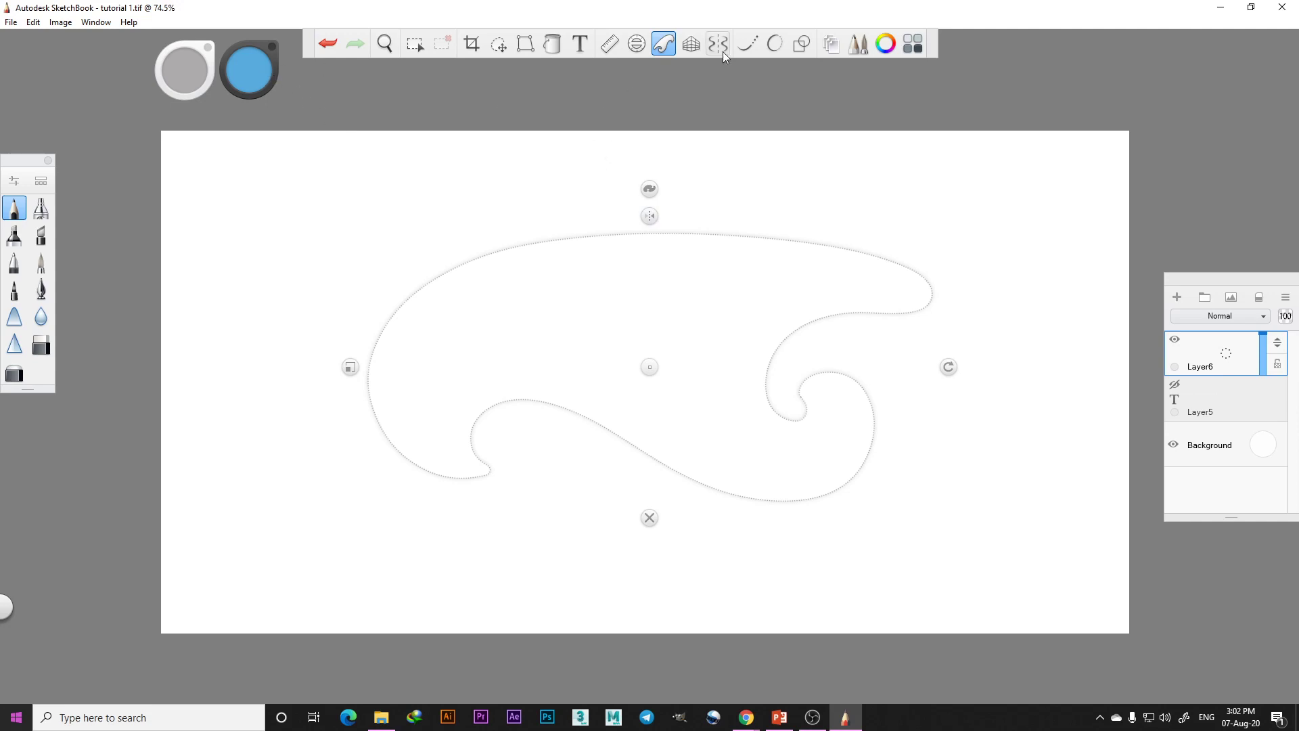
mouse_move(644, 233)
mouse_down()
mouse_move(496, 251)
mouse_move(416, 293)
mouse_move(373, 353)
mouse_move(382, 429)
mouse_move(445, 477)
mouse_move(477, 456)
mouse_move(644, 233)
mouse_move(488, 461)
mouse_up()
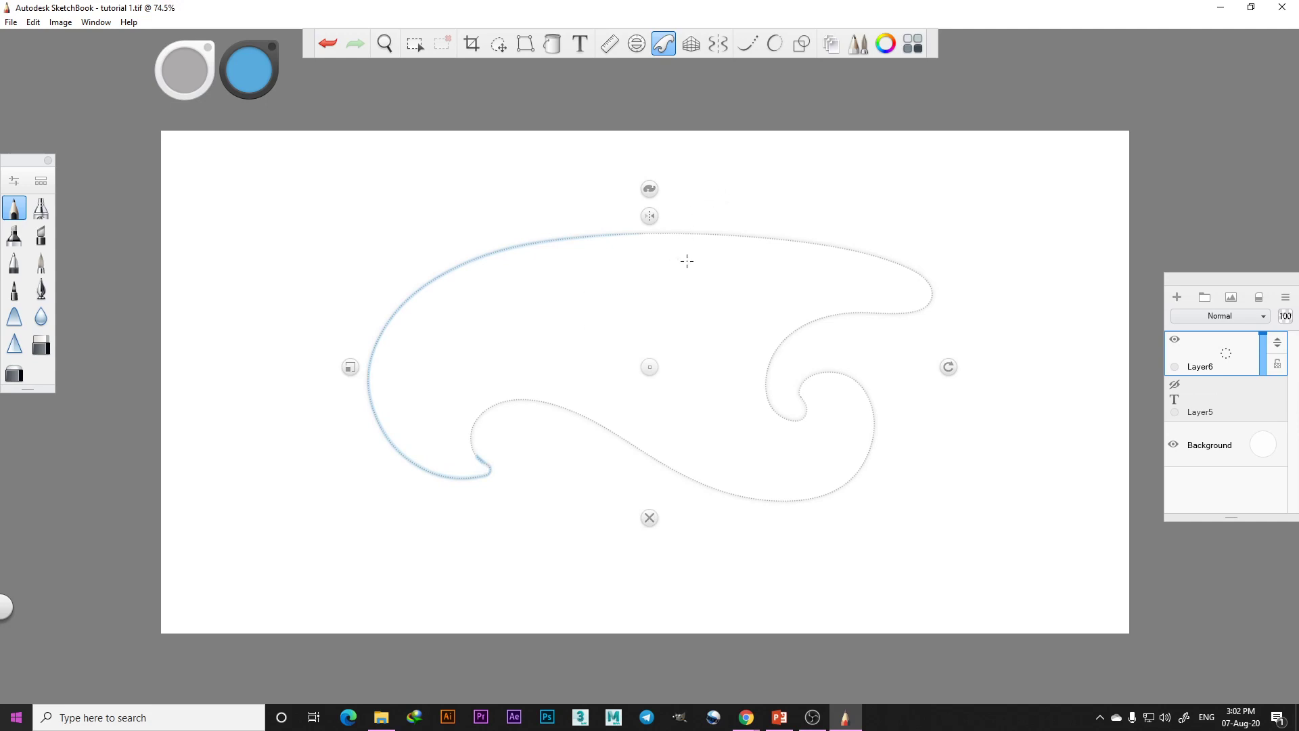
drag(1059, 199, 1085, 206)
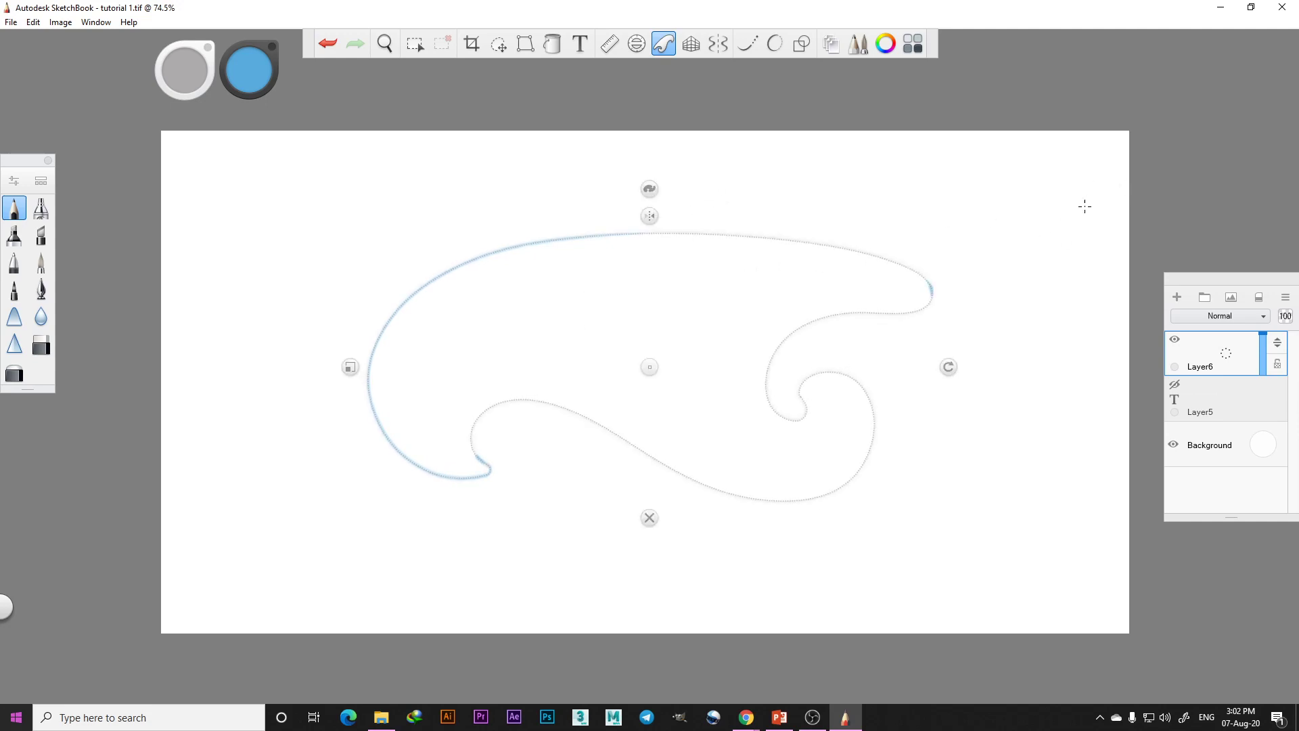
click(328, 44)
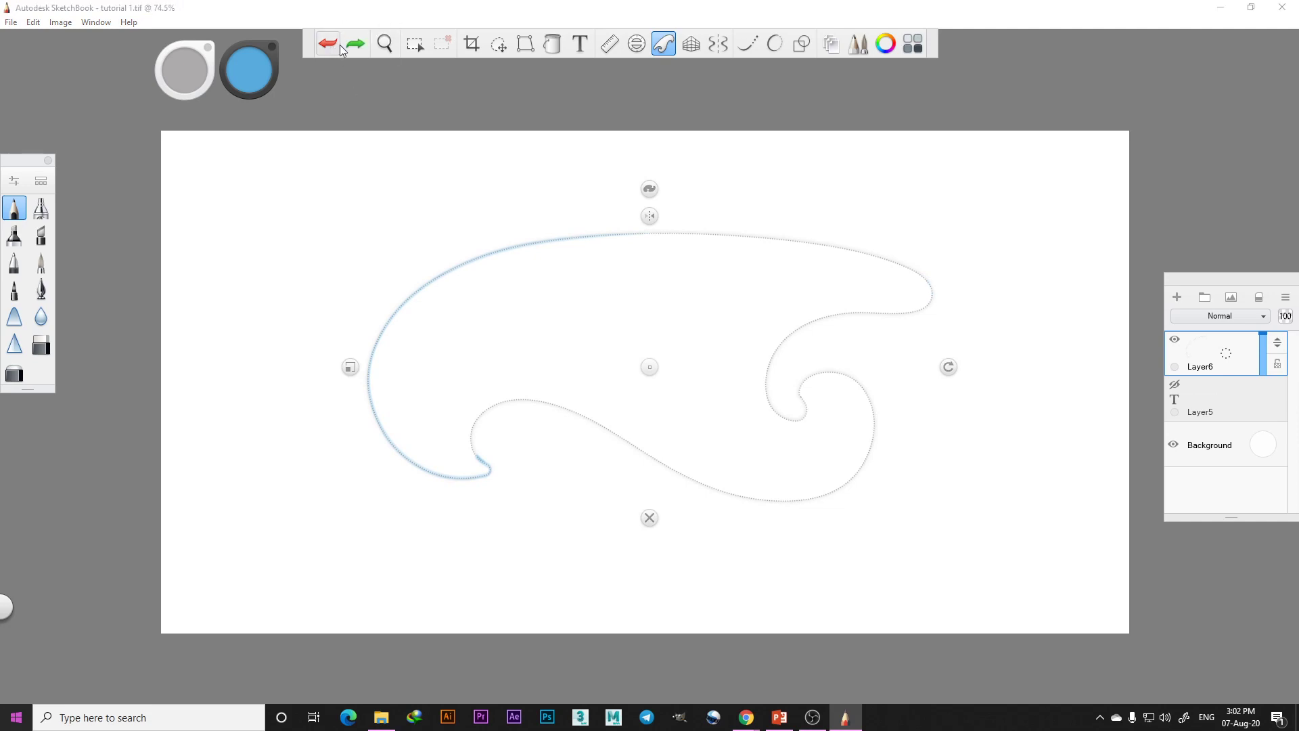
Hide the French curve guide and sketch a circle, a wavy closed shape and a square freehand on the canvas's right side
click(664, 43)
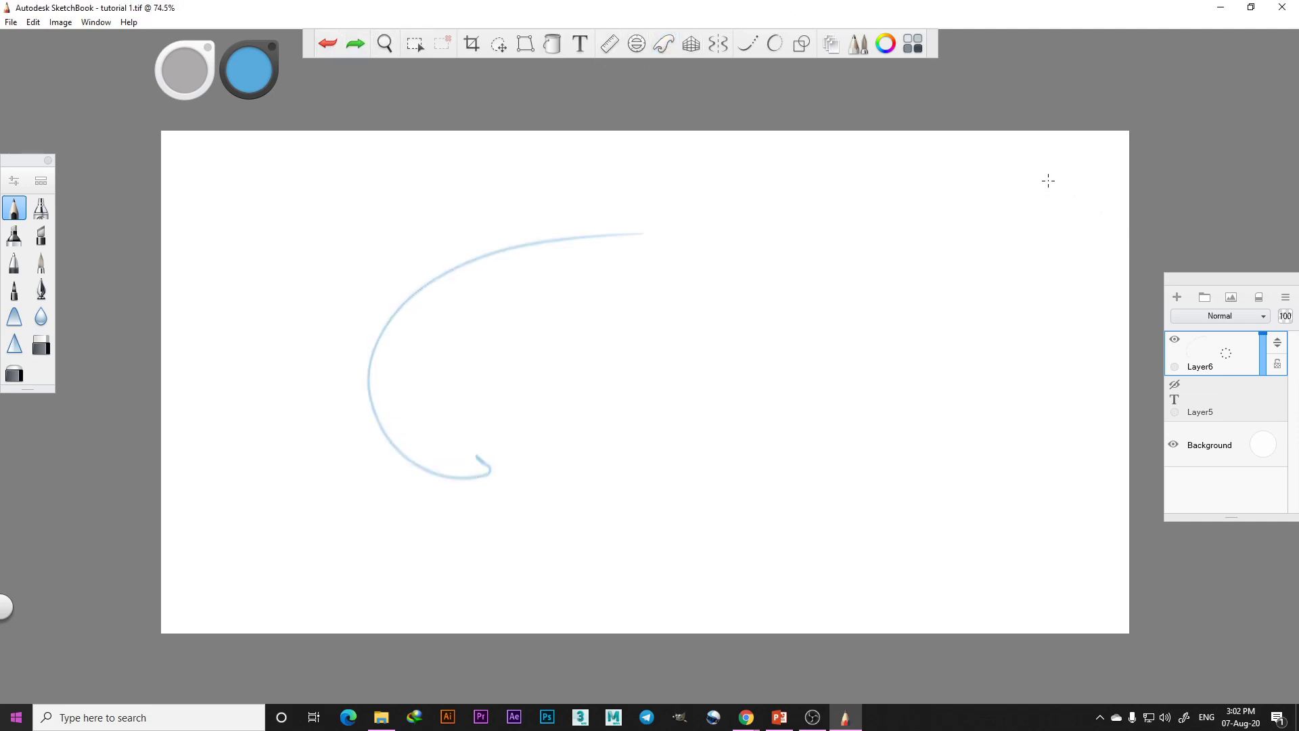
mouse_move(1049, 181)
mouse_down()
mouse_move(1006, 263)
mouse_move(1113, 215)
mouse_move(1025, 184)
mouse_up()
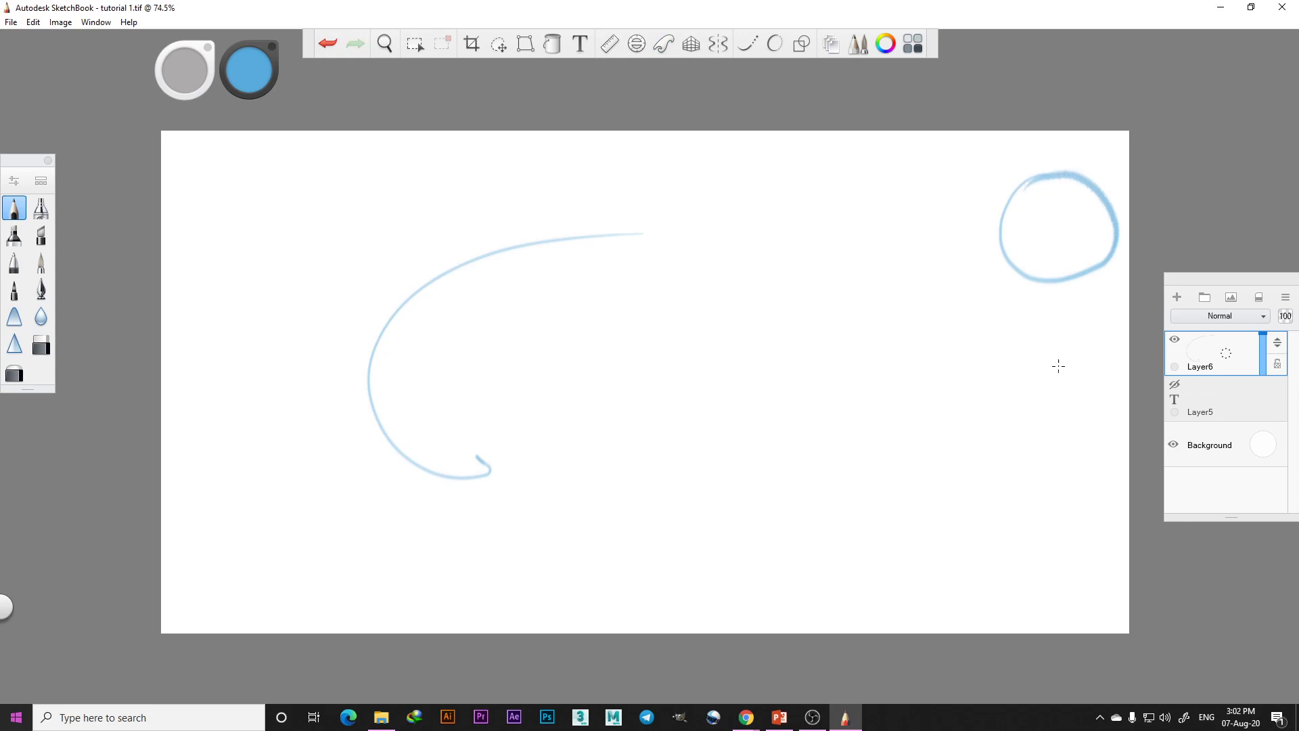
mouse_move(998, 484)
mouse_down()
mouse_move(987, 418)
mouse_move(1049, 385)
mouse_move(1046, 349)
mouse_move(994, 327)
mouse_move(896, 352)
mouse_move(935, 290)
mouse_move(1033, 283)
mouse_move(1075, 317)
mouse_move(1066, 364)
mouse_move(1093, 451)
mouse_move(1043, 477)
mouse_move(1012, 456)
mouse_move(998, 487)
mouse_up()
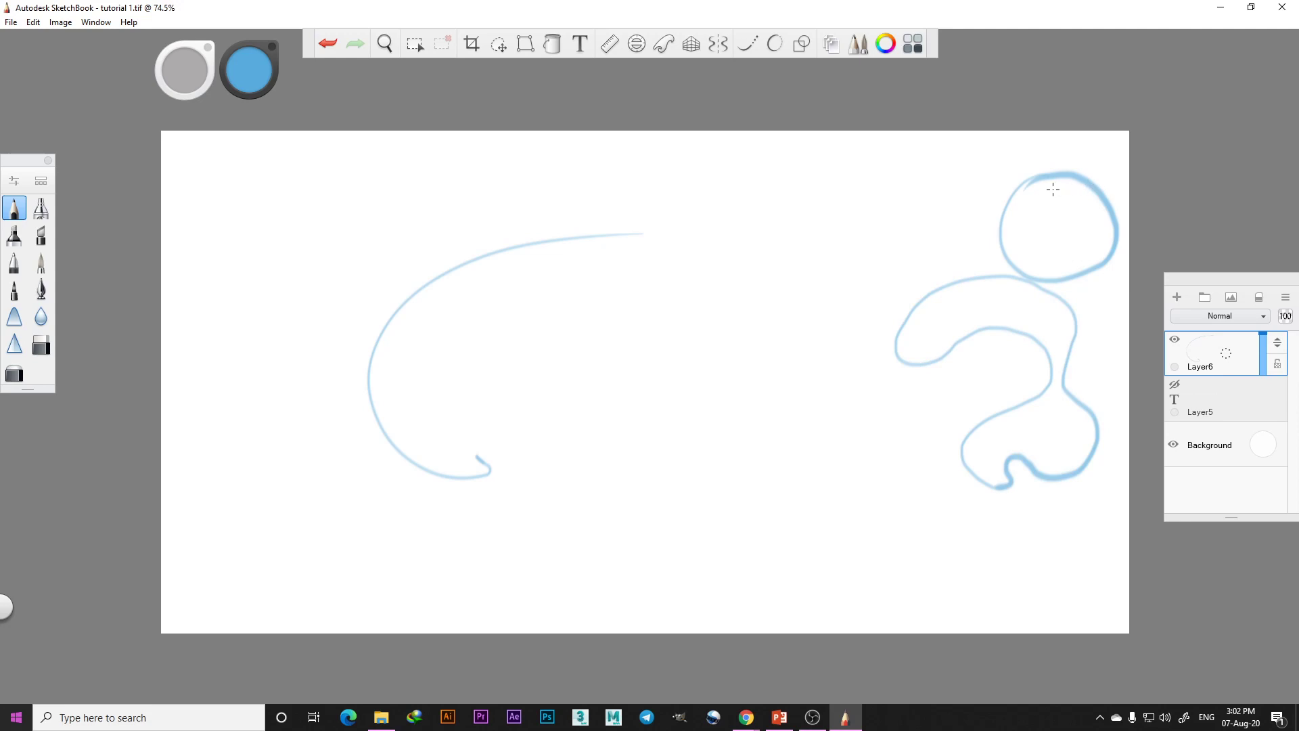
mouse_move(898, 165)
mouse_down()
mouse_move(911, 190)
mouse_move(966, 165)
mouse_move(979, 241)
mouse_move(889, 240)
mouse_move(901, 167)
mouse_up()
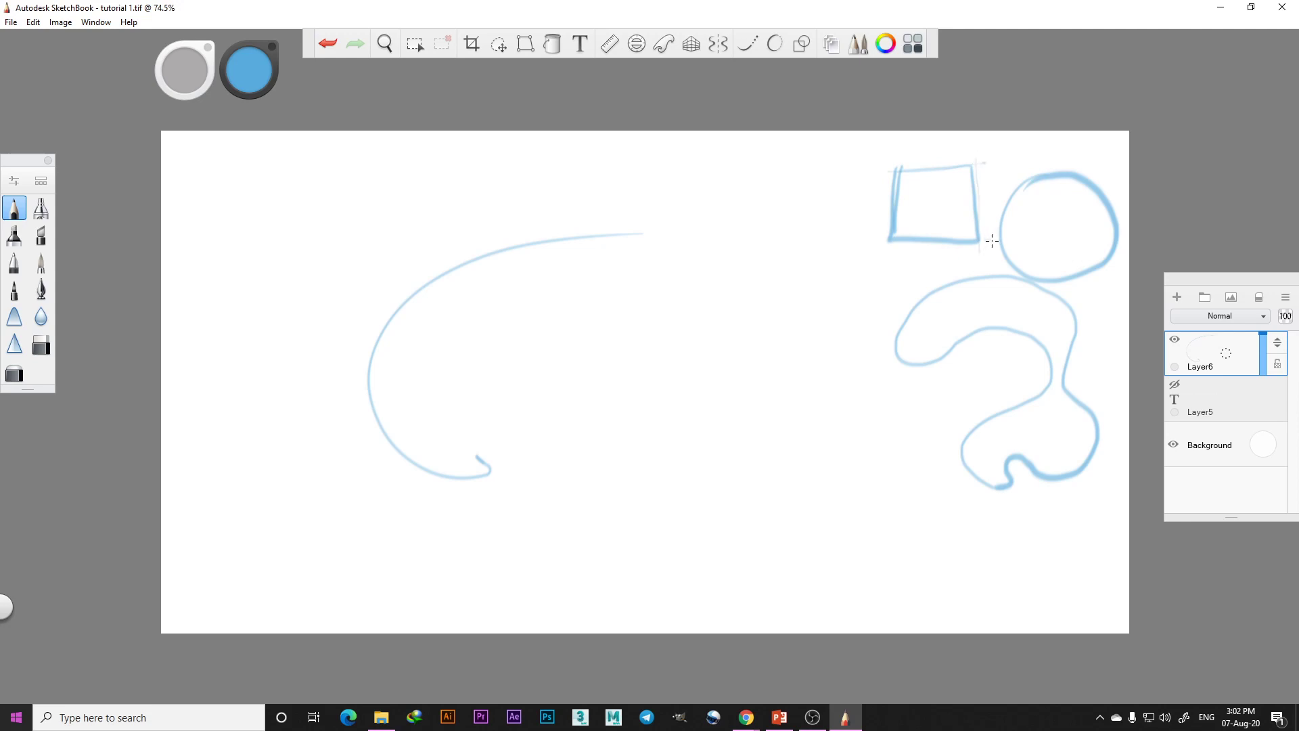
drag(894, 224, 889, 162)
drag(966, 336, 962, 282)
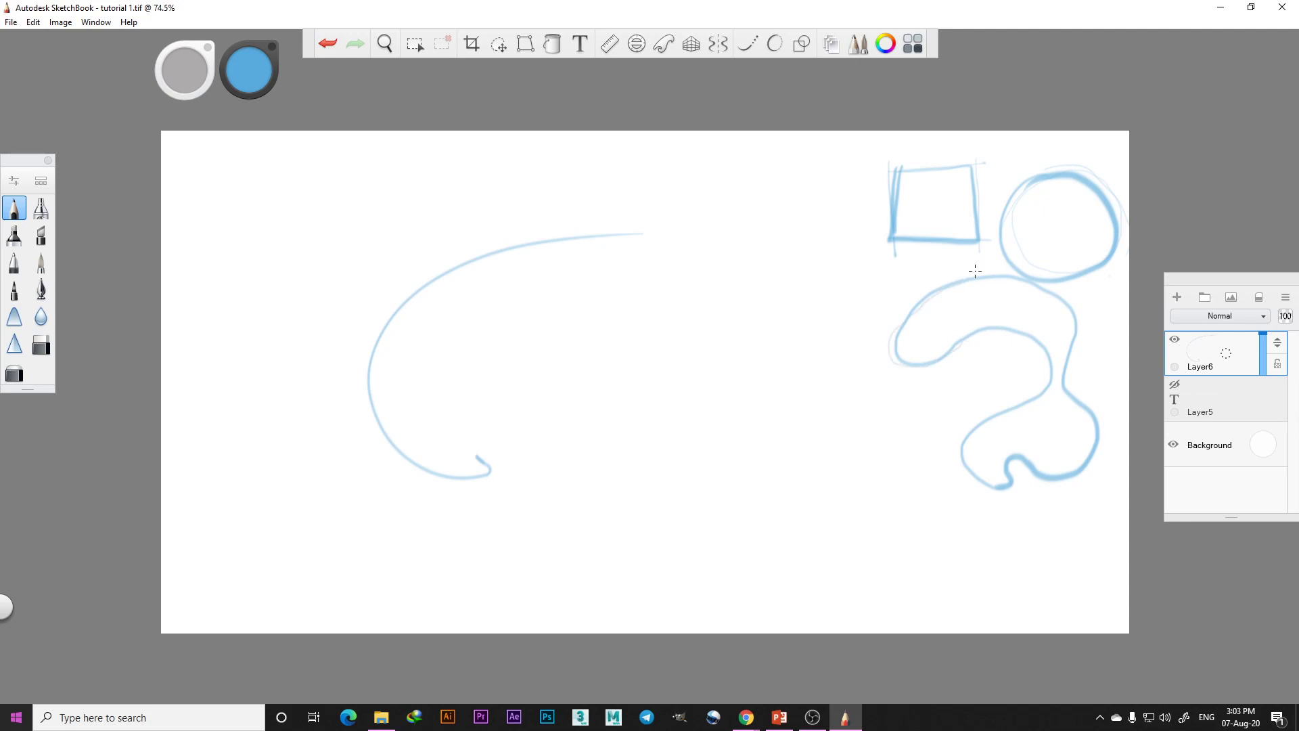
Change the pencil color to pinkish red and retrace the outline of the wavy closed shape freehand
click(265, 67)
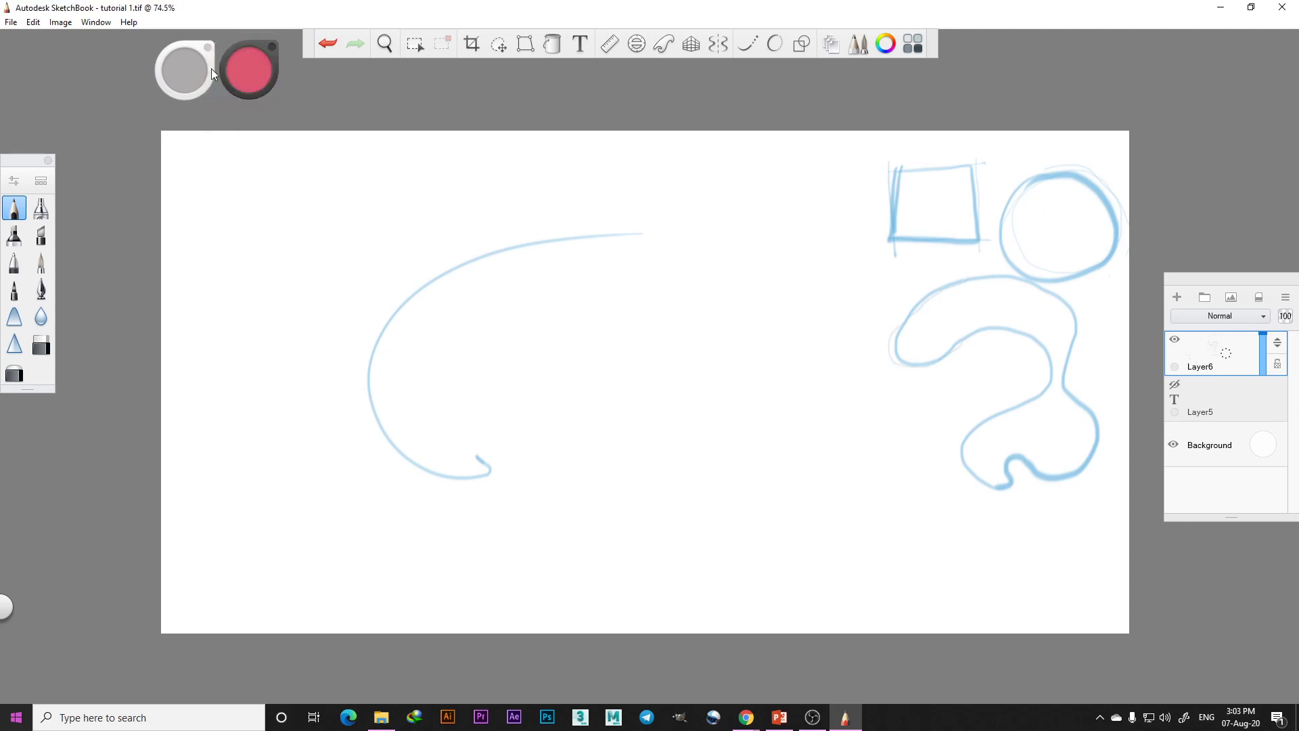
drag(211, 68, 192, 74)
mouse_move(985, 332)
mouse_down()
mouse_move(910, 362)
mouse_move(919, 308)
mouse_move(982, 276)
mouse_move(1039, 287)
mouse_move(1071, 311)
mouse_move(1068, 395)
mouse_move(1109, 428)
mouse_move(1055, 485)
mouse_move(1018, 450)
mouse_move(1006, 466)
mouse_move(1019, 481)
mouse_move(1001, 490)
mouse_move(967, 470)
mouse_move(986, 416)
mouse_move(1036, 396)
mouse_move(1050, 349)
mouse_move(989, 328)
mouse_move(962, 339)
mouse_up()
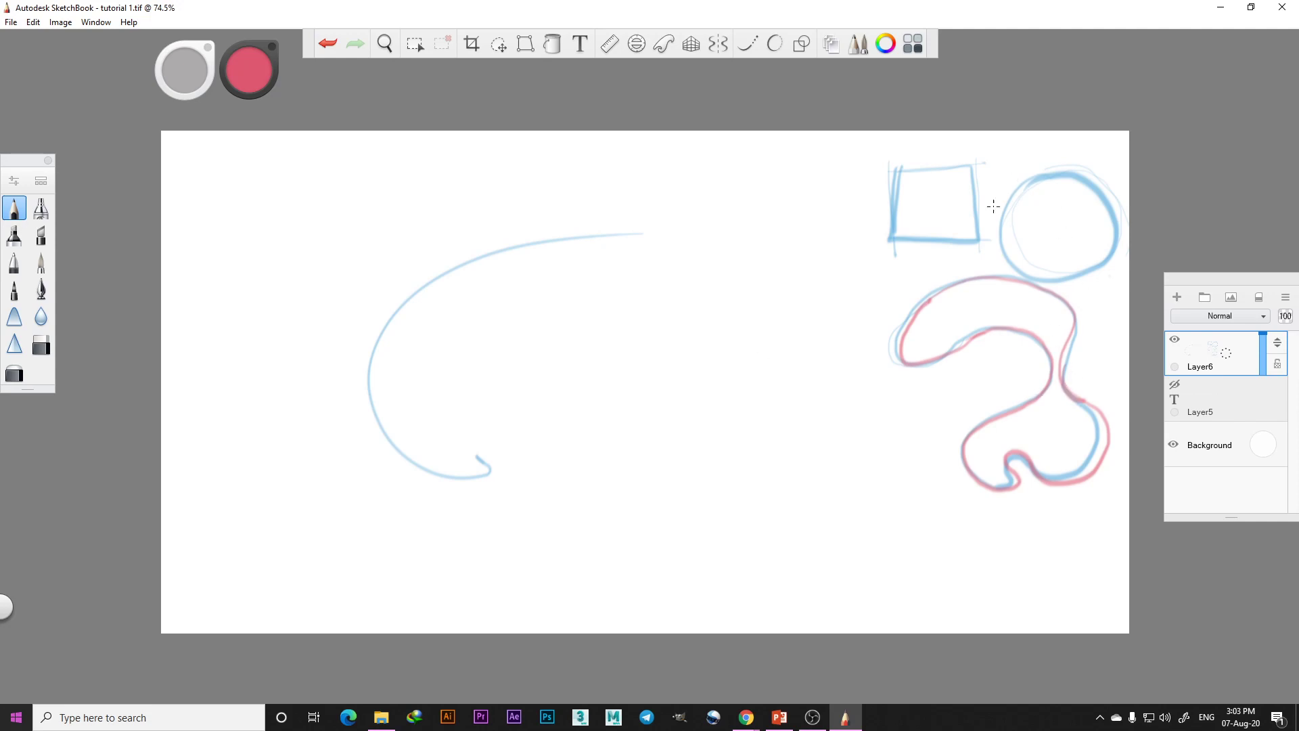
Show the French curve guide, shrink and rotate it, and move its edge to meet the hooked end of the blue curve
click(665, 45)
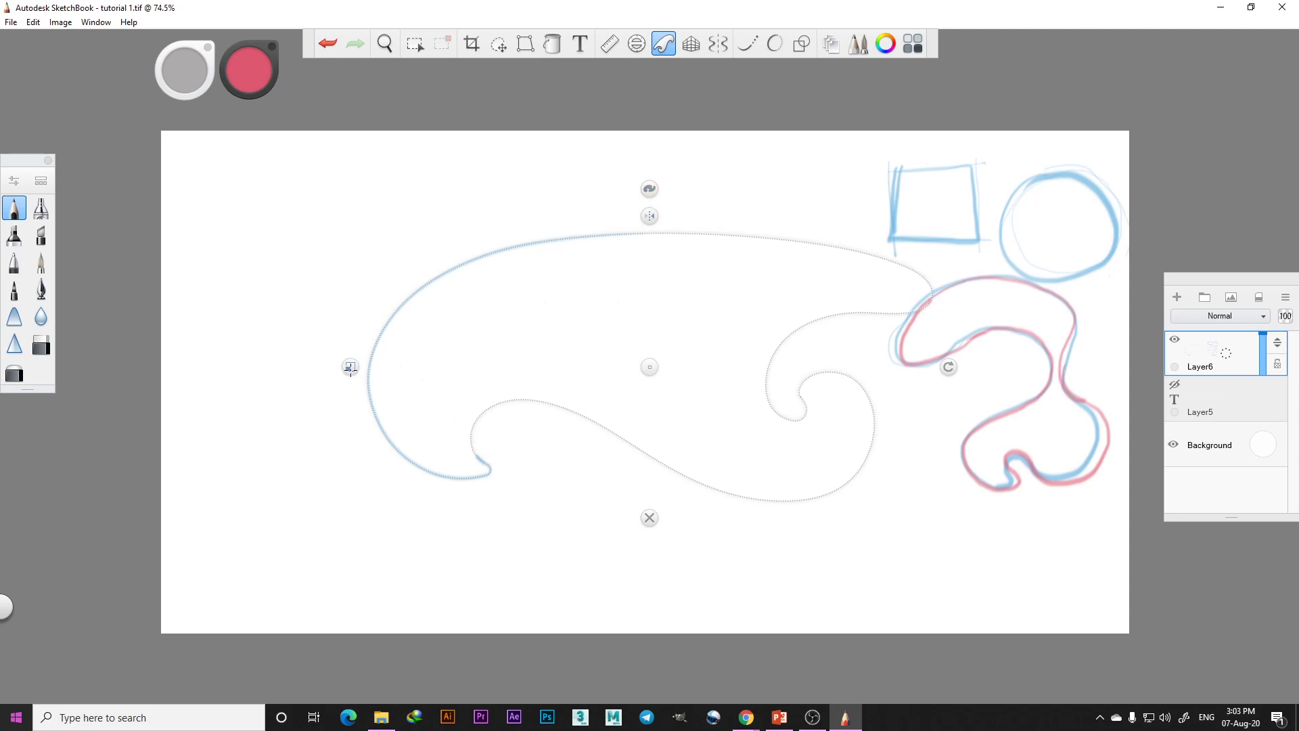
drag(349, 368, 379, 367)
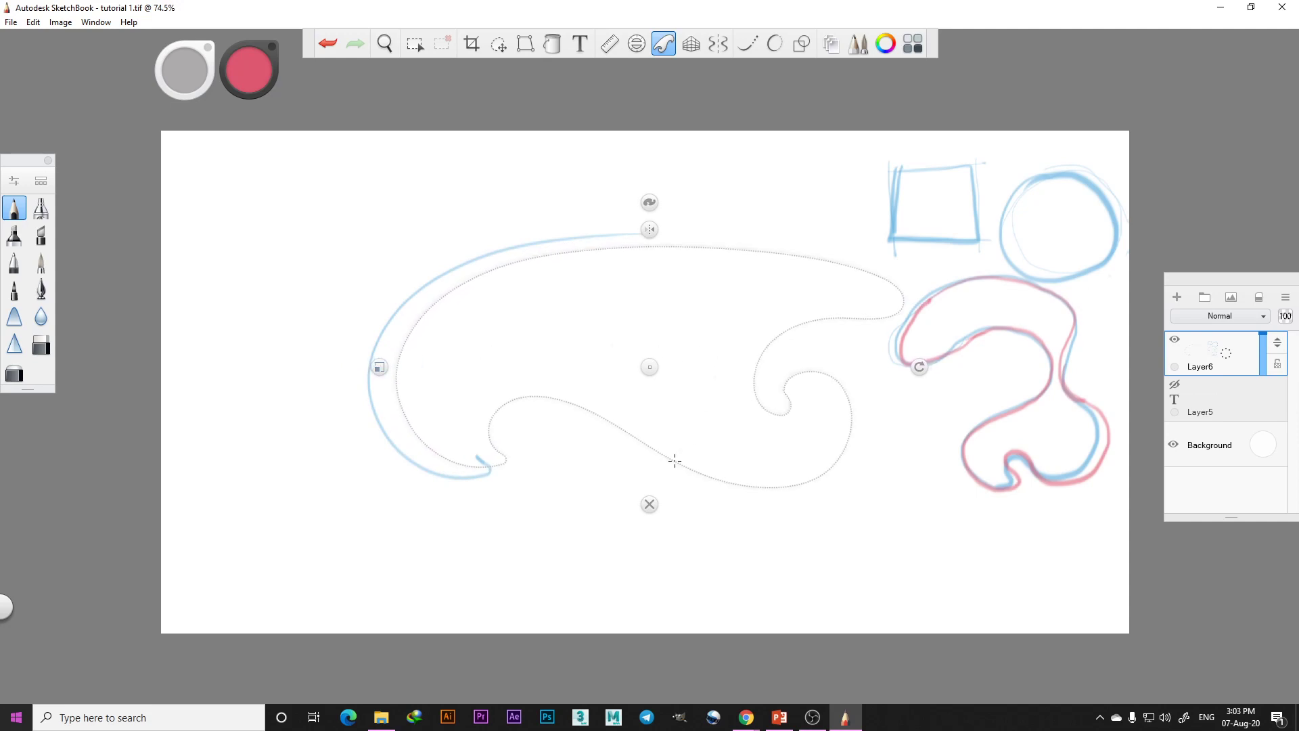
mouse_move(919, 367)
mouse_down()
mouse_move(887, 494)
mouse_move(748, 618)
mouse_move(467, 568)
mouse_move(575, 627)
mouse_move(564, 624)
mouse_up()
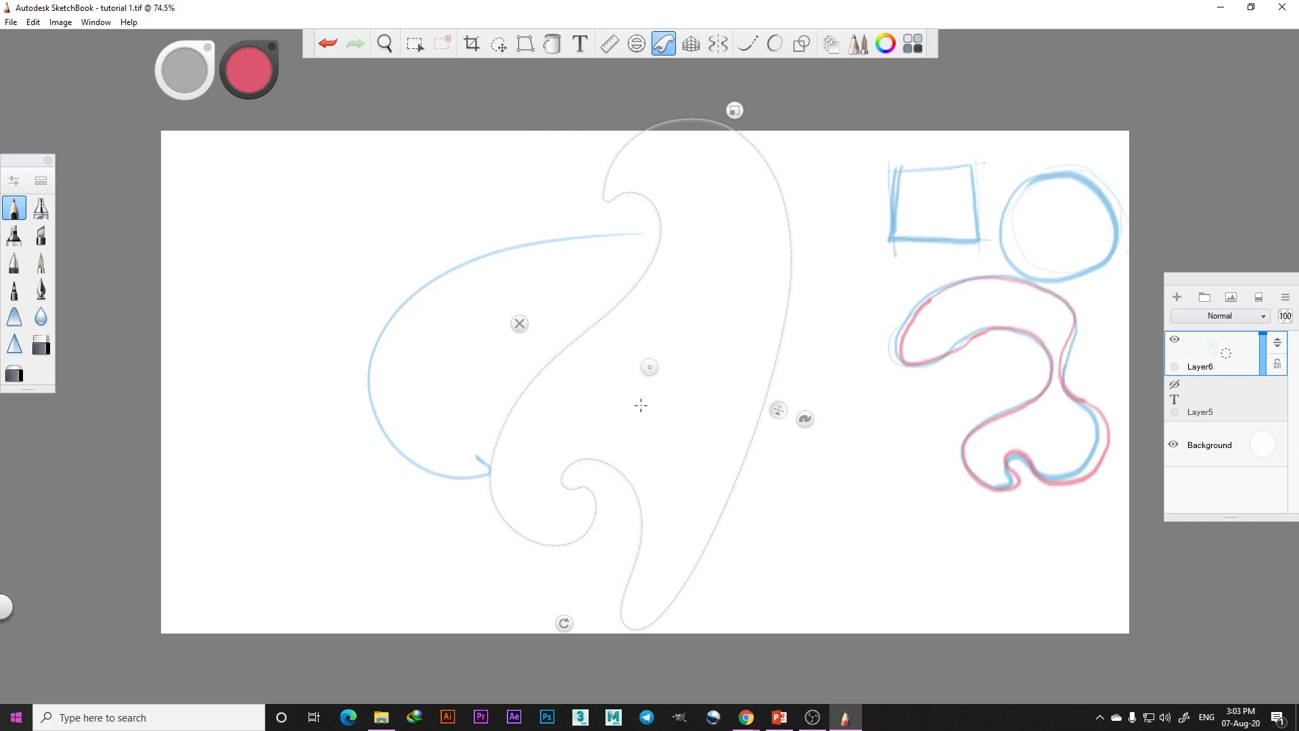
drag(734, 110, 709, 182)
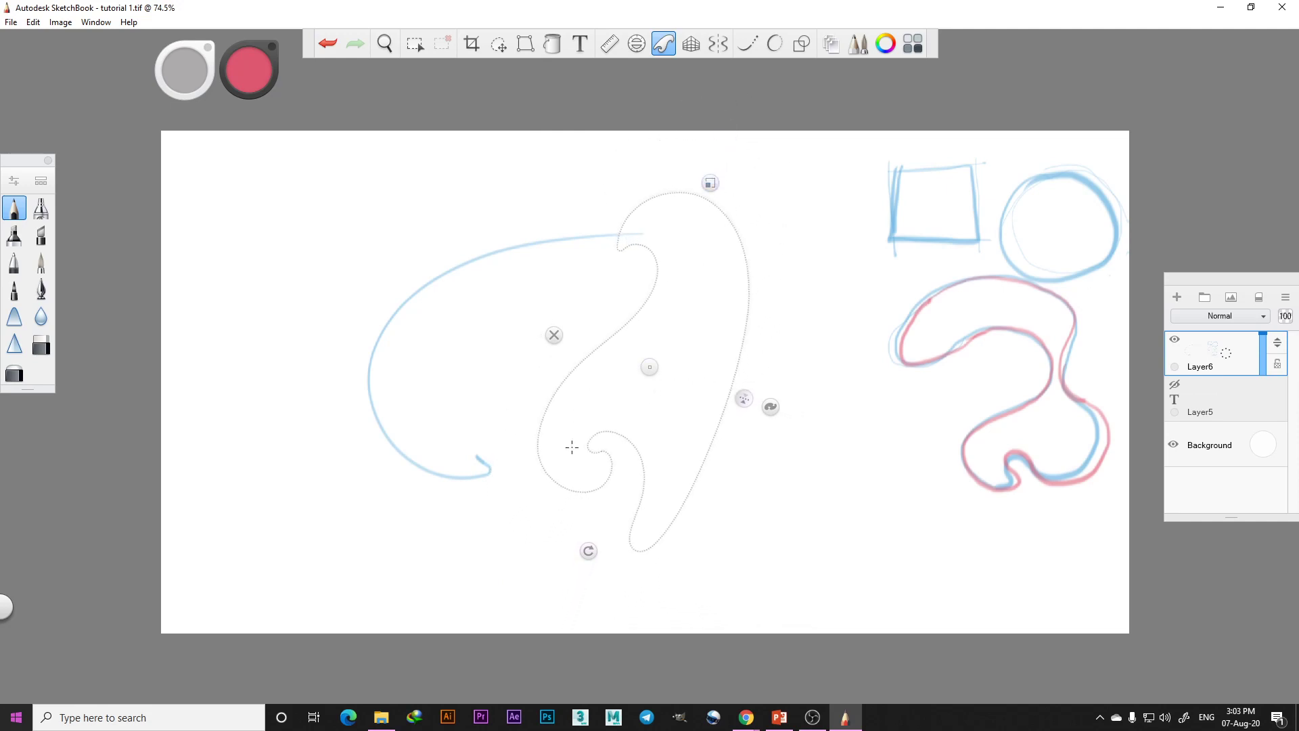
drag(596, 559, 591, 550)
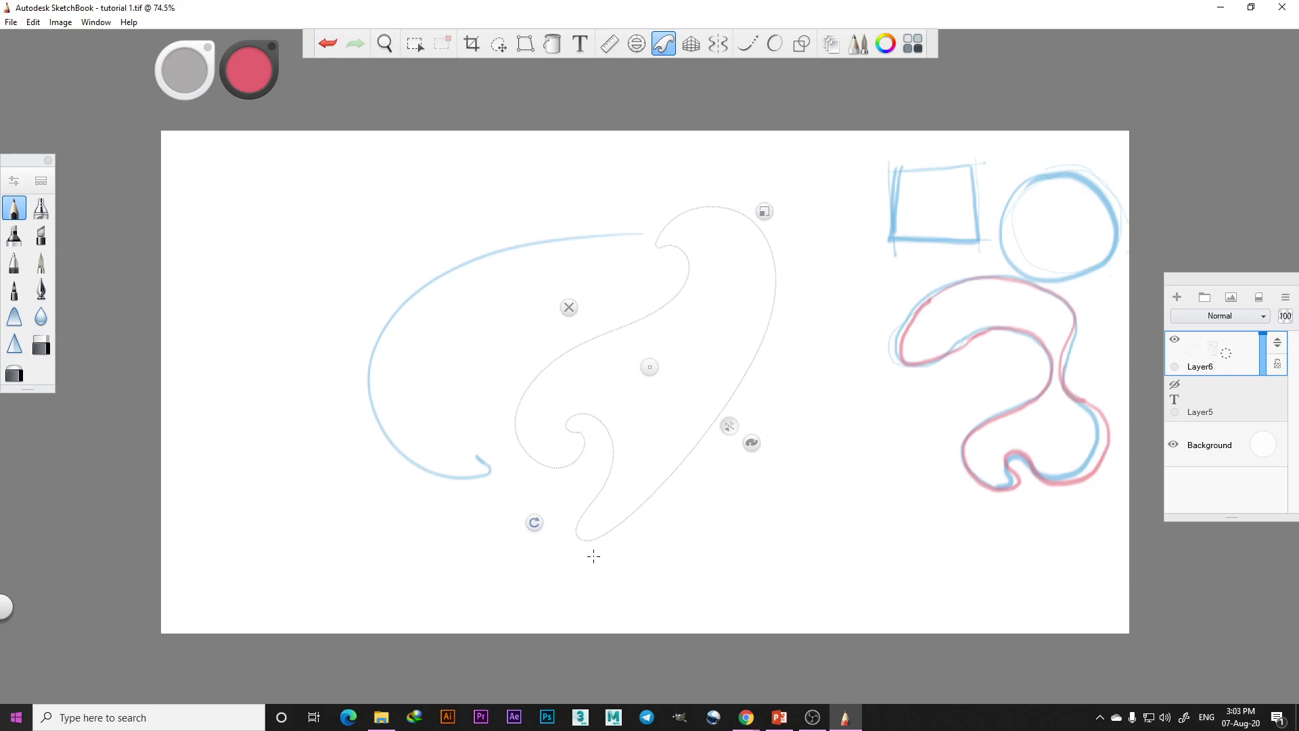
drag(649, 366, 609, 387)
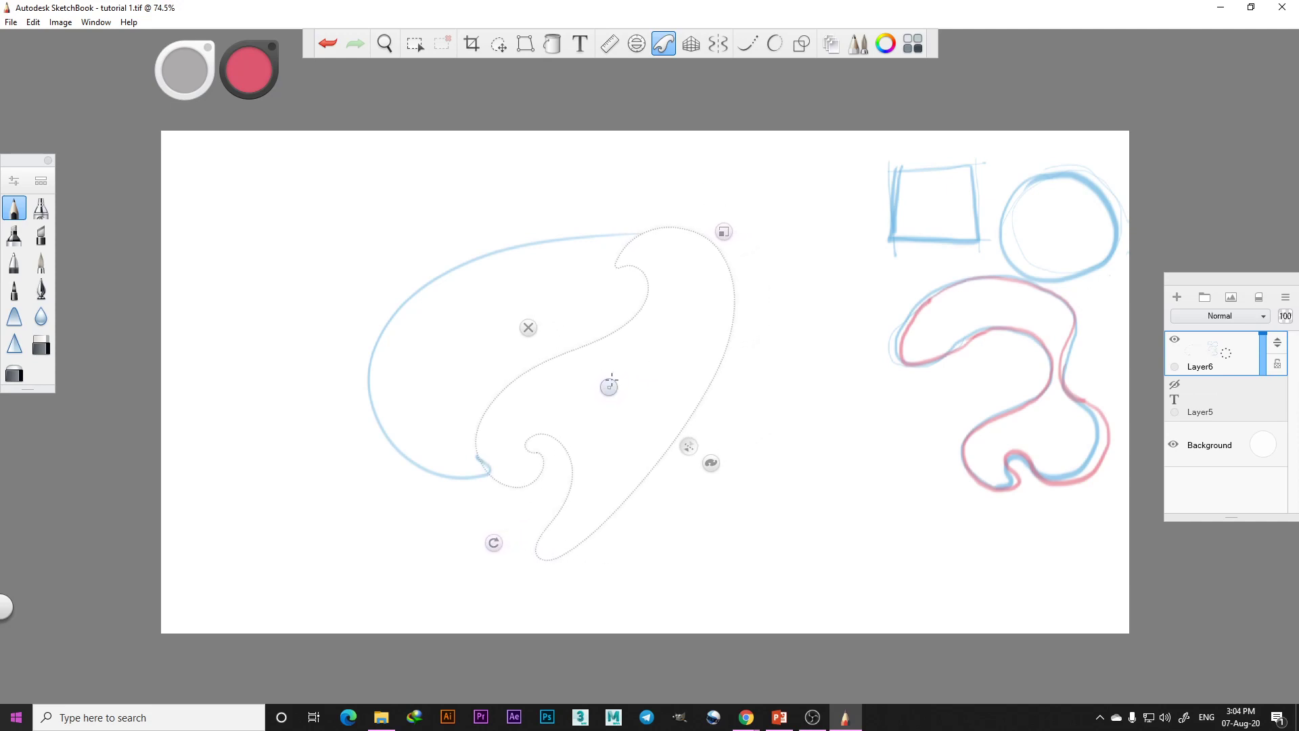
Trace the French curve guide's inner edge in pinkish red between the blue curve's ends, and move the guide aside to the right
mouse_move(488, 473)
mouse_down()
mouse_move(523, 373)
mouse_move(631, 319)
mouse_move(647, 297)
mouse_move(637, 267)
mouse_move(616, 267)
mouse_move(639, 236)
mouse_up()
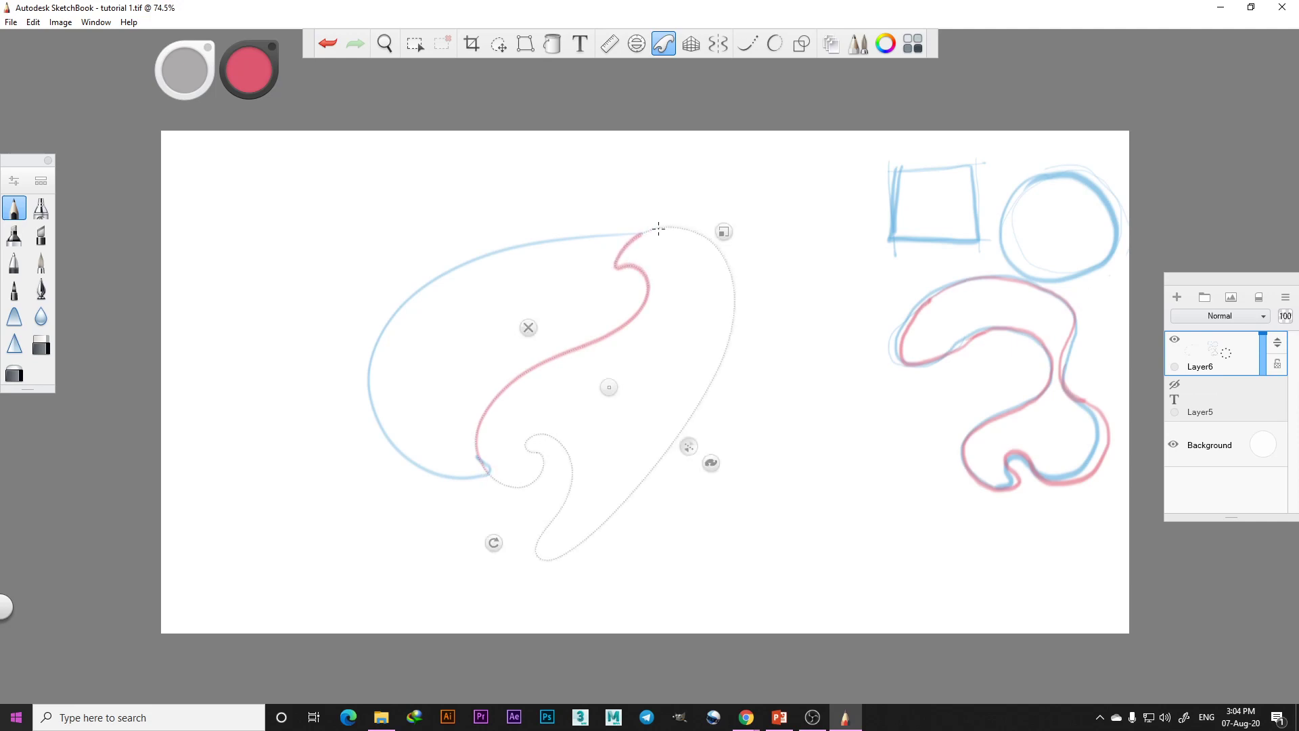
drag(609, 387, 743, 389)
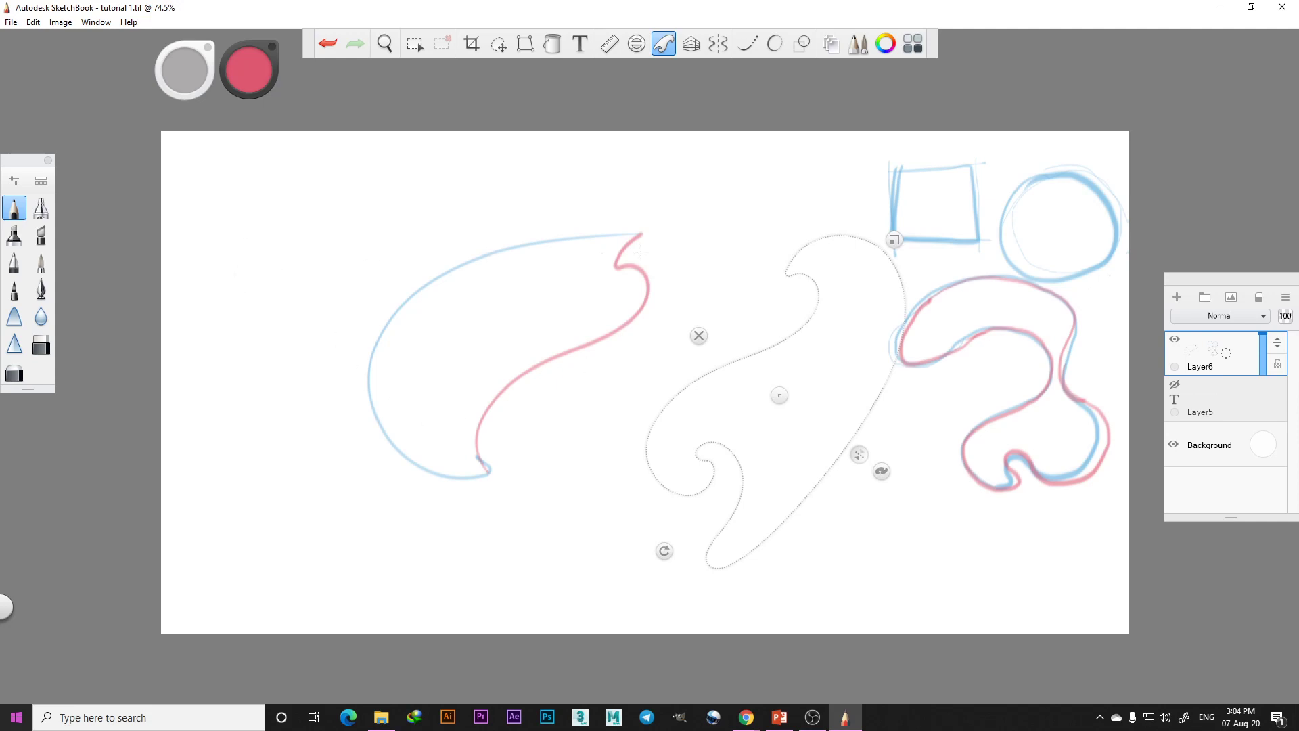
Hide the French curve guide and erase the overlapping strokes where the blue and pinkish red curves meet at the lower tip
click(42, 344)
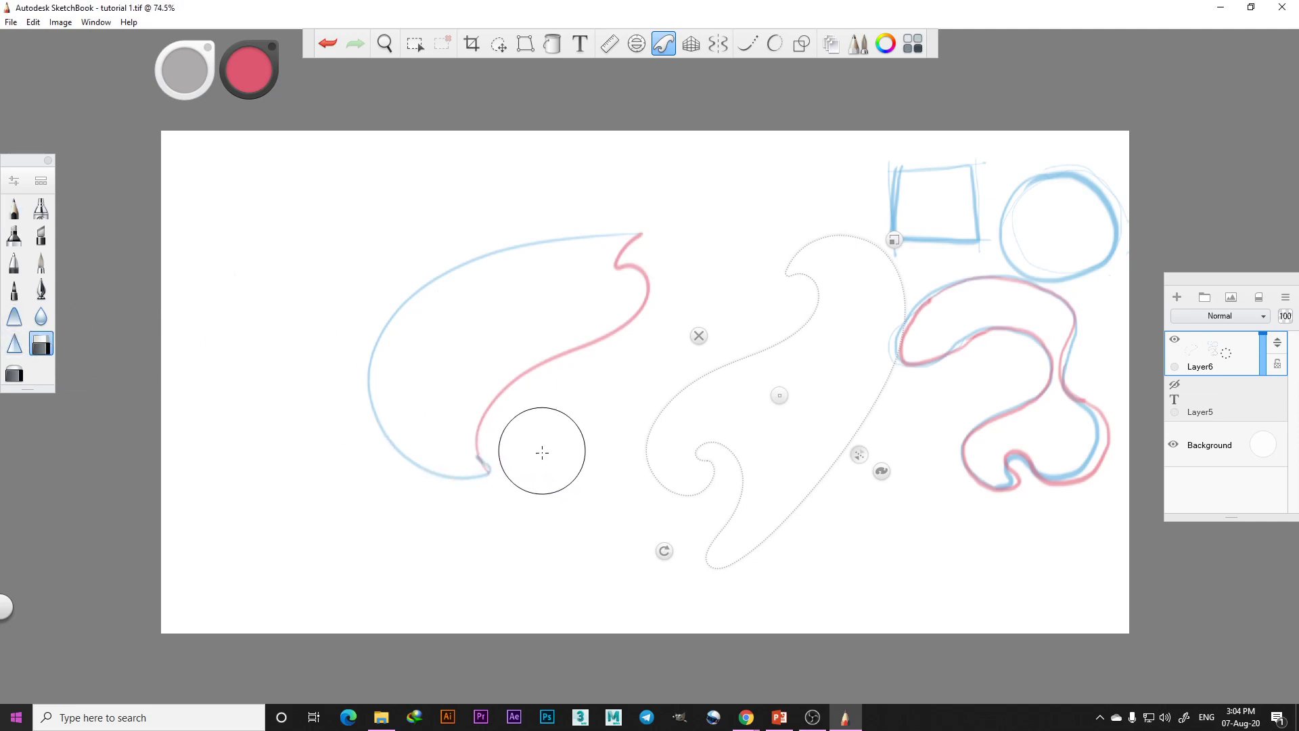
click(195, 70)
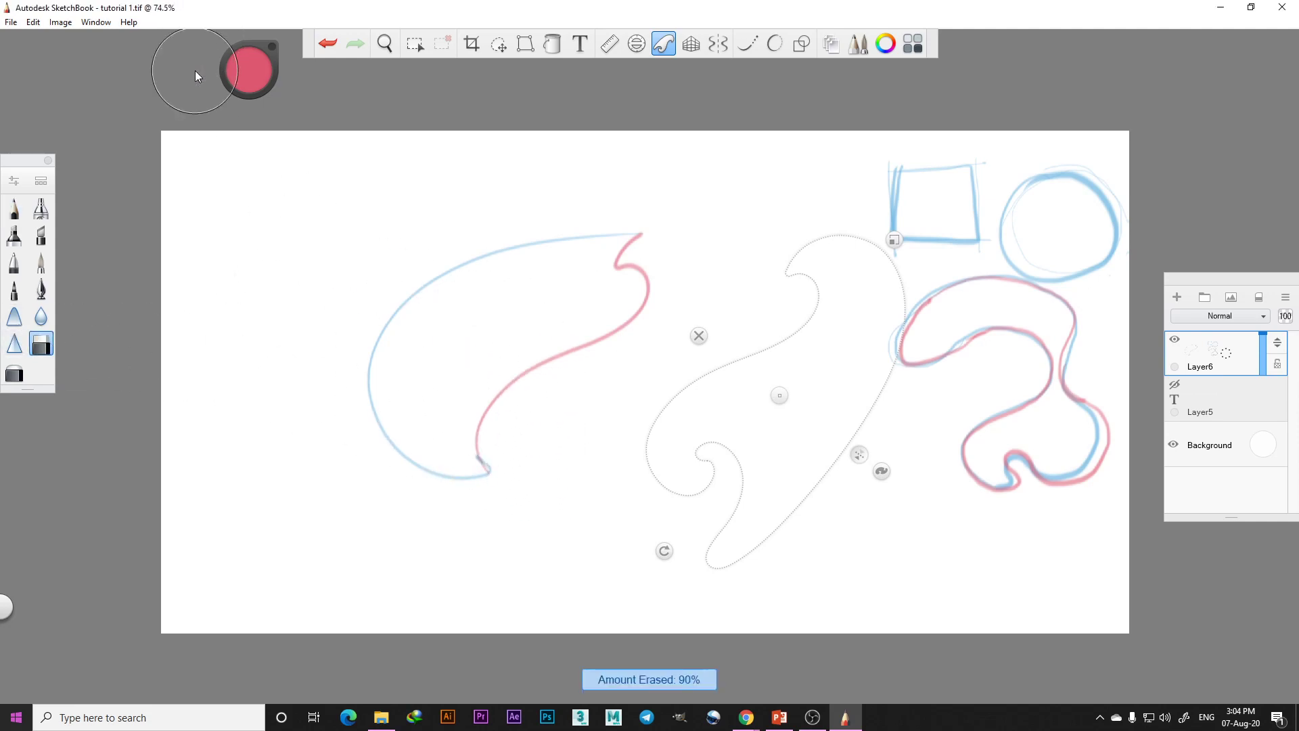
mouse_move(195, 71)
mouse_down()
mouse_move(158, 66)
mouse_move(258, 106)
mouse_move(218, 262)
mouse_move(223, 248)
mouse_up()
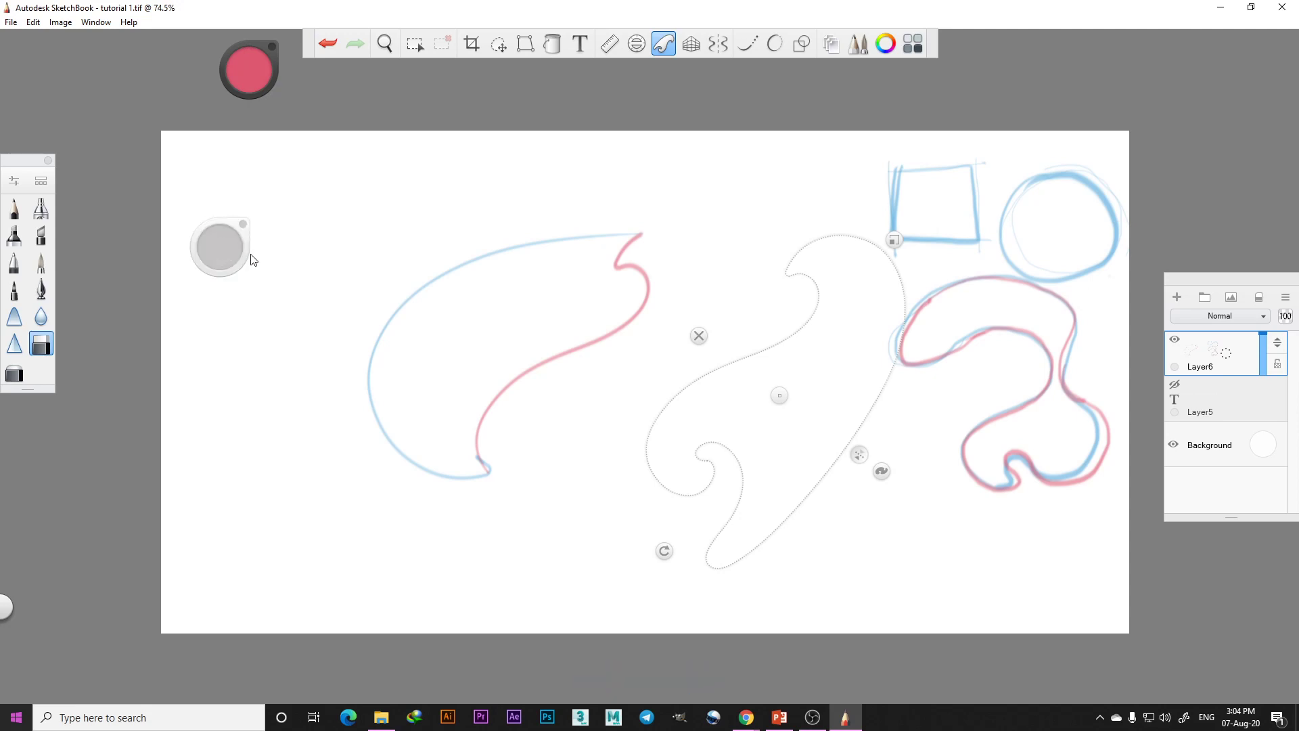
drag(497, 468, 493, 464)
click(664, 43)
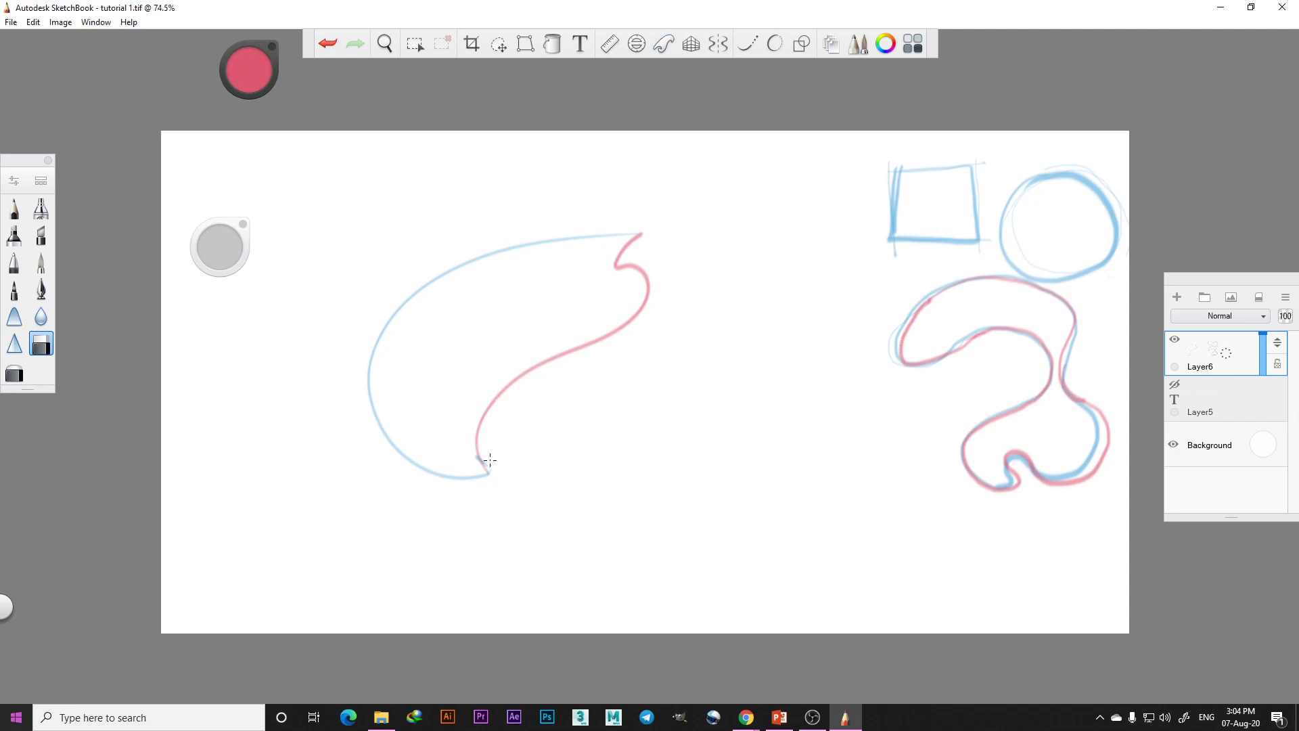
drag(490, 460, 479, 459)
Show the French curve guide, rotate it until its long curved edge faces up, and move it to the canvas's lower centre
click(665, 47)
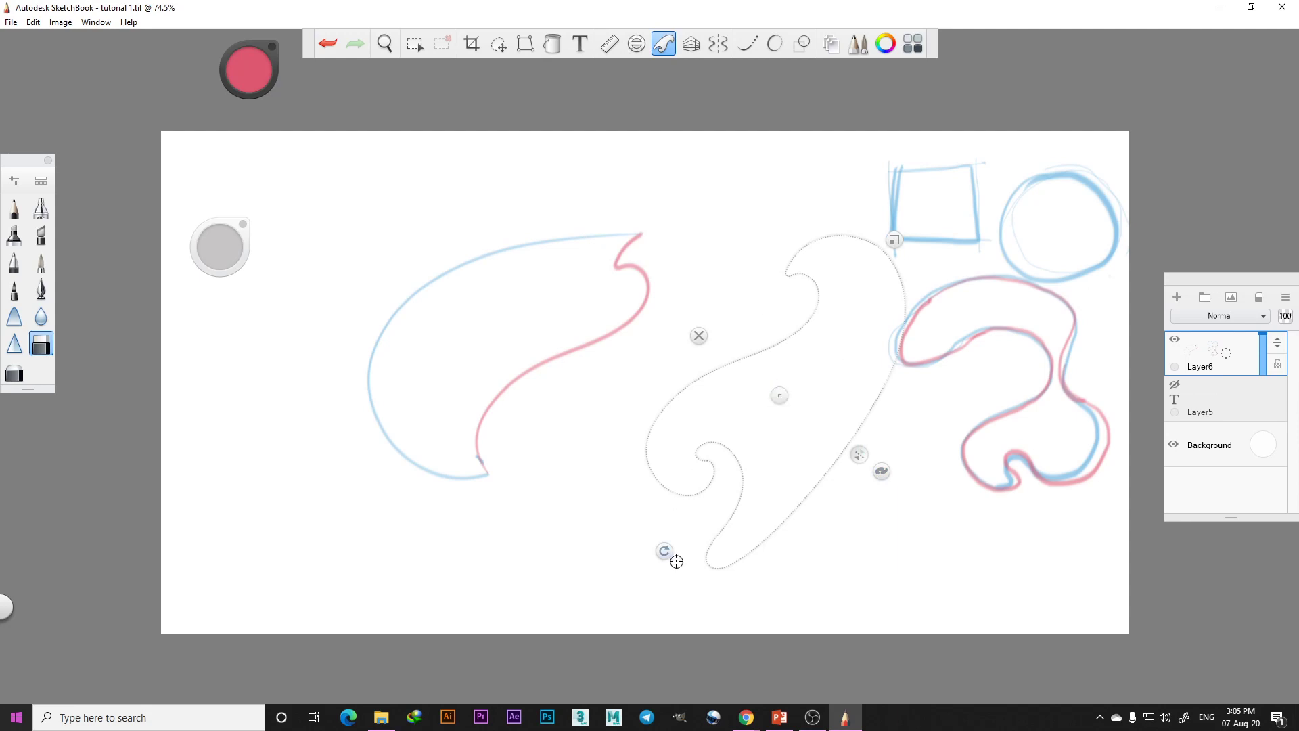
mouse_move(666, 549)
mouse_down()
mouse_move(695, 571)
mouse_move(974, 400)
mouse_move(971, 374)
mouse_move(973, 392)
mouse_up()
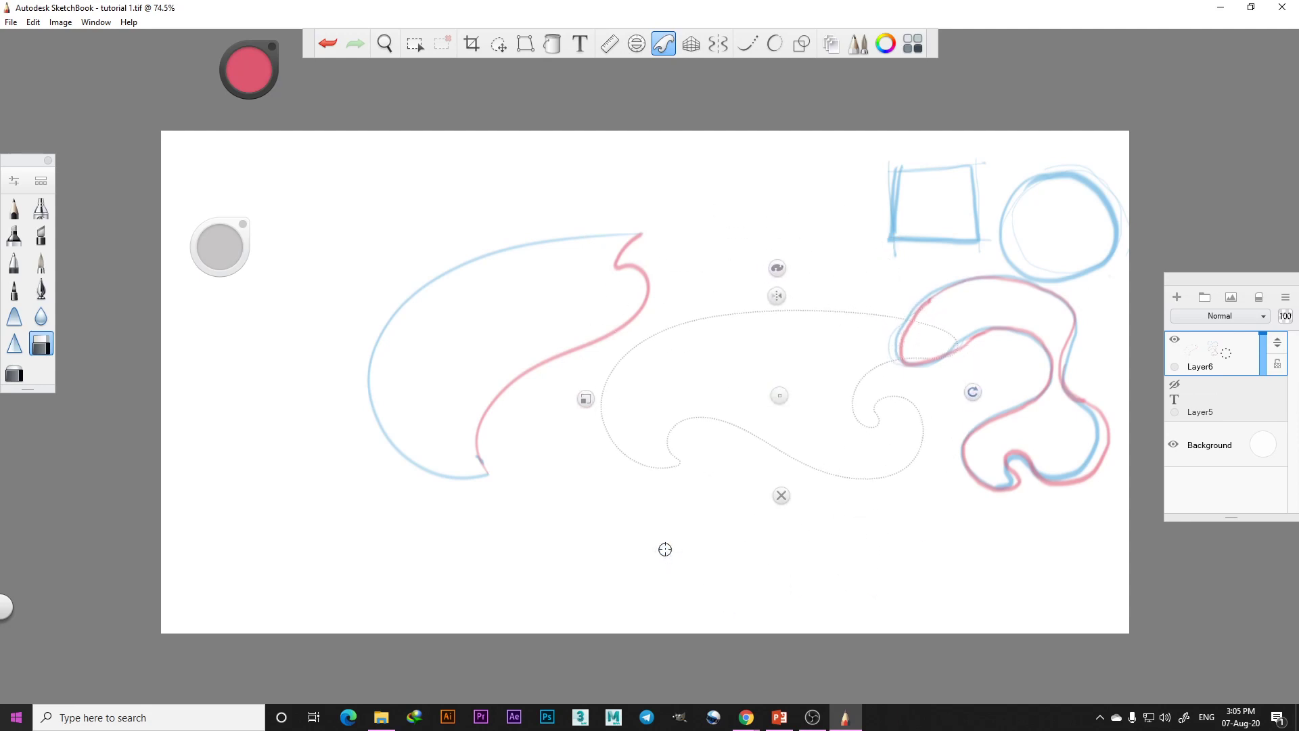
drag(780, 395, 745, 486)
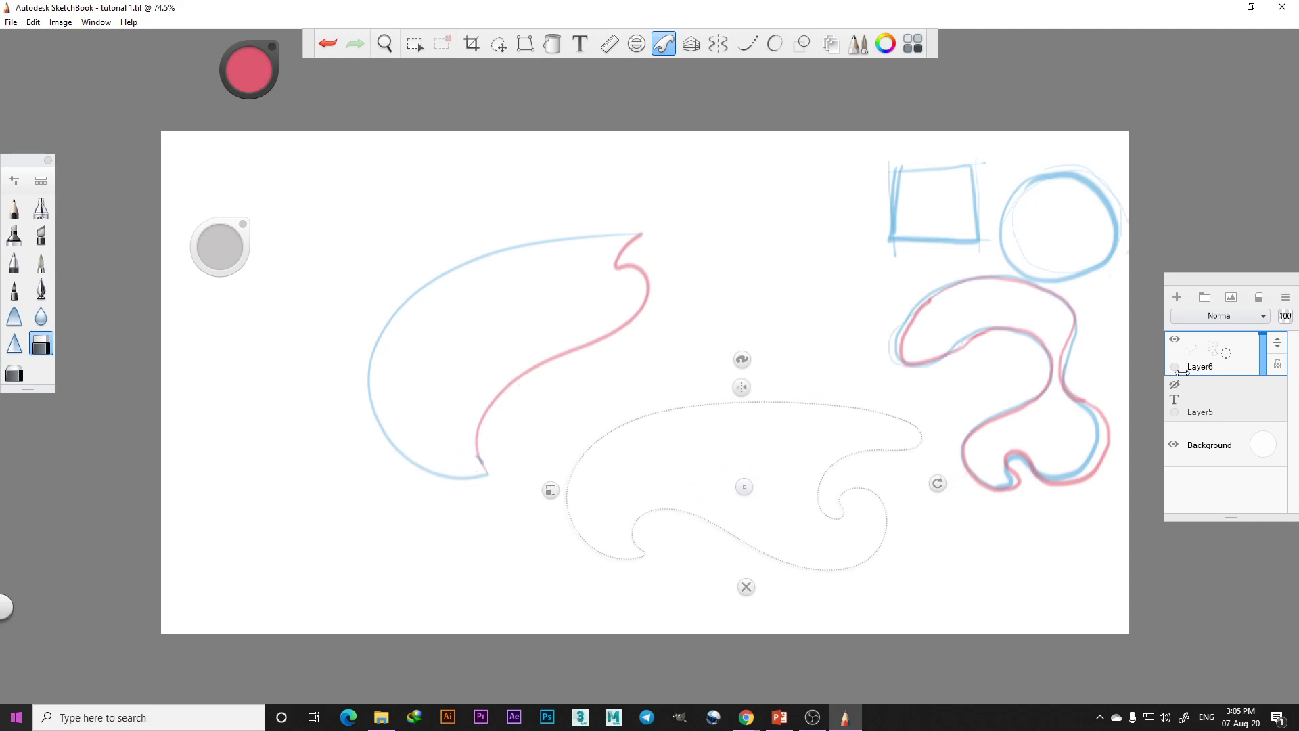
Hide Layer6, add a new layer, and trace the guide's whole outline on it with a solid pinkish red brush
click(1174, 339)
click(1177, 297)
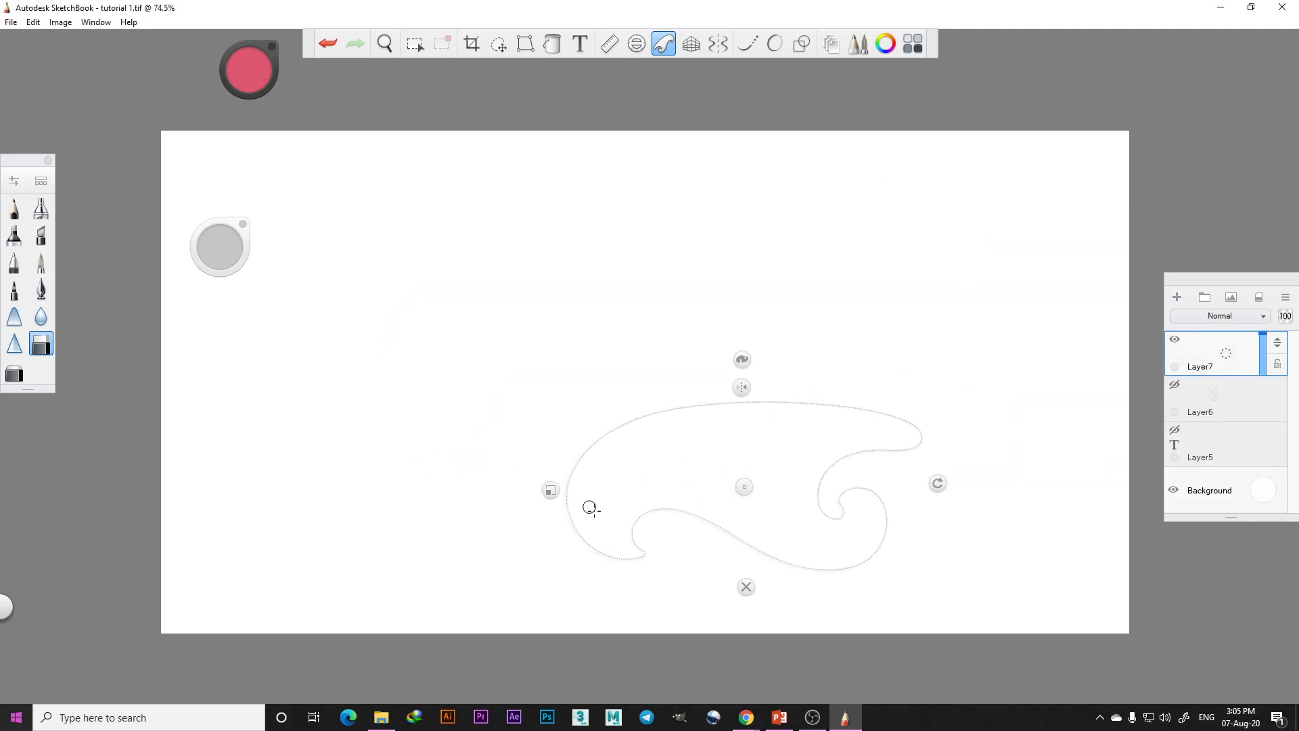
click(42, 262)
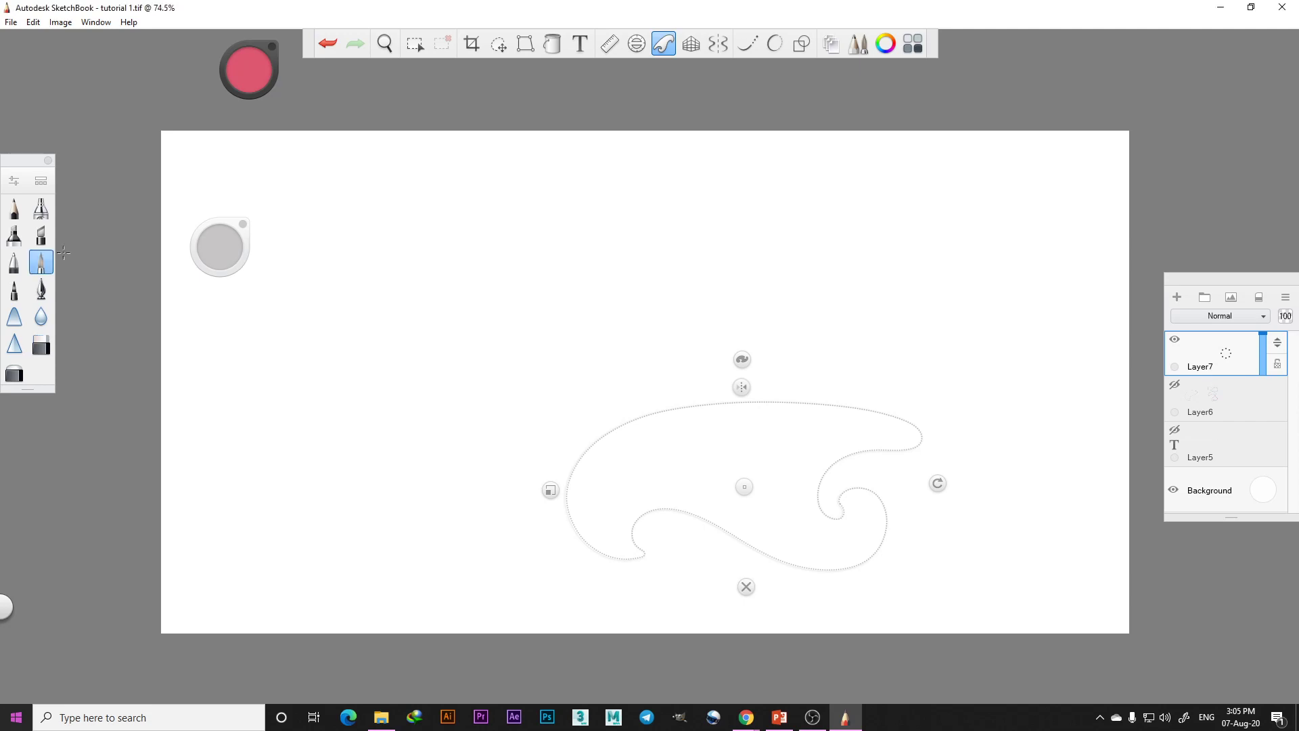
mouse_move(644, 553)
mouse_down()
mouse_move(602, 561)
mouse_move(643, 556)
mouse_move(696, 406)
mouse_move(849, 406)
mouse_move(922, 435)
mouse_move(842, 458)
mouse_move(842, 519)
mouse_move(883, 509)
mouse_move(839, 570)
mouse_move(684, 511)
mouse_move(643, 554)
mouse_up()
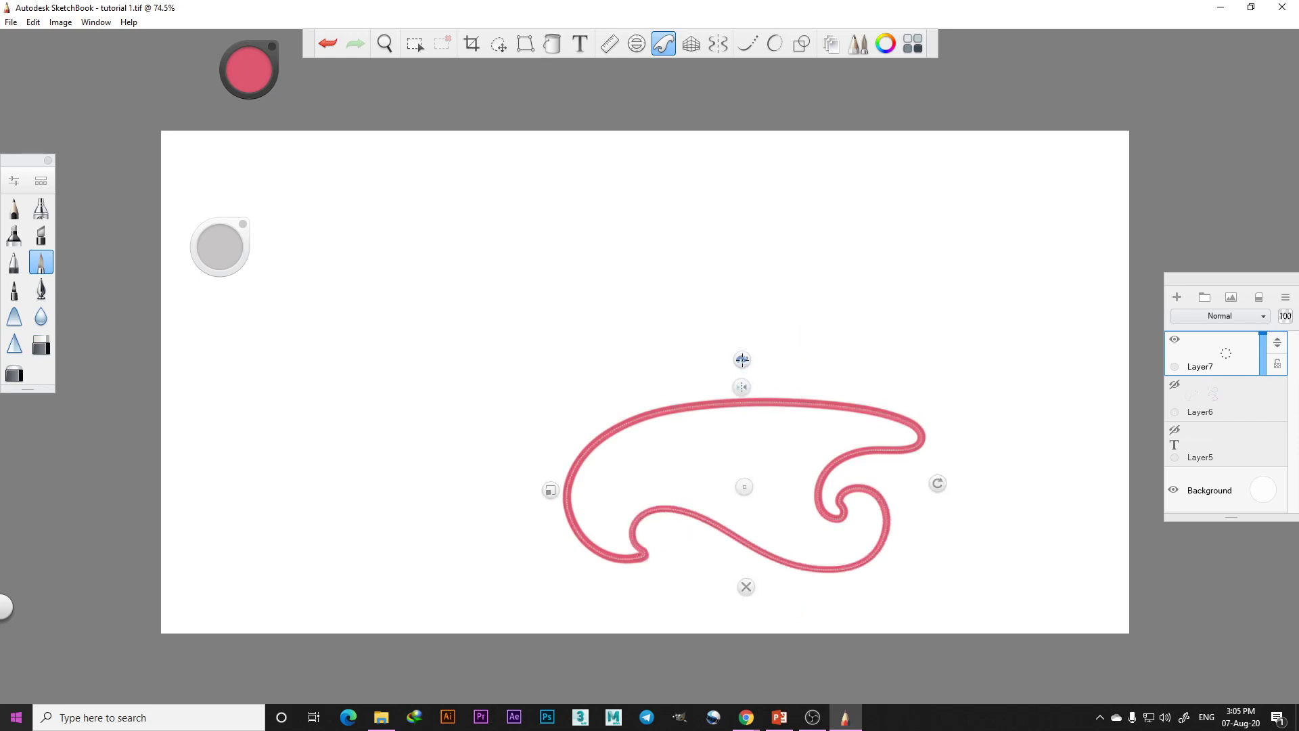
Switch to the French curve guide's next shape, place it left of the pinkish red outline, and trace it completely in green
click(742, 359)
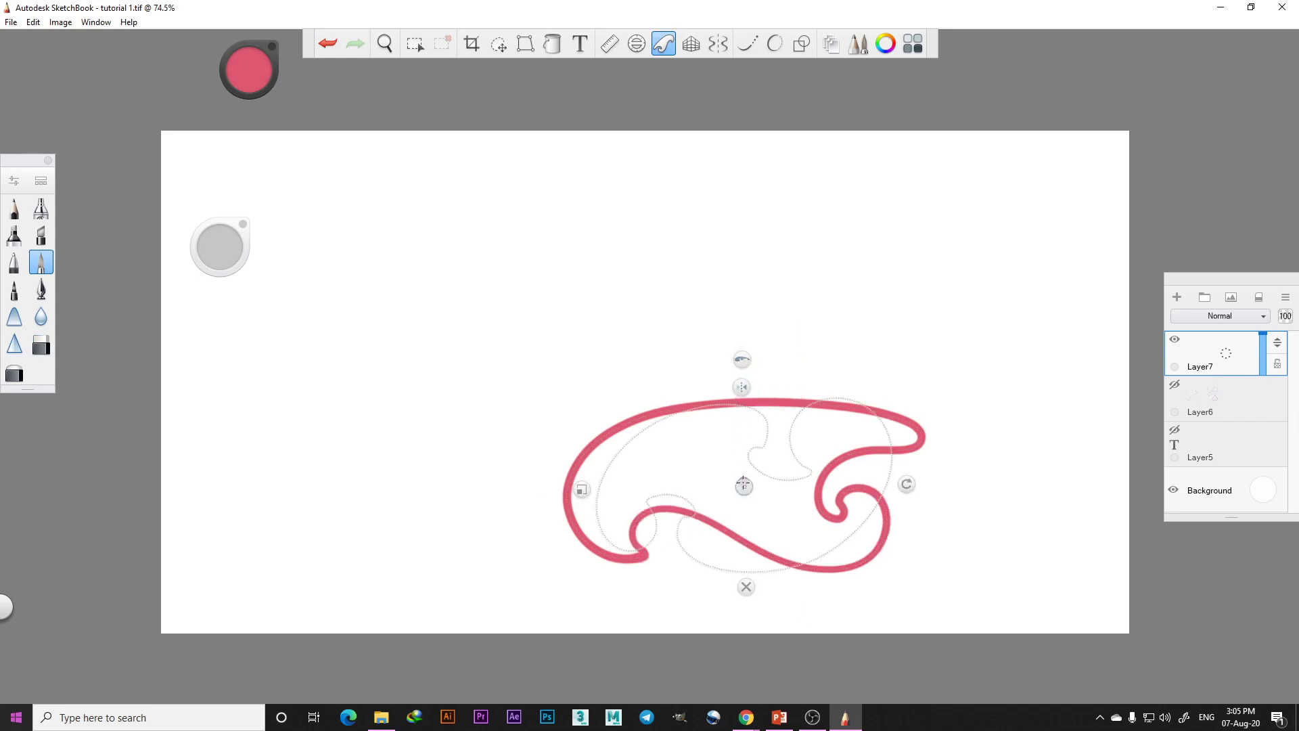
mouse_move(744, 487)
mouse_down()
mouse_move(416, 432)
mouse_move(439, 498)
mouse_up()
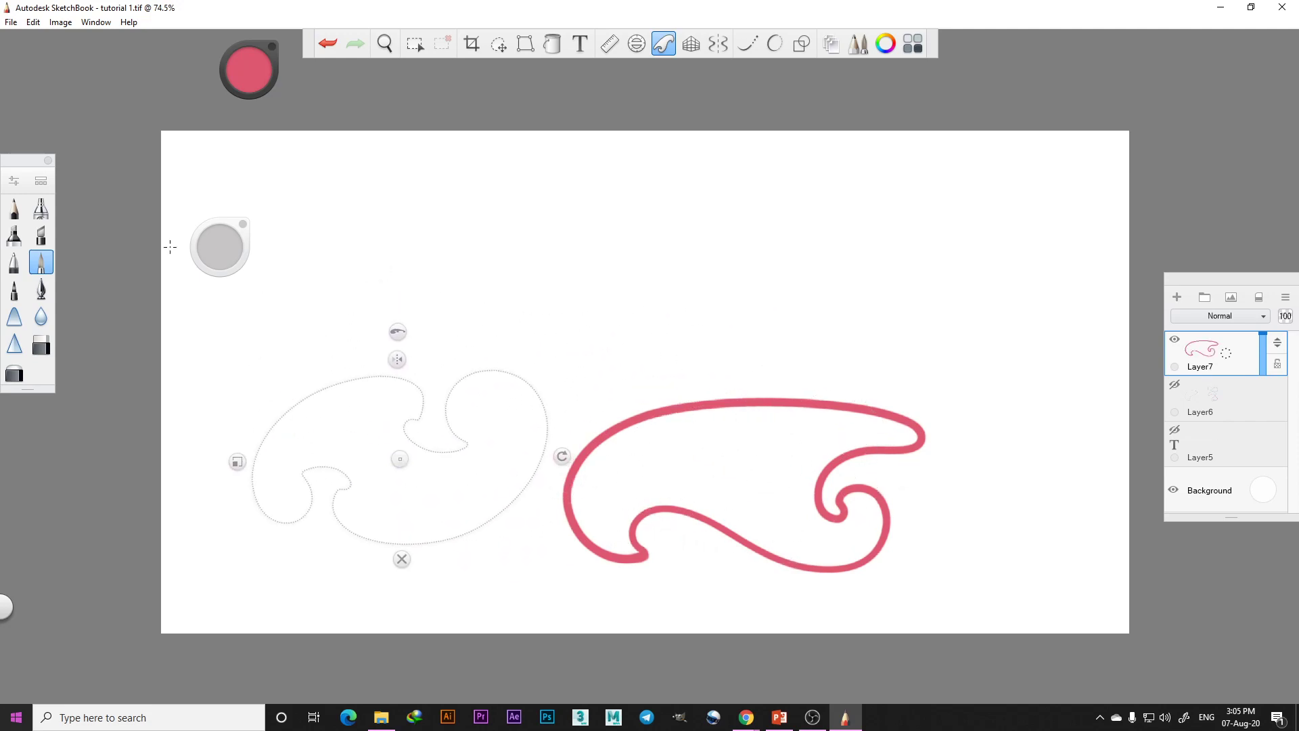
click(251, 71)
click(210, 73)
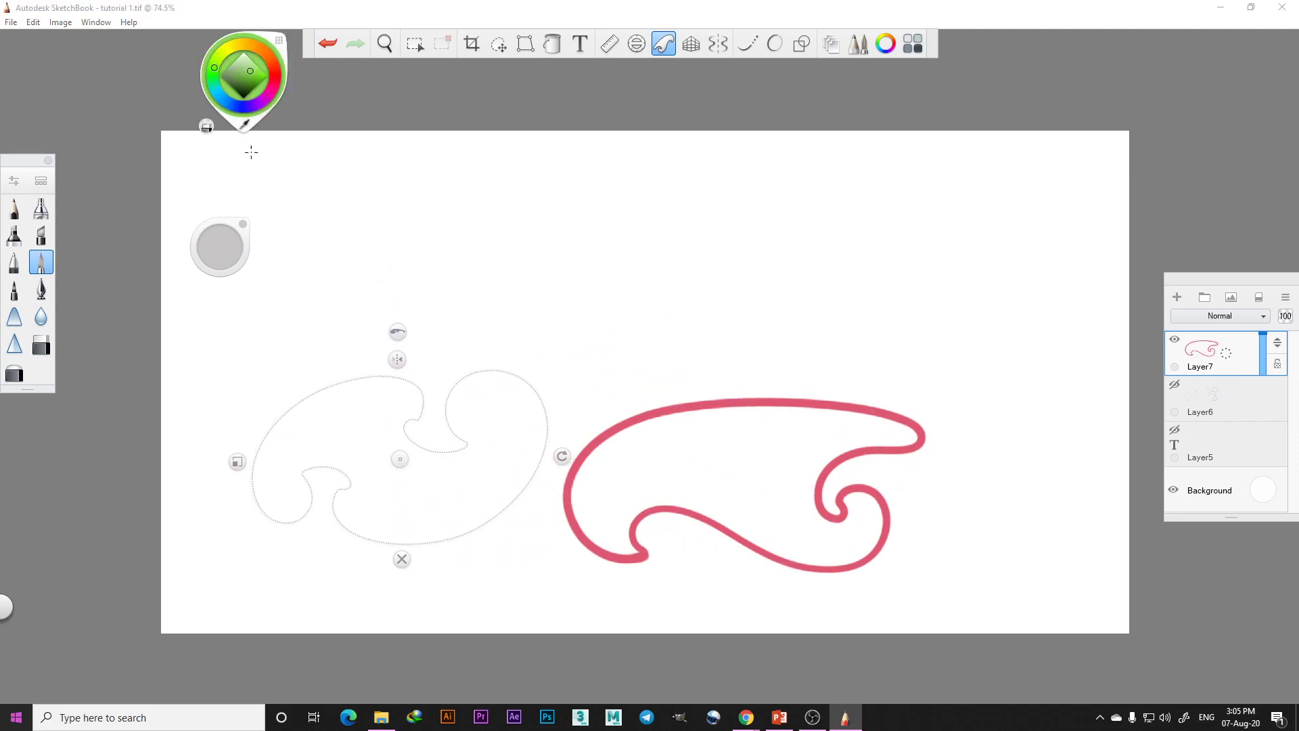
mouse_move(264, 439)
mouse_down()
mouse_move(355, 380)
mouse_move(412, 383)
mouse_move(403, 427)
mouse_move(439, 451)
mouse_move(466, 441)
mouse_move(445, 413)
mouse_move(482, 371)
mouse_move(535, 391)
mouse_move(535, 472)
mouse_move(477, 528)
mouse_move(387, 542)
mouse_move(343, 525)
mouse_move(335, 493)
mouse_move(351, 485)
mouse_move(329, 466)
mouse_move(304, 471)
mouse_move(312, 496)
mouse_move(294, 521)
mouse_move(262, 512)
mouse_move(252, 479)
mouse_move(265, 440)
mouse_up()
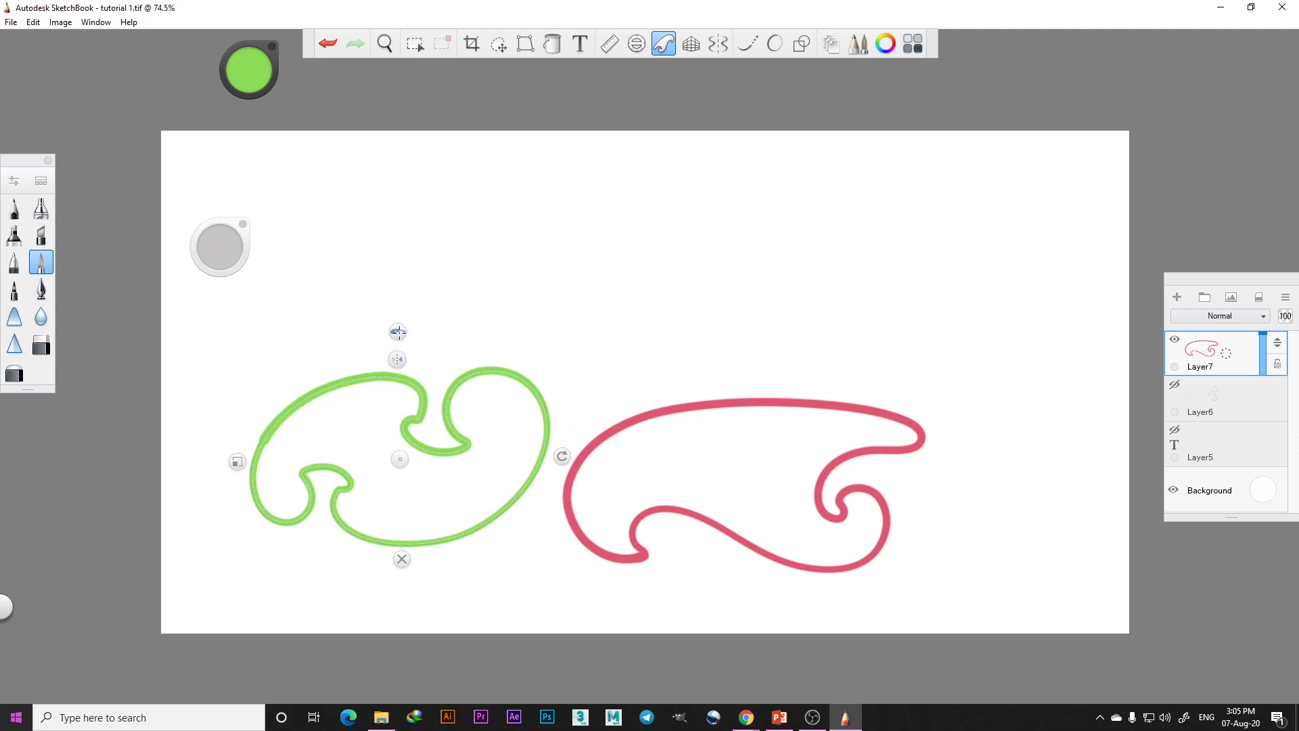
Switch the French curve guide to the long, narrow shape, move it above the two outlines, and shrink it slightly
click(397, 331)
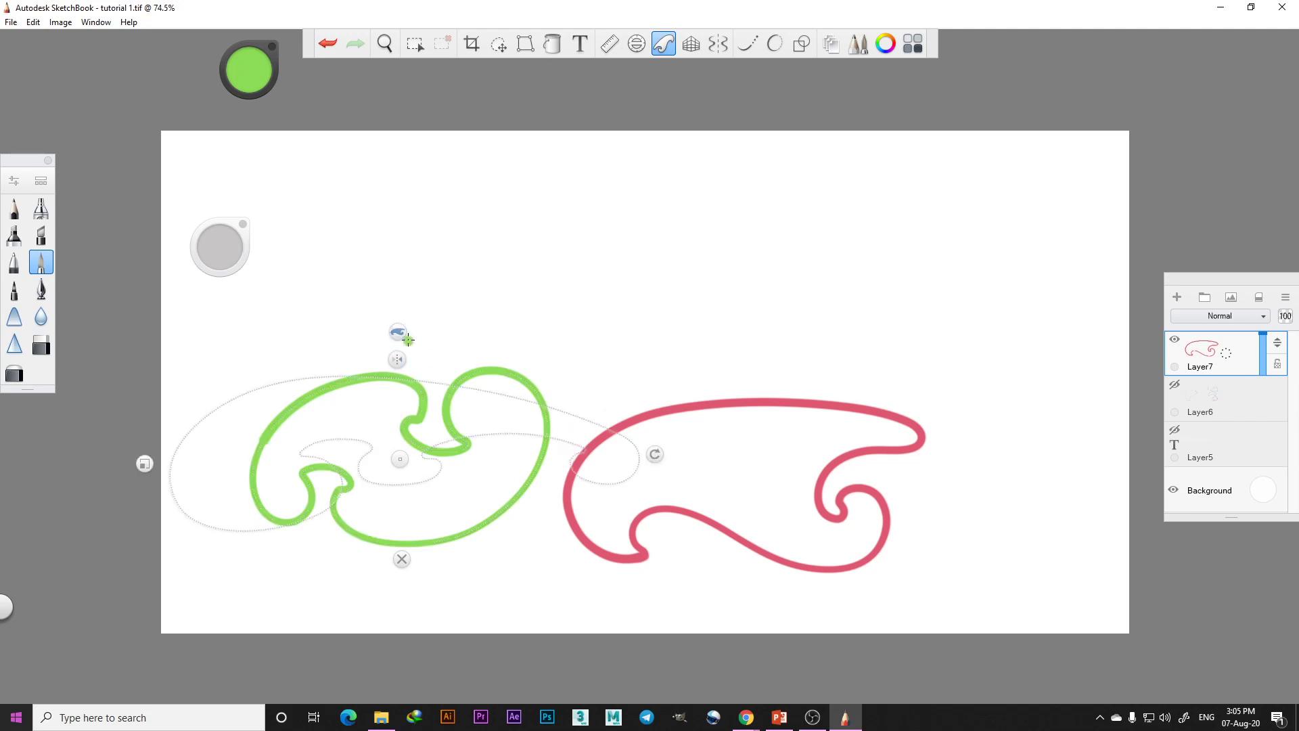
click(397, 331)
click(397, 331)
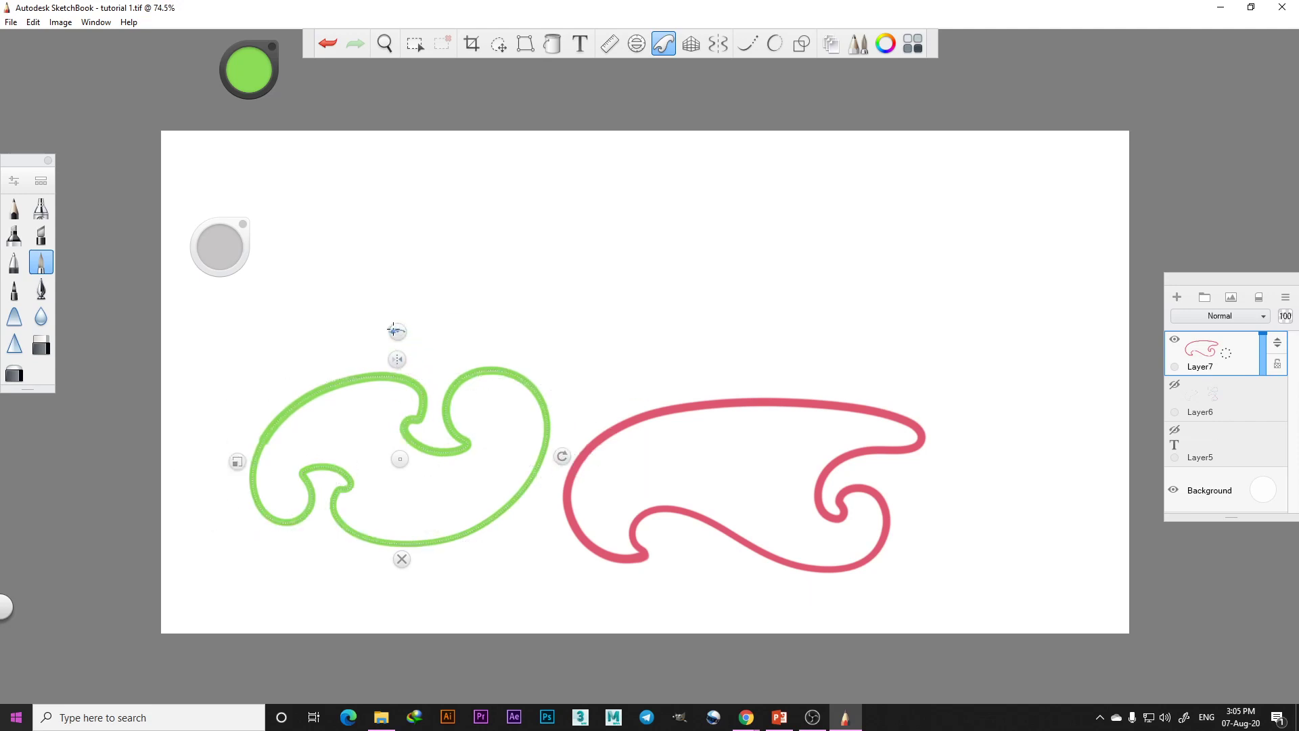
click(398, 331)
drag(401, 457, 698, 256)
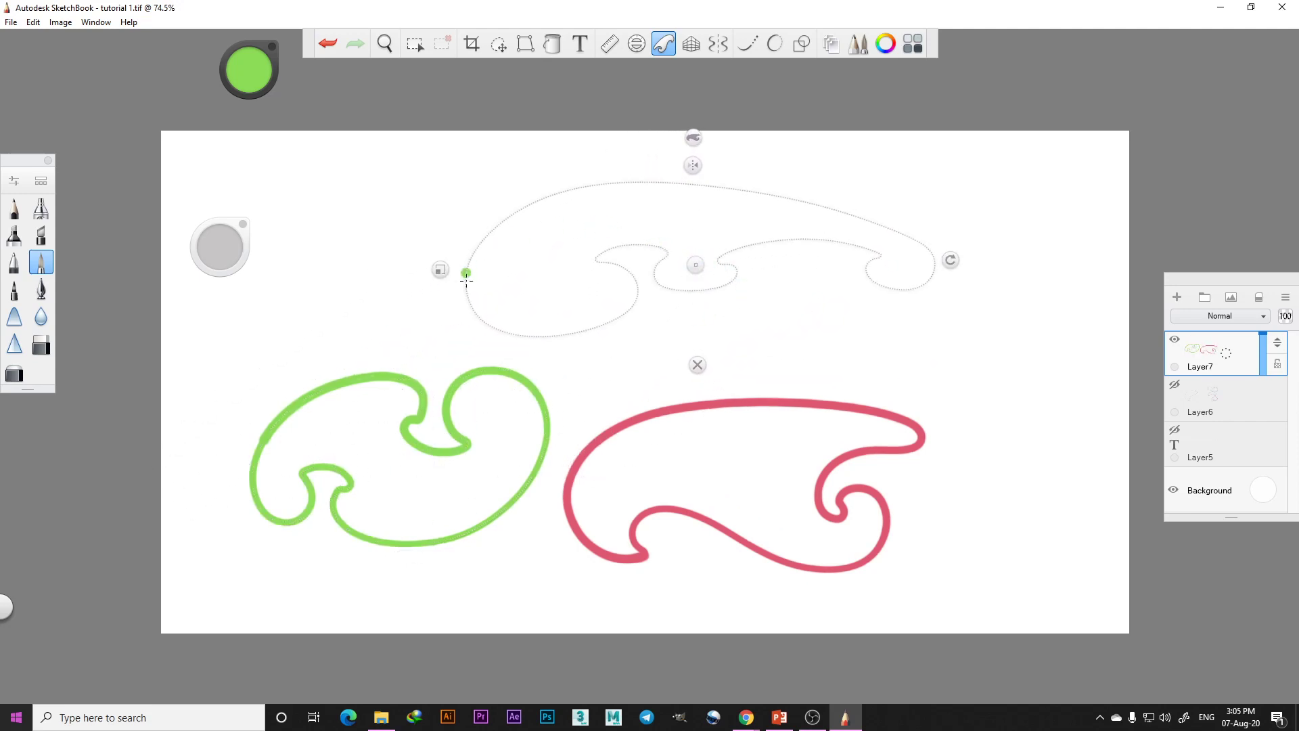
mouse_move(442, 270)
mouse_down()
mouse_move(487, 270)
mouse_move(467, 269)
mouse_up()
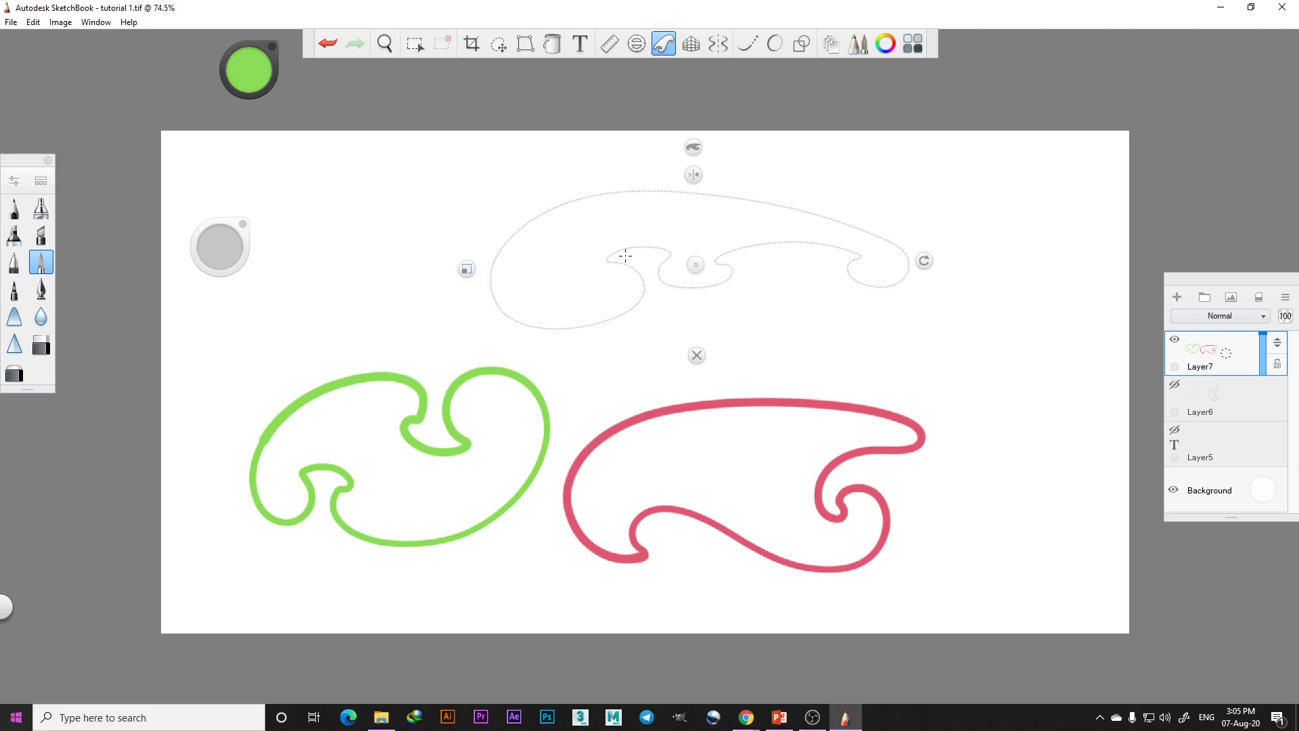
Flip the long French curve guide horizontally so its wide end is on the right, and rotate it slightly
click(693, 175)
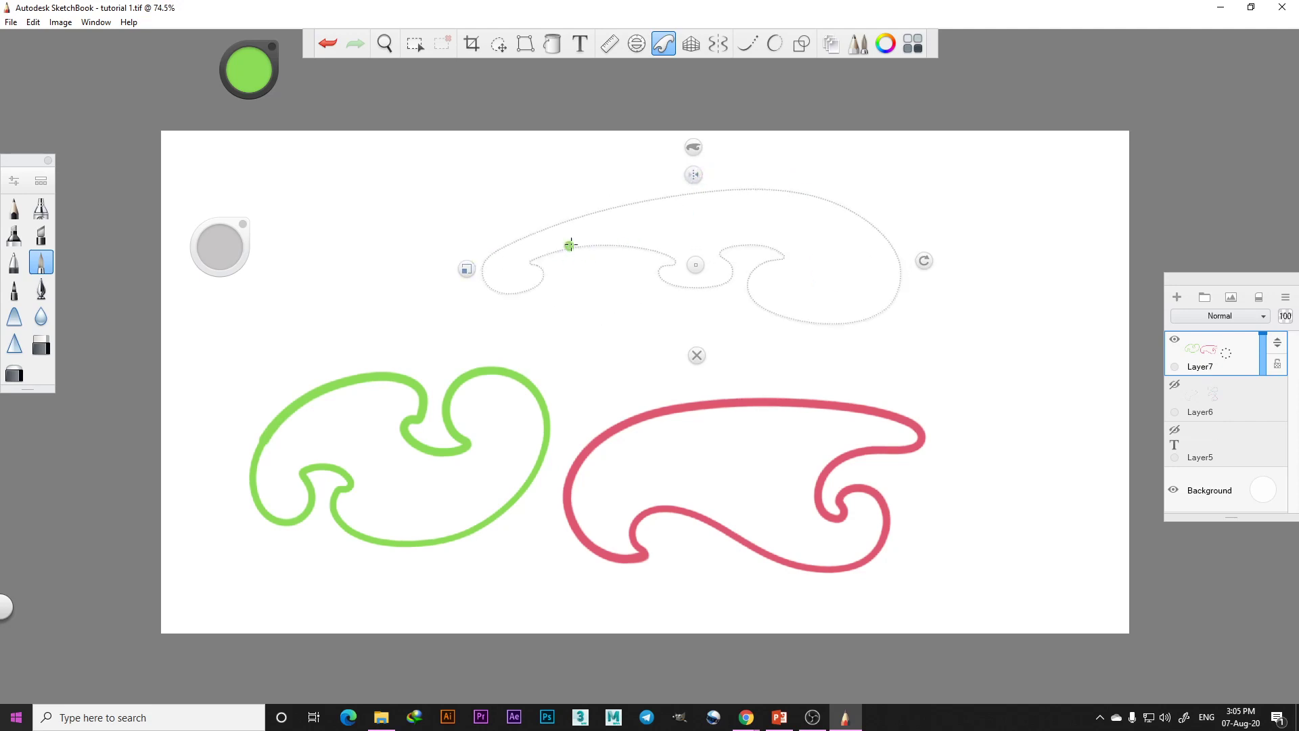
click(694, 175)
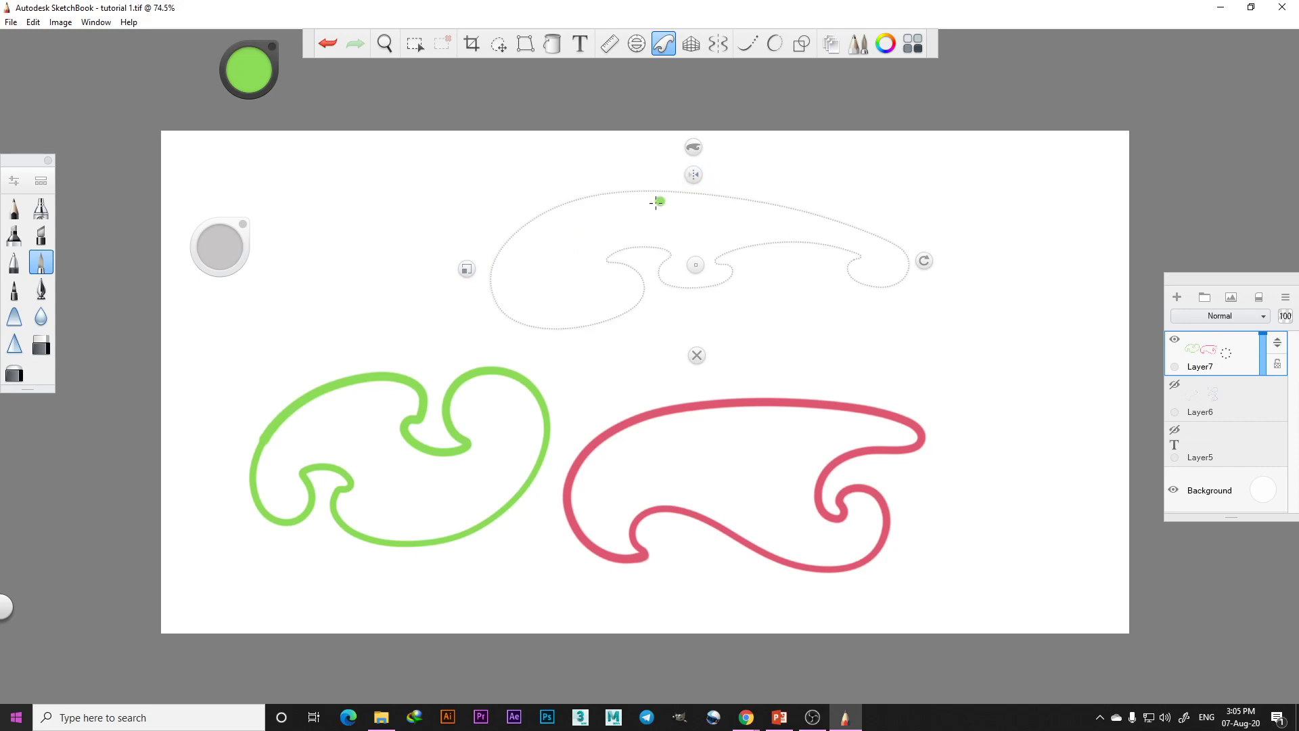
click(695, 175)
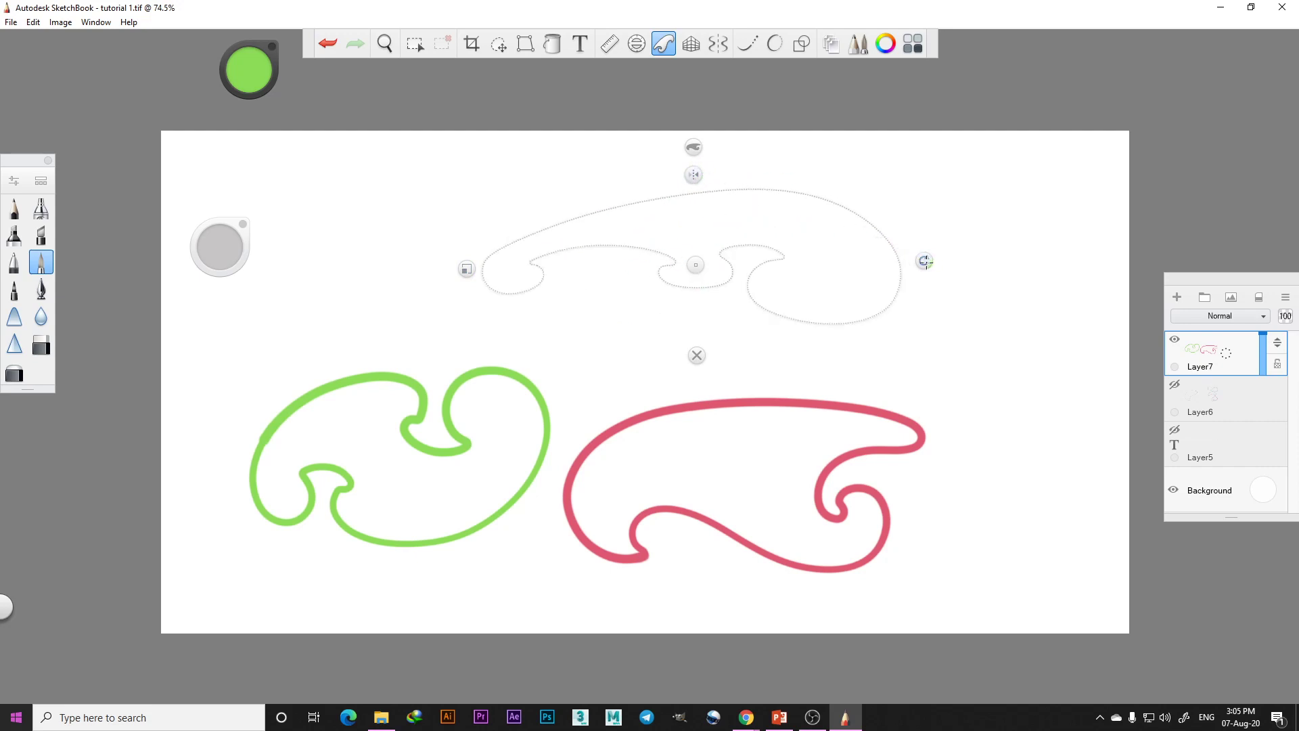
mouse_move(925, 261)
mouse_down()
mouse_move(922, 296)
mouse_move(927, 256)
mouse_up()
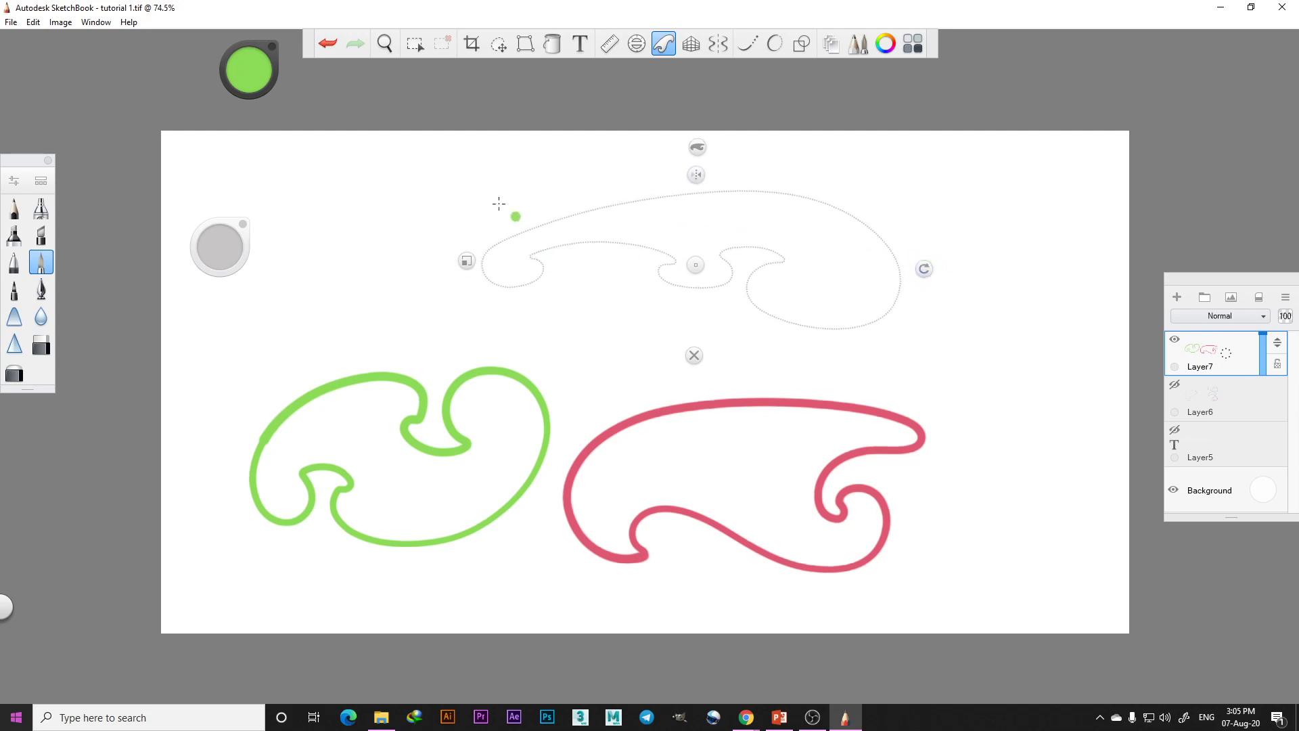
Change the brush color to purple and trace the long French curve guide's whole outline
click(248, 75)
mouse_move(278, 80)
mouse_down()
mouse_move(259, 106)
mouse_move(218, 100)
mouse_move(265, 102)
mouse_move(255, 109)
mouse_up()
mouse_move(534, 257)
mouse_down()
mouse_move(504, 286)
mouse_move(536, 227)
mouse_move(733, 190)
mouse_move(902, 271)
mouse_move(780, 319)
mouse_move(785, 261)
mouse_move(740, 244)
mouse_move(724, 282)
mouse_move(658, 274)
mouse_move(673, 256)
mouse_move(545, 245)
mouse_move(534, 257)
mouse_up()
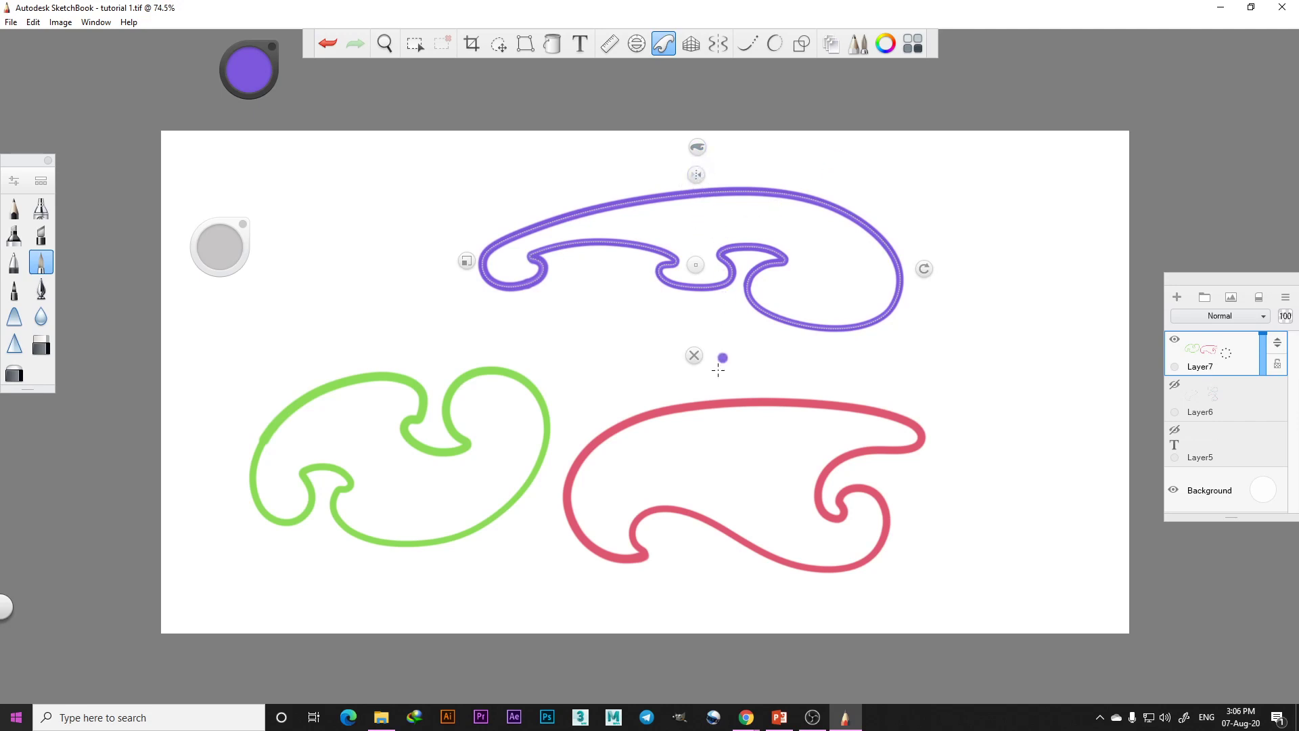
Move the French curve guide down to the right, shrink it, hide Layer7, and add a new layer
mouse_move(696, 267)
mouse_down()
mouse_move(868, 306)
mouse_move(1138, 173)
mouse_move(781, 316)
mouse_up()
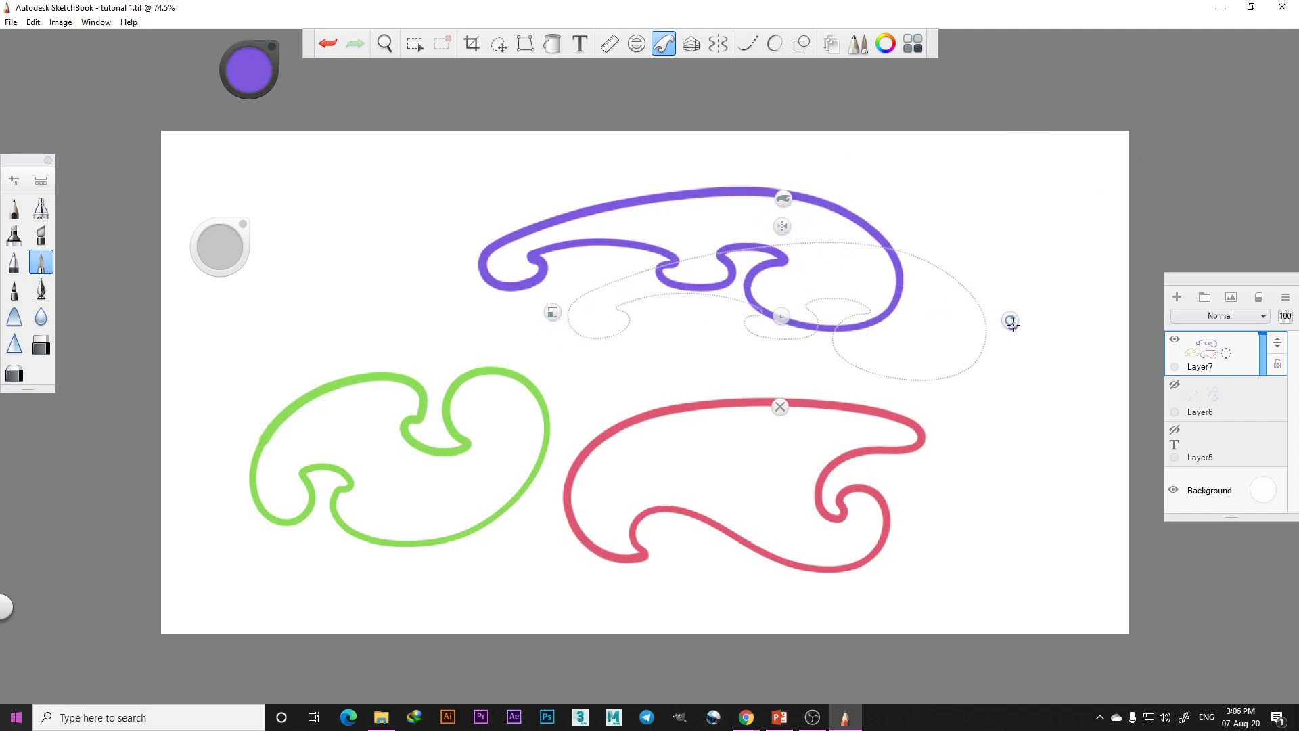
click(1176, 340)
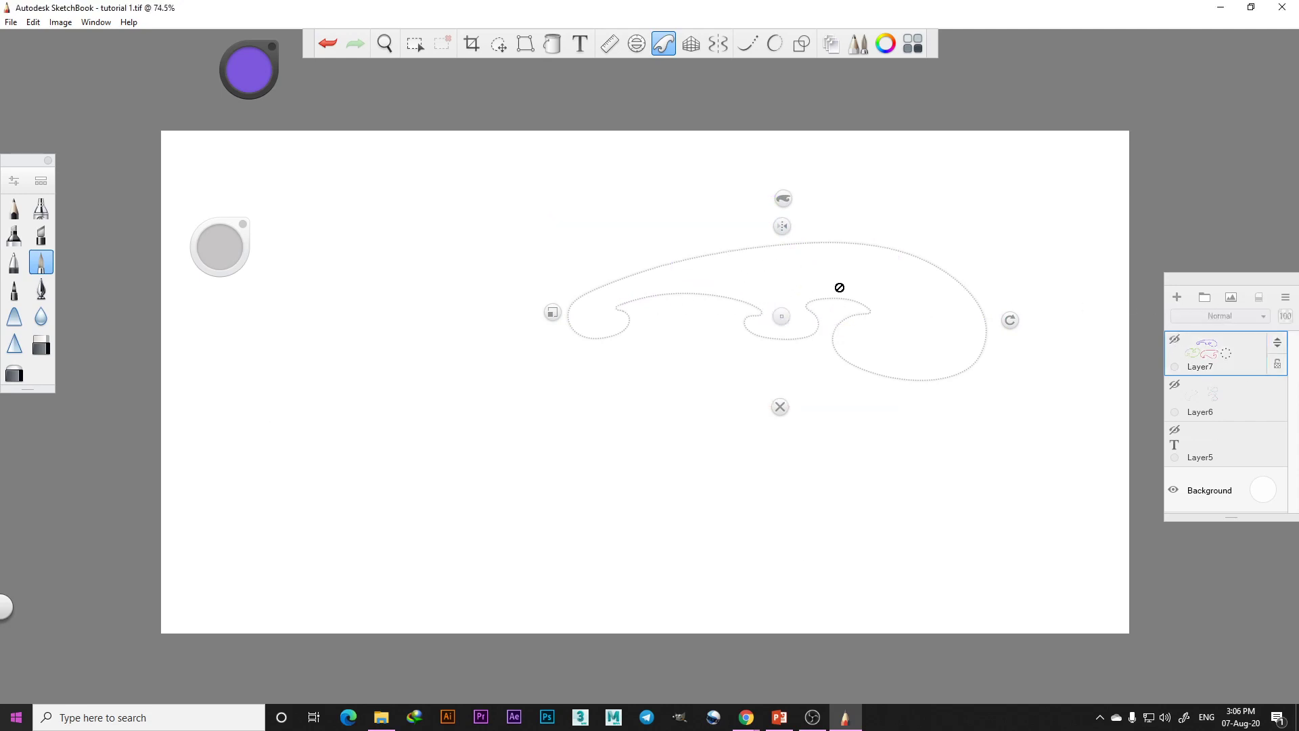
drag(554, 313, 632, 313)
click(1182, 295)
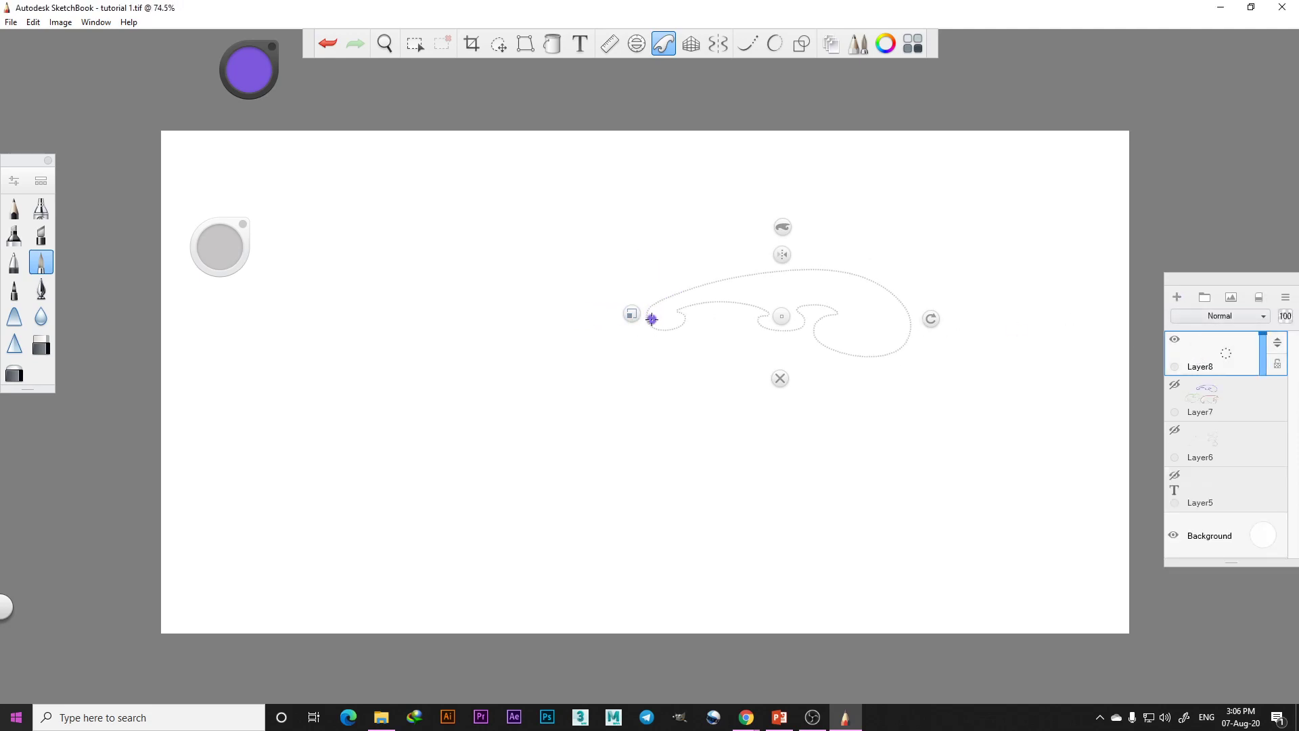
Trace the shrunken guide in purple on the right half, flip it horizontally, and trace a mirrored outline beside it on the left
drag(781, 316, 792, 379)
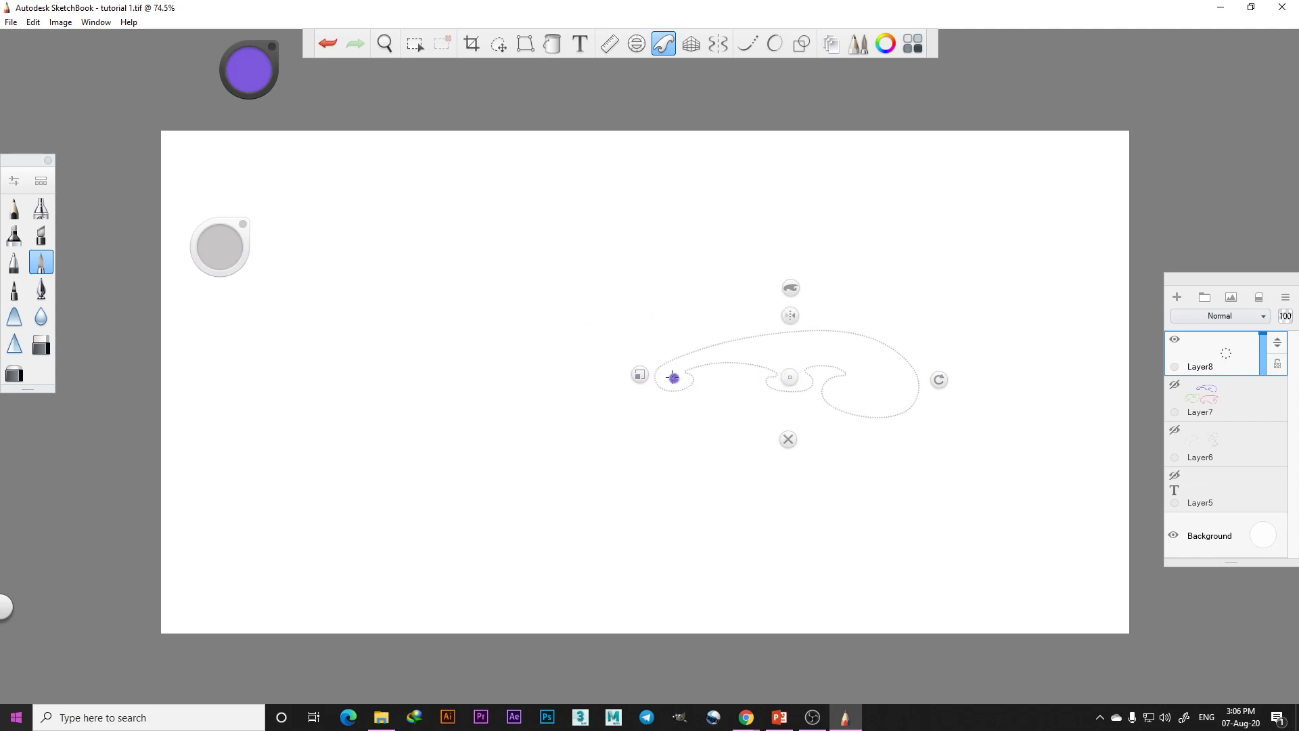
mouse_move(656, 379)
mouse_down()
mouse_move(692, 352)
mouse_move(792, 332)
mouse_move(896, 350)
mouse_move(918, 382)
mouse_move(899, 413)
mouse_move(767, 381)
mouse_move(656, 379)
mouse_up()
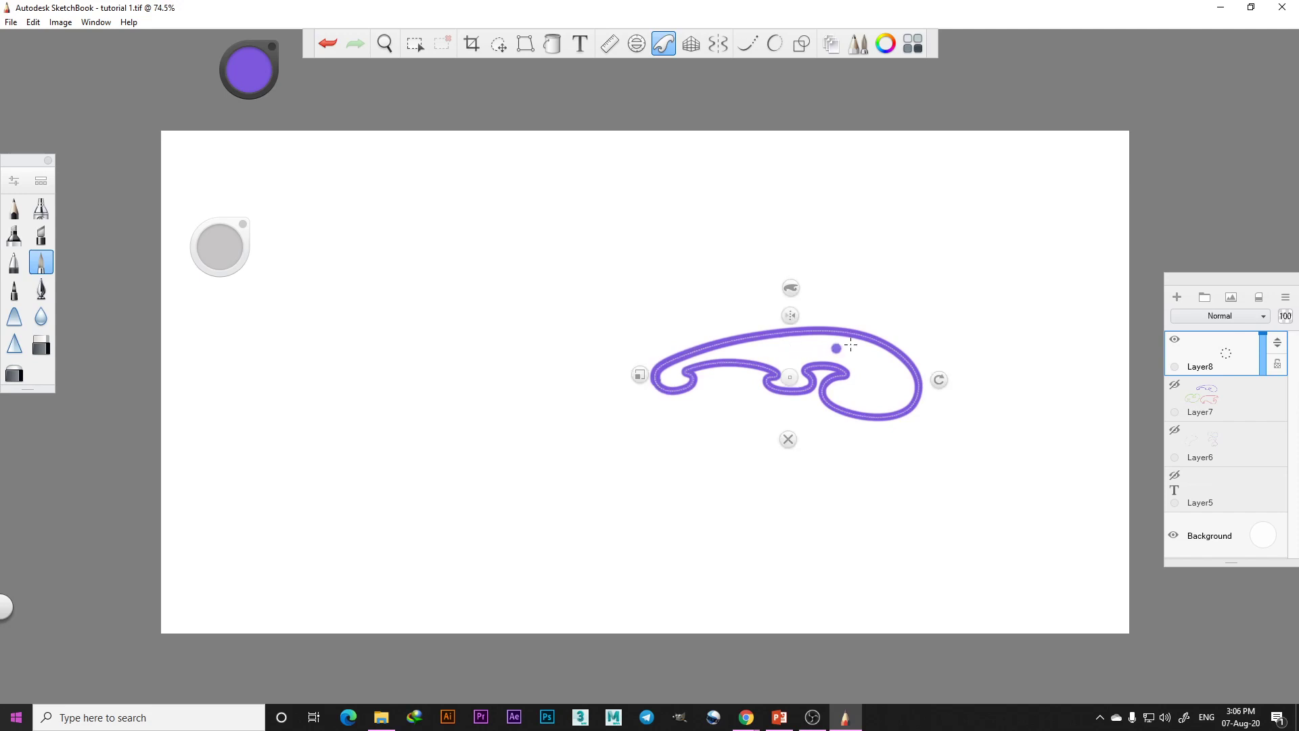
click(791, 316)
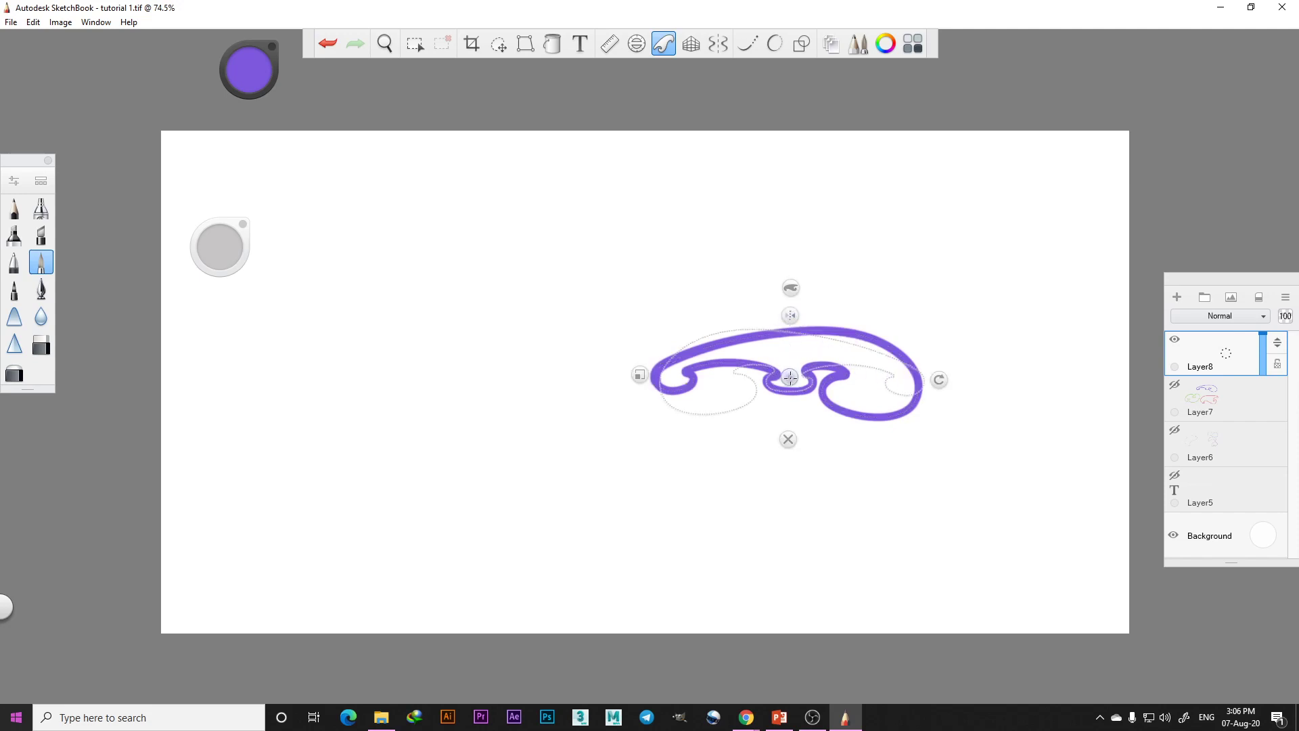
mouse_move(790, 377)
mouse_down()
mouse_move(462, 372)
mouse_move(474, 360)
mouse_move(493, 387)
mouse_move(544, 361)
mouse_move(582, 363)
mouse_move(626, 391)
mouse_move(641, 375)
mouse_move(527, 331)
mouse_move(441, 328)
mouse_move(385, 355)
mouse_move(384, 402)
mouse_move(440, 409)
mouse_move(464, 372)
mouse_up()
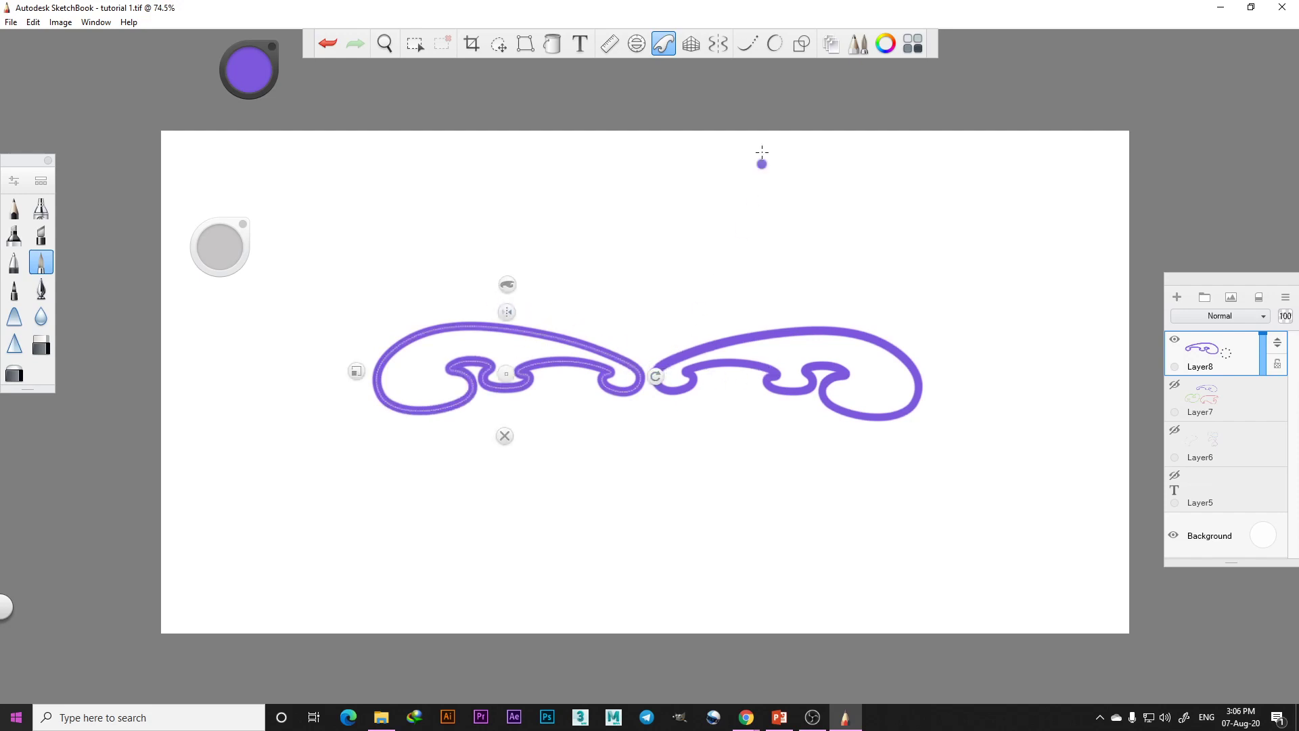
Close the French curve guide, hide Layer8, and turn on the two-point perspective guide
click(506, 435)
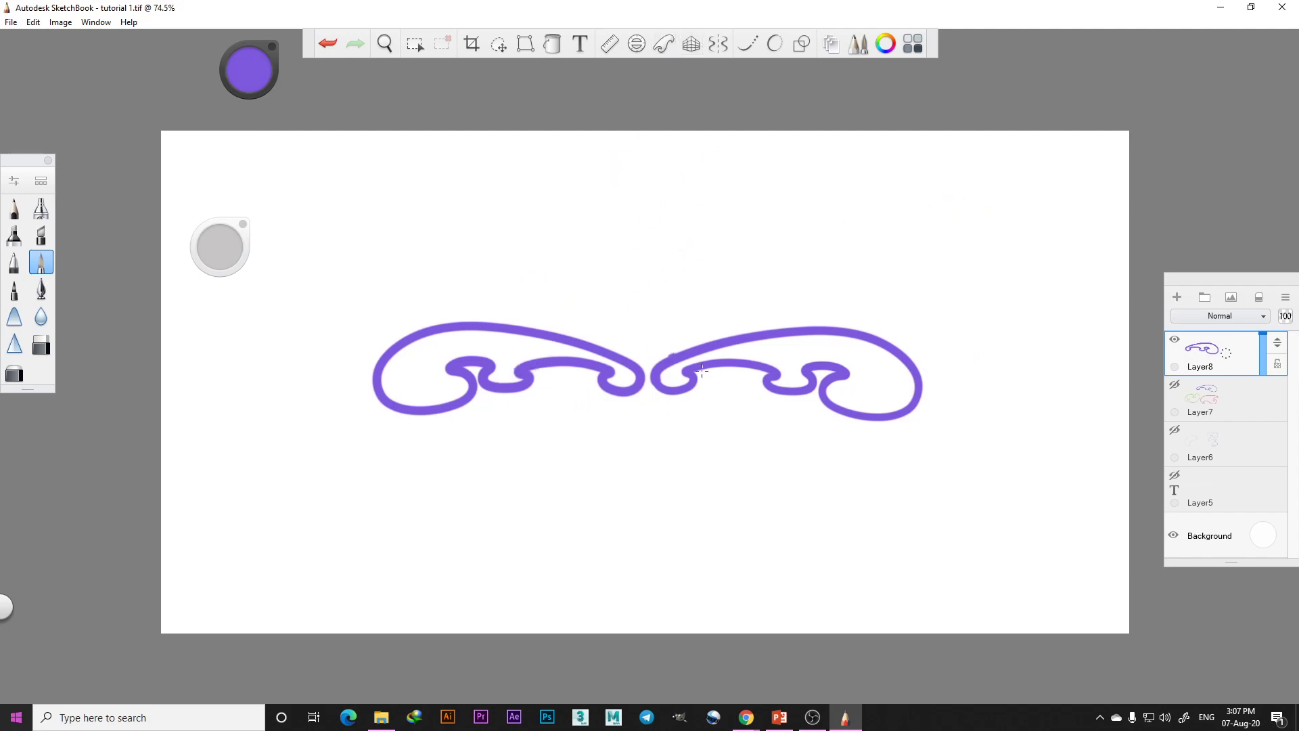
click(1176, 341)
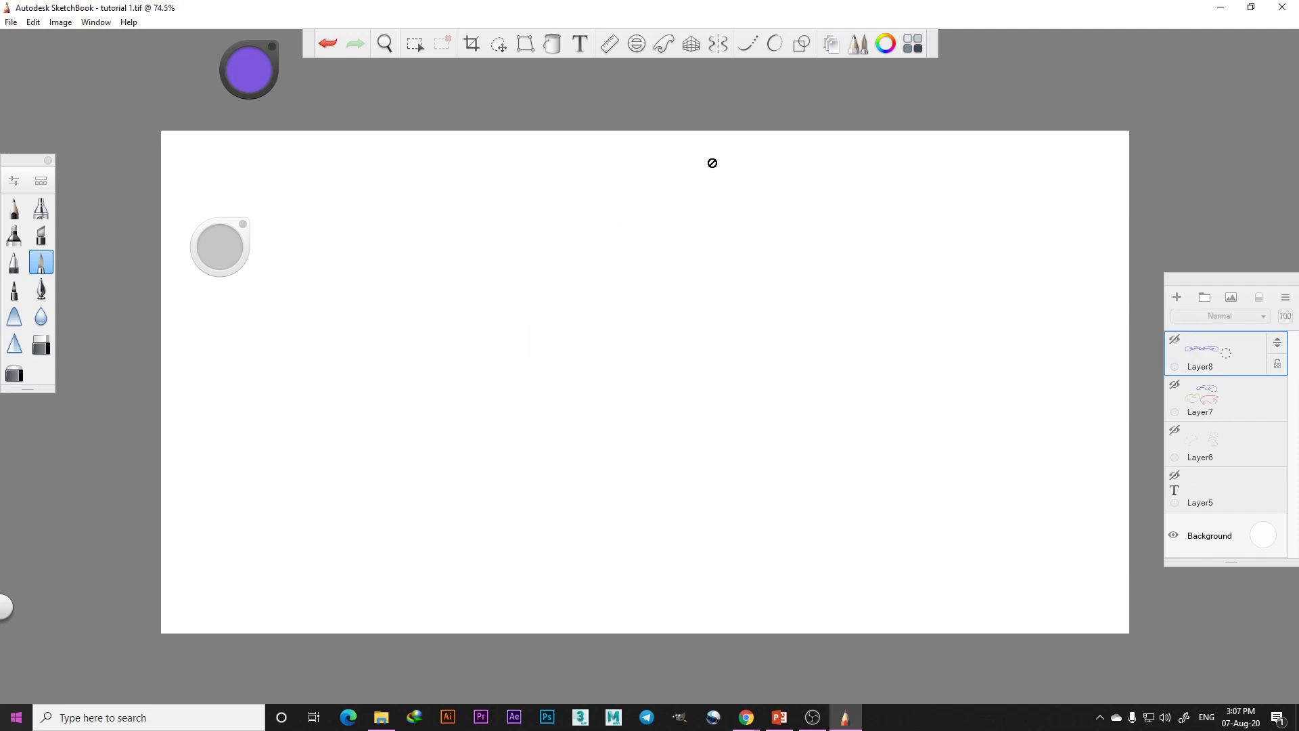
click(692, 45)
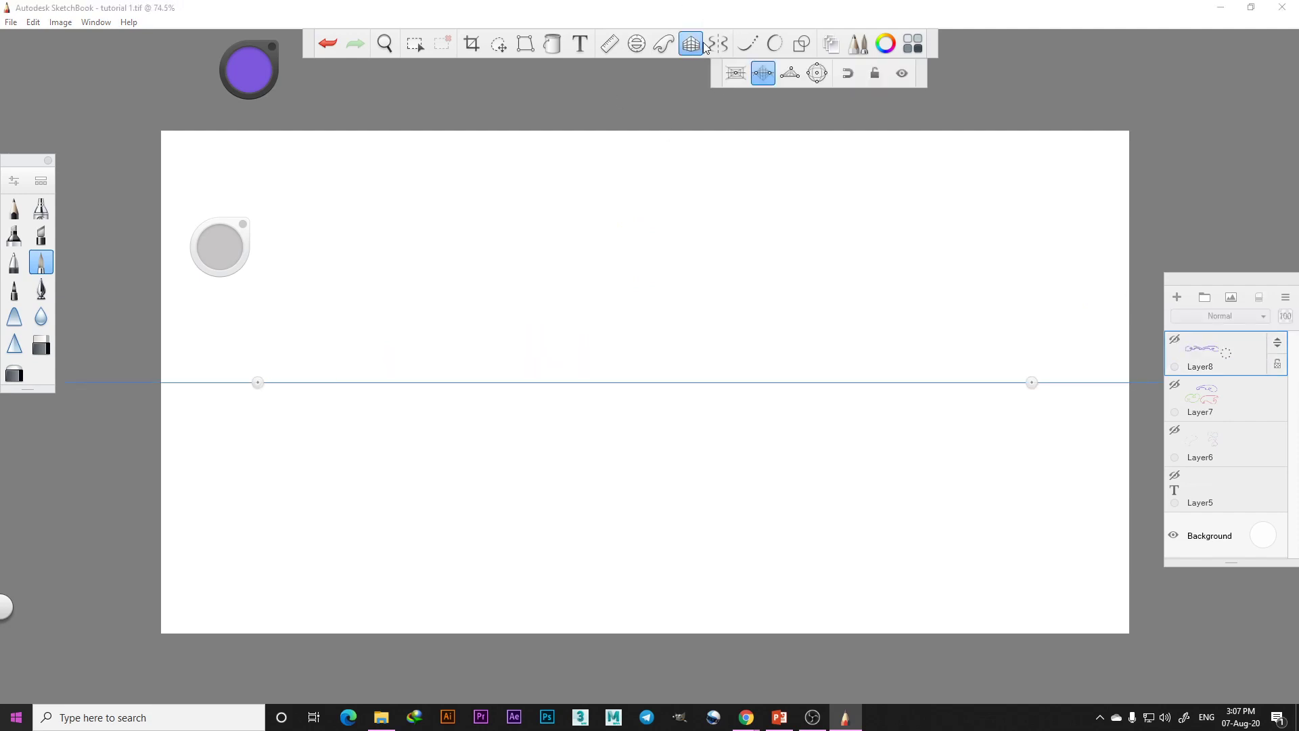
Cycle through the one-point, two-point, three-point and fisheye perspective guides, return to one-point, and lower its vanishing point toward the canvas's lower edge
click(743, 78)
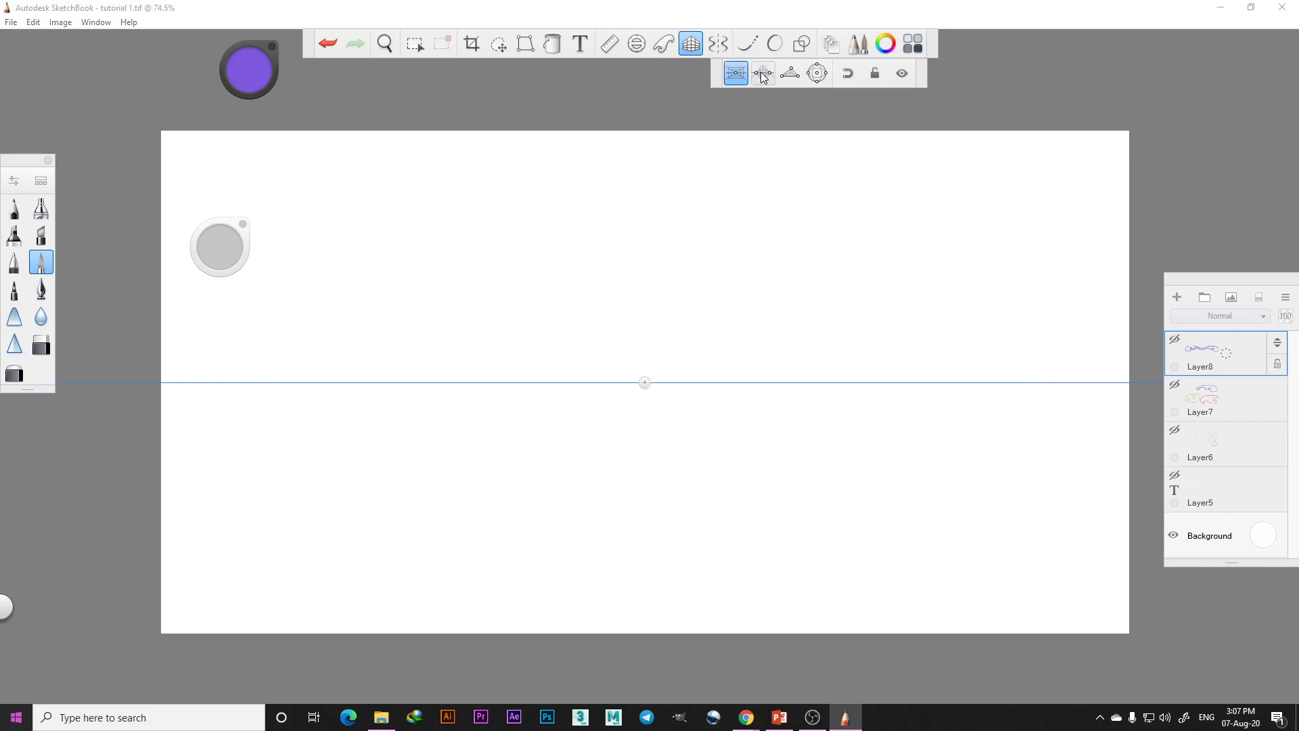
click(764, 75)
click(790, 74)
click(816, 73)
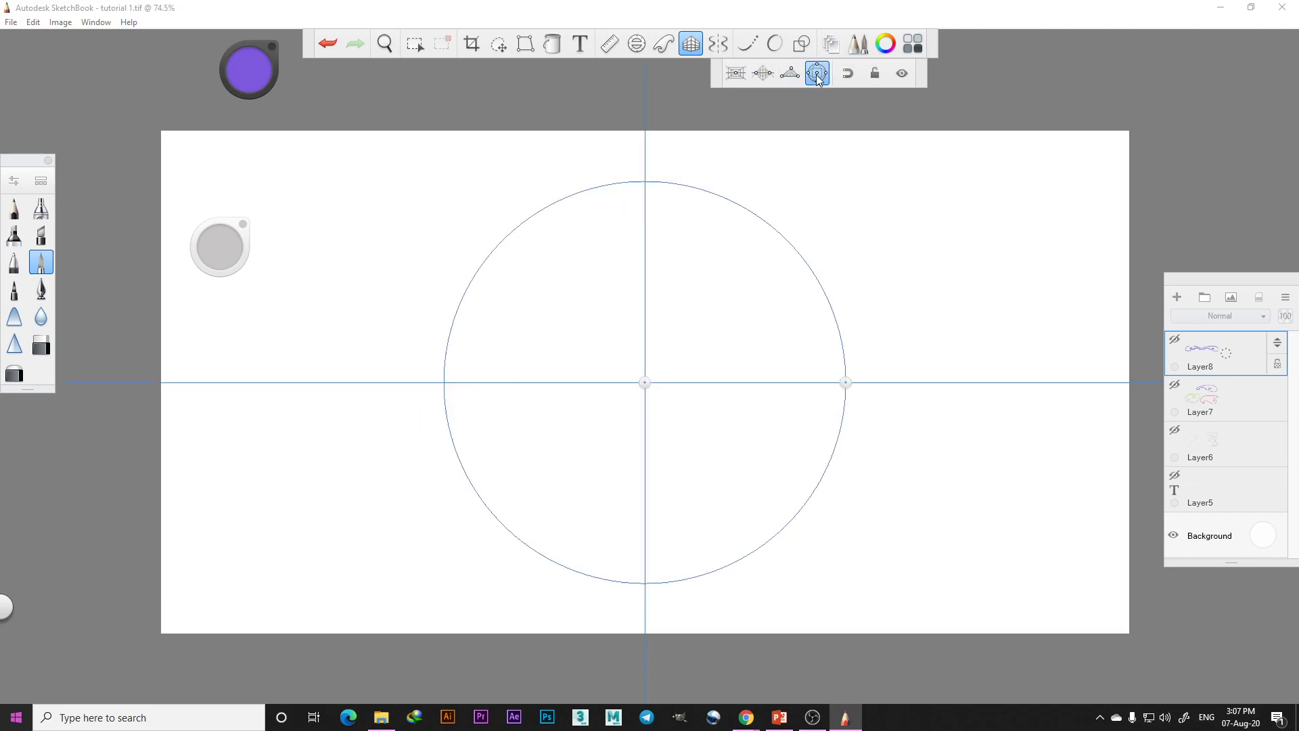
click(737, 76)
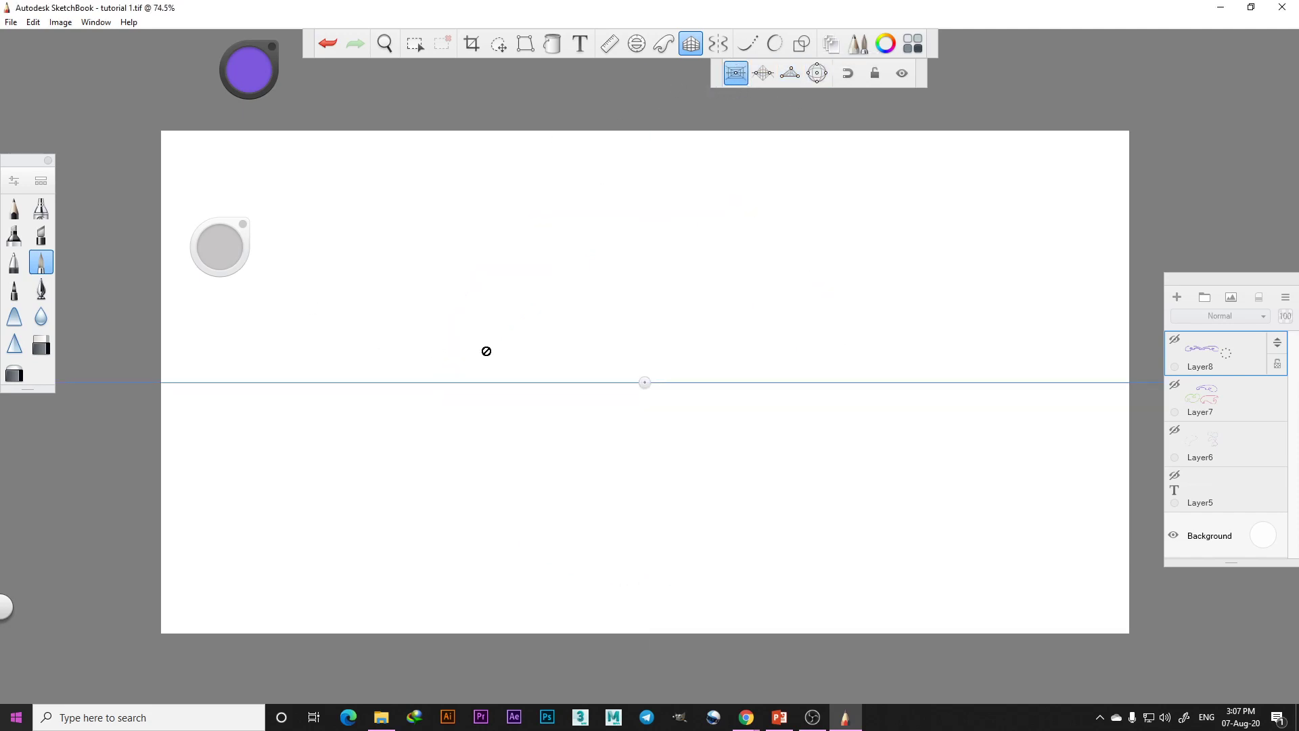
drag(644, 383, 634, 526)
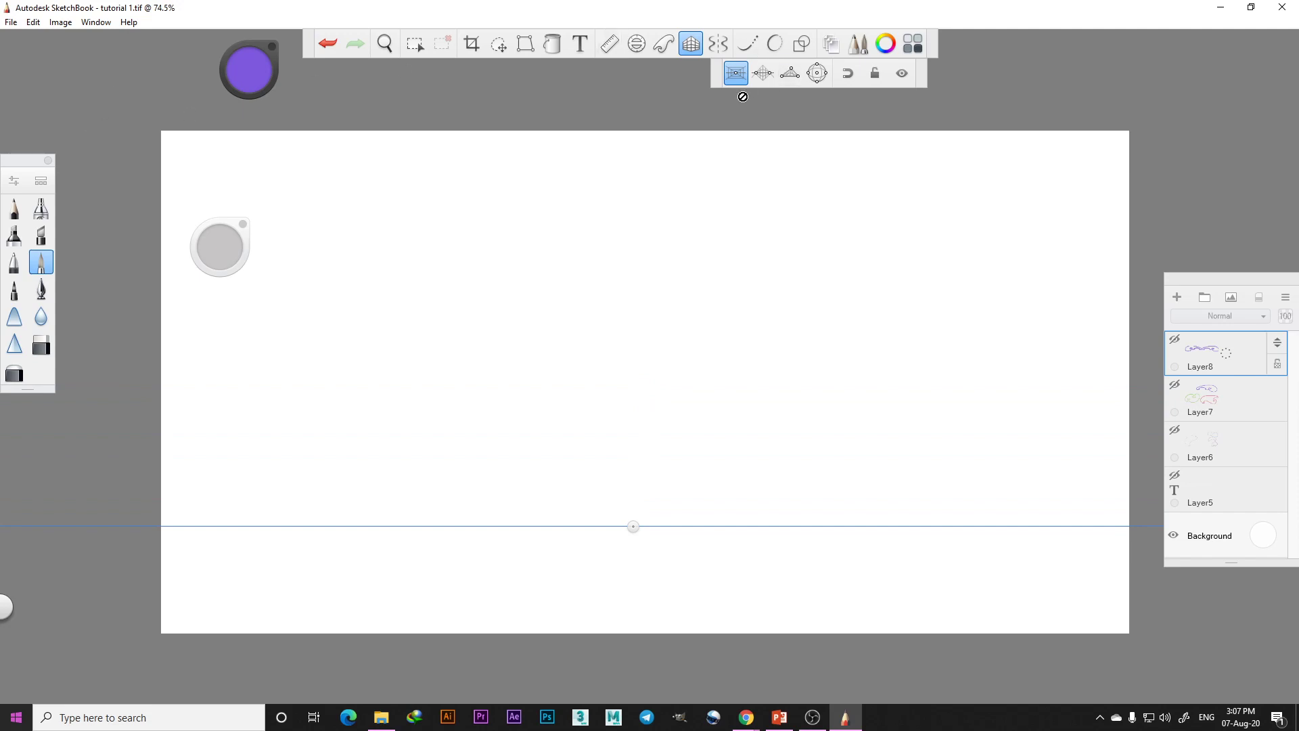
Compare the two-point, three-point and fisheye perspective guides with the one-point guide, ending on the one-point guide
click(763, 74)
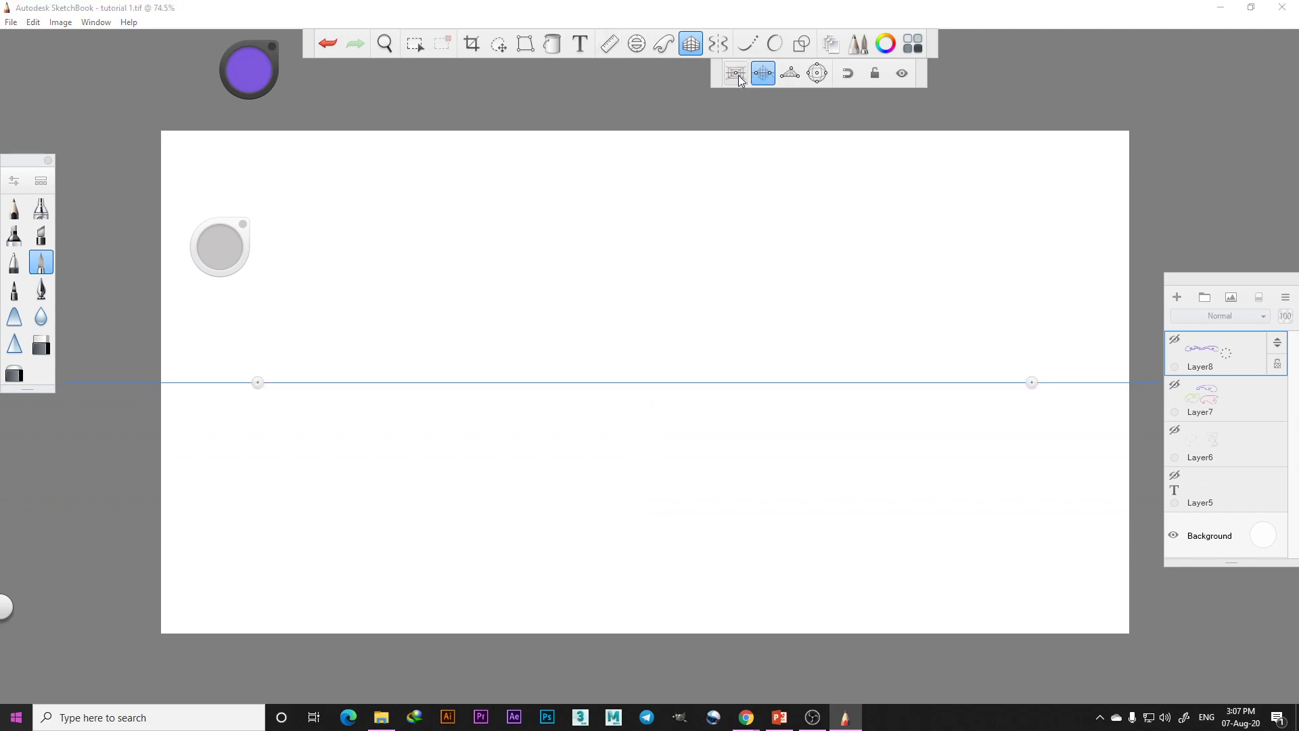
click(737, 75)
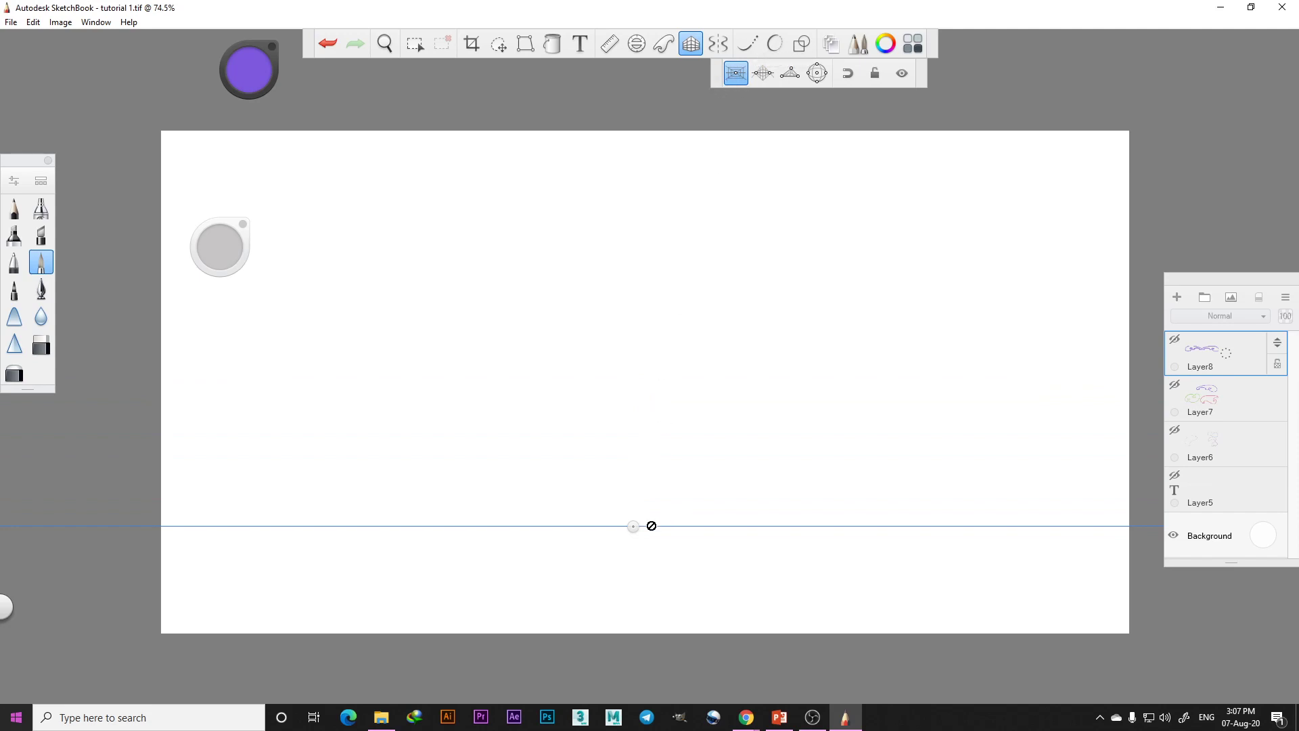
click(763, 73)
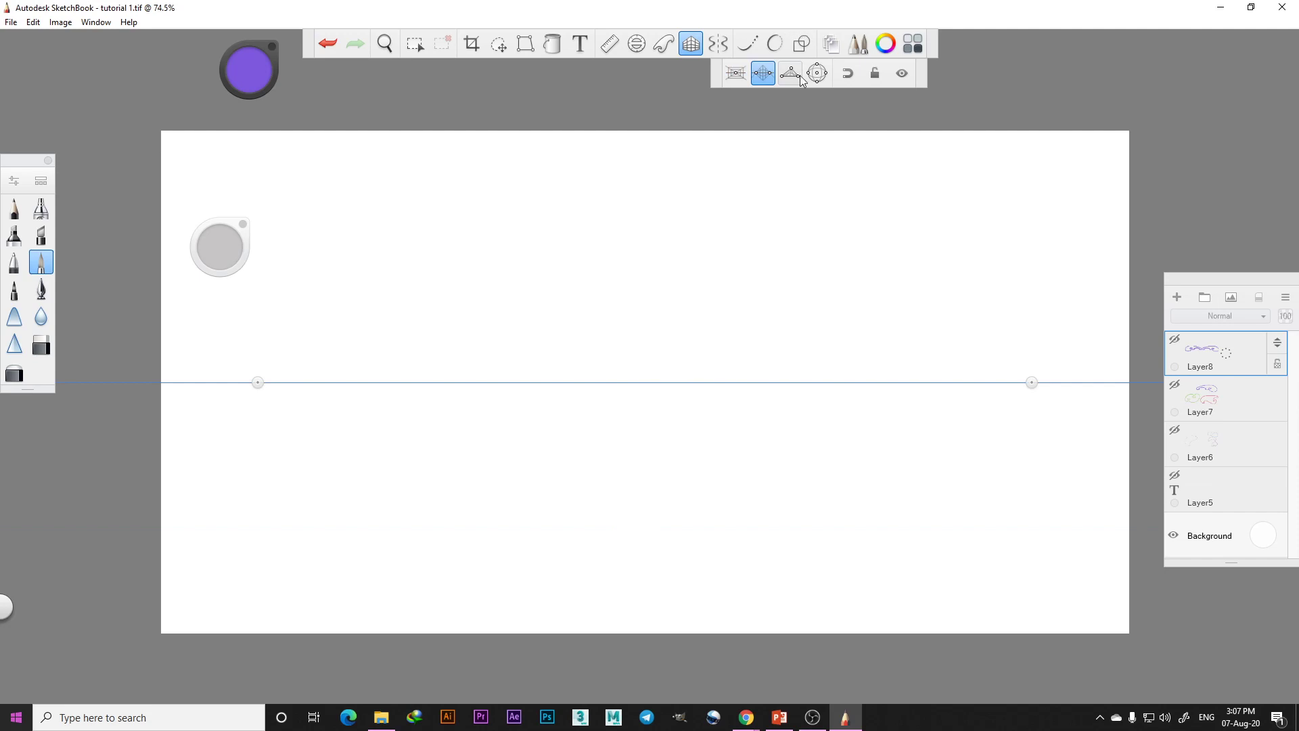
click(790, 74)
click(817, 73)
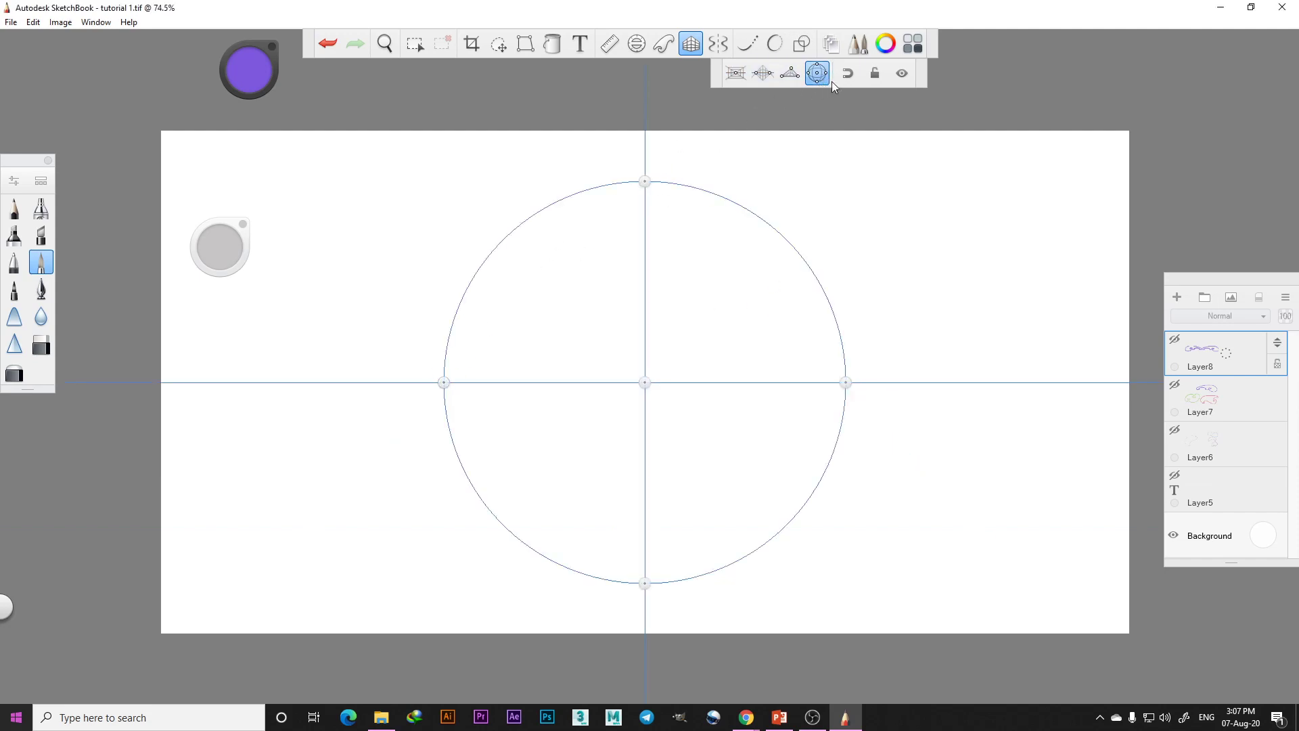
click(737, 73)
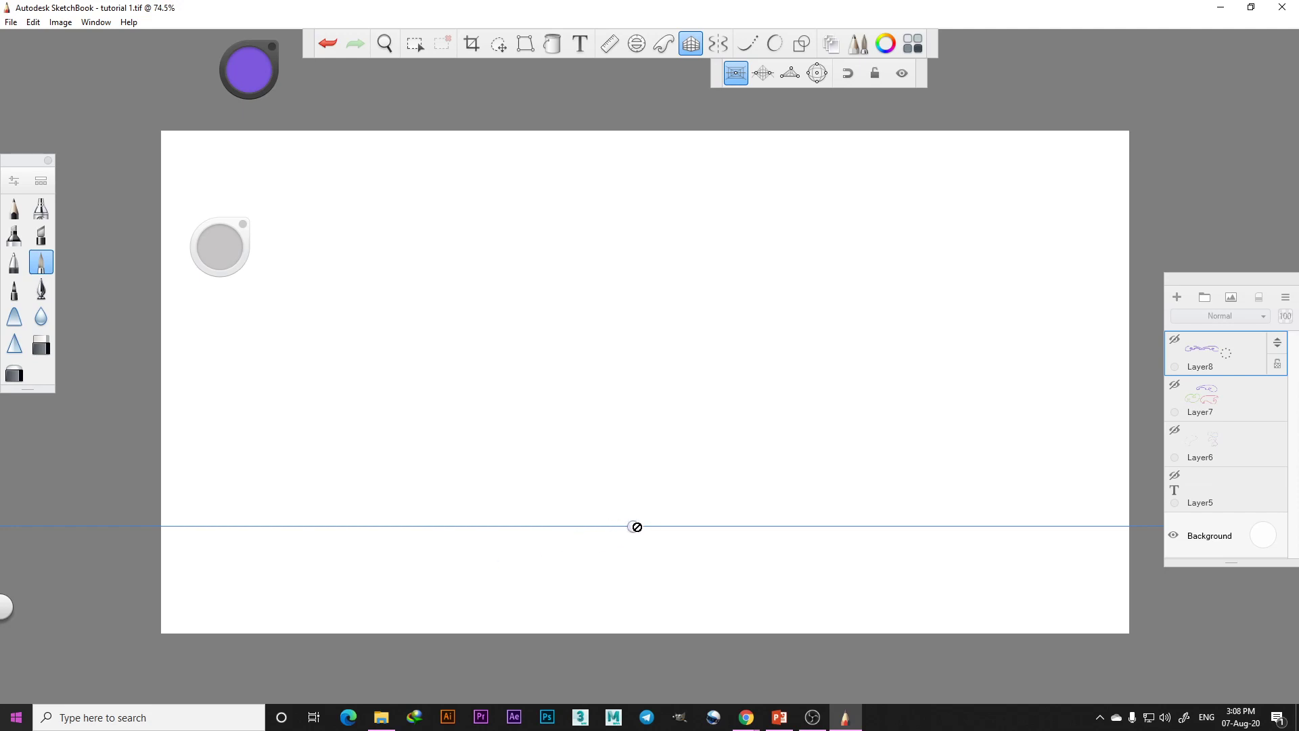
Add a new layer and delete the hidden layers Layer8, Layer7, Layer6 and Layer5
click(1180, 302)
click(1216, 406)
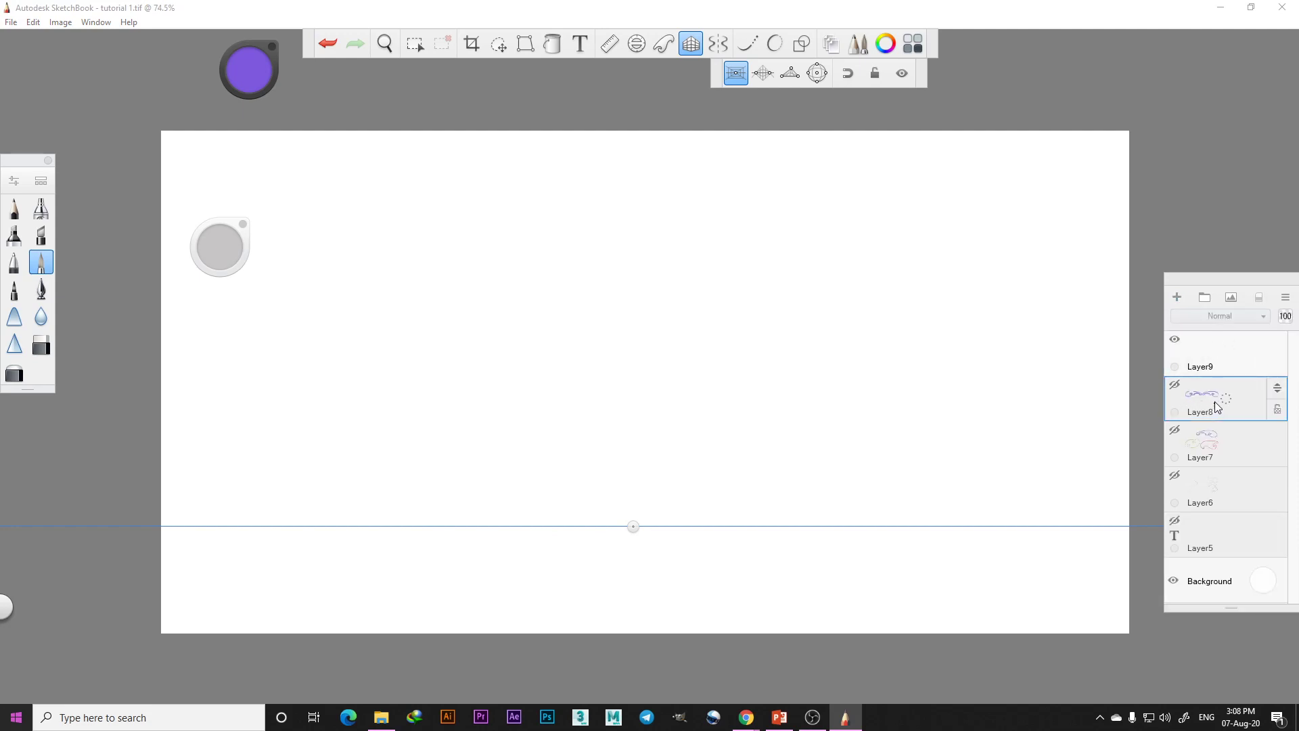
click(1284, 302)
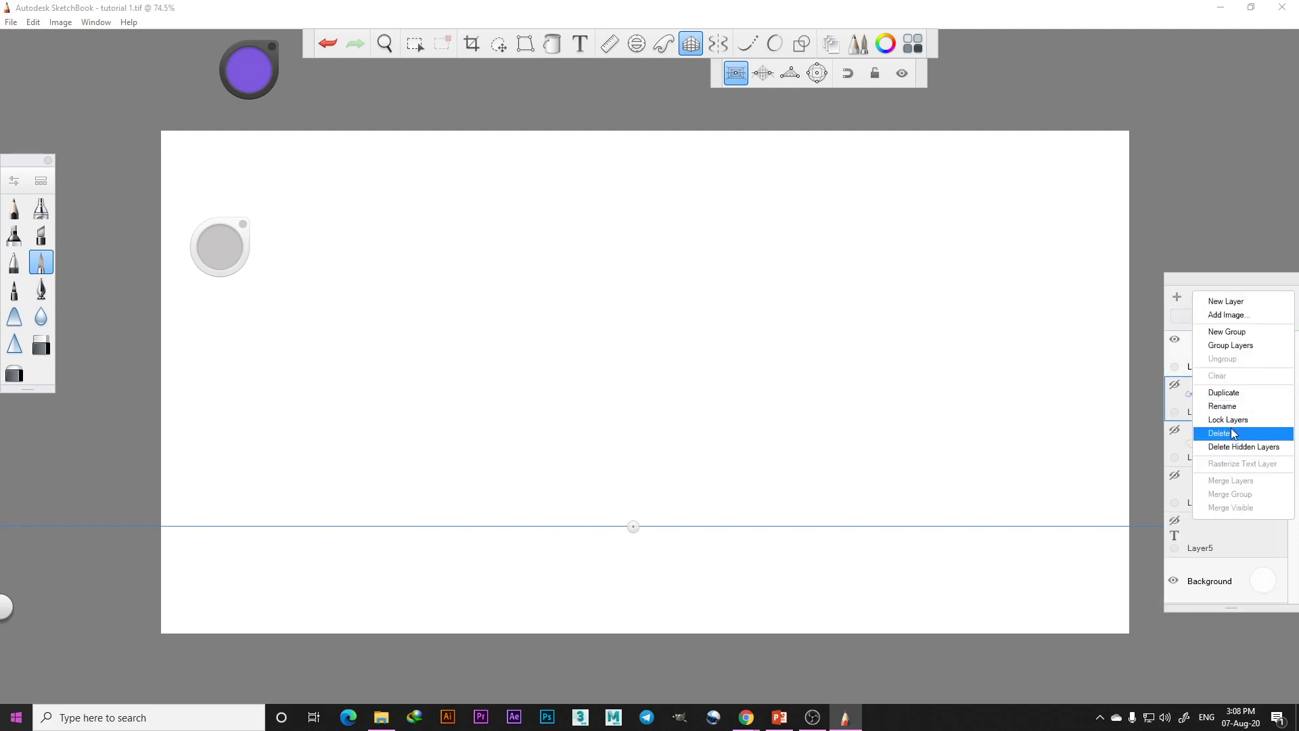
click(1253, 435)
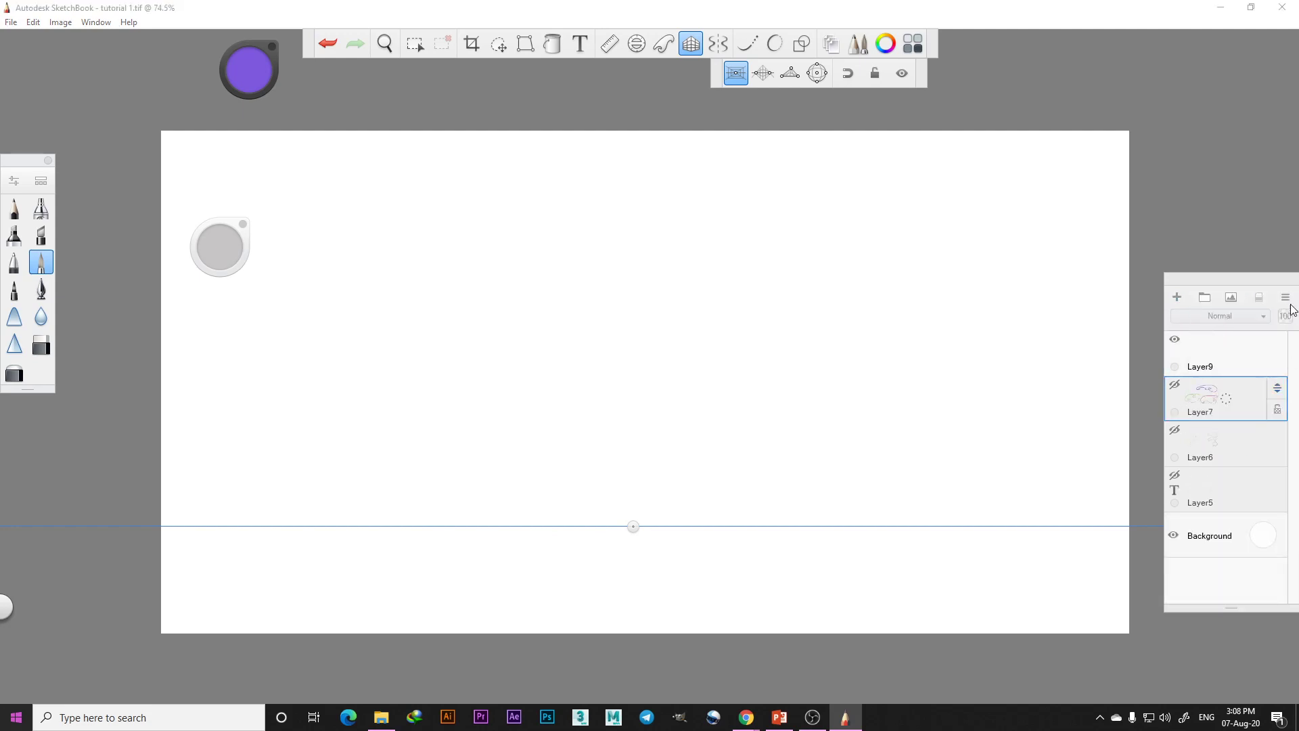
click(1286, 298)
click(1230, 430)
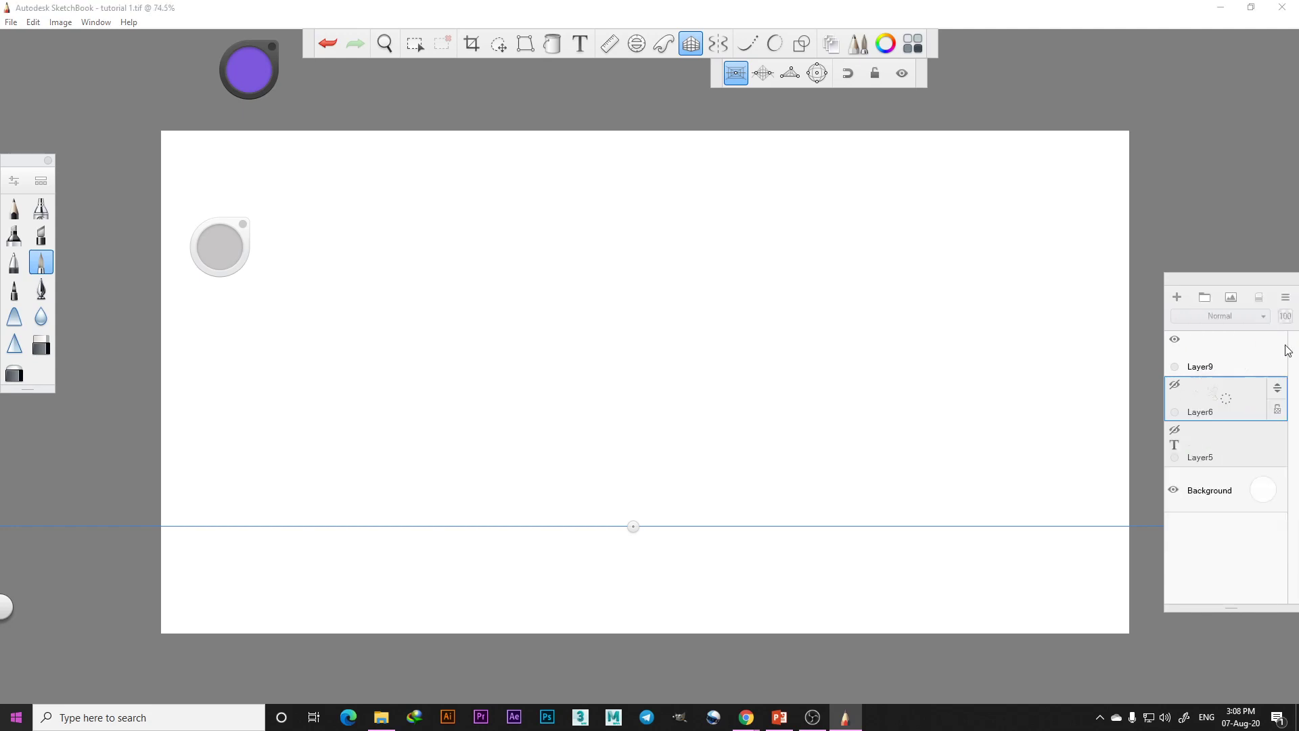
click(1285, 299)
click(1232, 432)
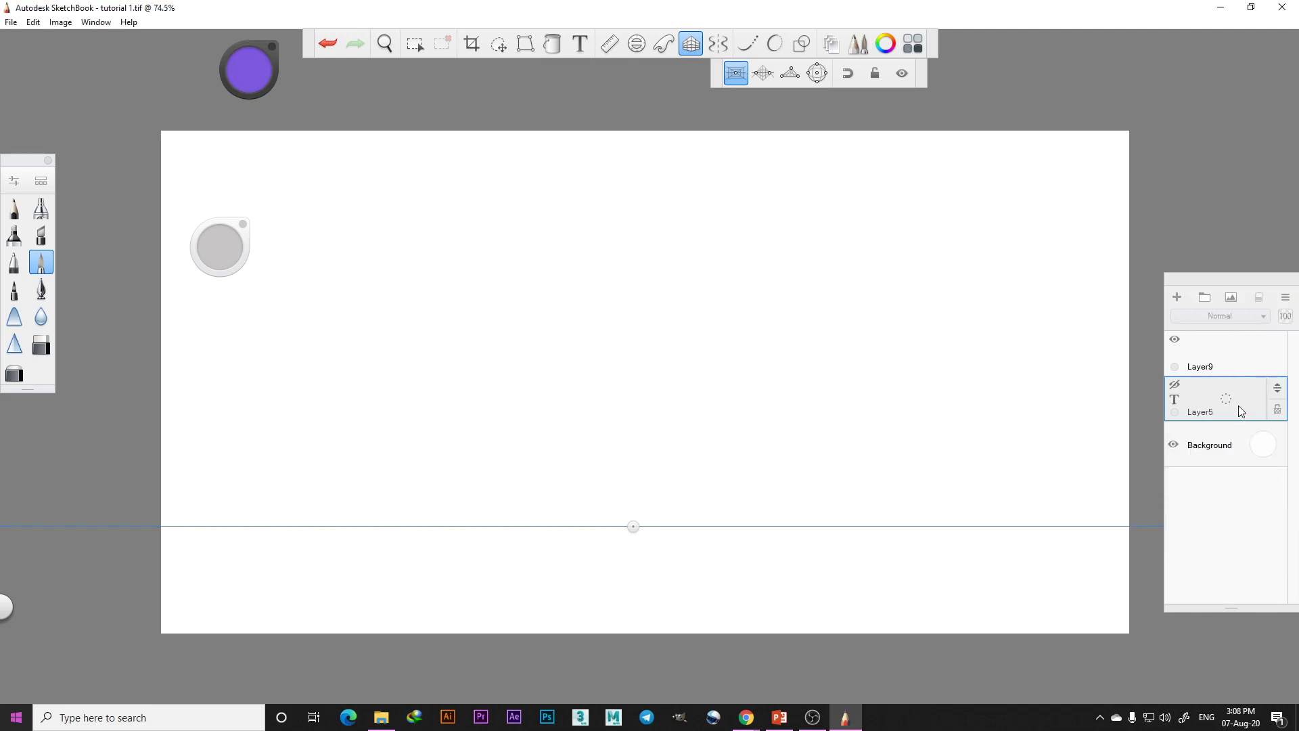
click(1286, 298)
click(1238, 427)
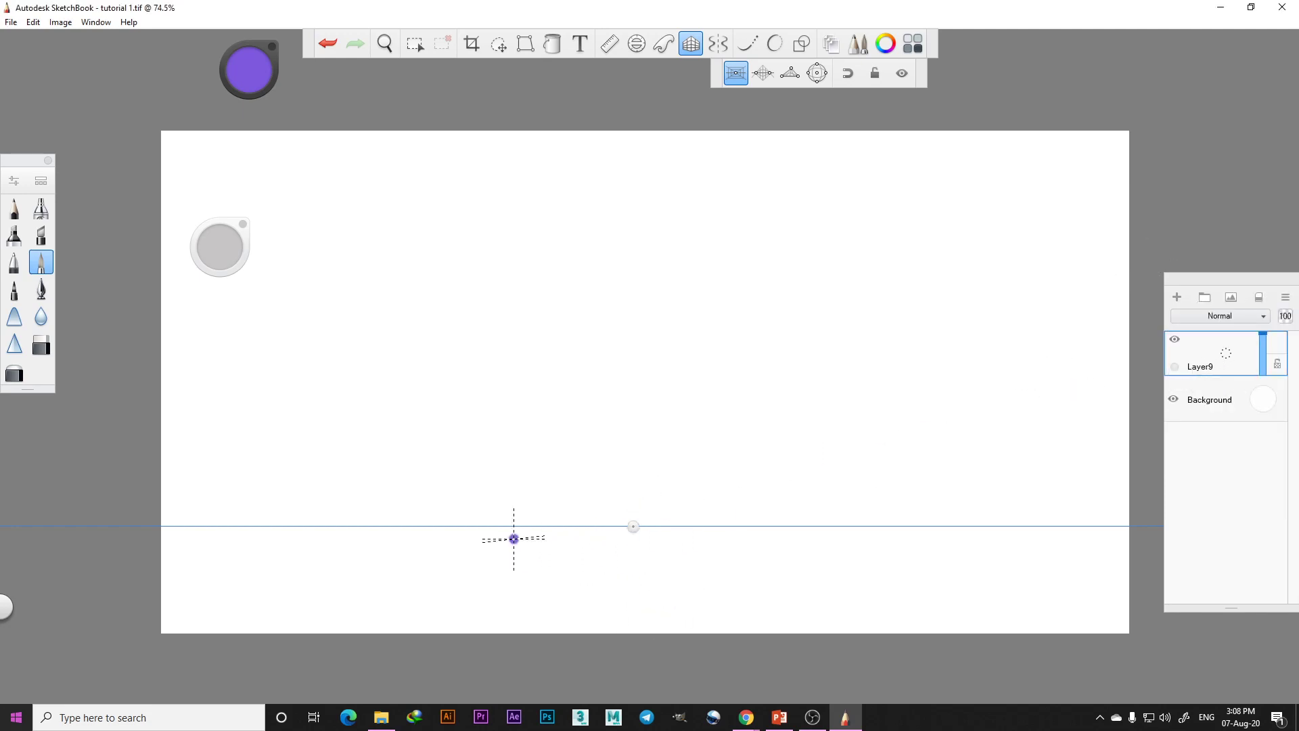
Paint purple horizontal, diagonal and vertical lines through the one-point guide's vanishing point on Layer9
drag(507, 526, 791, 527)
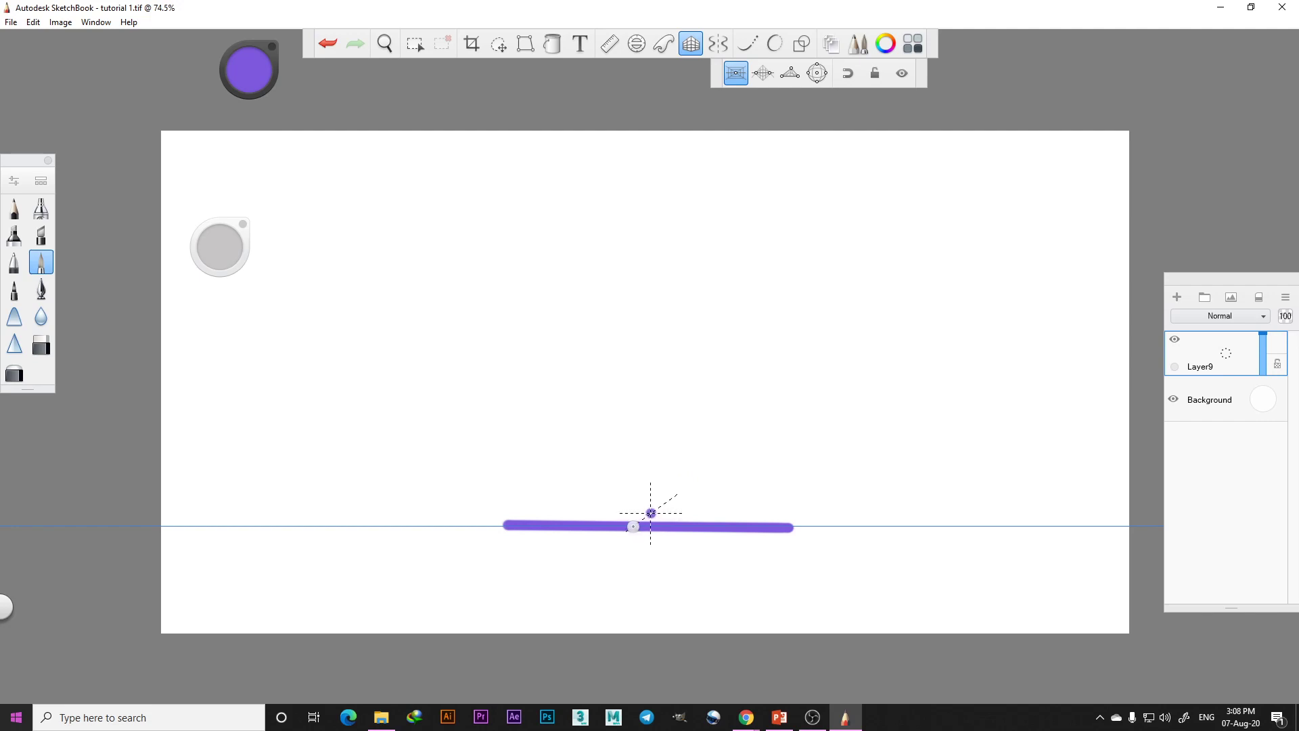
drag(651, 513, 791, 409)
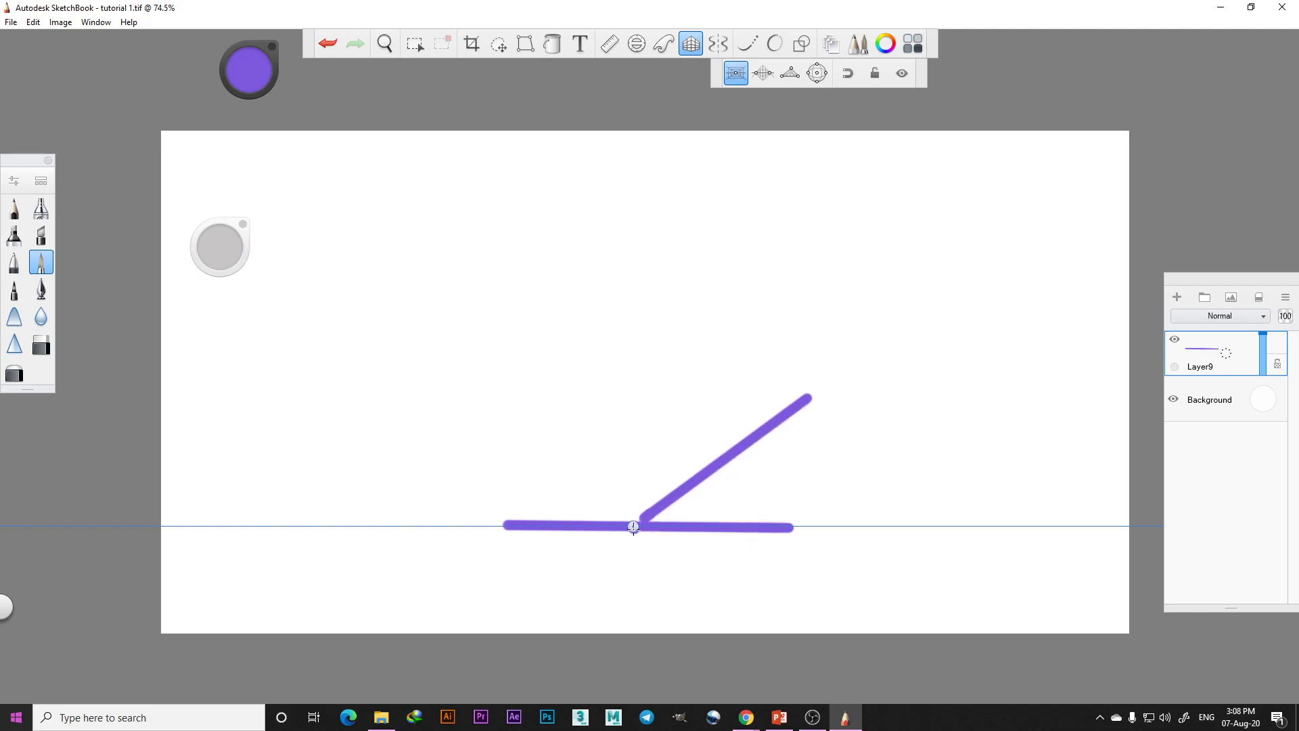
mouse_move(634, 526)
mouse_down()
mouse_move(669, 503)
mouse_move(543, 594)
mouse_up()
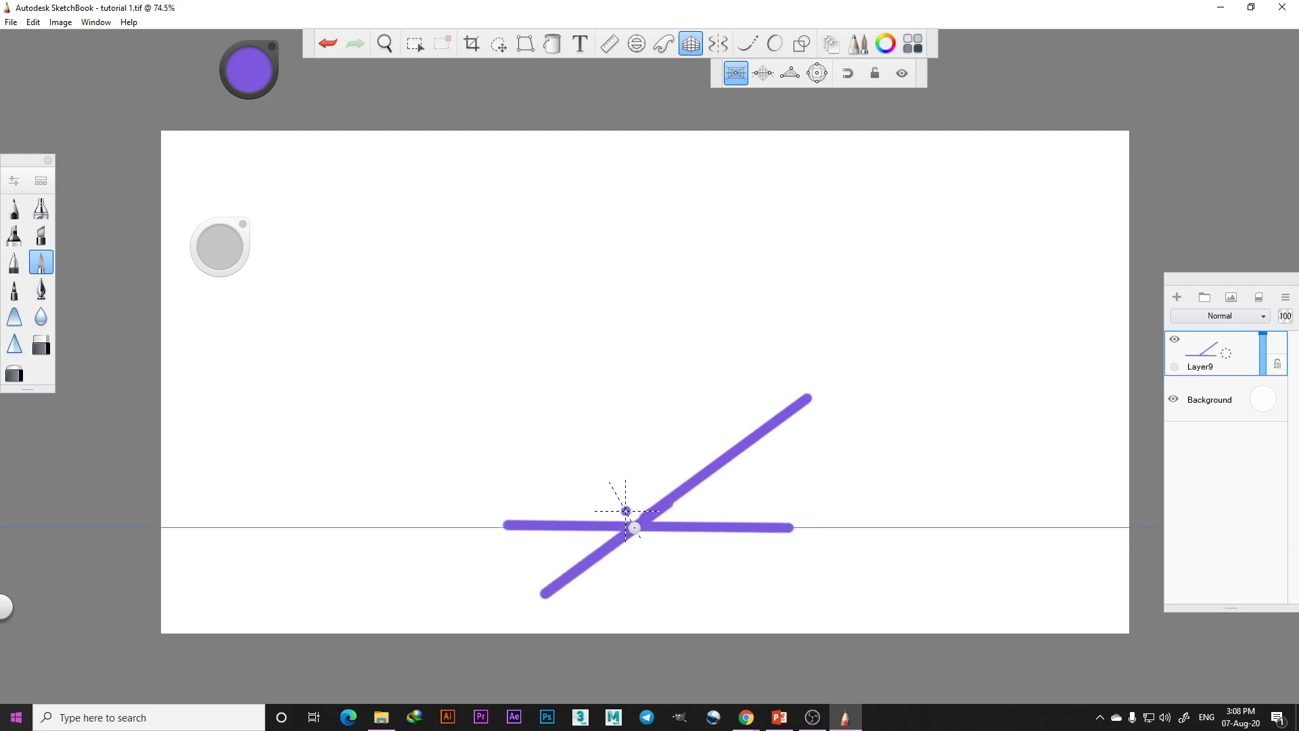
mouse_move(650, 501)
mouse_down()
mouse_move(619, 520)
mouse_move(632, 512)
mouse_move(529, 362)
mouse_move(665, 573)
mouse_up()
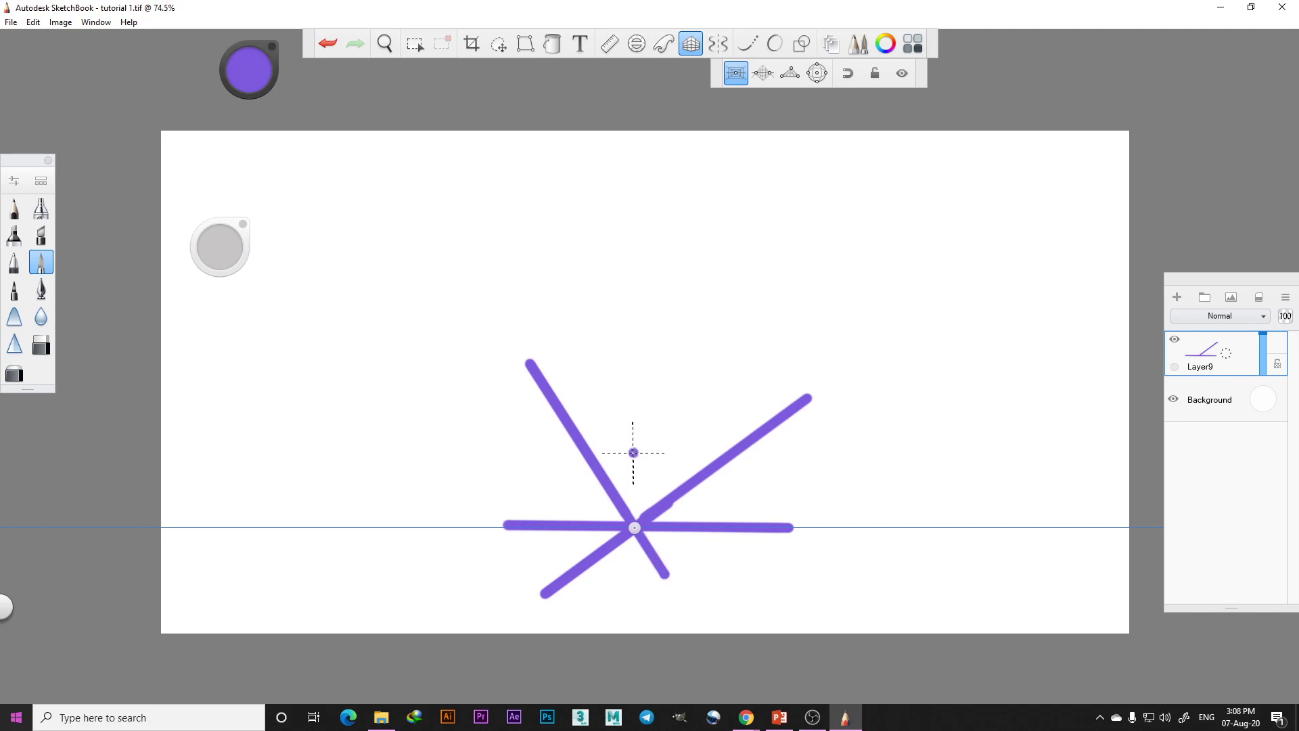
mouse_move(633, 452)
mouse_down()
mouse_move(633, 355)
mouse_move(633, 576)
mouse_up()
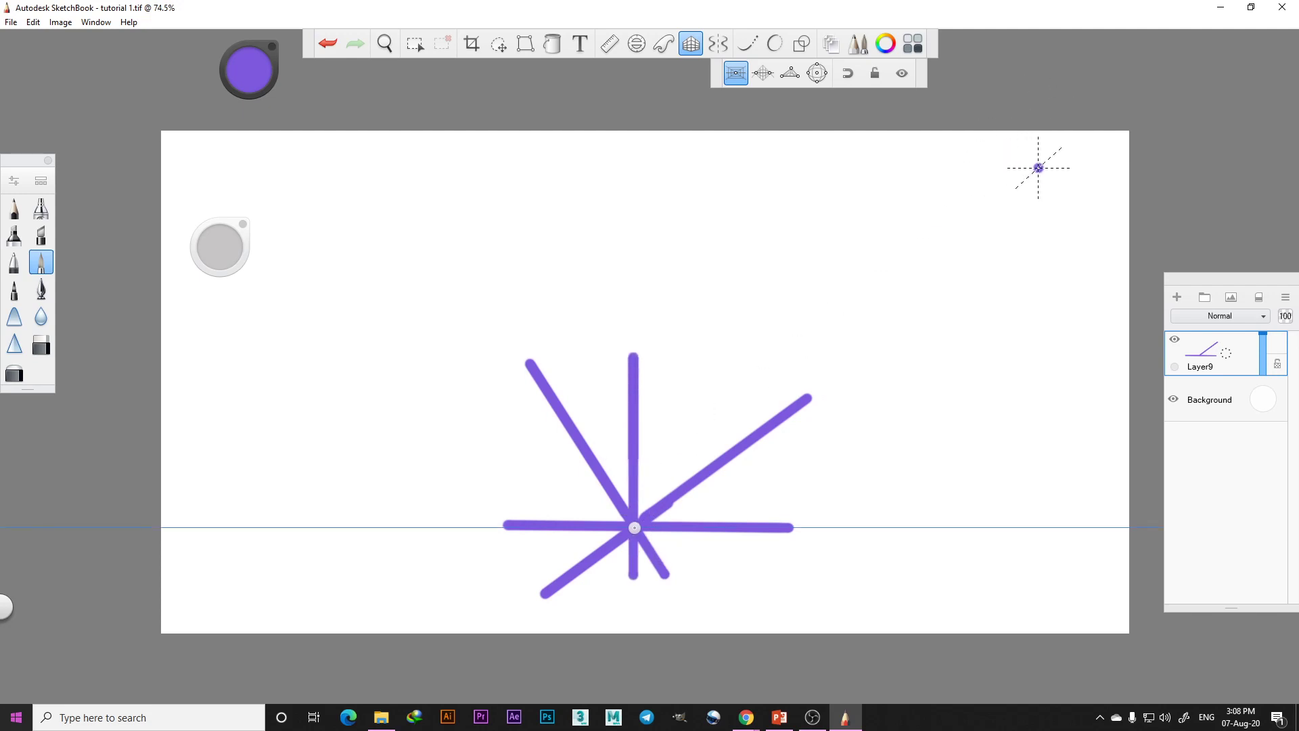
Paint longer purple rays from the upper part of the canvas through the vanishing point and out below it
drag(1038, 167, 707, 463)
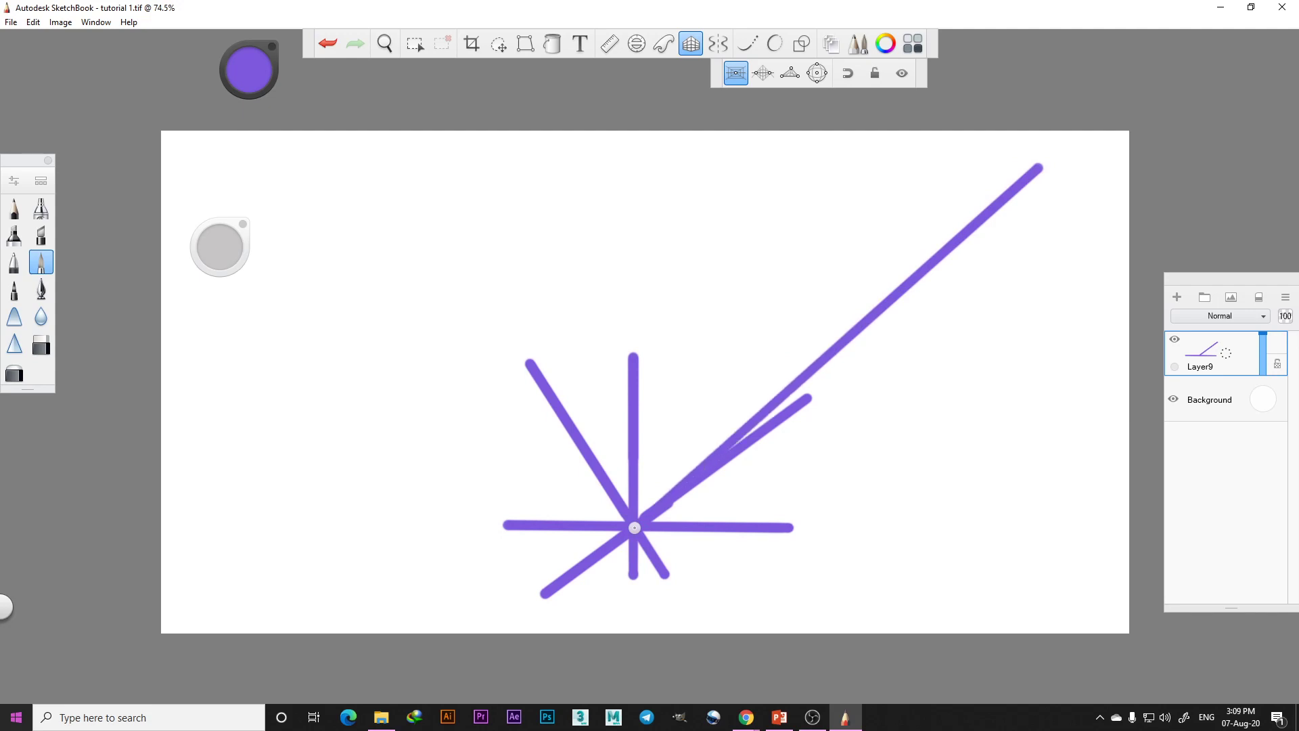
drag(634, 529, 528, 621)
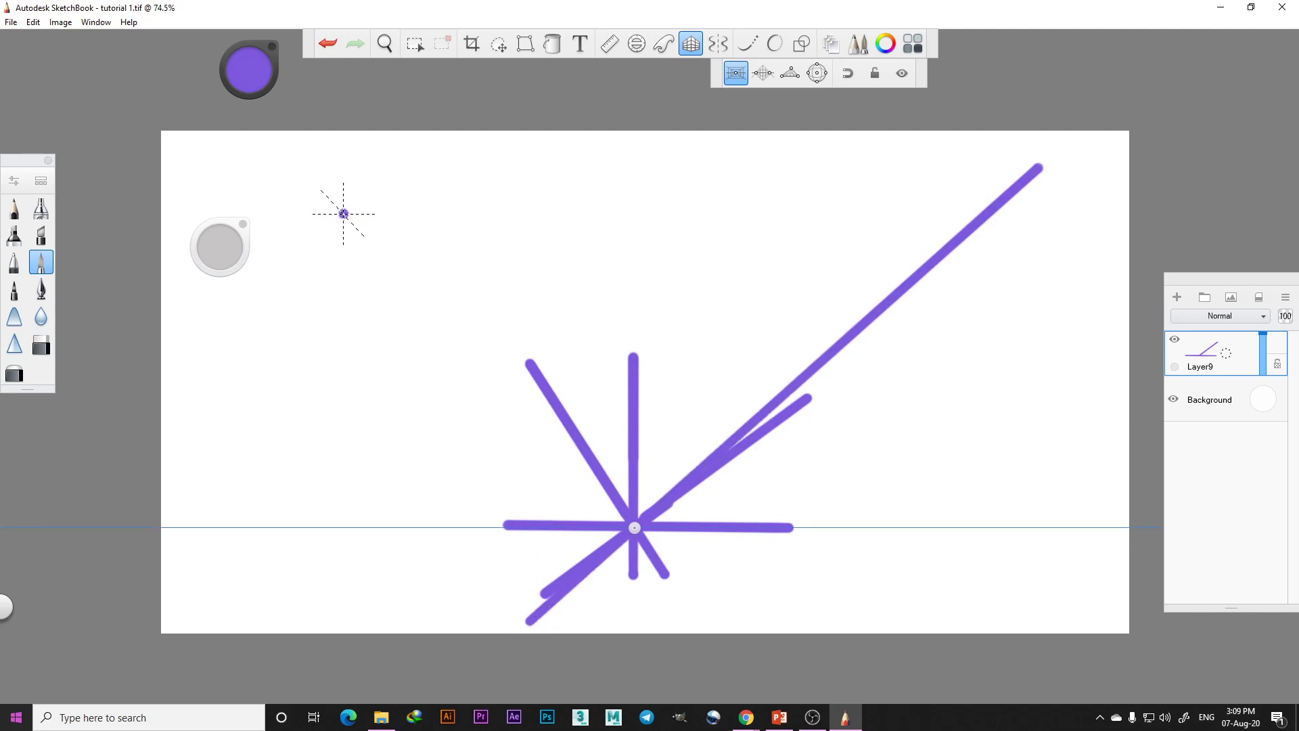
mouse_move(330, 198)
mouse_down()
mouse_move(690, 585)
mouse_move(699, 612)
mouse_up()
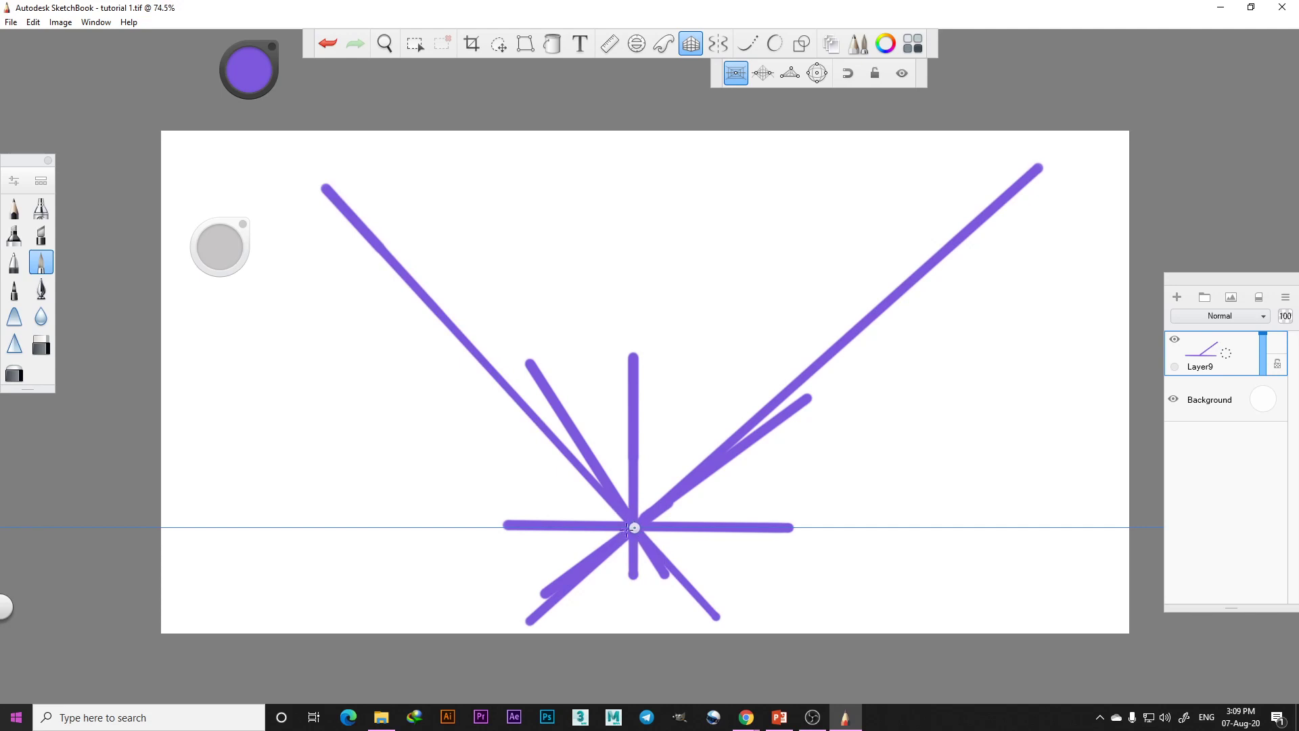
drag(801, 211, 593, 602)
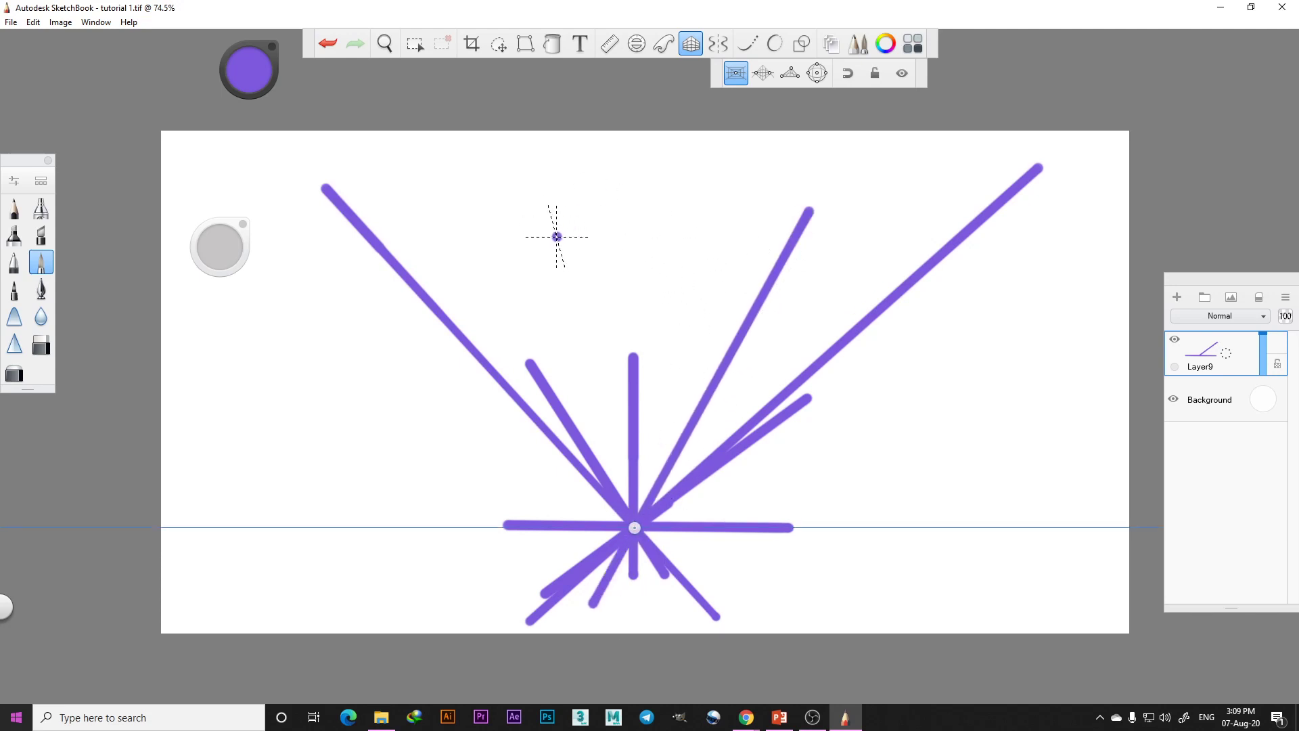
drag(556, 224, 654, 603)
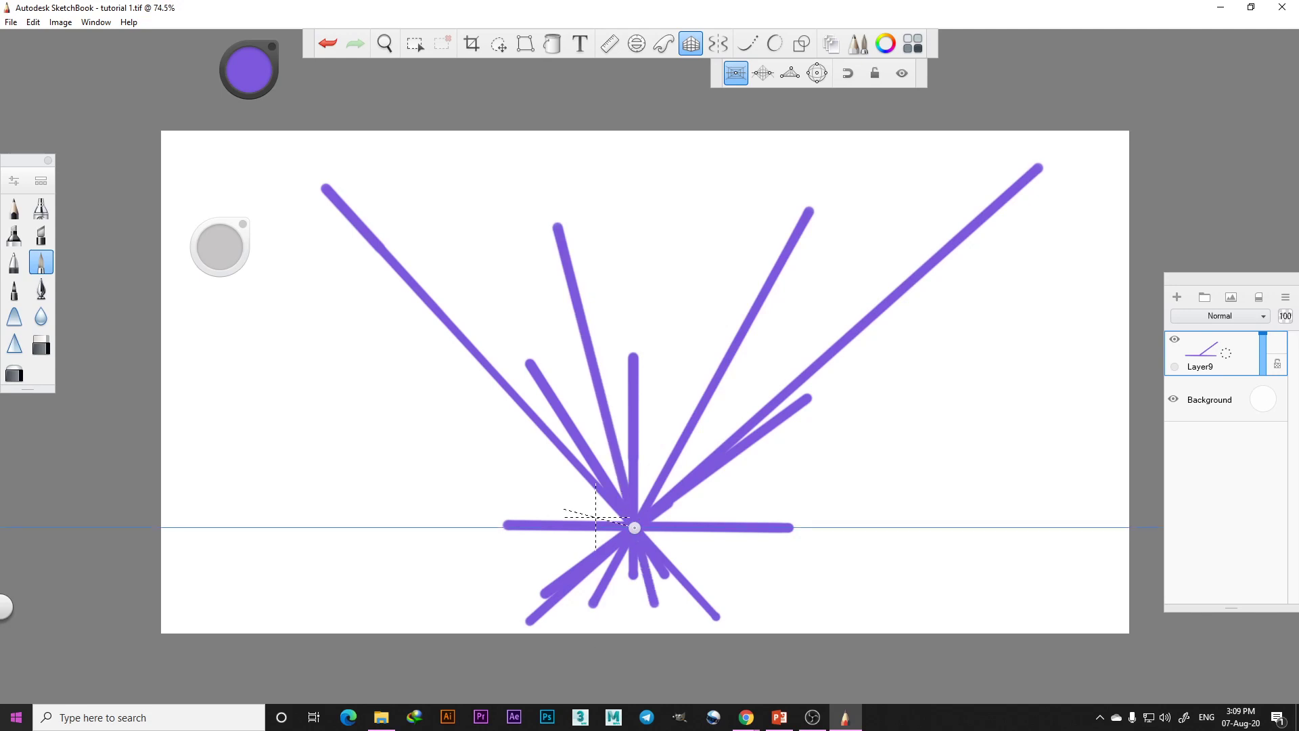
Hide Layer9 with the one-point perspective rays
click(1175, 340)
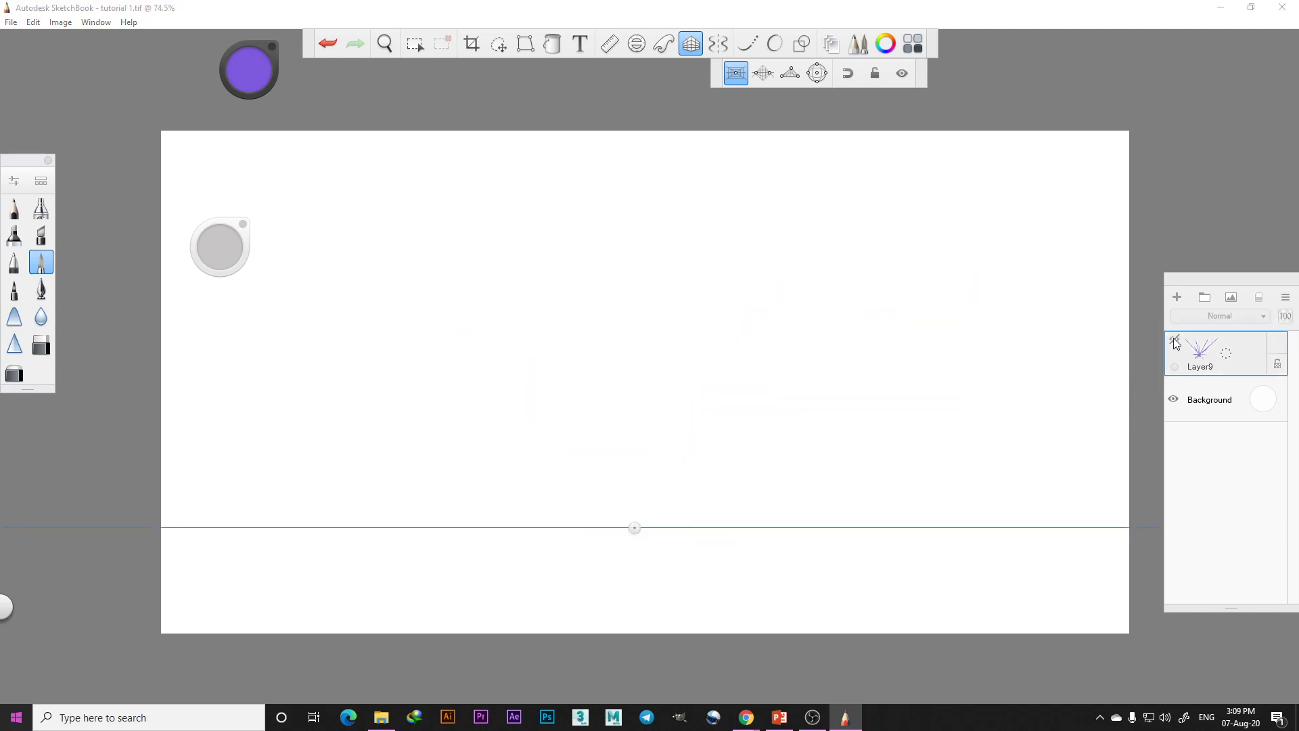
click(1175, 339)
click(1175, 340)
Turn on the two-point perspective guide, add a new layer, and raise both vanishing points level near the canvas's upper edge
click(763, 73)
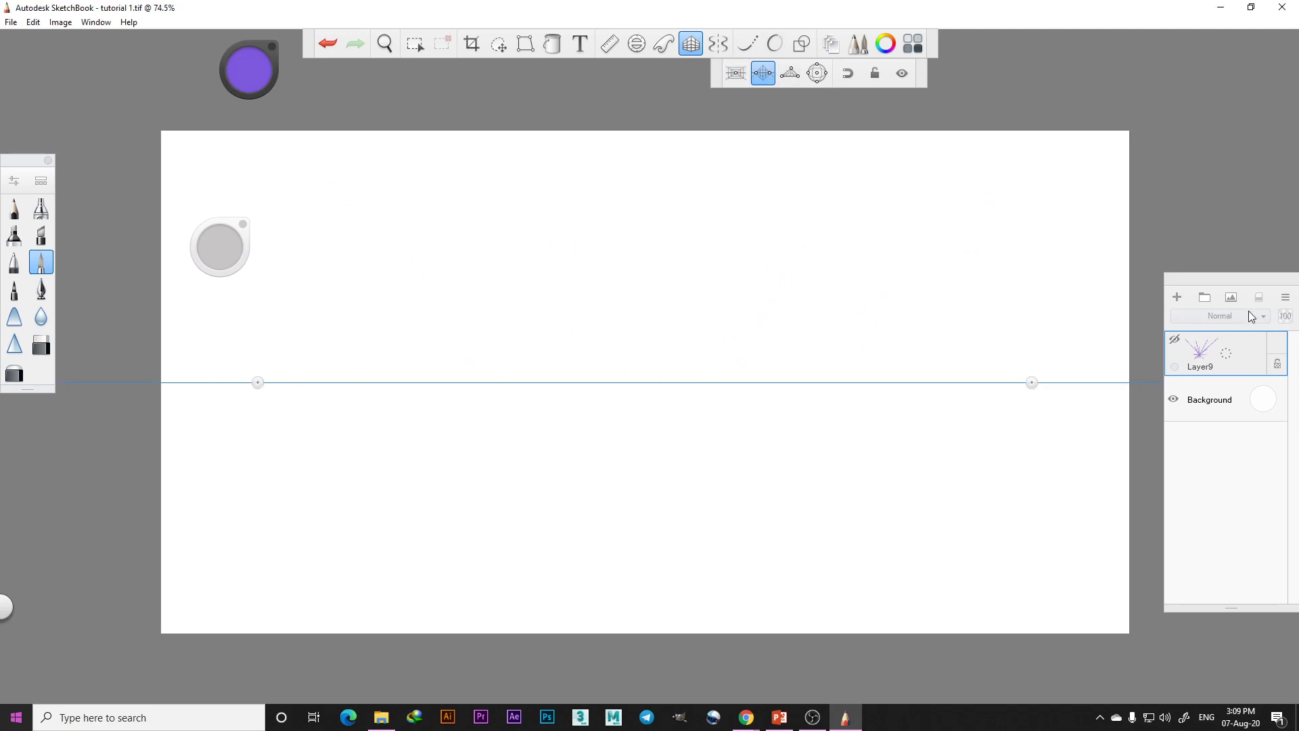
click(1177, 297)
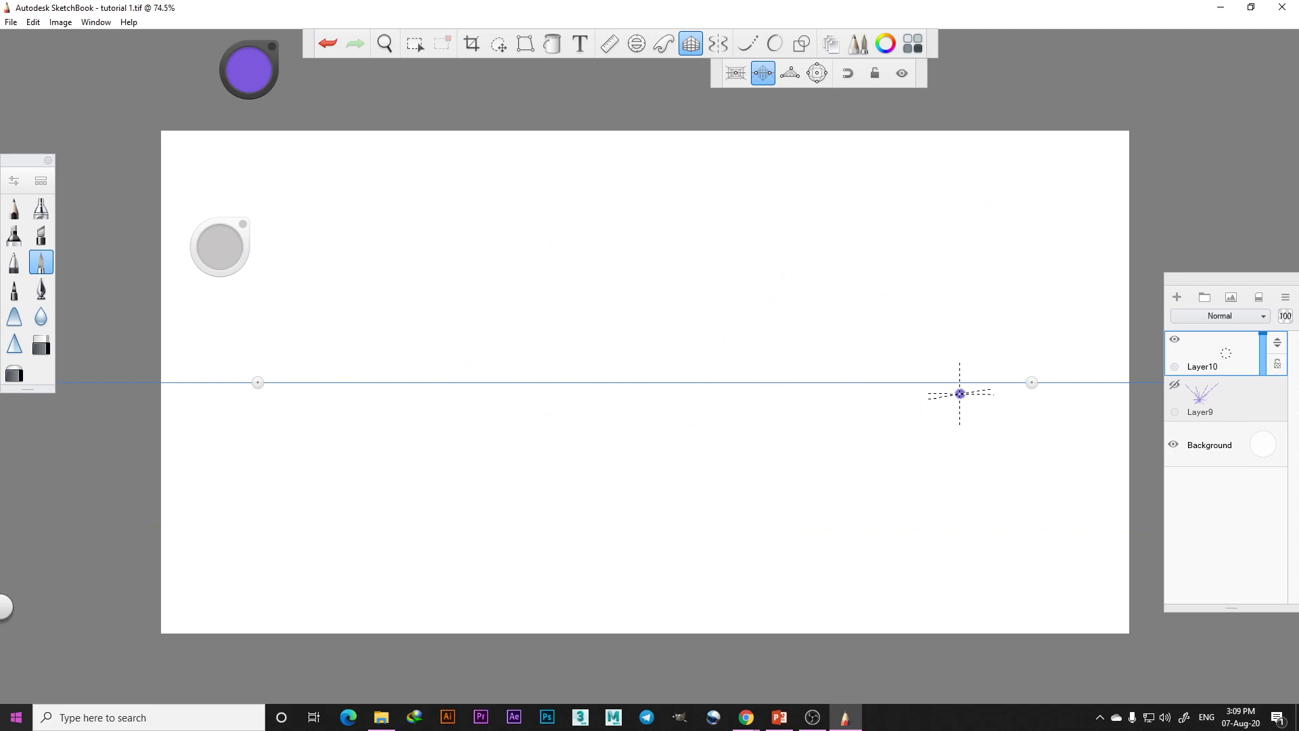
drag(1031, 382, 1058, 197)
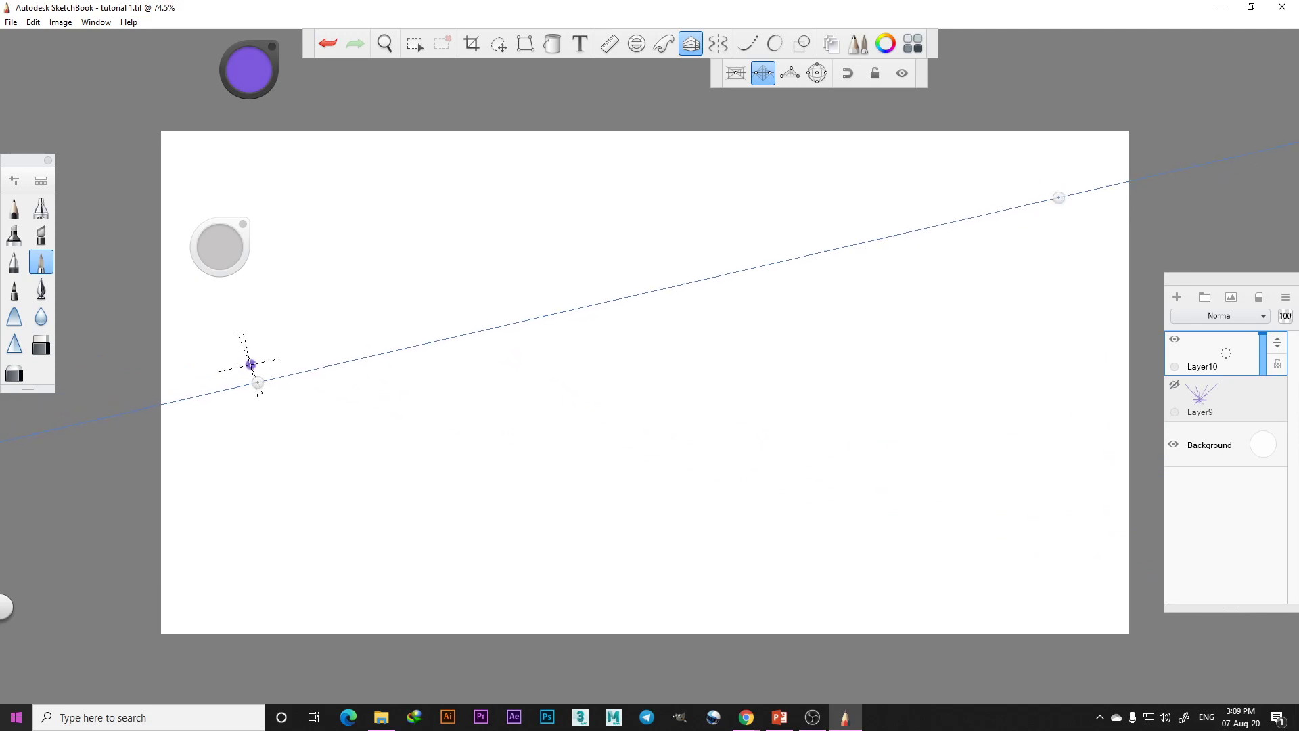
drag(263, 376, 296, 198)
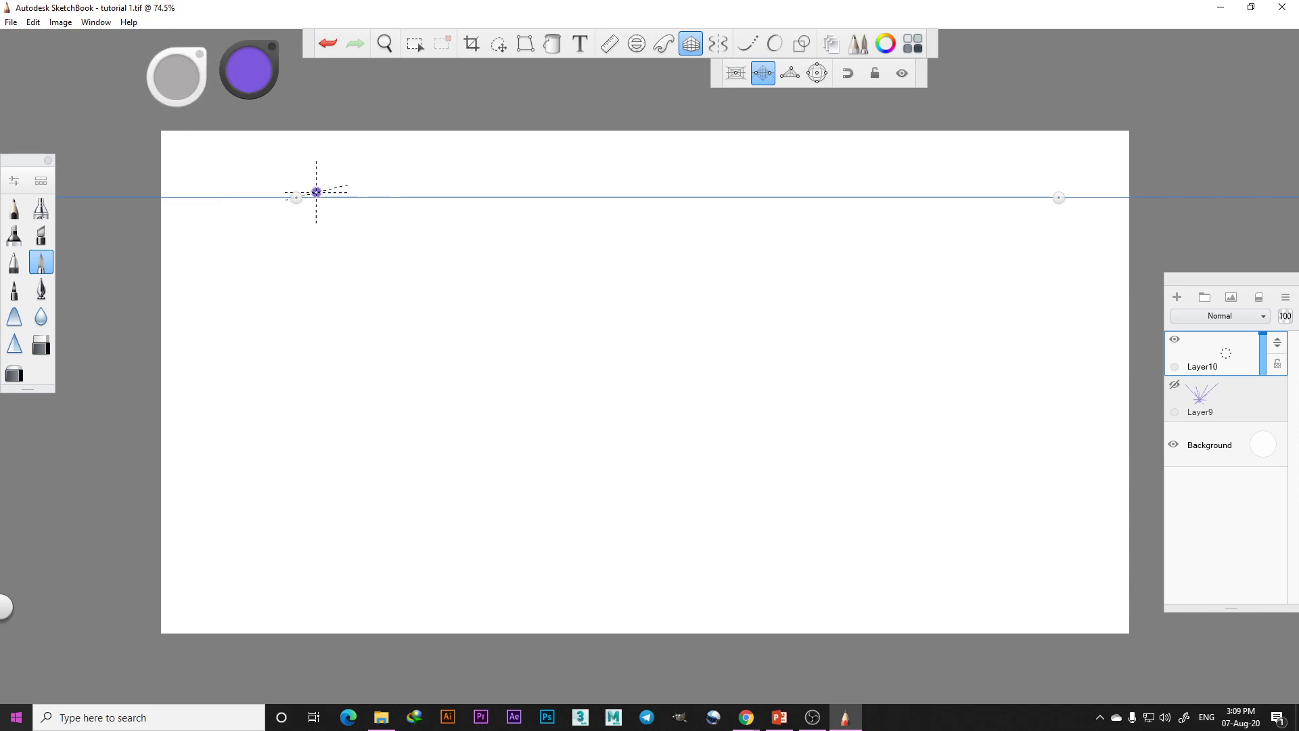
Paint two crossing purple lines from each of the two vanishing points, plus a vertical line down from their intersection on the right half
drag(266, 194, 1046, 306)
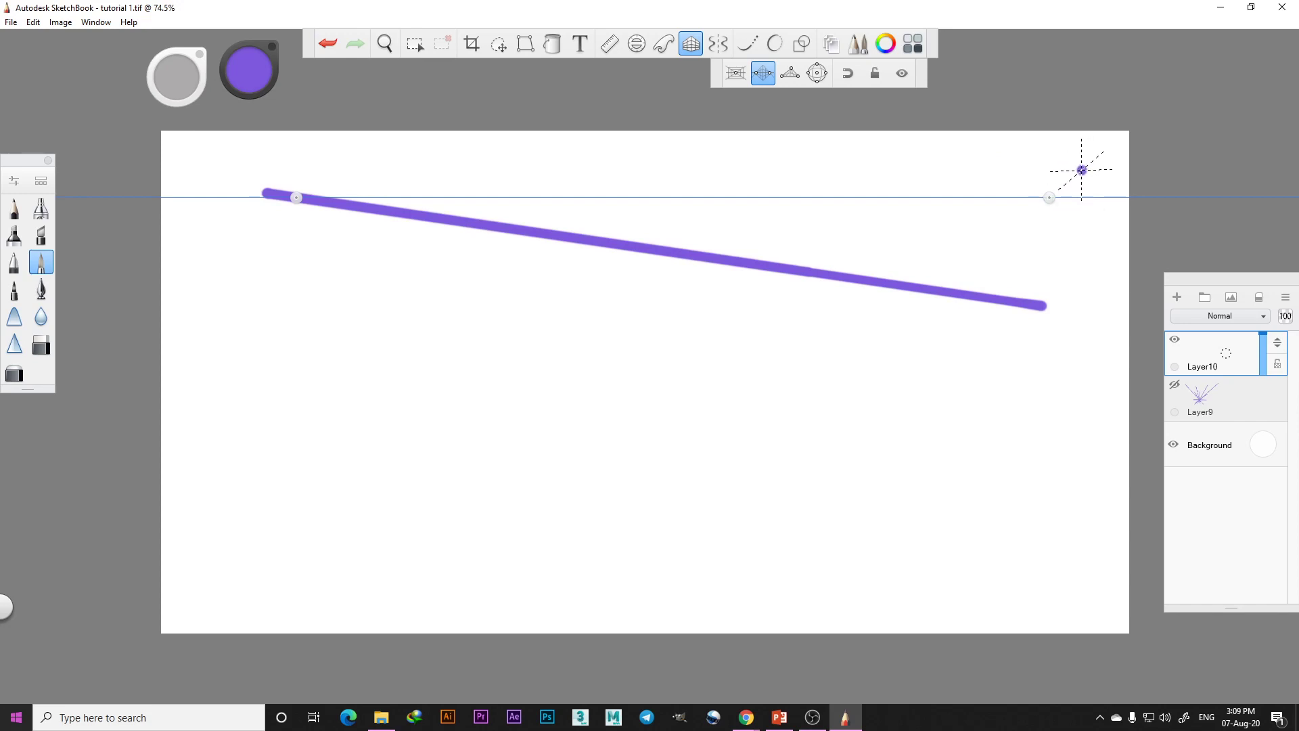
drag(1082, 170, 574, 596)
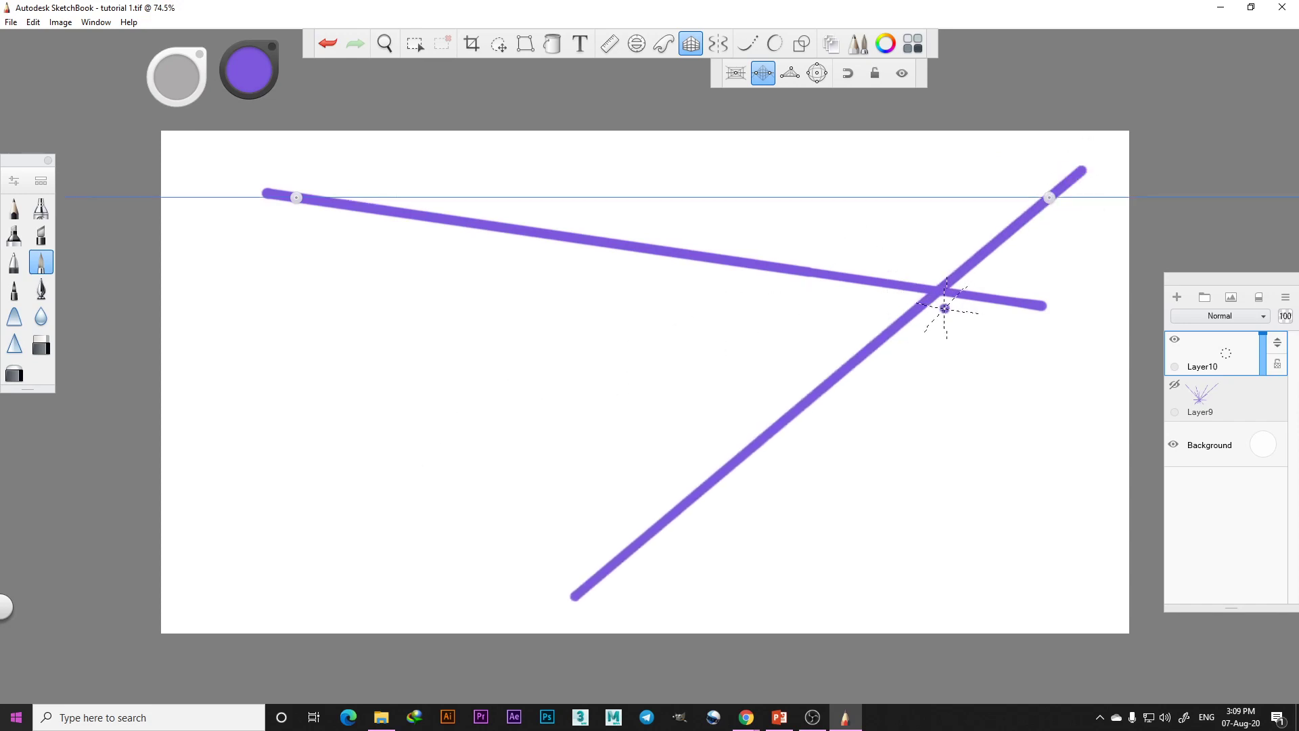
drag(942, 293, 942, 597)
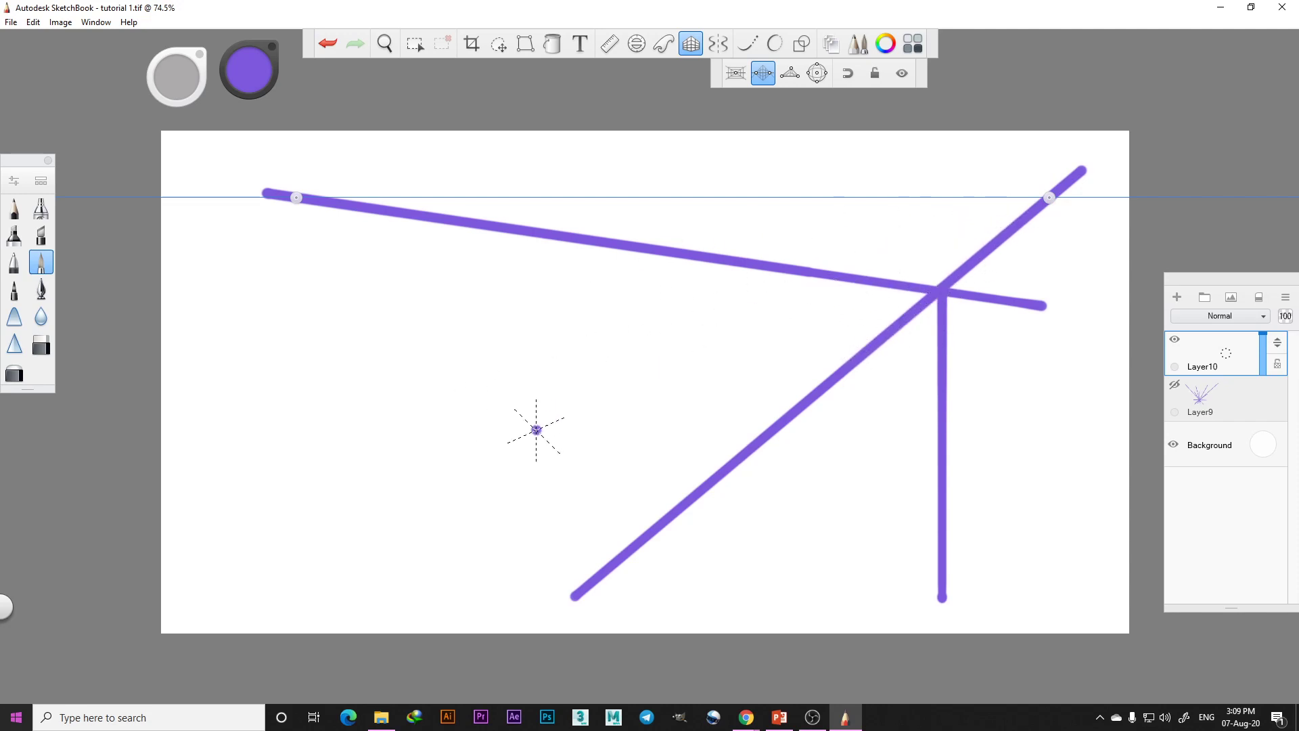
drag(533, 464, 1059, 193)
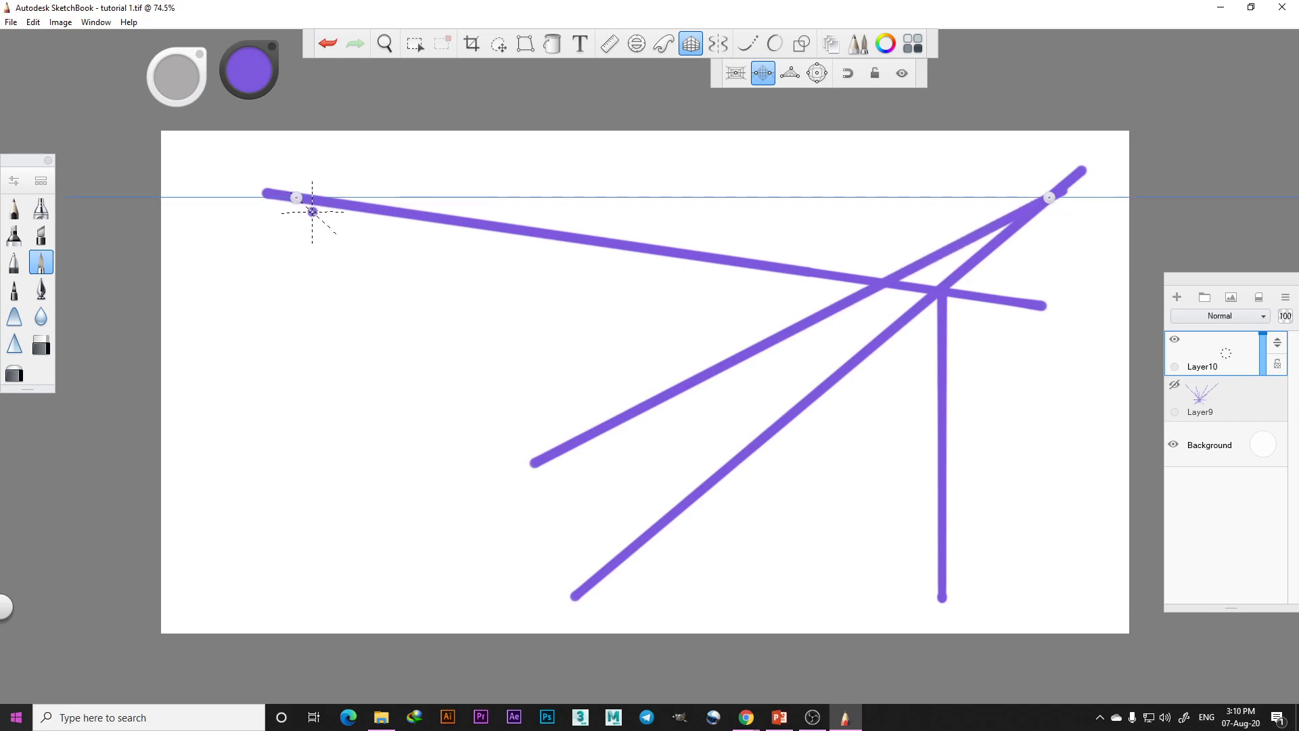
mouse_move(312, 209)
mouse_down()
mouse_move(436, 301)
mouse_move(259, 169)
mouse_move(830, 612)
mouse_up()
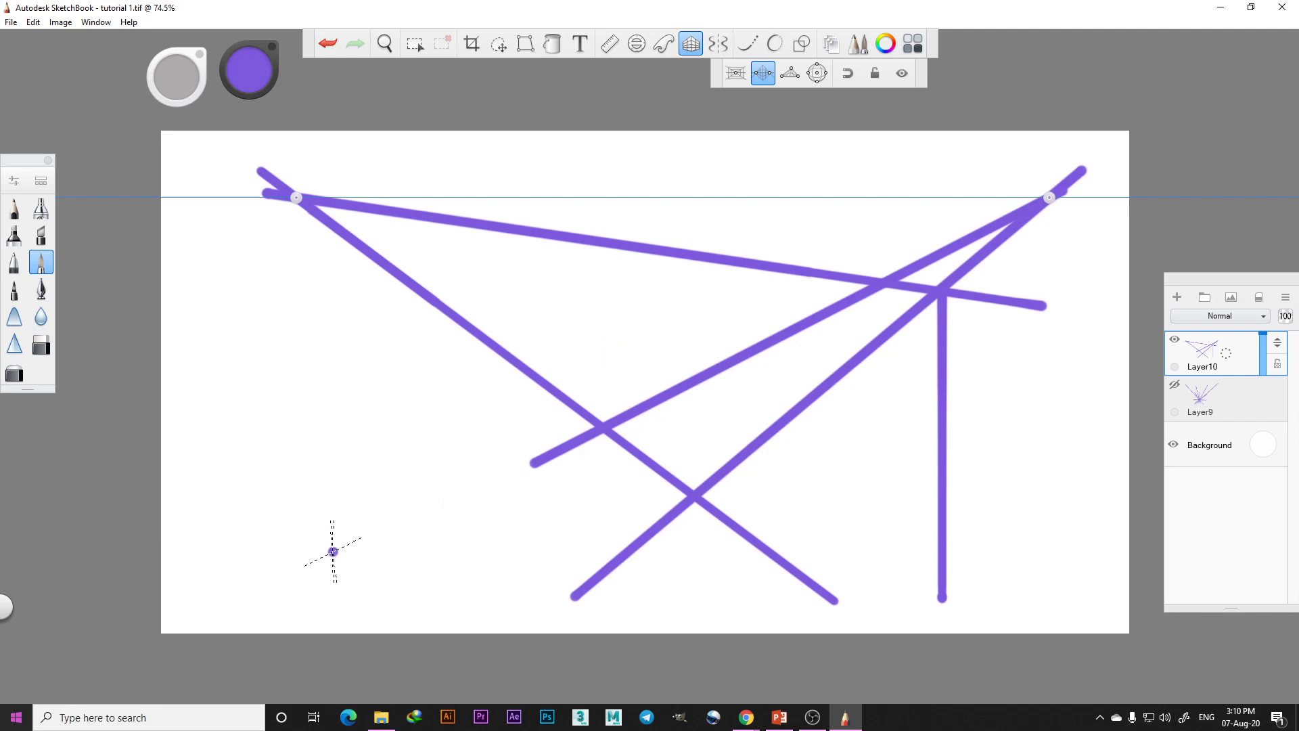
Paint one more purple line from the canvas's lower left toward the right vanishing point, overlapping the existing line
mouse_move(310, 569)
mouse_down()
mouse_move(557, 452)
mouse_move(653, 390)
mouse_up()
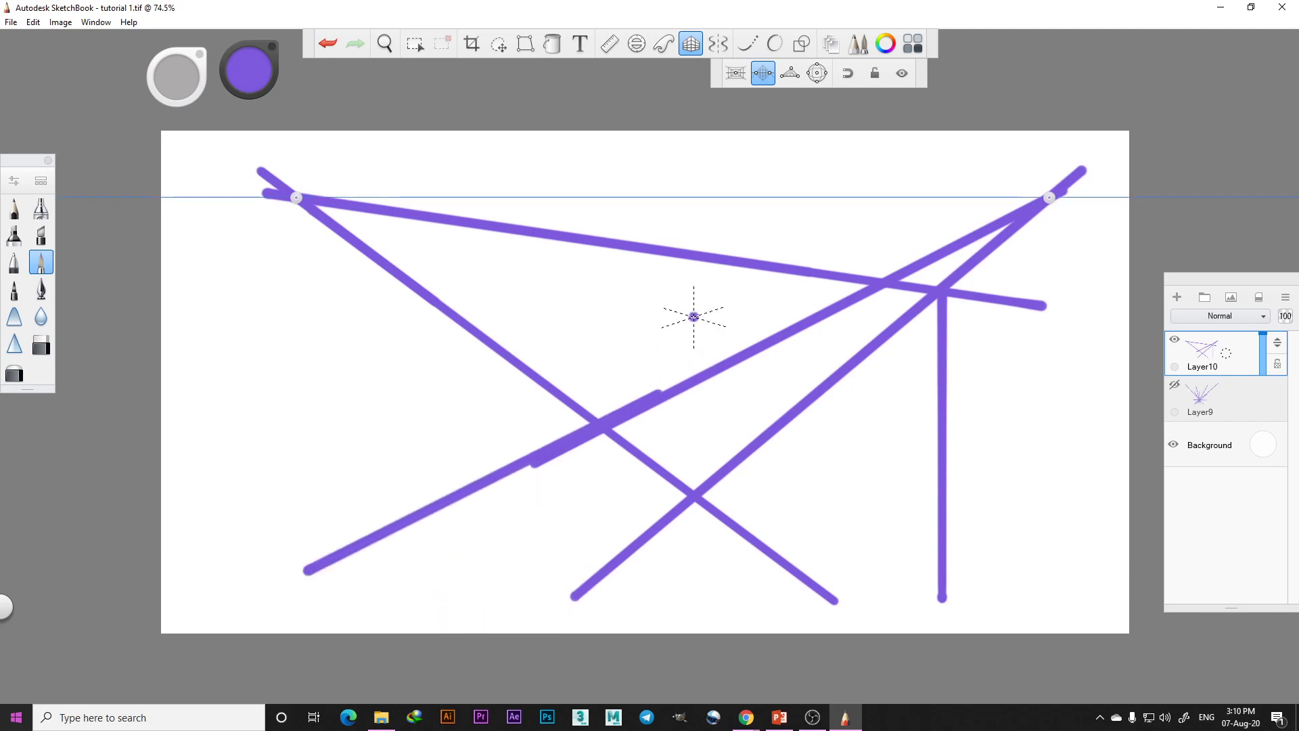
Switch to the three-point perspective guide, hide Layer10 and add a new layer
click(789, 73)
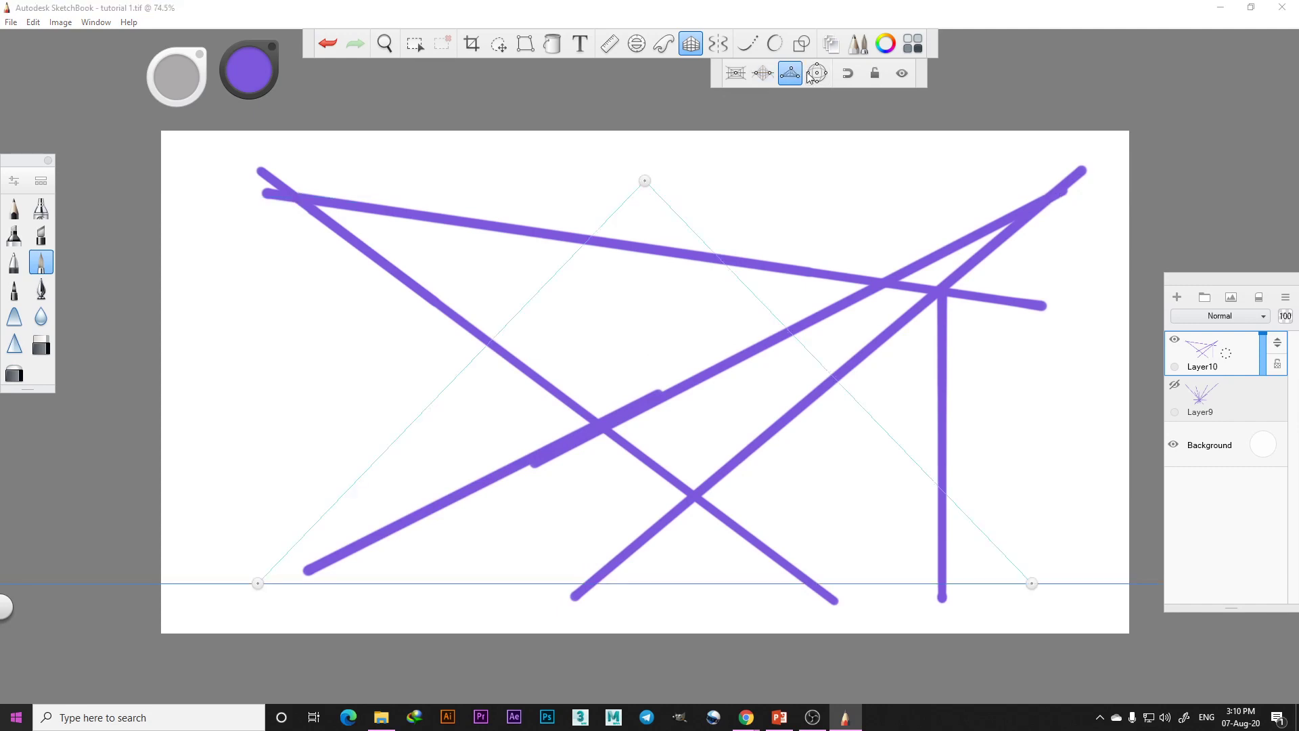
click(1175, 339)
click(1177, 297)
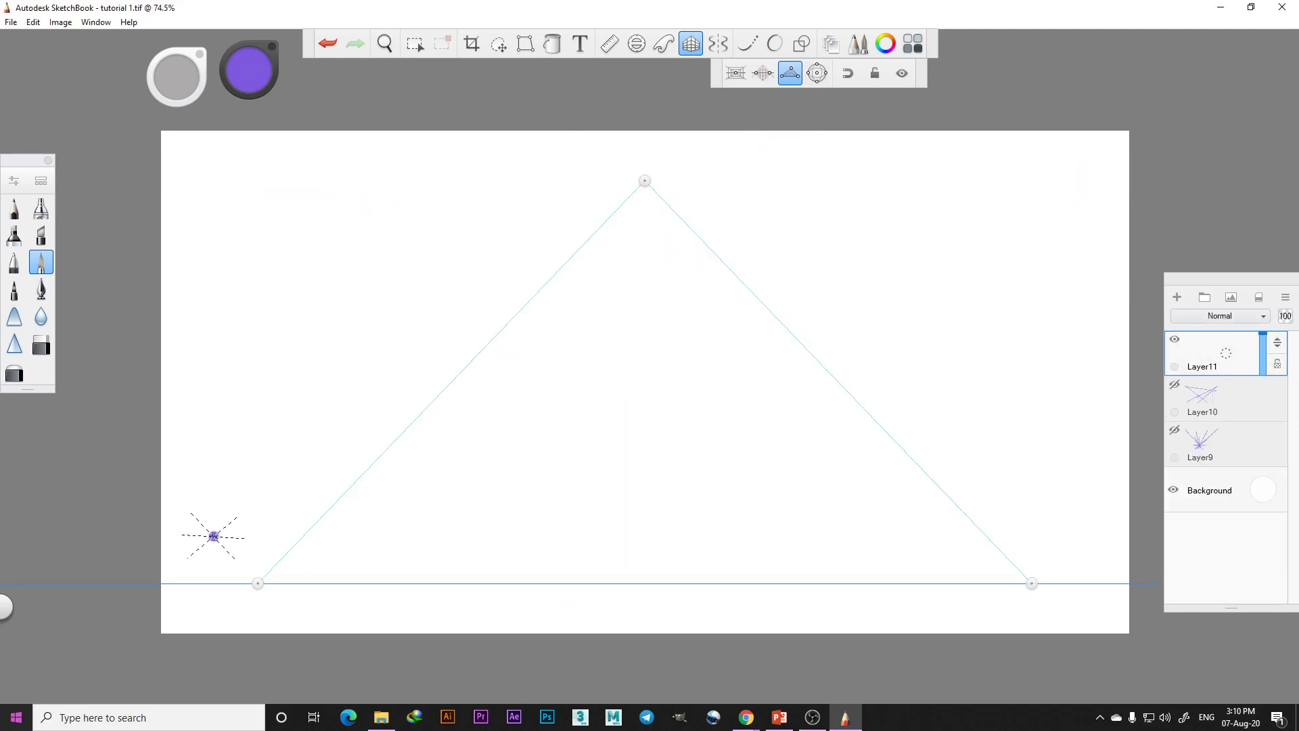
Paint purple lines along the triangle's three sides, plus one line from each vanishing point across its interior
drag(216, 583, 1137, 577)
mouse_move(230, 604)
mouse_down()
mouse_move(623, 203)
mouse_move(695, 221)
mouse_up()
drag(603, 159, 1089, 636)
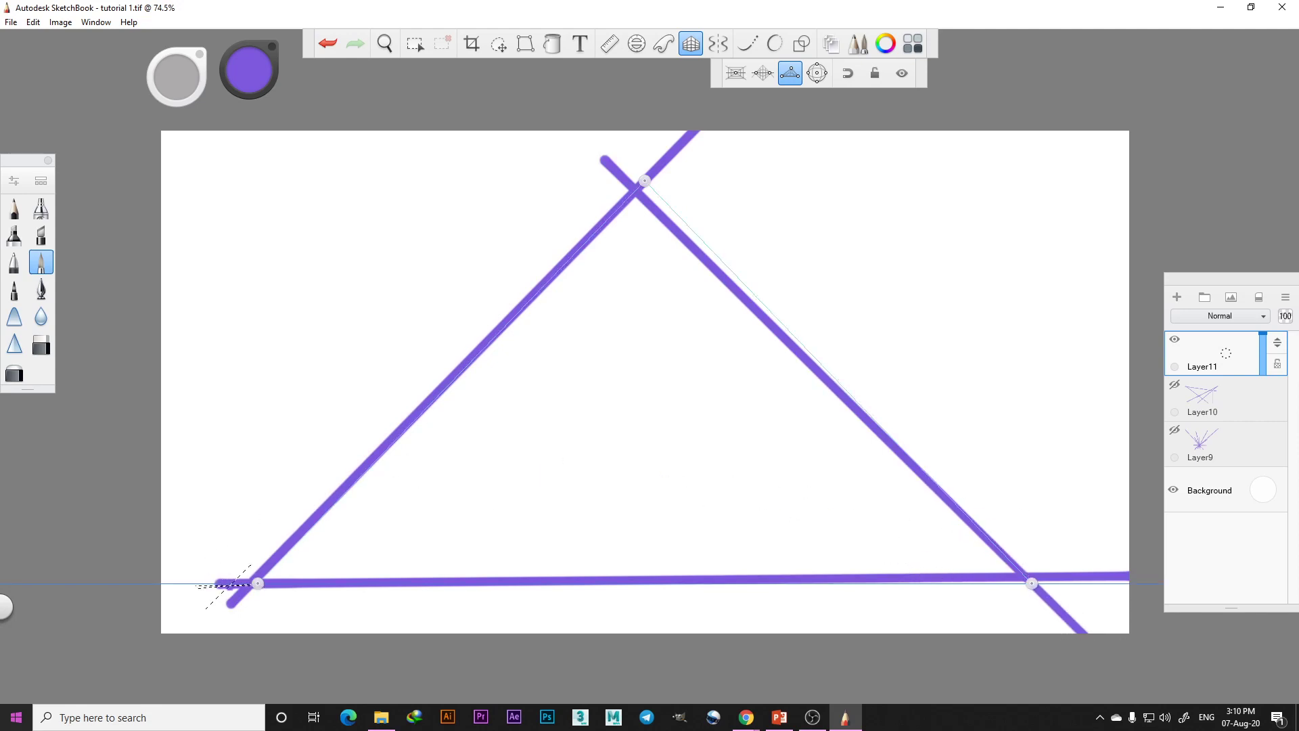
mouse_move(409, 525)
mouse_down()
mouse_move(1029, 287)
mouse_move(168, 617)
mouse_up()
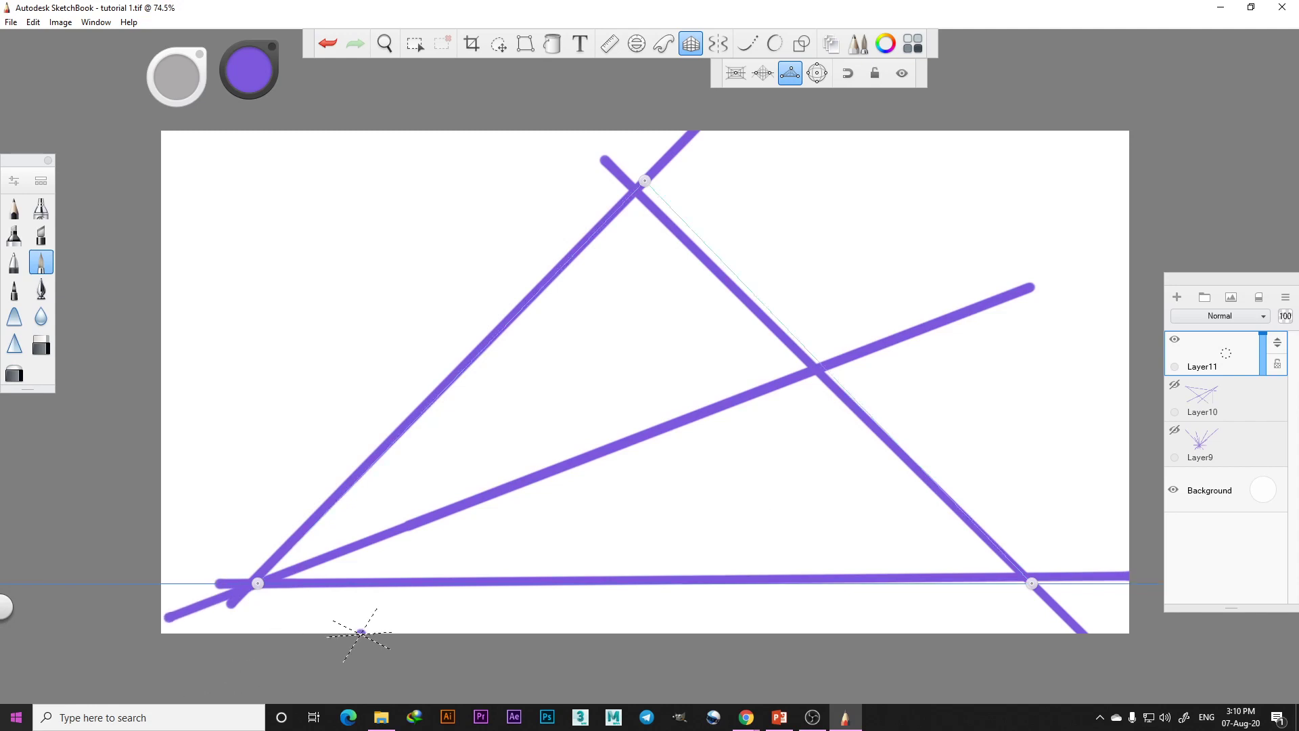
drag(406, 269, 1128, 631)
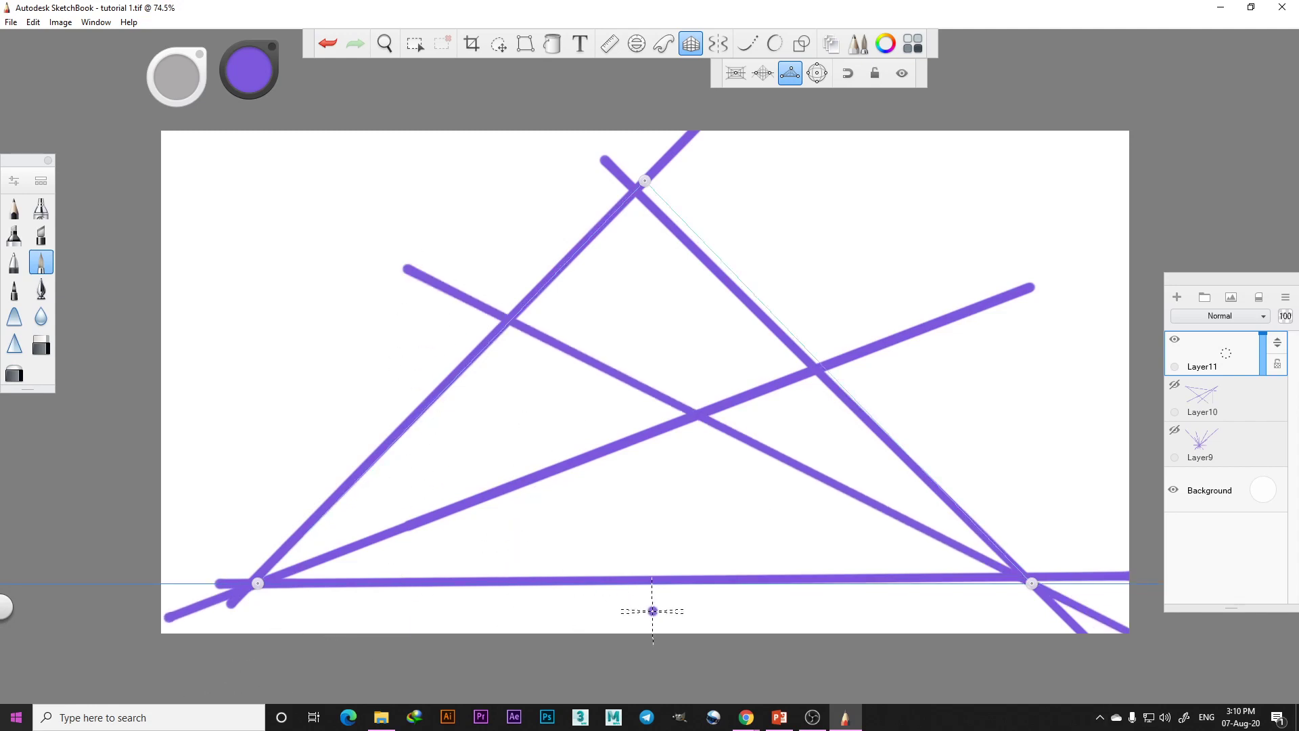
drag(668, 607, 643, 138)
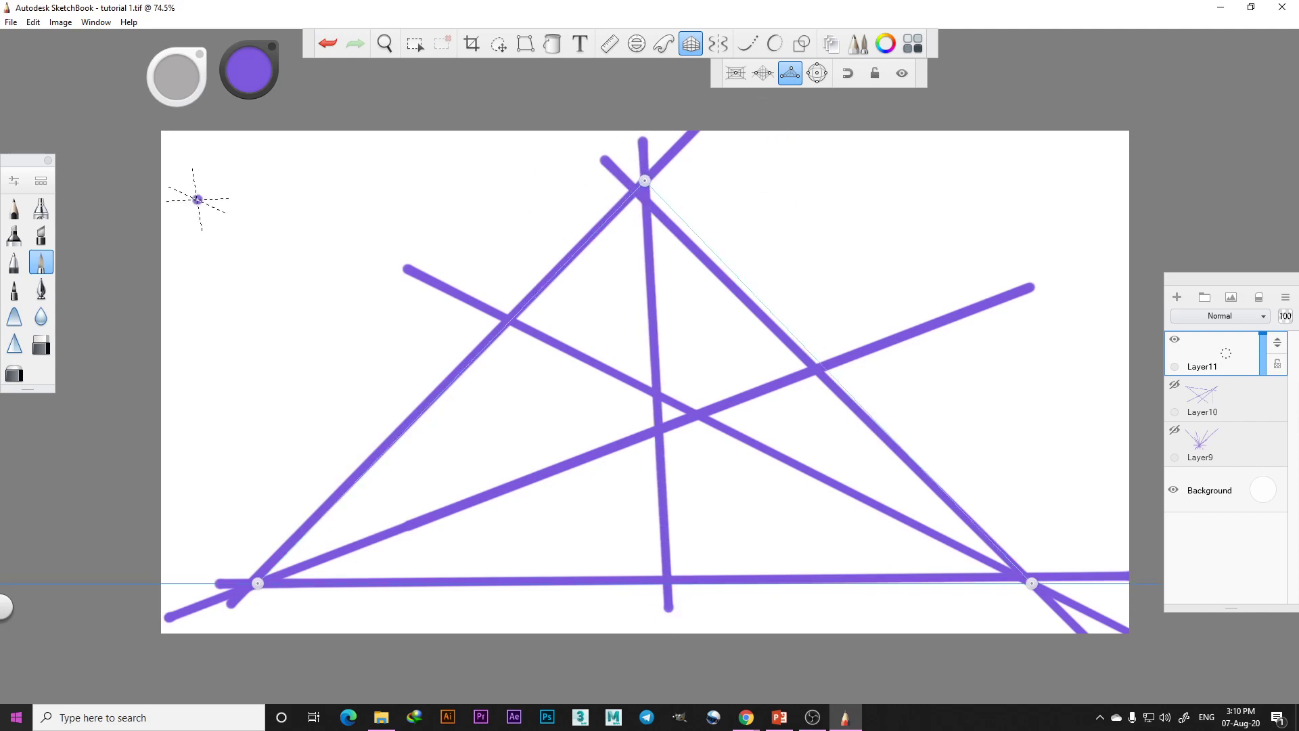
Hide the three-point perspective guide's lines on the canvas
click(899, 75)
click(902, 76)
click(903, 76)
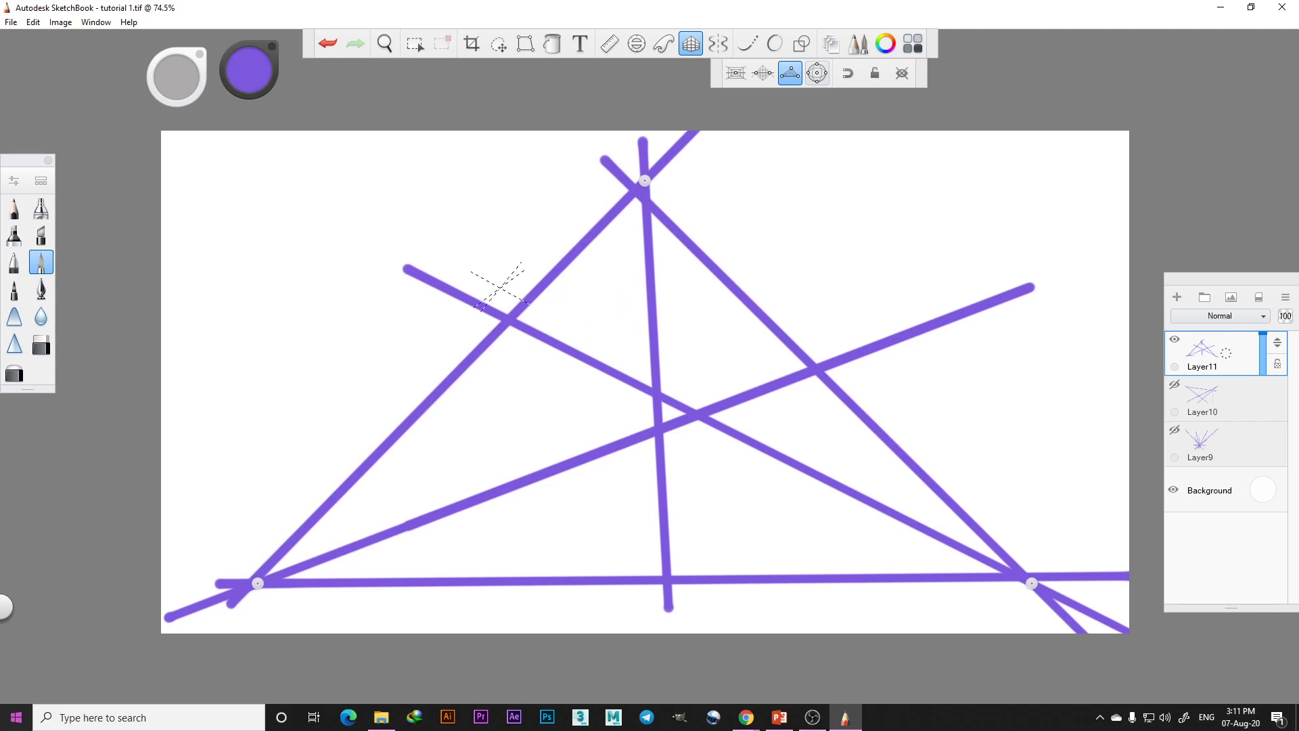
Set the brush color to red and paint three lines from one point inside the triangle through each vanishing point
click(245, 76)
click(269, 80)
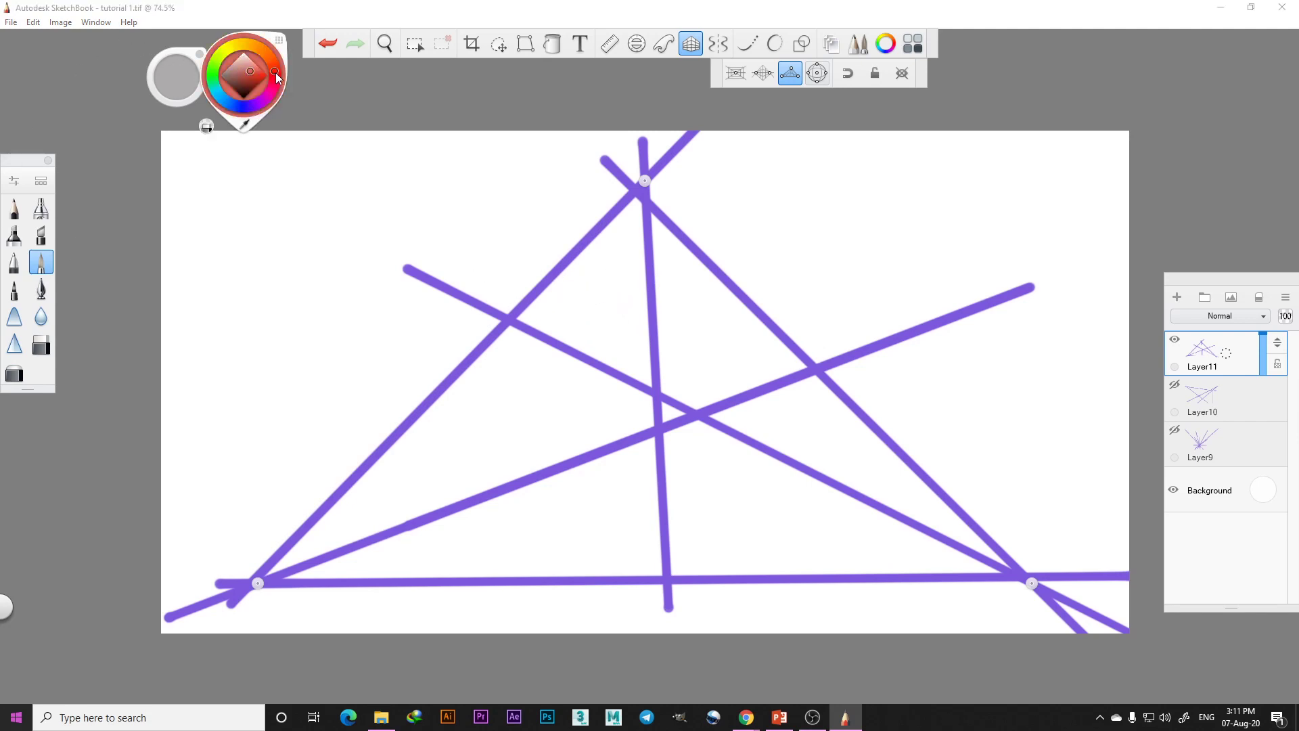
drag(607, 326, 651, 159)
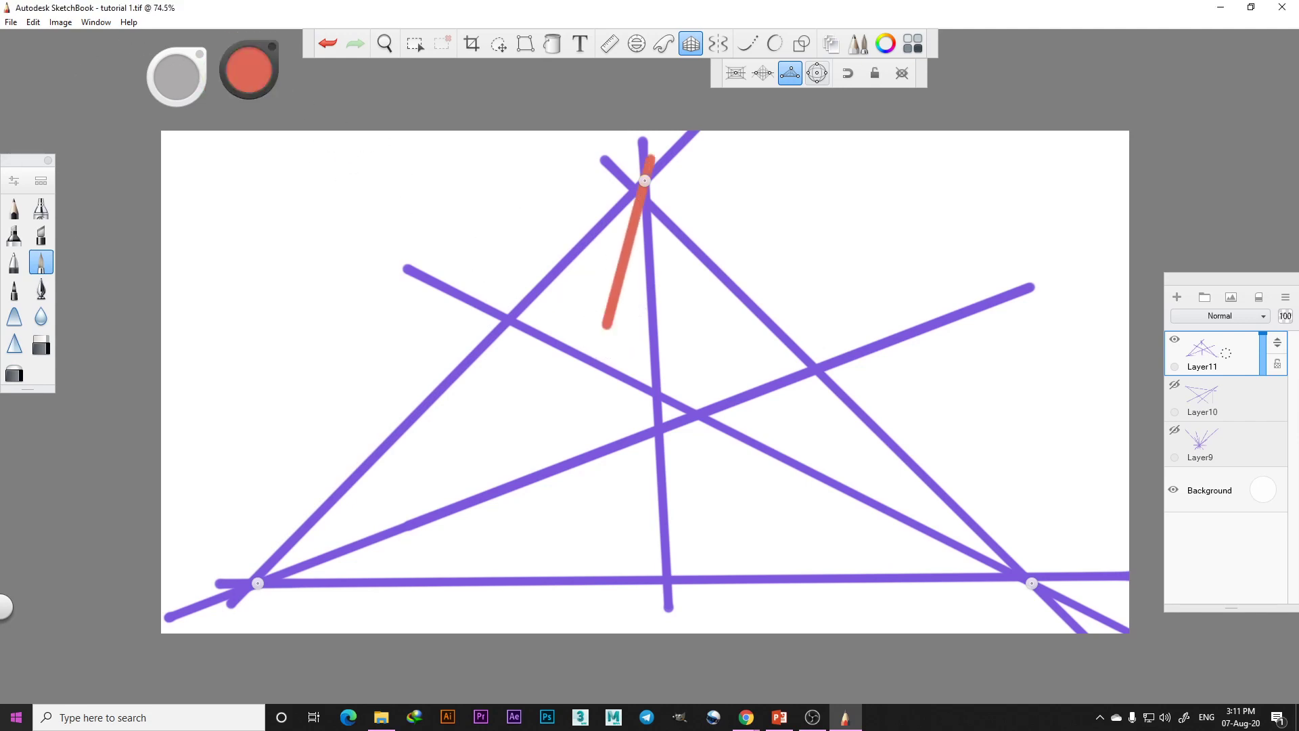
drag(609, 324, 222, 609)
drag(609, 324, 1072, 608)
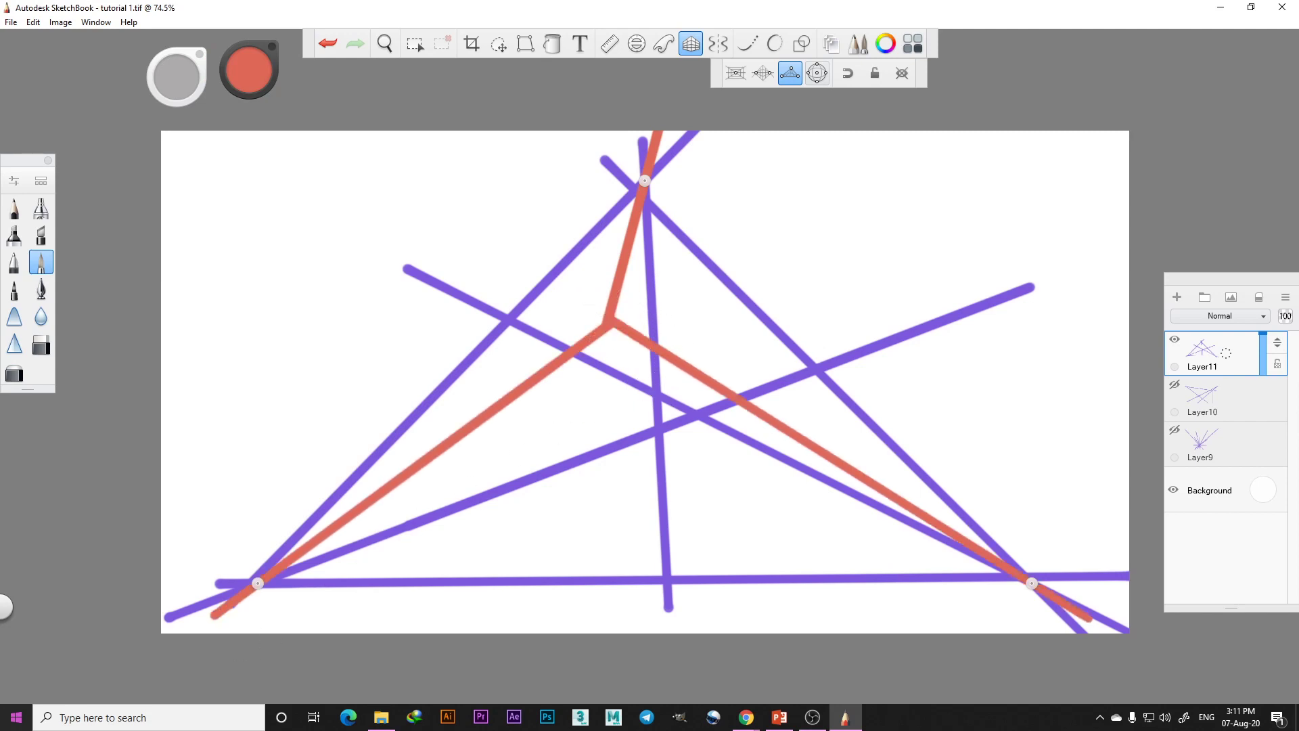
Hide Layer11 and cycle through the one-point, two-point and three-point perspective guides
click(1175, 339)
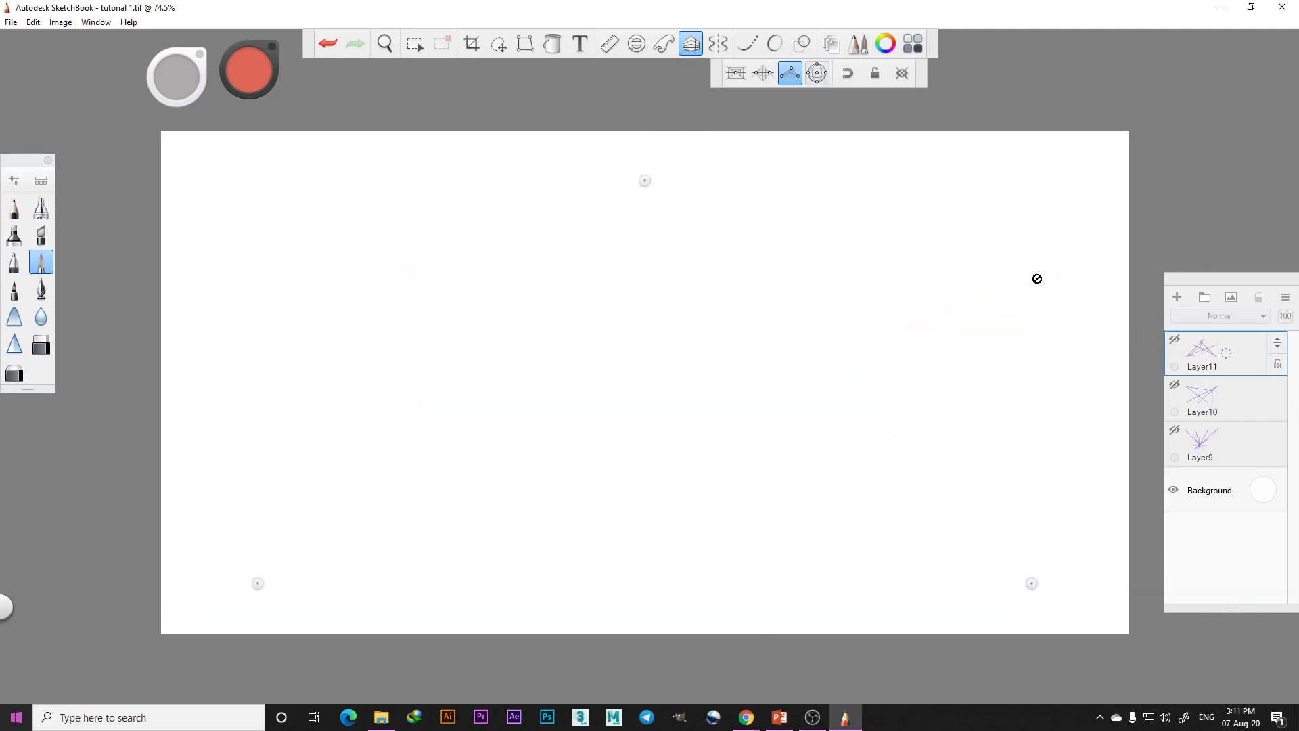
click(736, 75)
click(763, 74)
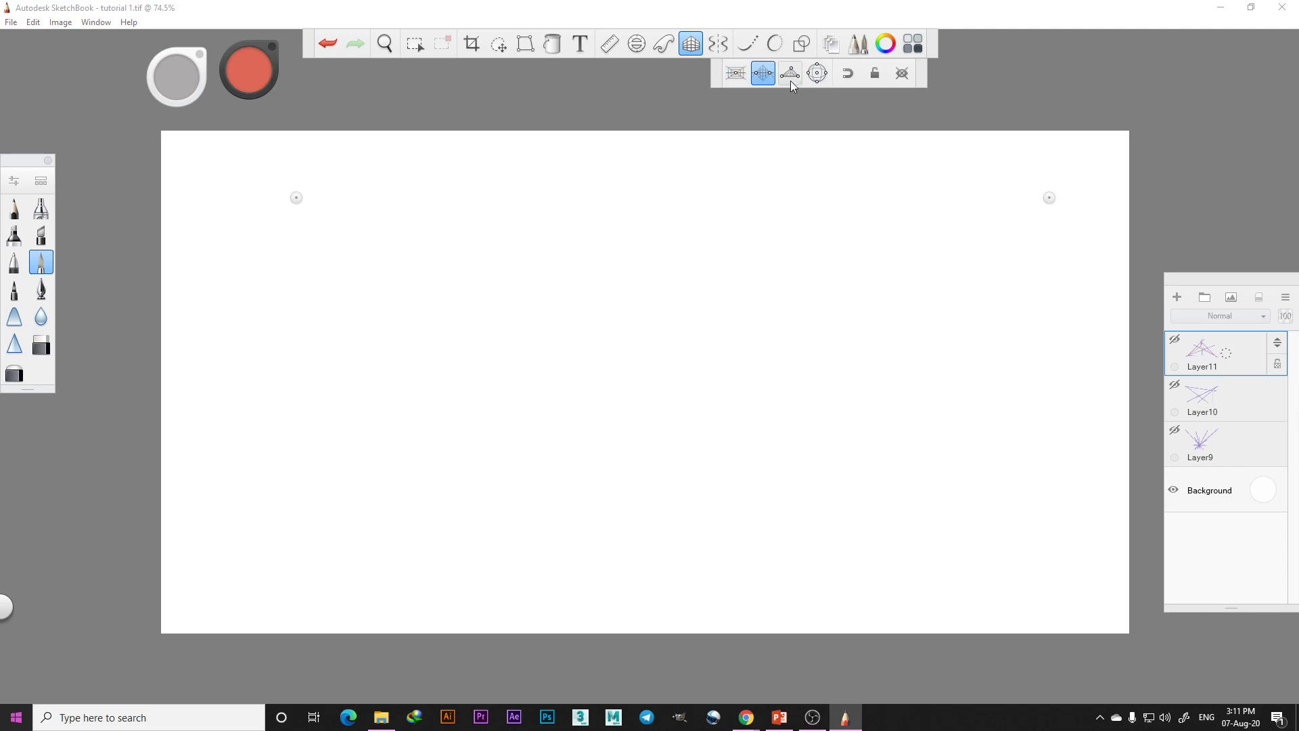
click(790, 76)
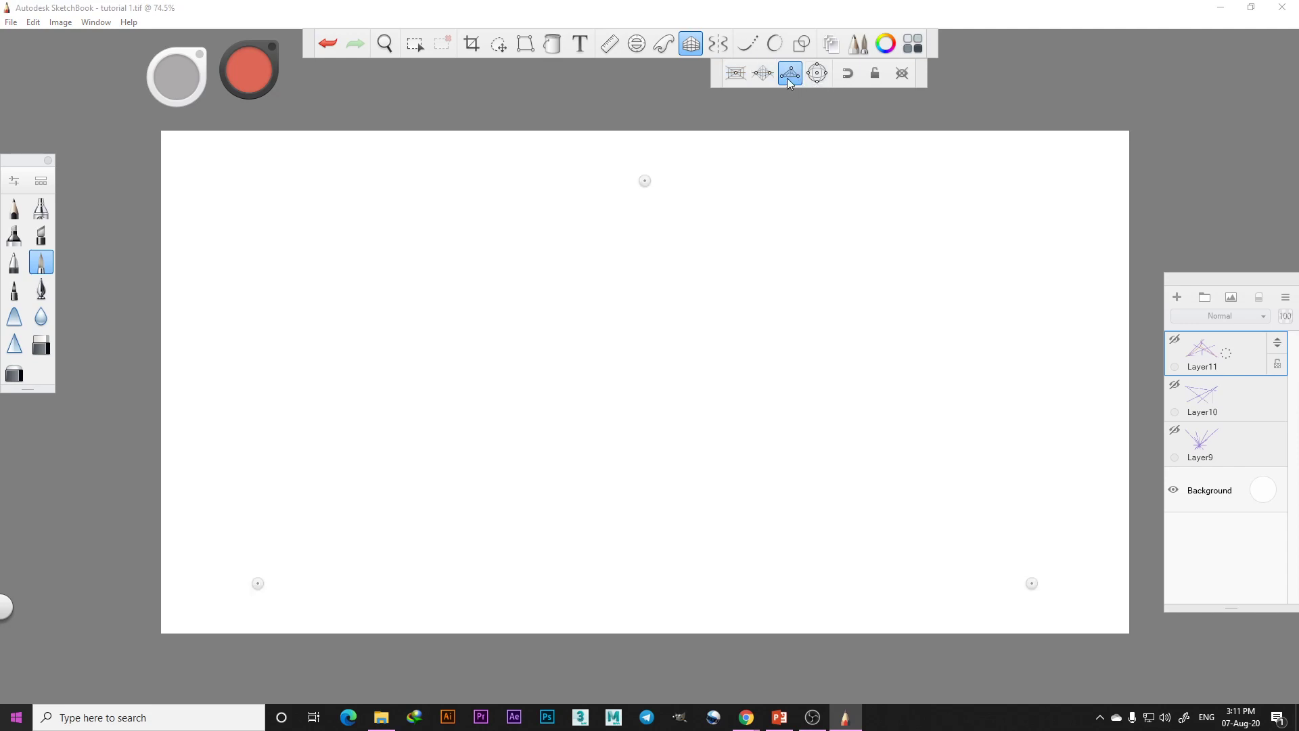
Turn on the fisheye perspective guide with its guide lines shown and add a new layer
click(817, 73)
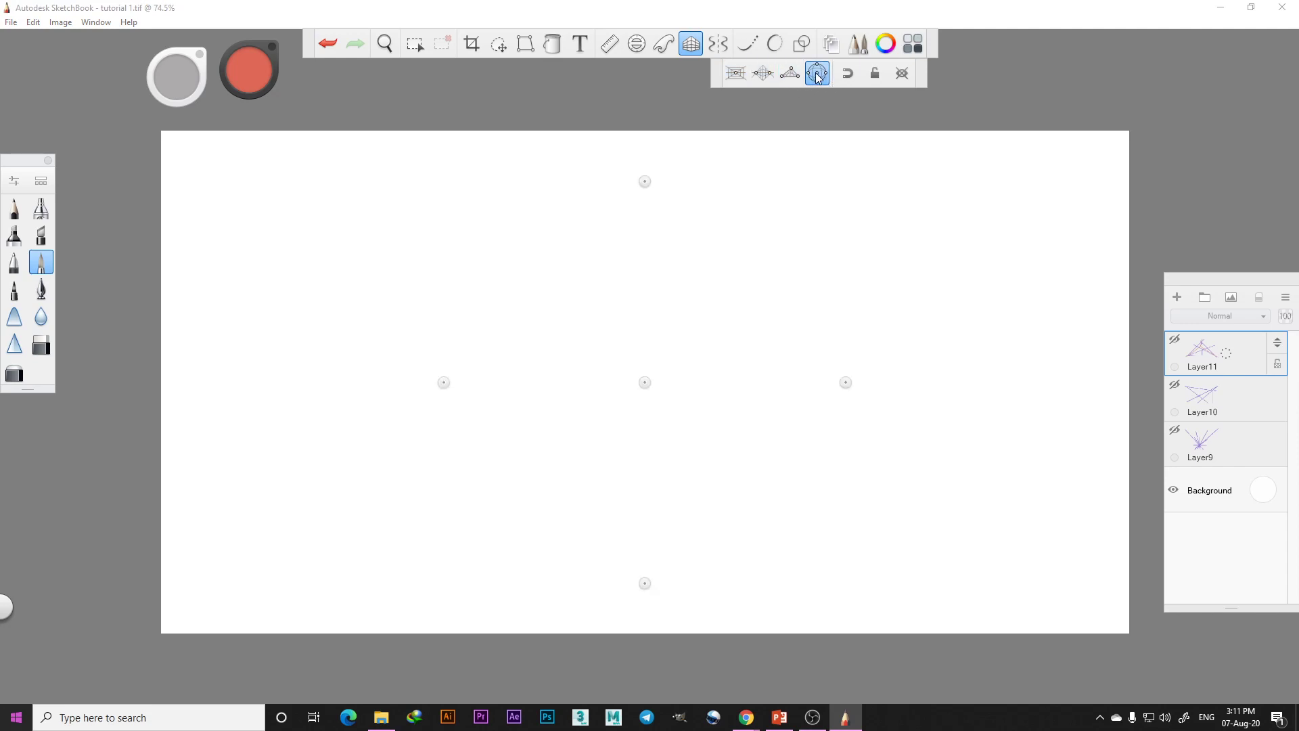
click(899, 75)
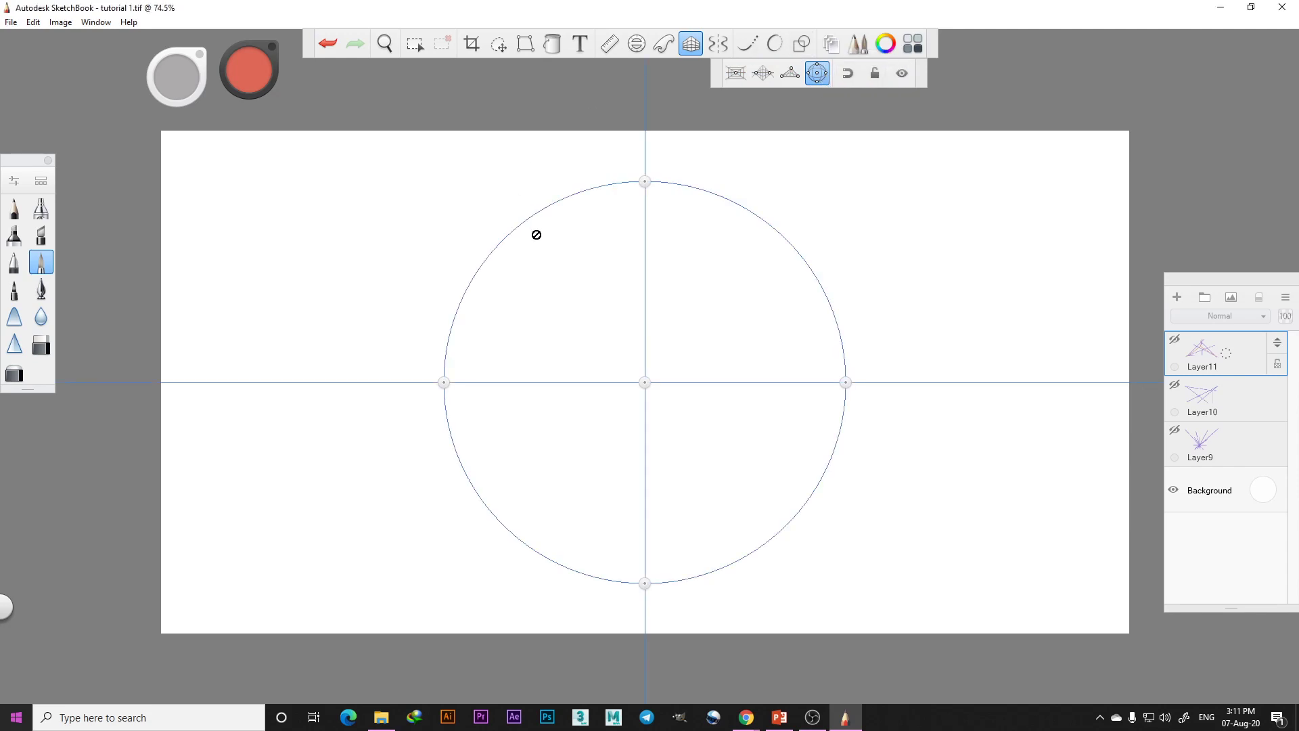
click(1176, 299)
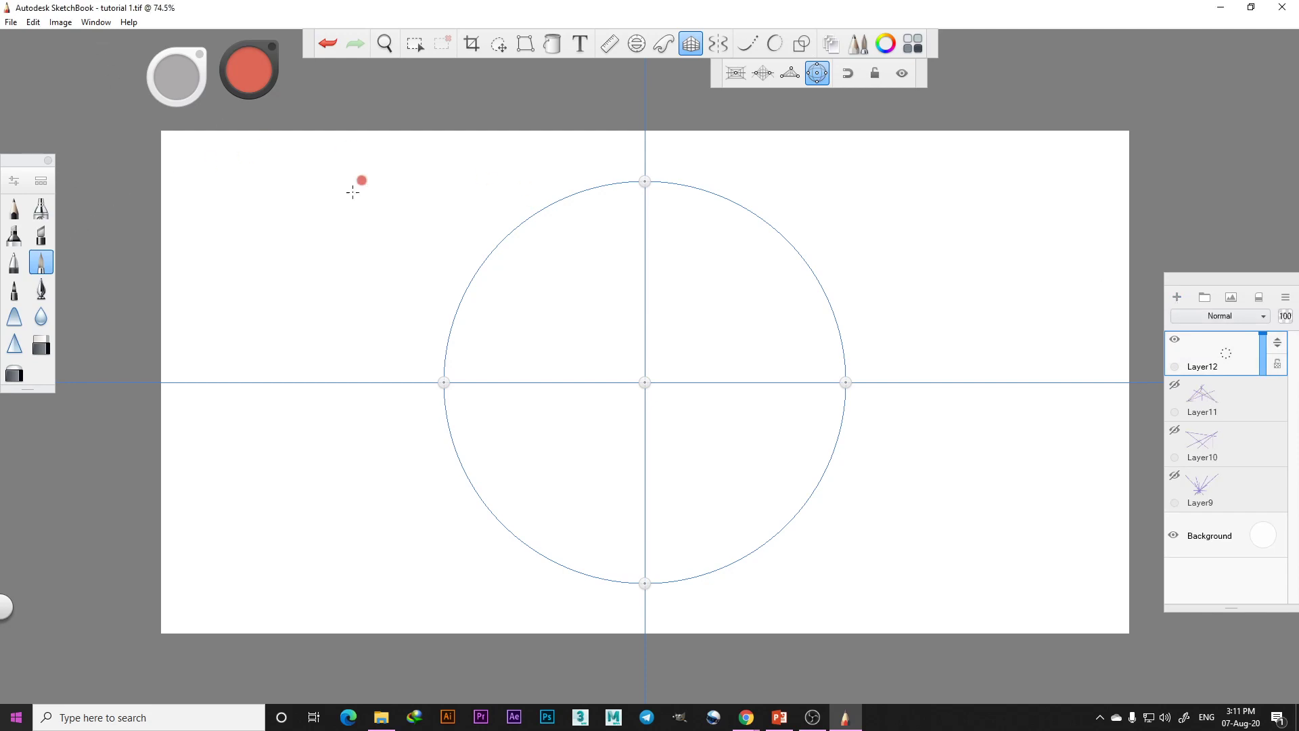
Paint wavy red strokes across the circle's upper and lower halves and flatter ones along the horizontal guide line
mouse_move(369, 220)
mouse_down()
mouse_move(489, 264)
mouse_move(613, 278)
mouse_move(799, 280)
mouse_move(881, 281)
mouse_up()
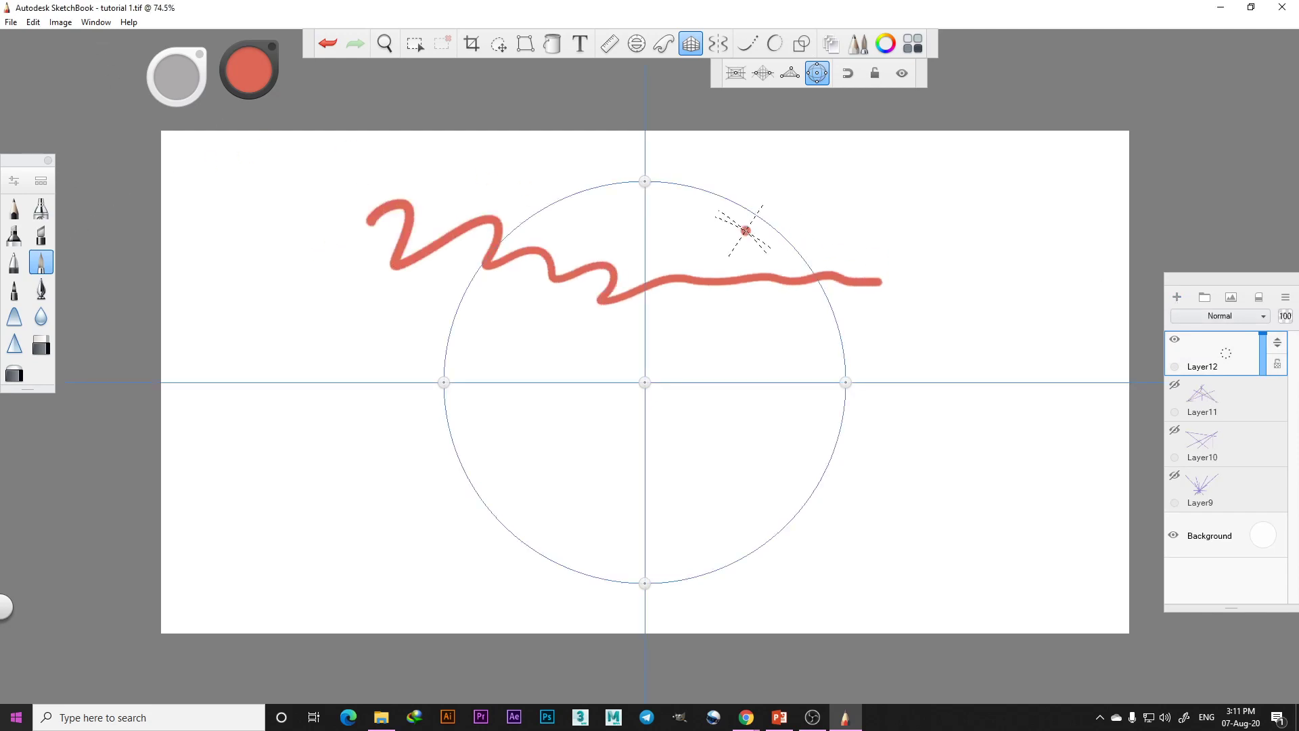
mouse_move(371, 474)
mouse_down()
mouse_move(542, 444)
mouse_move(1000, 495)
mouse_up()
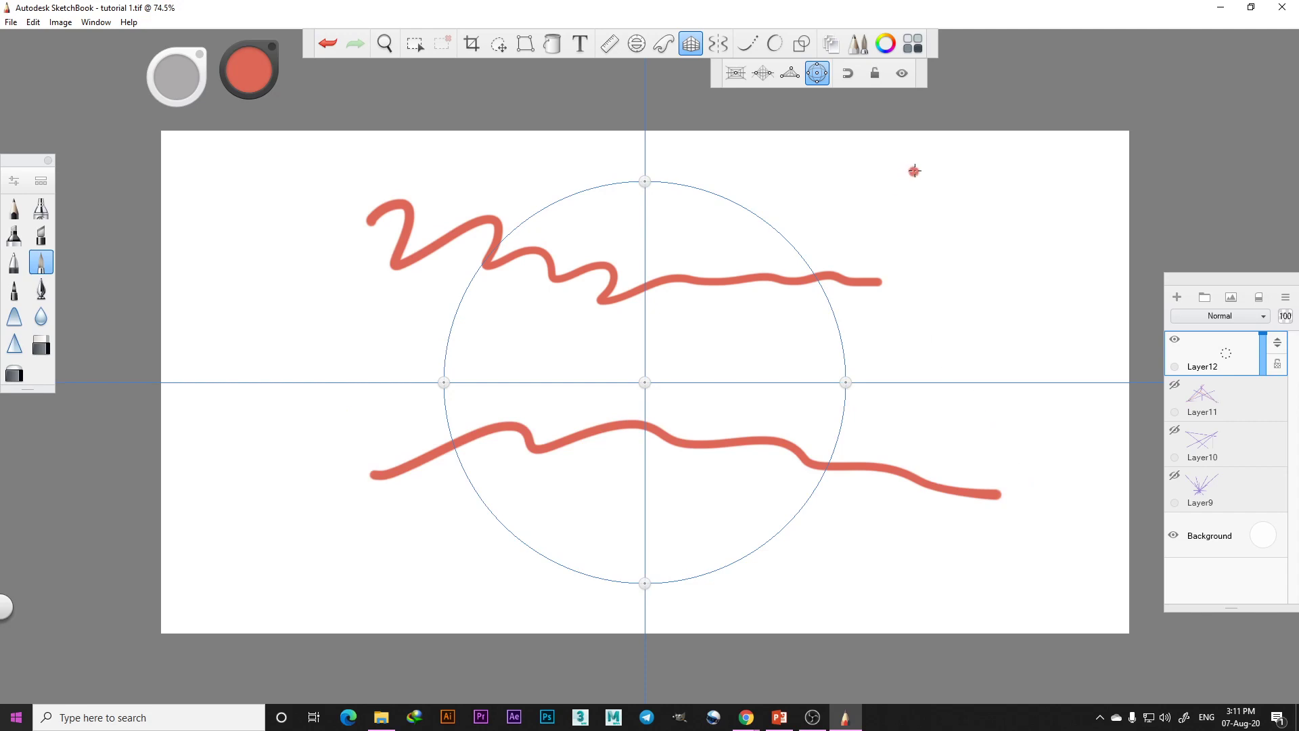
mouse_move(965, 185)
mouse_down()
mouse_move(814, 277)
mouse_move(622, 293)
mouse_move(490, 267)
mouse_move(404, 301)
mouse_up()
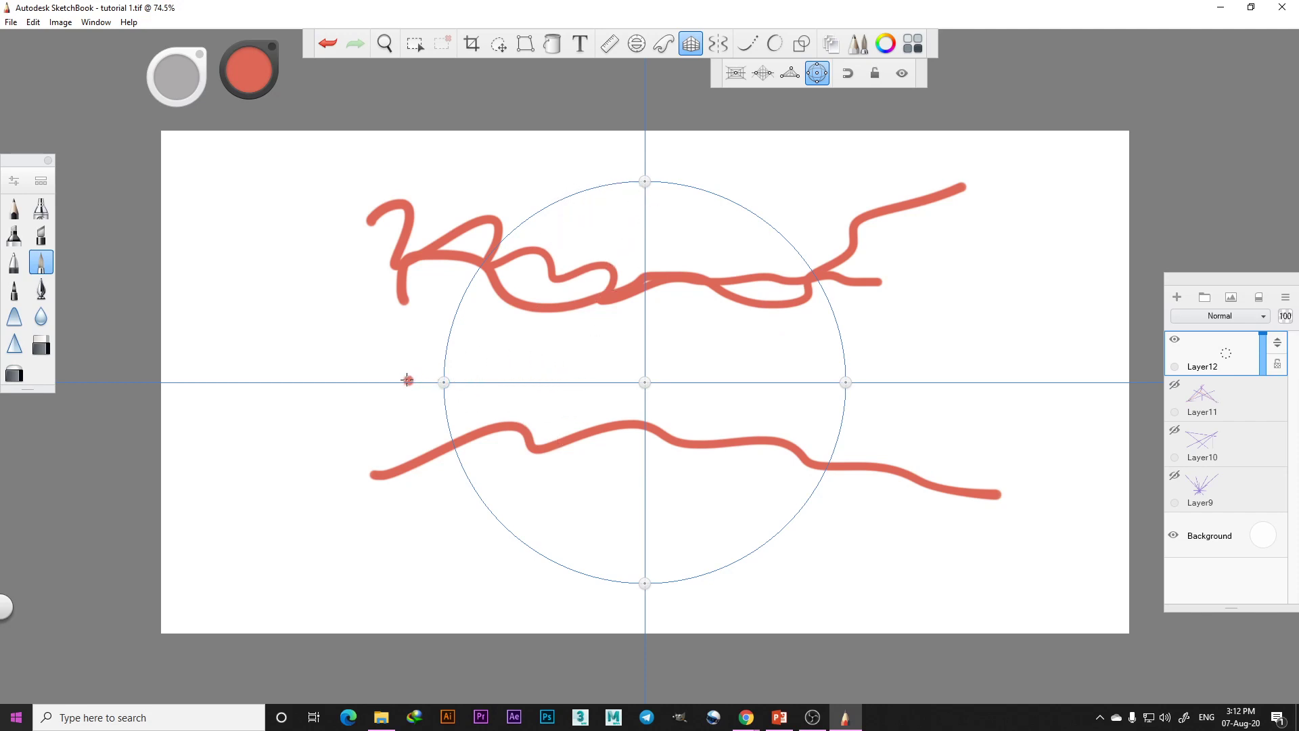
drag(407, 380, 729, 393)
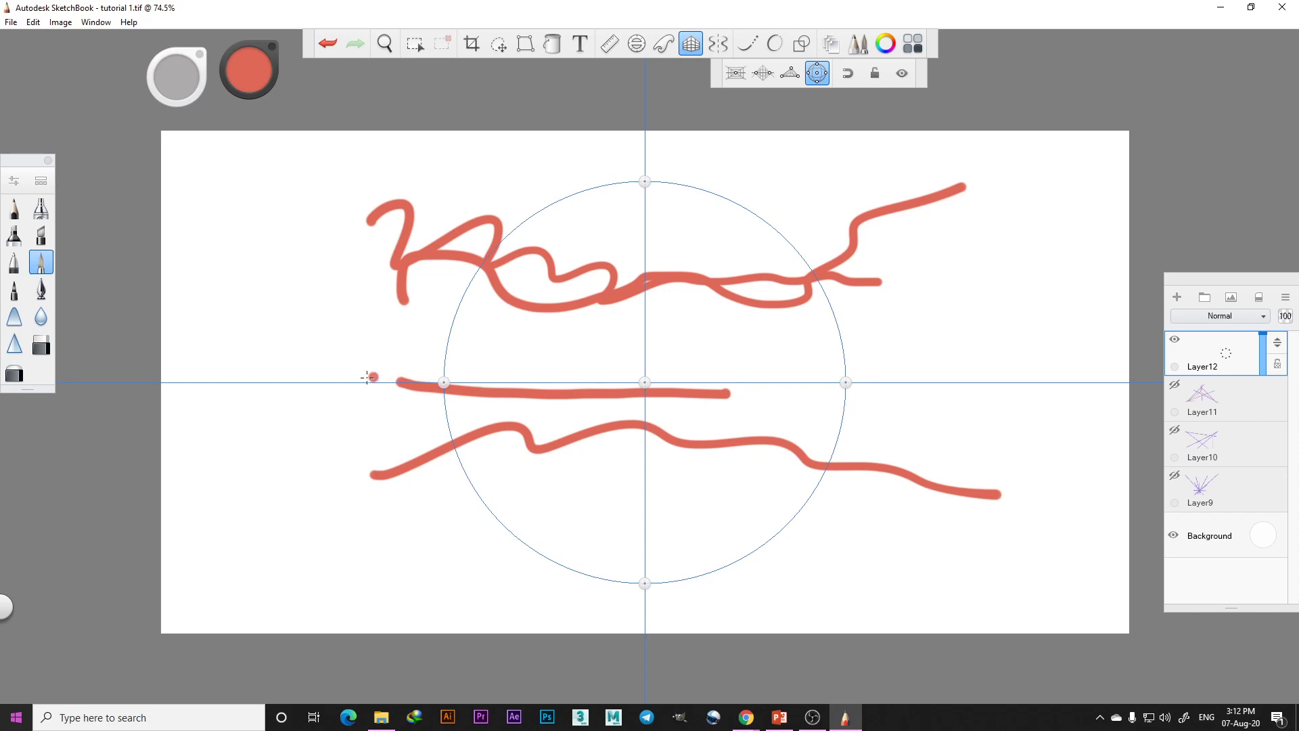
mouse_move(367, 378)
mouse_down()
mouse_move(617, 363)
mouse_move(801, 382)
mouse_move(446, 383)
mouse_up()
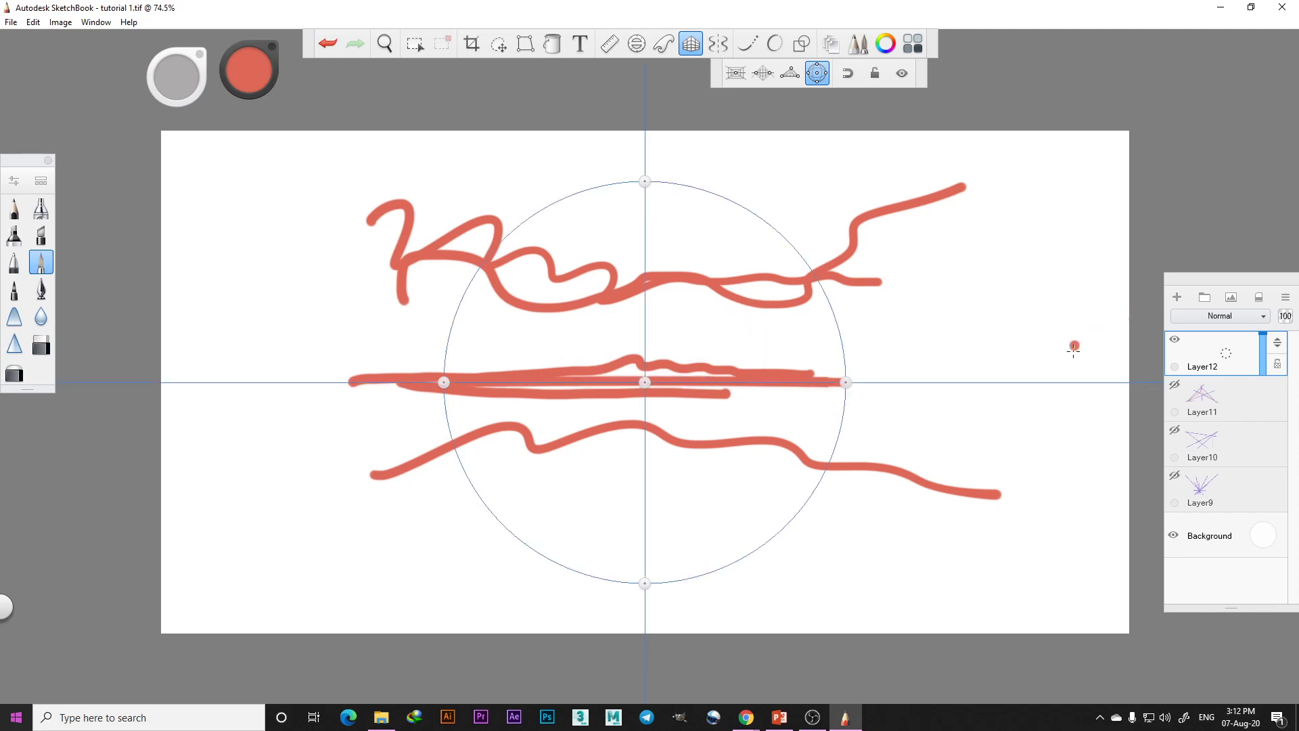
Hide Layer12 with the red strokes and add a new layer
click(1175, 342)
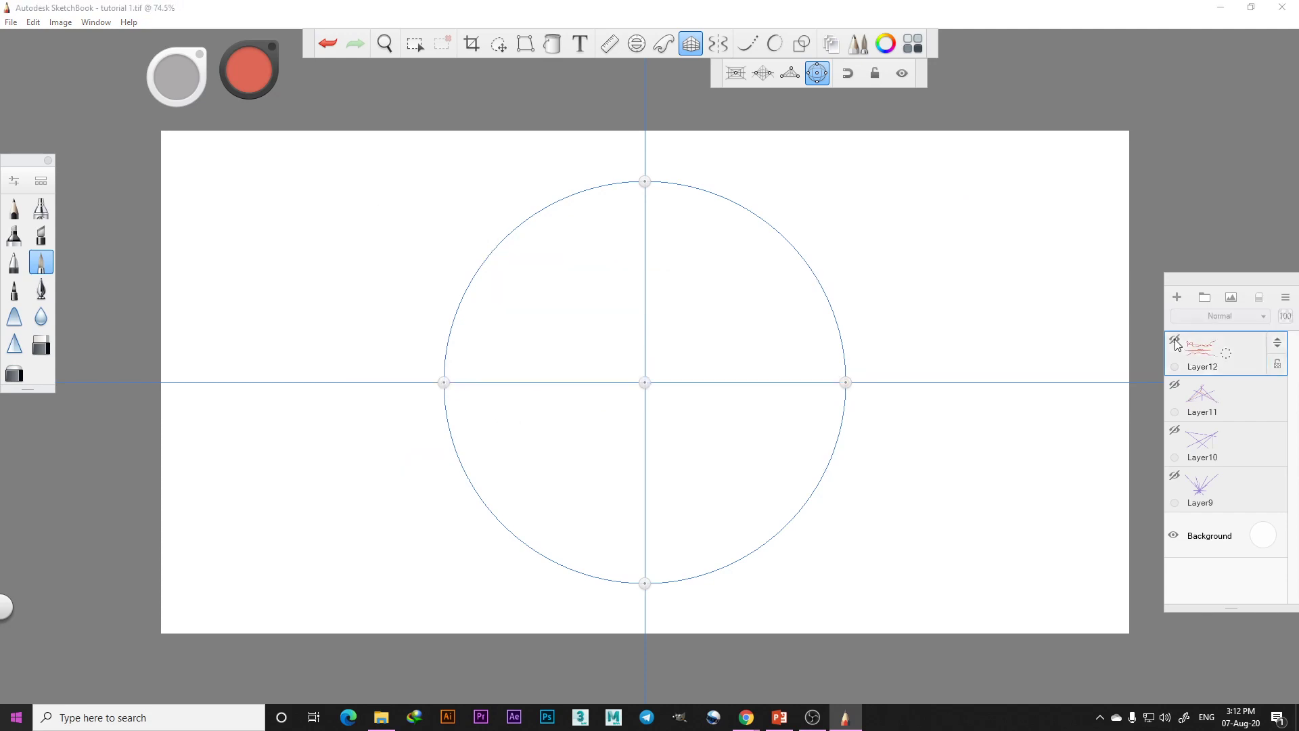
click(1178, 300)
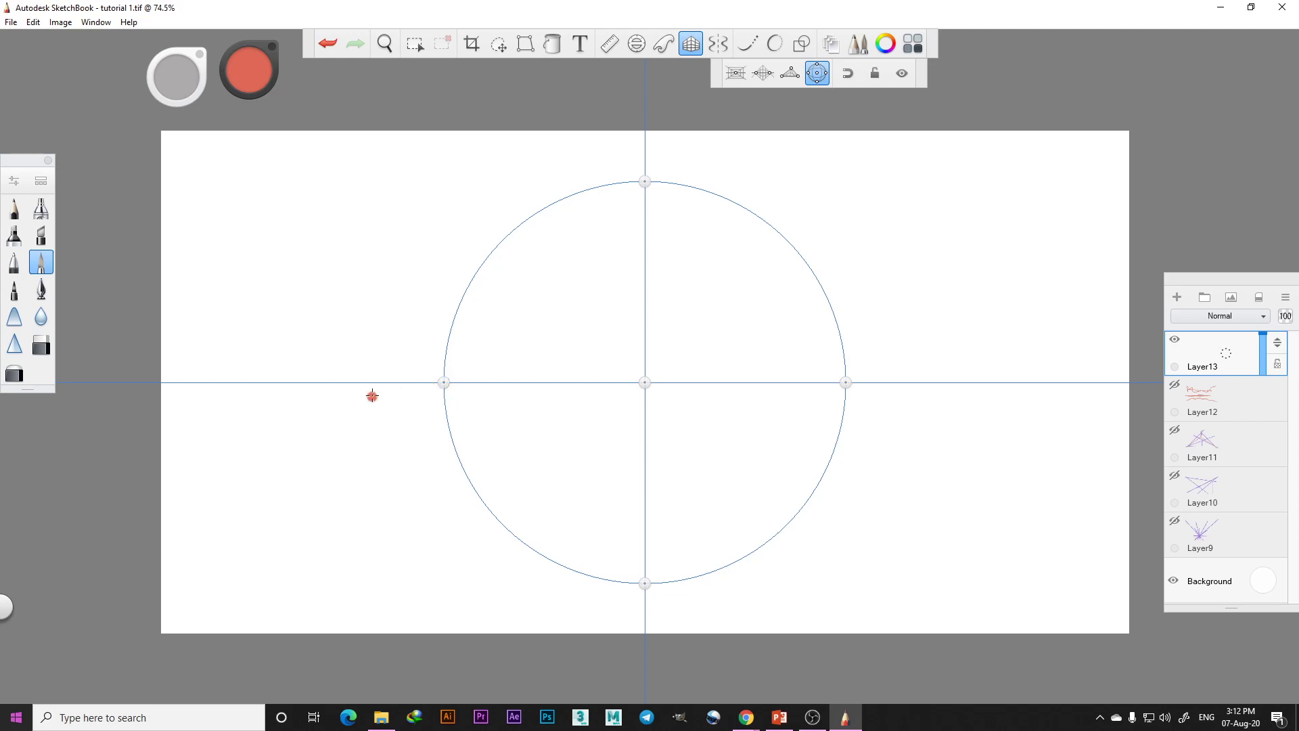
Try a long looping red stroke across the circle and undo it
mouse_move(363, 383)
mouse_down()
mouse_move(687, 412)
mouse_move(817, 333)
mouse_move(893, 400)
mouse_move(999, 386)
mouse_move(1070, 325)
mouse_move(824, 273)
mouse_move(725, 218)
mouse_move(655, 318)
mouse_move(572, 324)
mouse_up()
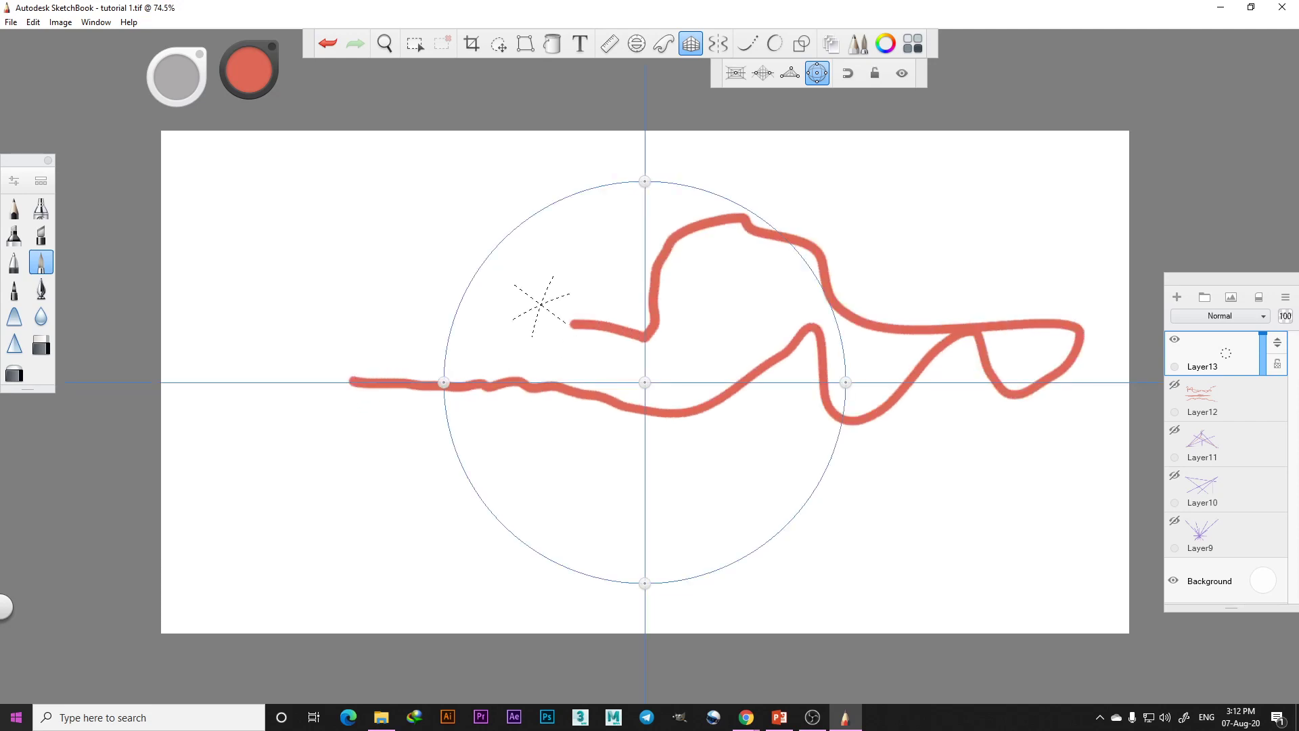
click(328, 43)
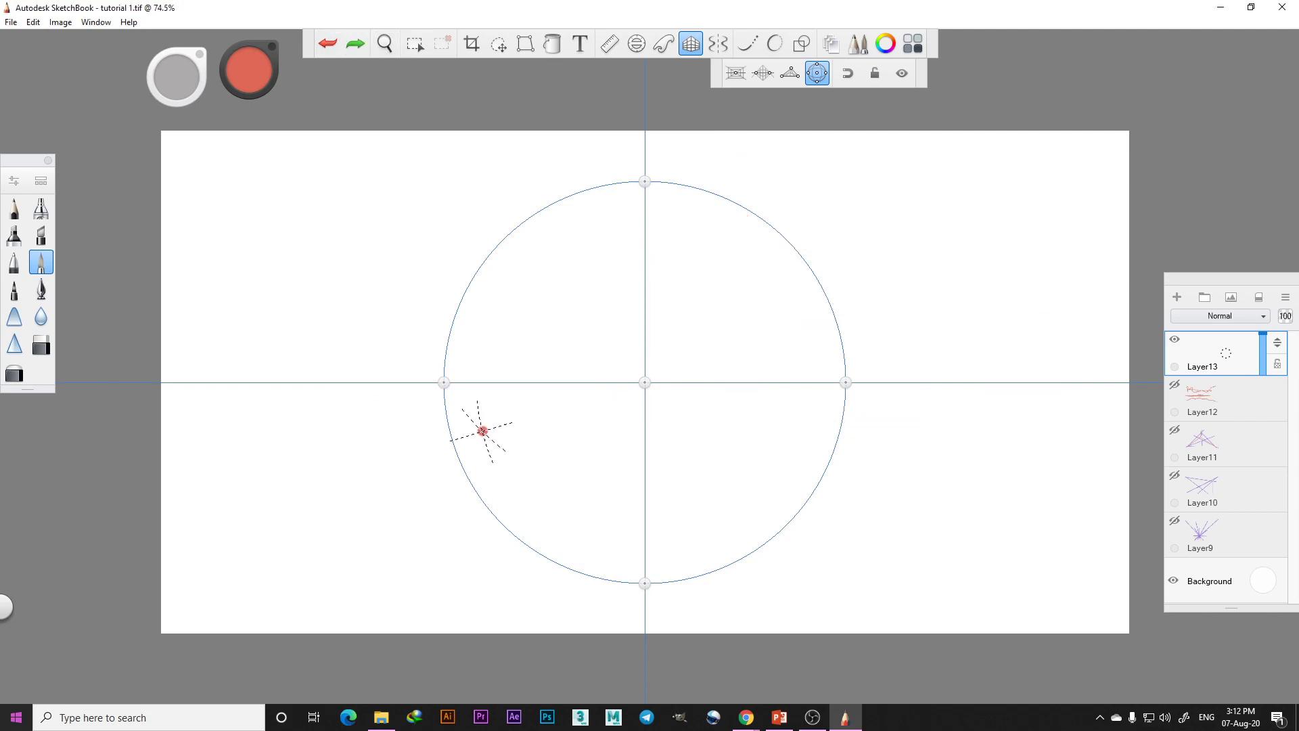
Paint a straight red horizontal line across the canvas and a red vertical line between the circle's upper and lower points
mouse_move(472, 384)
mouse_down()
mouse_move(1056, 382)
mouse_move(182, 412)
mouse_up()
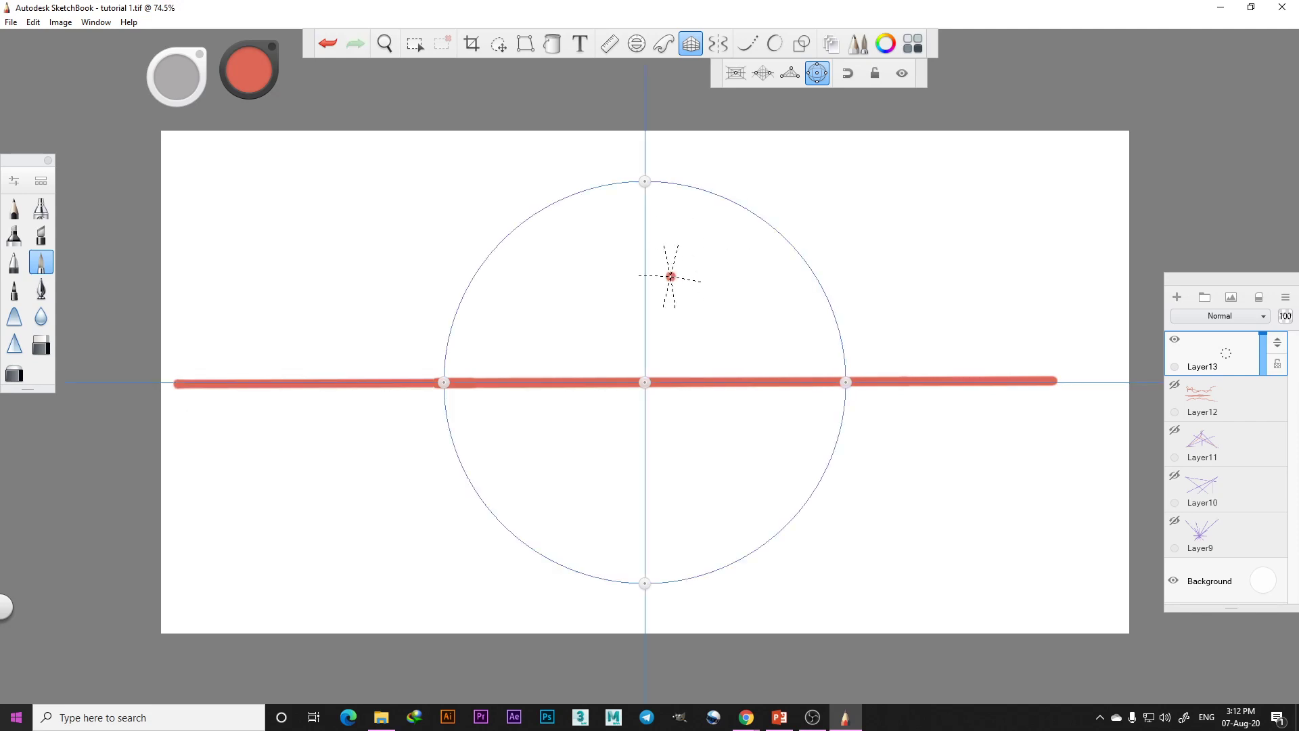
drag(645, 287, 645, 184)
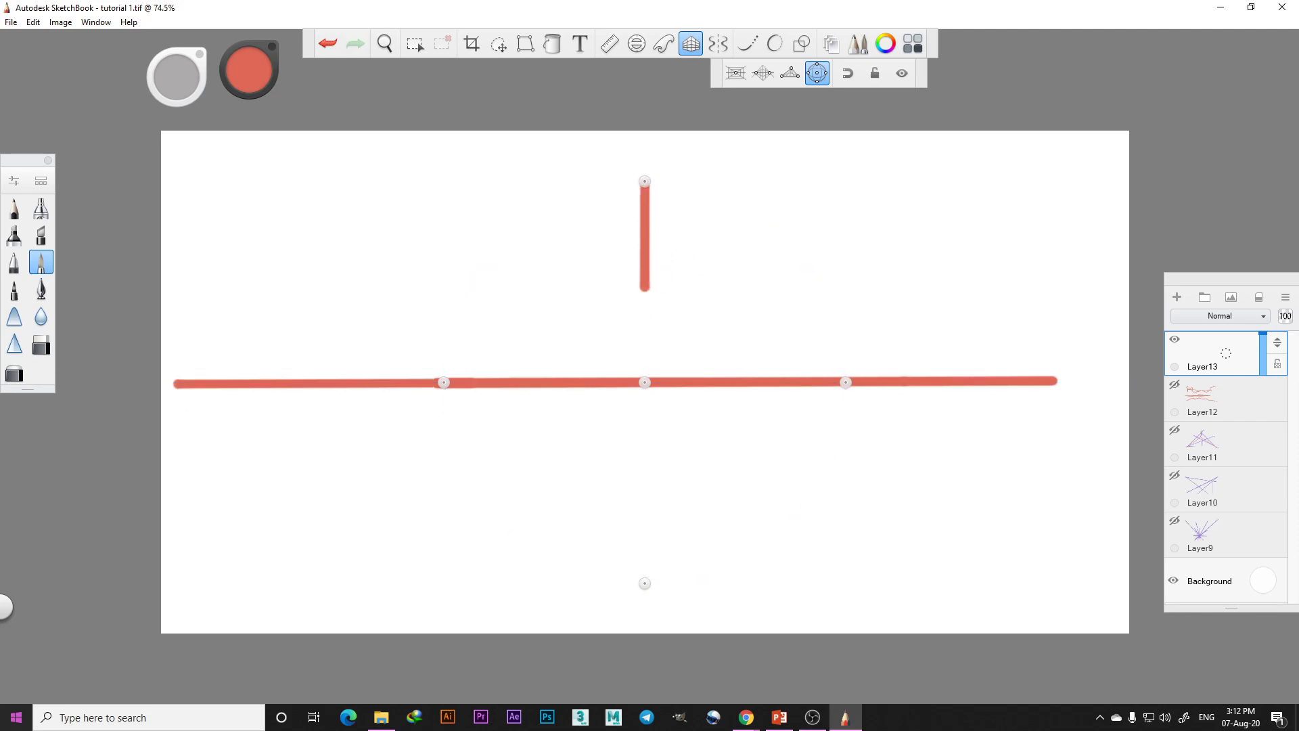
drag(644, 291, 645, 583)
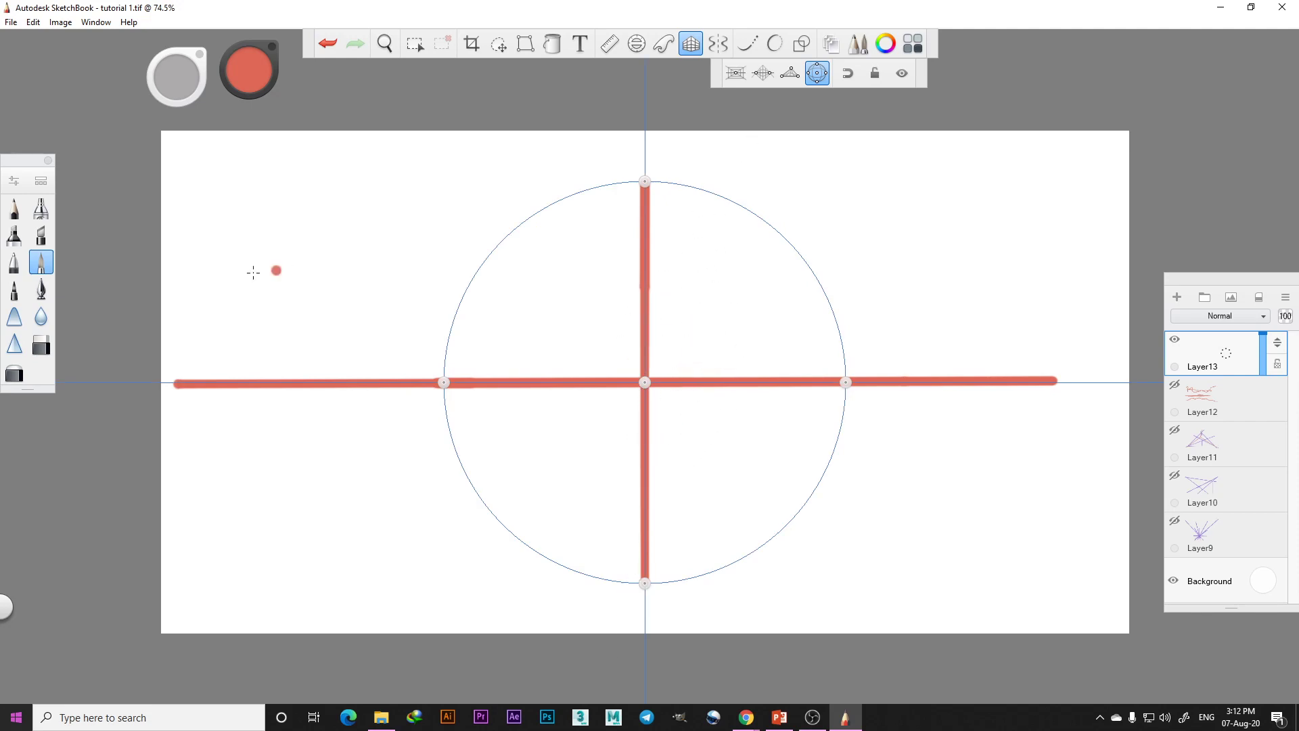
Set the brush color to green and paint arcs in the circle's upper-left and lower-right quarters
click(262, 69)
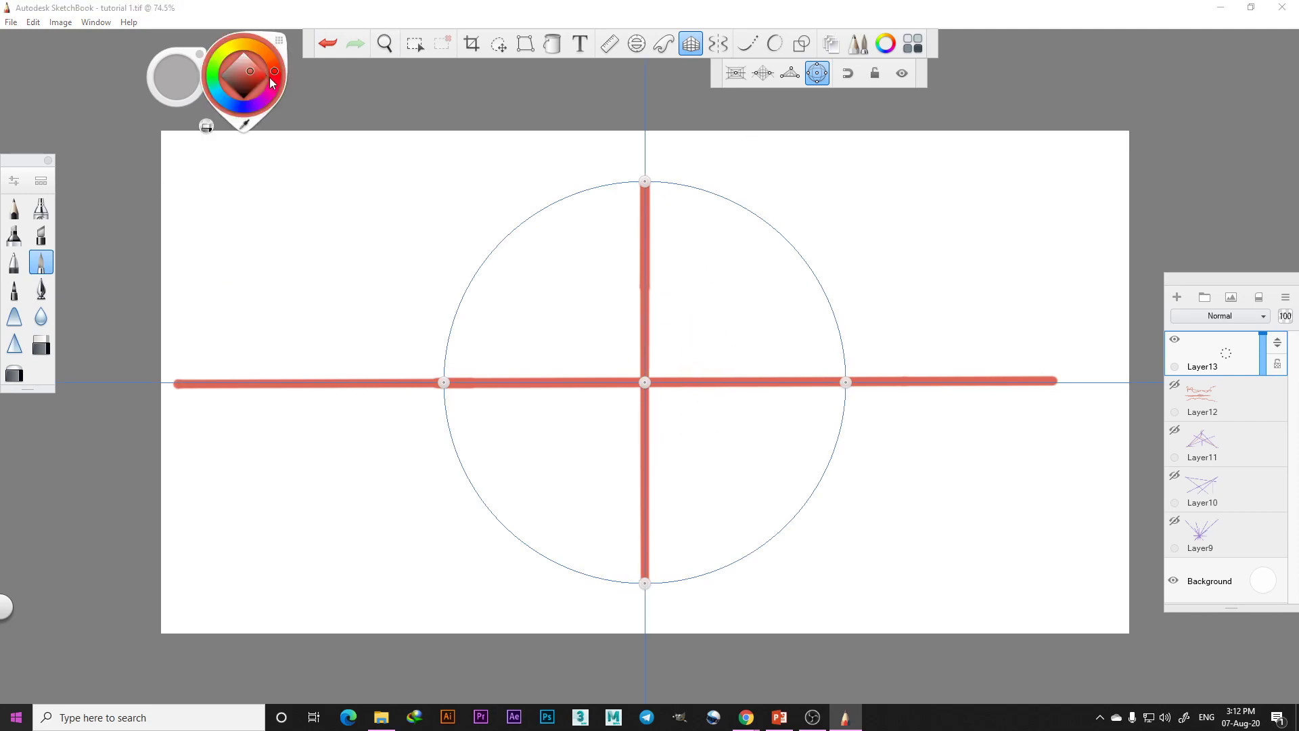
click(203, 74)
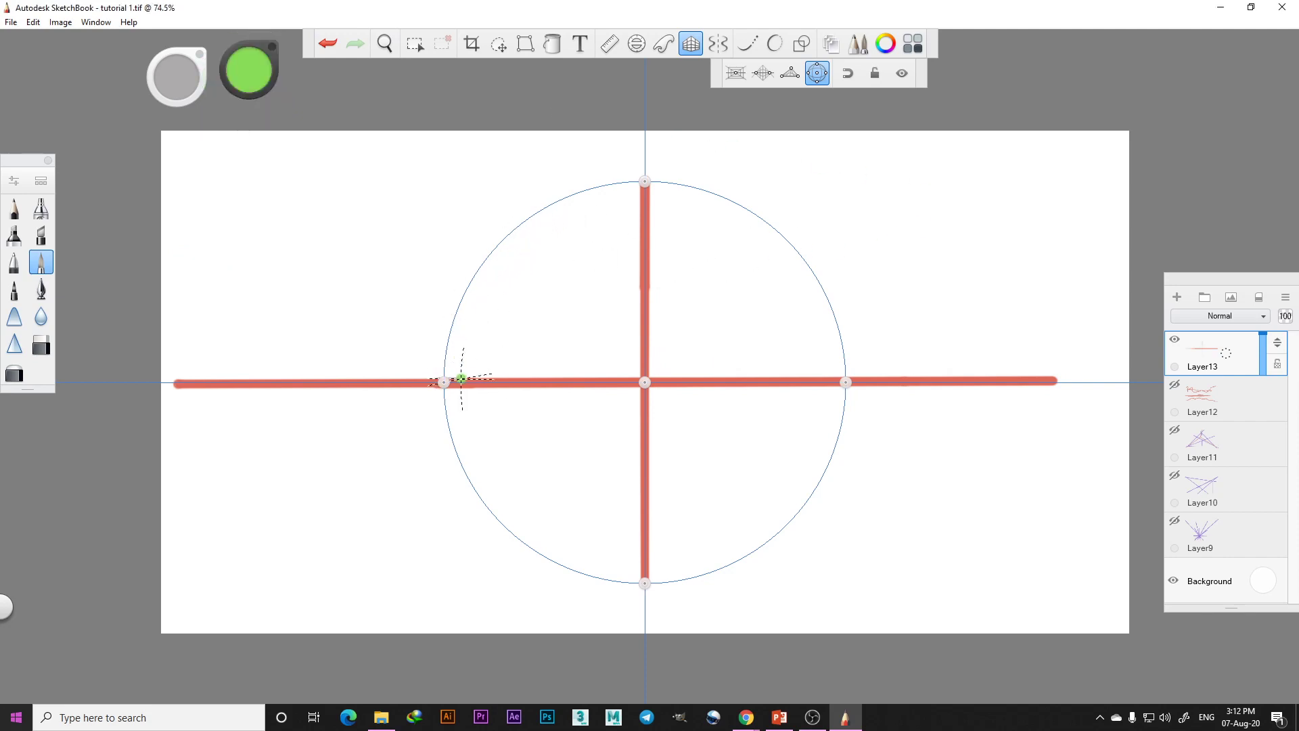
mouse_move(461, 378)
mouse_down()
mouse_move(476, 301)
mouse_move(513, 247)
mouse_move(642, 181)
mouse_up()
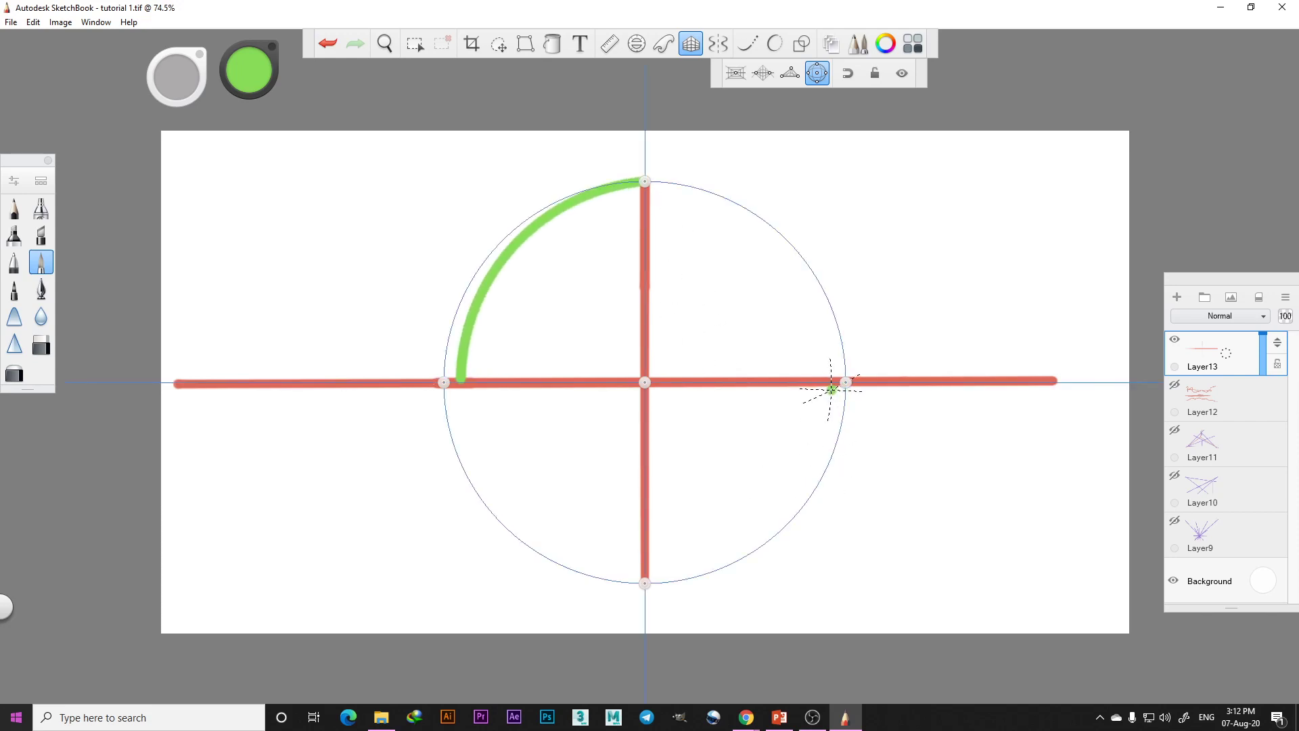
mouse_move(832, 390)
mouse_down()
mouse_move(813, 465)
mouse_move(772, 524)
mouse_move(695, 573)
mouse_move(649, 583)
mouse_up()
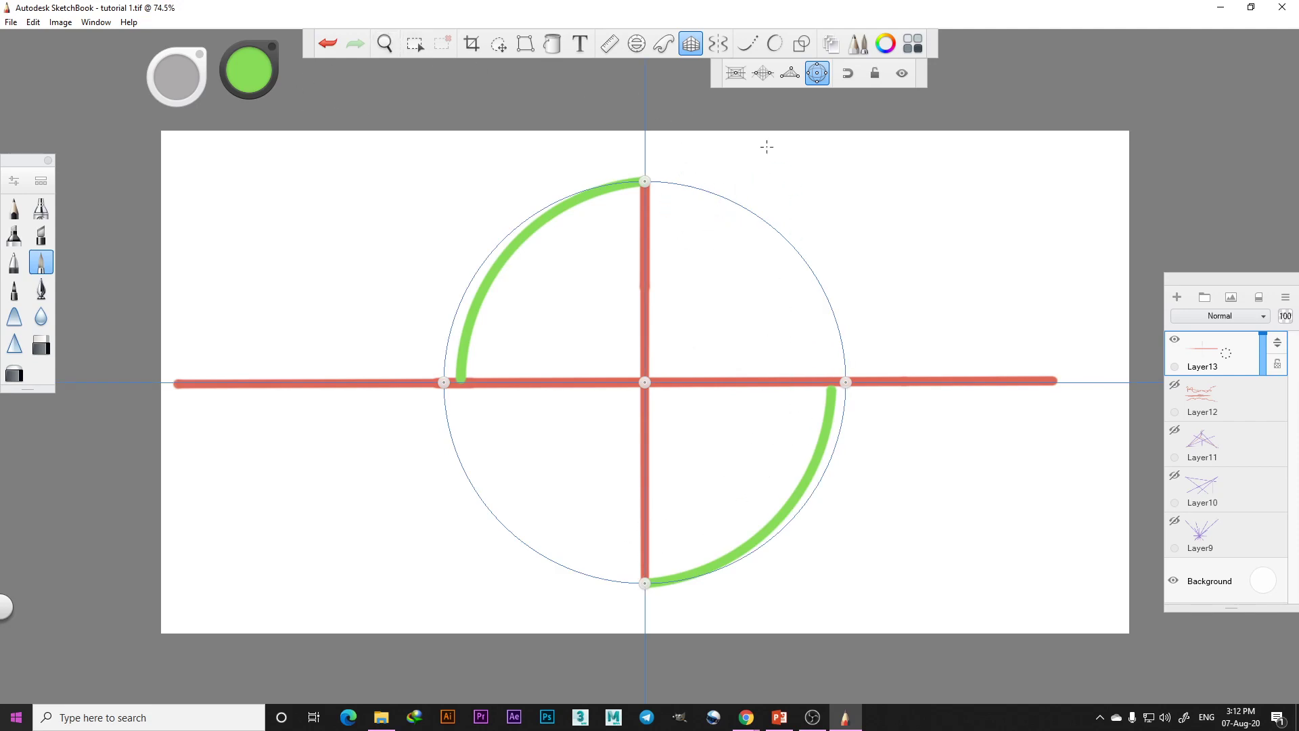
Set the brush color to orange and shrink the fisheye guide circle around its center
click(246, 82)
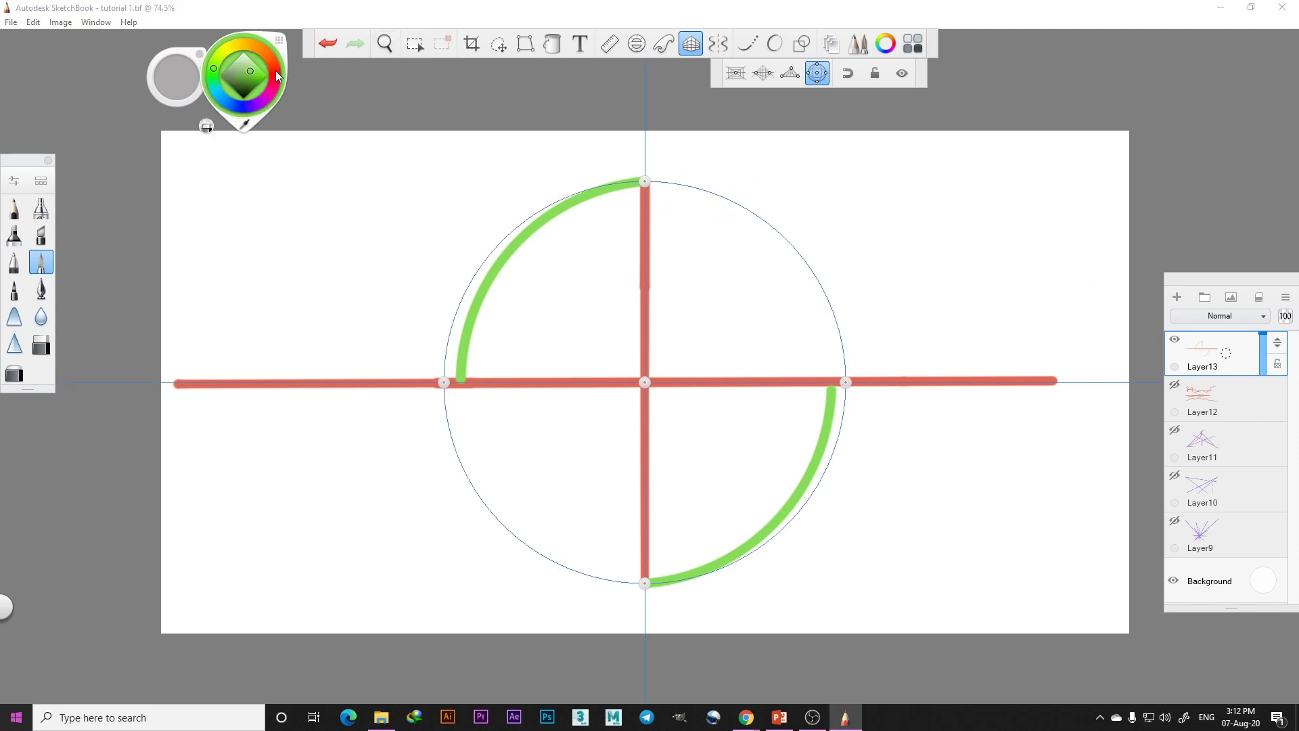
click(226, 99)
click(229, 52)
click(271, 60)
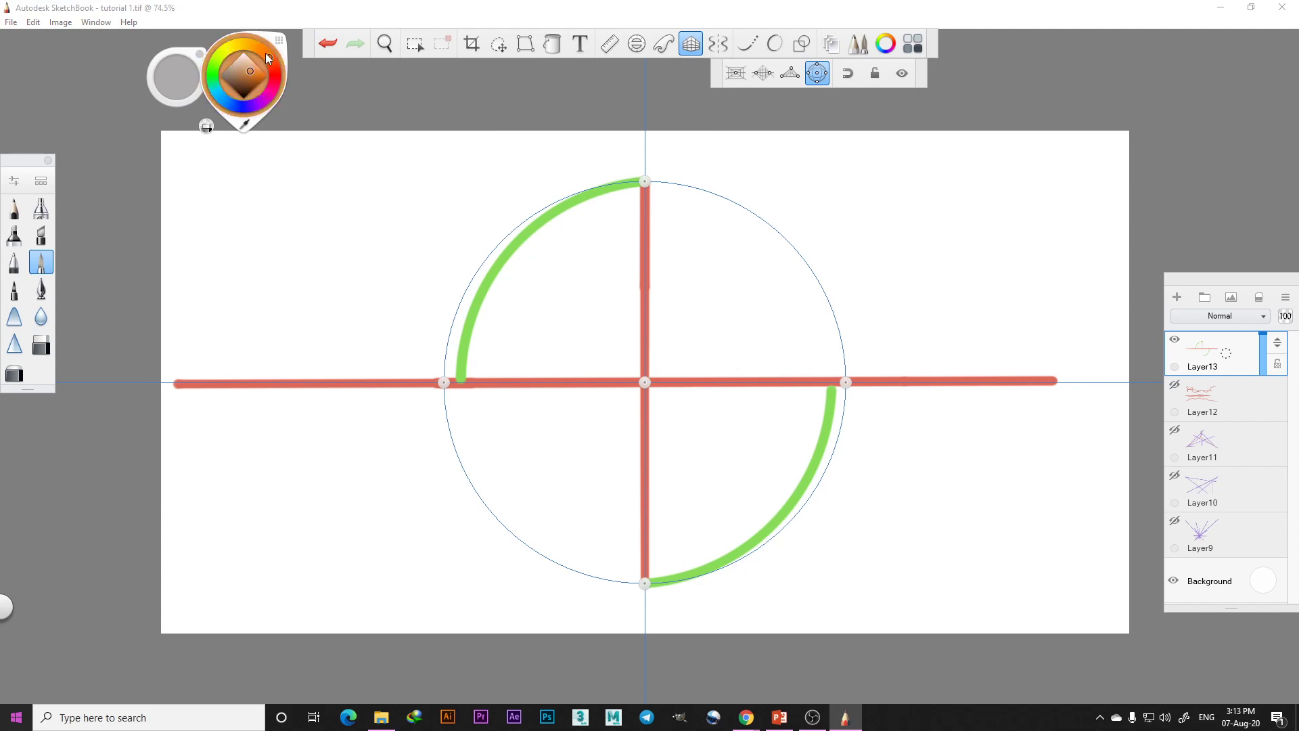
drag(648, 185, 648, 231)
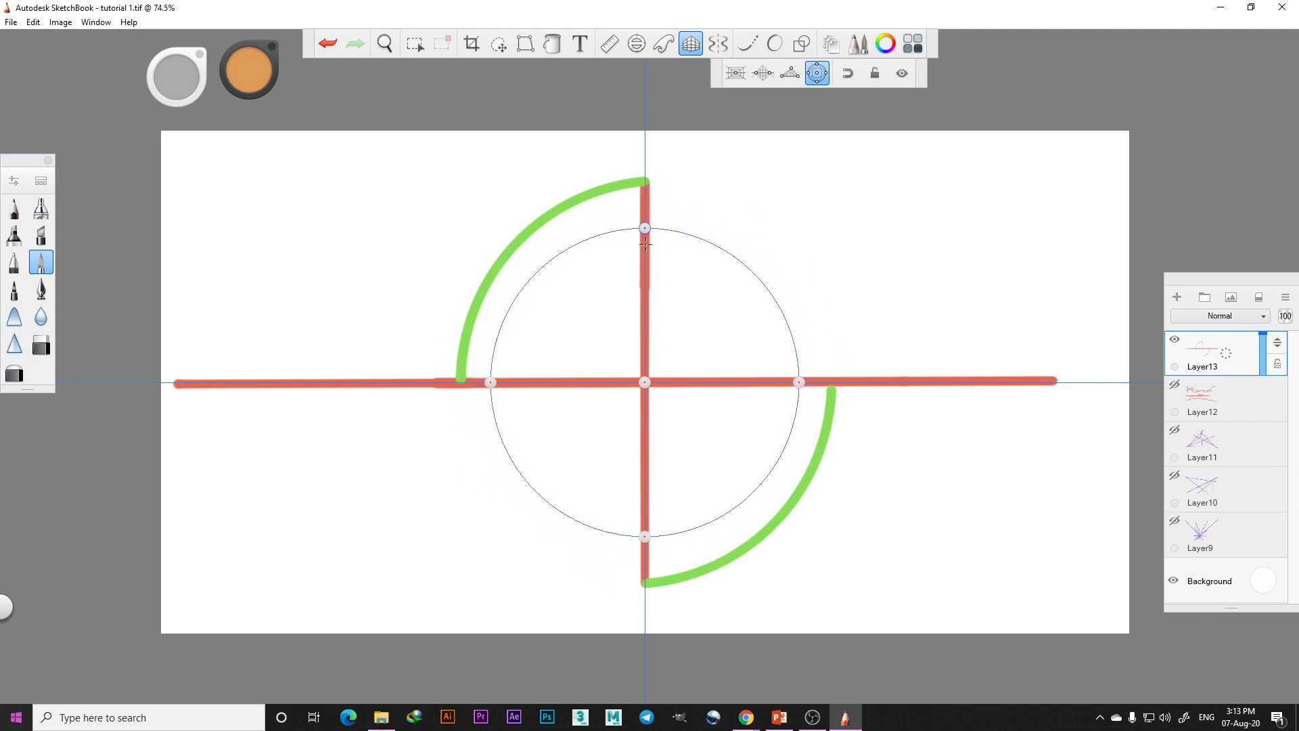
Set the brush color to dark blue and paint arcs in the circle's upper-right, lower-left and upper-left quarters
mouse_move(254, 85)
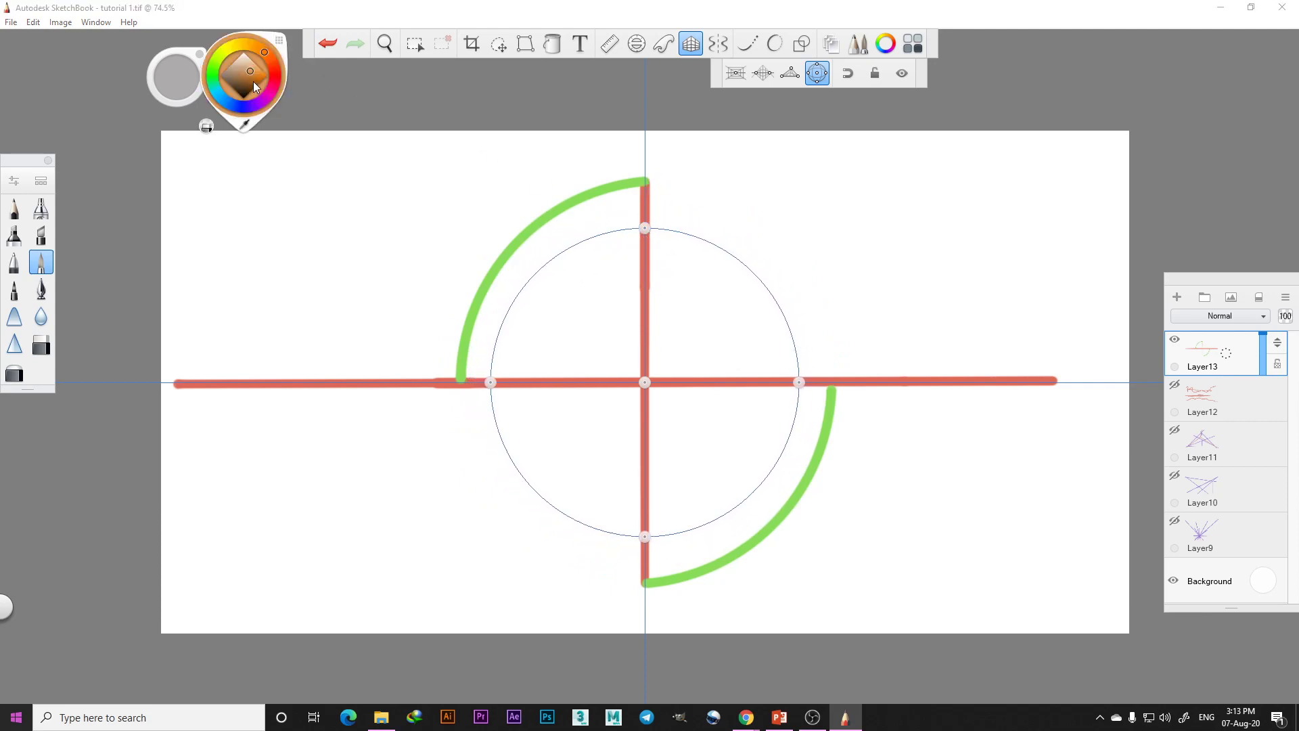
click(235, 105)
click(226, 100)
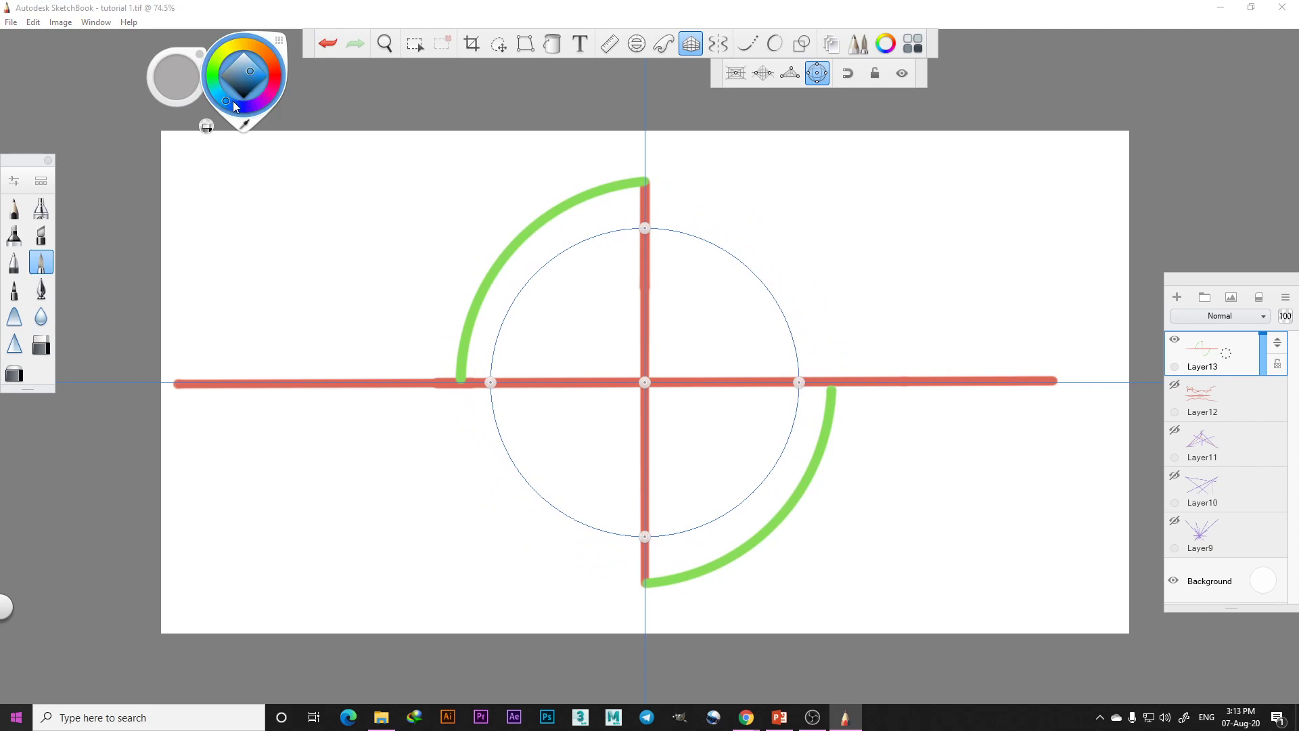
click(236, 106)
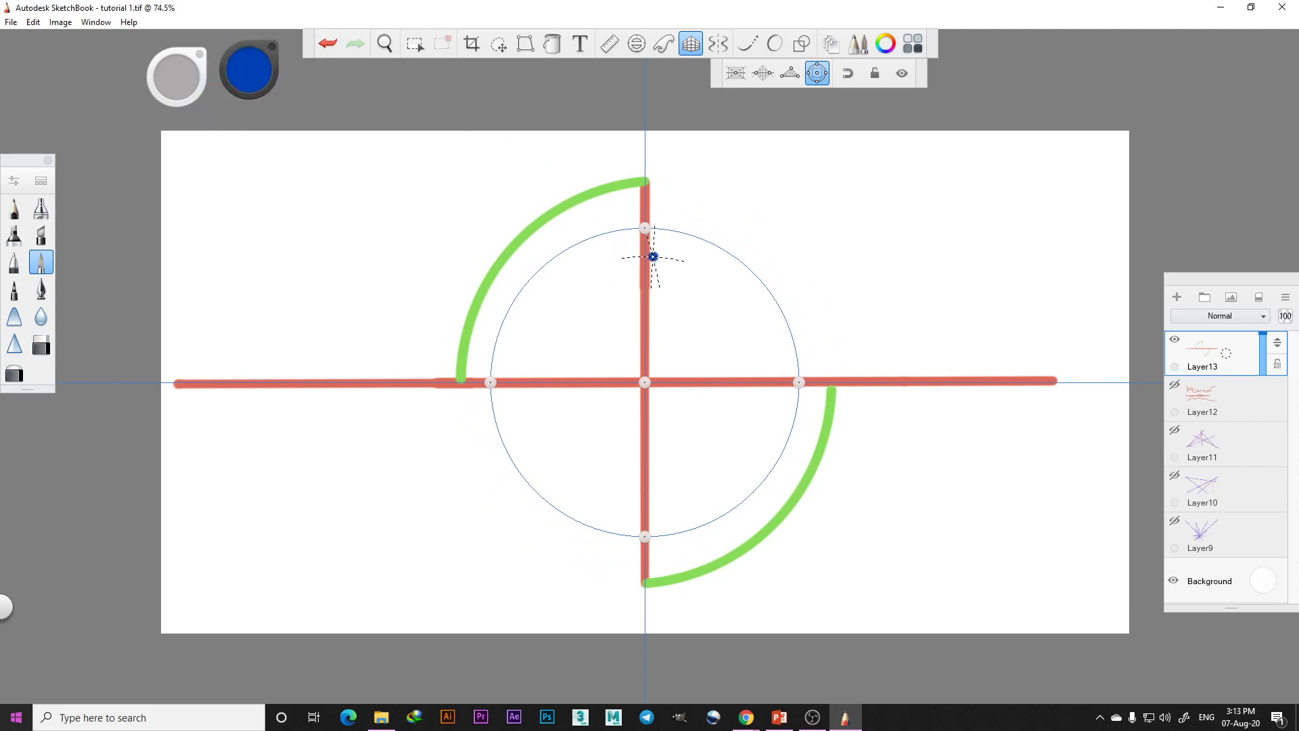
mouse_move(648, 259)
mouse_down()
mouse_move(719, 277)
mouse_move(758, 307)
mouse_move(800, 380)
mouse_up()
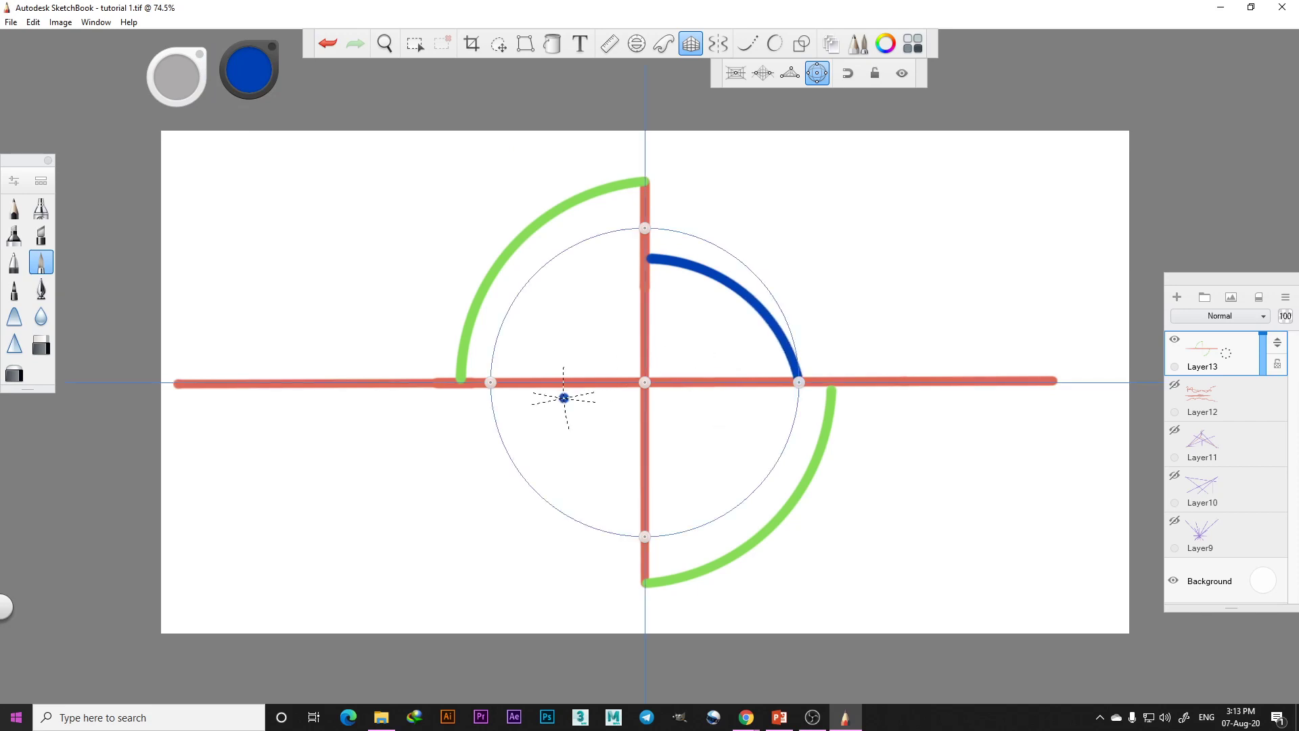
mouse_move(514, 384)
mouse_down()
mouse_move(545, 476)
mouse_move(643, 536)
mouse_up()
mouse_move(517, 380)
mouse_down()
mouse_move(533, 313)
mouse_move(643, 228)
mouse_up()
Shrink the fisheye guide circle well inside the blue arcs and set the brush color to dark red
drag(798, 383, 740, 442)
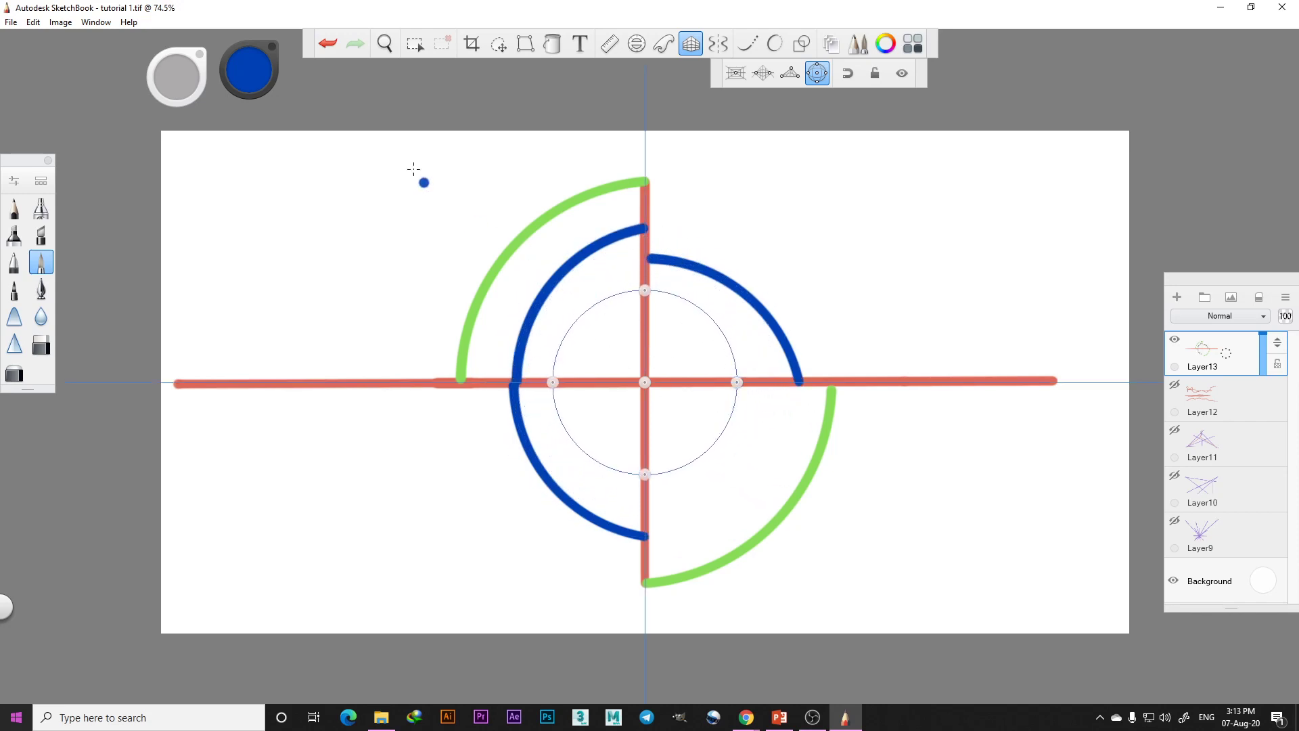
click(259, 83)
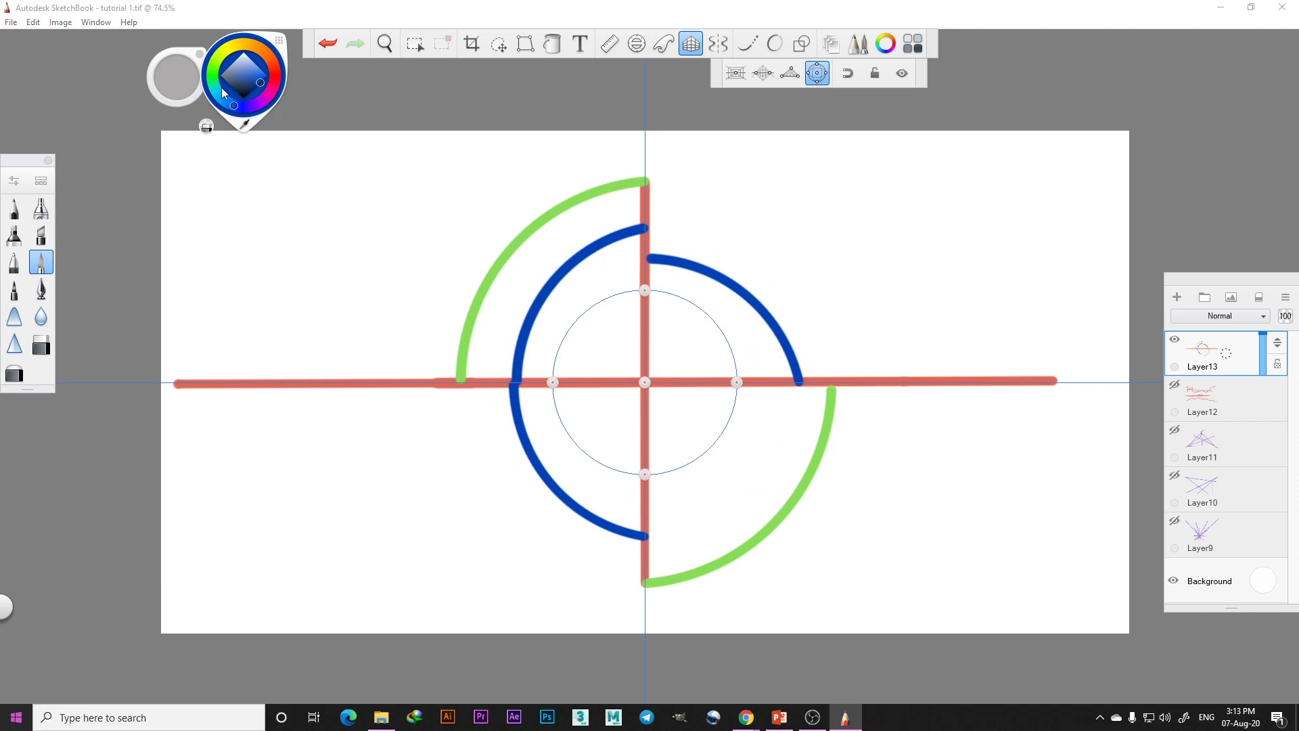
click(278, 57)
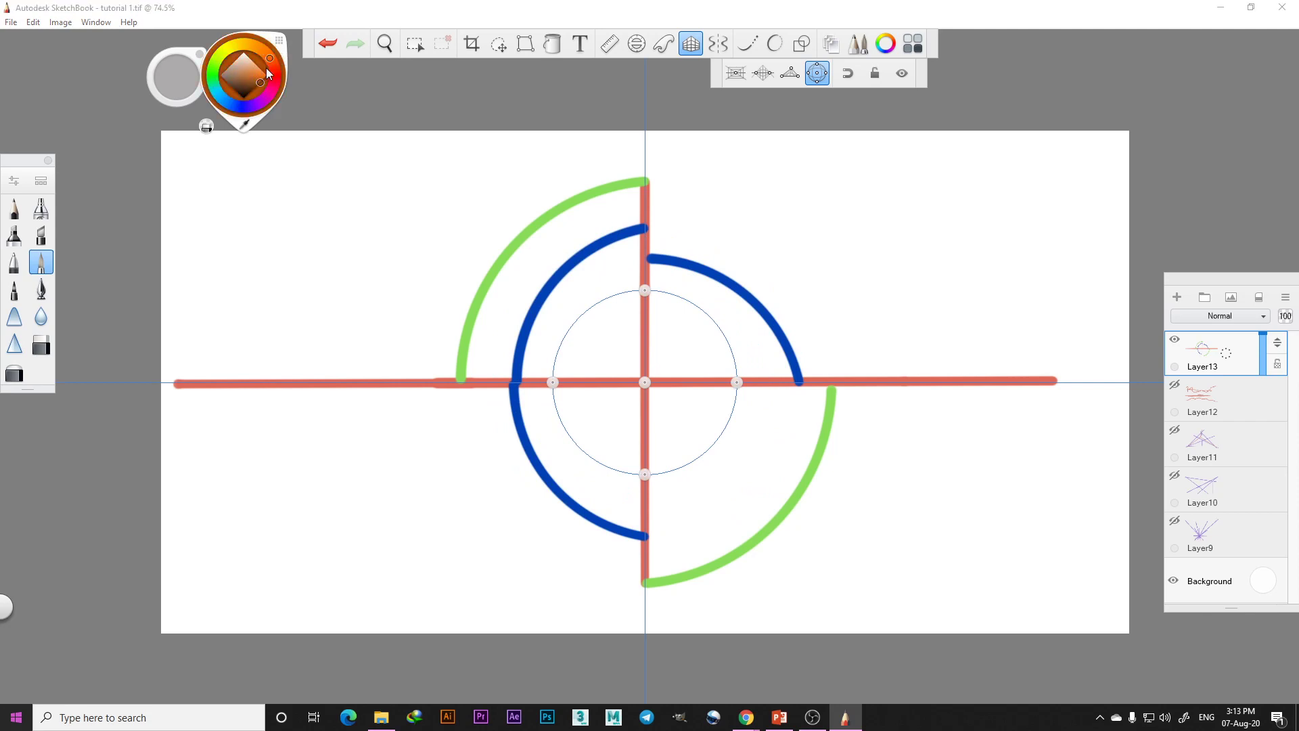
click(284, 83)
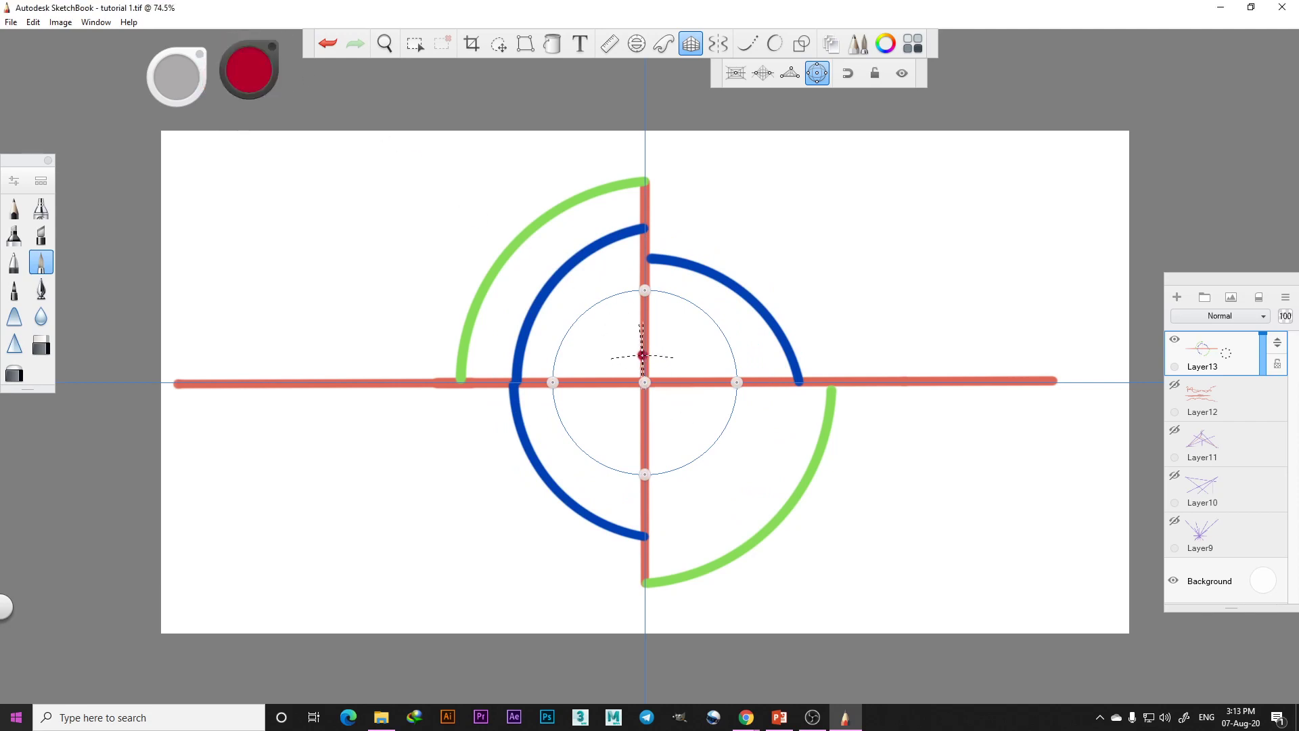
Paint dark red arcs inside the small circle, one arching above its center and others curving toward its upper and lower points
mouse_move(642, 347)
mouse_down()
mouse_move(711, 362)
mouse_move(603, 354)
mouse_move(556, 386)
mouse_move(575, 388)
mouse_move(593, 323)
mouse_move(630, 292)
mouse_up()
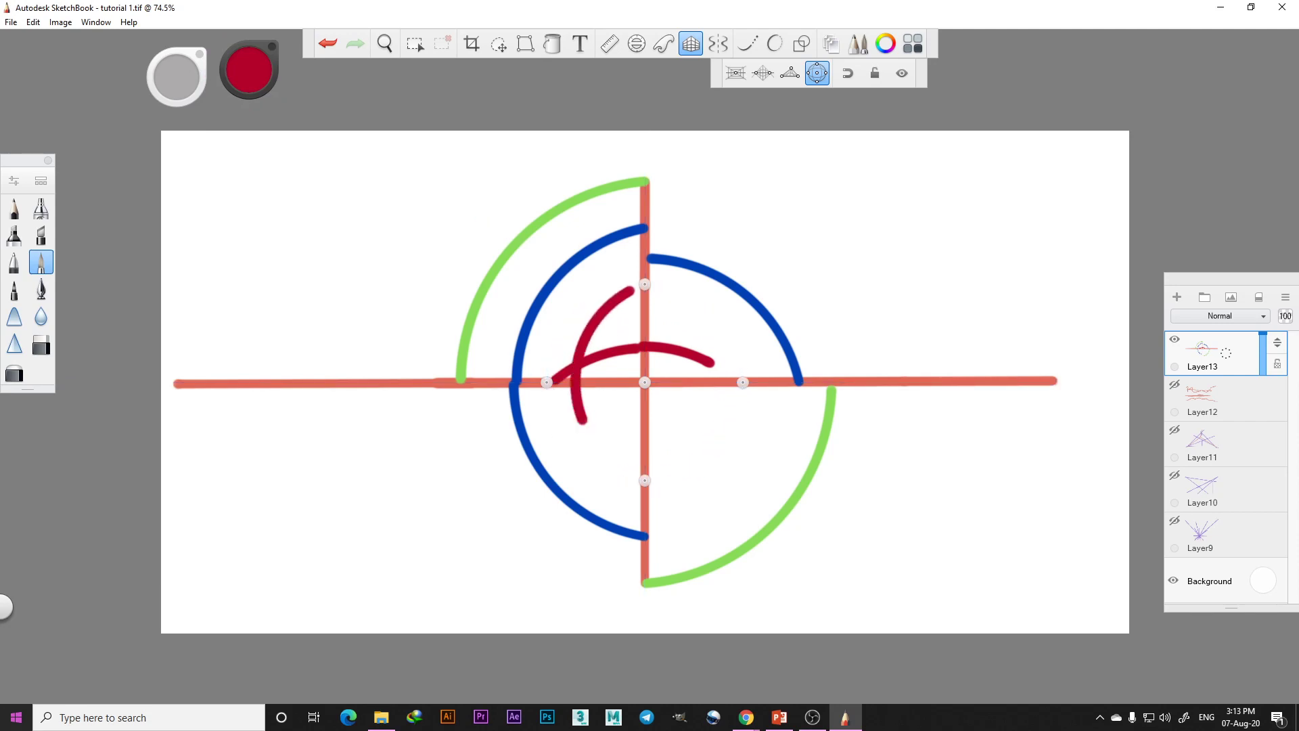
mouse_move(582, 421)
mouse_down()
mouse_move(644, 479)
mouse_move(667, 451)
mouse_move(686, 386)
mouse_move(655, 295)
mouse_up()
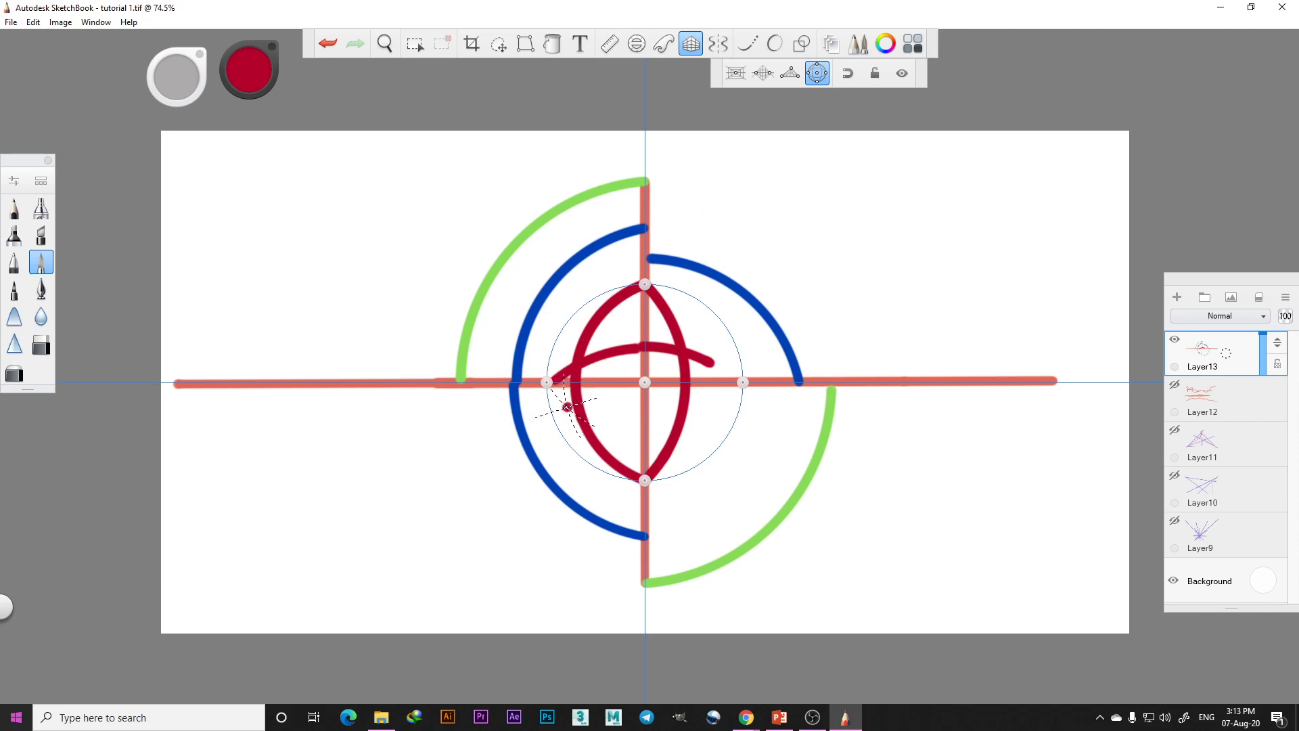
mouse_move(567, 406)
mouse_down()
mouse_move(566, 376)
mouse_move(626, 475)
mouse_up()
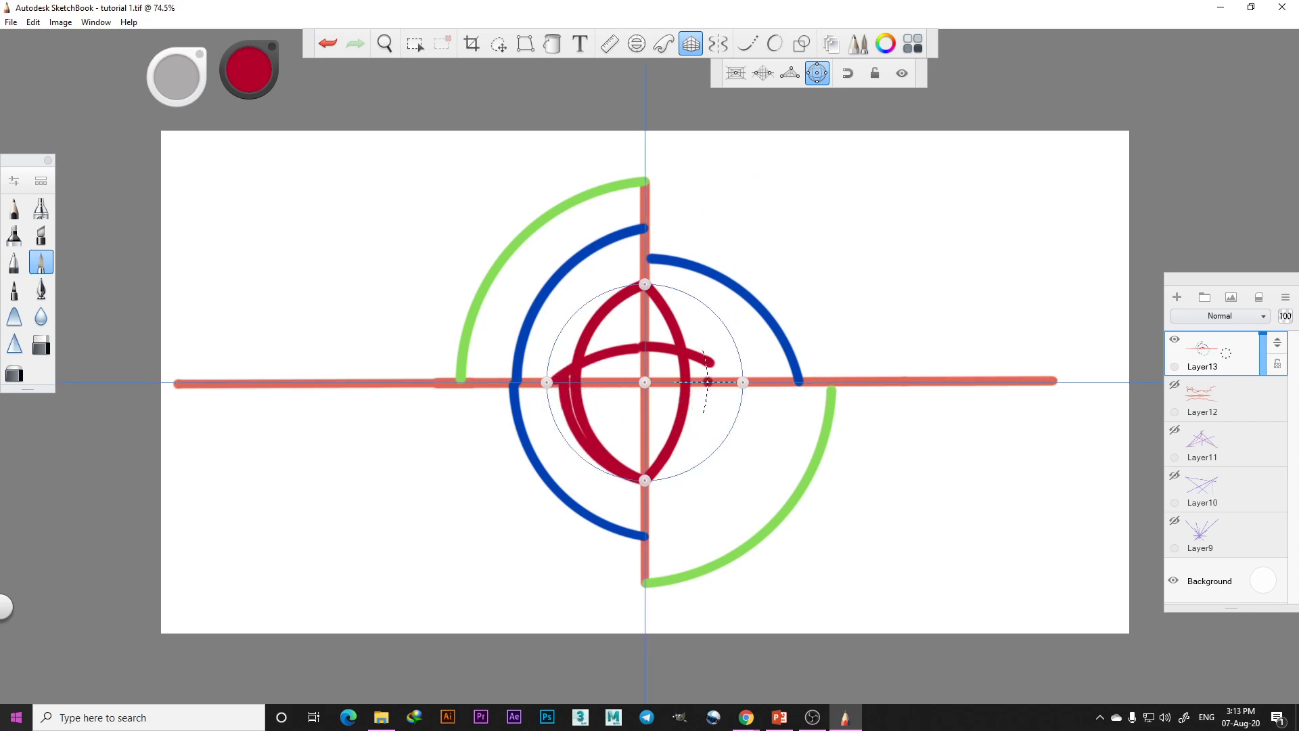
mouse_move(713, 364)
mouse_down()
mouse_move(705, 428)
mouse_move(651, 479)
mouse_up()
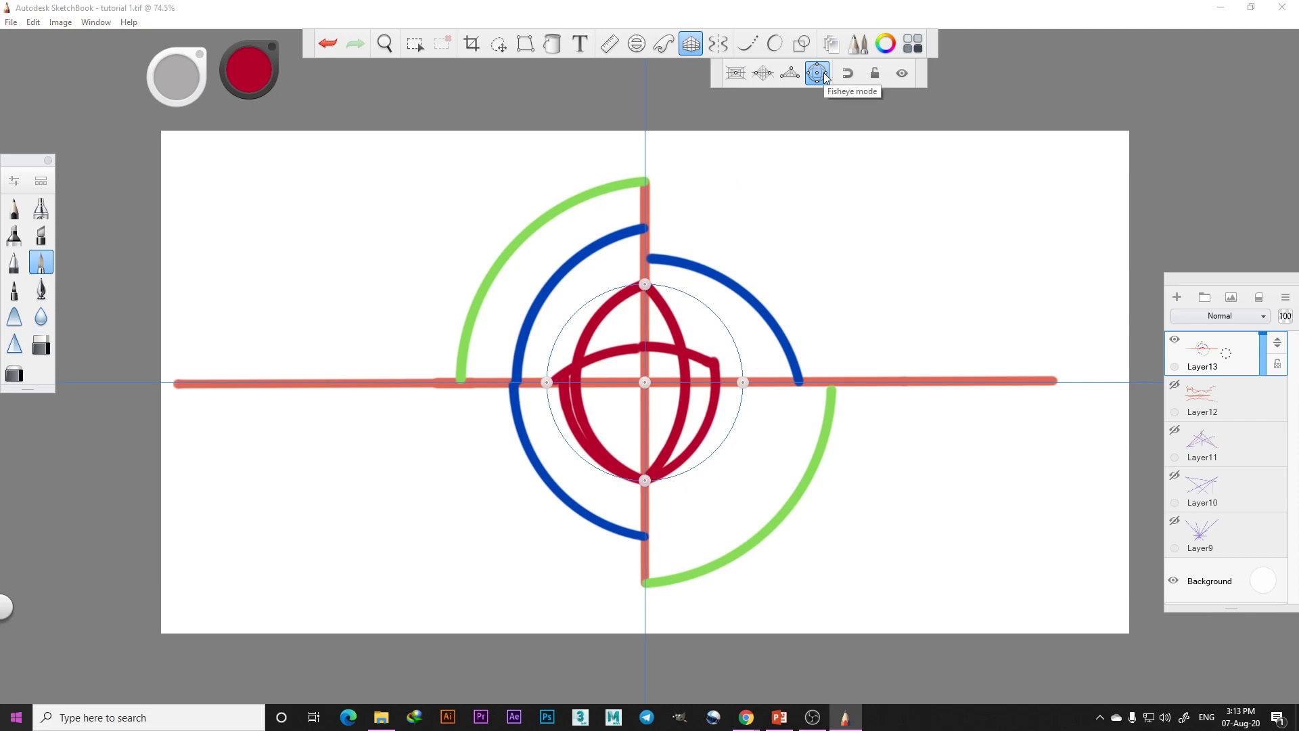
Lock the fisheye guide and paint a dark red arch above the center between the circle's left and right points
click(874, 73)
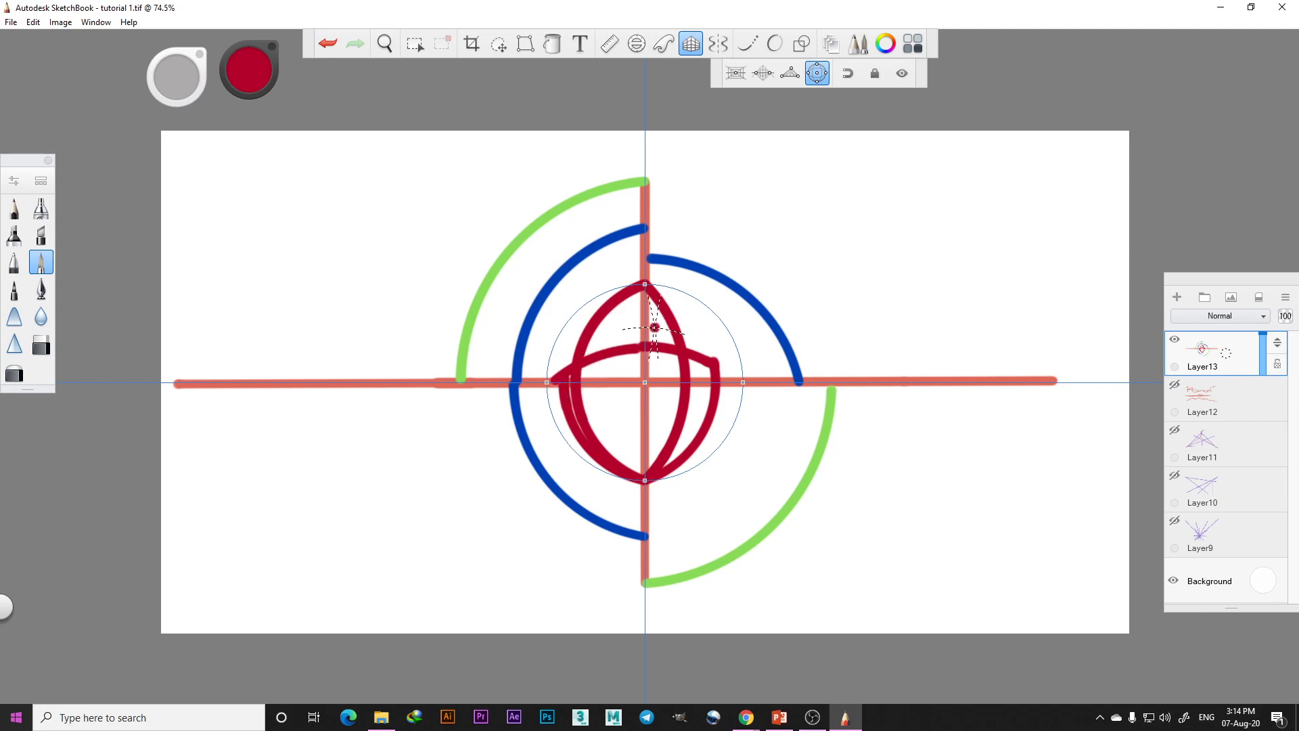
mouse_move(651, 323)
mouse_down()
mouse_move(717, 351)
mouse_move(743, 383)
mouse_up()
mouse_move(651, 322)
mouse_down()
mouse_move(575, 347)
mouse_move(547, 382)
mouse_up()
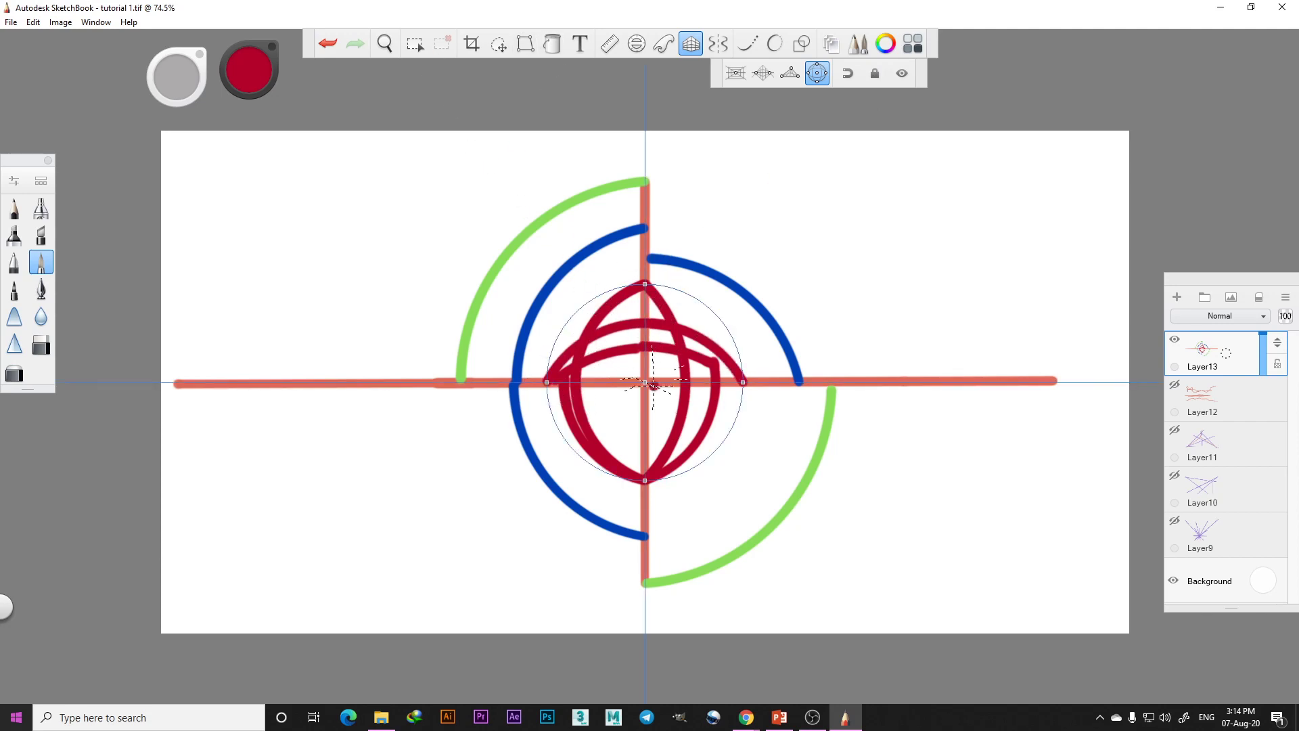
Move the fisheye guide to the canvas's upper-right area, lock it, and paint an arch and the circle's left half in dark red
click(874, 73)
mouse_move(644, 383)
mouse_down()
mouse_move(748, 296)
mouse_move(924, 257)
mouse_up()
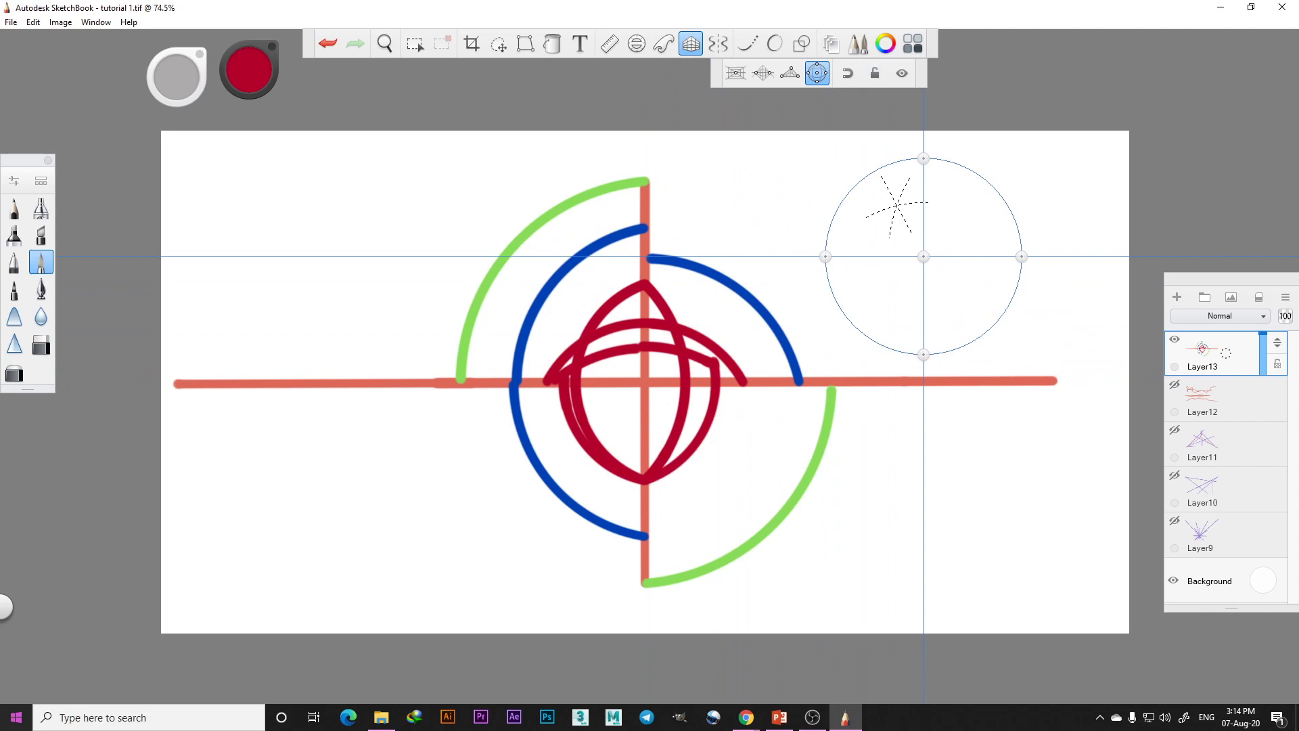
click(882, 71)
mouse_move(929, 197)
mouse_down()
mouse_move(990, 214)
mouse_move(1021, 256)
mouse_move(825, 256)
mouse_move(839, 304)
mouse_move(924, 354)
mouse_move(924, 159)
mouse_up()
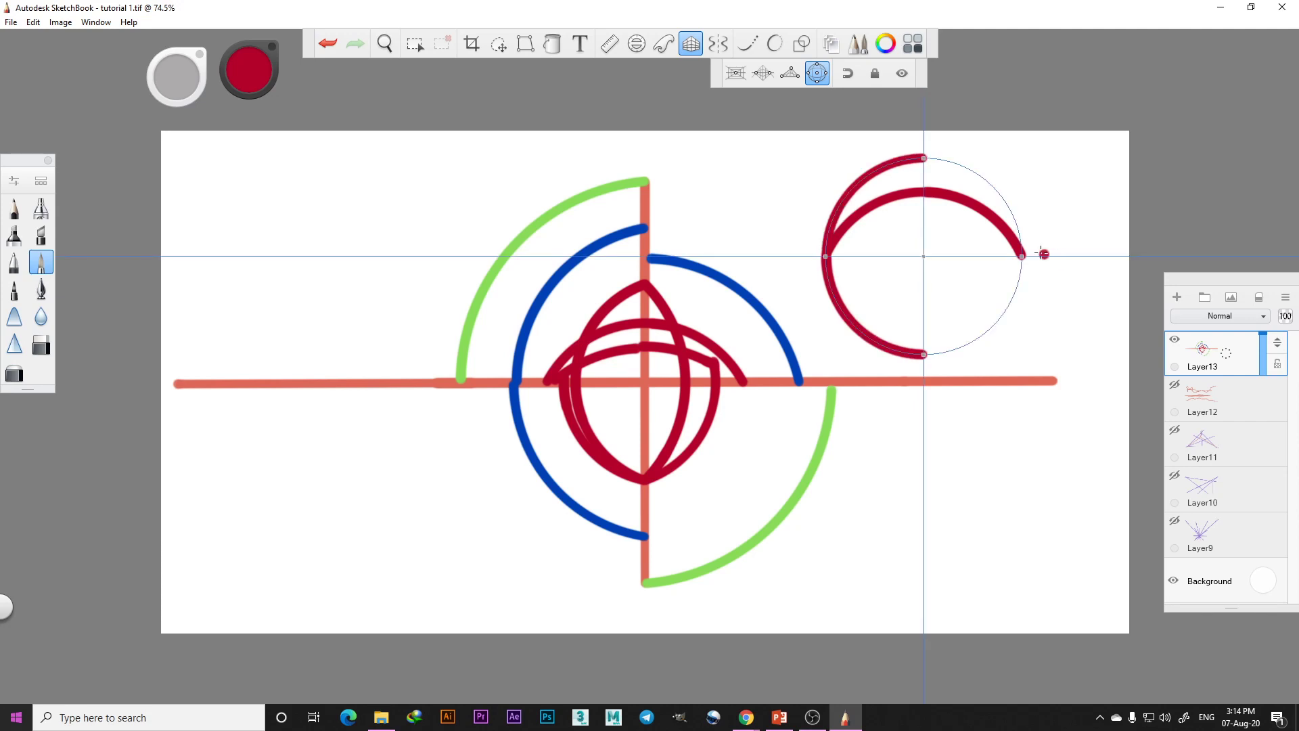
Try to close the right half of the circle with dark red strokes and undo them
mouse_move(1024, 256)
mouse_down()
mouse_move(999, 304)
mouse_move(903, 348)
mouse_move(943, 345)
mouse_up()
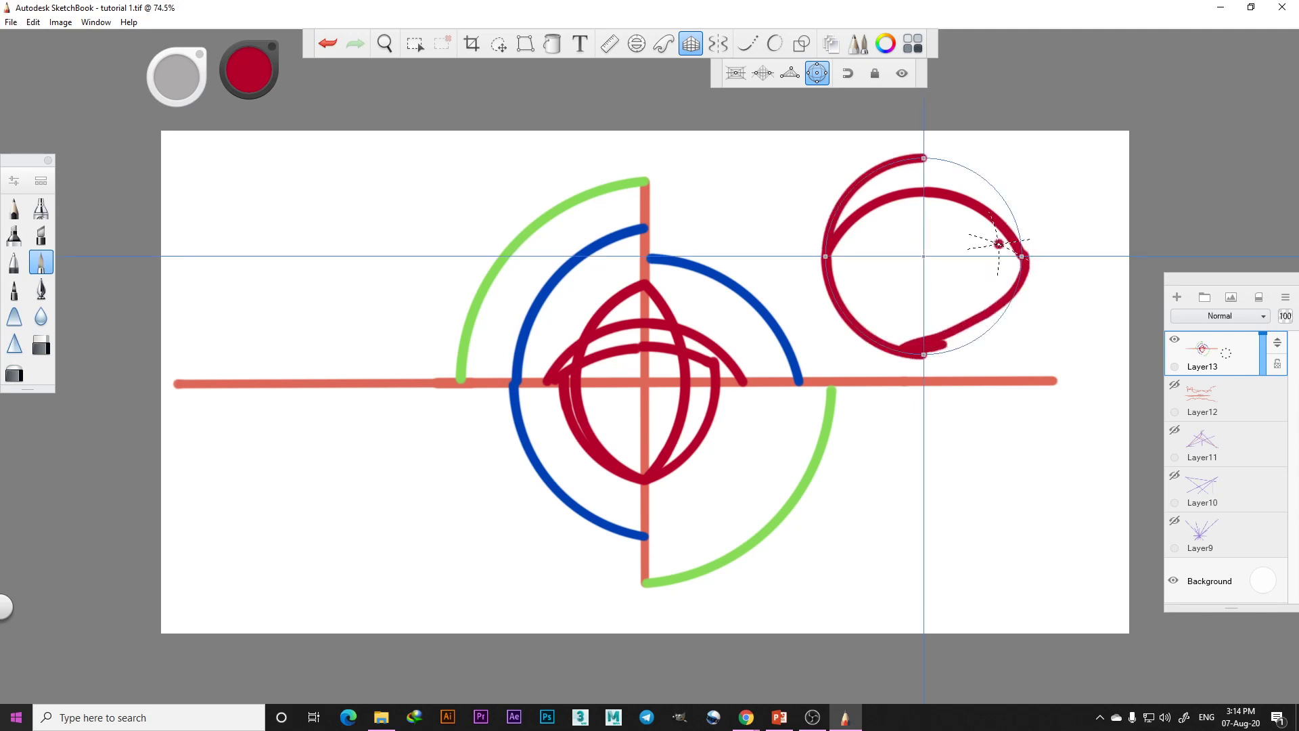
click(326, 45)
mouse_move(924, 353)
mouse_down()
mouse_move(1014, 305)
mouse_move(1027, 274)
mouse_move(1017, 230)
mouse_move(974, 178)
mouse_move(926, 157)
mouse_up()
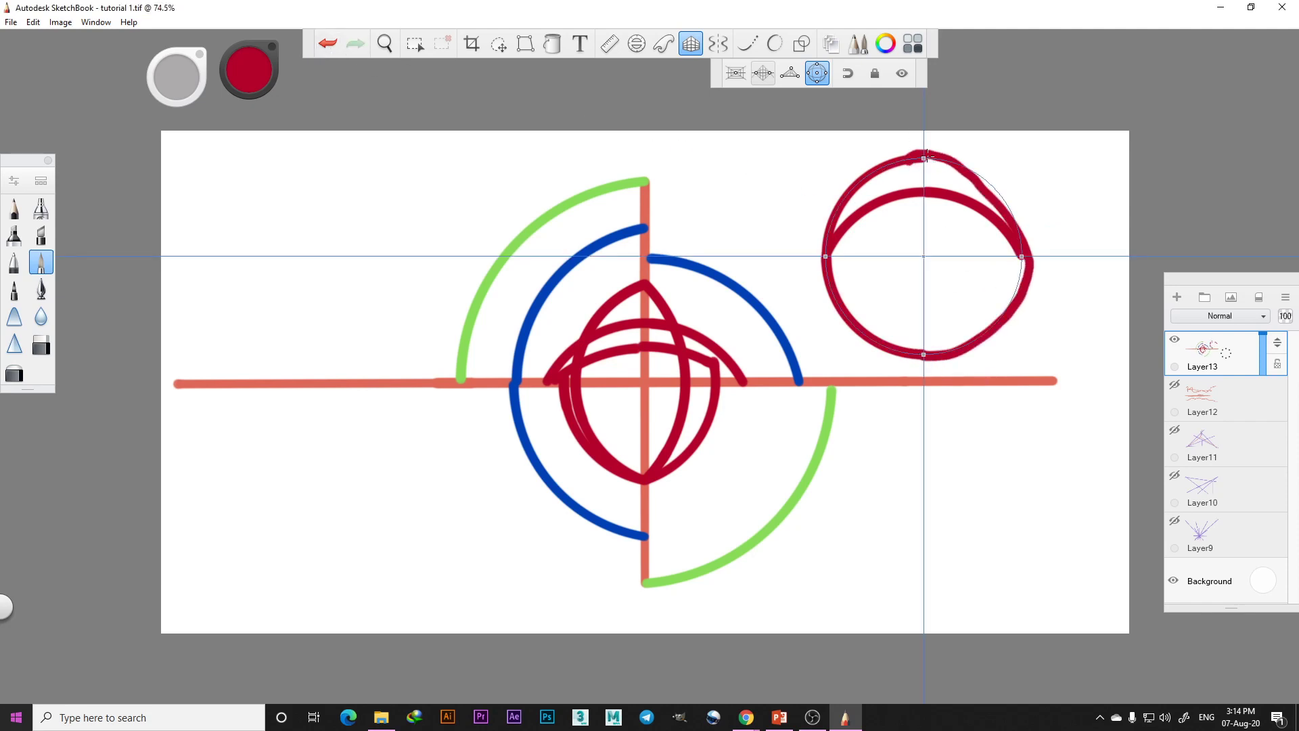
click(327, 43)
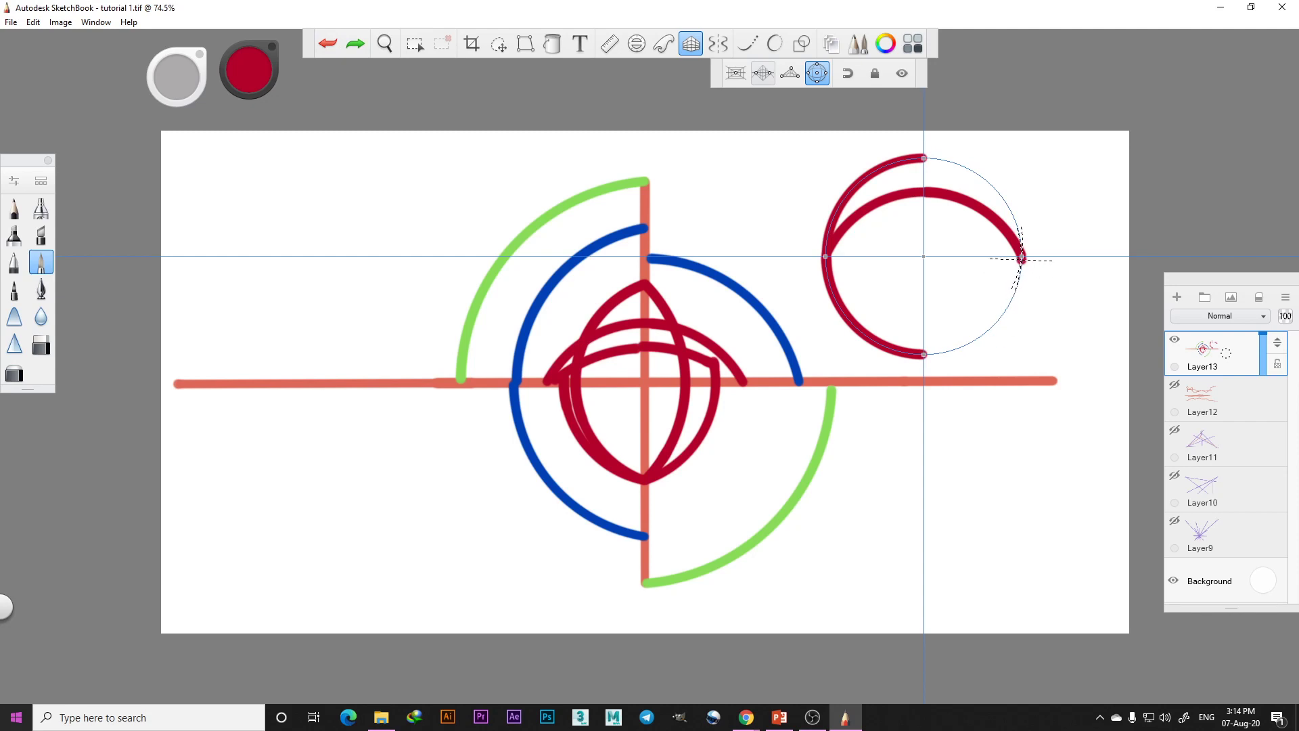
Paint the right half of the circle from its right point and a dark red cross through its center
mouse_move(1015, 256)
mouse_down()
mouse_move(983, 331)
mouse_move(927, 352)
mouse_up()
mouse_move(1013, 255)
mouse_down()
mouse_move(1011, 230)
mouse_move(951, 165)
mouse_move(891, 154)
mouse_up()
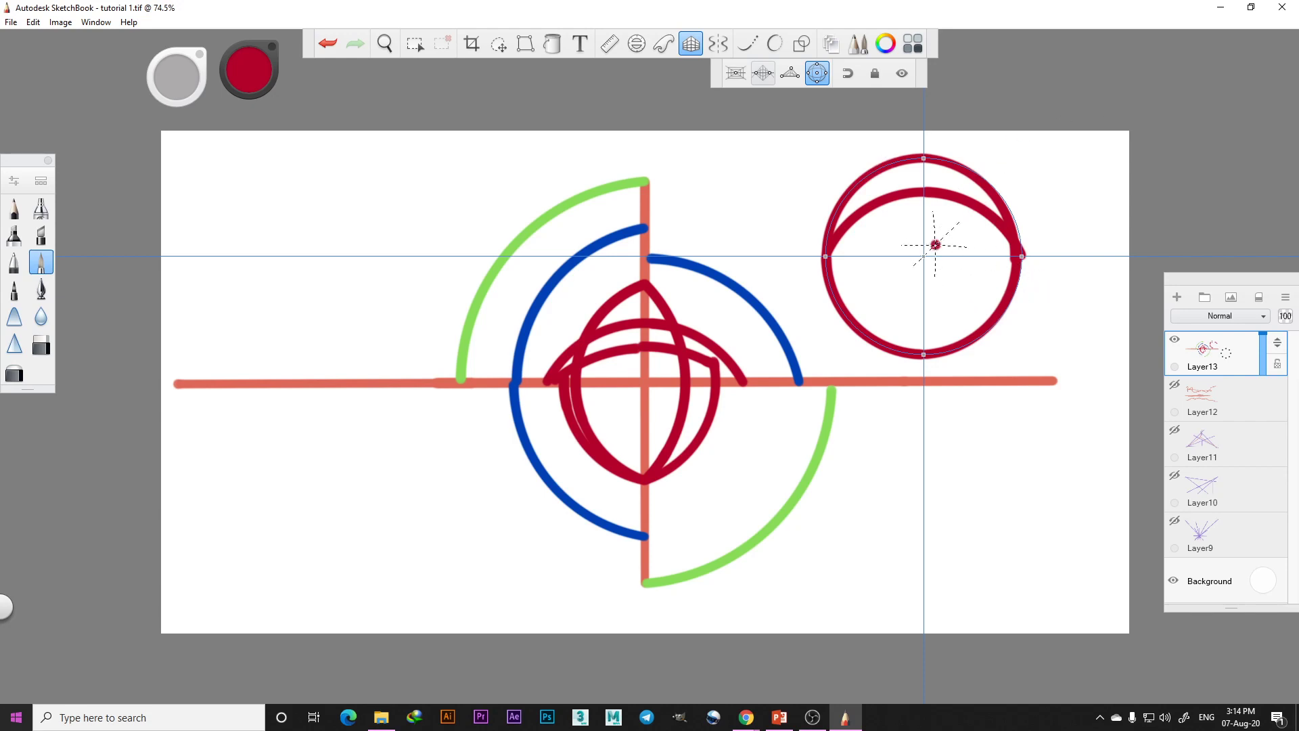
drag(922, 227, 927, 324)
drag(874, 253, 1040, 256)
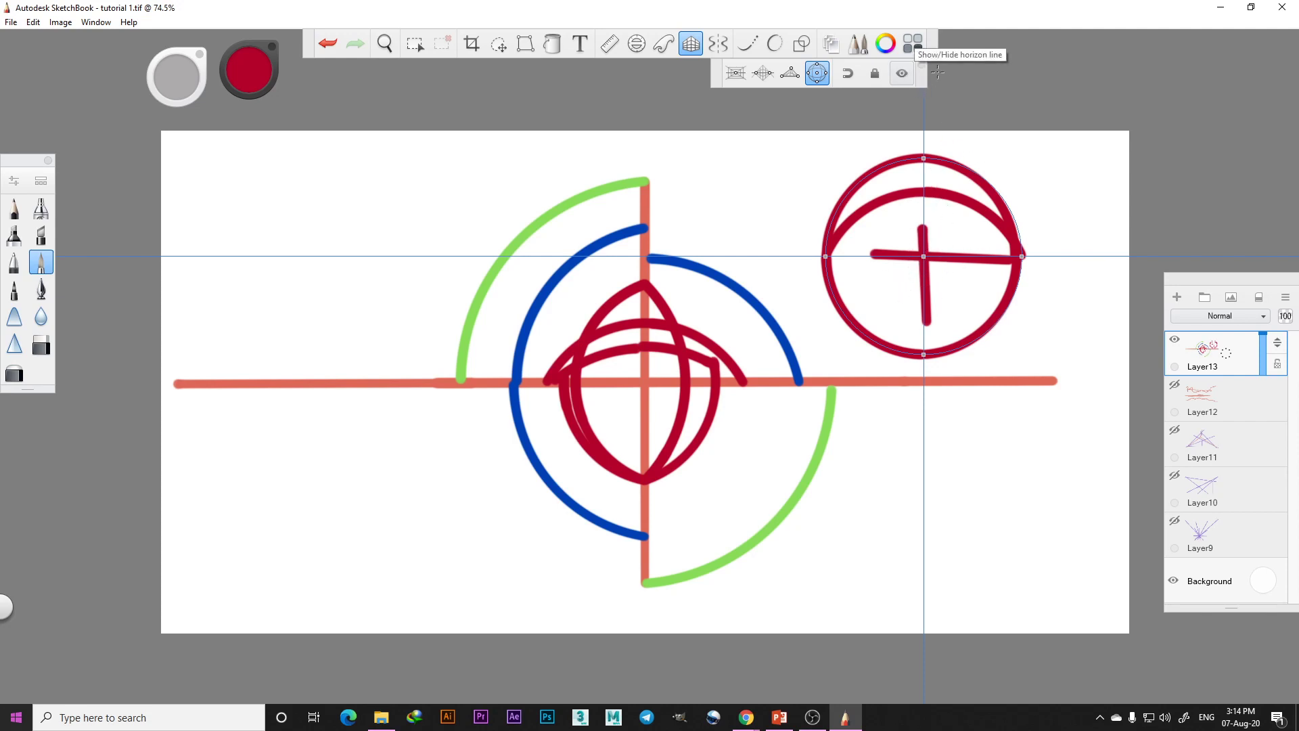
Show Layer12, Layer11, Layer10 and Layer9 to view all guide strokes together, and hide the four layers again
click(1174, 385)
click(1175, 431)
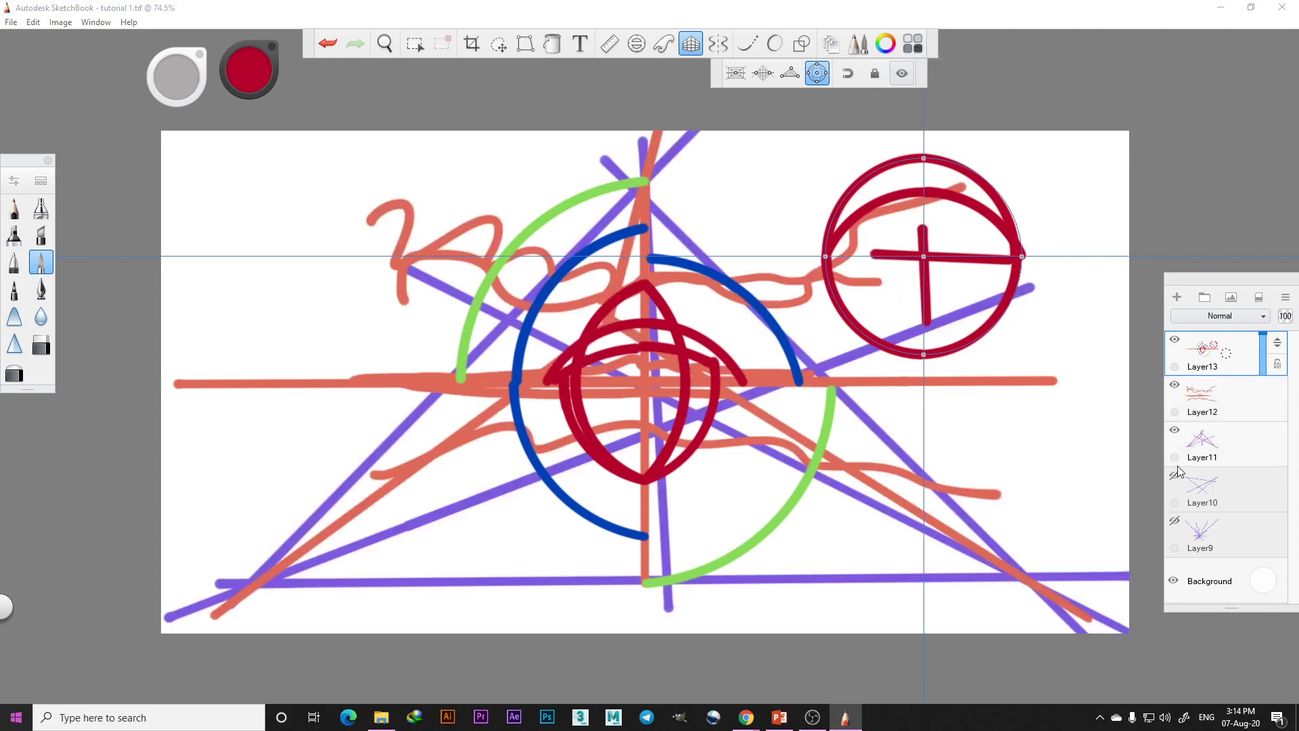
click(1175, 476)
click(1174, 521)
click(528, 146)
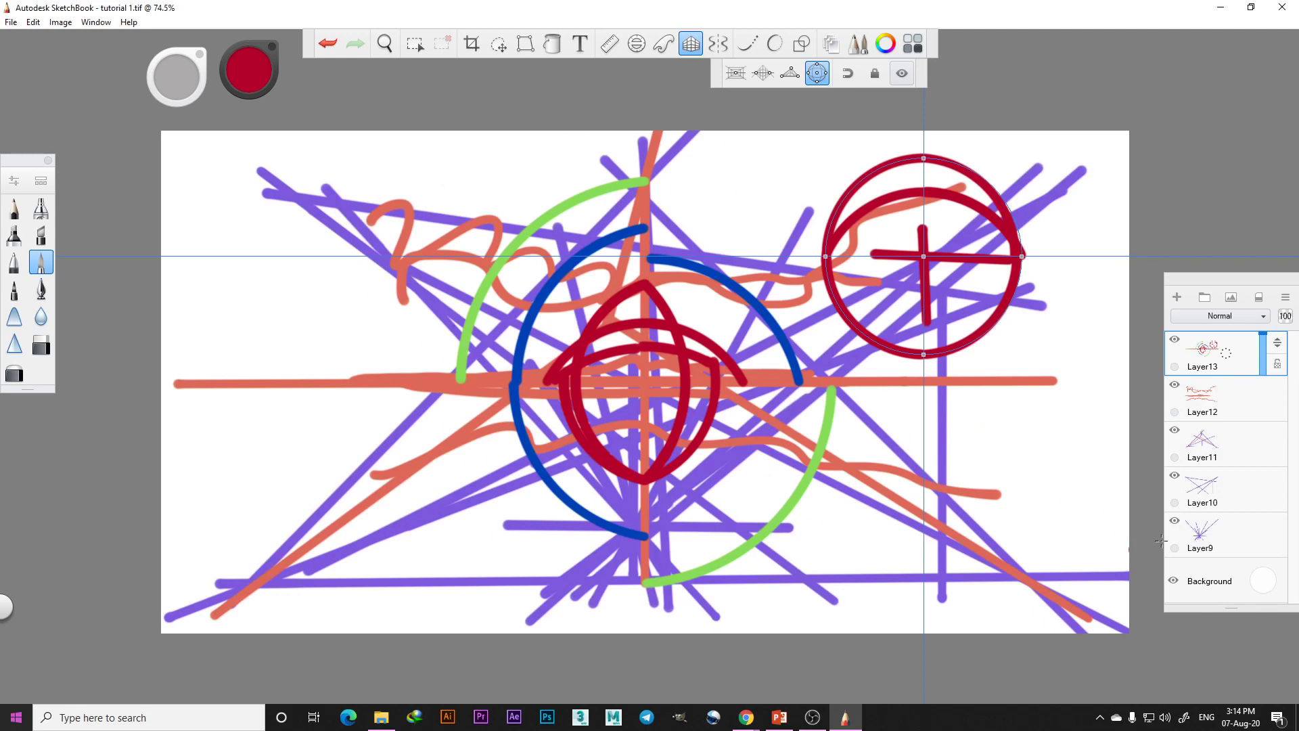
click(1174, 521)
click(1174, 476)
click(1174, 431)
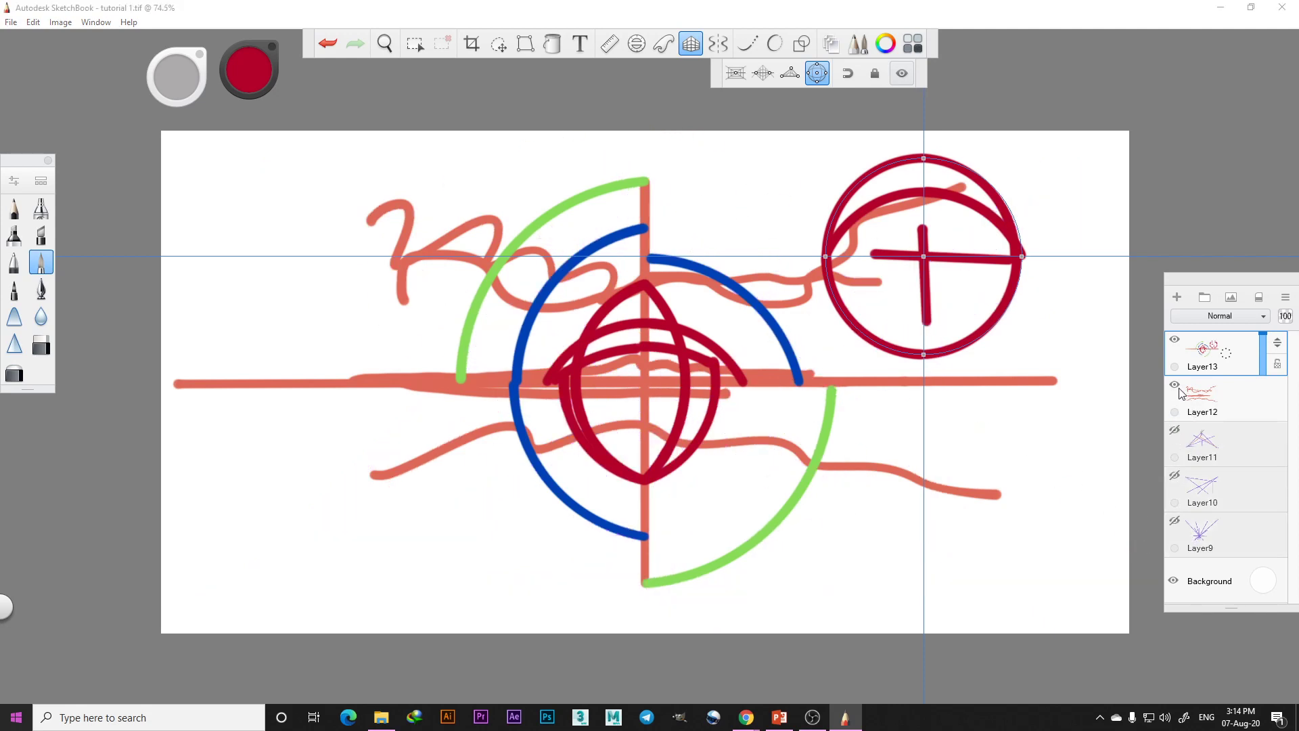
click(1175, 386)
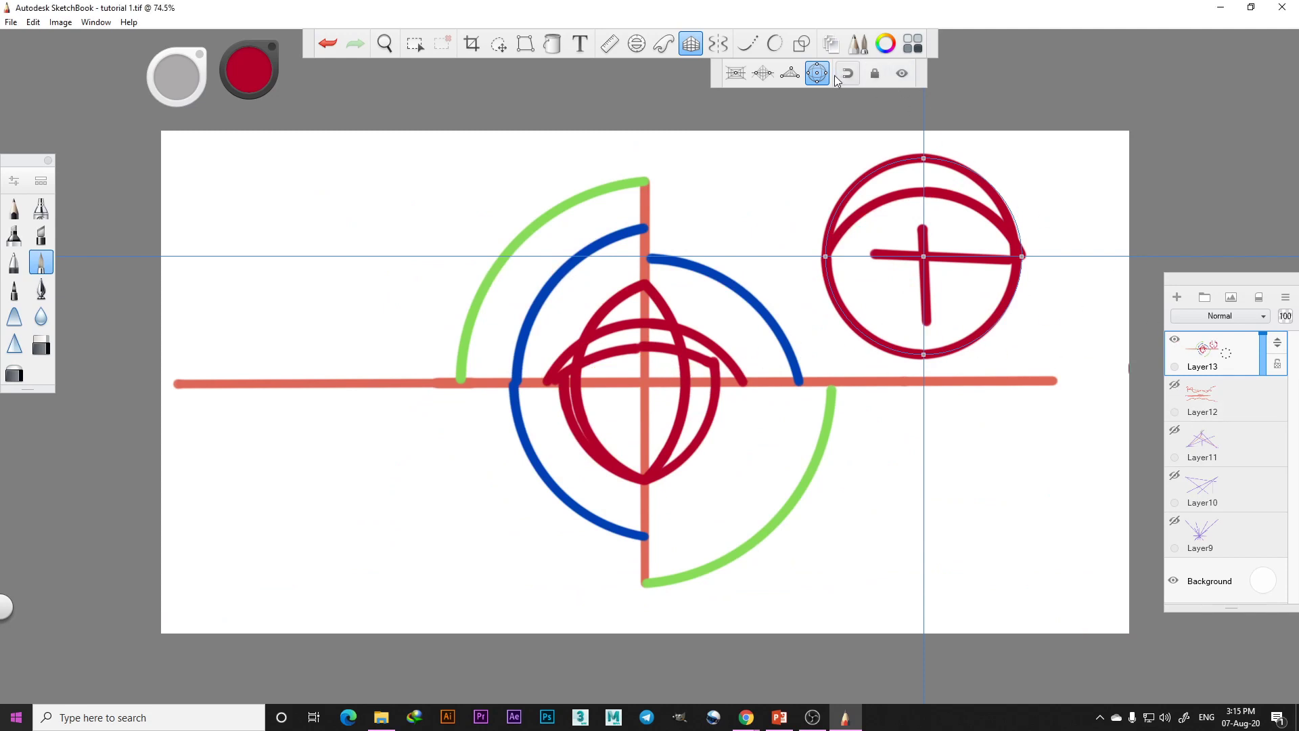
Unlock the fisheye guide and replace the perspective guides with symmetry about the canvas's vertical center line
click(874, 73)
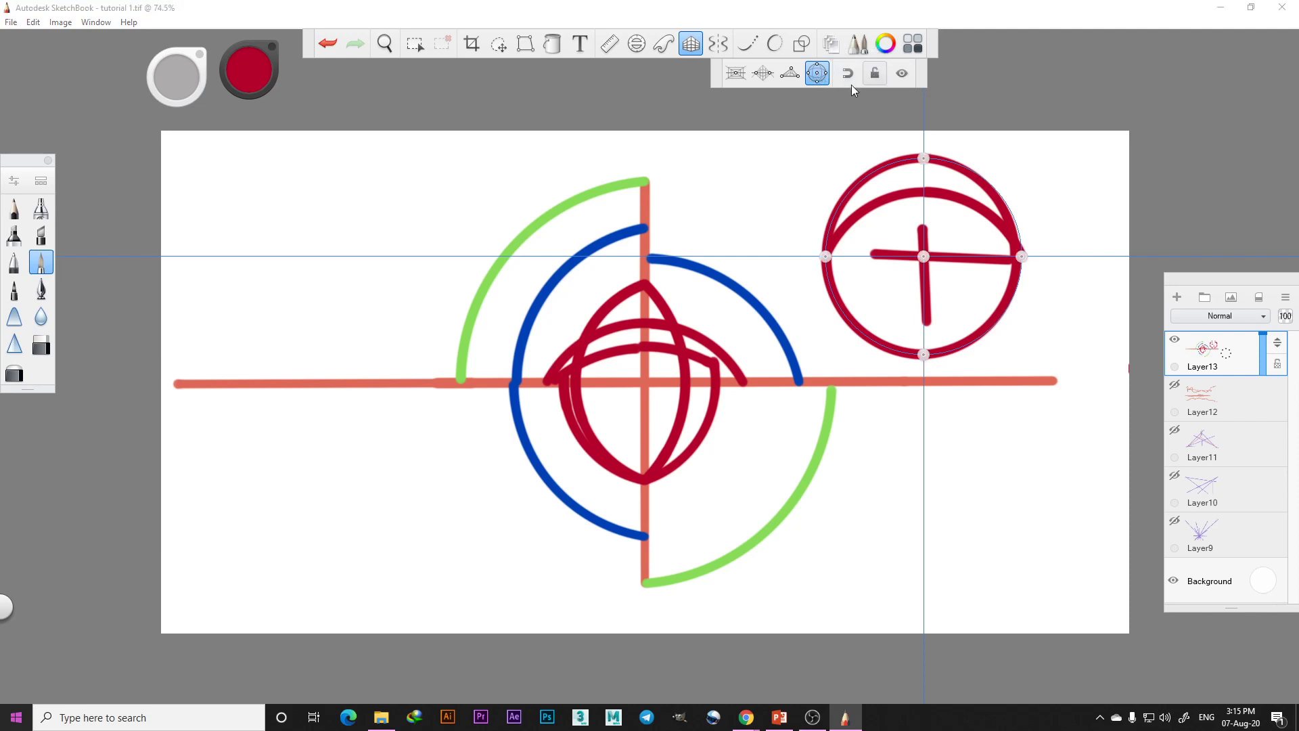
click(906, 75)
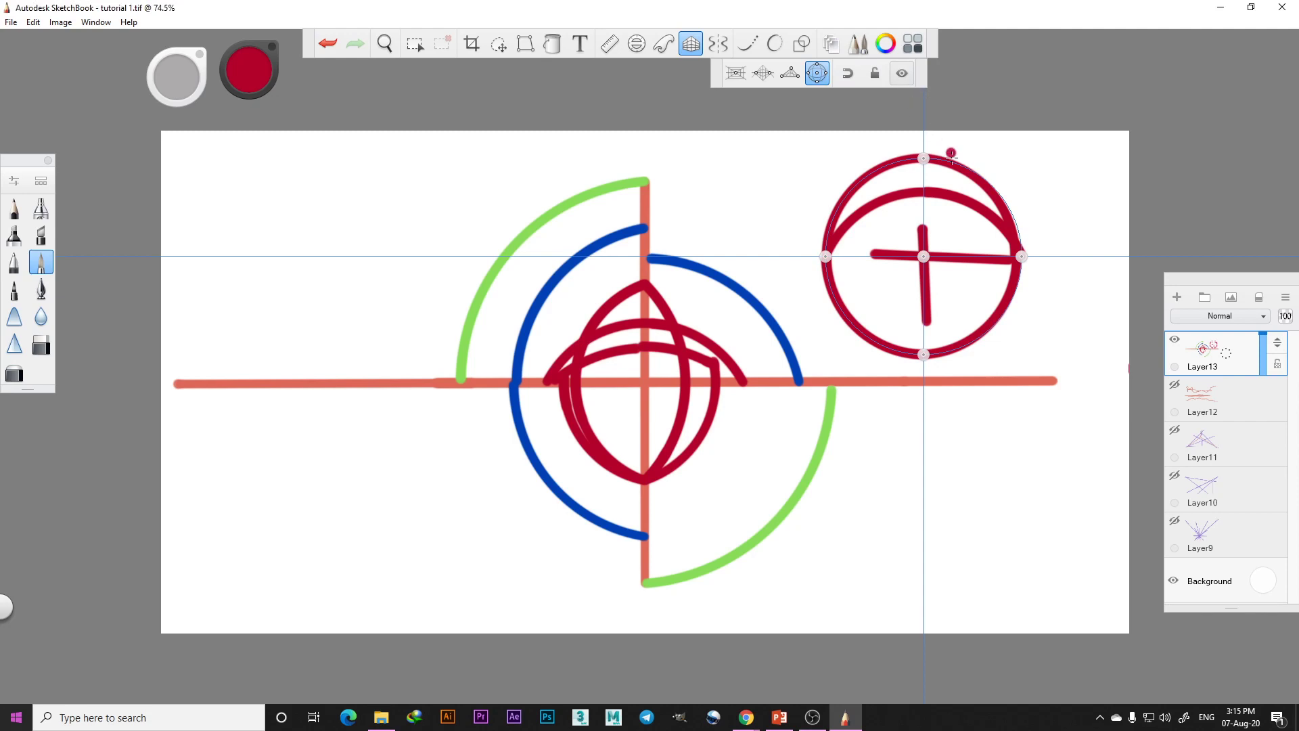
click(718, 43)
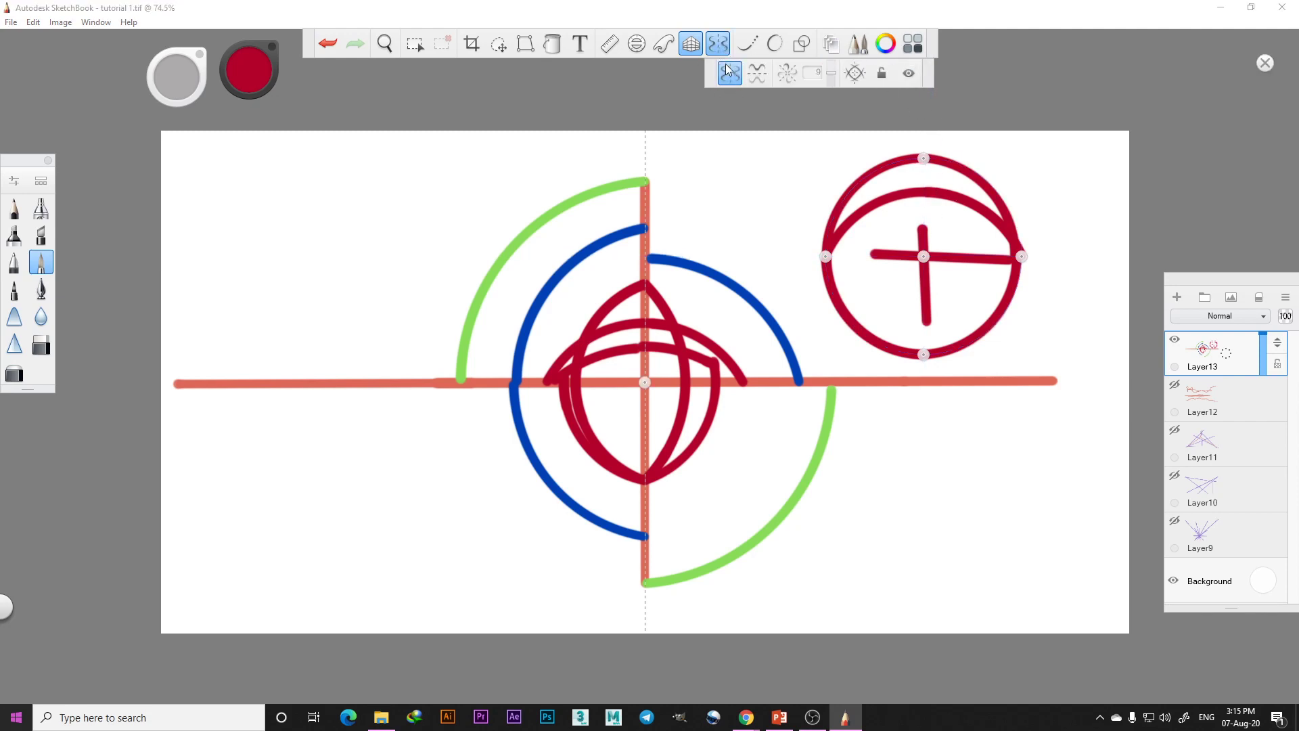
click(688, 49)
Hide Layer13 and merge the five layers from Layer13 to Layer9 into a single layer
click(1175, 341)
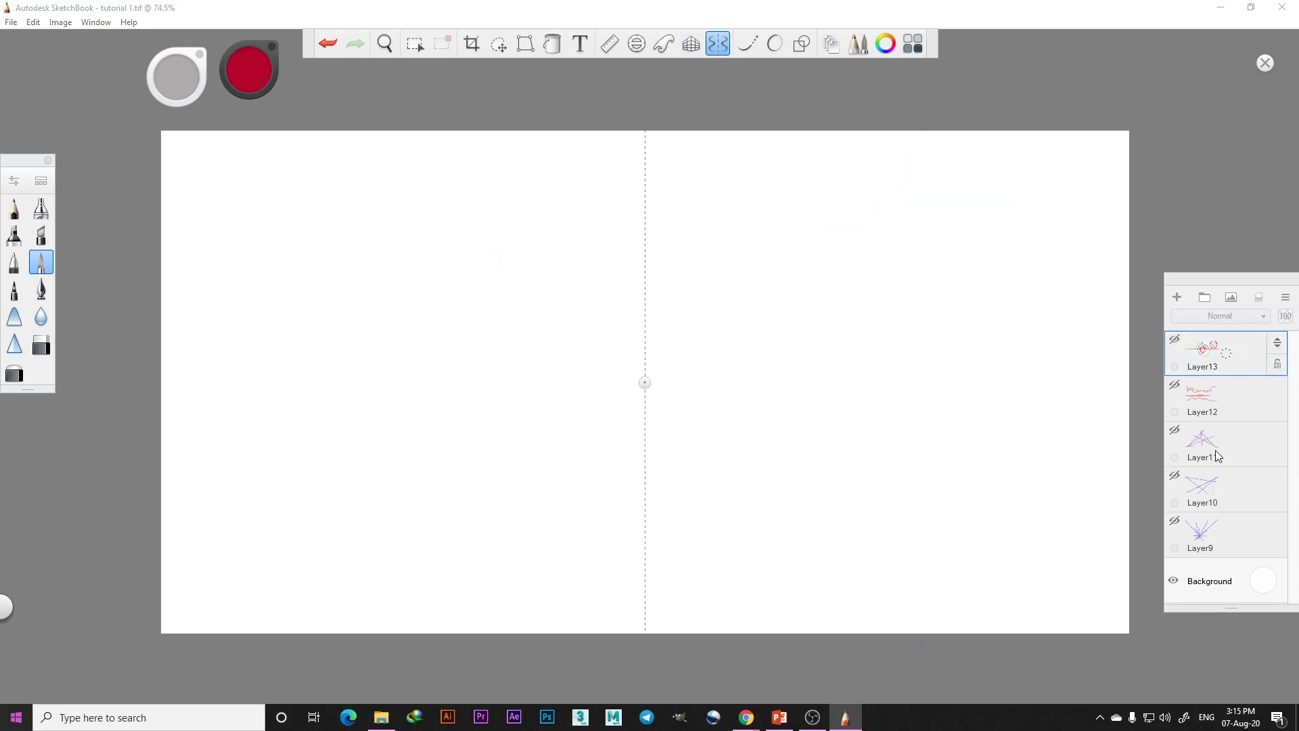
shift+click(1222, 530)
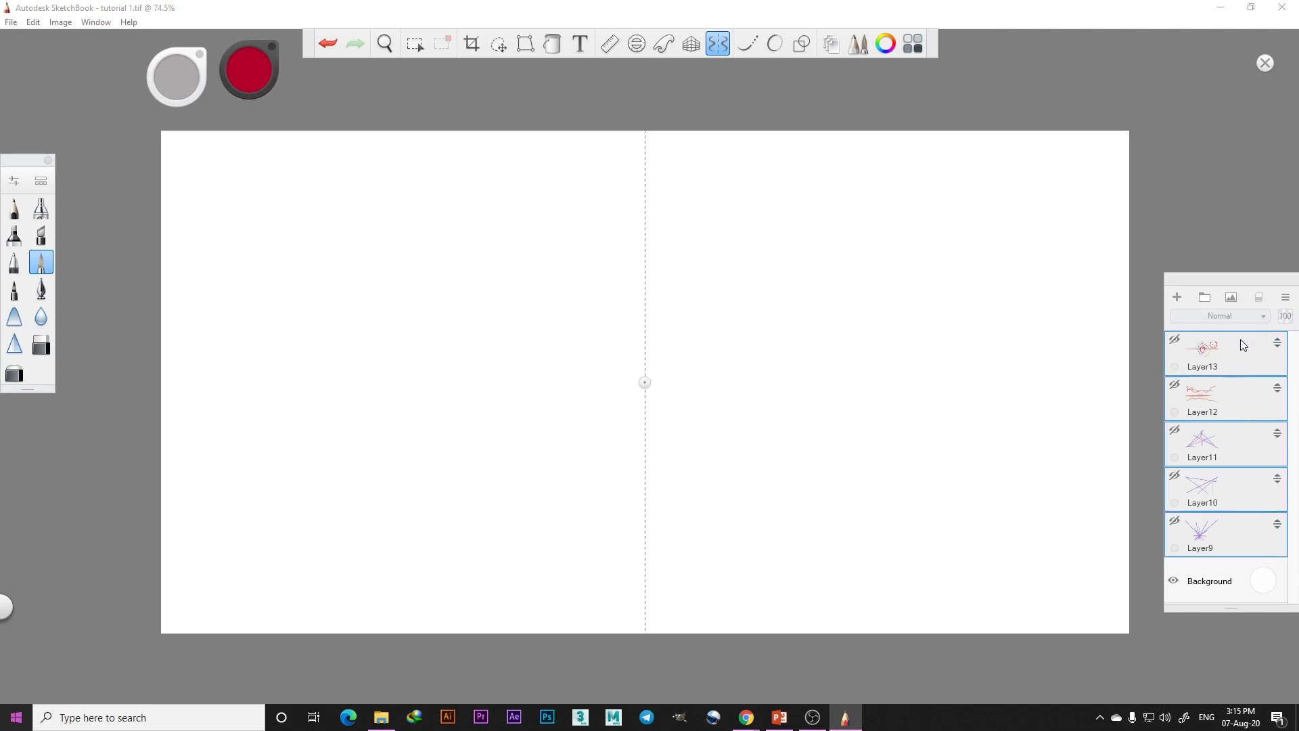
click(1242, 370)
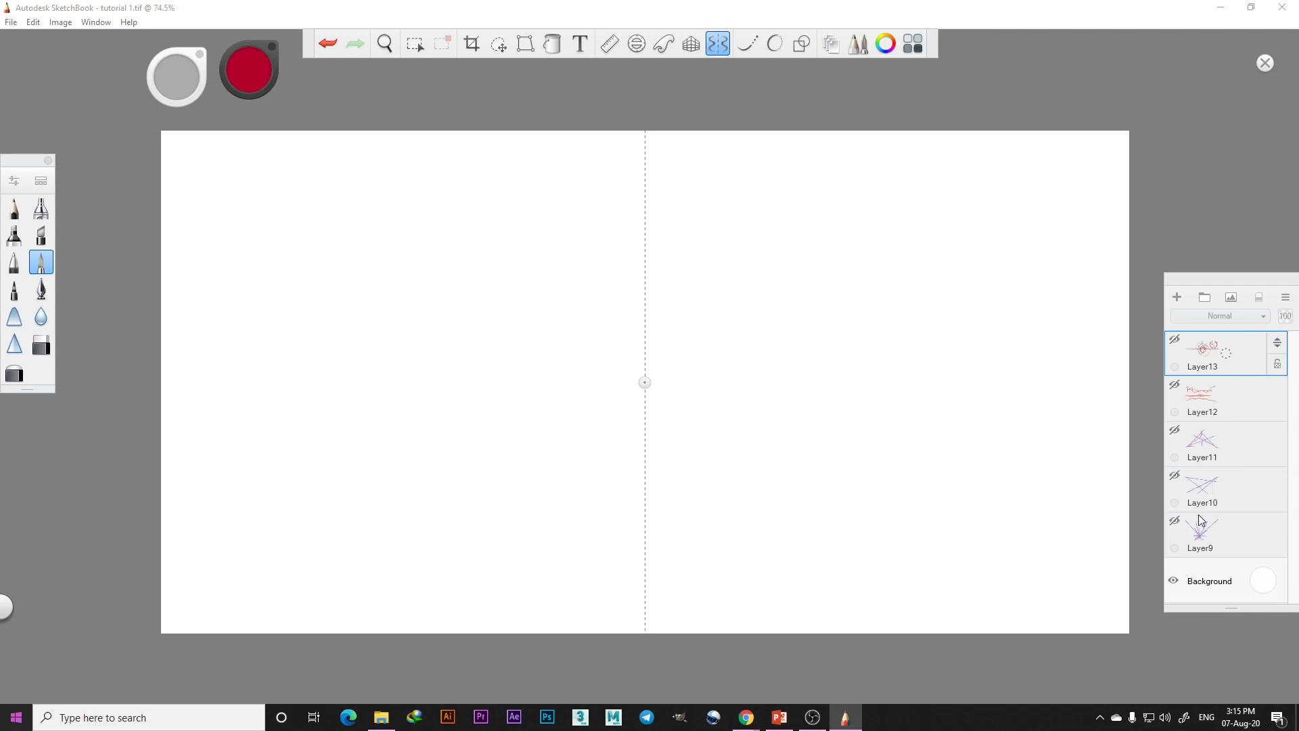
shift+click(1231, 541)
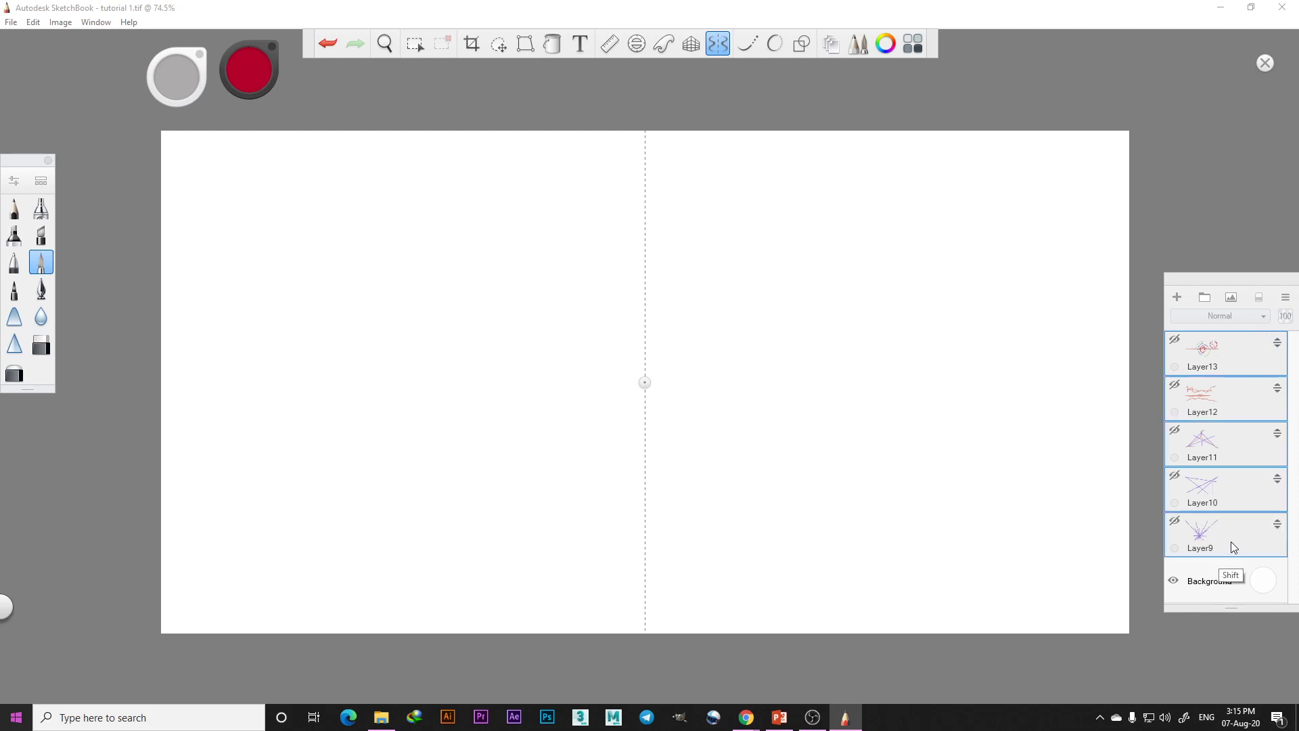
click(1285, 298)
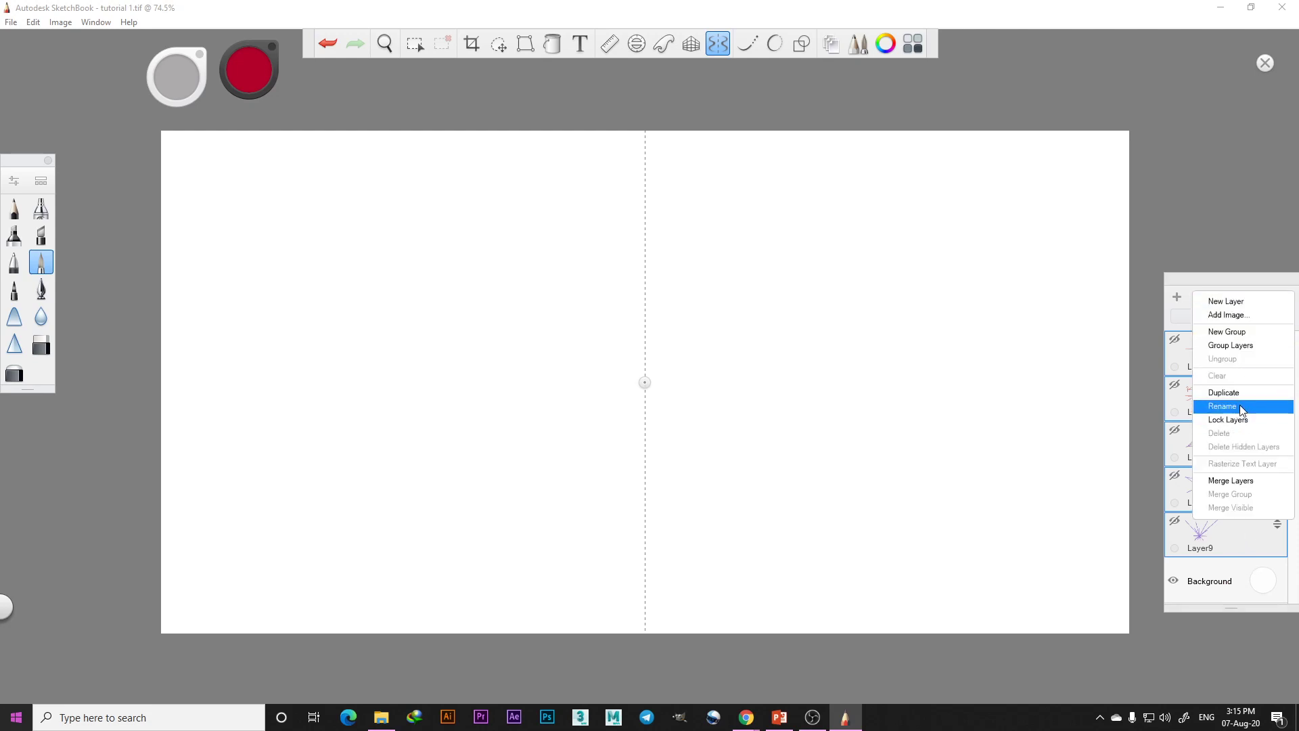
click(1231, 480)
click(701, 421)
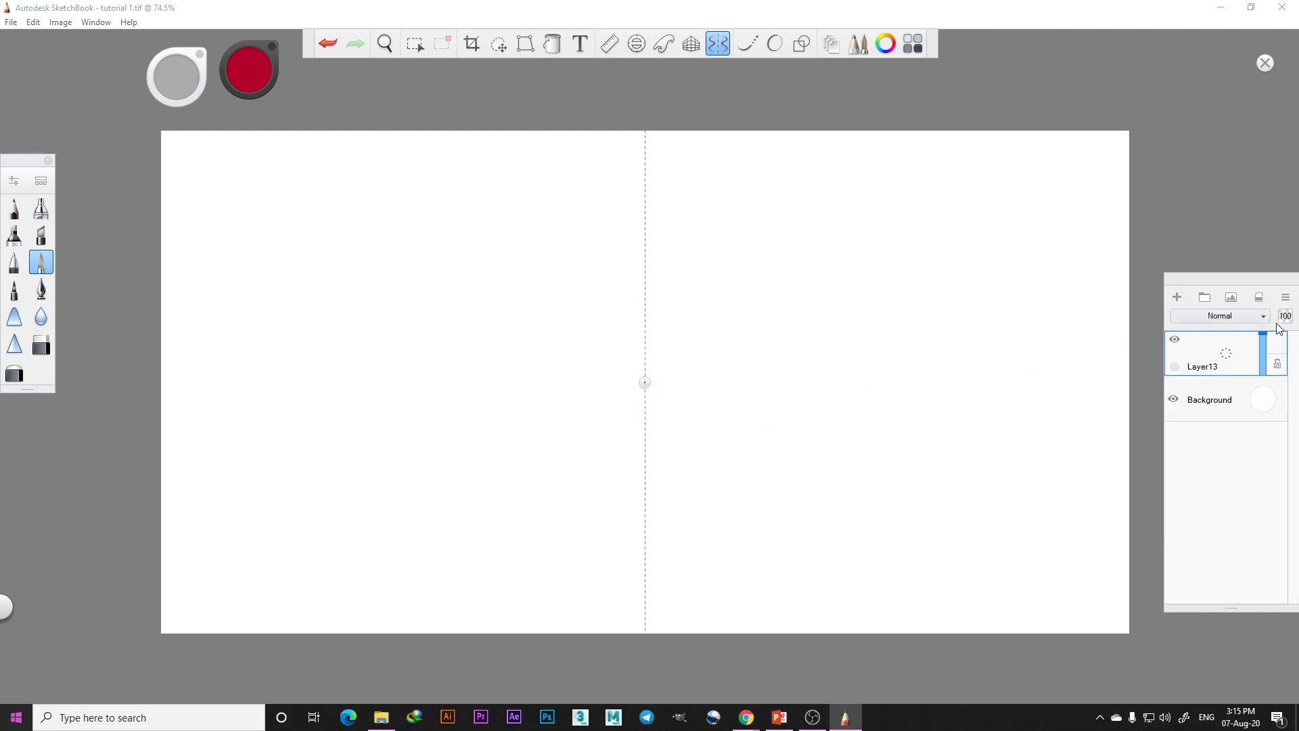
Clear the merged Layer13 and lock it, keeping it visible
click(1285, 297)
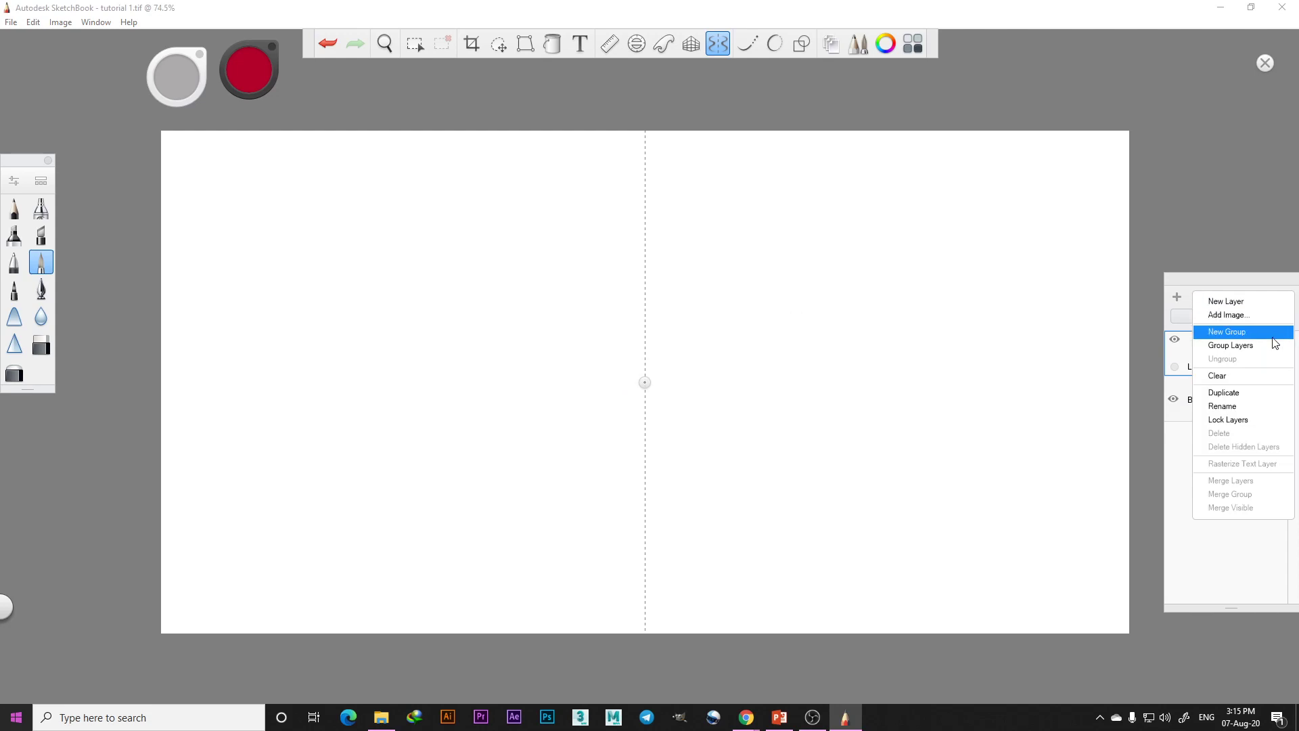
click(1242, 377)
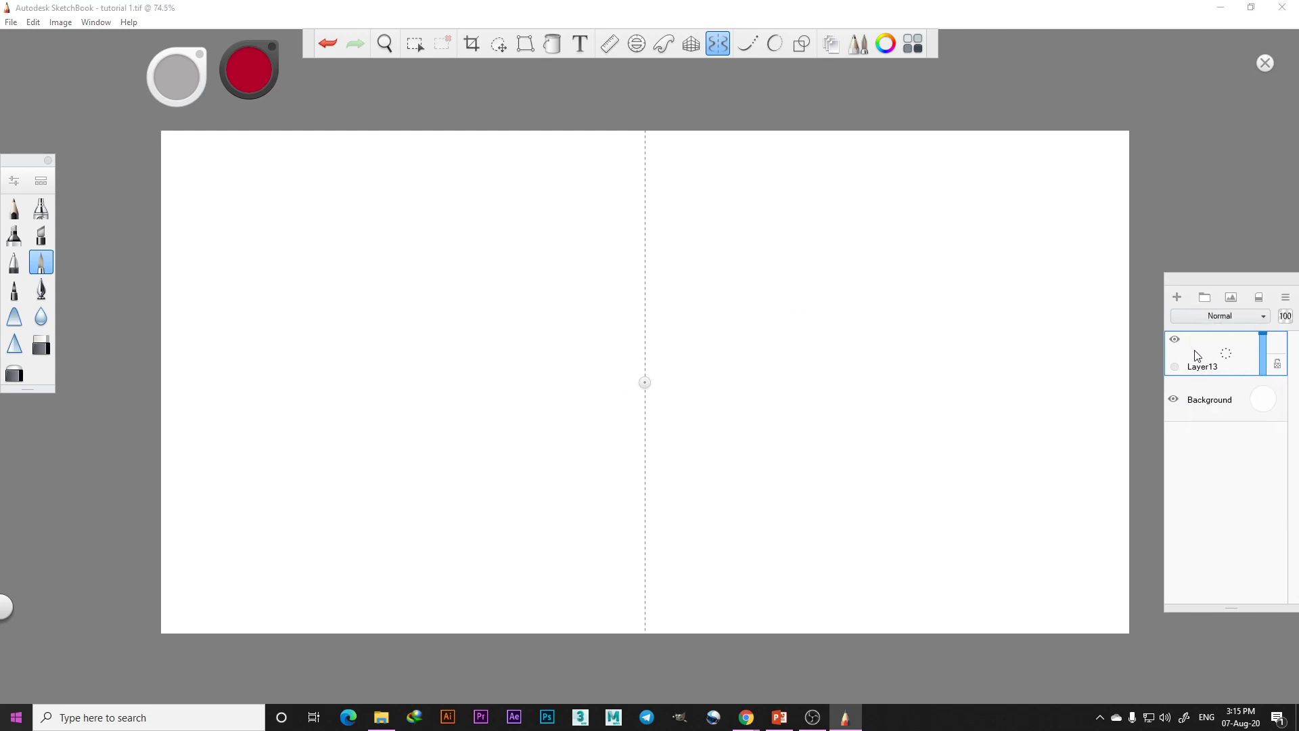
click(1174, 339)
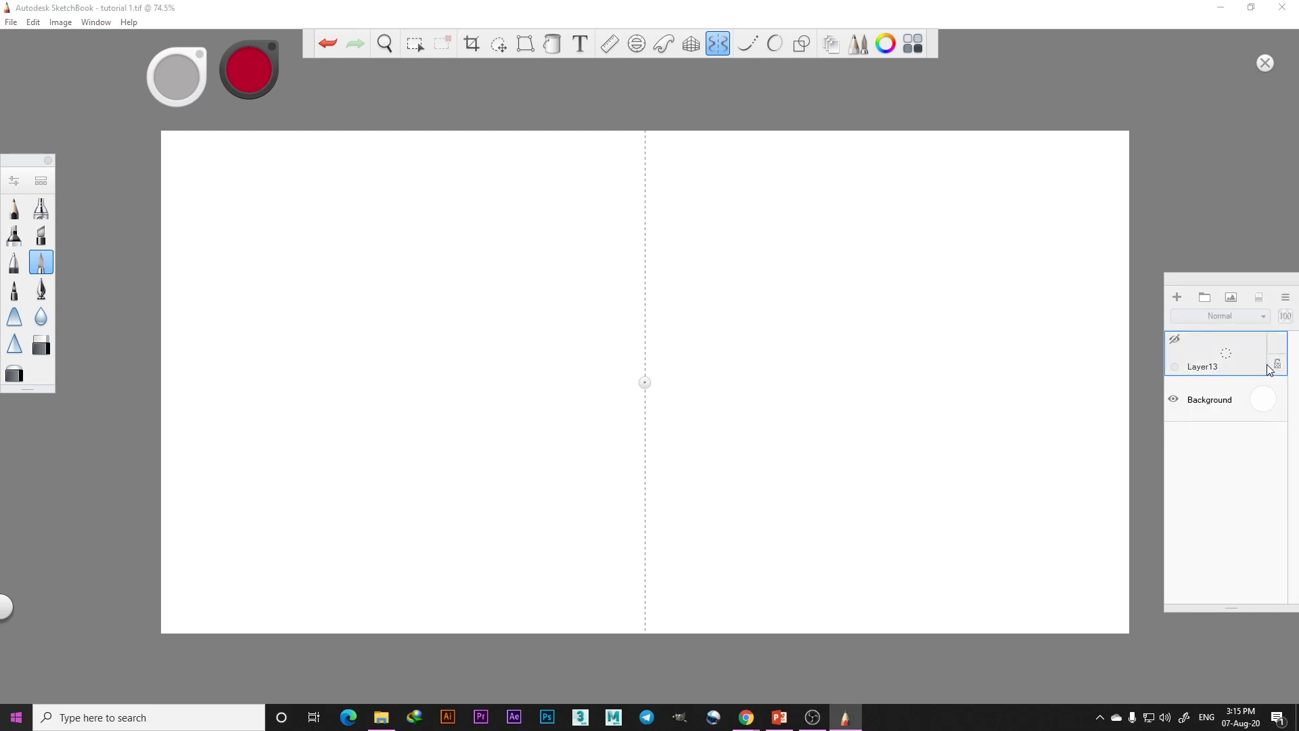
click(1175, 339)
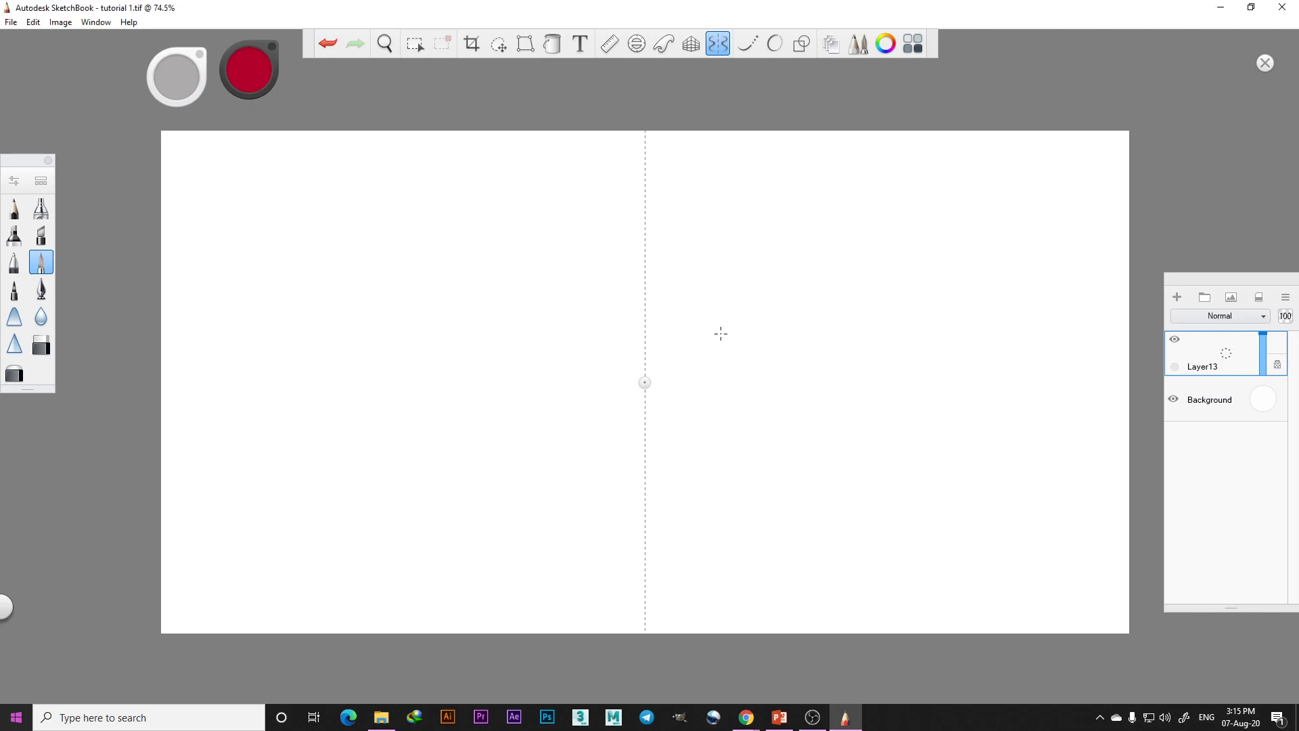
Clear Layer13 again with symmetry off, turn vertical-line symmetry back on, and add a new layer above it
click(717, 43)
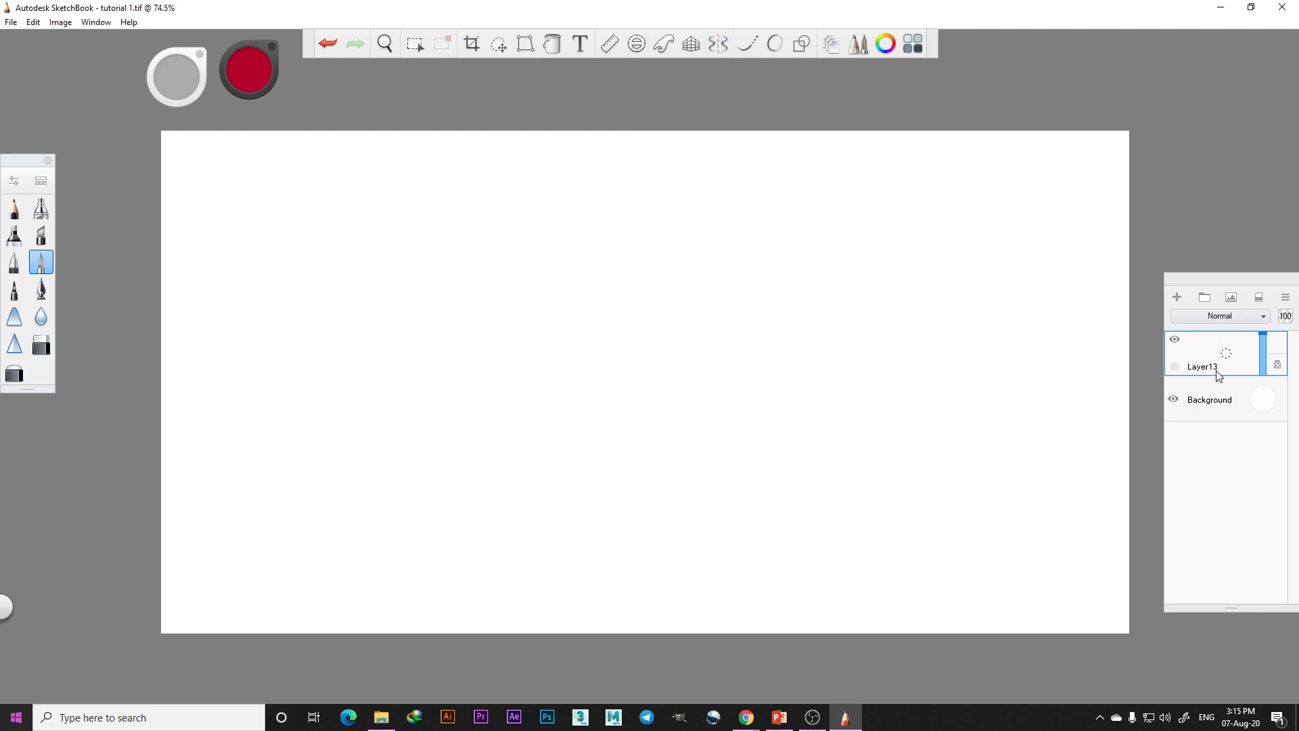
click(1285, 297)
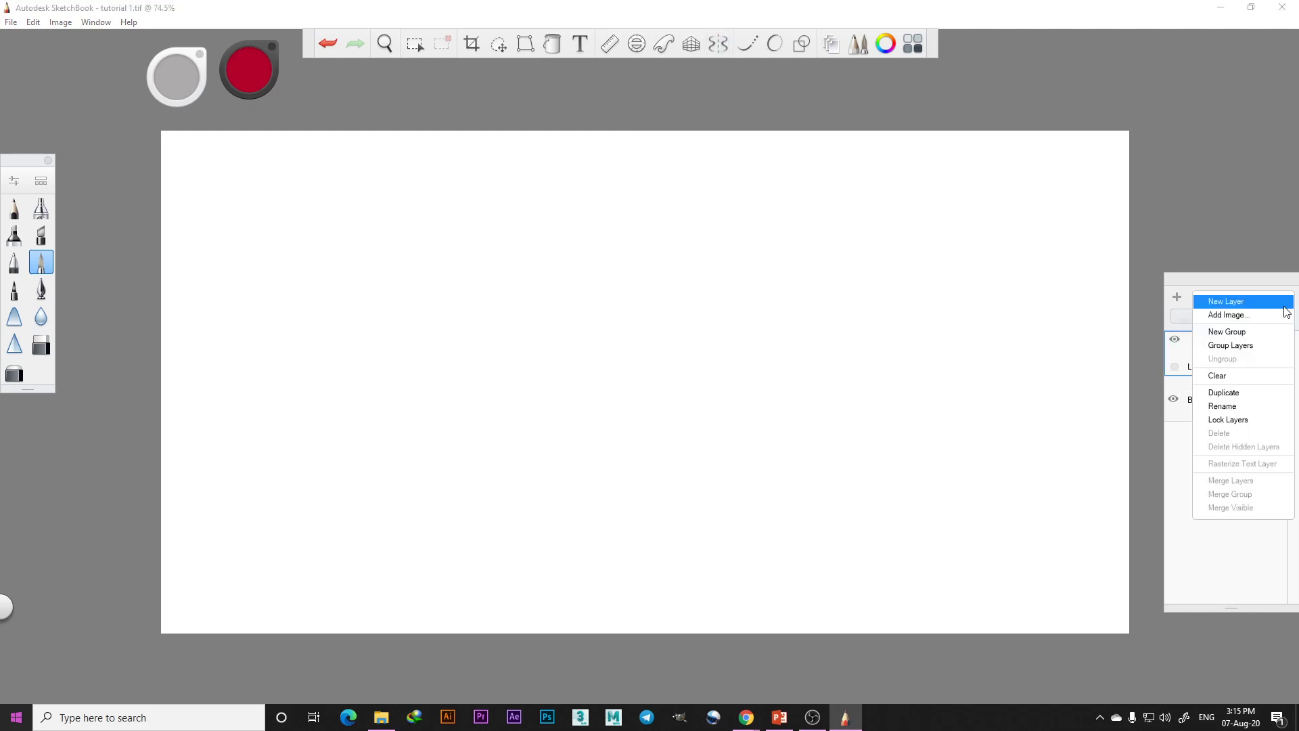
click(1236, 379)
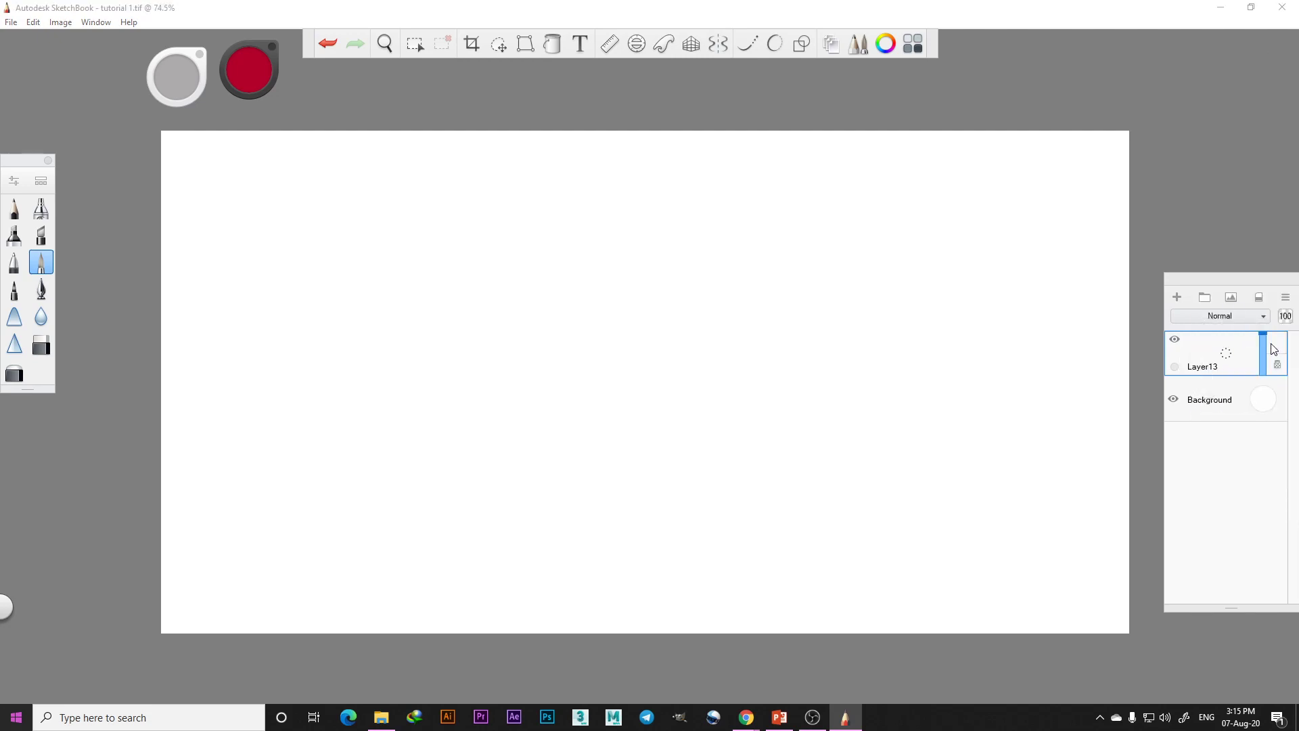
click(717, 46)
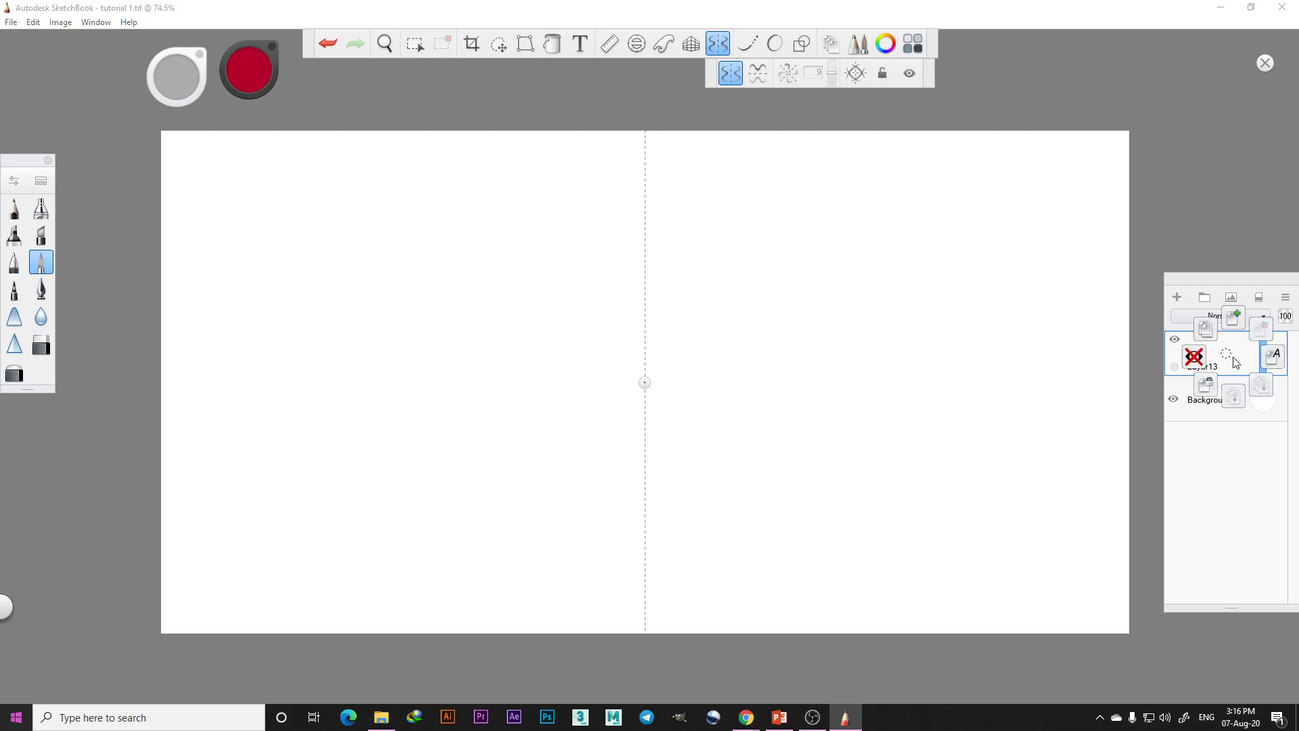
click(1177, 297)
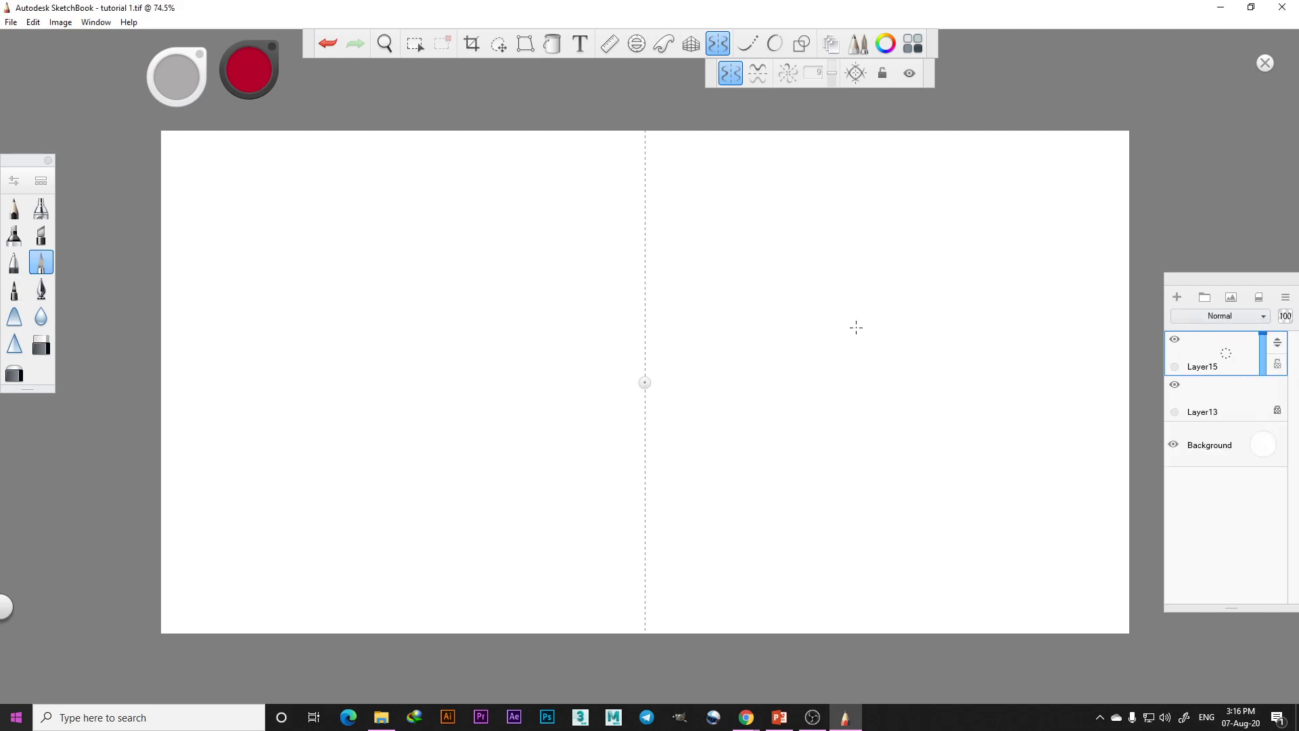
Try a mirrored wavy stroke and undo it, and paint mirrored dark red circled stars with loose strokes above them
drag(860, 309, 889, 450)
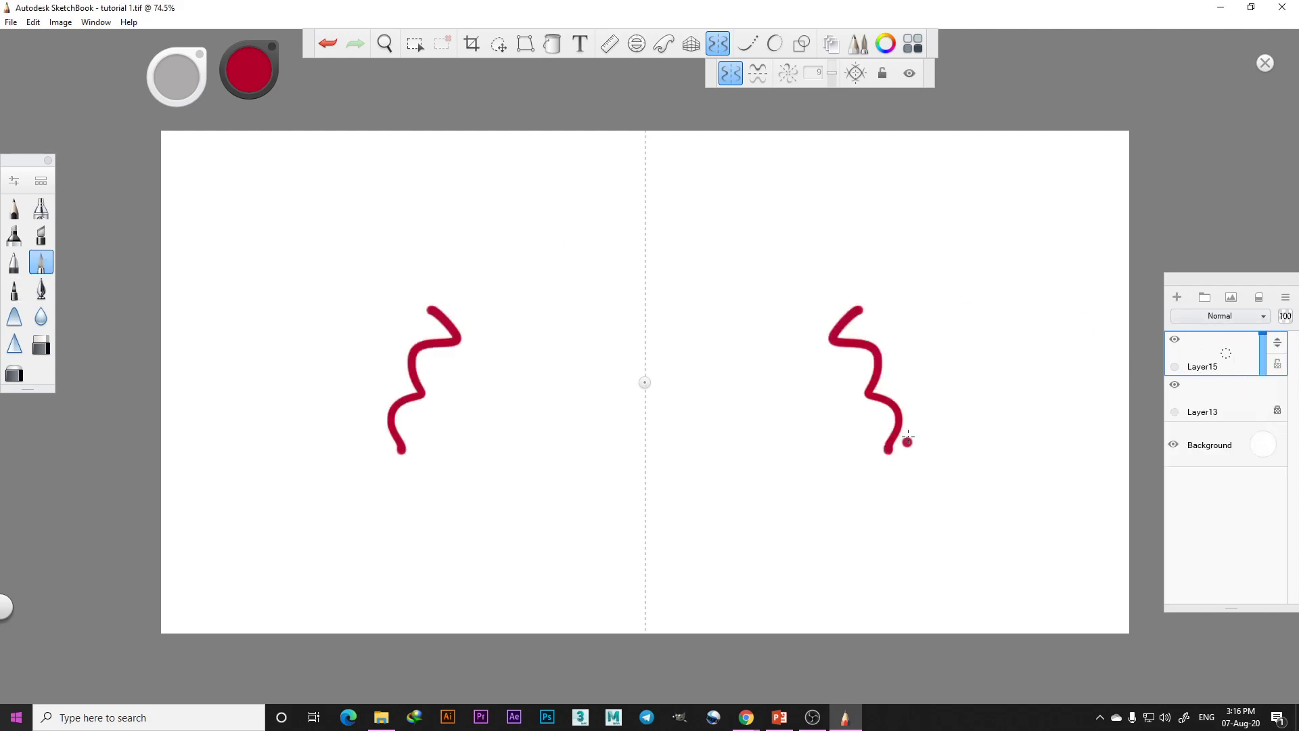
click(328, 47)
mouse_move(833, 412)
mouse_down()
mouse_move(933, 311)
mouse_move(987, 431)
mouse_move(809, 328)
mouse_move(1009, 332)
mouse_move(843, 409)
mouse_up()
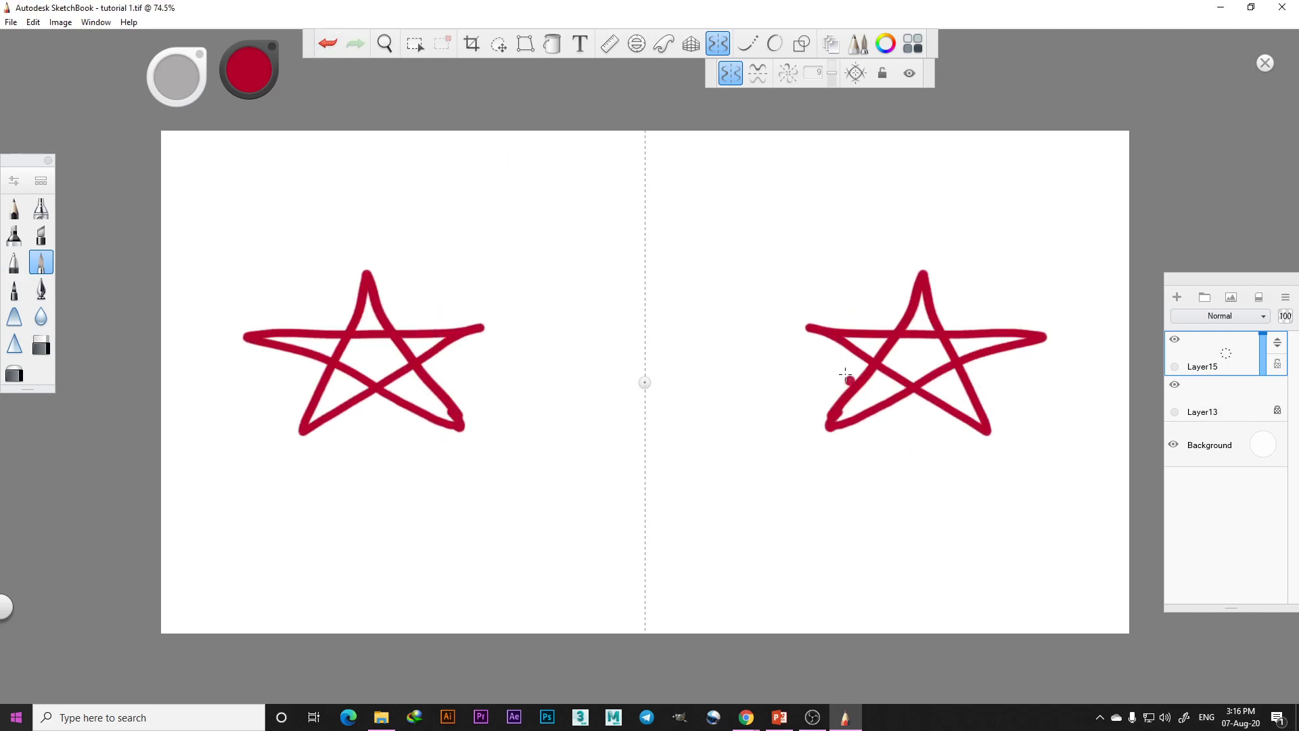
mouse_move(382, 261)
mouse_down()
mouse_move(293, 313)
mouse_move(351, 454)
mouse_move(465, 406)
mouse_move(396, 280)
mouse_move(318, 296)
mouse_up()
drag(868, 232, 1023, 186)
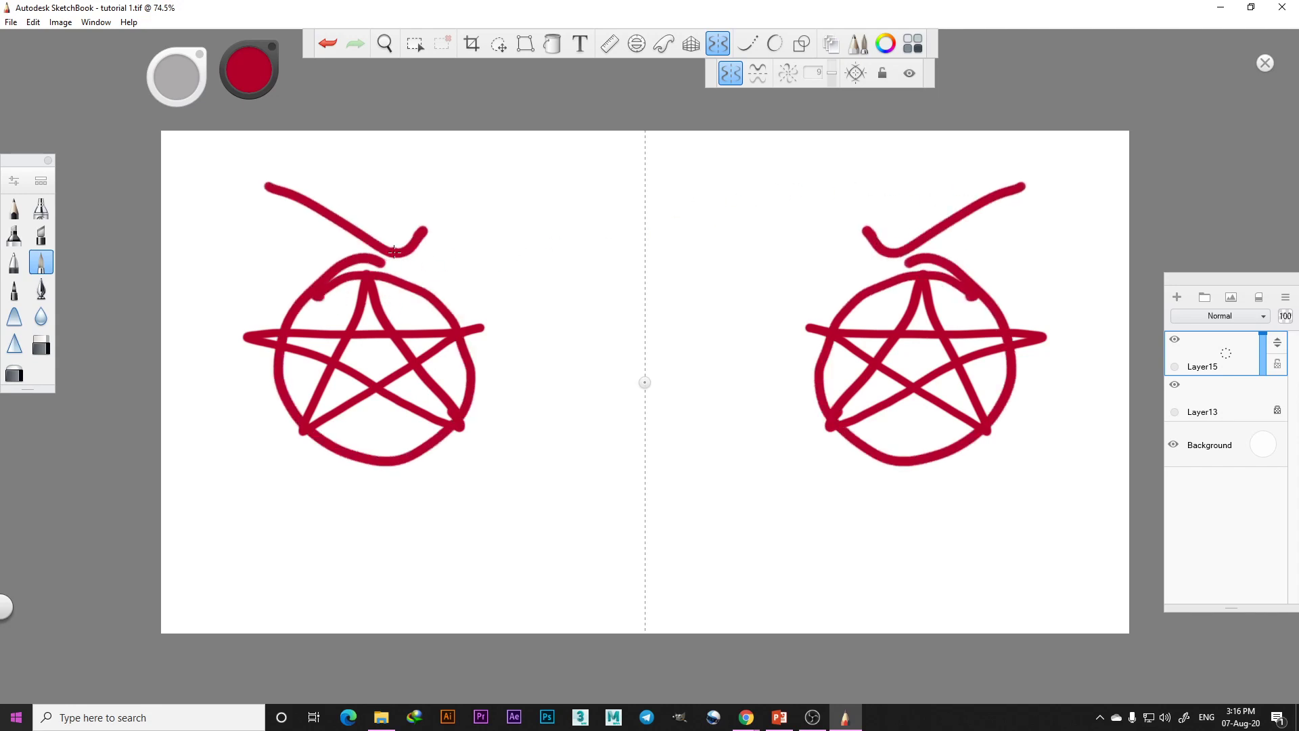
click(426, 253)
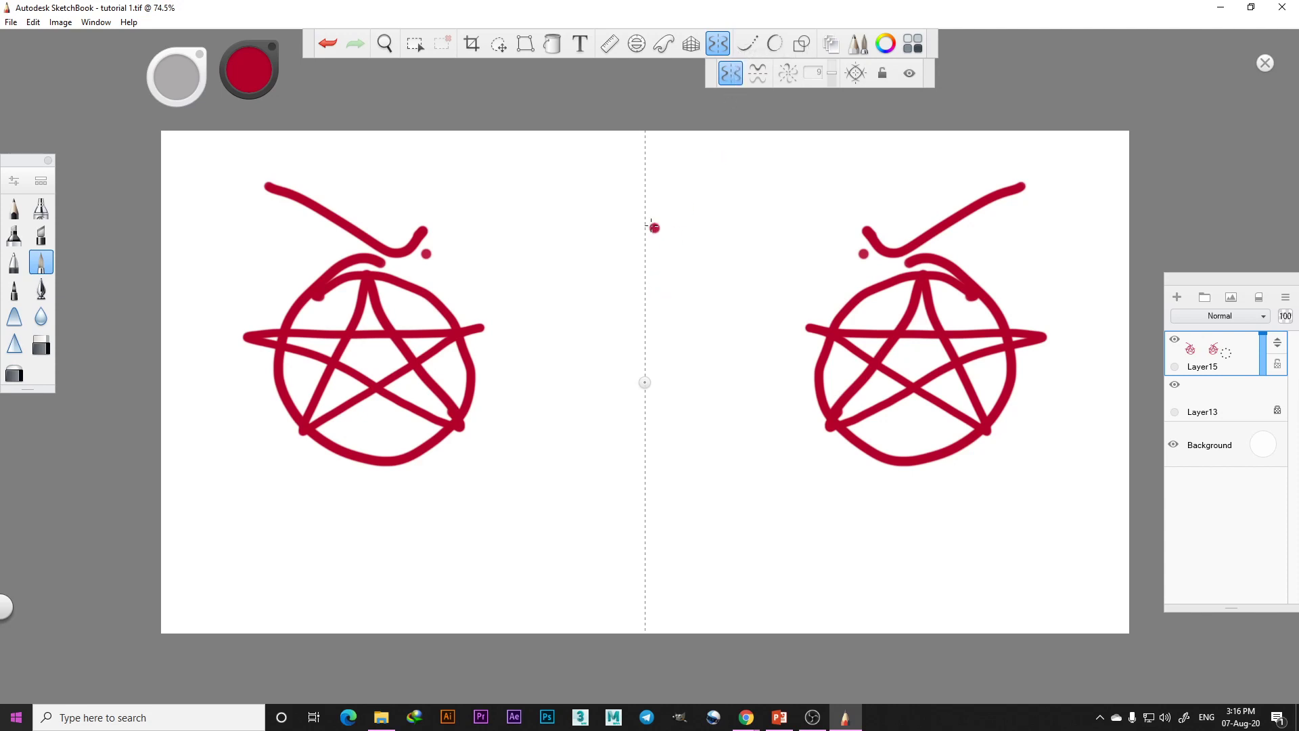
Try a tall mirrored outline across the symmetry line, and undo all the dark red test strokes on the layer
mouse_move(642, 205)
mouse_down()
mouse_move(681, 604)
mouse_move(712, 460)
mouse_move(693, 219)
mouse_move(645, 179)
mouse_move(642, 207)
mouse_move(670, 195)
mouse_up()
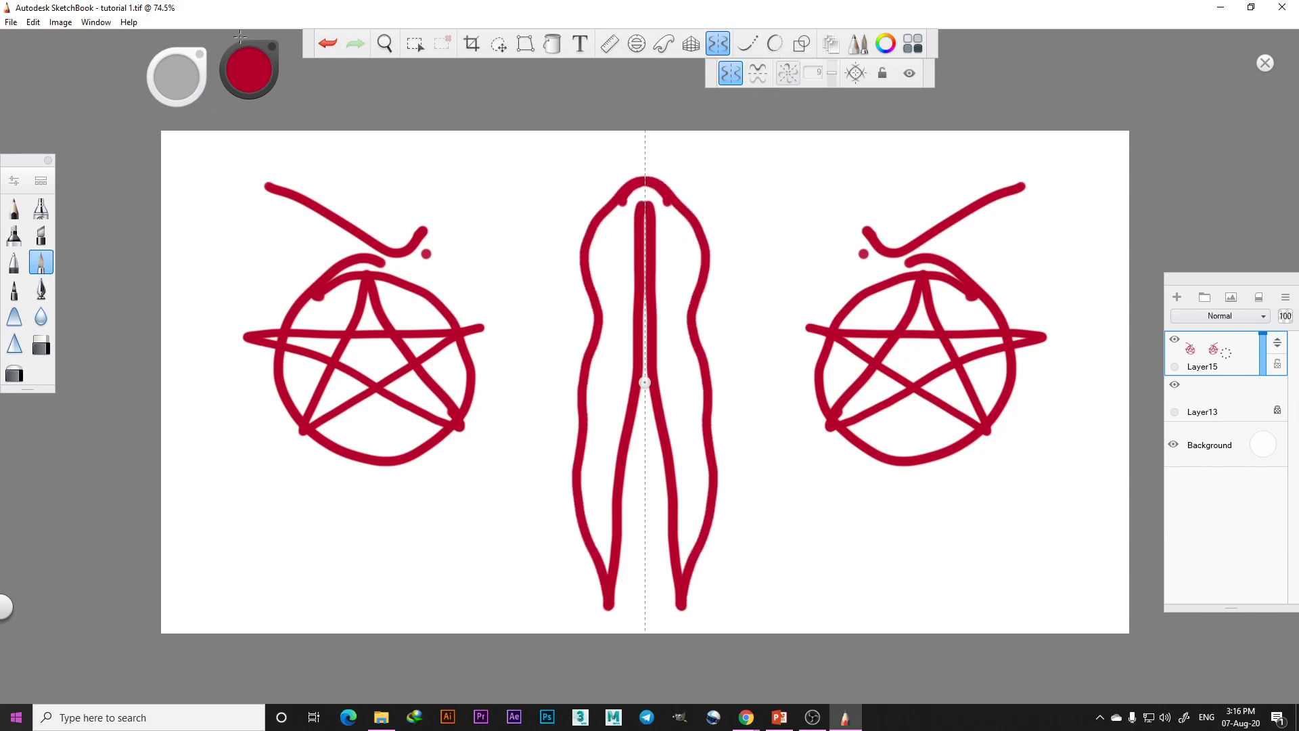
click(331, 46)
click(330, 46)
click(330, 47)
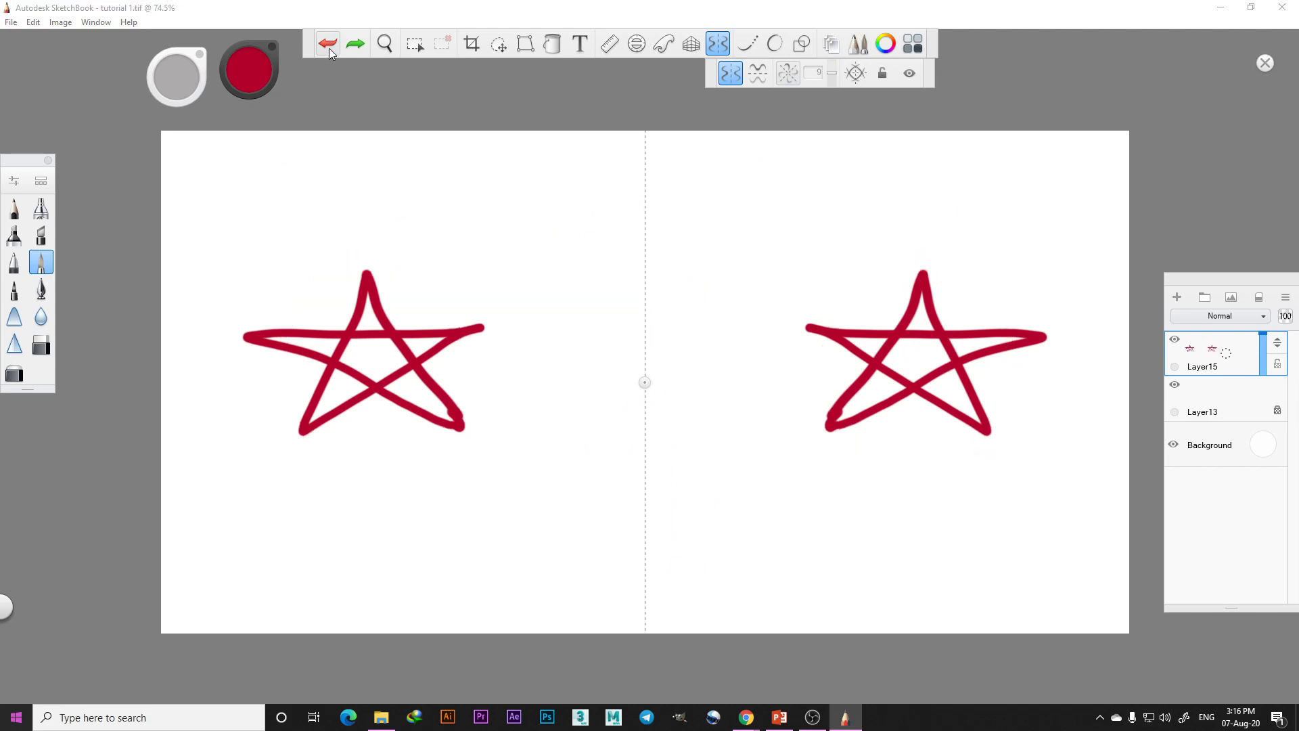
click(330, 47)
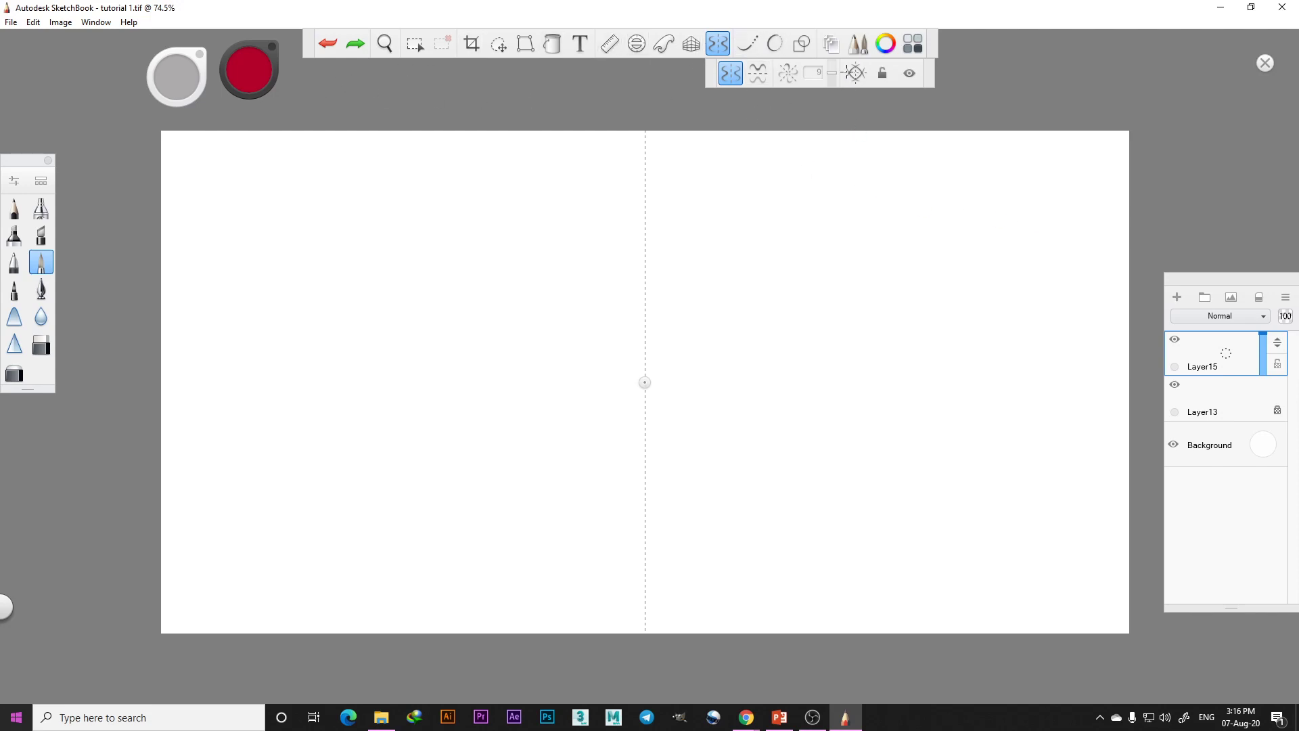
Choose dark blue (RGB 20, 55, 136) and paint a butterfly outline with body, wings and curled antennae mirrored about the symmetry line
click(886, 44)
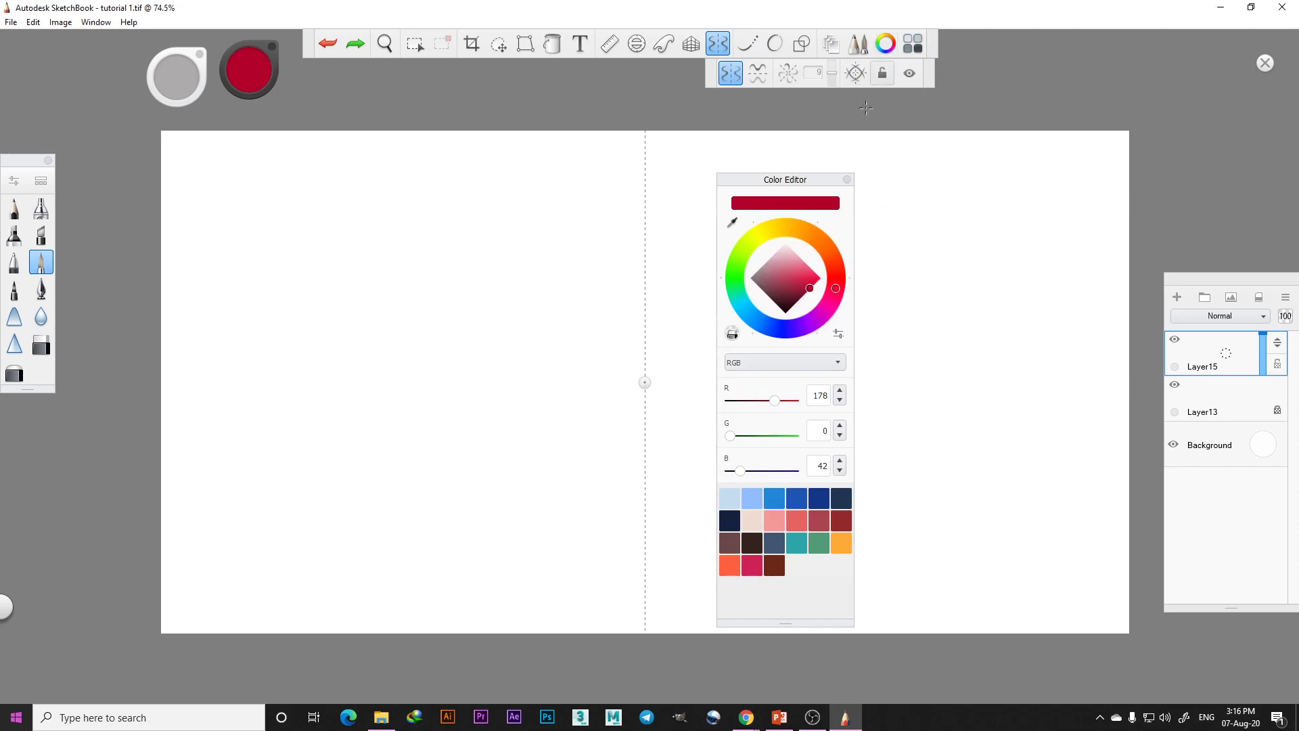
click(817, 500)
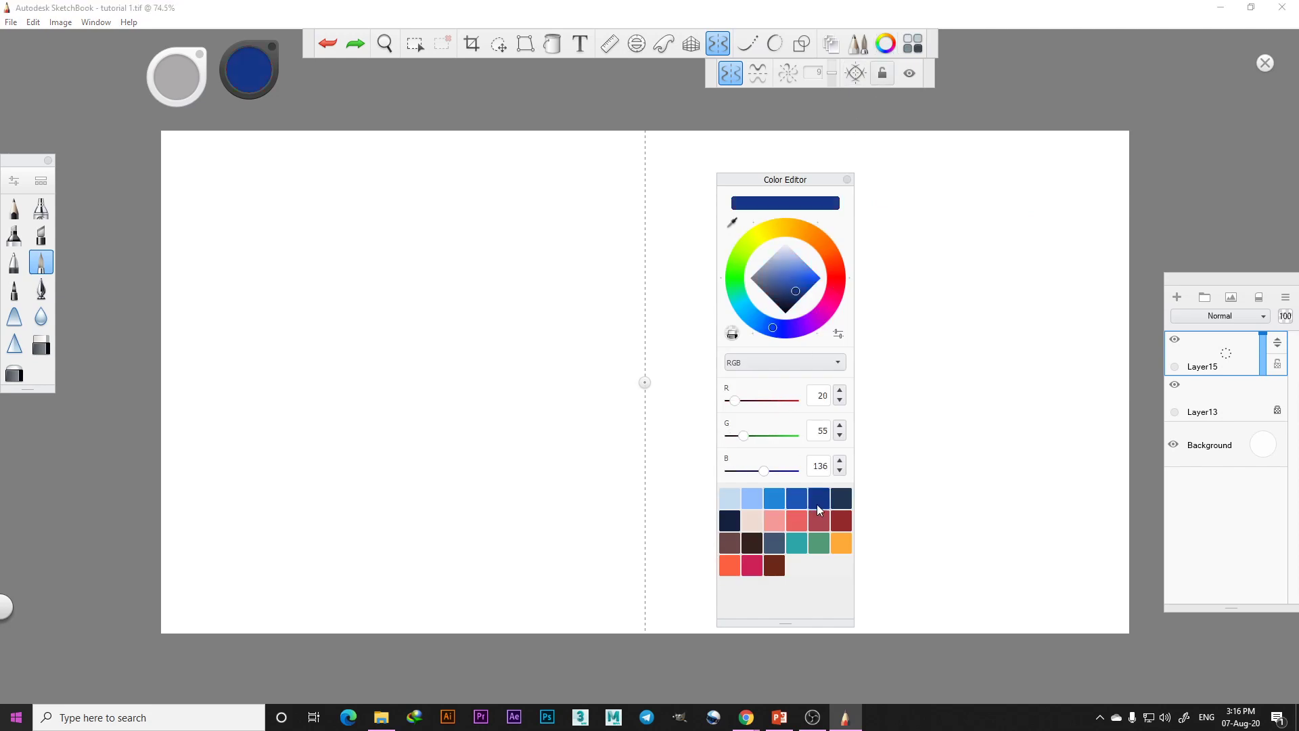
click(731, 524)
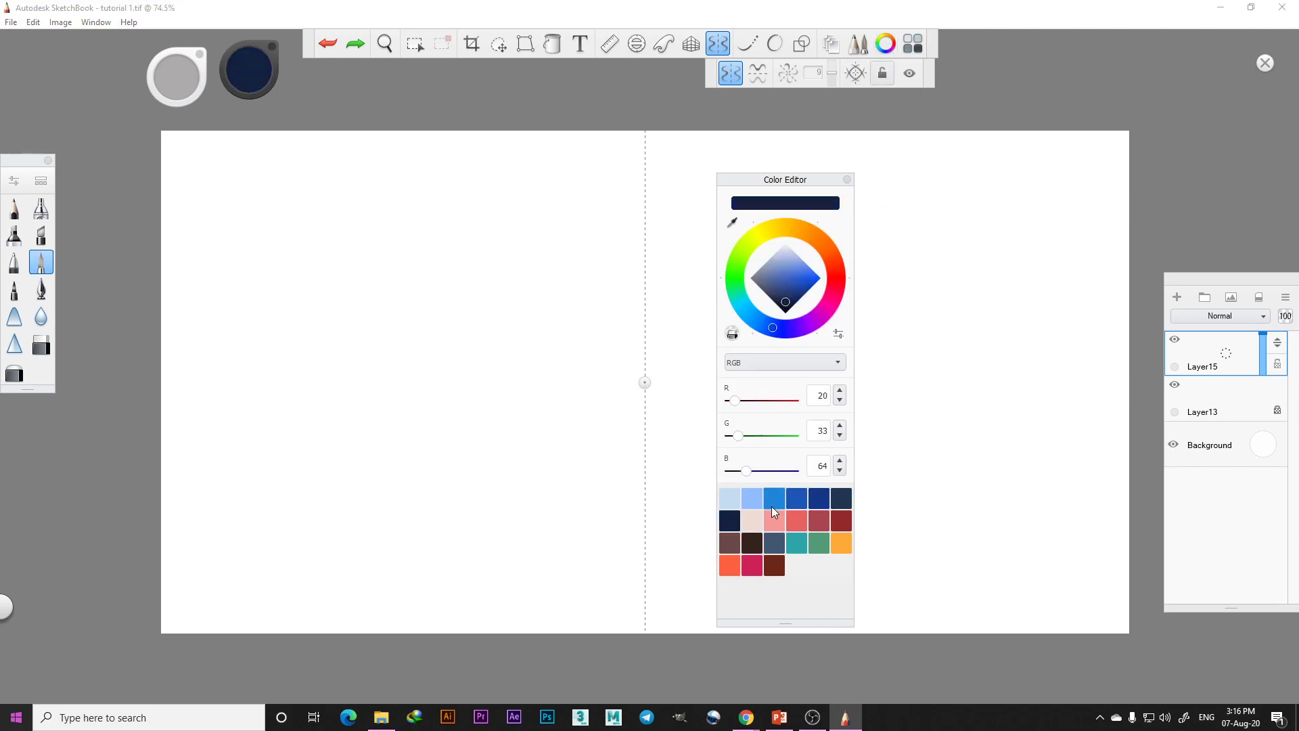
click(753, 544)
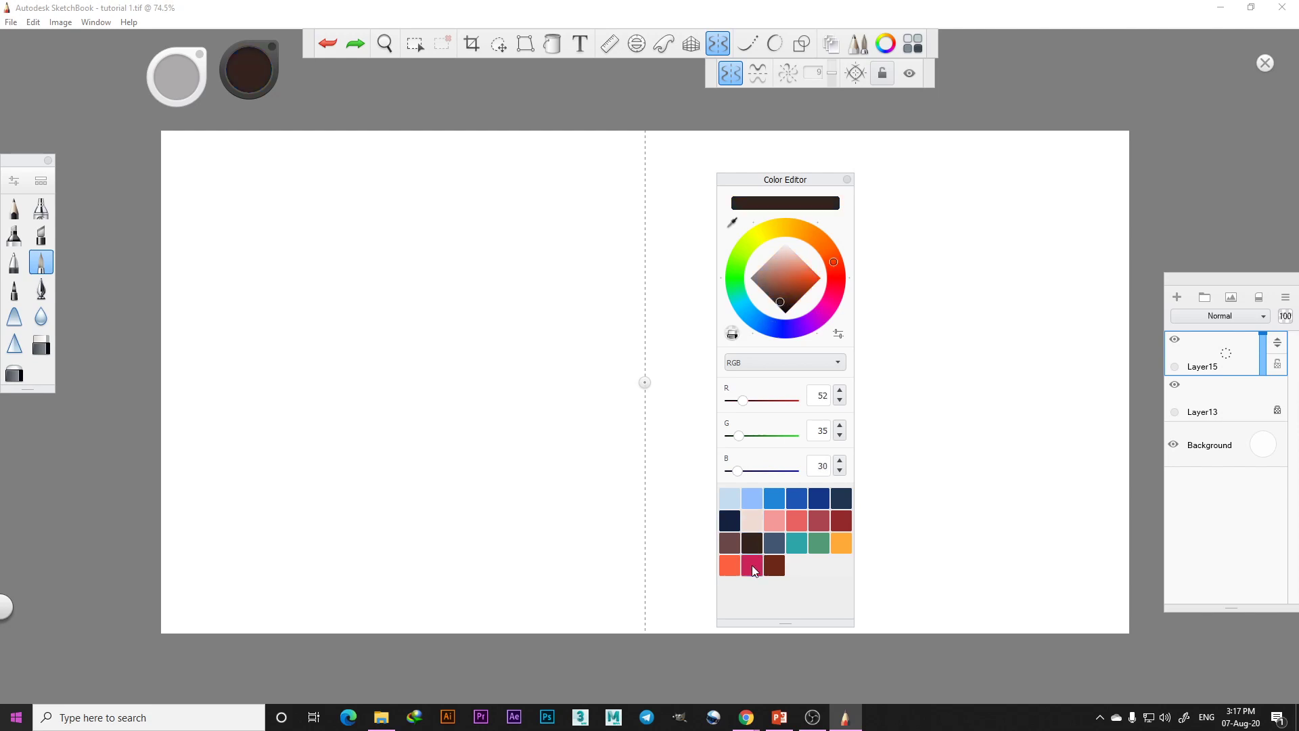
click(729, 566)
click(820, 502)
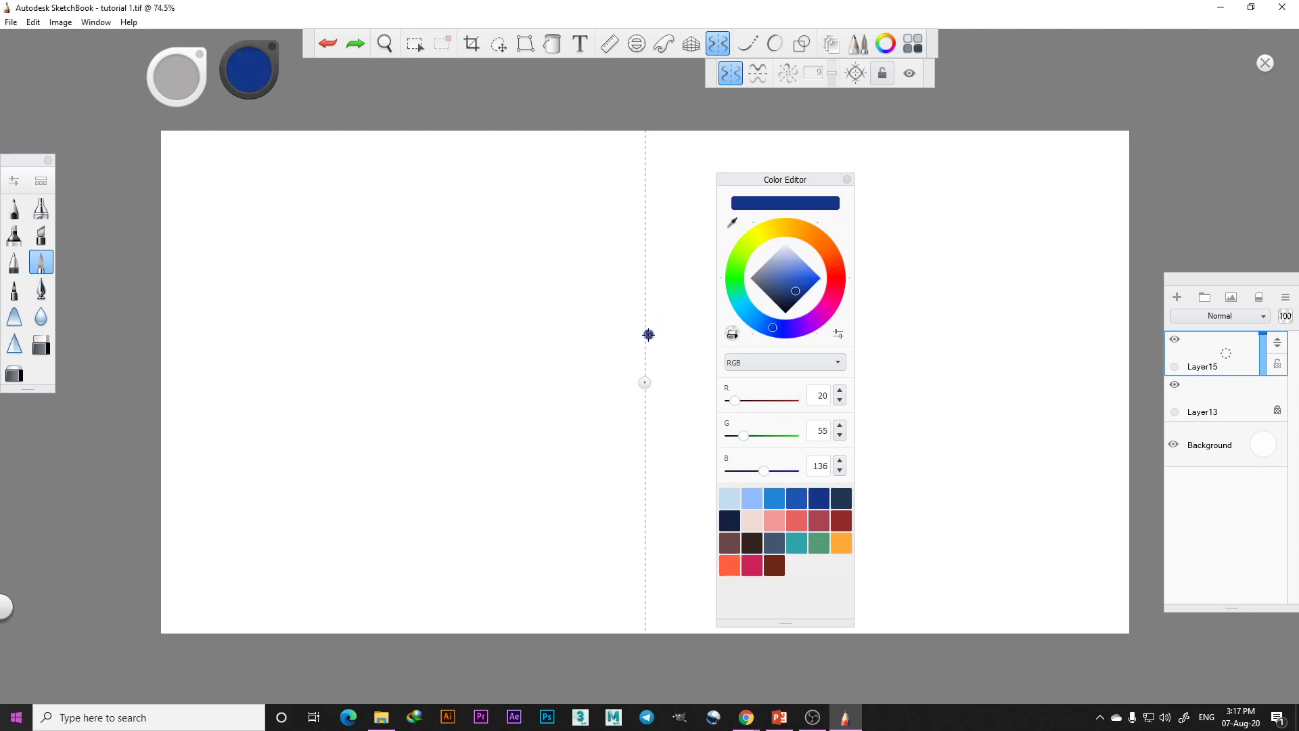
mouse_move(646, 345)
mouse_down()
mouse_move(592, 291)
mouse_move(561, 295)
mouse_move(580, 356)
mouse_move(549, 431)
mouse_move(571, 474)
mouse_move(600, 478)
mouse_move(644, 426)
mouse_move(640, 335)
mouse_move(613, 242)
mouse_move(589, 244)
mouse_move(598, 262)
mouse_move(678, 266)
mouse_up()
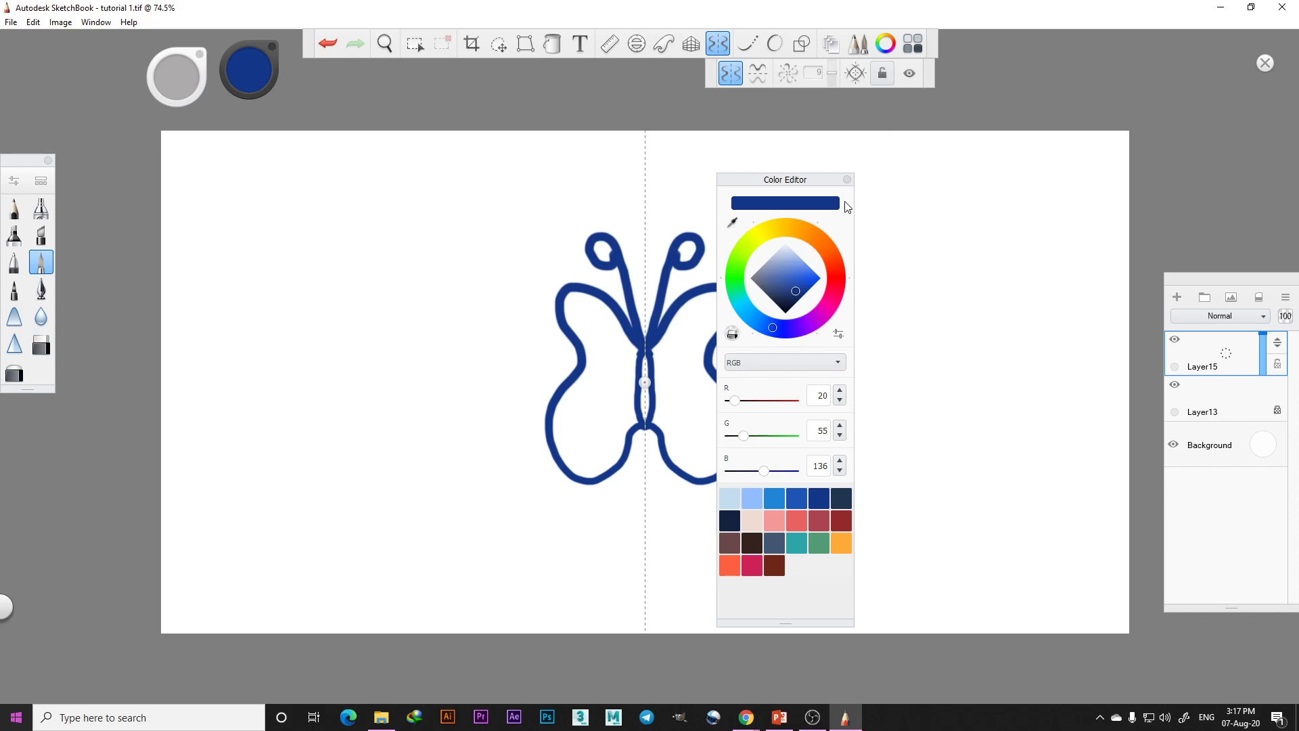
click(847, 179)
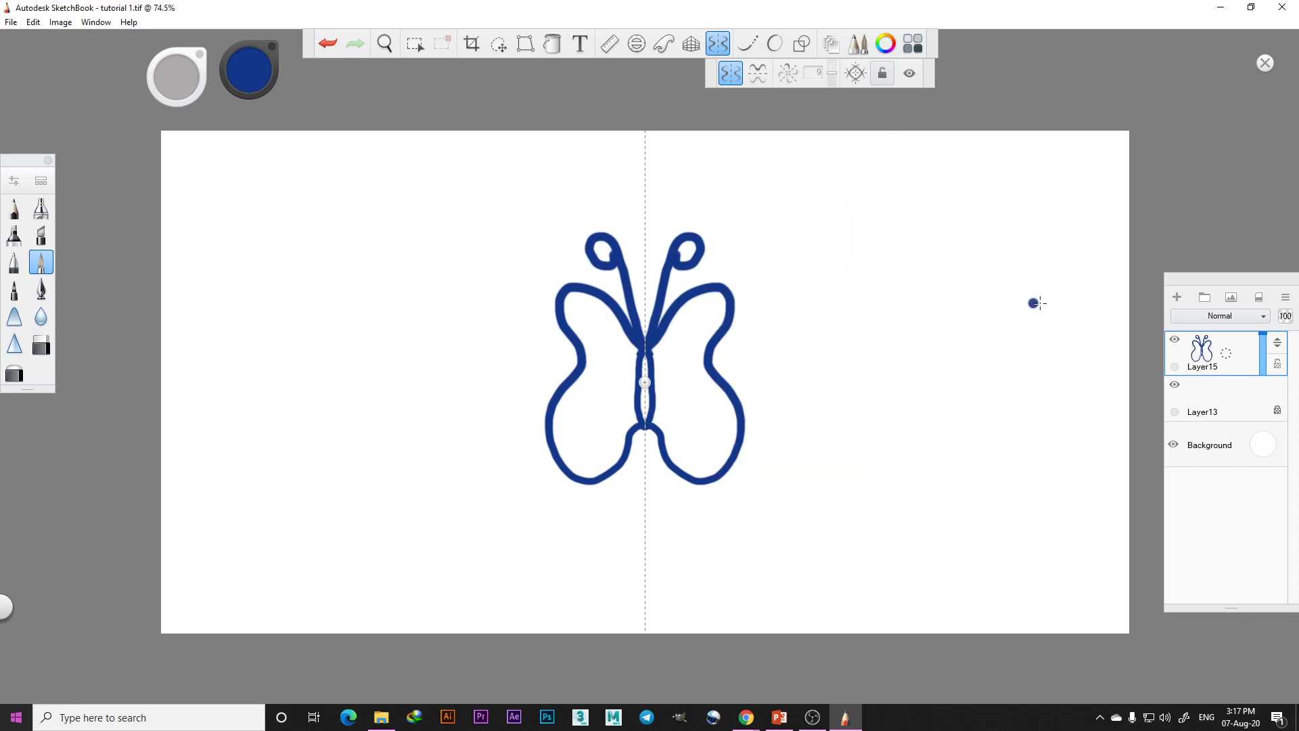
Choose orange and paint mirrored spots on the butterfly's upper and lower wings, and fill its body
click(873, 50)
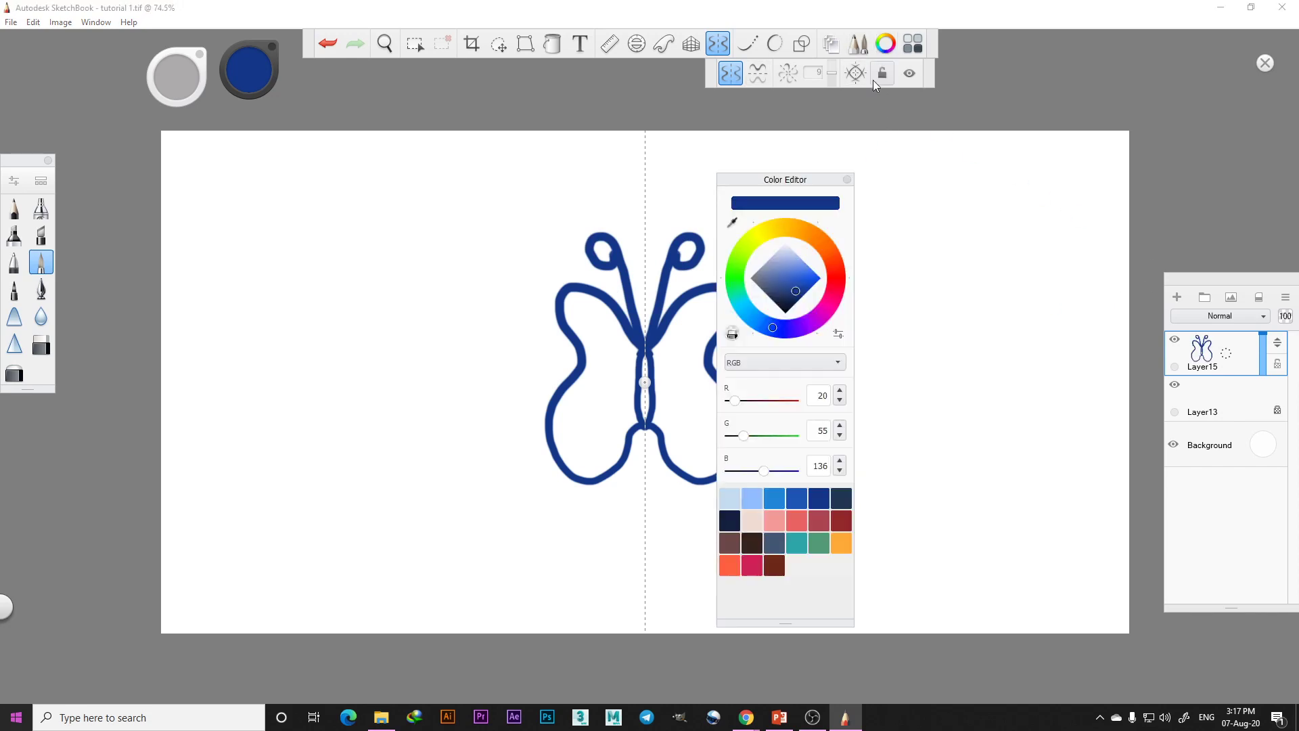
click(830, 258)
mouse_move(832, 258)
mouse_down()
mouse_move(823, 244)
mouse_move(805, 280)
mouse_up()
click(846, 180)
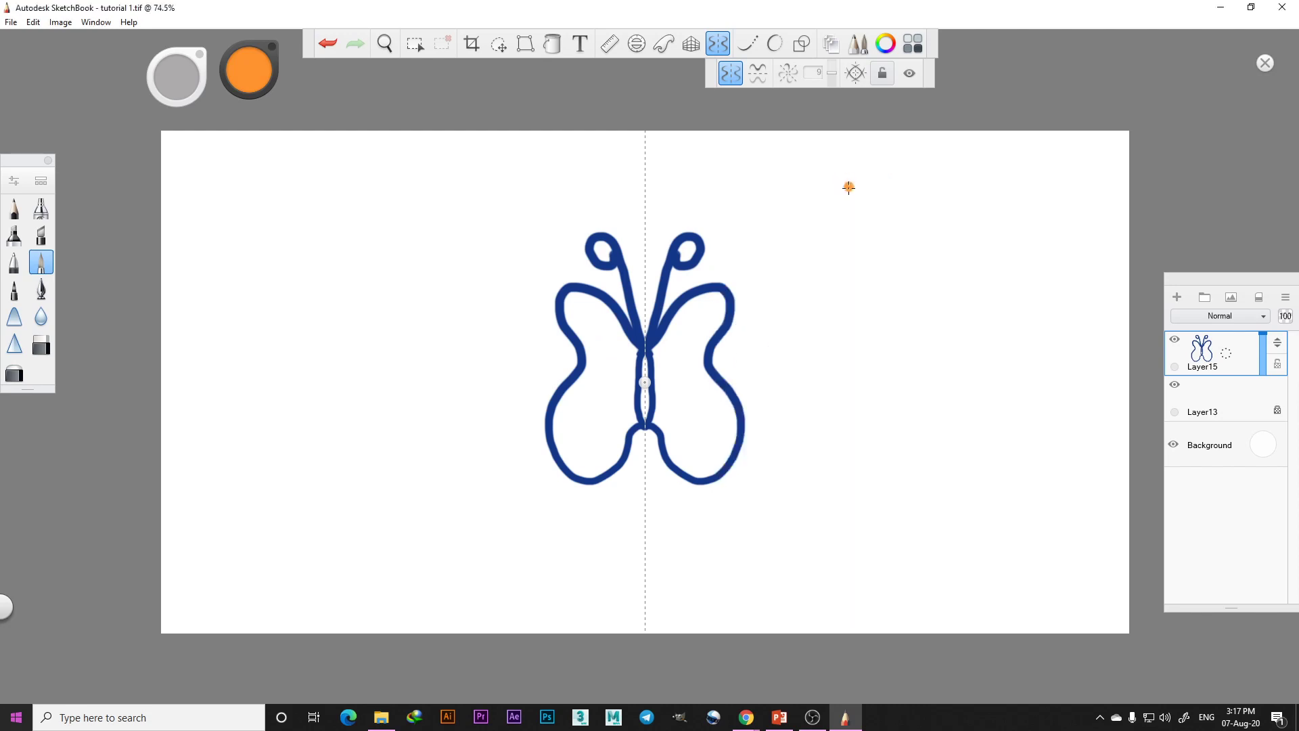
drag(686, 323, 698, 316)
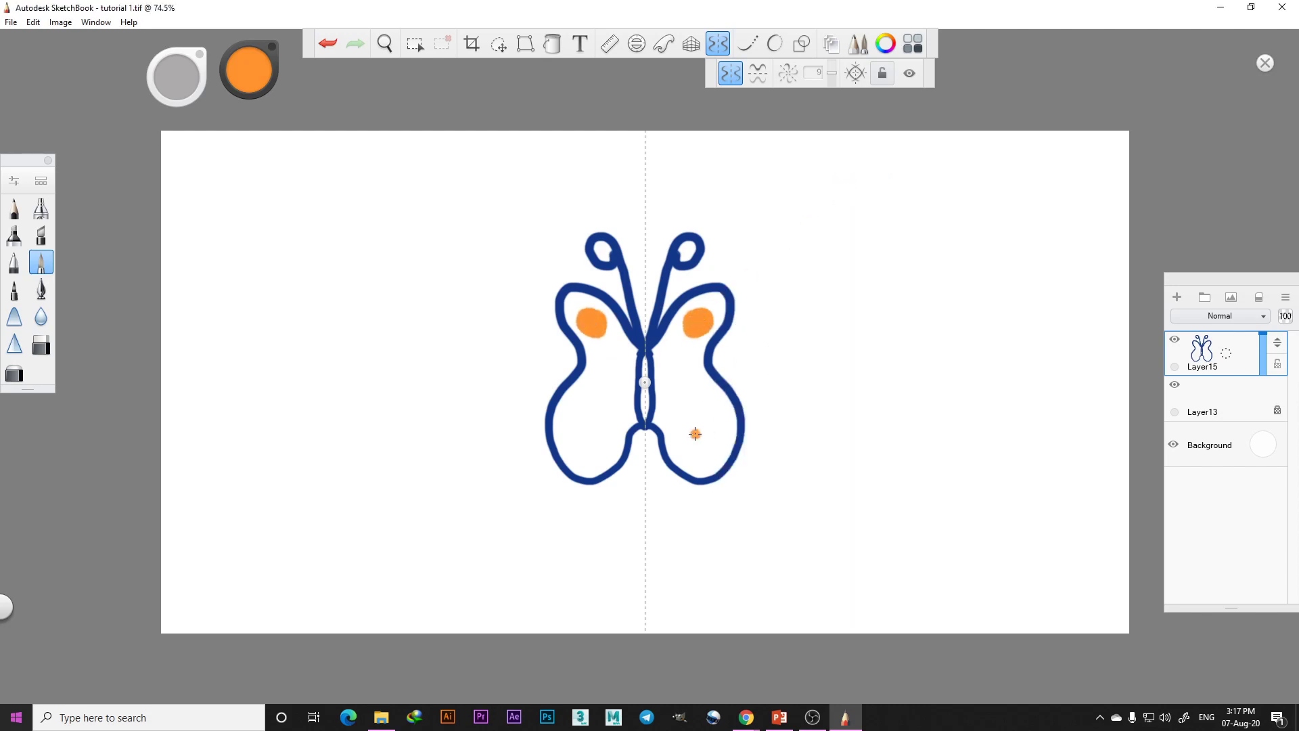
mouse_move(699, 427)
mouse_down()
mouse_move(714, 426)
mouse_move(699, 426)
mouse_up()
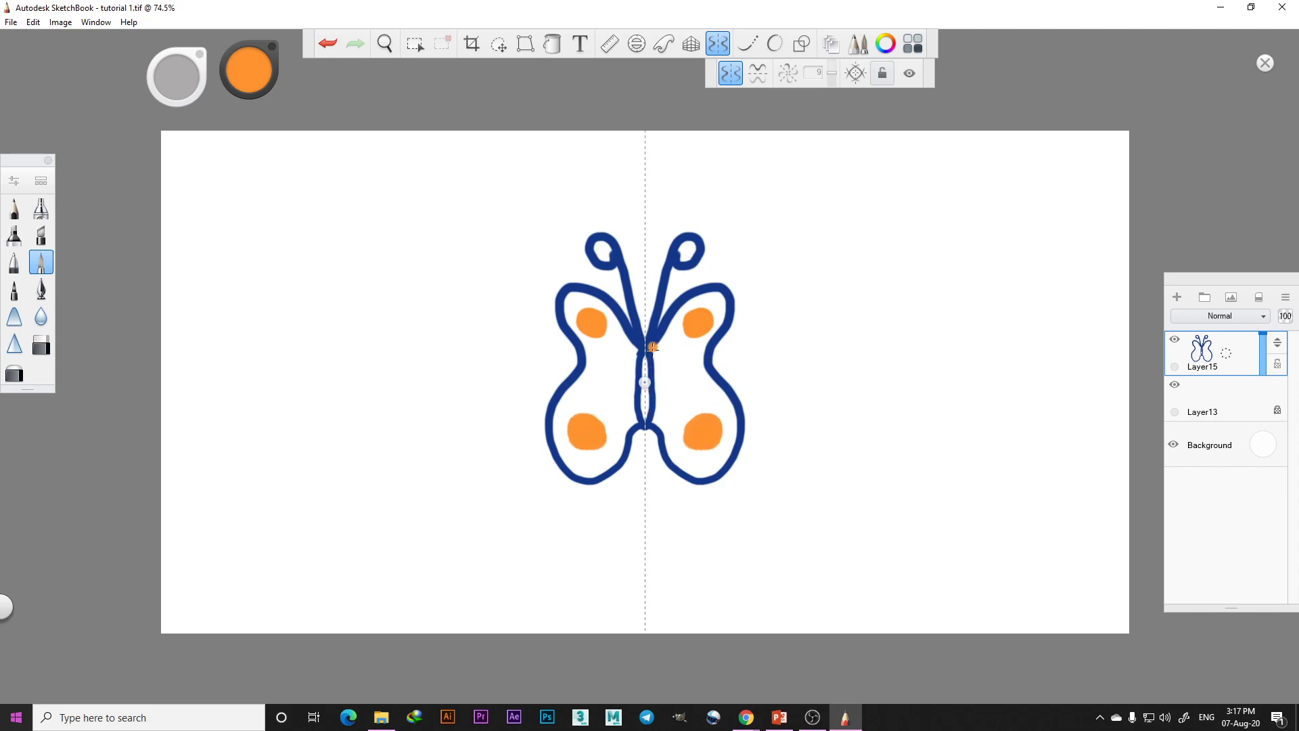
drag(650, 385, 645, 414)
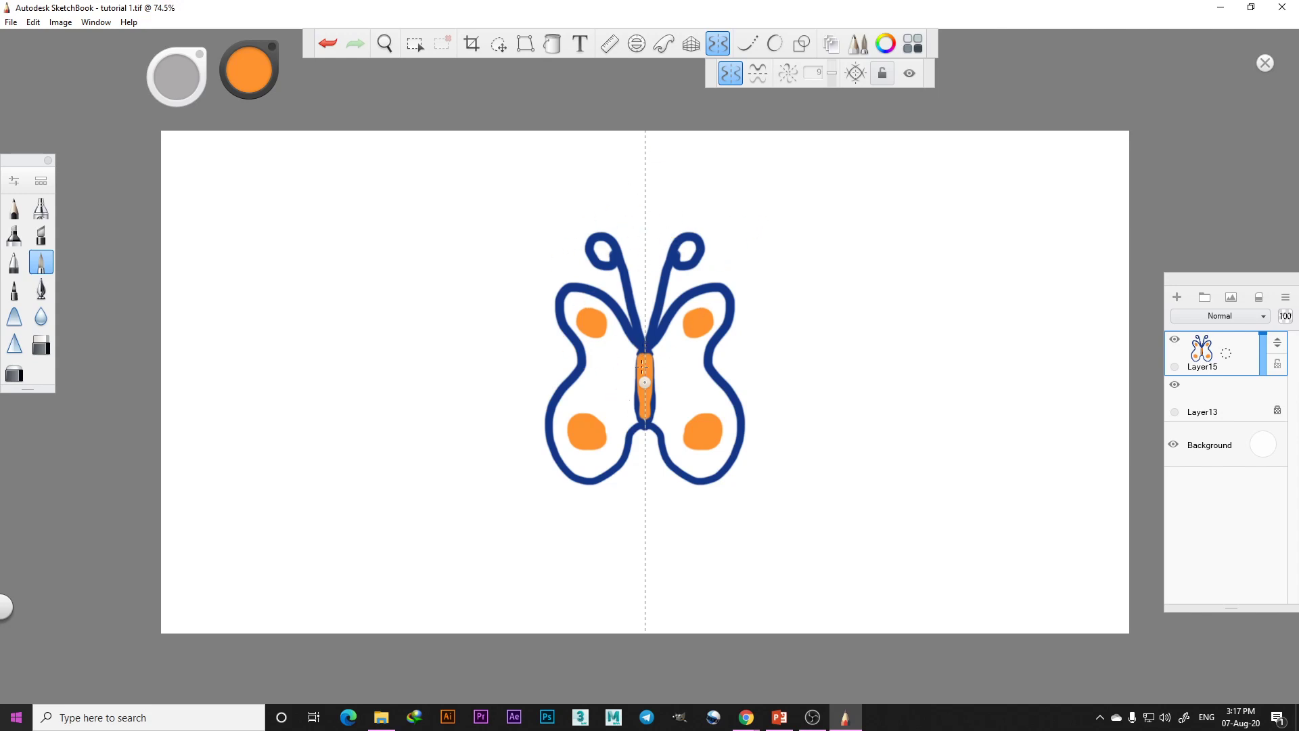
Move the symmetry line to the right of the butterfly, choose bright green, and try a mirrored leaf-shaped outline before undoing it
drag(645, 383, 969, 377)
drag(970, 377, 939, 377)
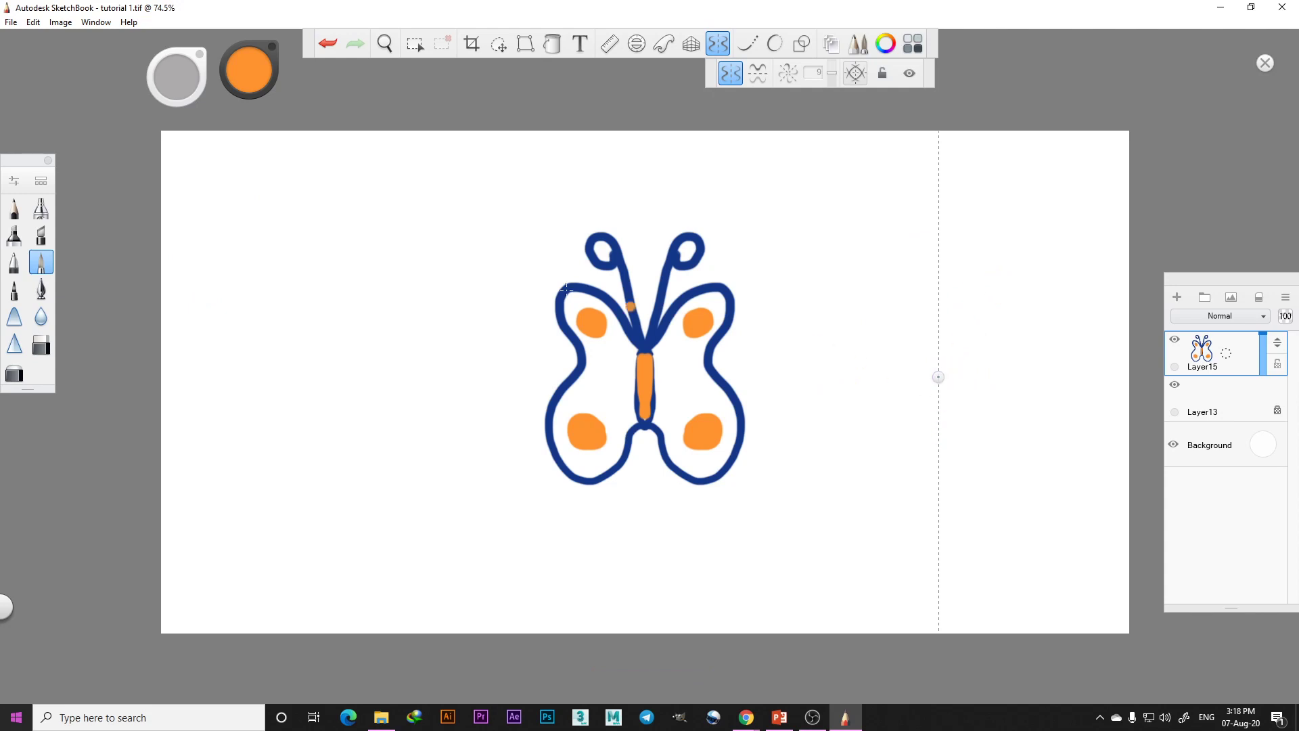
click(245, 74)
click(216, 78)
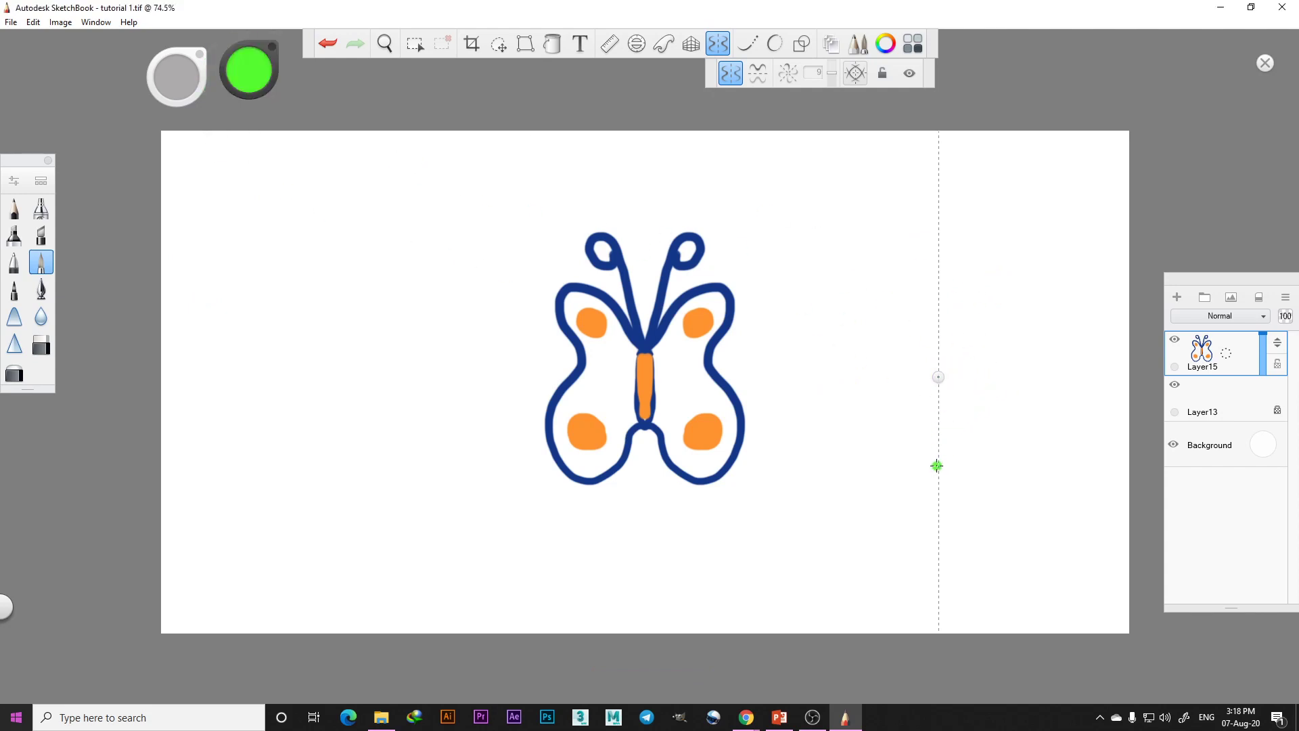
mouse_move(937, 466)
mouse_down()
mouse_move(962, 448)
mouse_move(976, 409)
mouse_move(973, 351)
mouse_move(948, 259)
mouse_up()
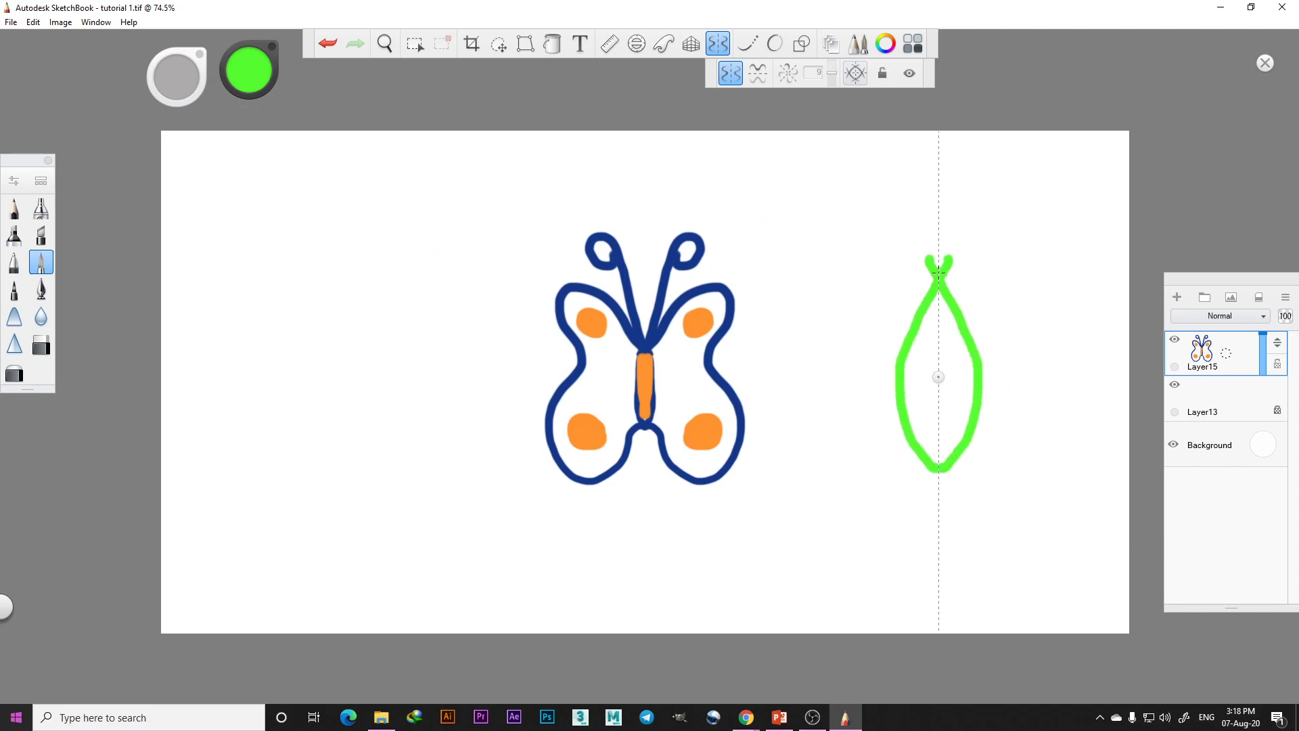
click(327, 45)
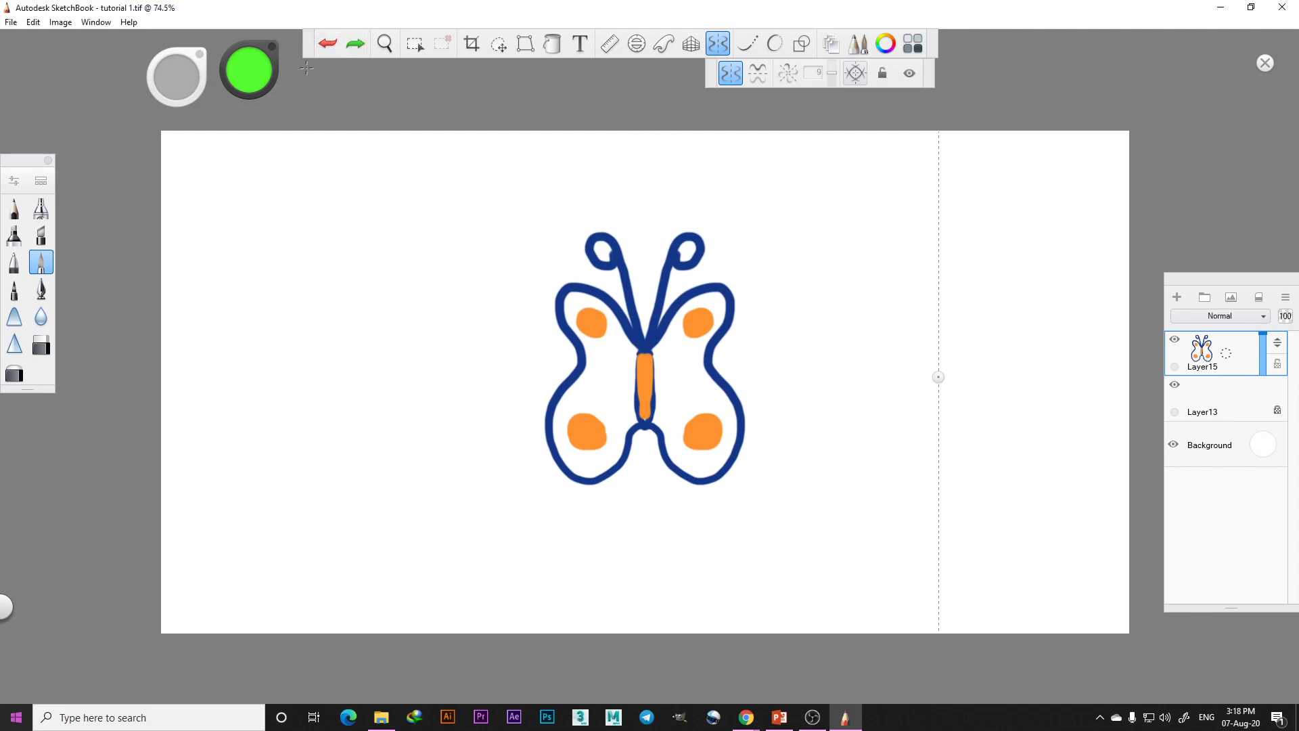
Reduce the brush size to 2.3
click(251, 79)
key(bracketleft)
key(bracketleft)
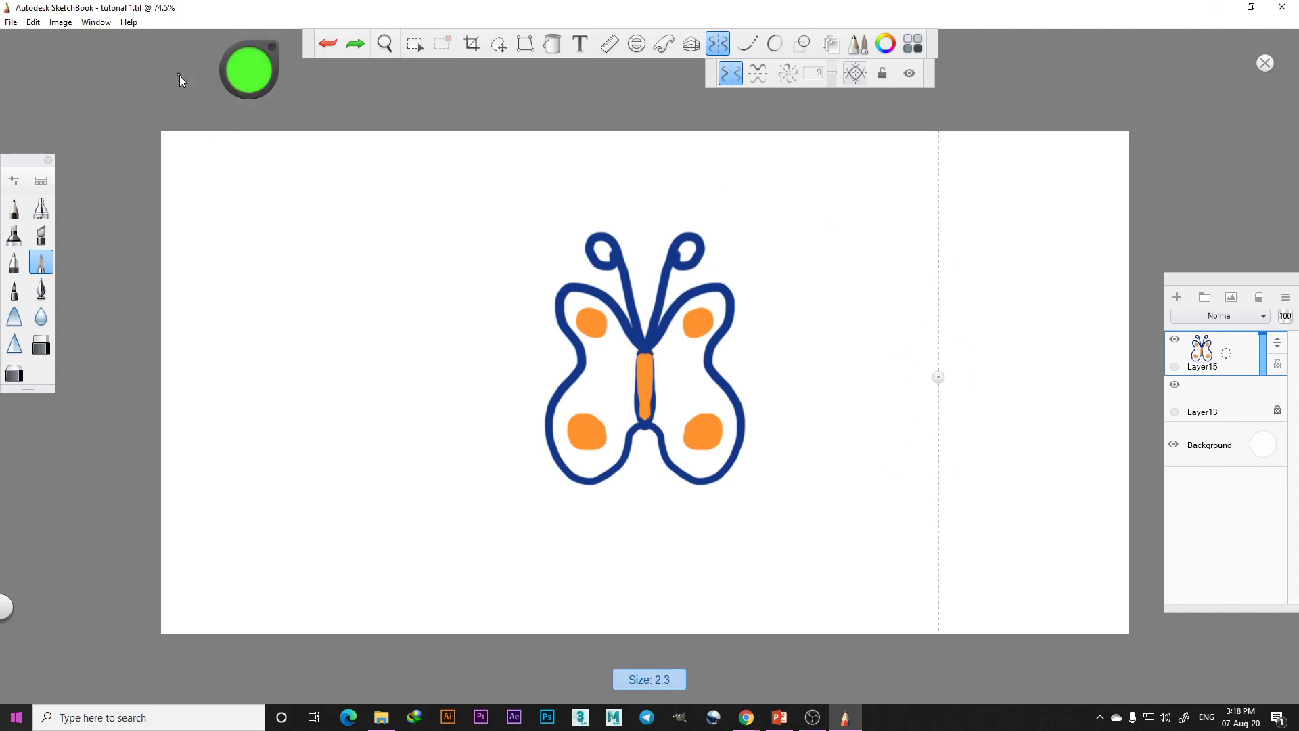
Draw a green leaf with a pointed tip, V-shaped veins and a short stem along the vertical symmetry line beside the butterfly
mouse_move(938, 503)
mouse_down()
mouse_move(911, 485)
mouse_move(907, 455)
mouse_move(938, 363)
mouse_up()
mouse_move(939, 498)
mouse_down()
mouse_move(959, 457)
mouse_move(940, 471)
mouse_move(947, 380)
mouse_up()
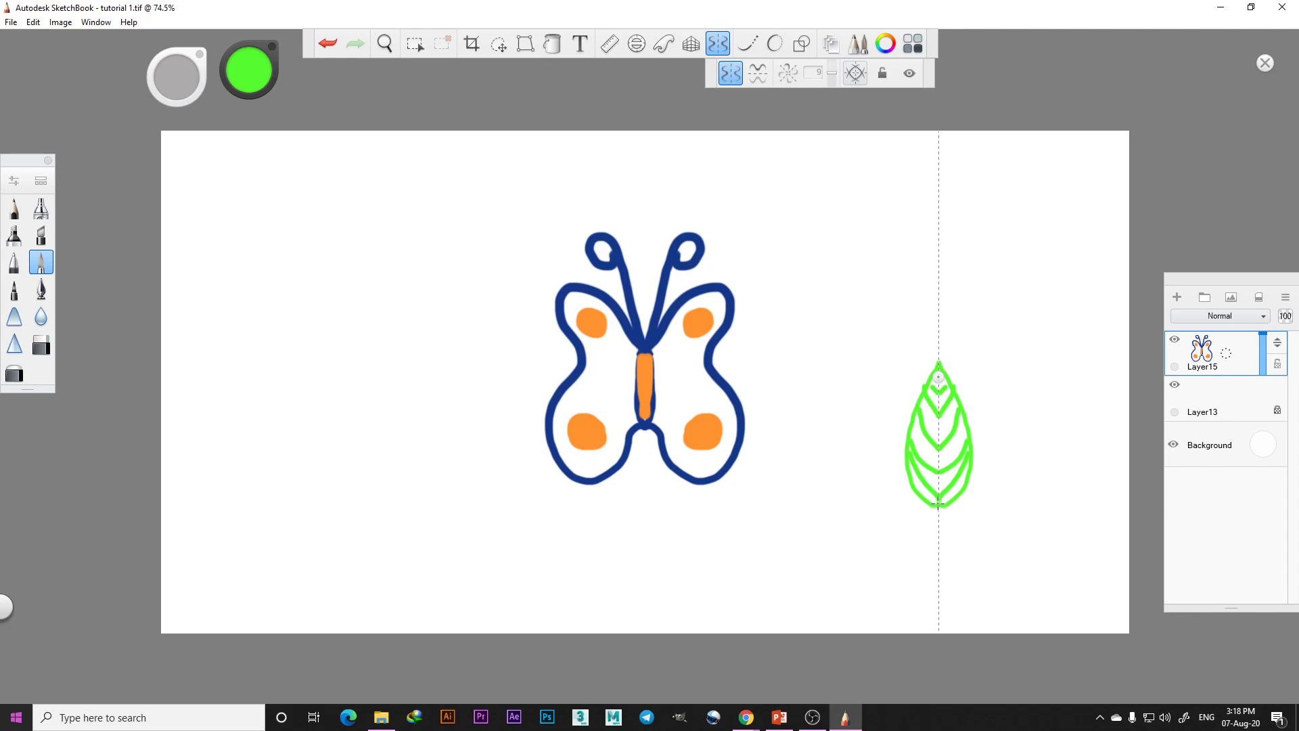
drag(938, 506, 939, 539)
drag(938, 472, 927, 488)
click(328, 44)
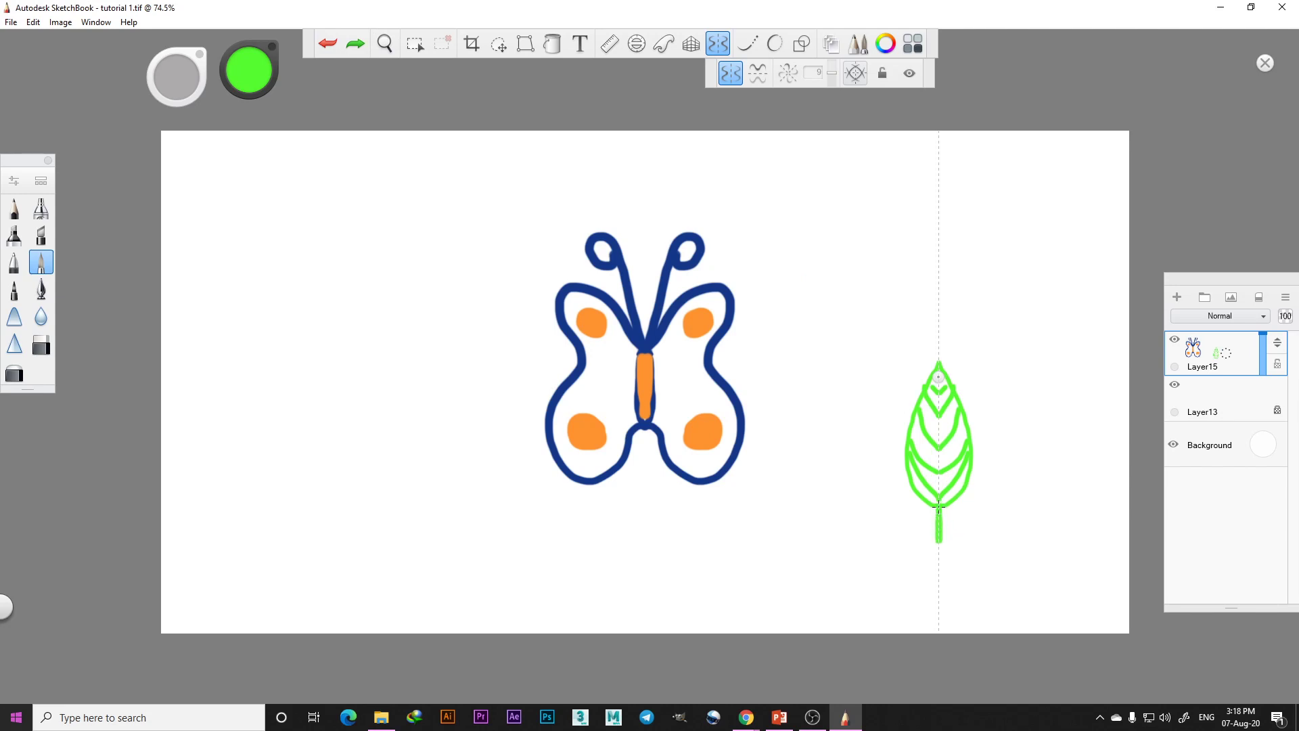
drag(939, 507, 939, 544)
Move the symmetry centre away from the leaf, turn symmetry off and draw the leaf's midrib
drag(939, 376, 1042, 352)
click(712, 50)
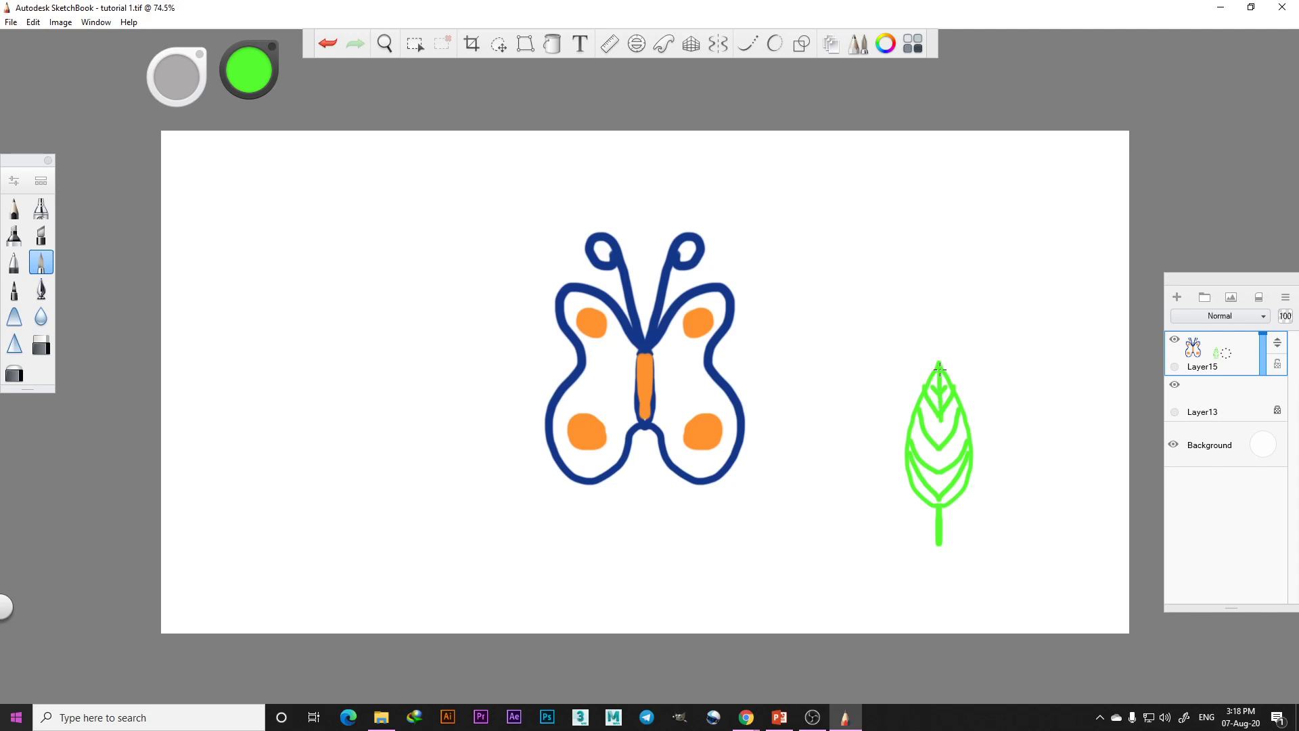
drag(939, 446, 937, 469)
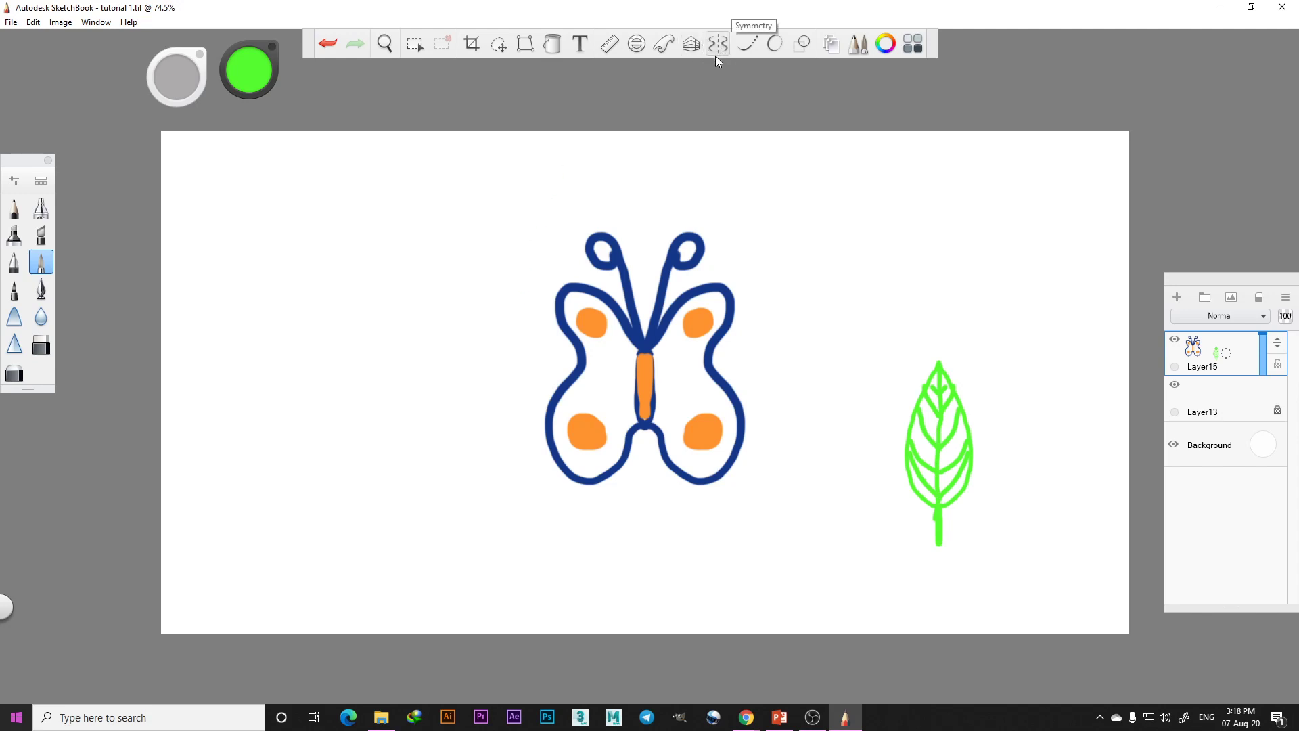
Hide Layer15 with the butterfly and leaf, and add a new layer above it
click(1174, 341)
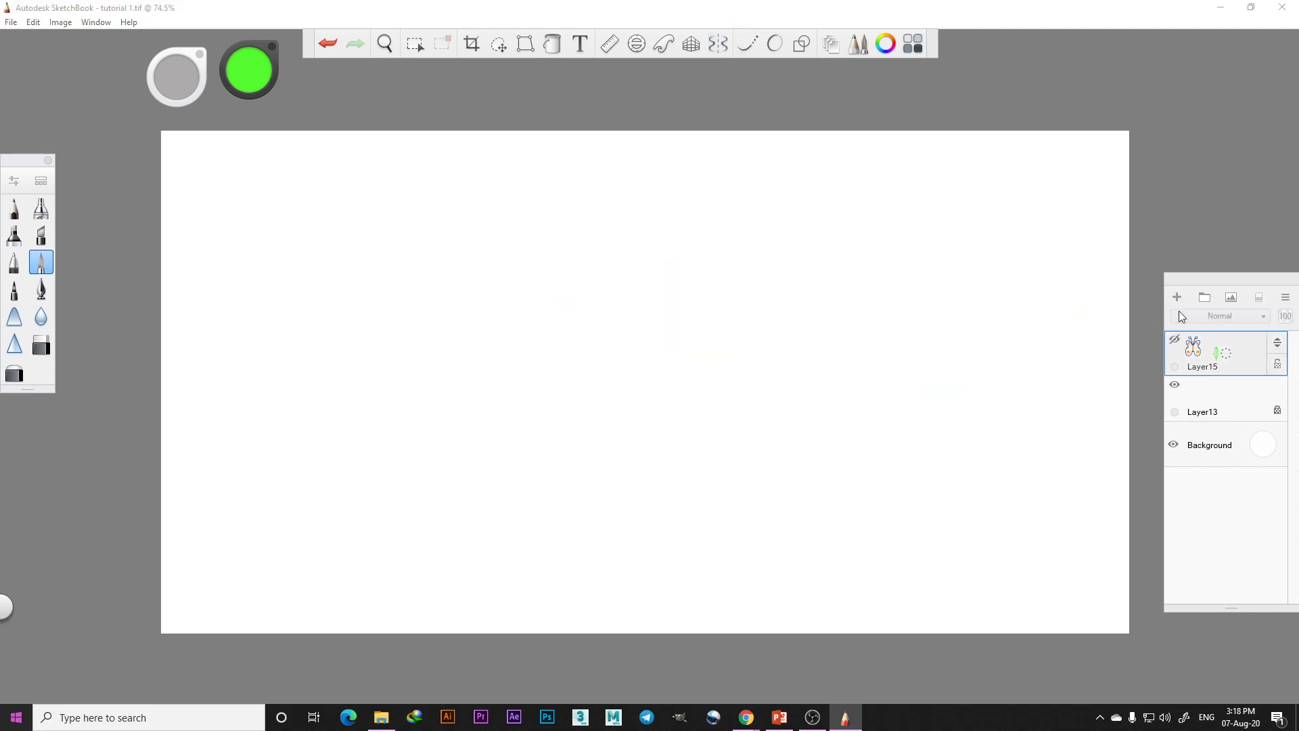
click(1177, 298)
Turn symmetry on with only Symmetry X active and move its centre to the middle of the canvas
click(718, 44)
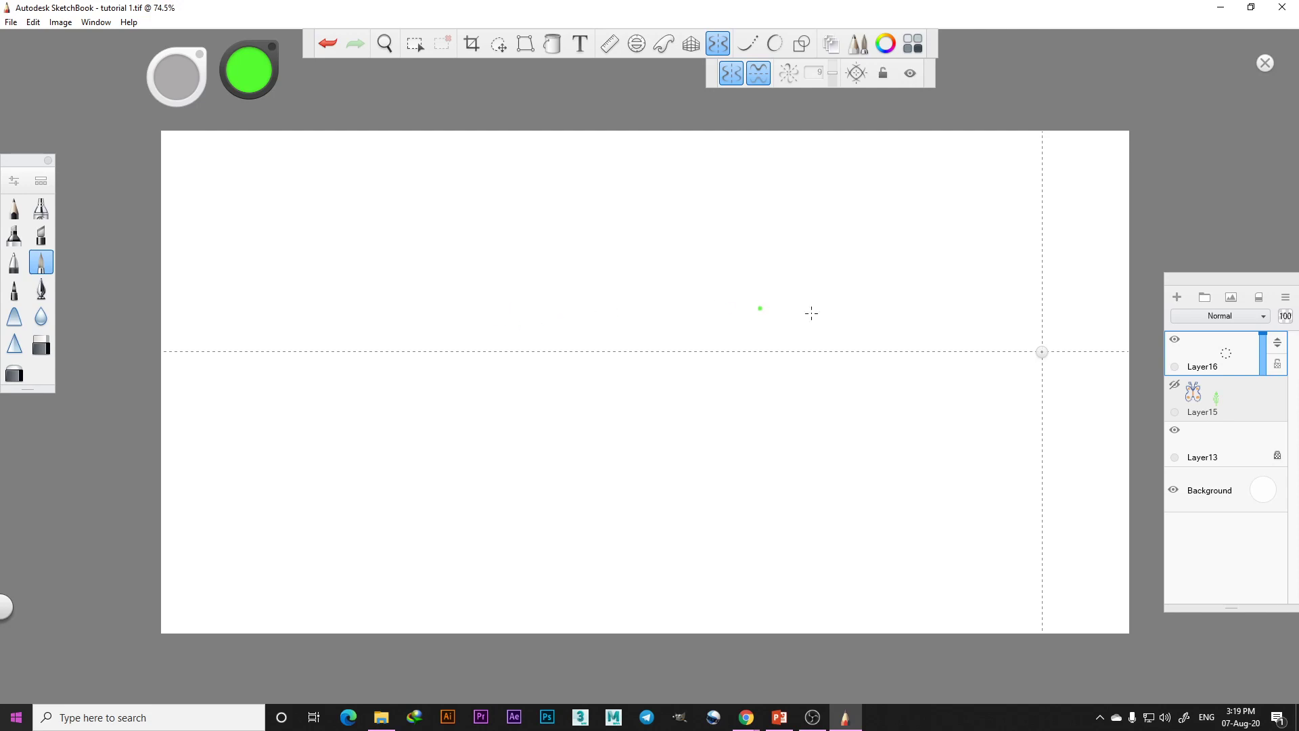
click(731, 73)
drag(1041, 352, 684, 356)
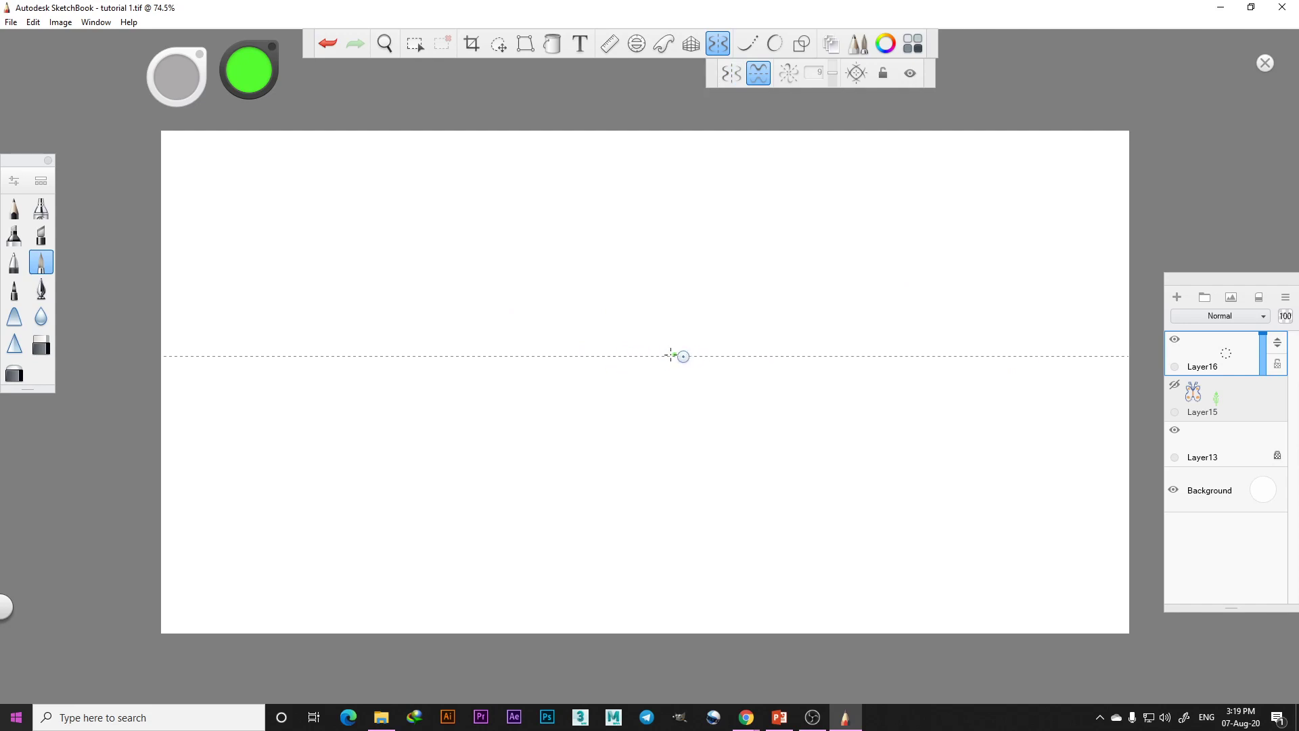
Set the brush colour to pink and draw nested oval loops mirrored across the horizontal symmetry line
click(257, 80)
click(283, 92)
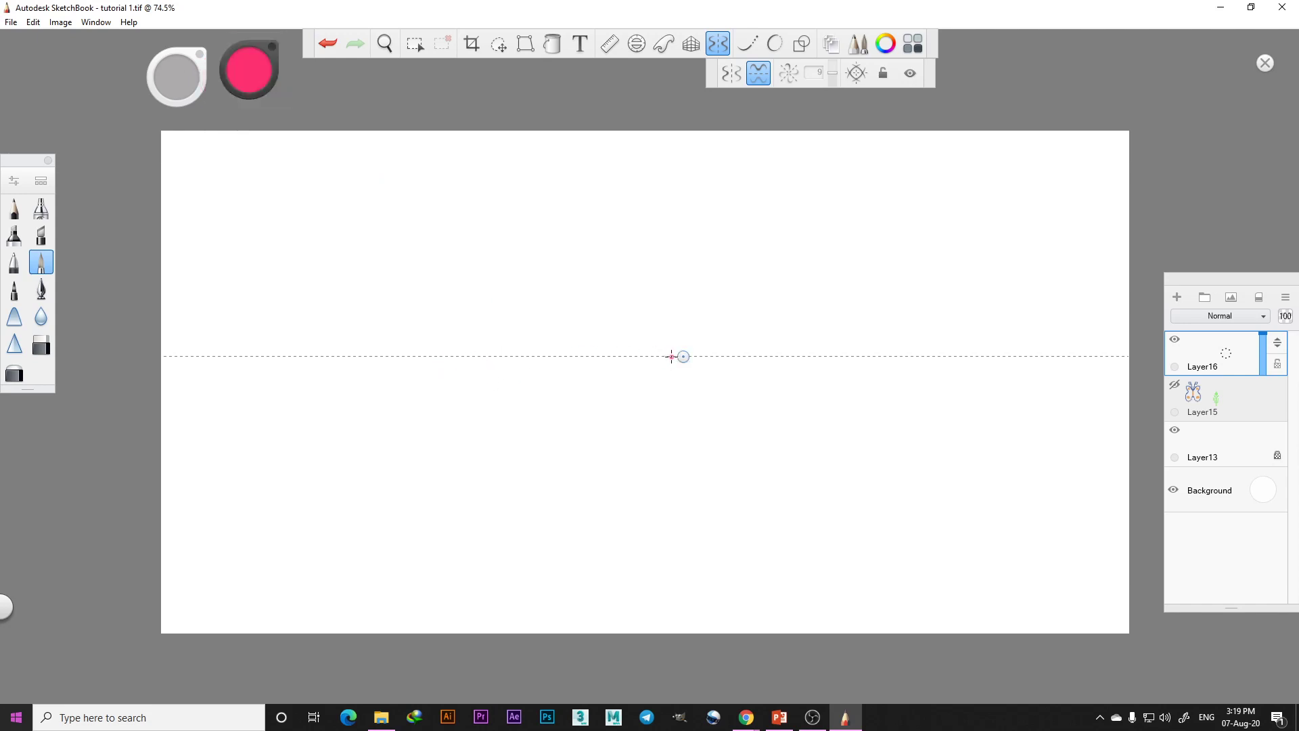
mouse_move(671, 354)
mouse_down()
mouse_move(726, 351)
mouse_move(681, 278)
mouse_move(632, 269)
mouse_move(570, 274)
mouse_move(533, 297)
mouse_move(510, 348)
mouse_move(609, 319)
mouse_move(769, 343)
mouse_move(826, 335)
mouse_move(806, 264)
mouse_move(653, 209)
mouse_move(468, 243)
mouse_move(419, 334)
mouse_move(587, 302)
mouse_move(733, 308)
mouse_move(806, 348)
mouse_up()
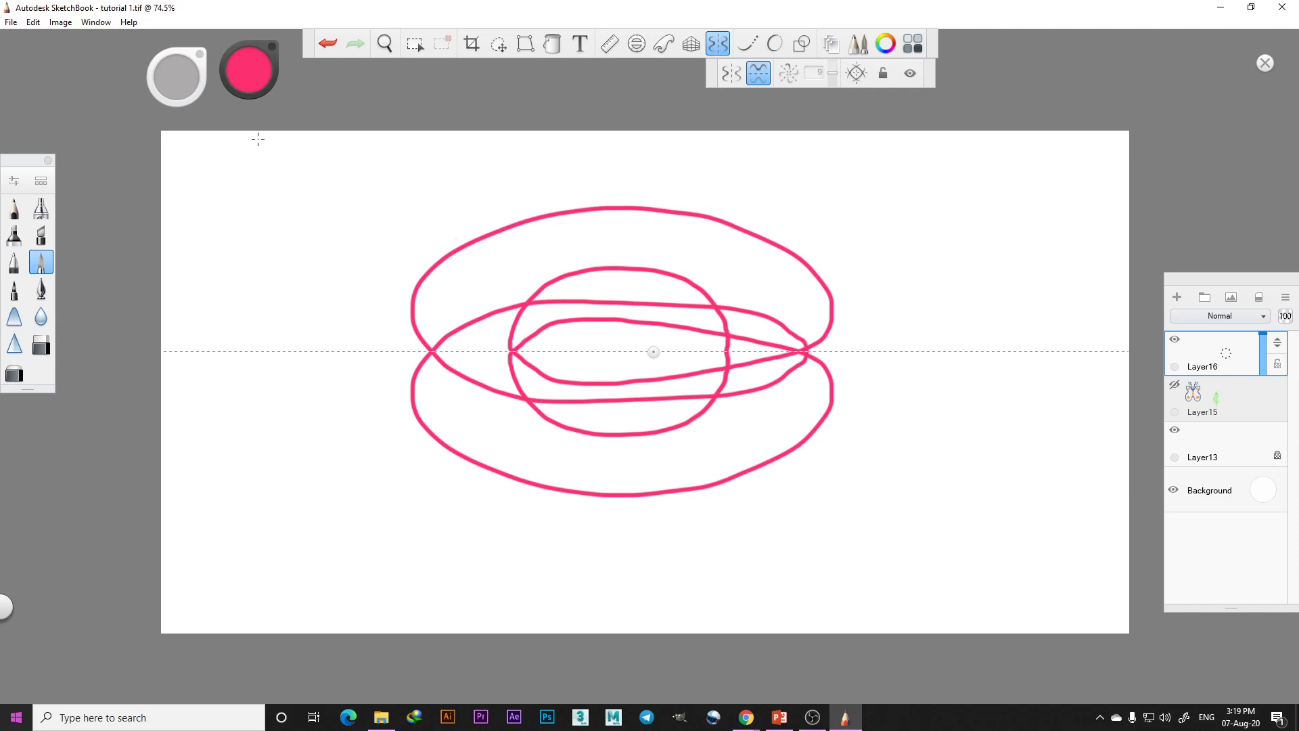
Change the brush colour to bright green and draw large overlapping loops across the pink ovals, mirrored about the horizontal line
click(254, 68)
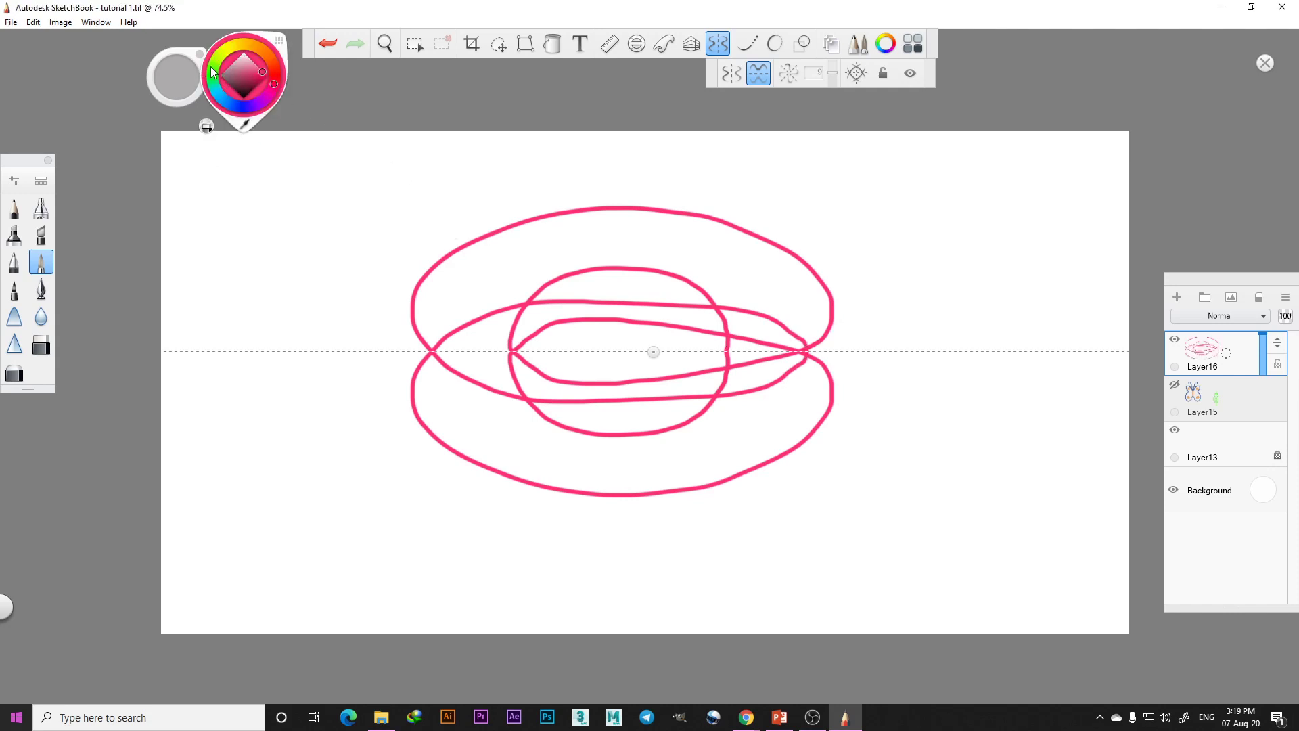
mouse_move(359, 351)
mouse_down()
mouse_move(321, 259)
mouse_move(379, 242)
mouse_move(511, 351)
mouse_up()
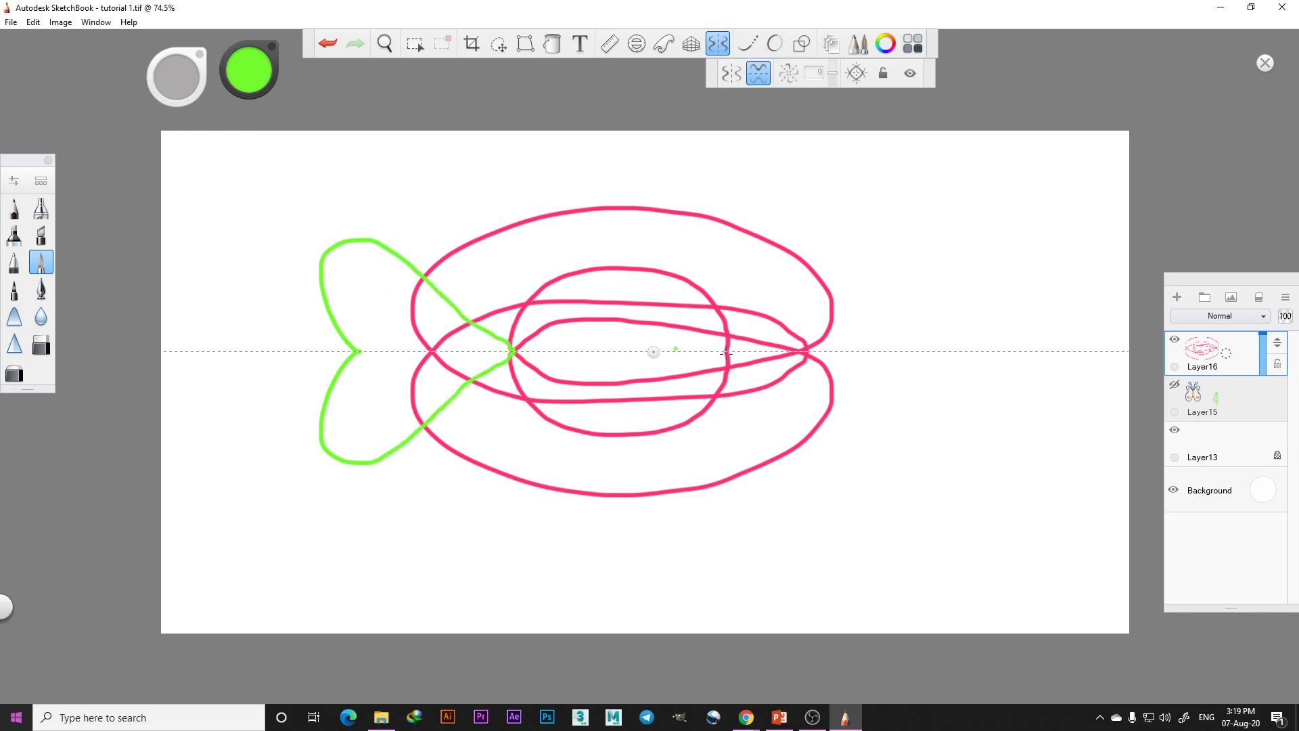
mouse_move(806, 350)
mouse_down()
mouse_move(962, 281)
mouse_move(1015, 324)
mouse_move(997, 348)
mouse_move(965, 351)
mouse_move(627, 347)
mouse_move(341, 268)
mouse_move(295, 187)
mouse_move(295, 515)
mouse_move(387, 571)
mouse_move(771, 573)
mouse_move(923, 512)
mouse_move(975, 417)
mouse_move(953, 356)
mouse_move(843, 368)
mouse_move(728, 355)
mouse_move(617, 386)
mouse_move(522, 383)
mouse_up()
mouse_move(517, 318)
mouse_down()
mouse_move(680, 257)
mouse_move(748, 258)
mouse_move(802, 342)
mouse_up()
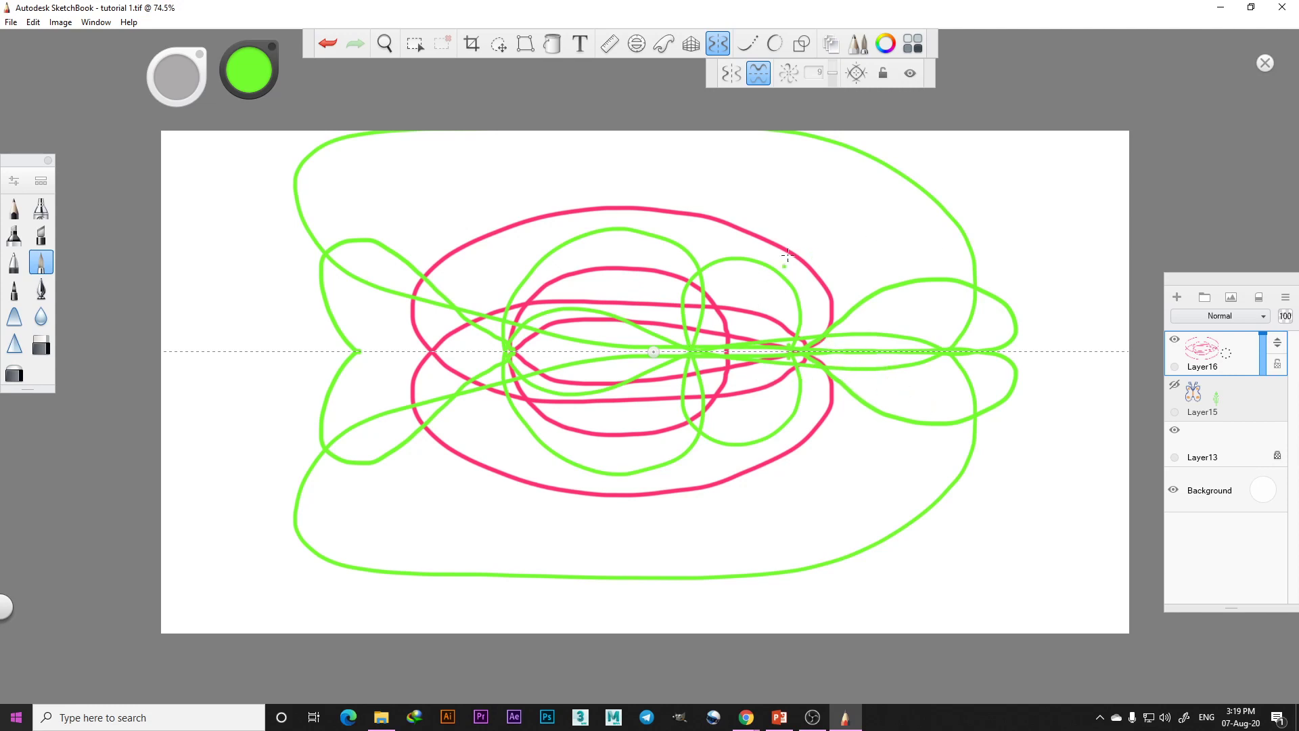
Turn off Symmetry X and draw an unmirrored cross of one vertical and one horizontal stroke near the canvas's upper right
click(759, 73)
drag(1018, 206, 1019, 321)
drag(1101, 257, 931, 259)
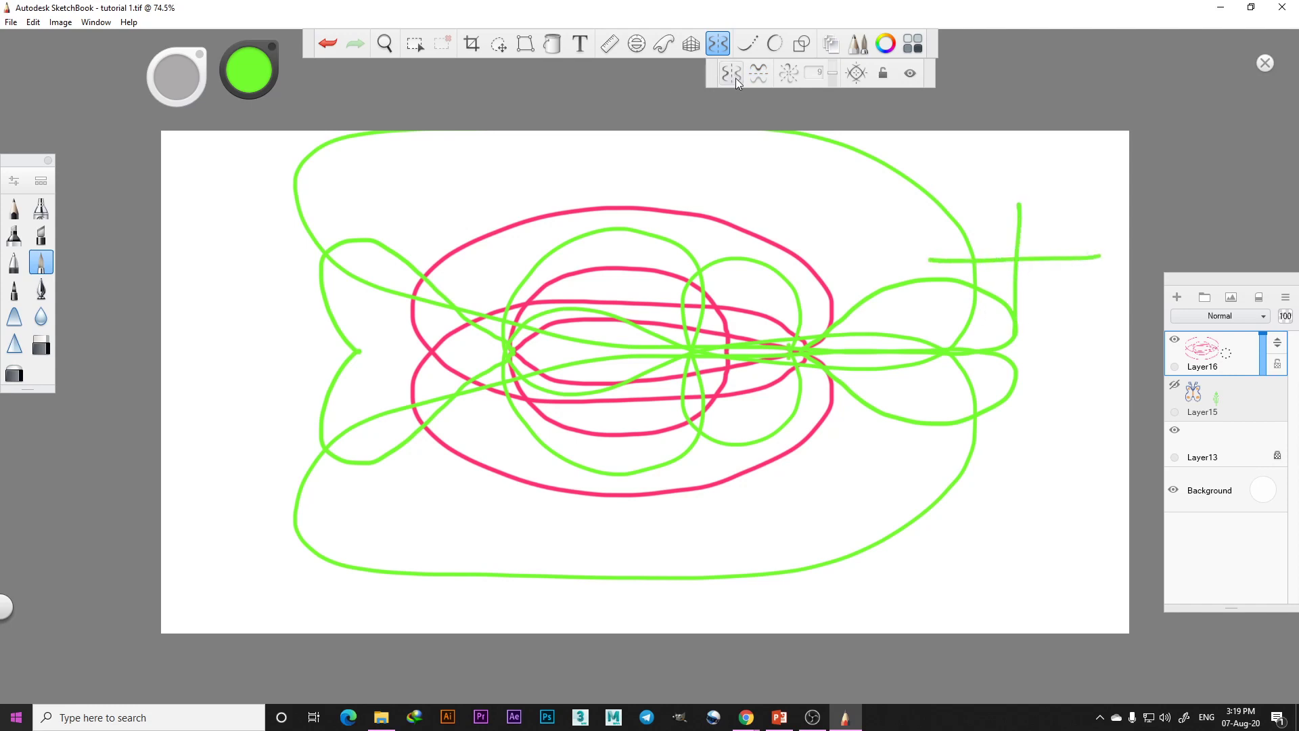
Hide Layer16, then draw green looping curves mirrored in four quadrants on a new layer with Symmetry Y and X both on
click(1174, 340)
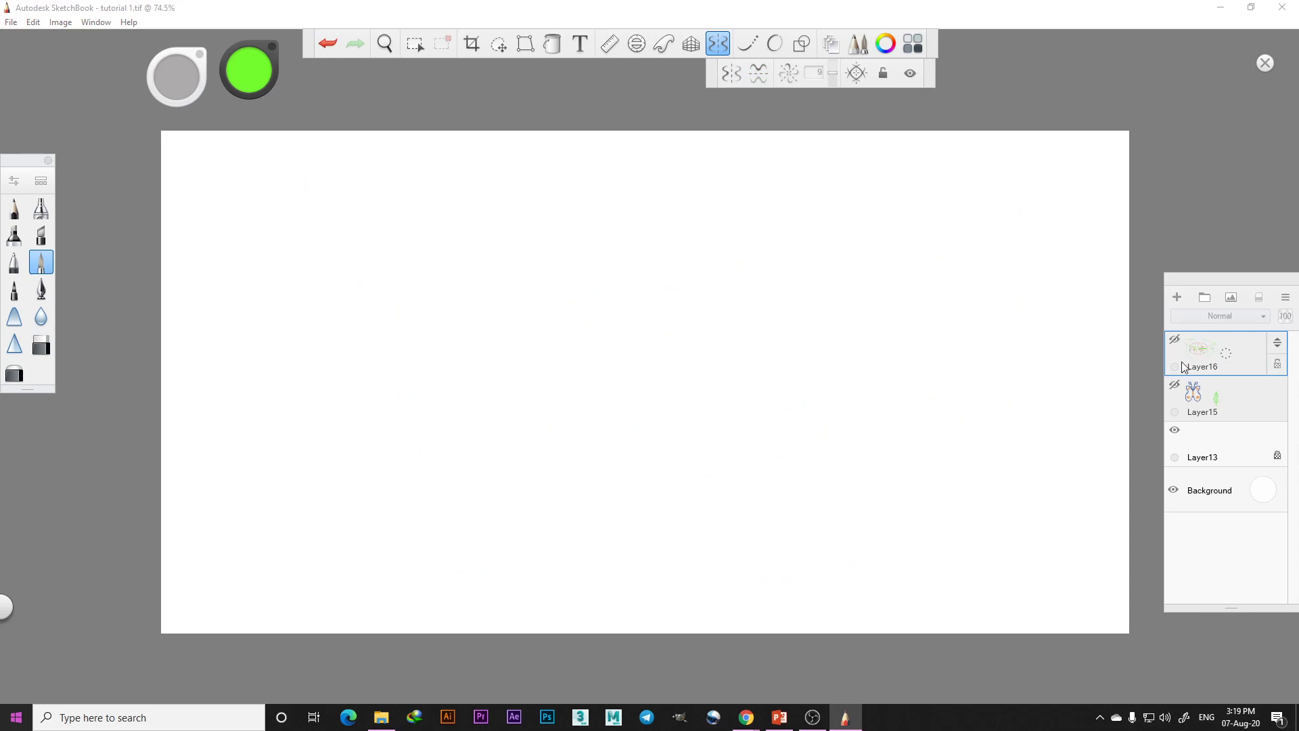
click(730, 73)
click(759, 73)
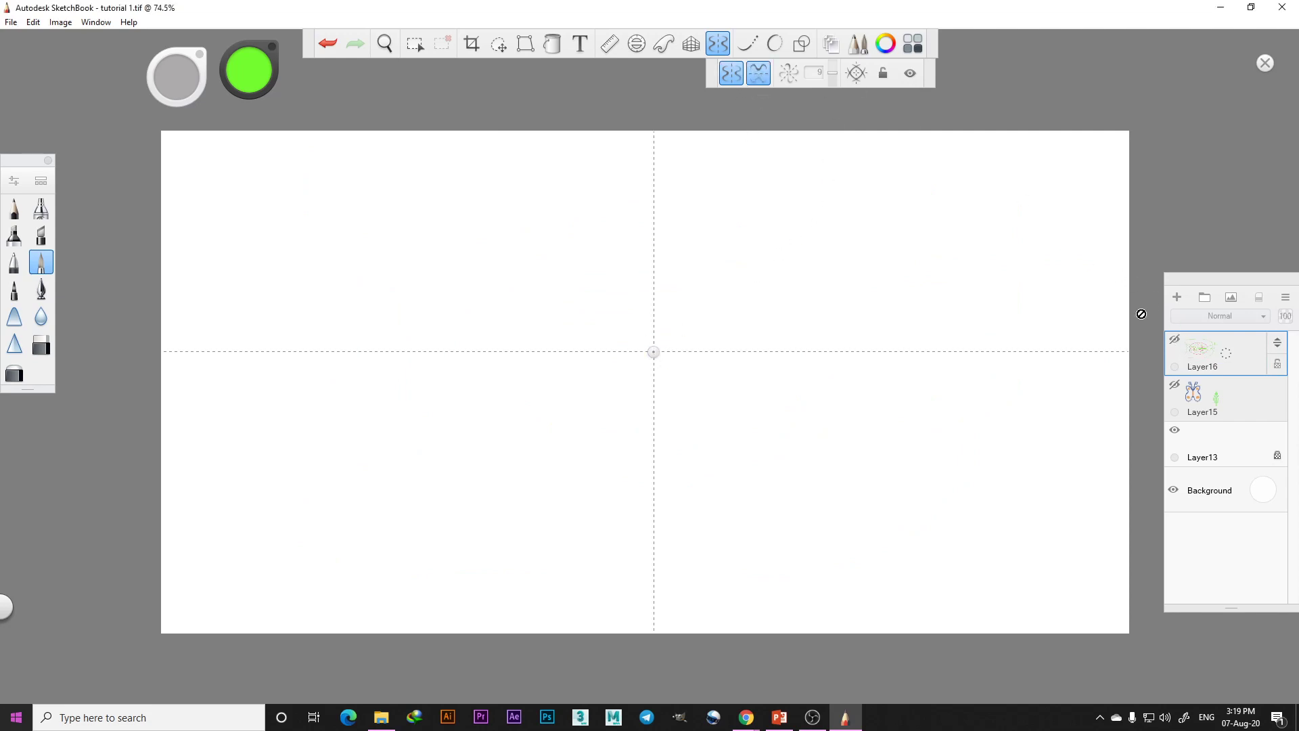
click(1176, 297)
mouse_move(751, 235)
mouse_down()
mouse_move(779, 273)
mouse_move(819, 264)
mouse_move(814, 228)
mouse_move(786, 216)
mouse_move(765, 240)
mouse_move(836, 268)
mouse_move(791, 300)
mouse_move(783, 252)
mouse_move(809, 212)
mouse_move(768, 193)
mouse_move(731, 226)
mouse_move(769, 250)
mouse_move(839, 231)
mouse_move(860, 260)
mouse_move(813, 280)
mouse_move(765, 252)
mouse_move(791, 267)
mouse_move(671, 331)
mouse_move(651, 358)
mouse_move(696, 346)
mouse_move(716, 303)
mouse_move(684, 256)
mouse_move(661, 326)
mouse_move(673, 352)
mouse_move(666, 335)
mouse_move(595, 343)
mouse_up()
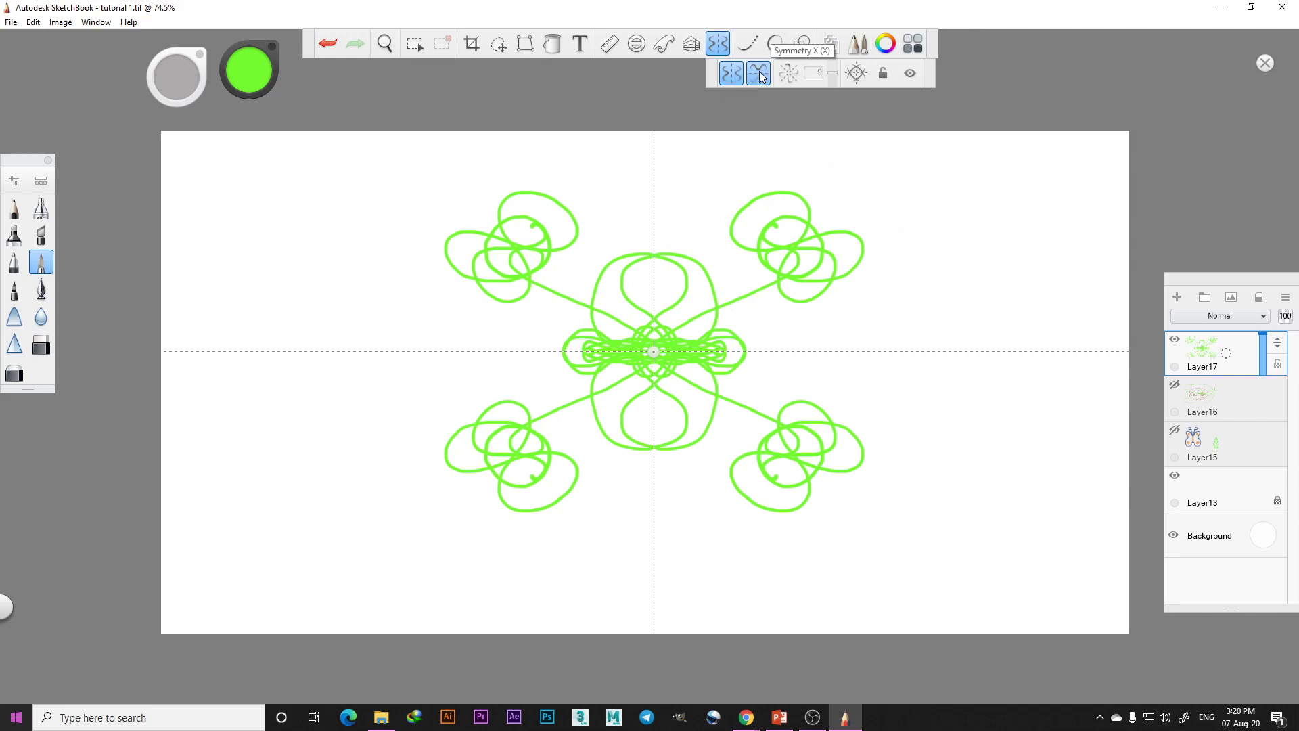
Hide Layer17 with the four-way pattern and add a new layer above it
click(1175, 340)
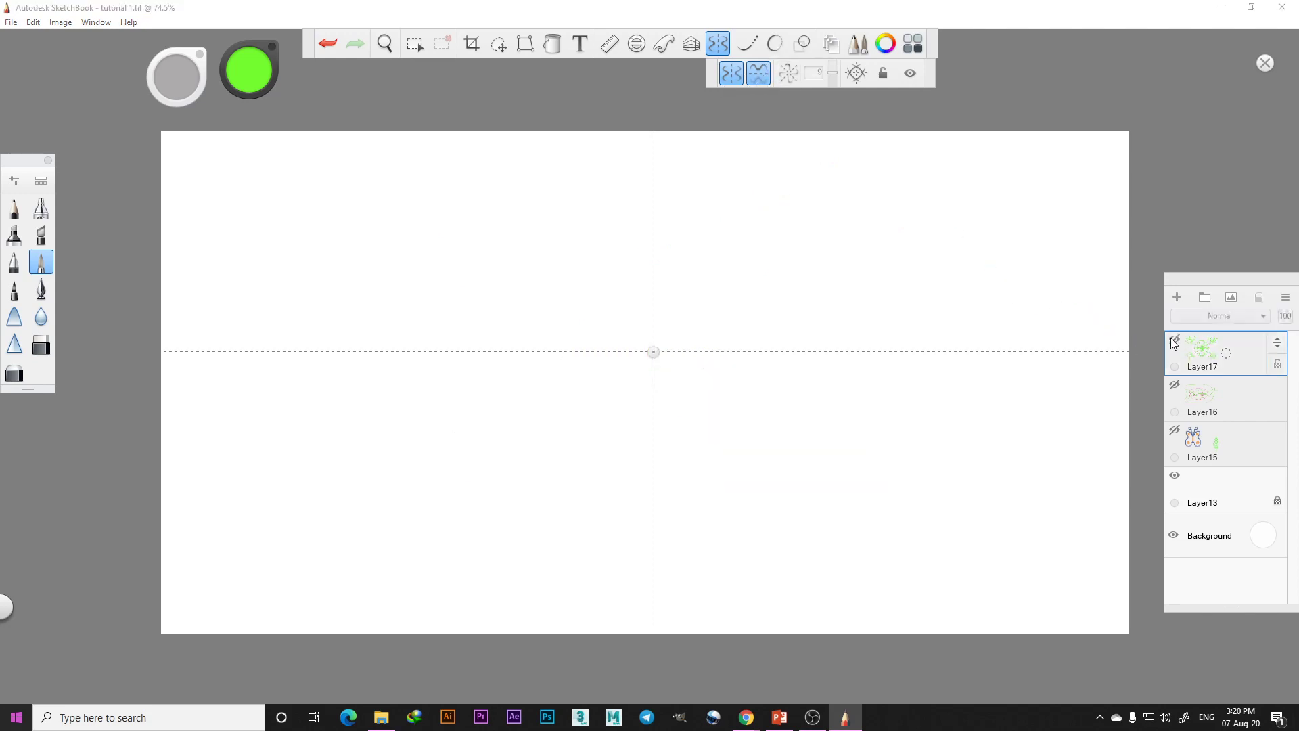
click(1177, 298)
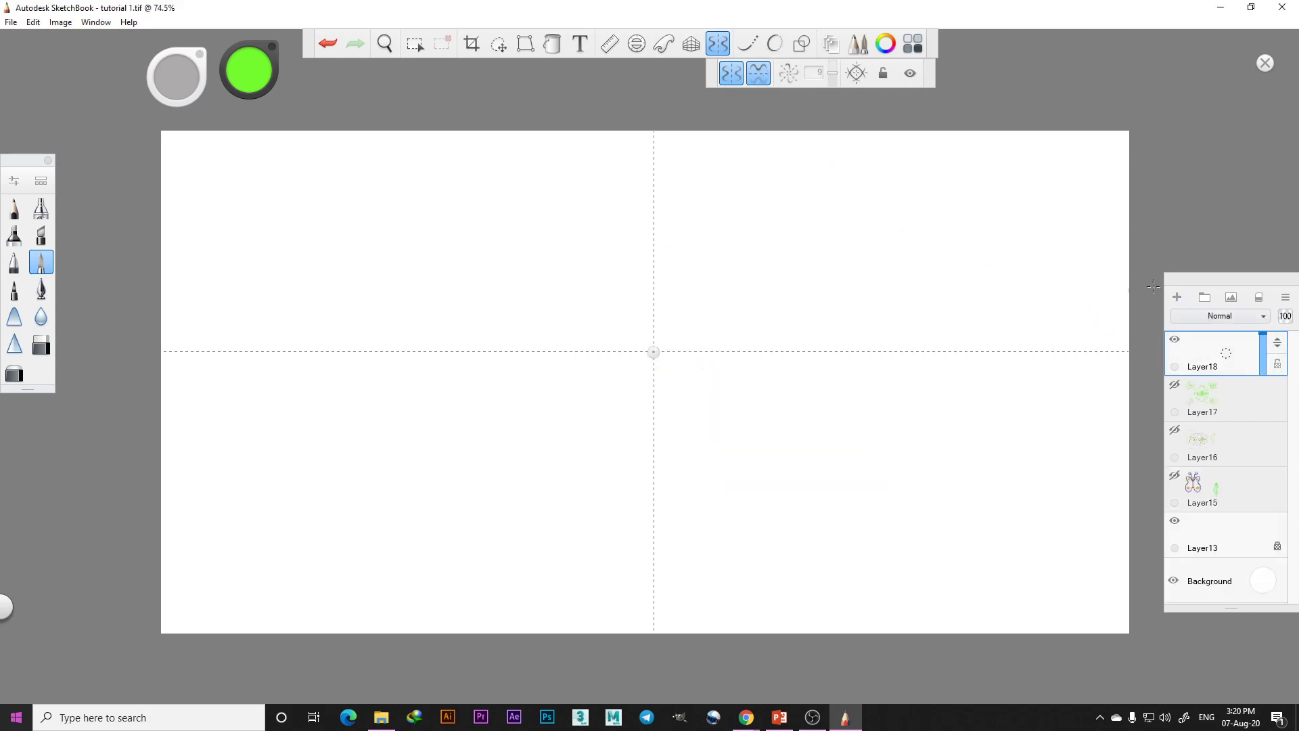
Replace the X and Y symmetry with radial symmetry of 7 sectors and draw a small green spiral repeated around the centre
click(759, 72)
click(730, 72)
click(788, 72)
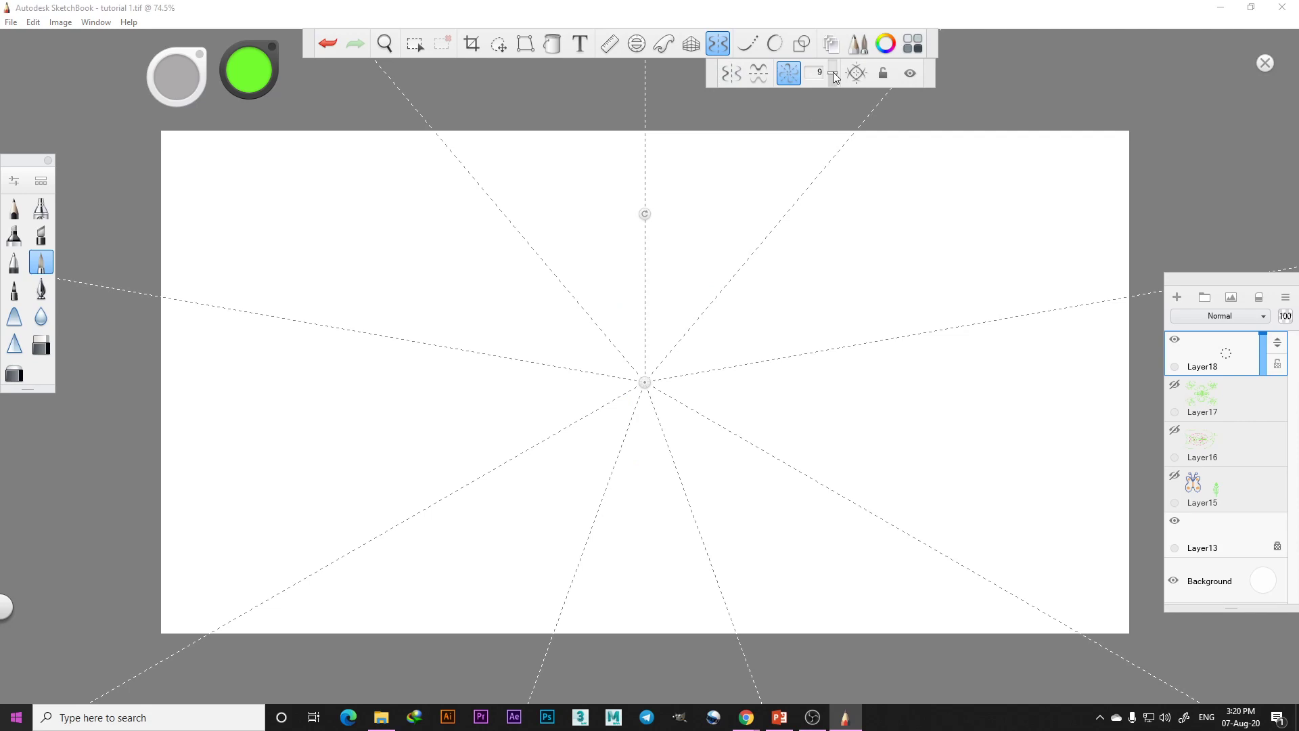
drag(833, 71, 834, 95)
drag(832, 84, 833, 69)
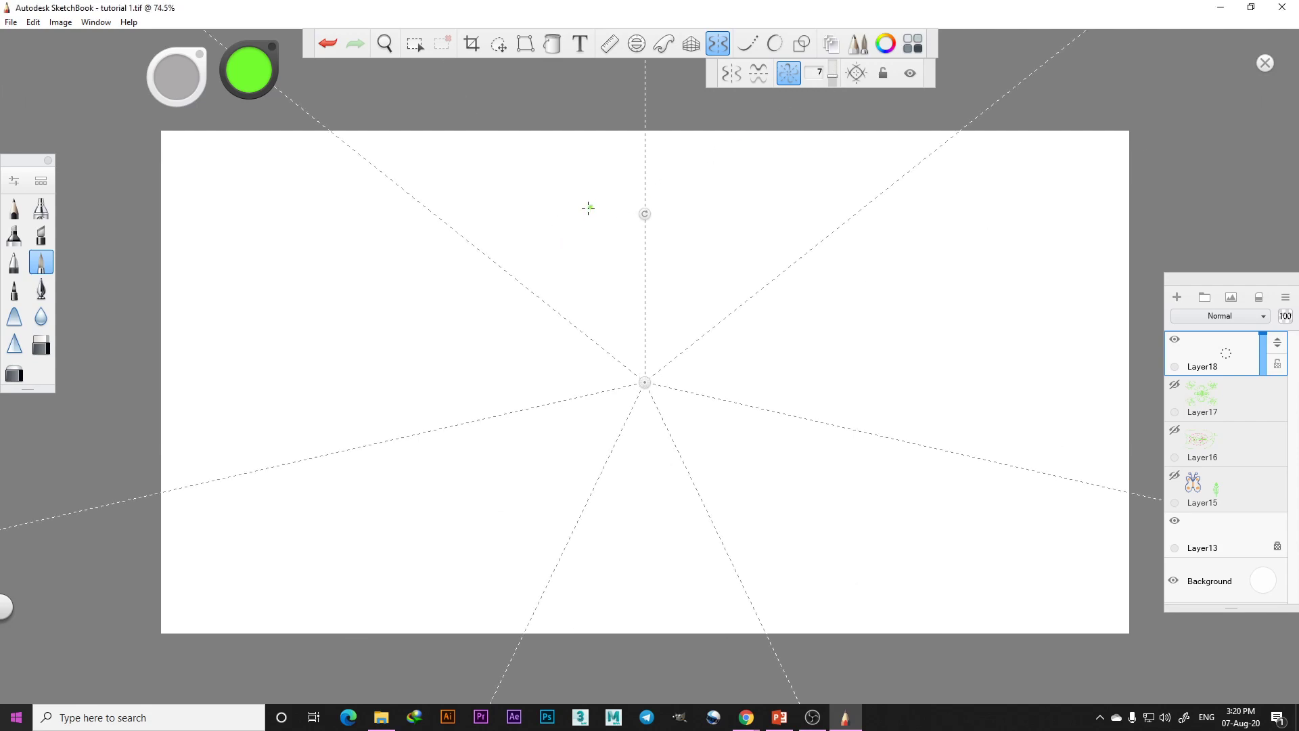
mouse_move(586, 200)
mouse_down()
mouse_move(564, 222)
mouse_move(596, 201)
mouse_move(574, 192)
mouse_move(595, 224)
mouse_up()
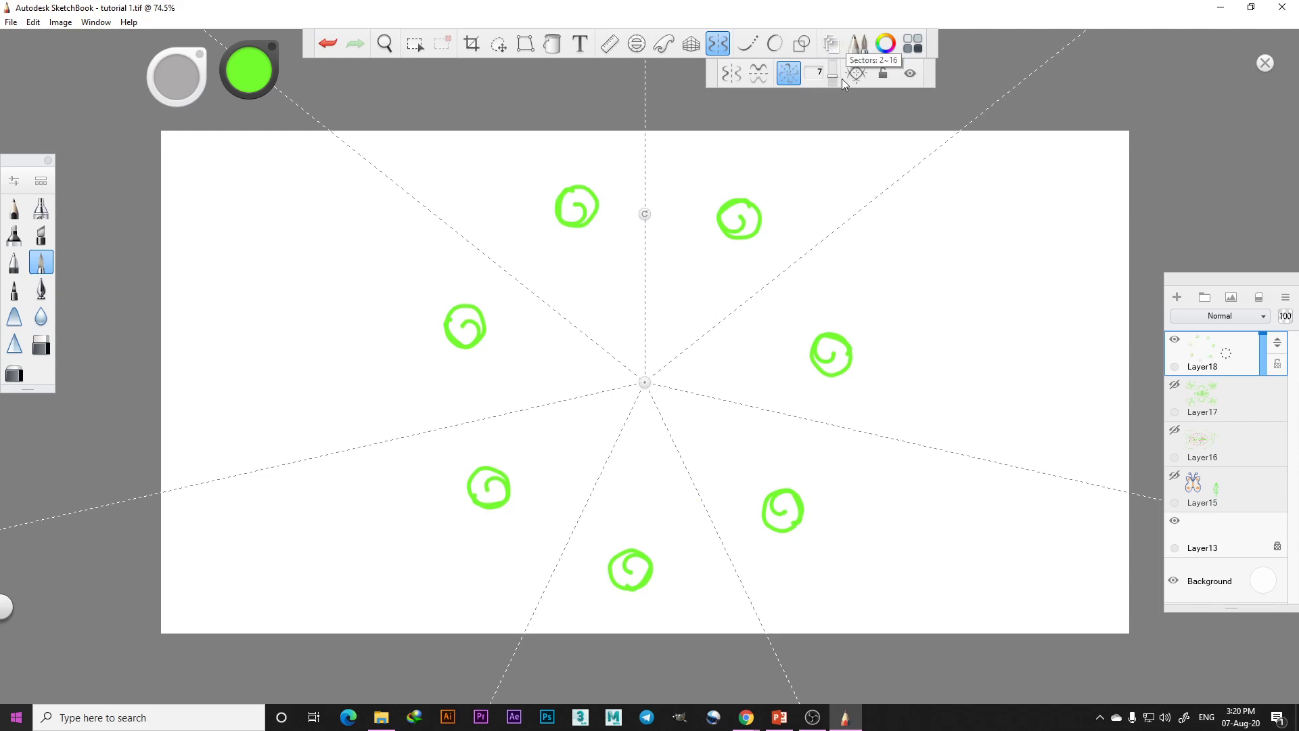
Set the radial symmetry to 9 sectors and change the brush colour to pinkish red
drag(831, 76, 834, 71)
click(252, 70)
click(279, 82)
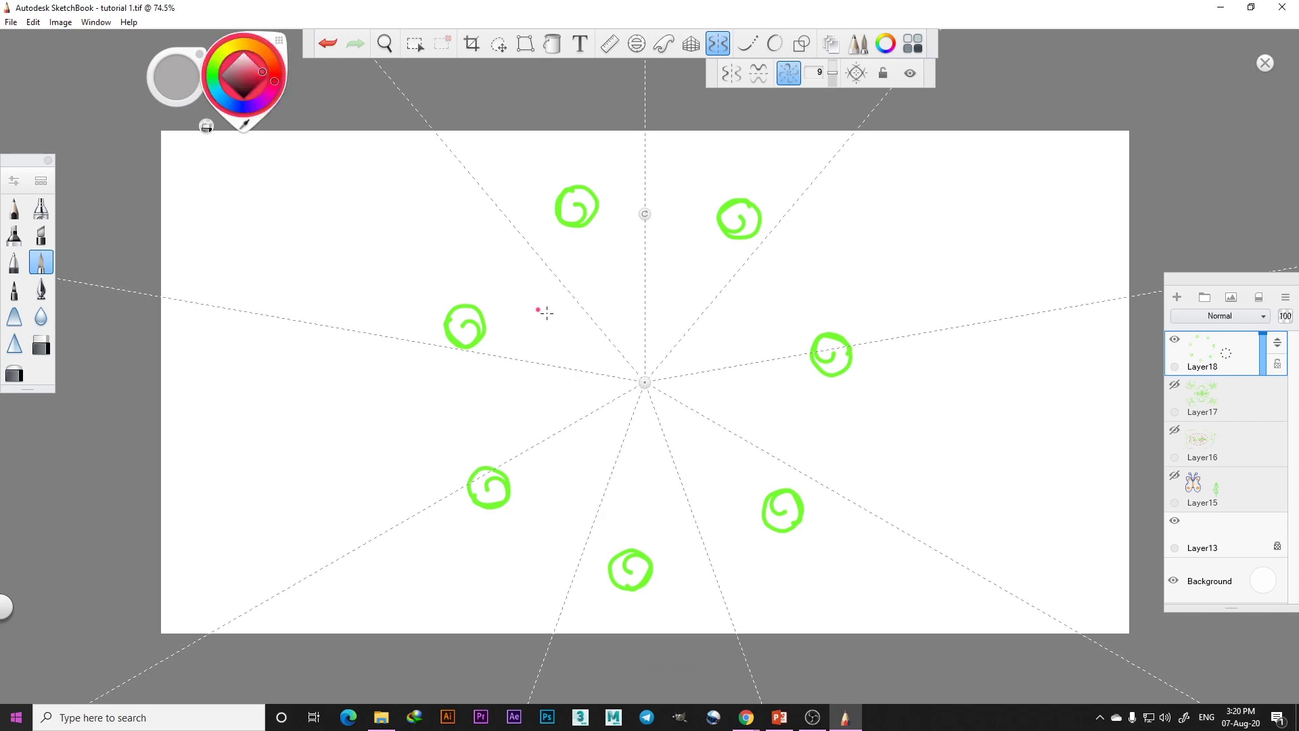
Shift the radial centre slightly to the right, lock it and draw large overlapping petals that form a red flower around it
mouse_move(645, 382)
mouse_down()
mouse_move(612, 372)
mouse_move(656, 380)
mouse_up()
click(634, 372)
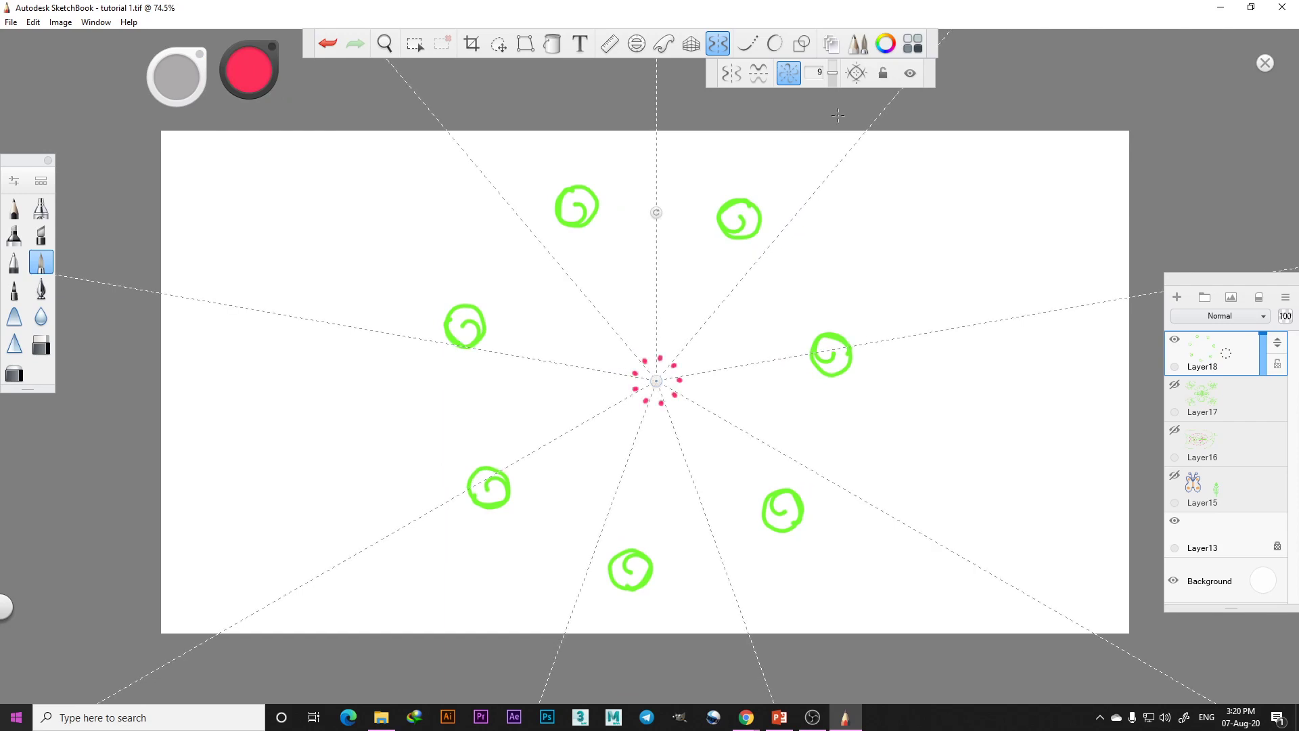
click(882, 73)
mouse_move(636, 370)
mouse_down()
mouse_move(596, 353)
mouse_move(642, 379)
mouse_move(588, 374)
mouse_move(497, 342)
mouse_move(489, 298)
mouse_move(512, 274)
mouse_move(616, 368)
mouse_move(467, 405)
mouse_move(460, 487)
mouse_move(636, 371)
mouse_move(634, 388)
mouse_up()
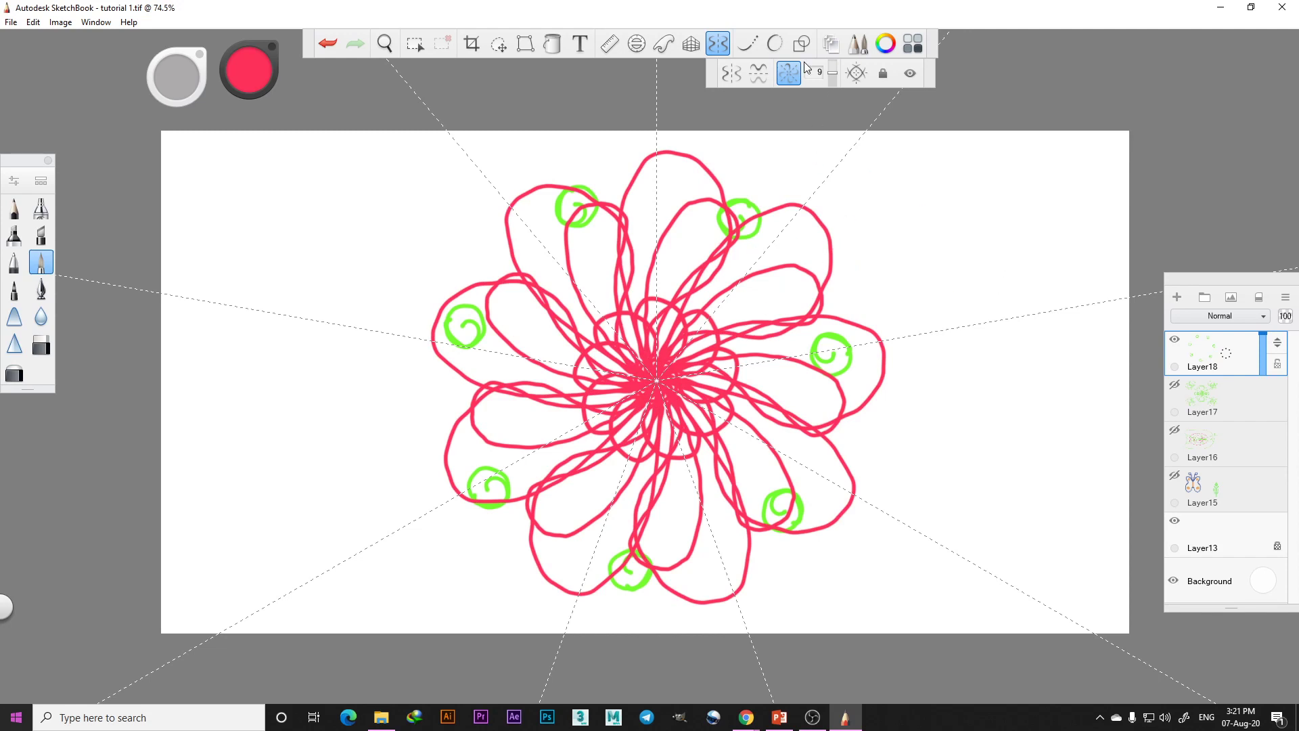
Set the radial symmetry to 16 sectors, then unlock its centre and move it to the canvas's upper right area
click(835, 78)
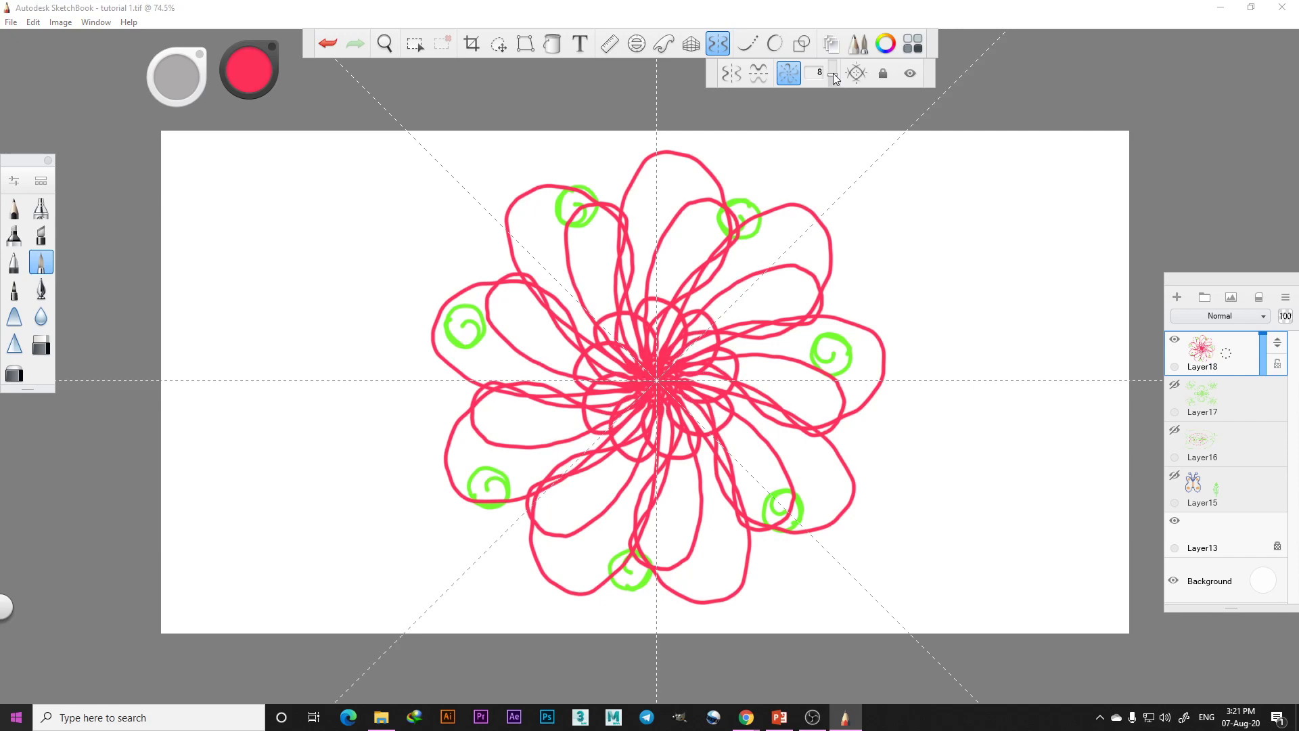
drag(834, 74, 833, 61)
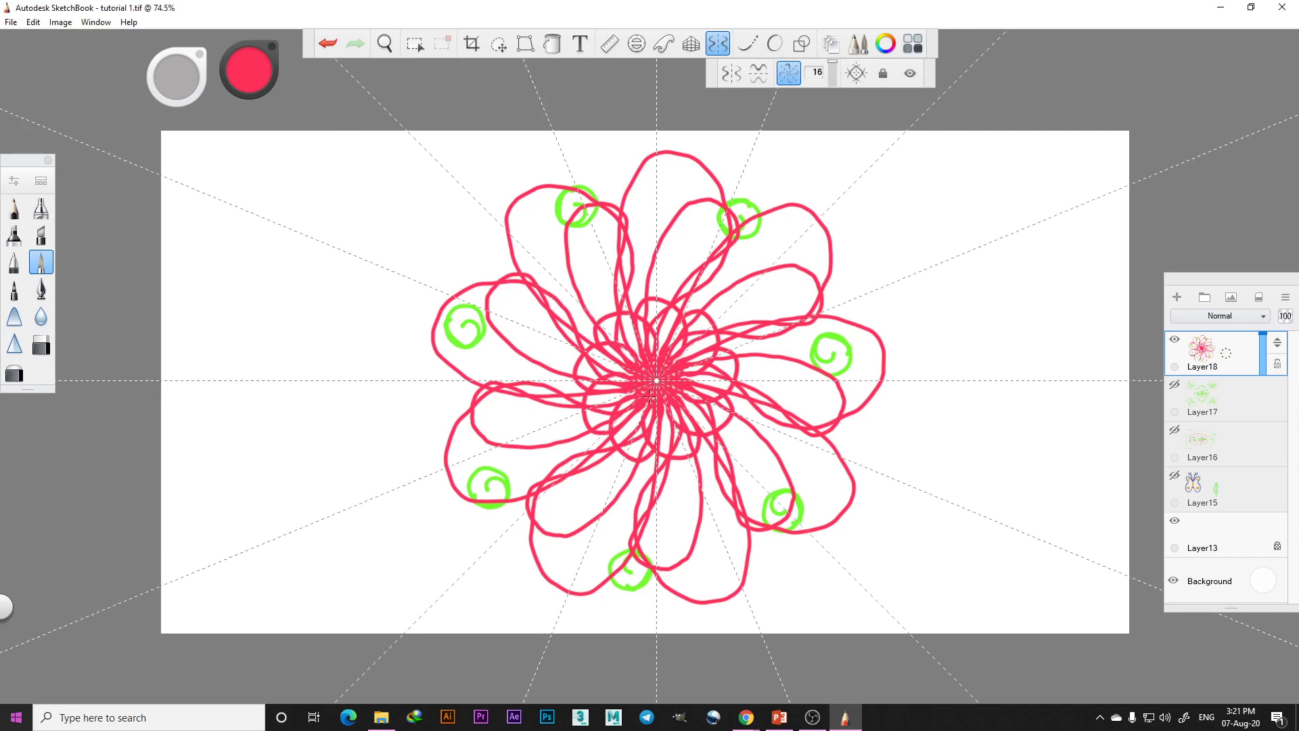
click(883, 73)
drag(656, 380, 1036, 236)
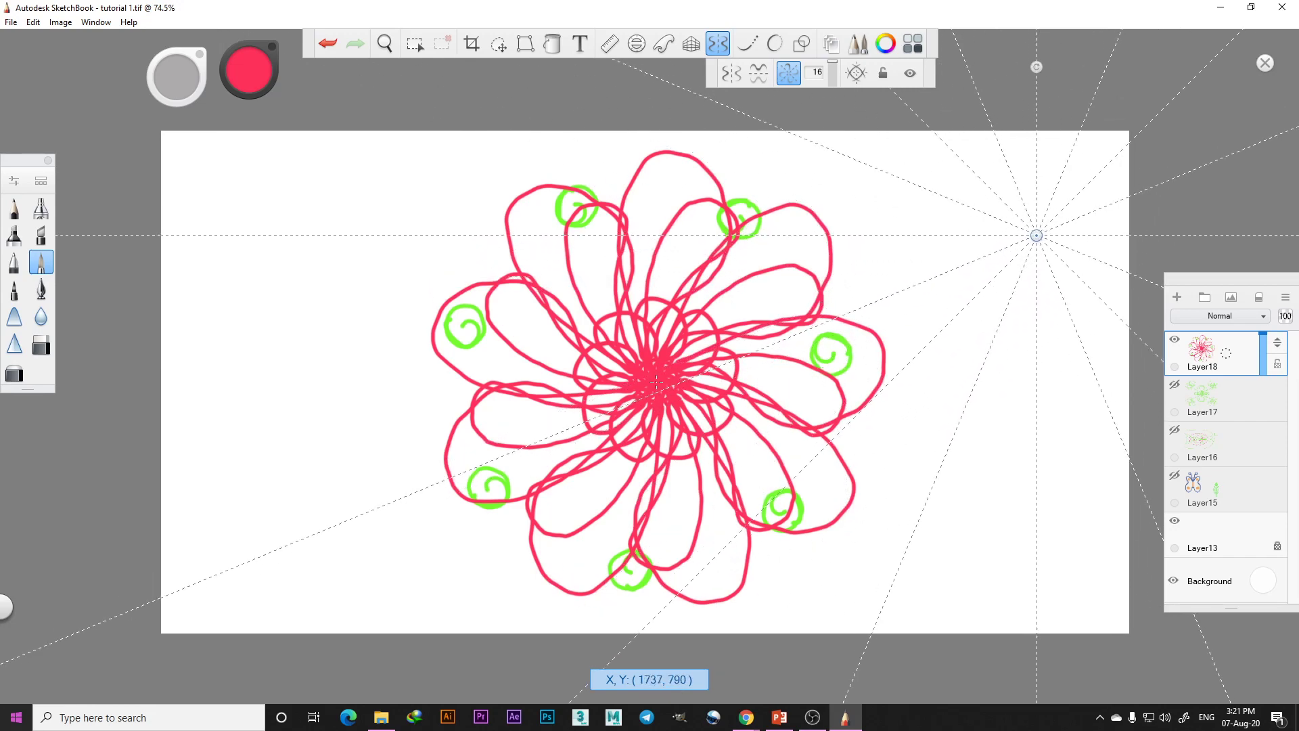
Draw a small blue flower of narrow petals around the radial centre after nudging and locking that centre
click(249, 70)
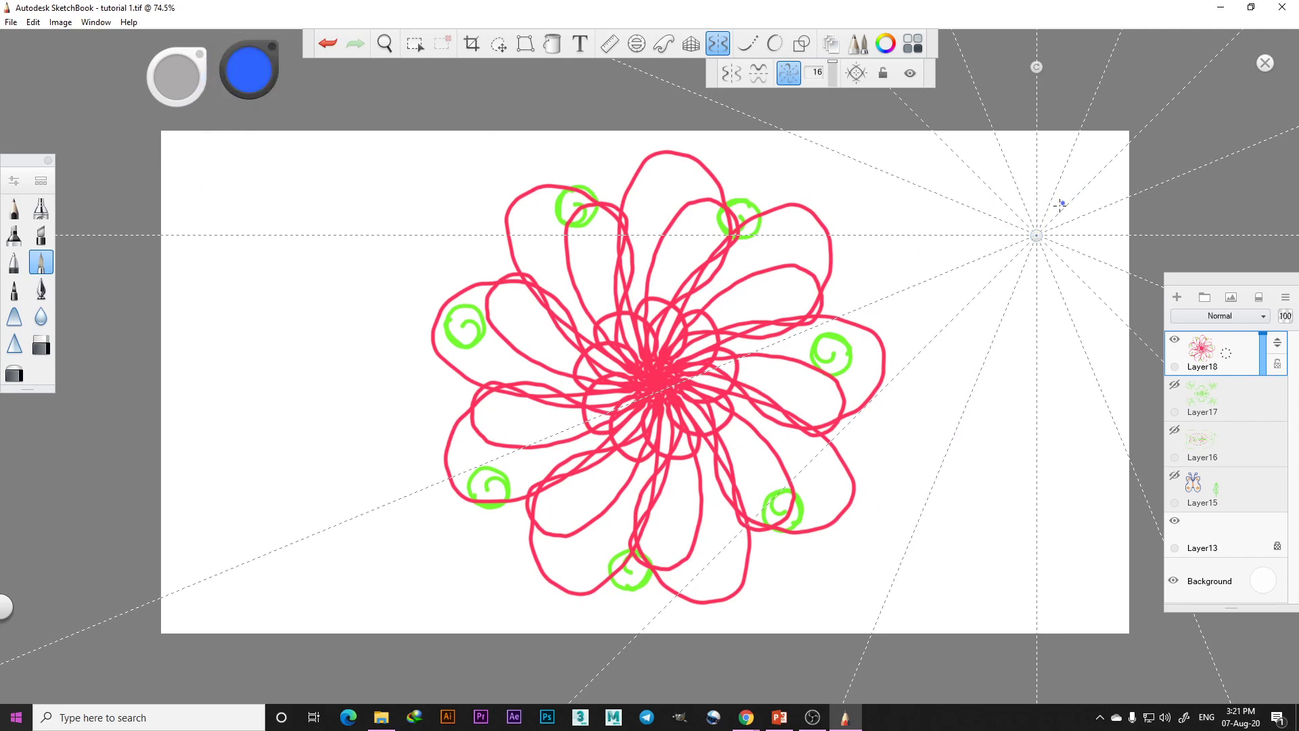
drag(1037, 235, 1041, 230)
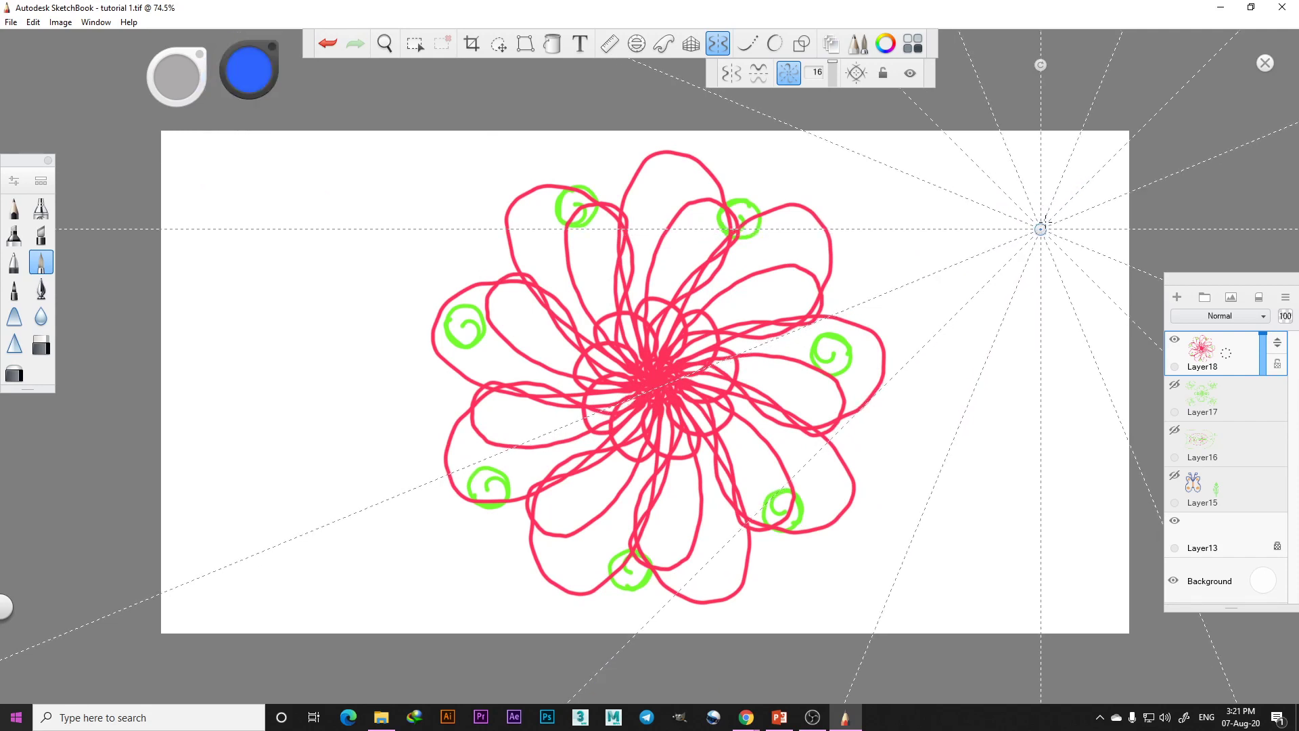
click(883, 73)
mouse_move(1043, 209)
mouse_down()
mouse_move(1030, 161)
mouse_move(1041, 153)
mouse_move(1043, 213)
mouse_up()
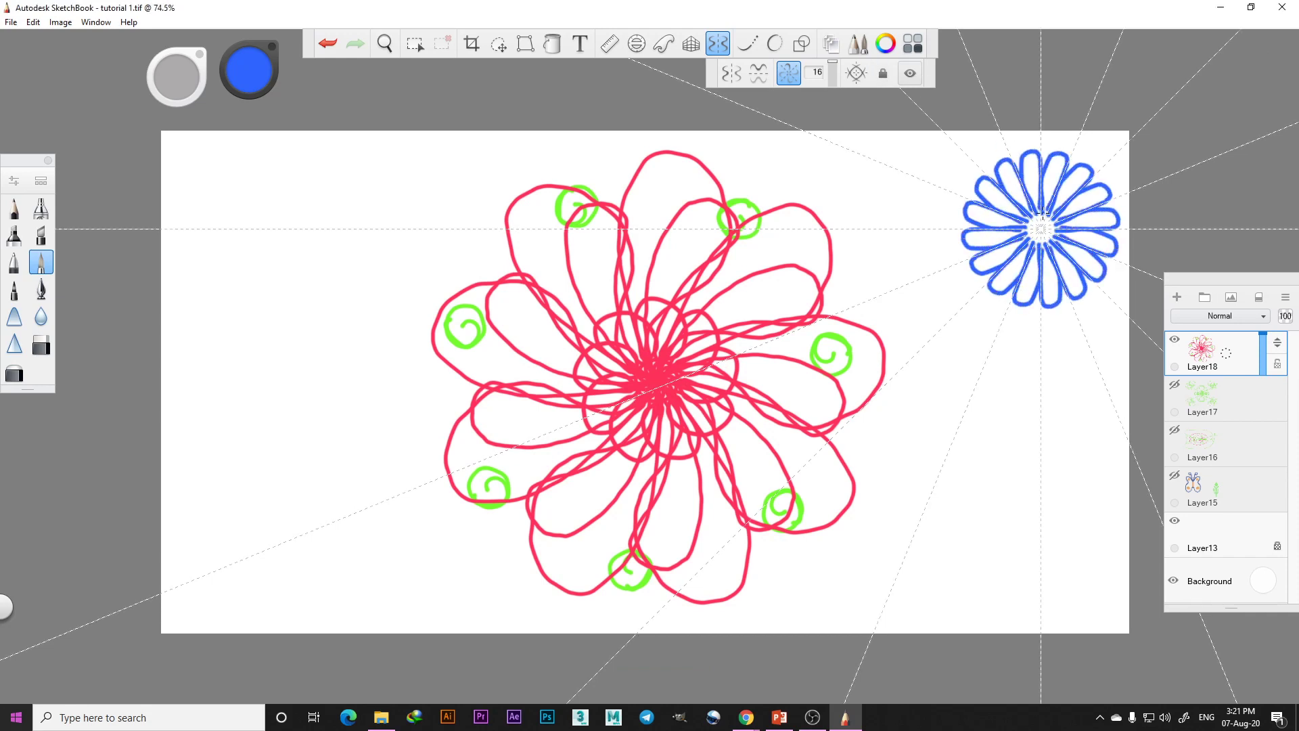
Switch the brush colour to yellow and fill the blue flower's centre, adding short strokes inside its petals
click(249, 83)
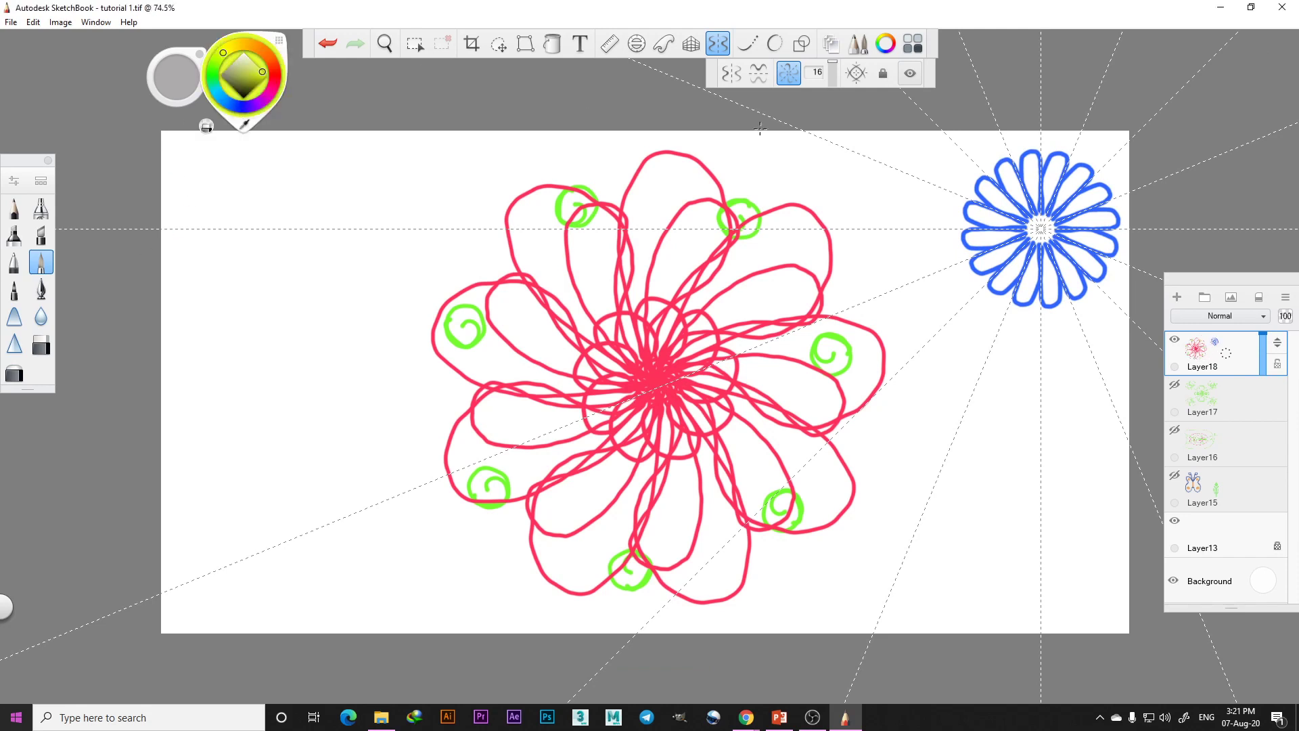
drag(1043, 222, 1042, 231)
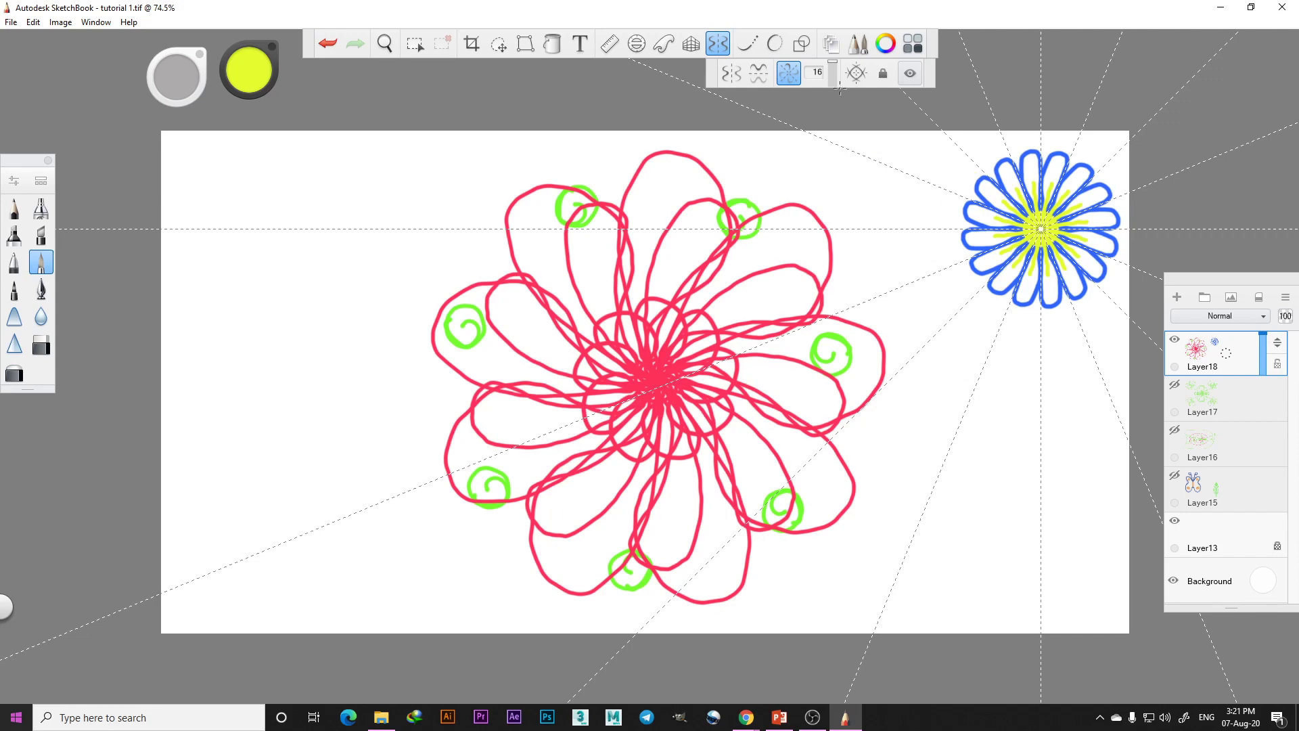
Unlock the radial centre, move it to the empty area left of the red flower and set 8 sectors
click(883, 73)
drag(1041, 228, 301, 419)
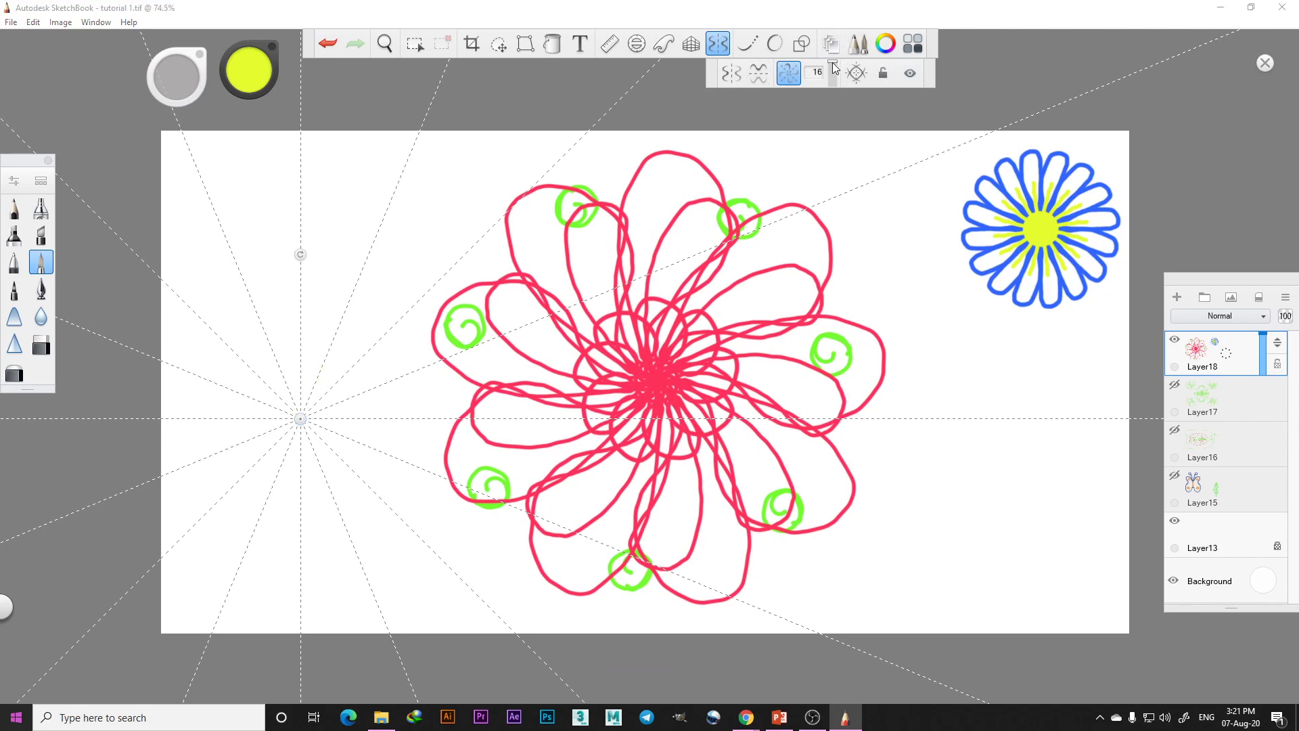
drag(831, 63, 833, 73)
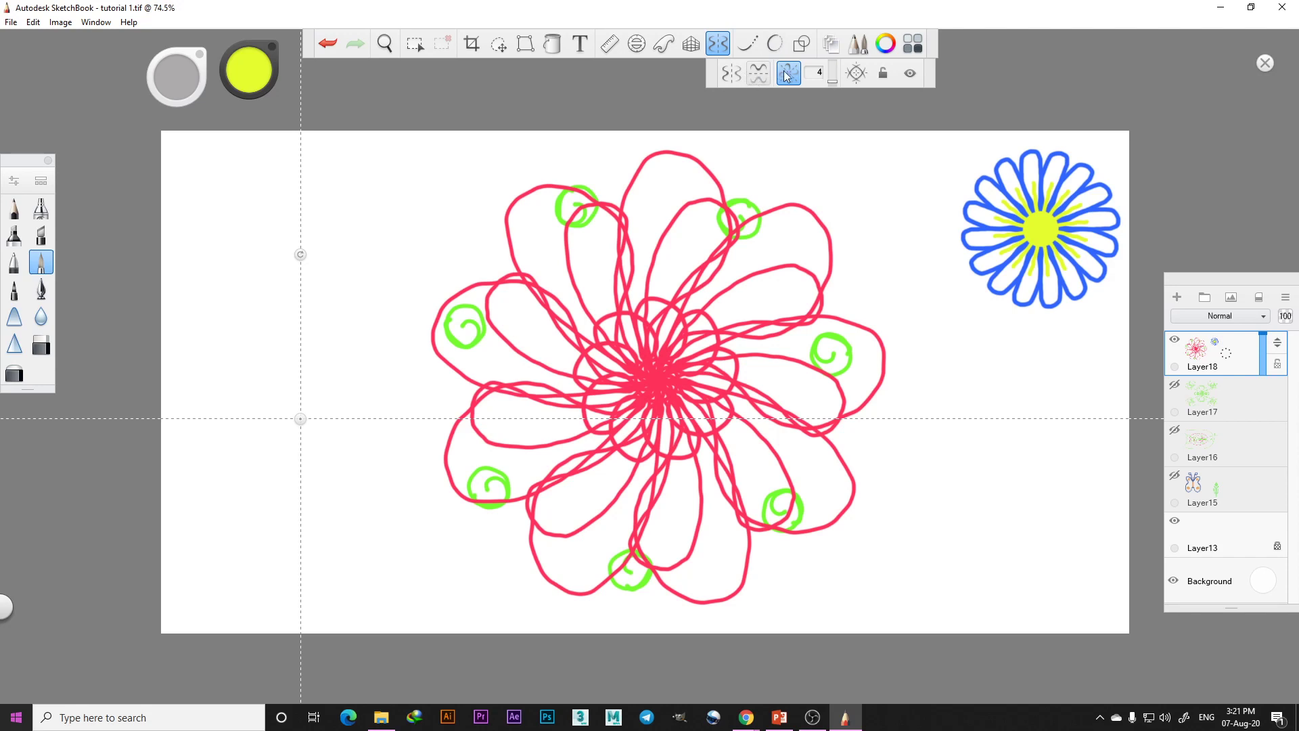
drag(830, 80, 838, 72)
Switch the brush colour to blue, nudge and lock the radial centre, and draw a large flower of long, narrow eight-way petals with inner lines
click(248, 77)
click(247, 105)
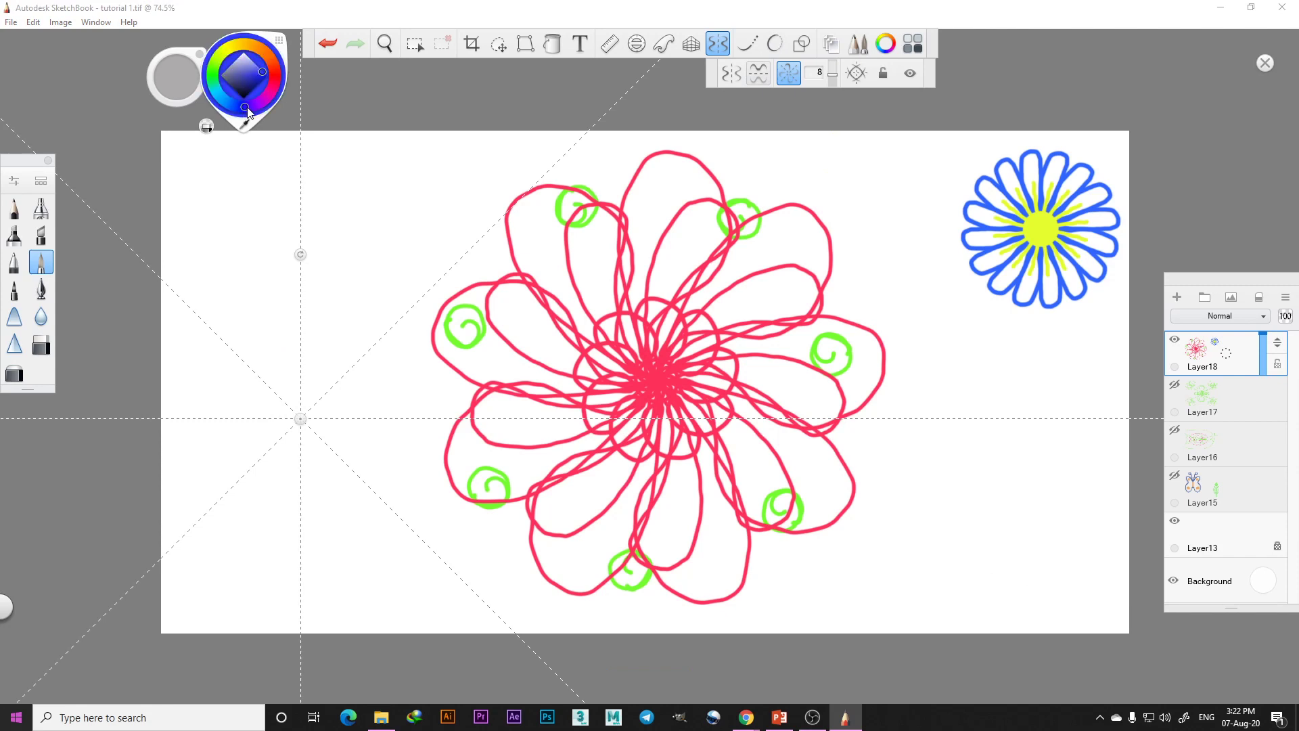
drag(294, 404, 297, 376)
click(882, 77)
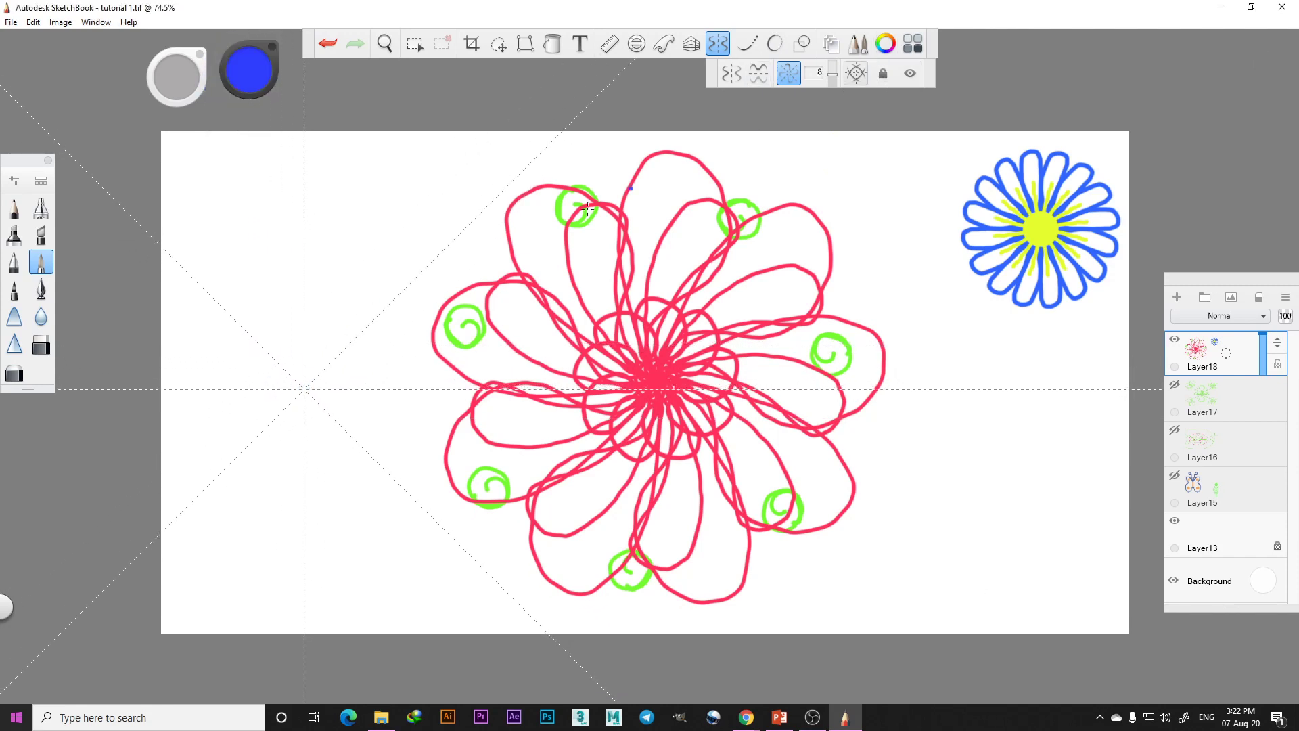
mouse_move(304, 160)
mouse_down()
mouse_move(278, 306)
mouse_move(304, 389)
mouse_move(332, 210)
mouse_move(305, 158)
mouse_move(302, 369)
mouse_move(303, 177)
mouse_up()
Change the brush colour to pink and draw dense overlapping loops around the centre of the large blue flower
click(262, 41)
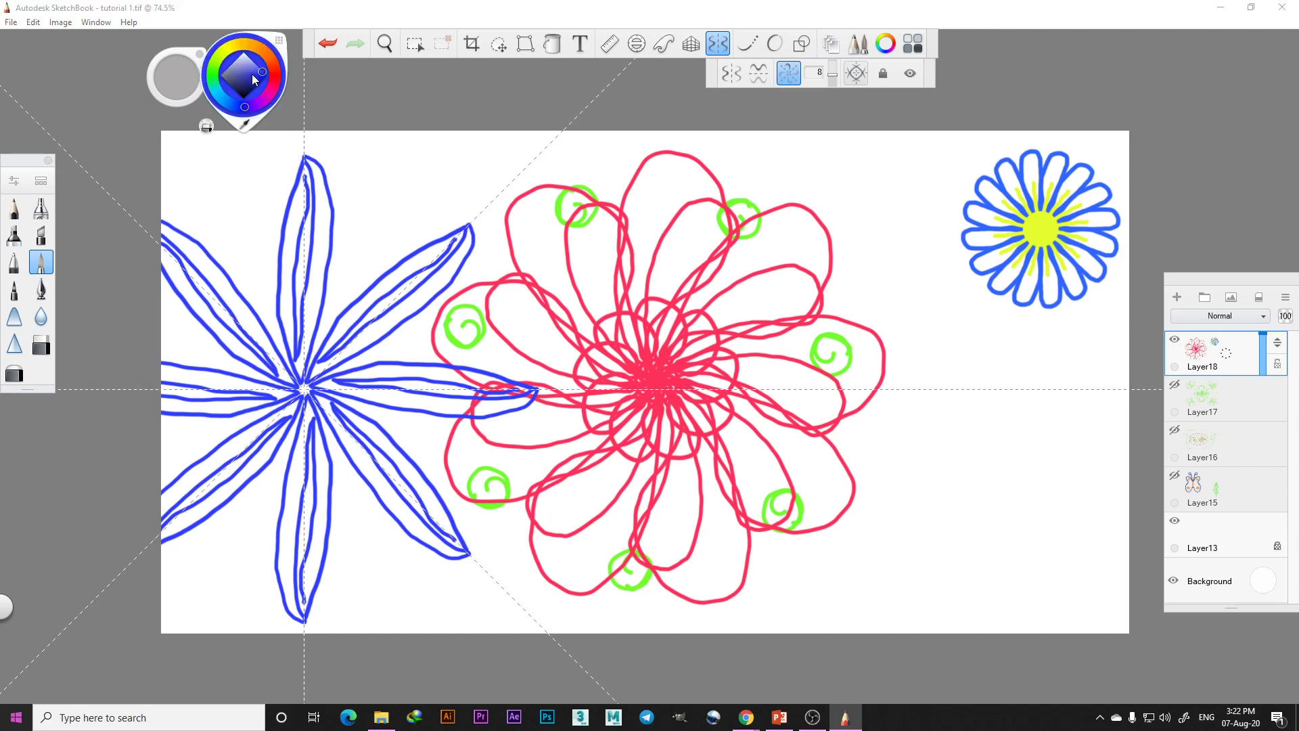
click(273, 84)
mouse_move(304, 380)
mouse_down()
mouse_move(274, 330)
mouse_move(305, 393)
mouse_move(288, 345)
mouse_move(386, 331)
mouse_move(309, 331)
mouse_move(298, 375)
mouse_up()
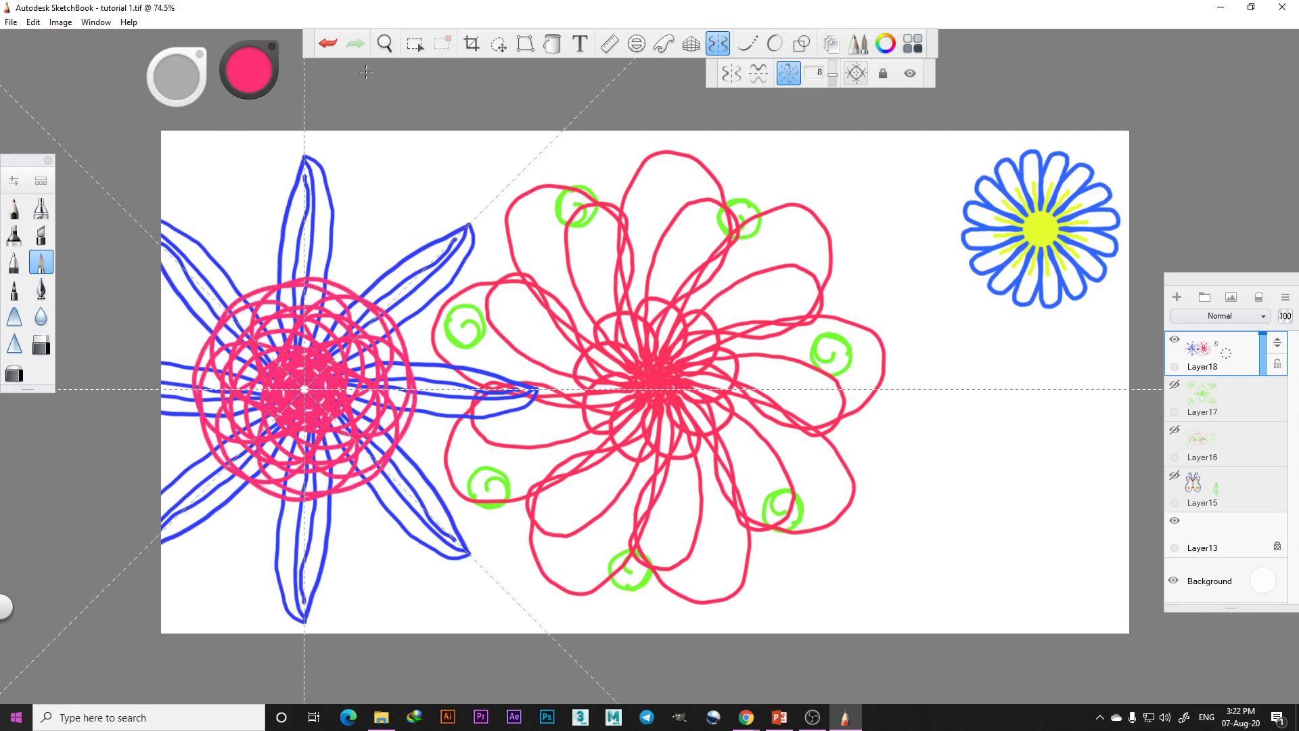
Set the brush colour to light green and draw curved stems ending in spiral curls between the large blue flower's petals
click(256, 79)
click(215, 64)
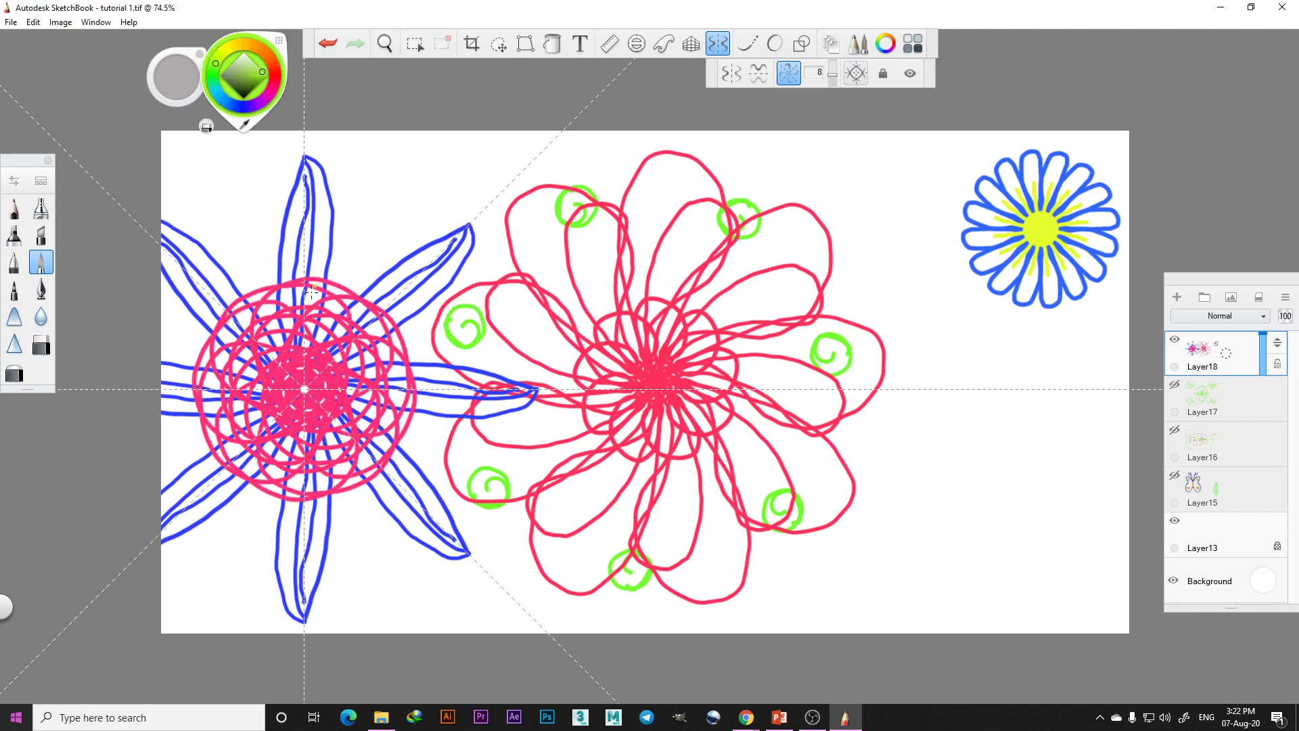
mouse_move(310, 381)
mouse_down()
mouse_move(392, 249)
mouse_move(333, 224)
mouse_move(367, 262)
mouse_move(346, 257)
mouse_up()
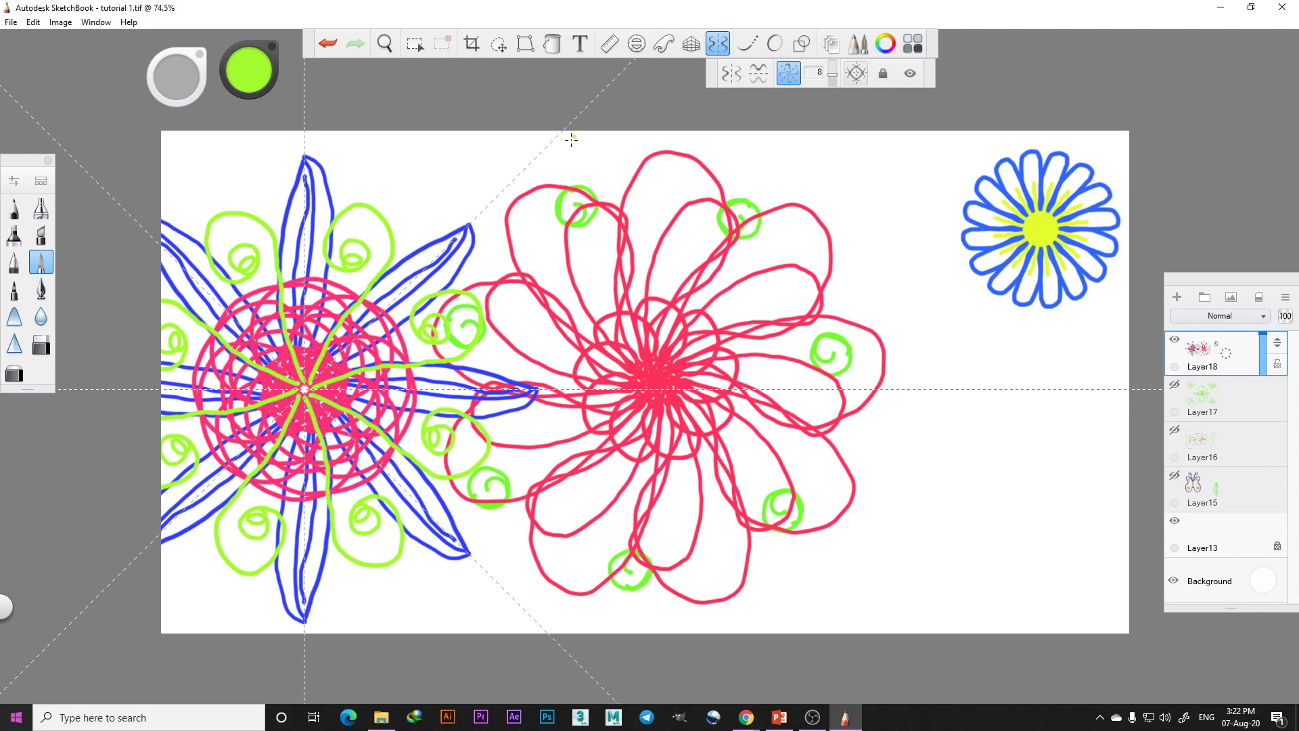
Hide the radial symmetry's guide lines and turn the radial symmetry off
click(789, 76)
click(789, 75)
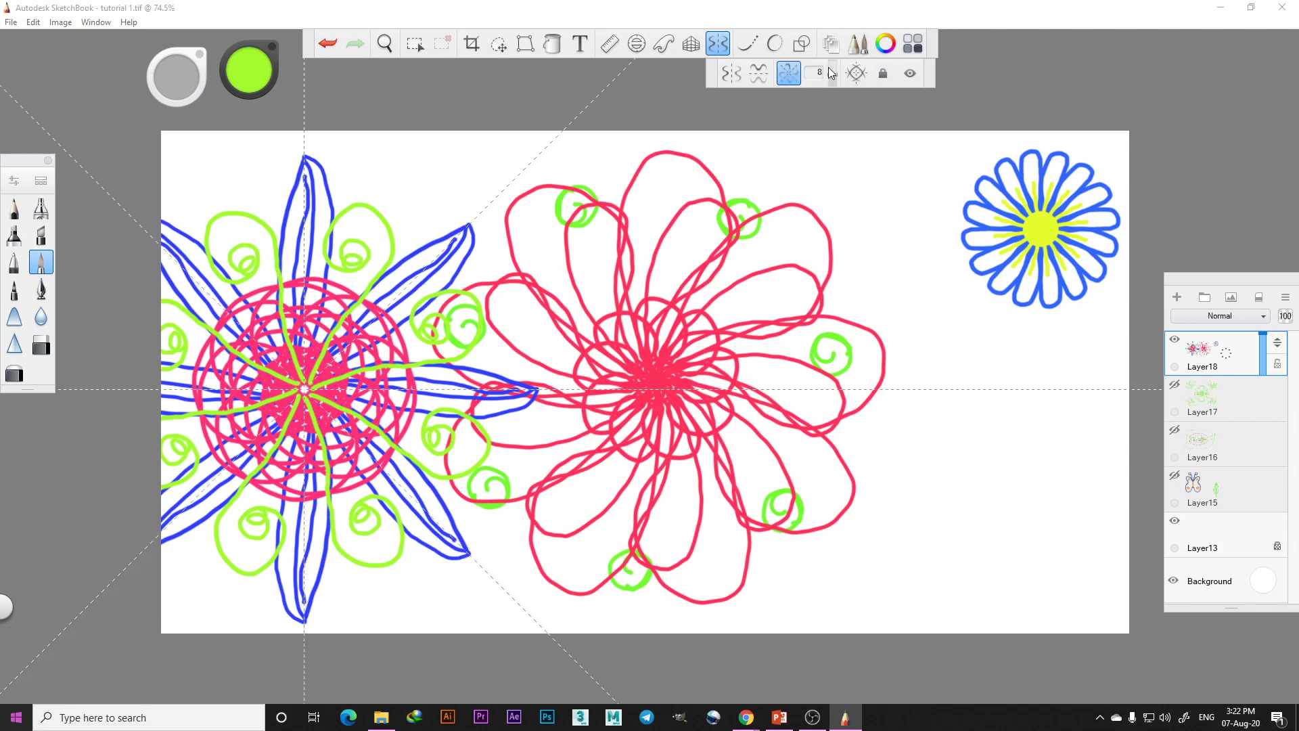
click(911, 72)
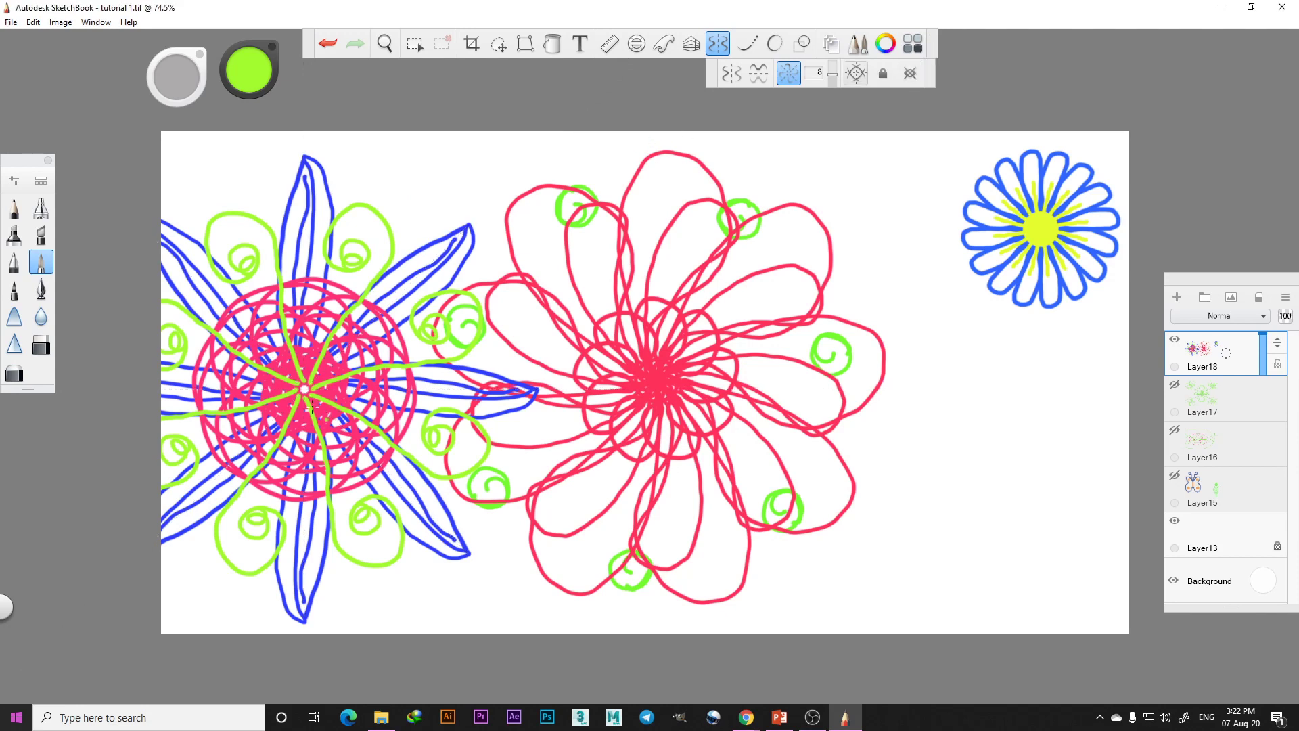
click(791, 78)
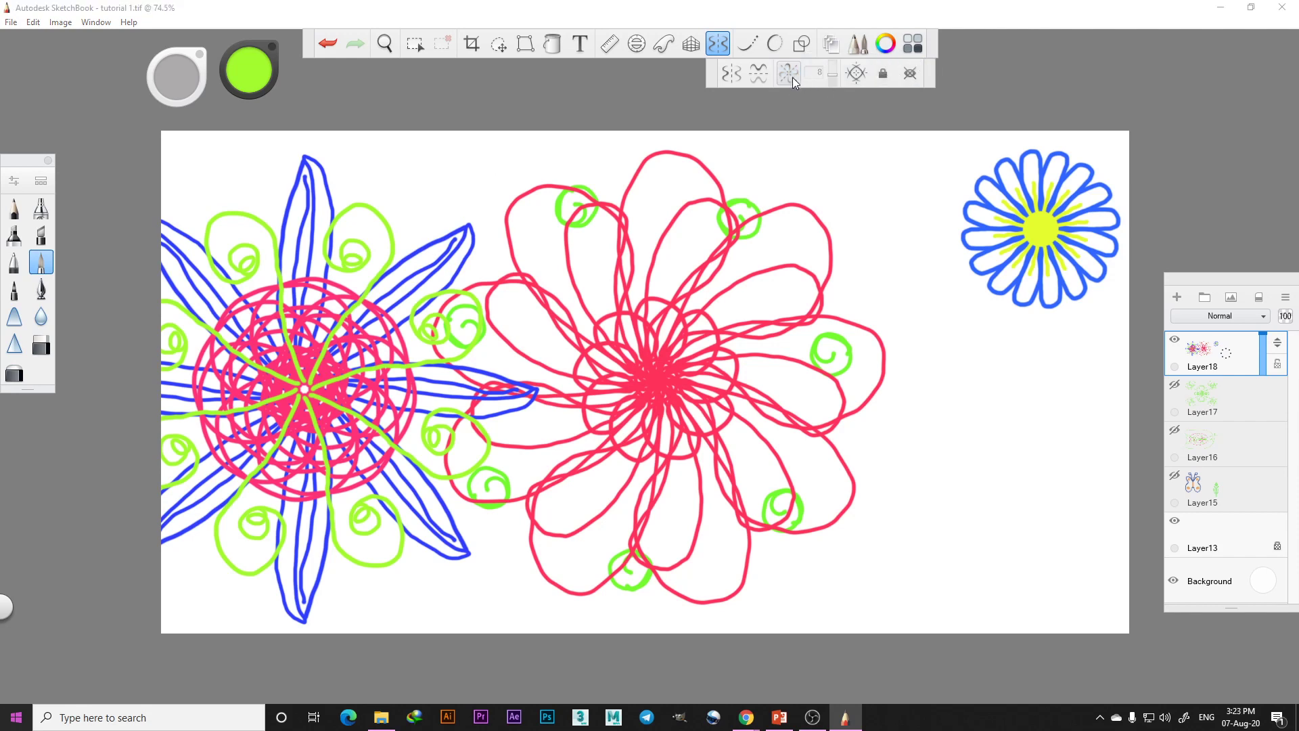
Unlock the radial centre, move it to the empty area below the small blue flower, and rotate the symmetry guides
click(883, 75)
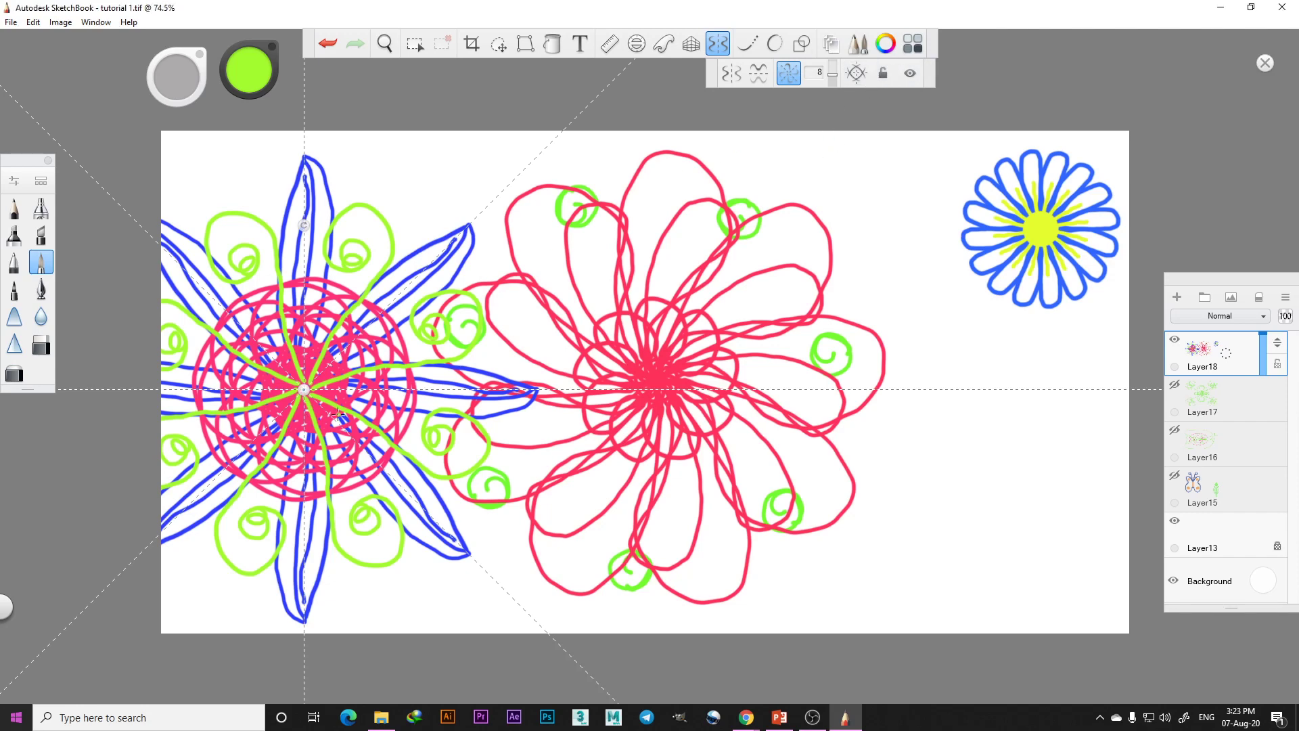
drag(304, 389, 974, 471)
drag(975, 307, 1017, 399)
scroll(934, 356, down, 4)
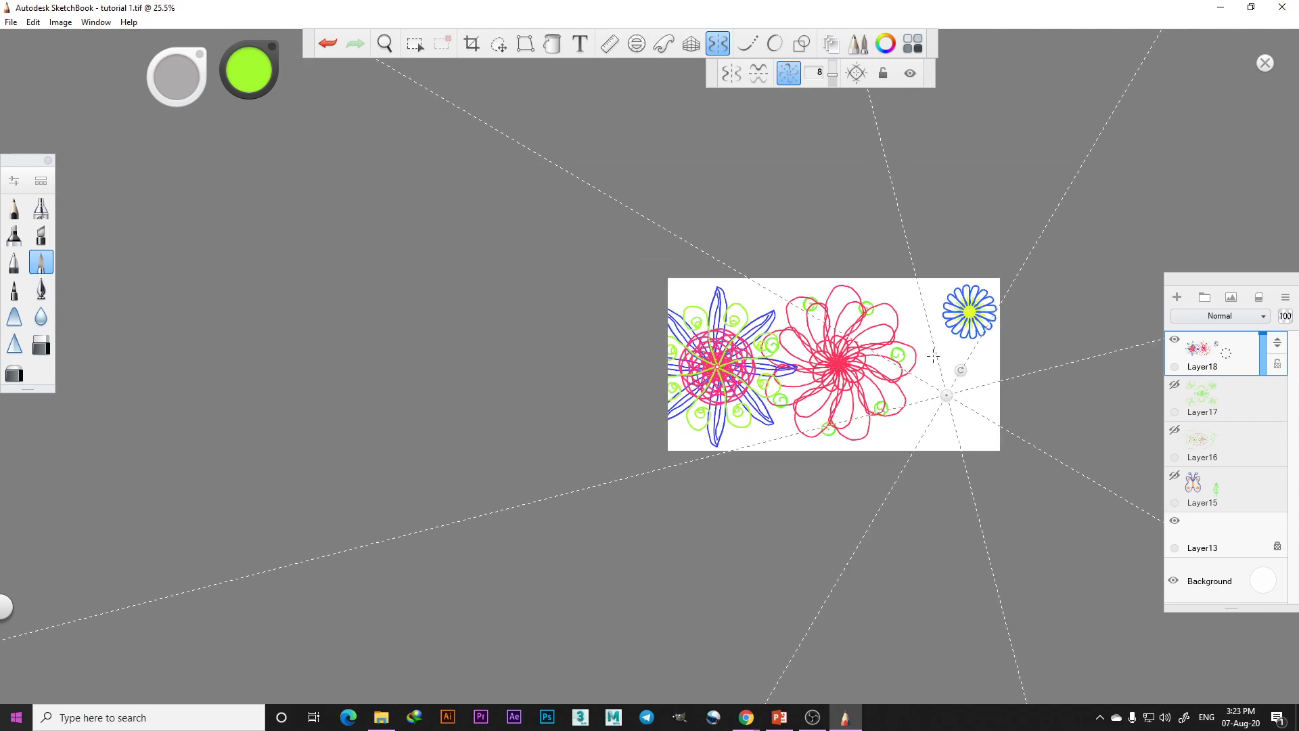
scroll(934, 355, down, 2)
scroll(920, 369, up, 8)
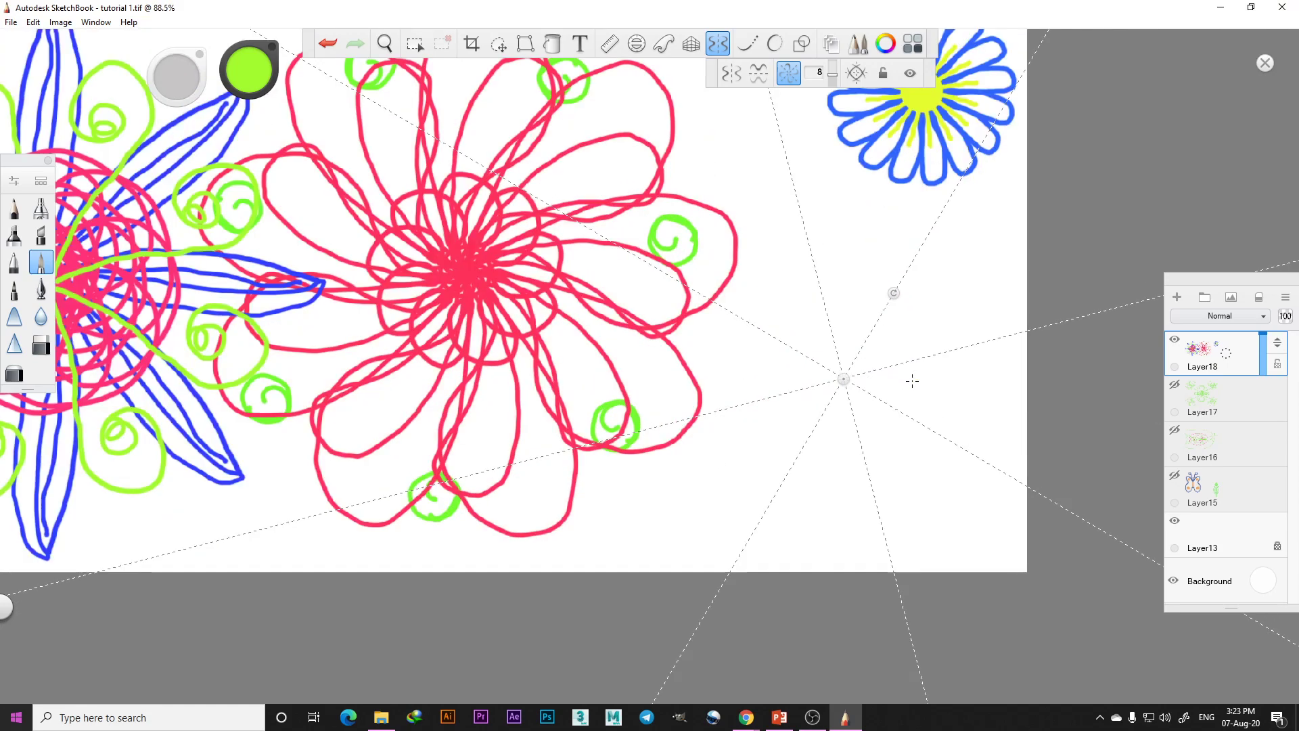
scroll(912, 381, up, 1)
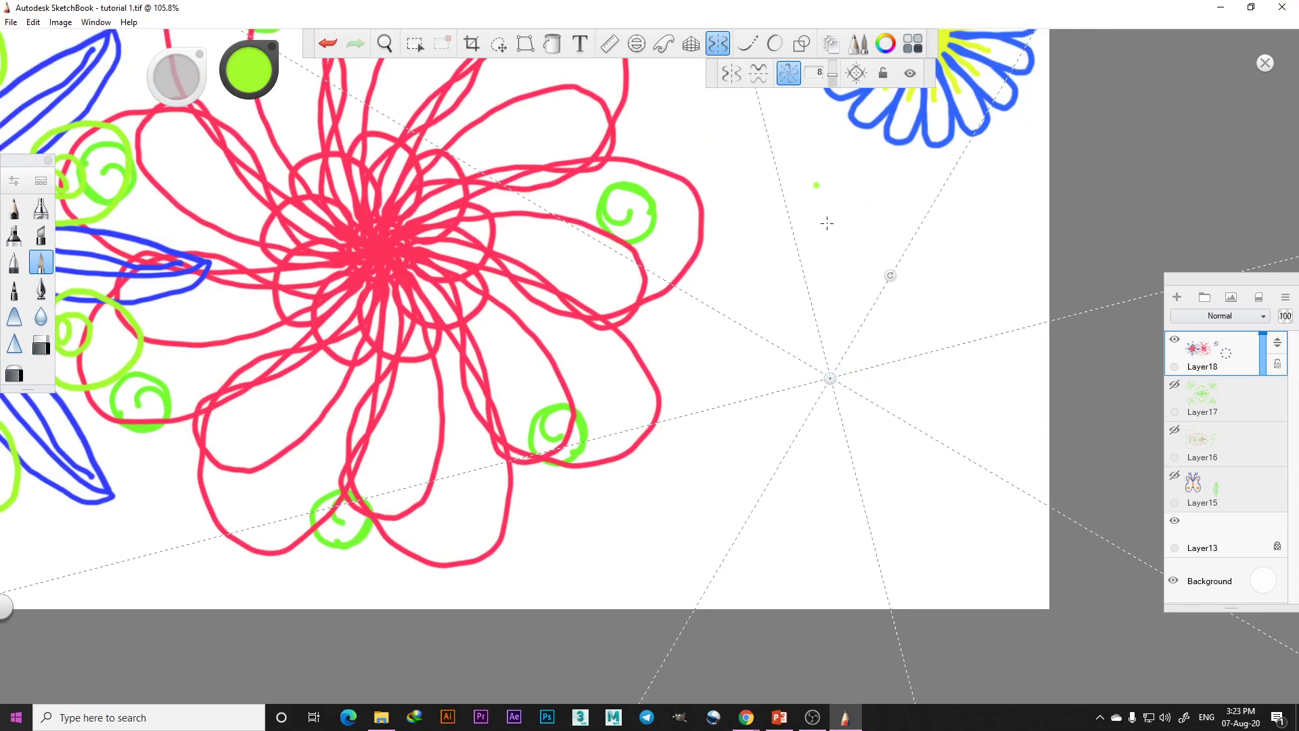
scroll(839, 359, up, 4)
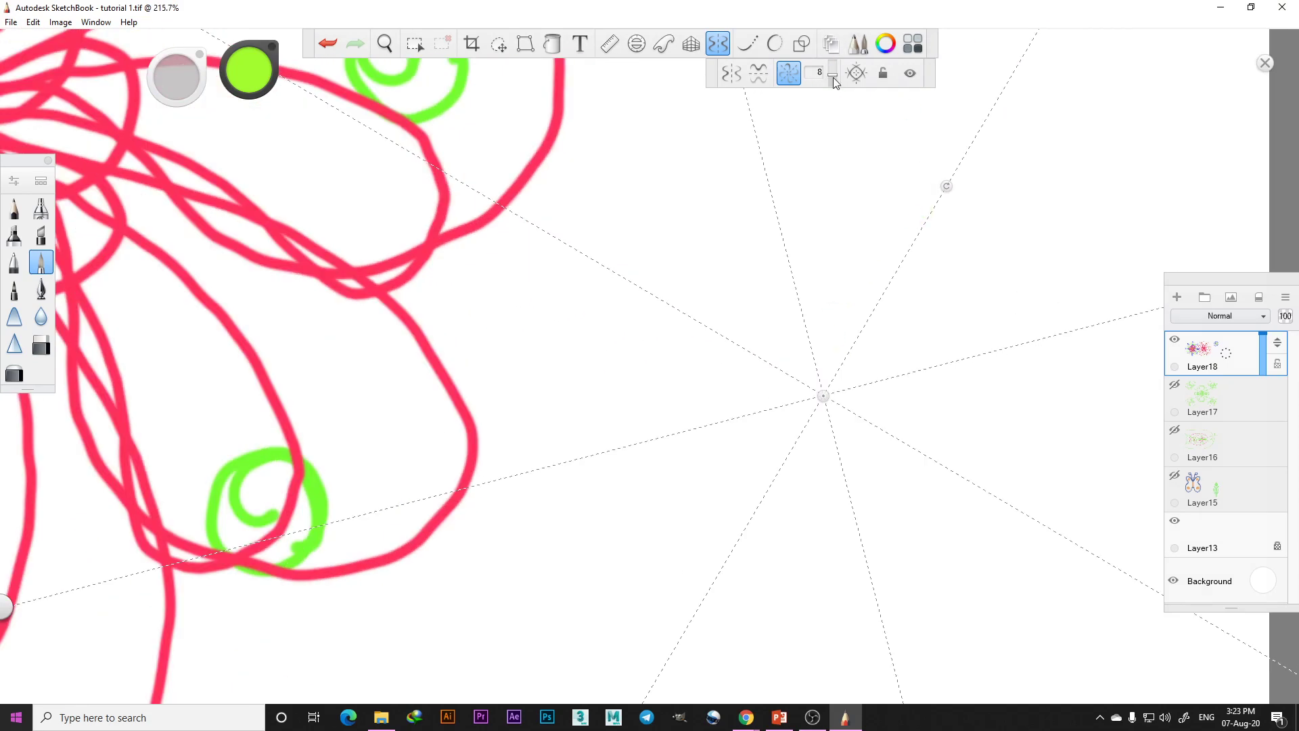
drag(946, 187, 968, 261)
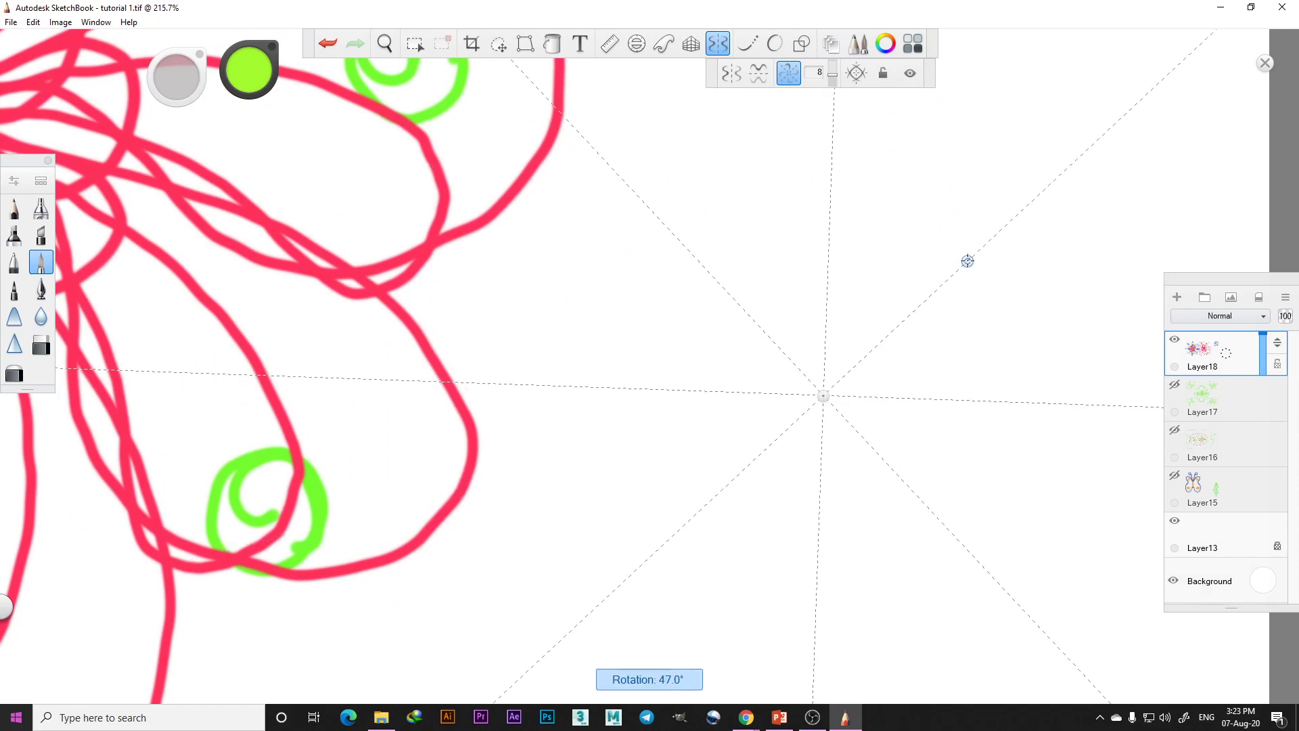
Hide the symmetry guide lines and draw a light green radial flower of looping petals below the small blue flower
click(910, 73)
click(910, 79)
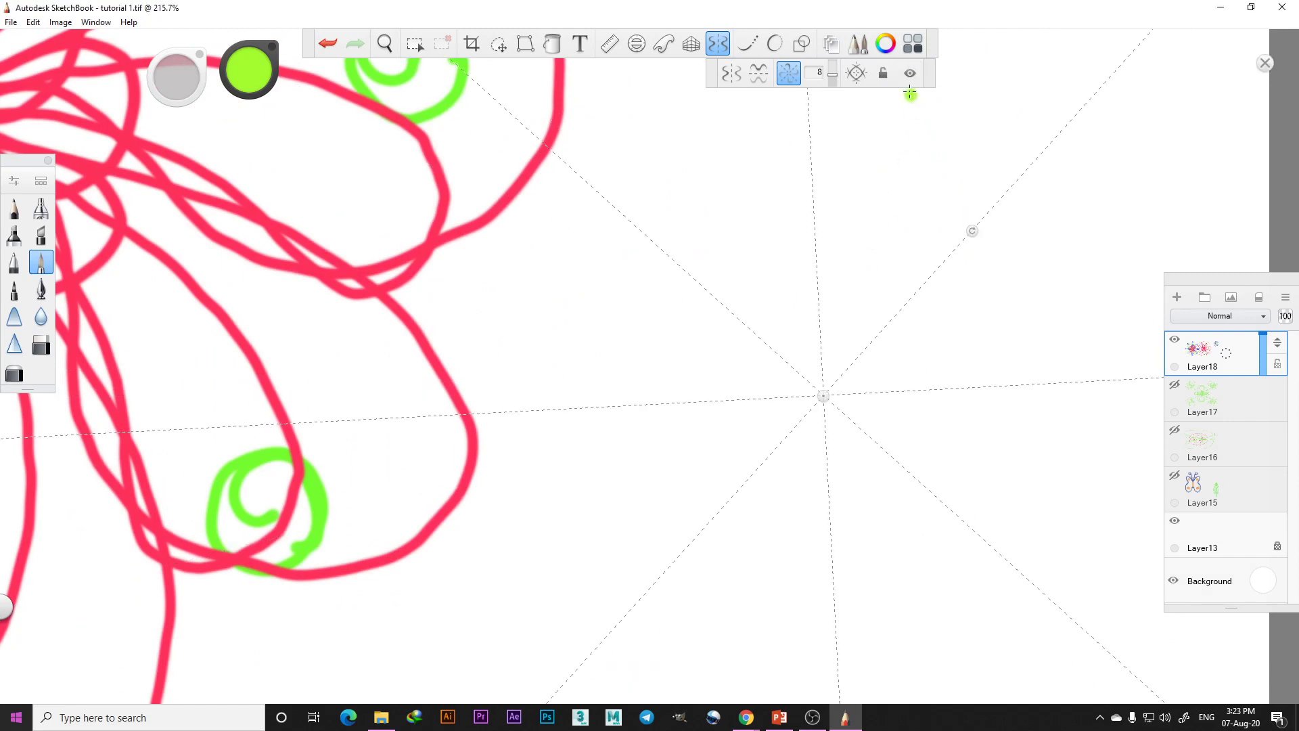
click(909, 79)
scroll(856, 264, down, 6)
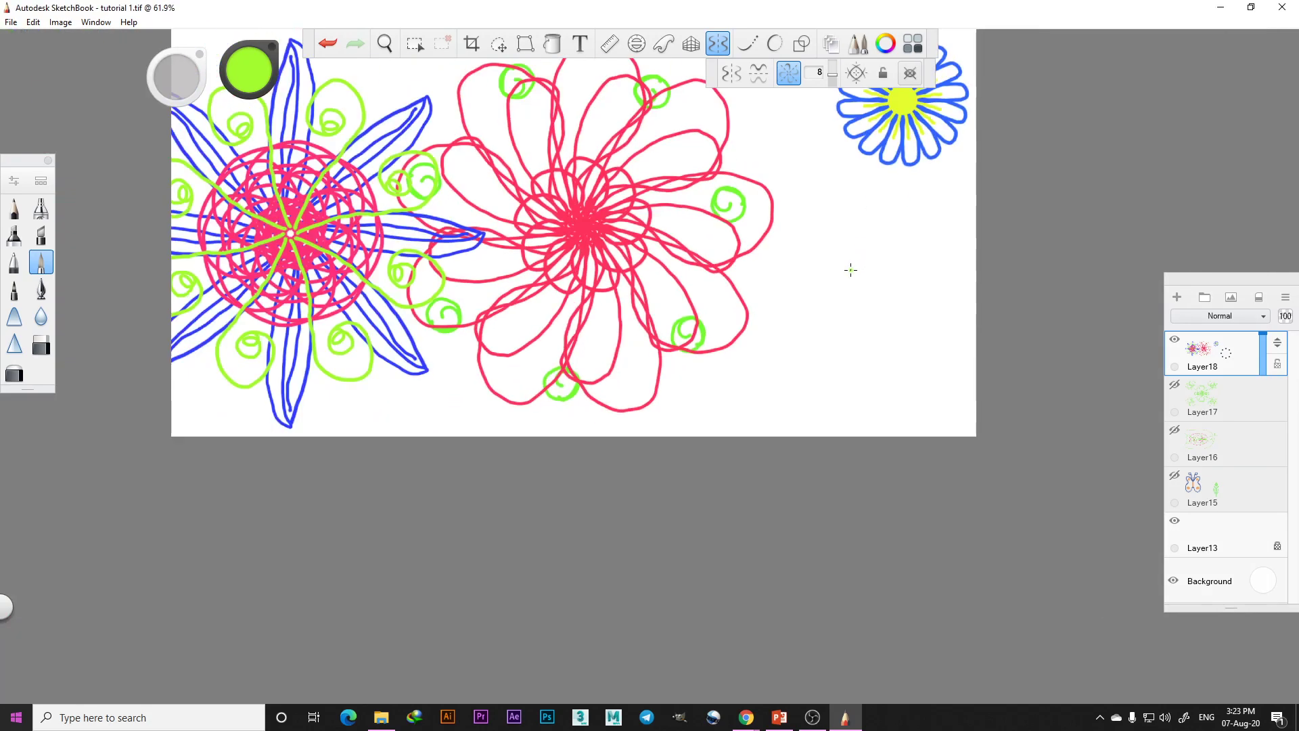
scroll(852, 166, down, 2)
scroll(918, 315, up, 2)
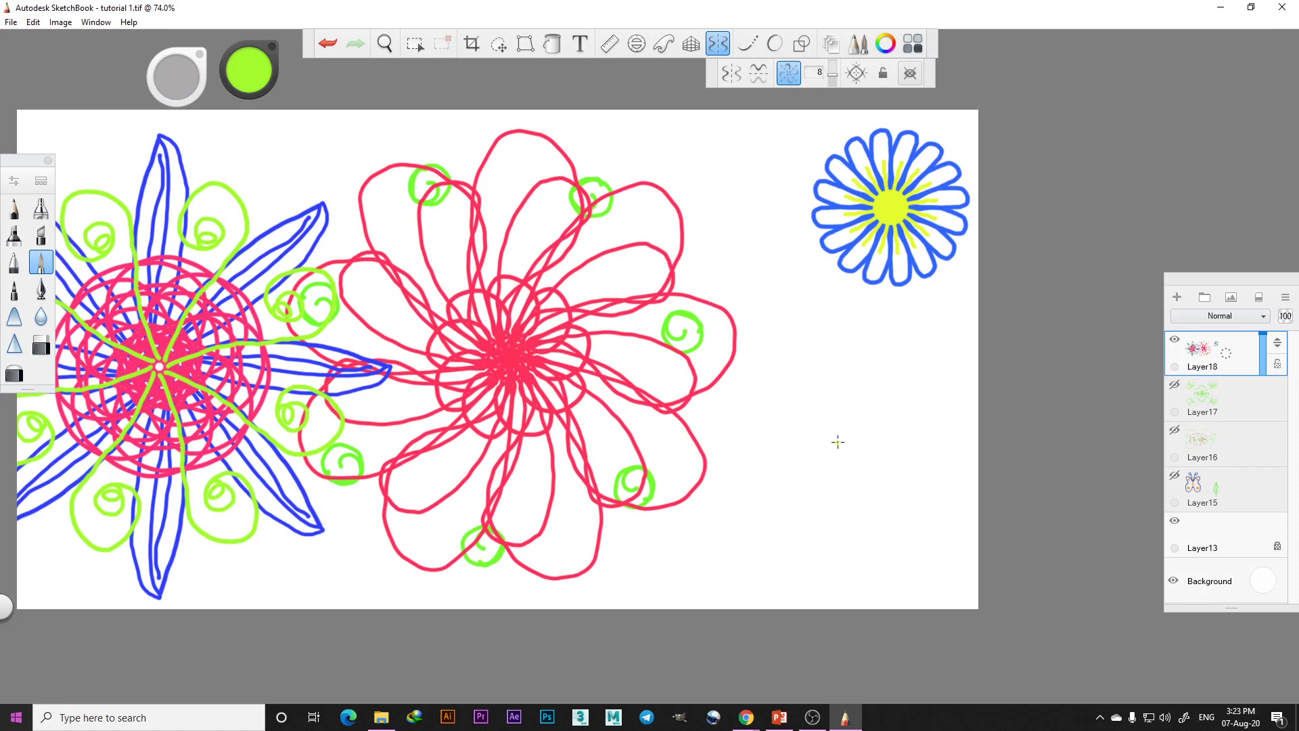
mouse_move(847, 437)
mouse_down()
mouse_move(880, 420)
mouse_move(907, 433)
mouse_move(880, 460)
mouse_move(847, 440)
mouse_move(820, 386)
mouse_move(816, 399)
mouse_move(847, 440)
mouse_move(827, 408)
mouse_move(858, 312)
mouse_move(888, 351)
mouse_move(856, 343)
mouse_move(827, 441)
mouse_up()
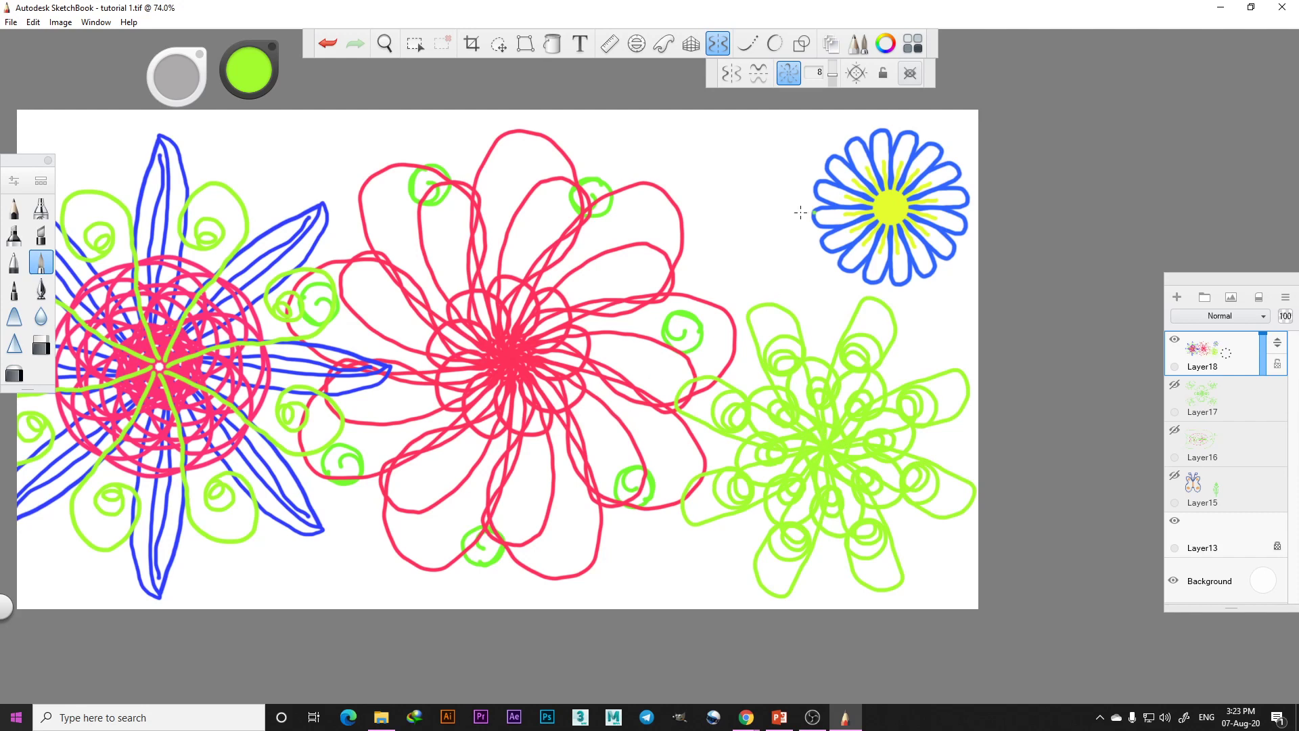
Turn off the symmetry tools, then hide and delete Layer18
click(721, 45)
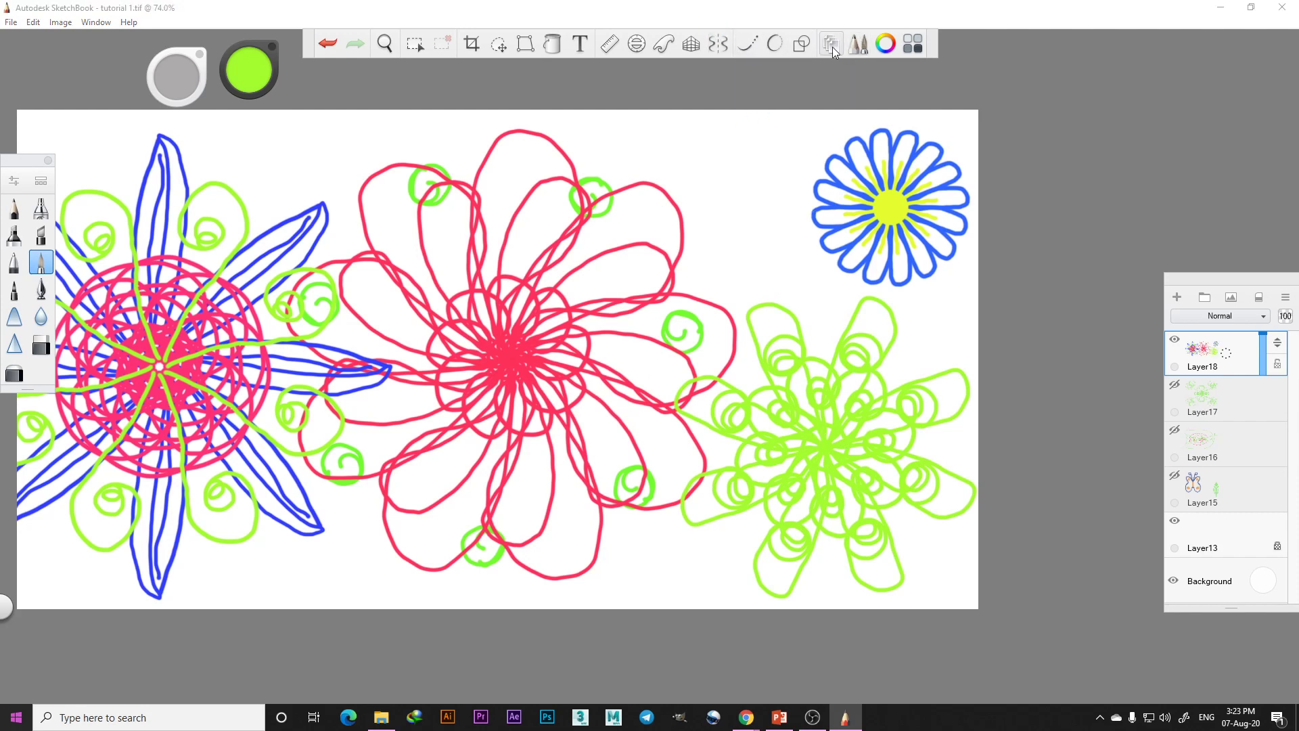
click(1175, 340)
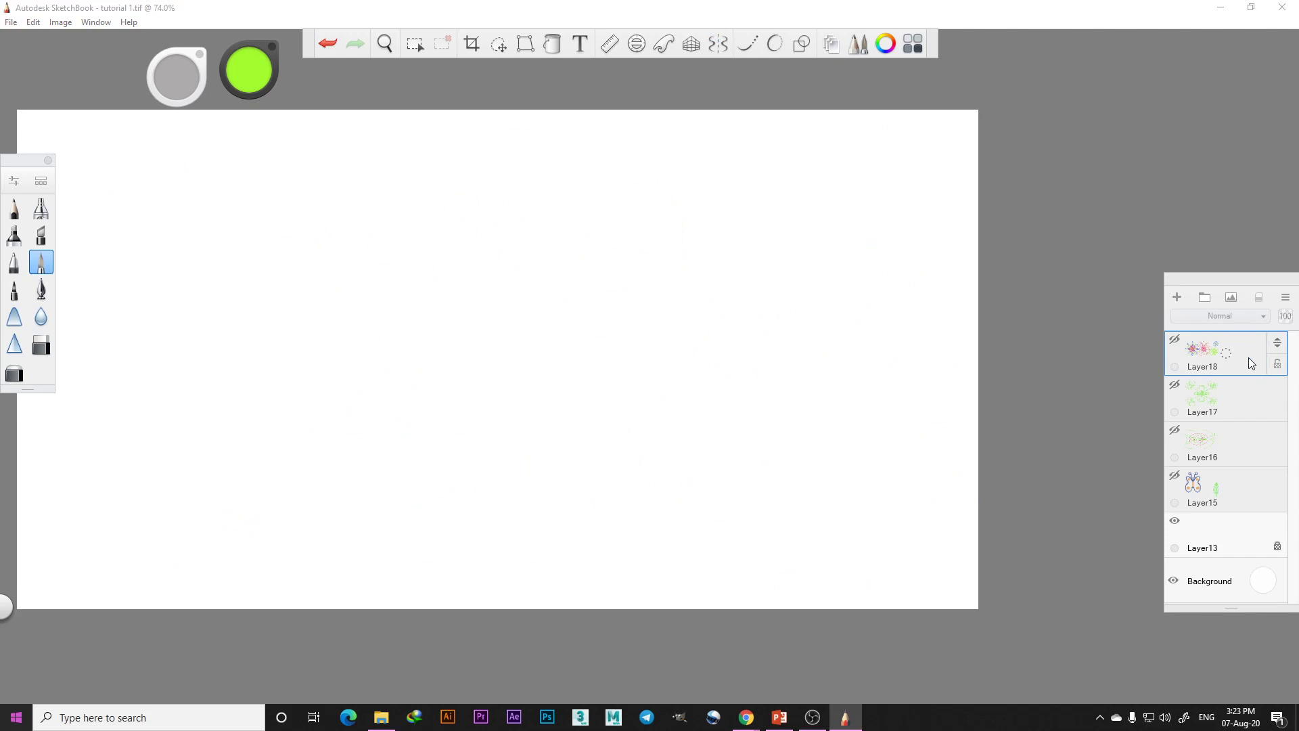
click(1285, 297)
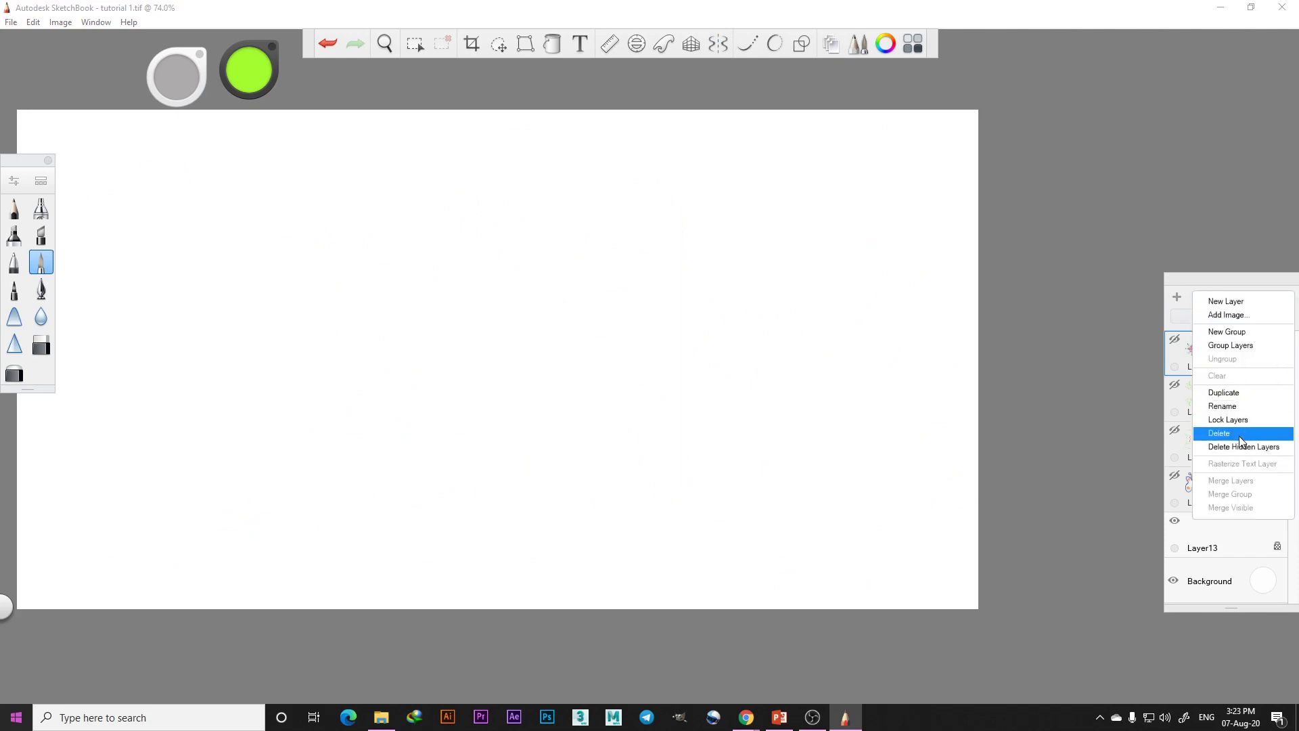
click(1241, 435)
Delete the remaining hidden layers Layer15, Layer17 and Layer16, keeping only Layer13 and the background
click(1247, 424)
click(1286, 298)
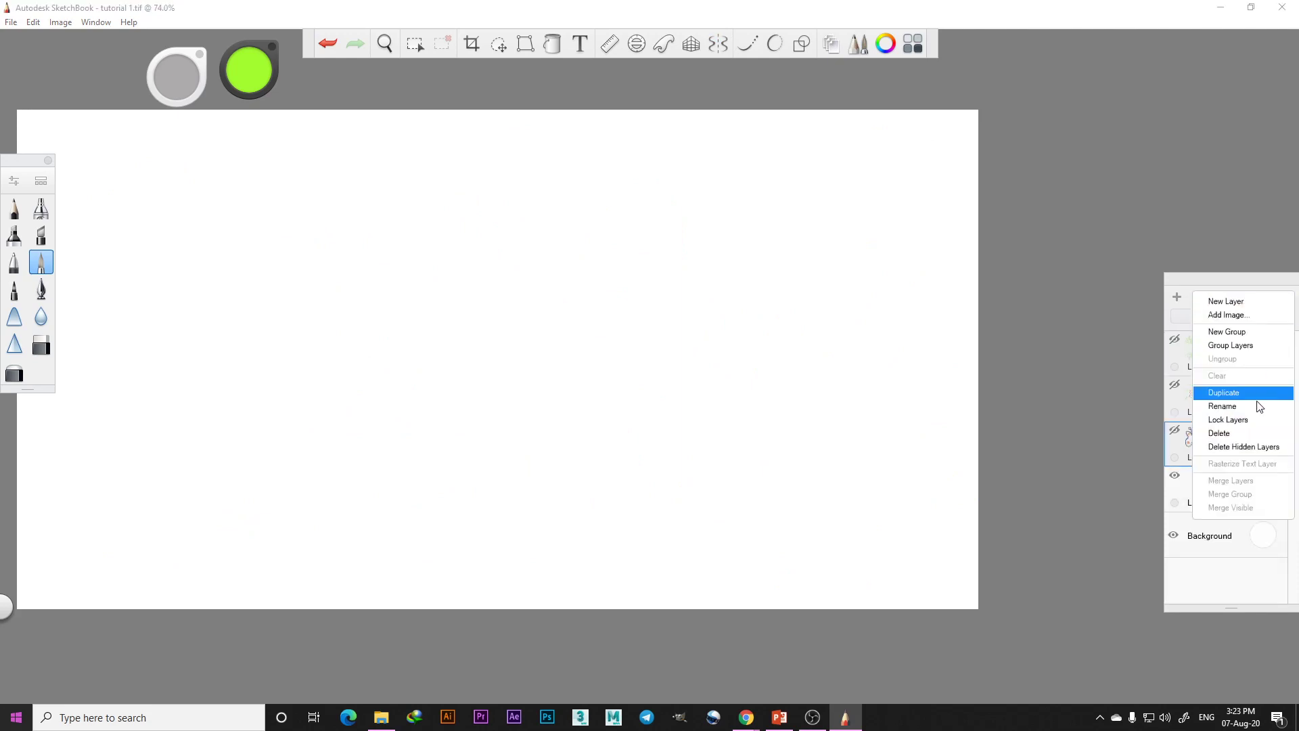
click(1176, 433)
click(1285, 297)
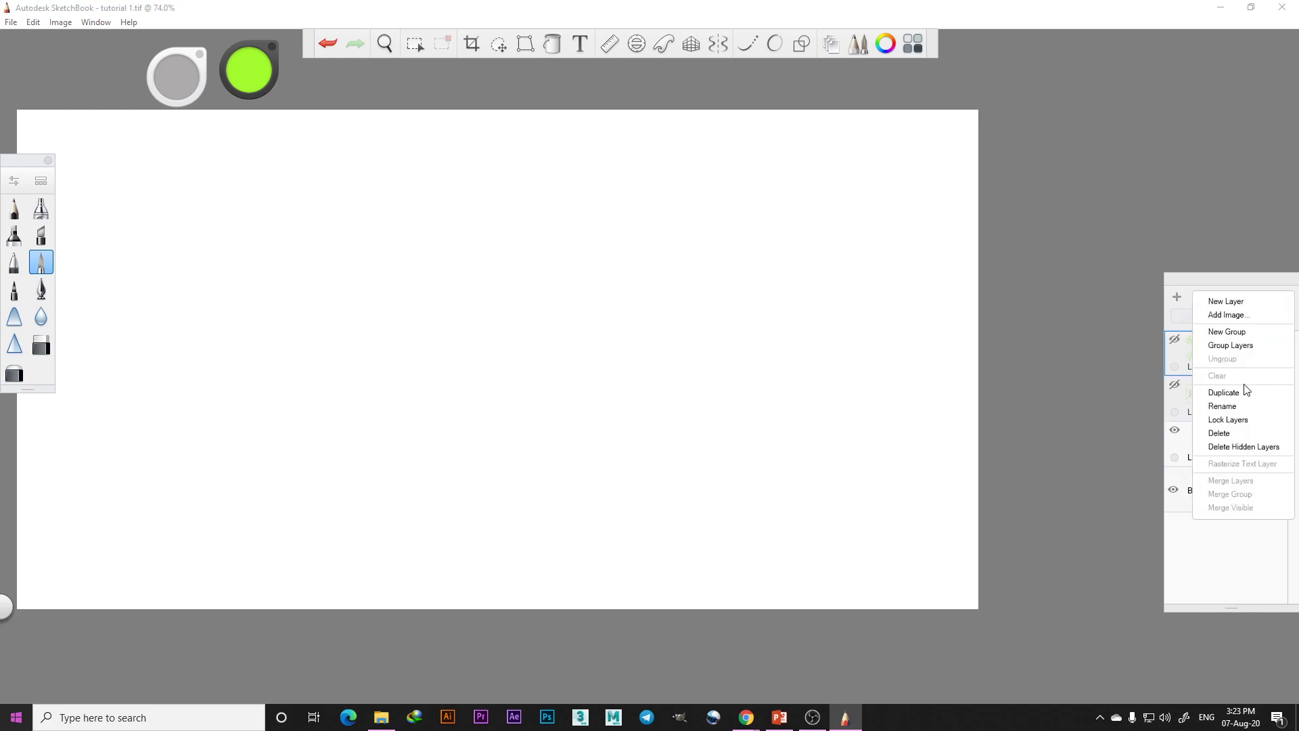
click(1247, 428)
click(1287, 300)
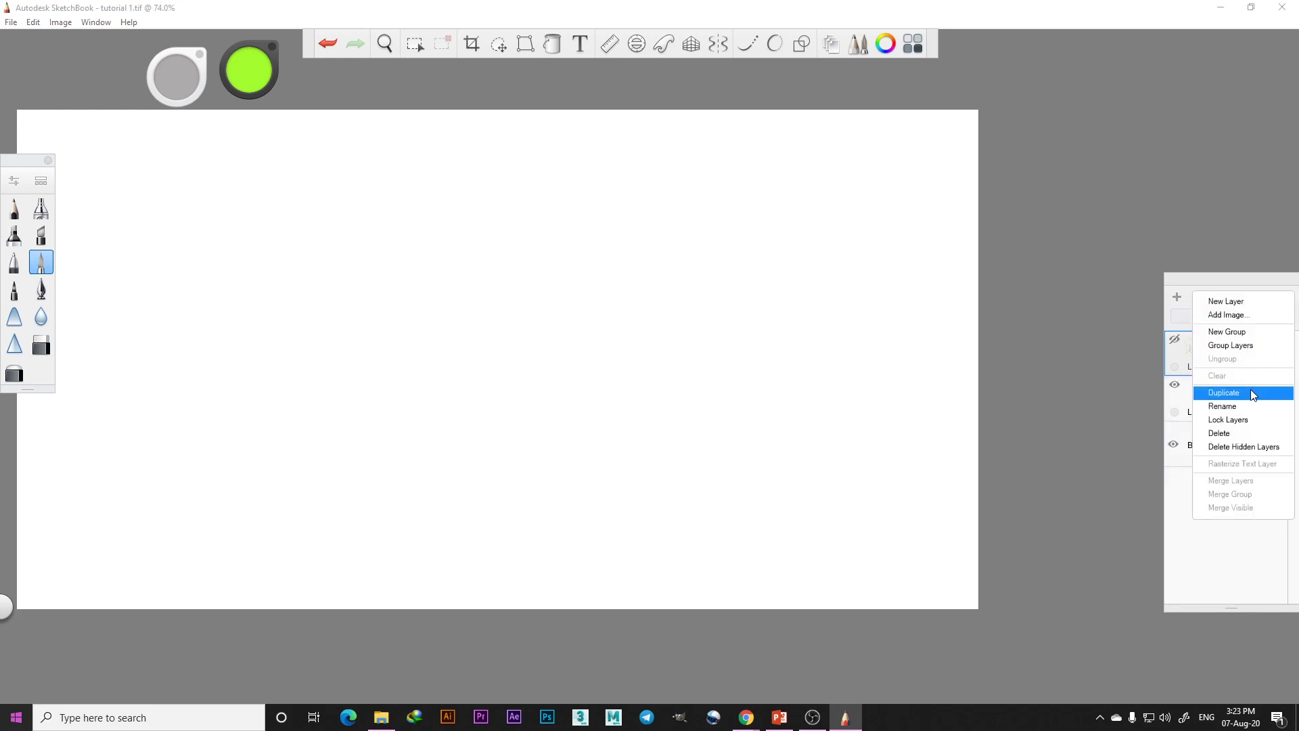
click(1232, 429)
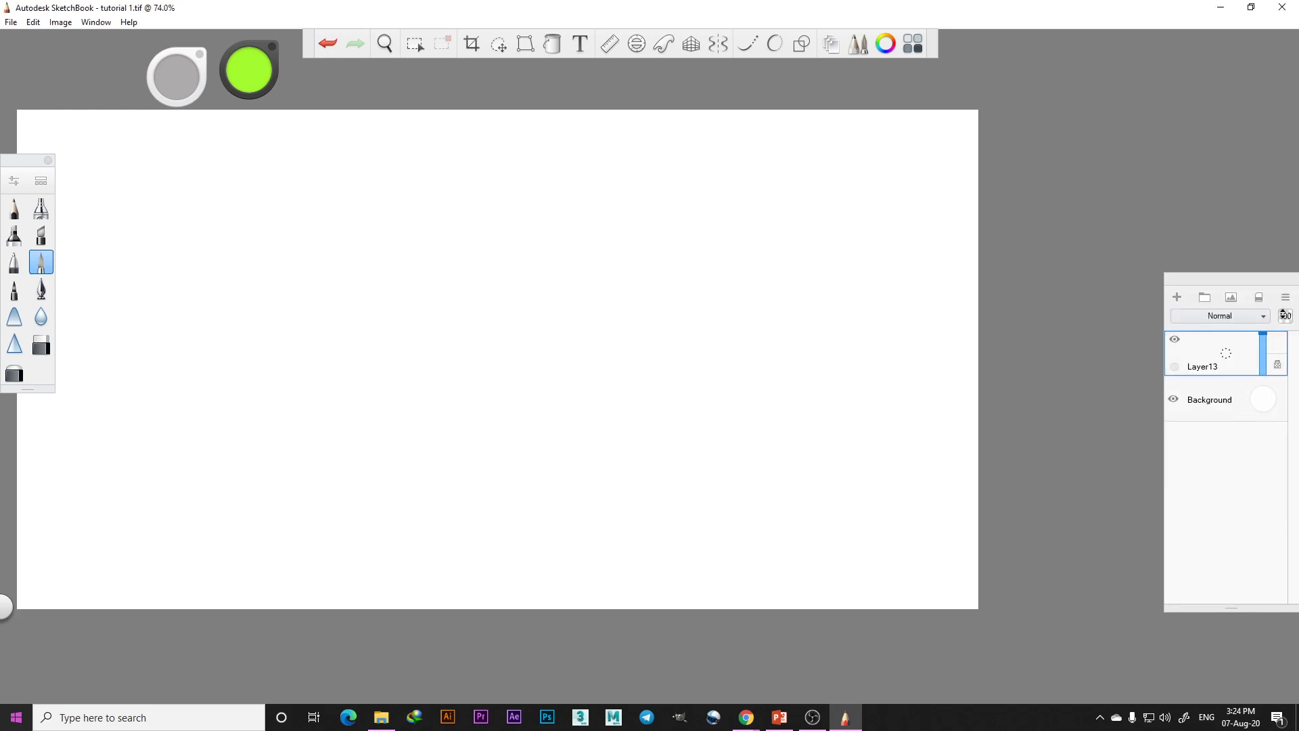
Clear Layer13 and unlock it for drawing
click(1285, 297)
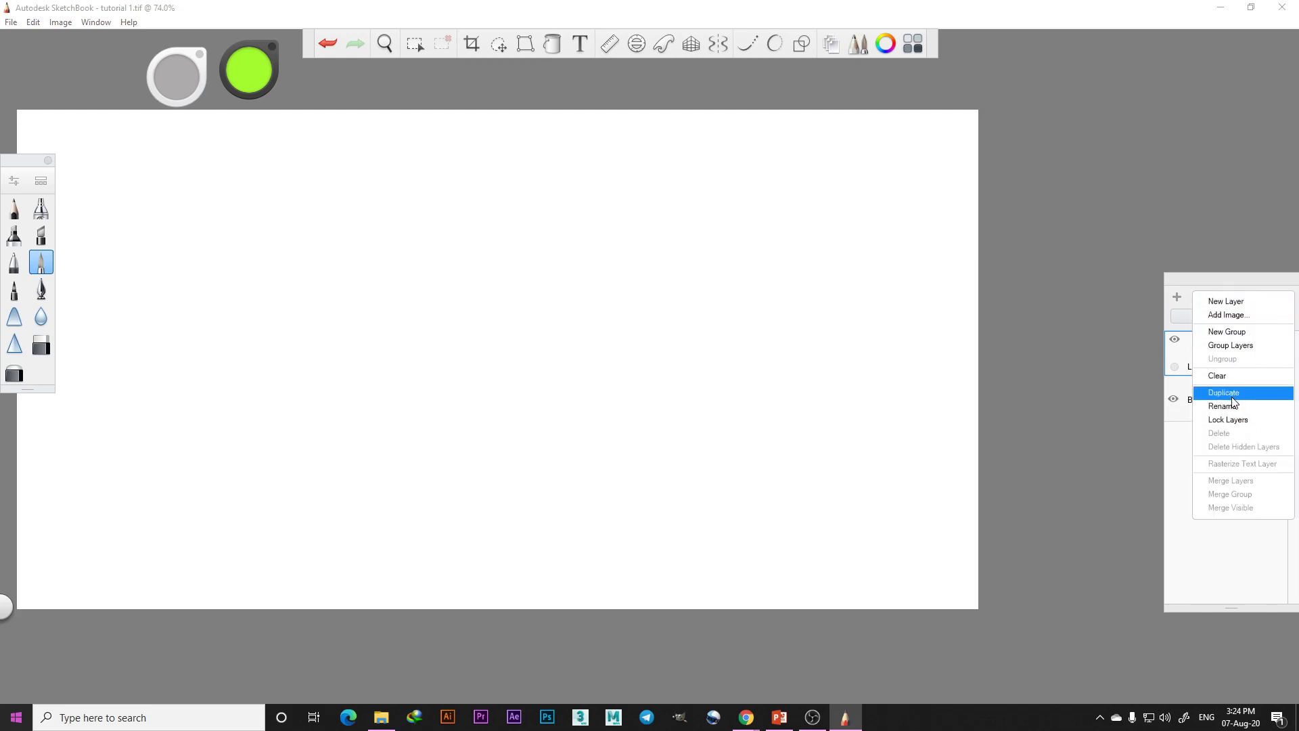
click(1226, 377)
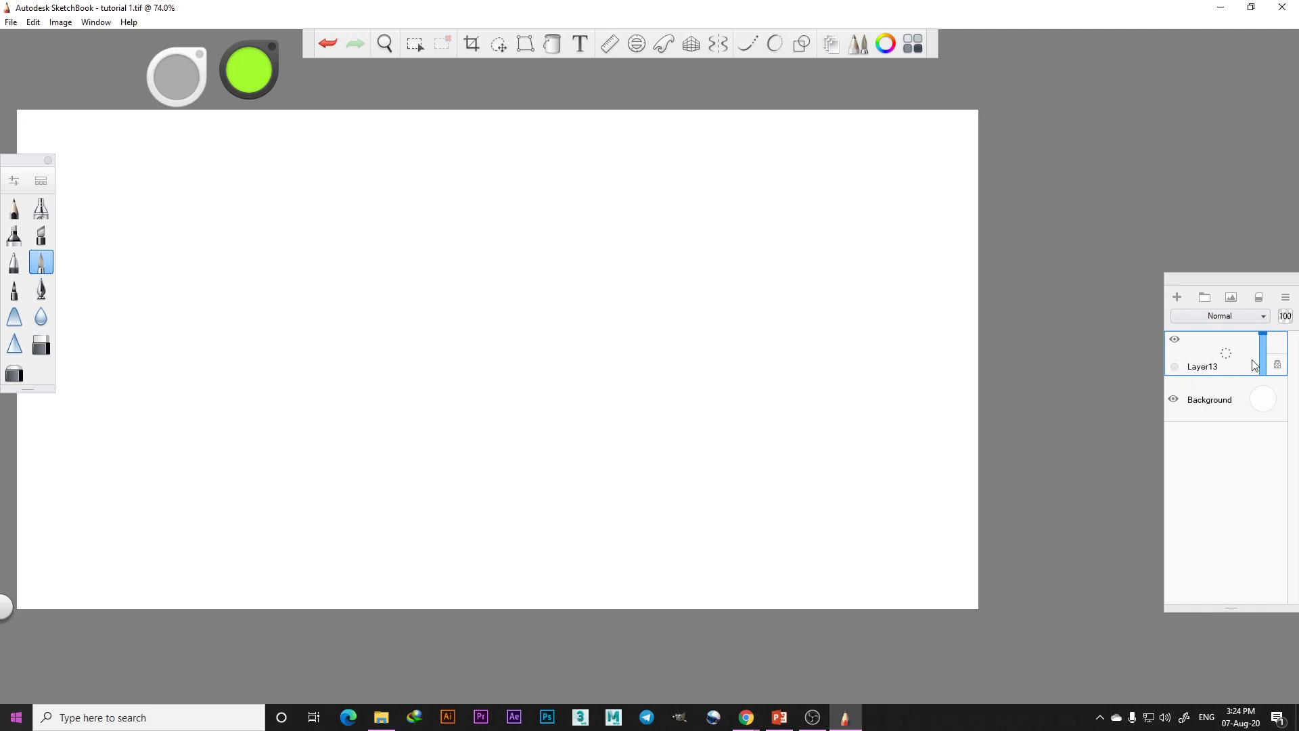
click(1285, 297)
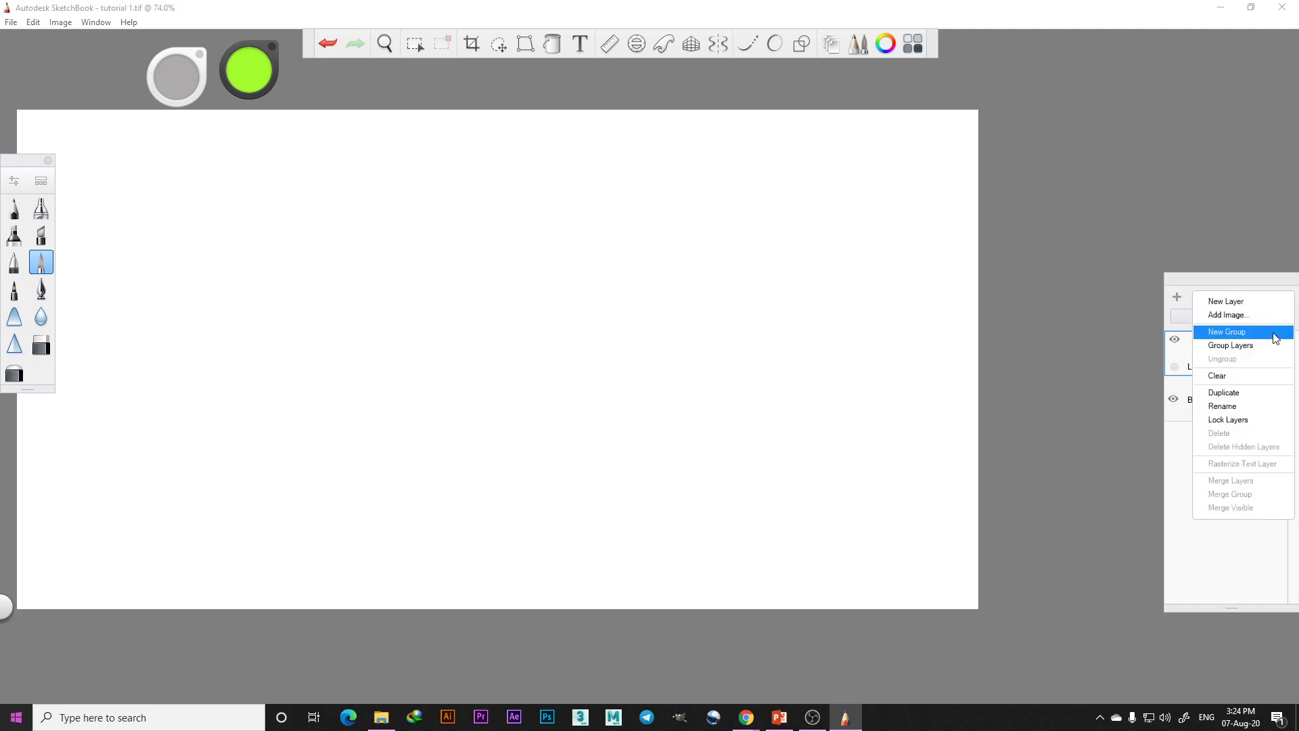
click(1230, 375)
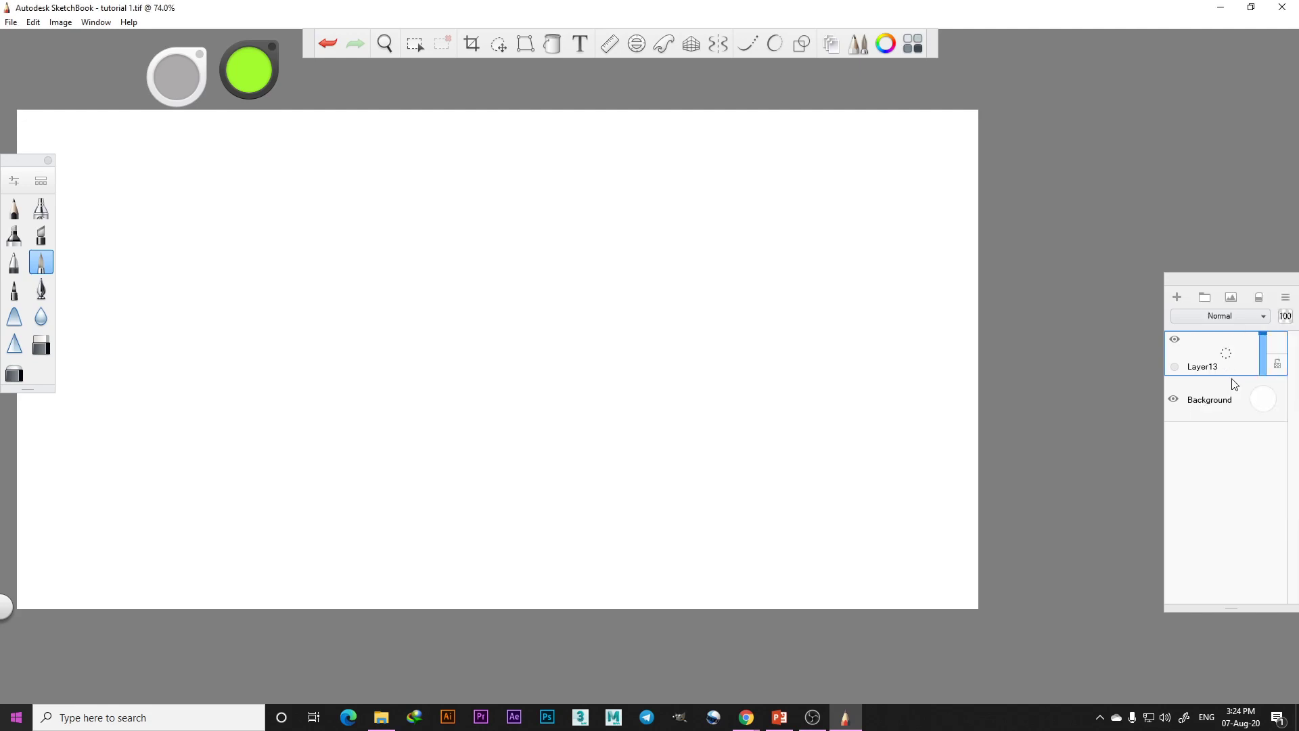
Draw a wavy green test stroke on Layer13 and undo it
drag(349, 299, 562, 331)
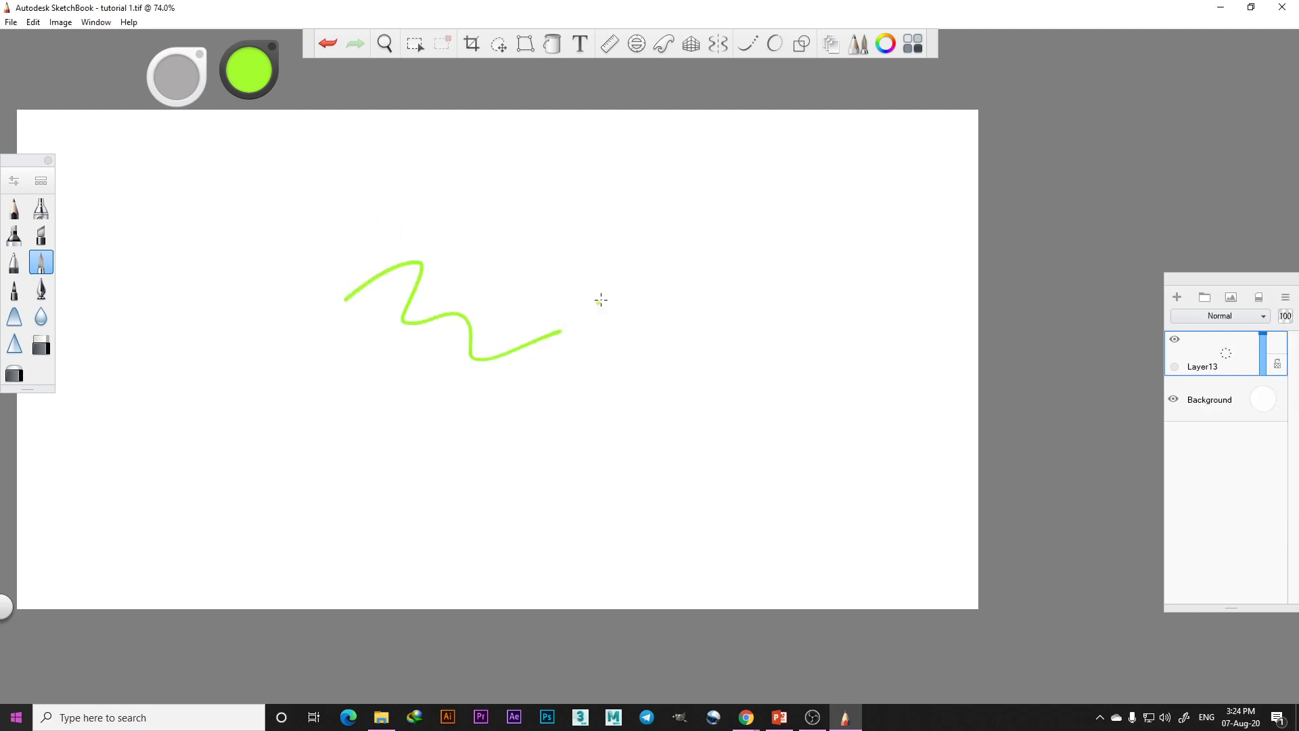
click(326, 44)
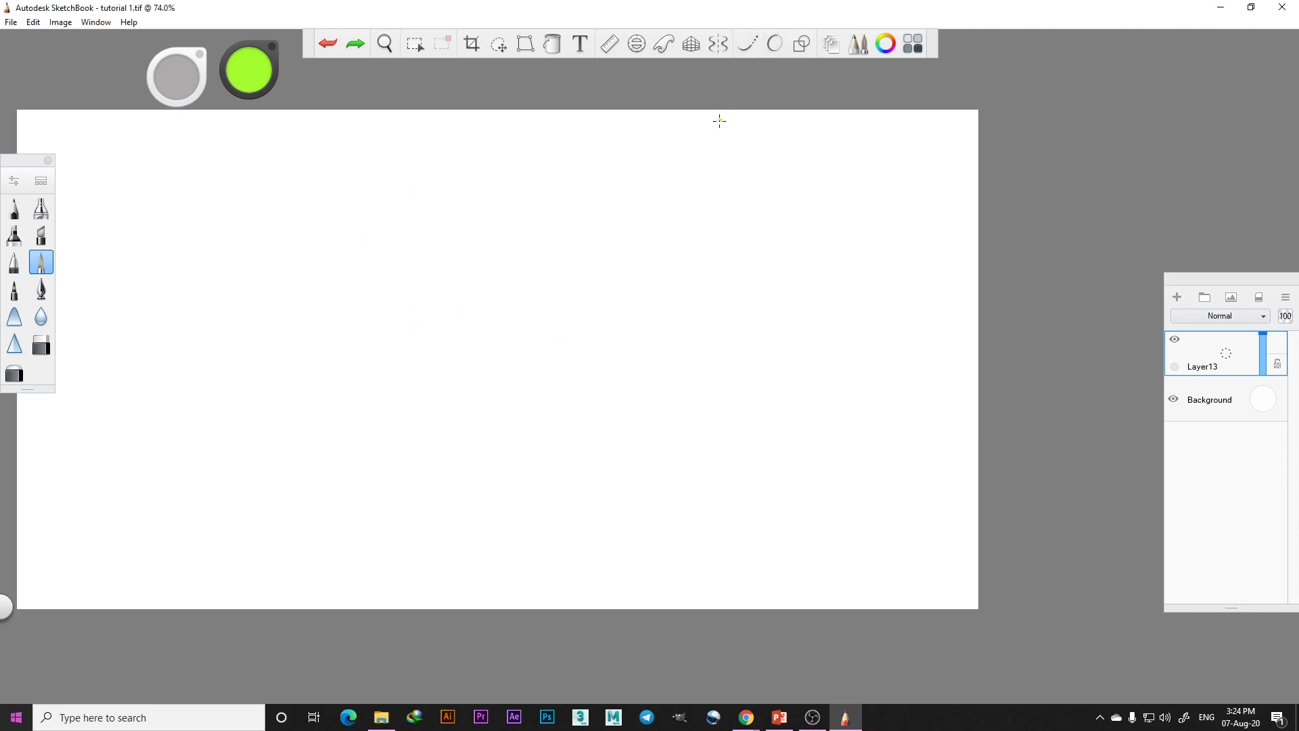
Turn on Steady Stroke at level 0 and draw a wavy green line across the upper part of the canvas
key(space)
drag(720, 166, 819, 173)
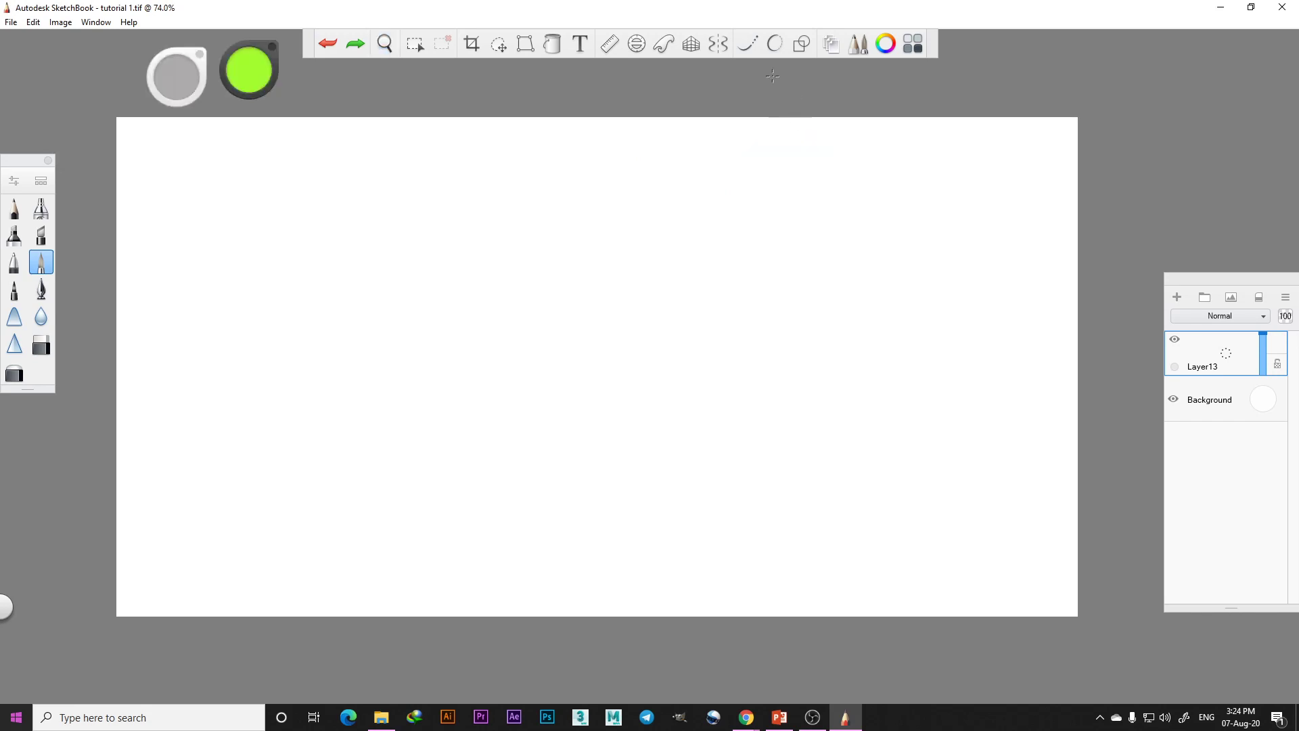
click(750, 46)
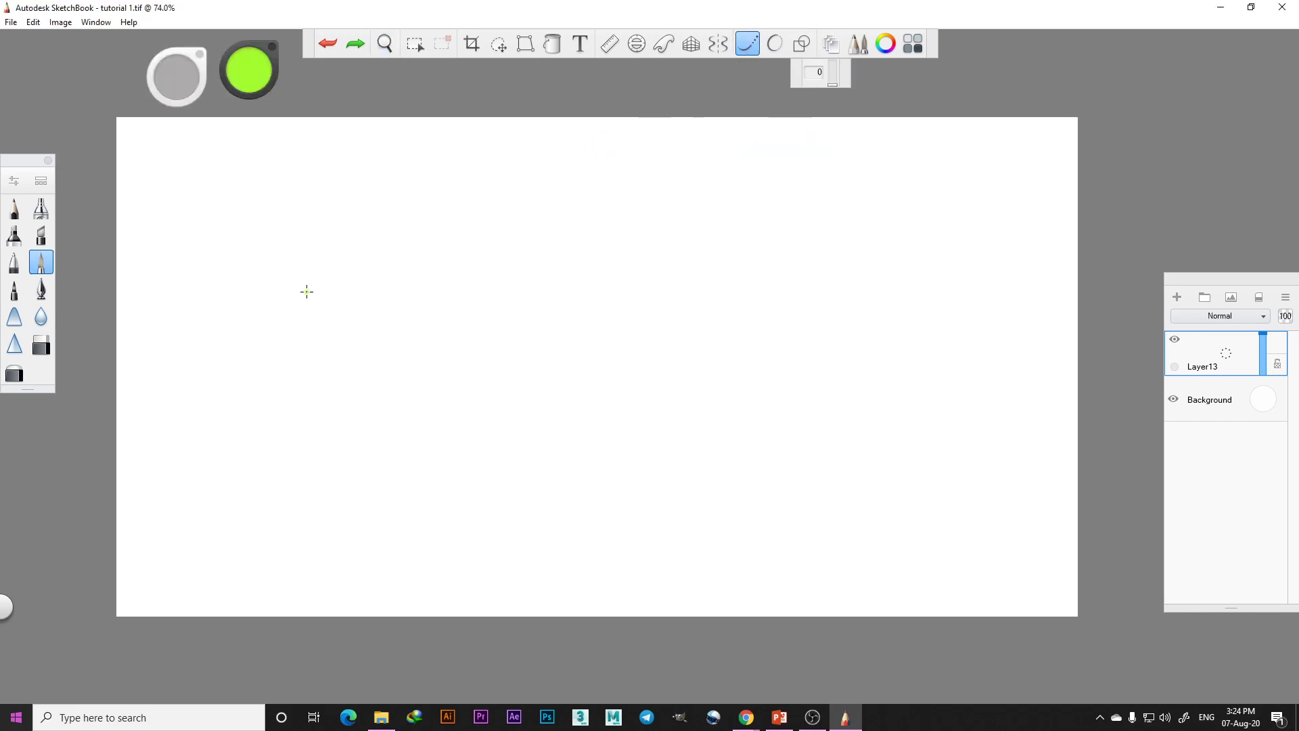
mouse_move(307, 292)
mouse_down()
mouse_move(383, 258)
mouse_move(471, 271)
mouse_move(632, 258)
mouse_up()
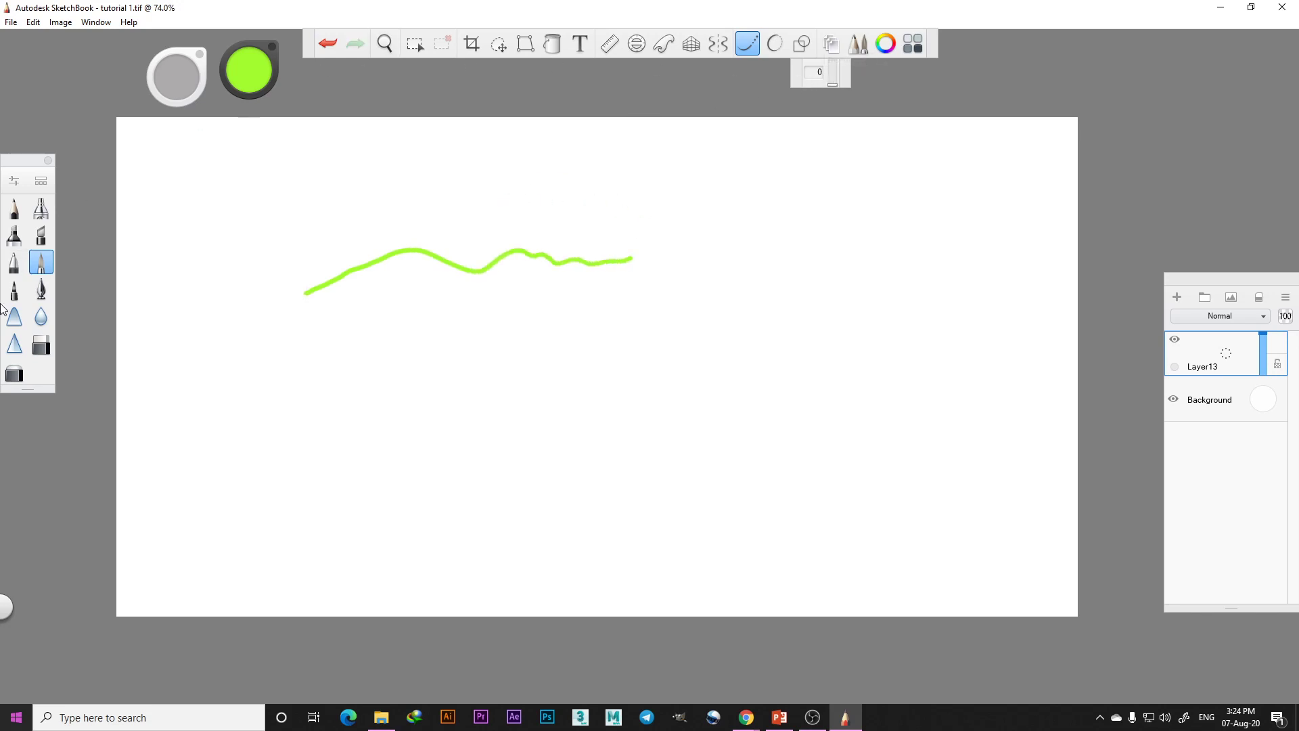
Choose the Paint Splatter 1 brush from the Brush Library and paint a curved green splatter stroke on the canvas's right half
click(40, 181)
click(423, 390)
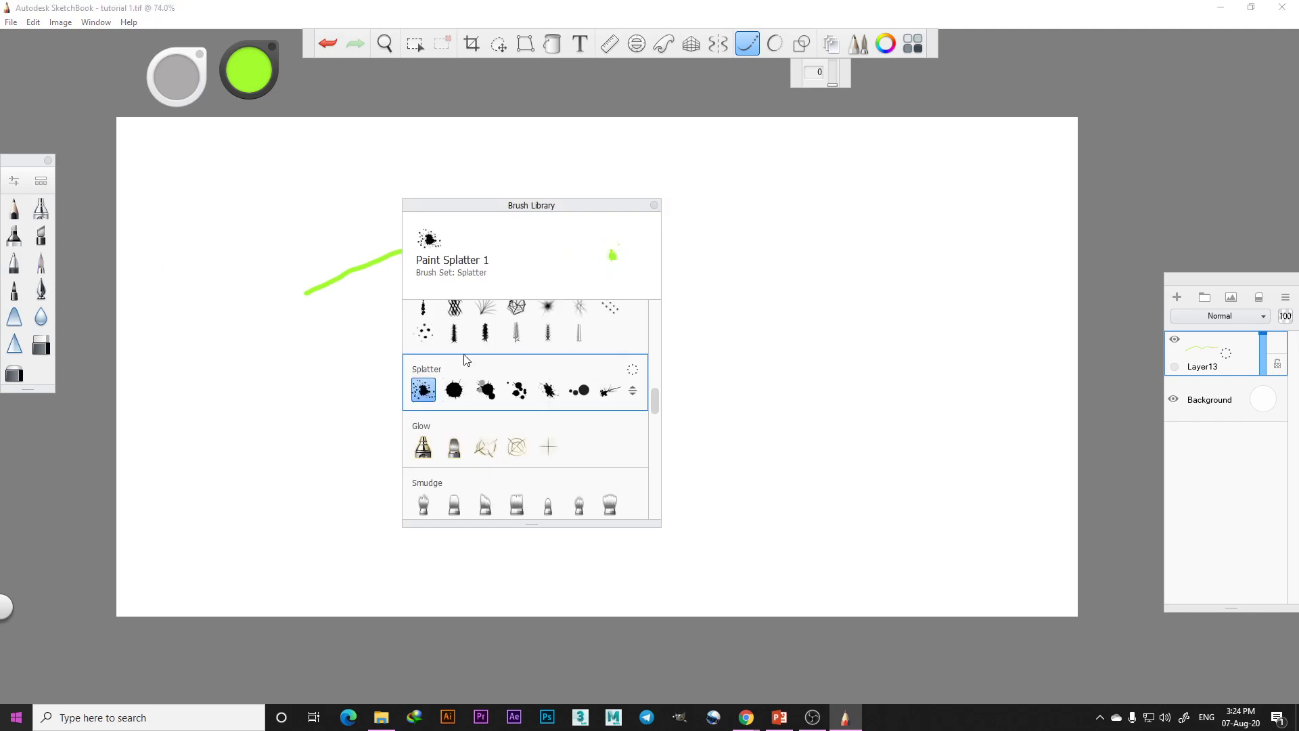
mouse_move(710, 307)
mouse_down()
mouse_move(795, 313)
mouse_move(890, 377)
mouse_move(856, 466)
mouse_up()
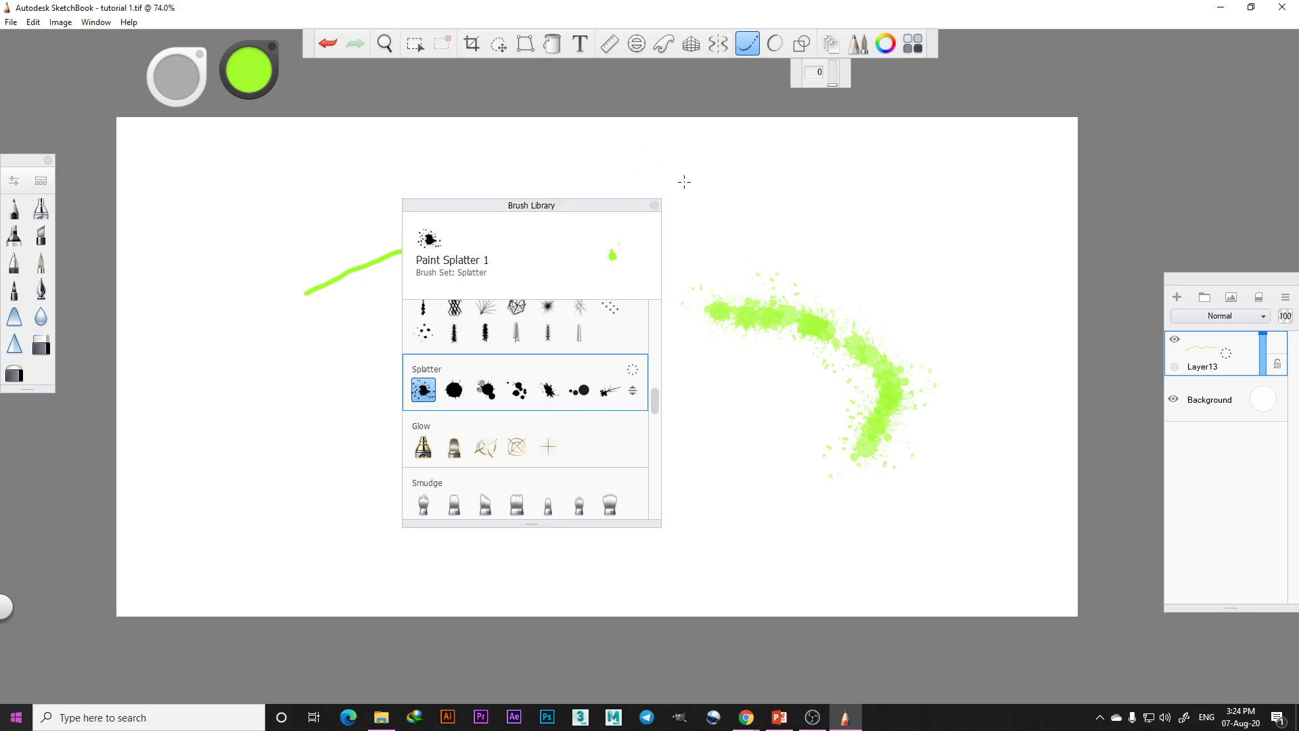
click(710, 155)
click(653, 205)
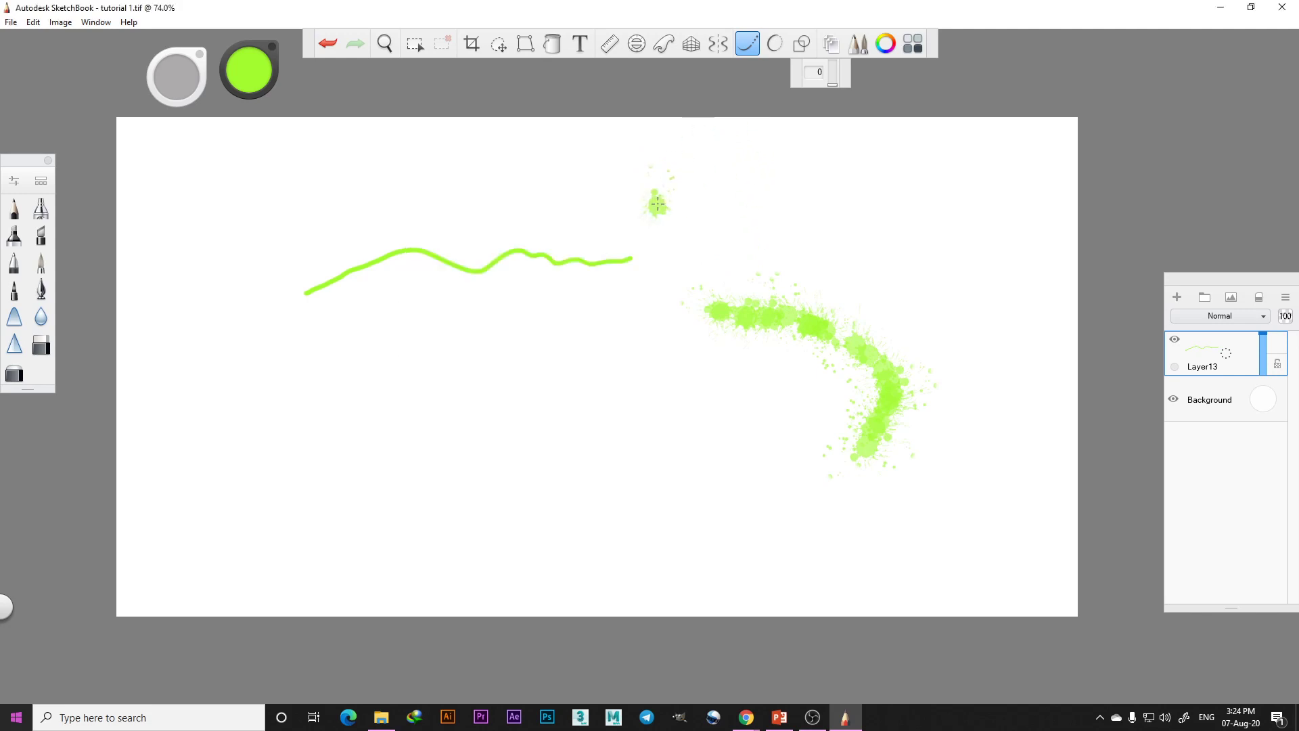
Set the Steady Stroke distance to 86 and paint two long splatter strokes, one winding across the middle and one wavy across the upper canvas
click(832, 85)
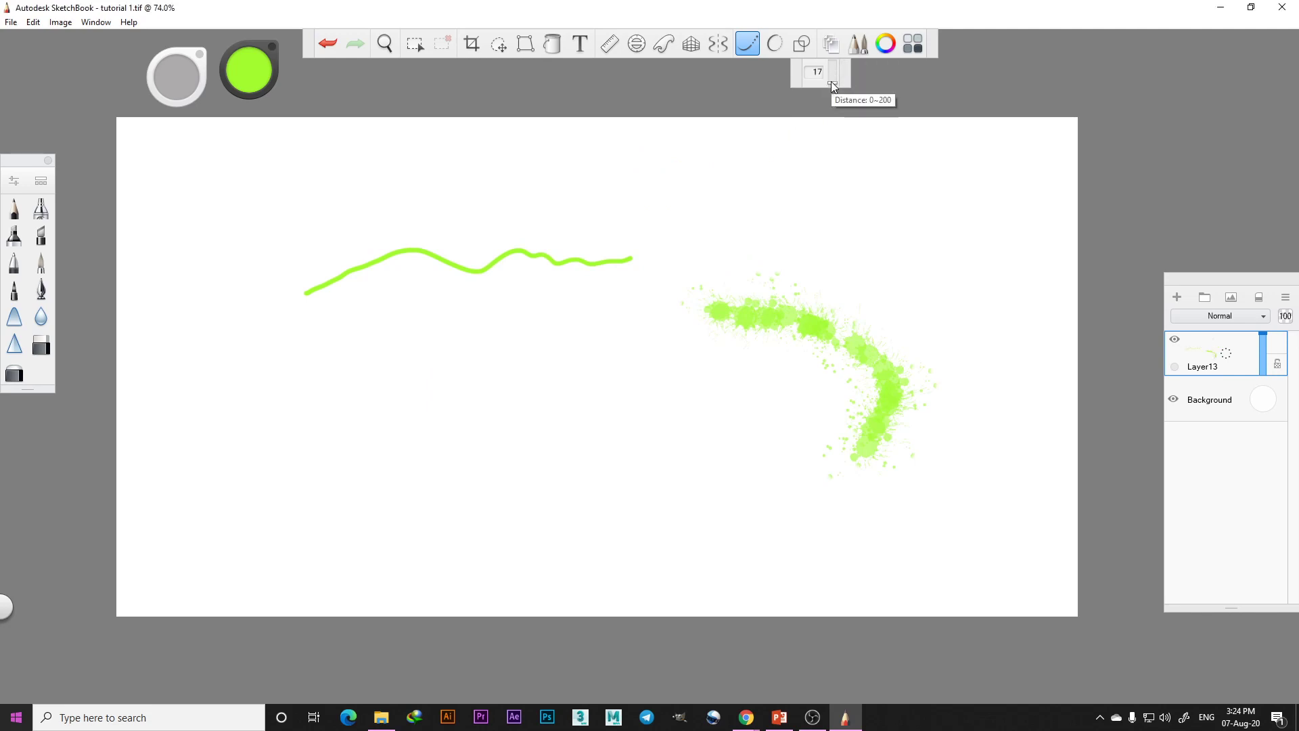
scroll(834, 82, up, 2)
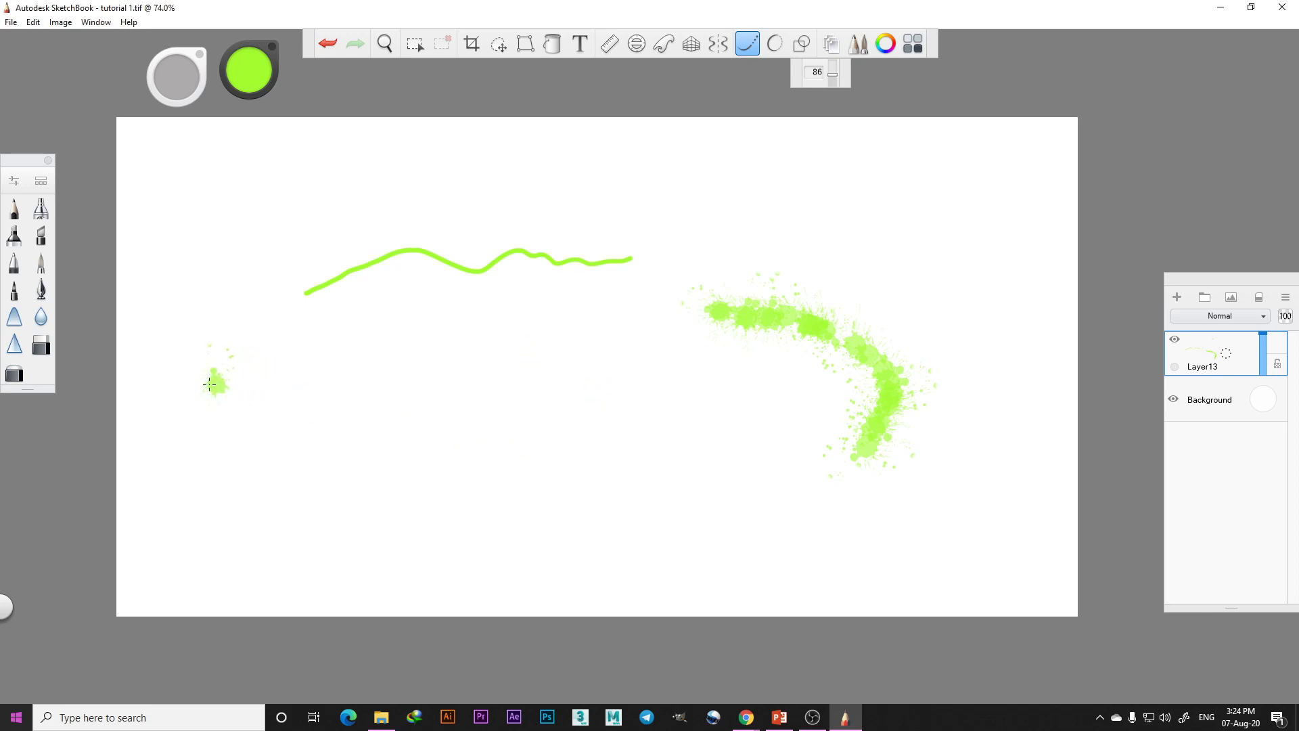
mouse_move(245, 395)
mouse_down()
mouse_move(305, 428)
mouse_move(348, 387)
mouse_move(430, 365)
mouse_move(450, 376)
mouse_move(441, 487)
mouse_move(473, 514)
mouse_move(589, 518)
mouse_move(677, 458)
mouse_move(670, 270)
mouse_move(724, 227)
mouse_move(859, 275)
mouse_move(856, 365)
mouse_move(775, 456)
mouse_up()
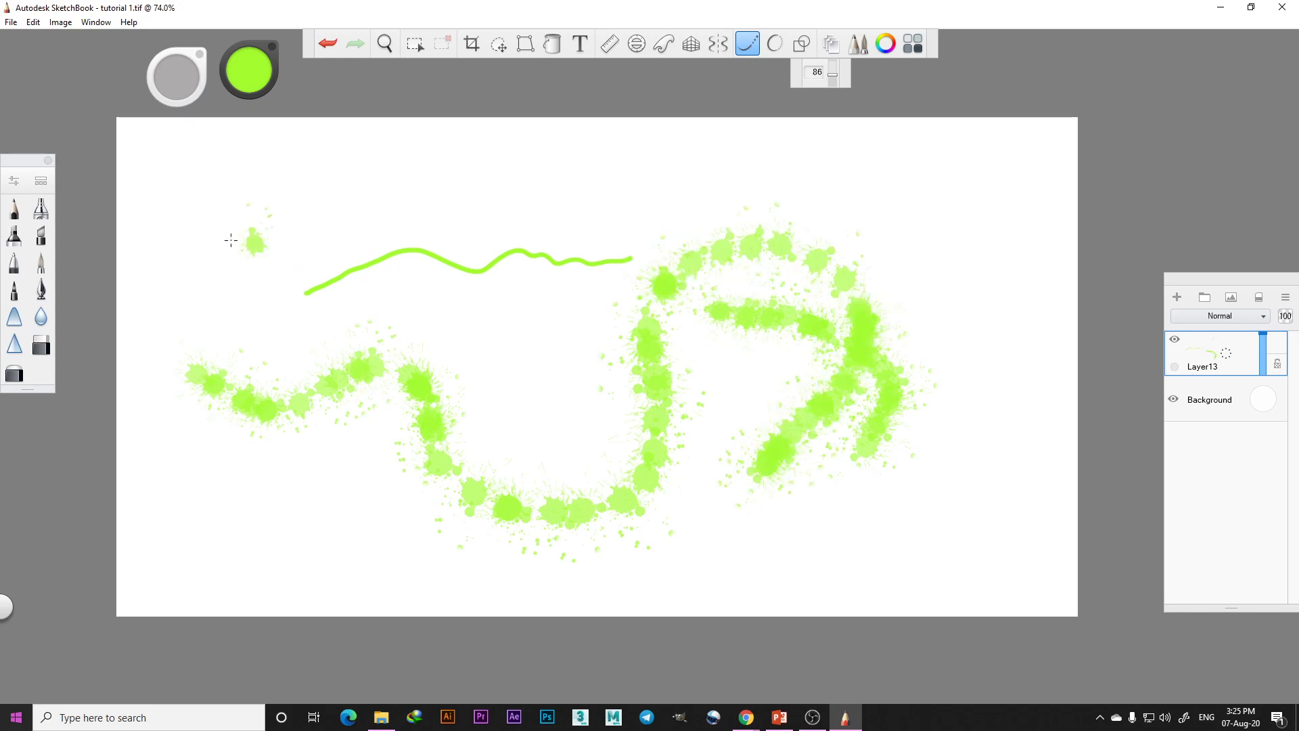
mouse_move(154, 188)
mouse_down()
mouse_move(280, 233)
mouse_move(528, 145)
mouse_move(611, 222)
mouse_move(751, 189)
mouse_up()
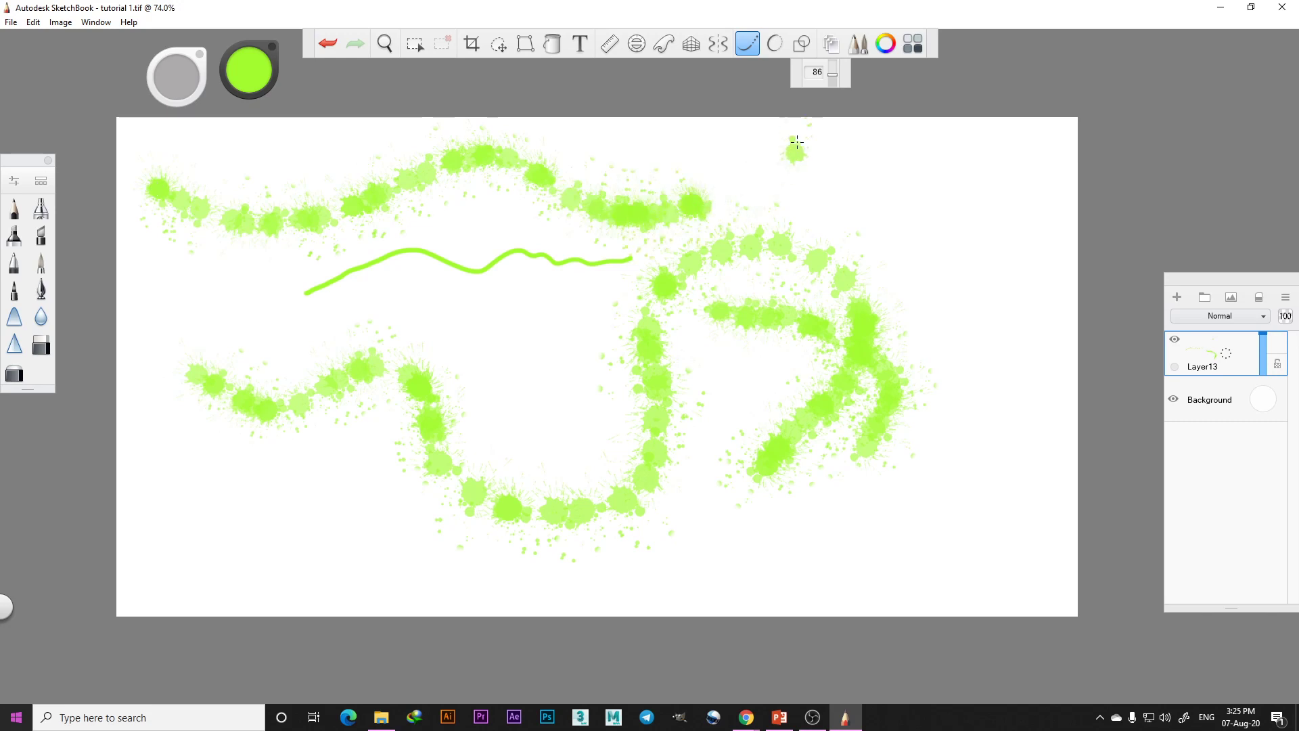
Paint a large looping splatter stroke at Steady Stroke distance 200, and strokes along the canvas's lower and right edges at distance 6
drag(834, 80, 833, 60)
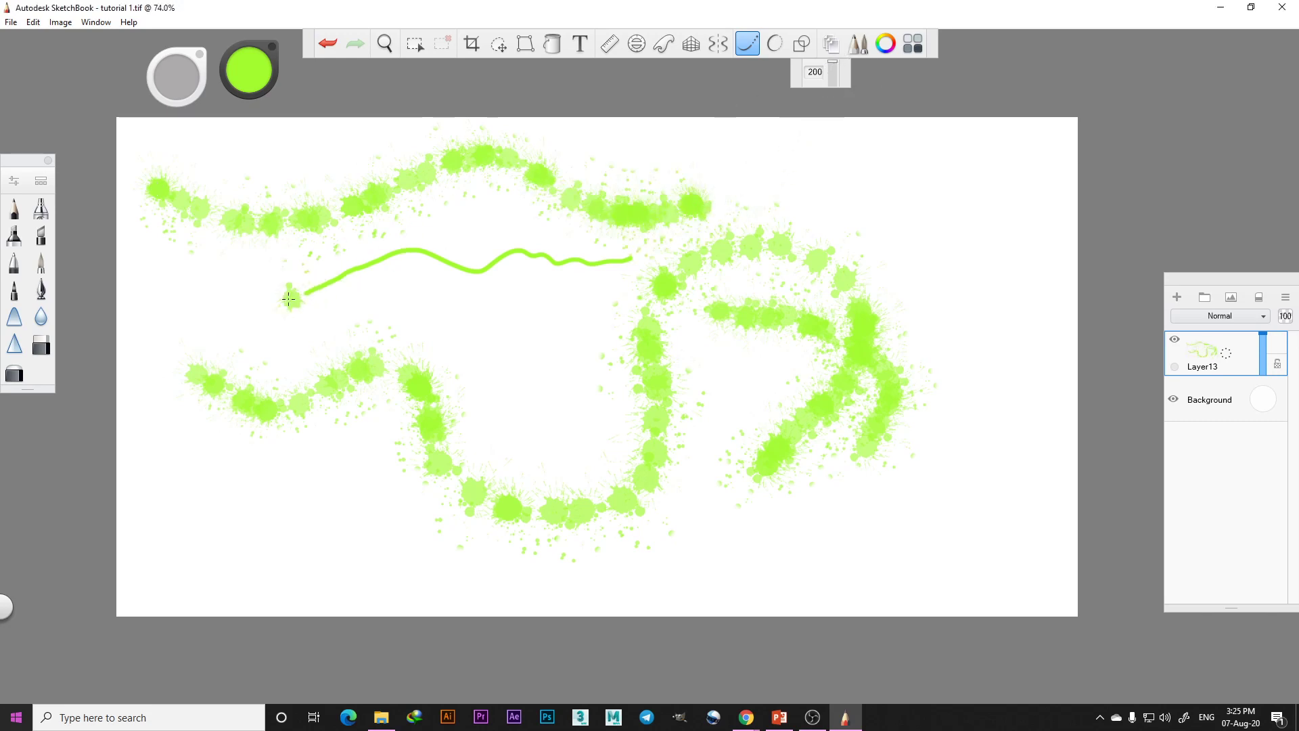
mouse_move(192, 293)
mouse_down()
mouse_move(446, 317)
mouse_move(609, 203)
mouse_move(798, 116)
mouse_move(954, 163)
mouse_move(1001, 315)
mouse_move(944, 437)
mouse_move(792, 504)
mouse_move(605, 425)
mouse_up()
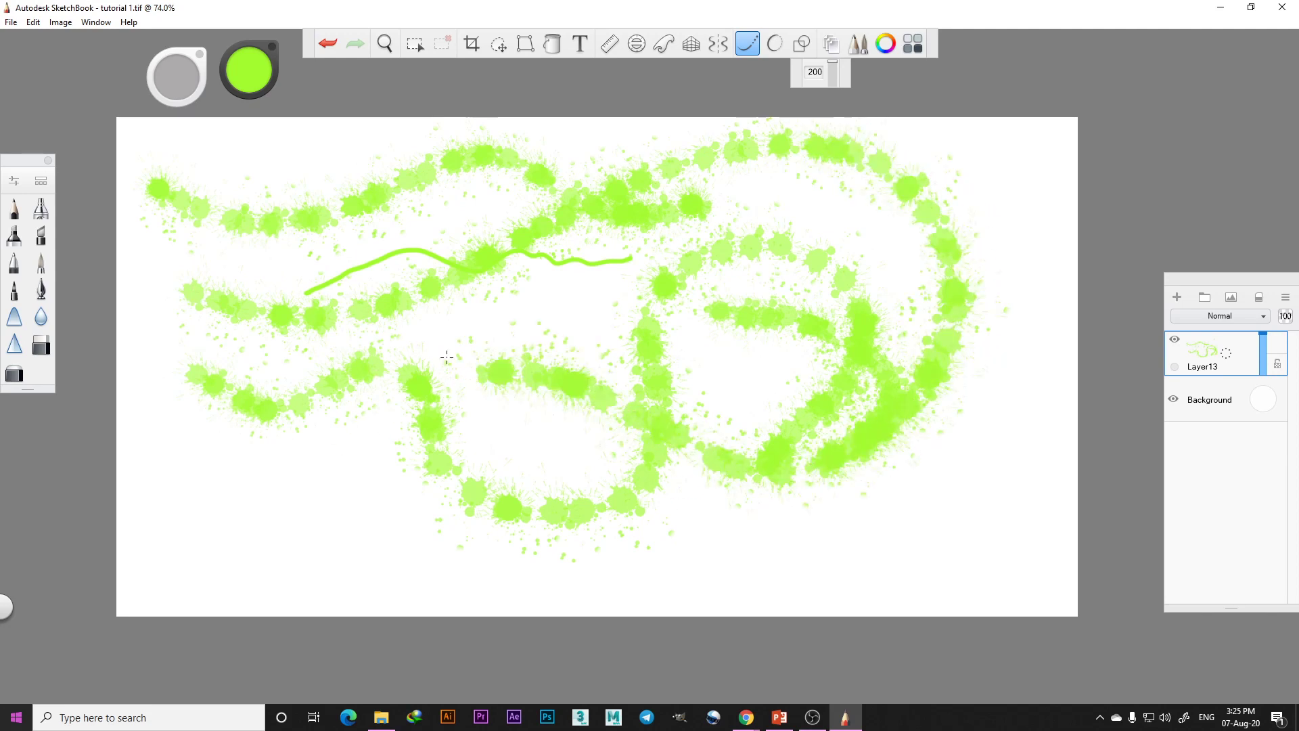
drag(832, 62, 833, 82)
mouse_move(192, 543)
mouse_down()
mouse_move(257, 535)
mouse_move(501, 561)
mouse_move(776, 552)
mouse_move(1011, 460)
mouse_up()
drag(1009, 197, 1000, 375)
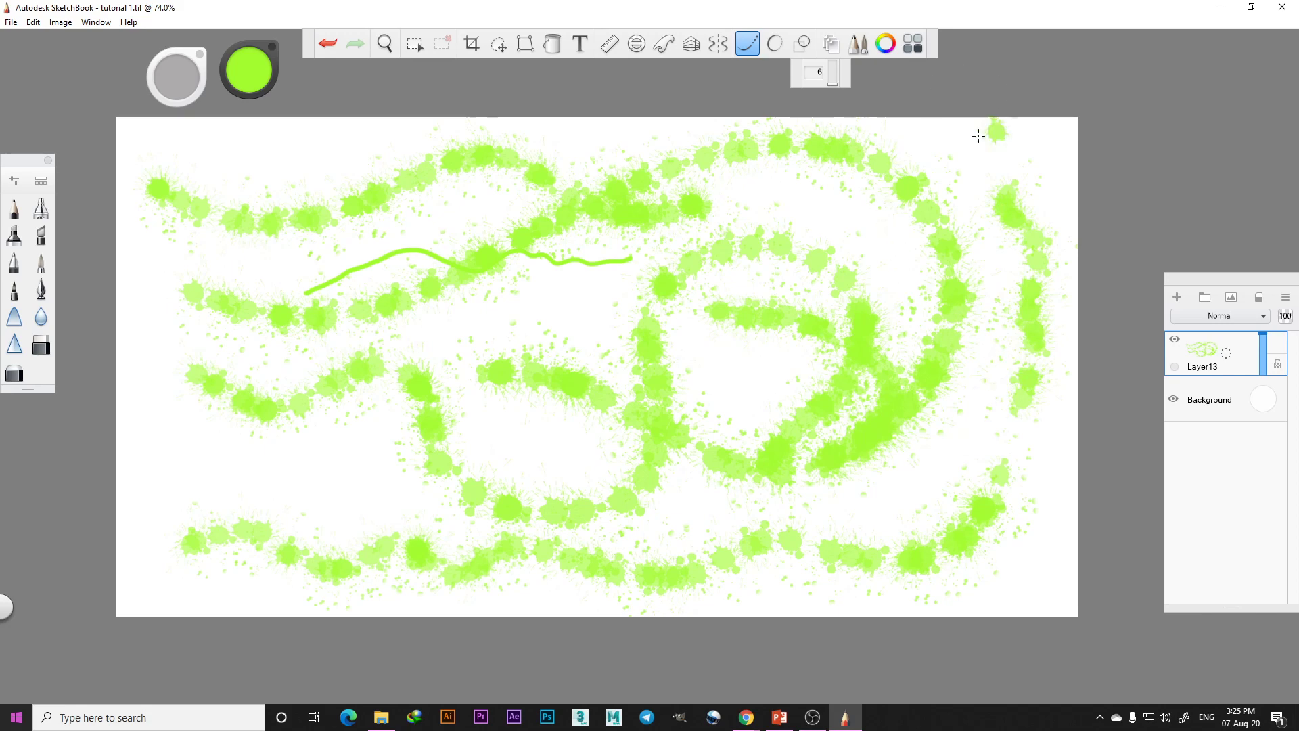
Return to the previous thin line brush, hide Layer13, and draw a smooth wavy line on a new layer
click(41, 263)
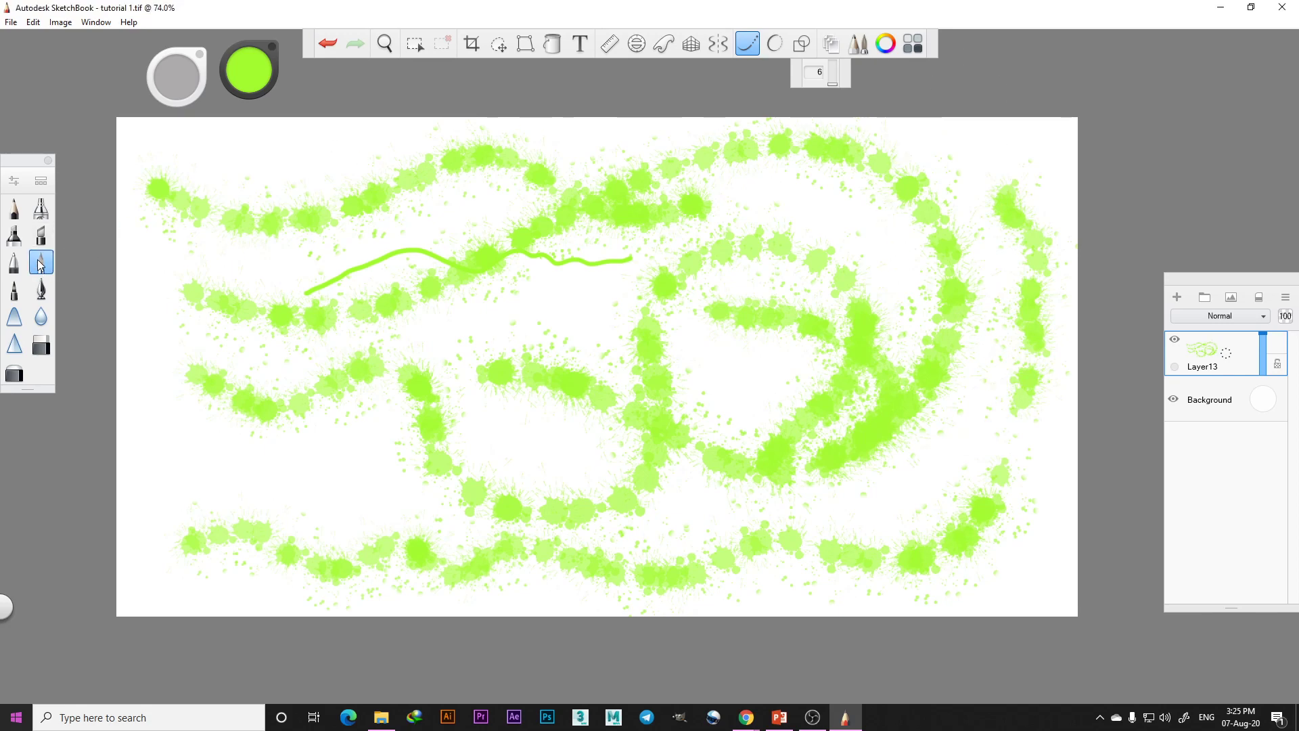
click(1174, 339)
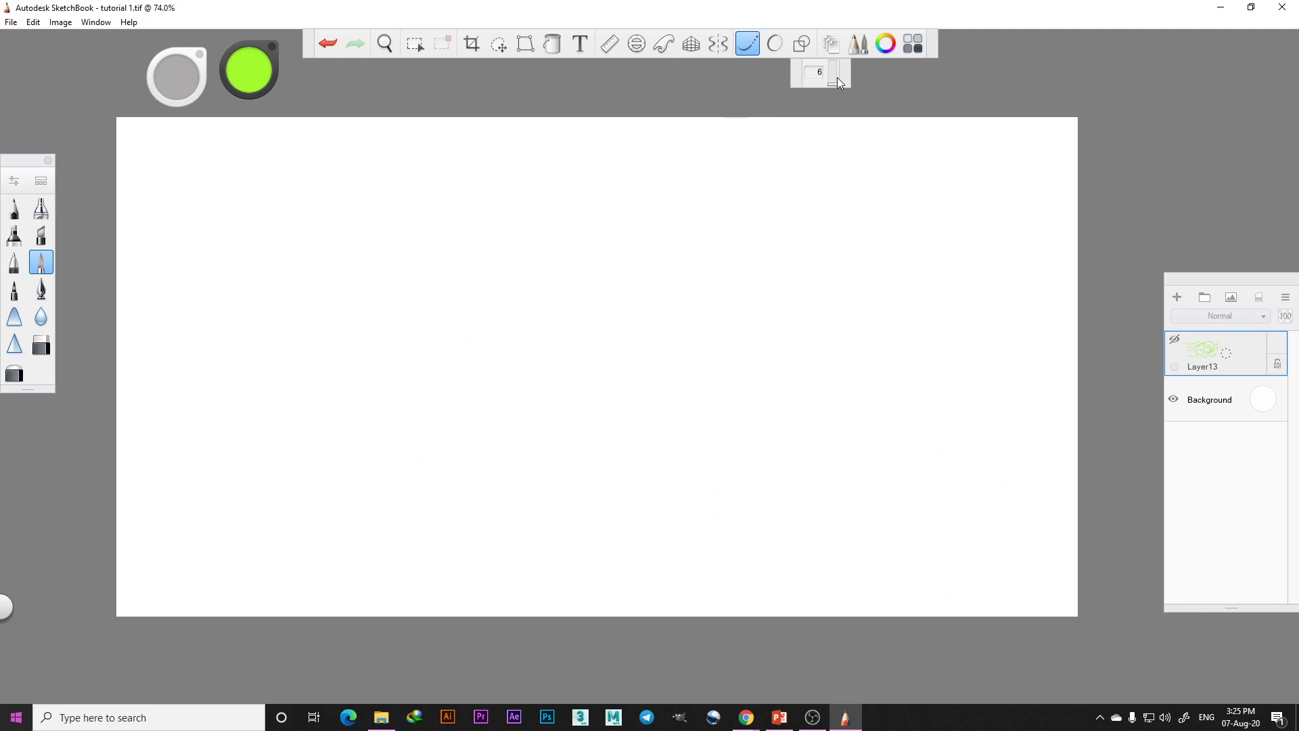
click(1177, 297)
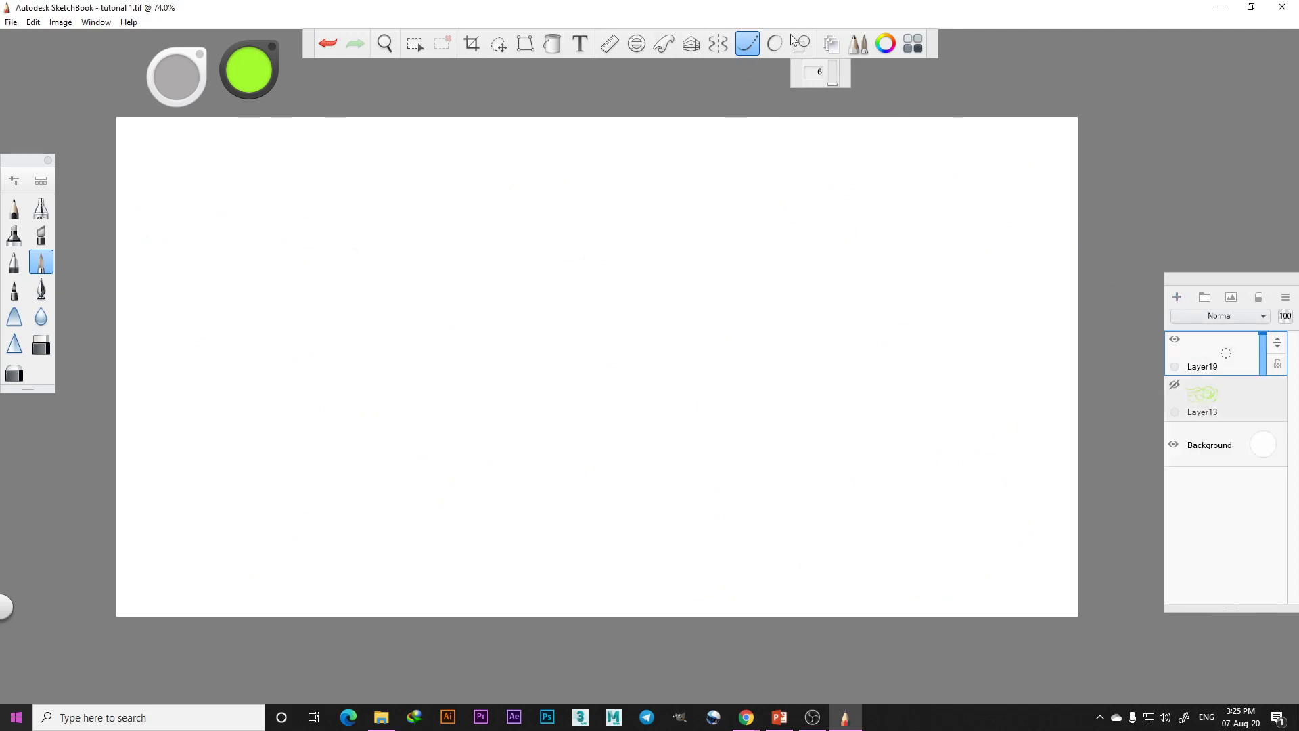
mouse_move(307, 303)
mouse_down()
mouse_move(345, 278)
mouse_move(774, 195)
mouse_up()
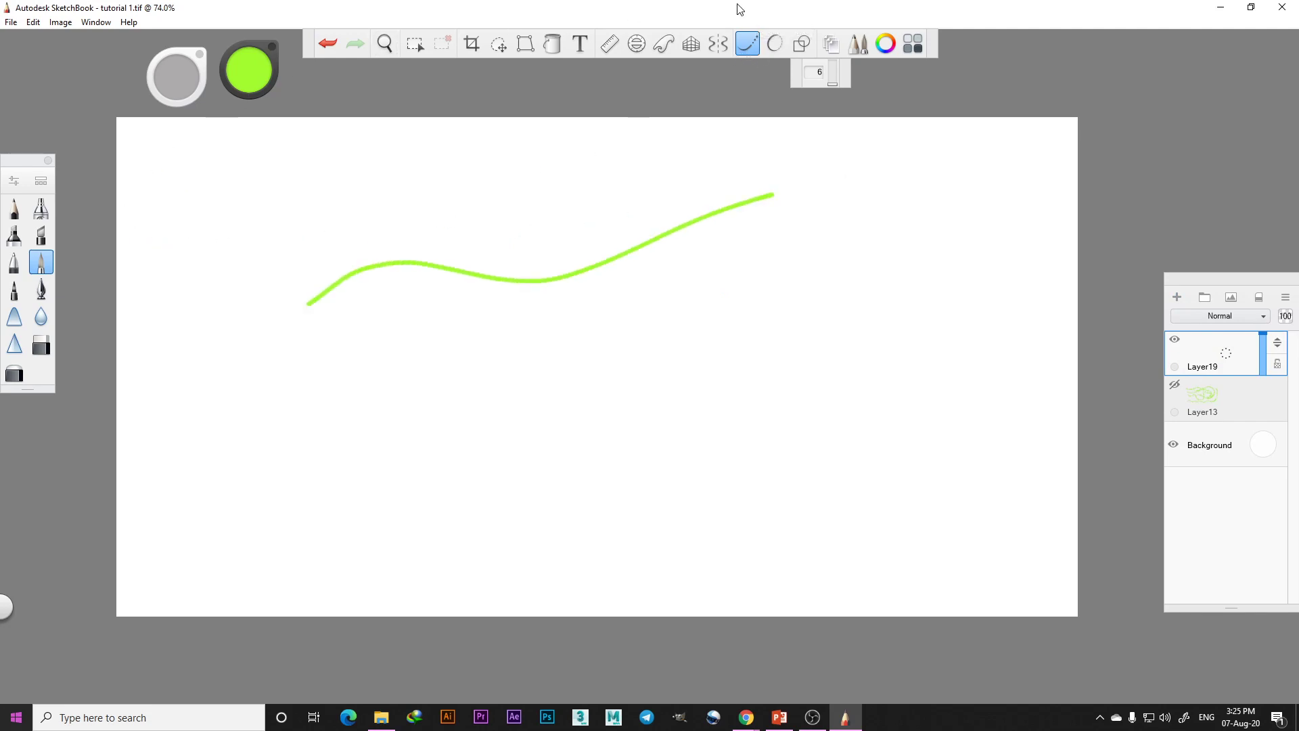
Turn off Steady Stroke and draw three freehand comparison lines below the smooth curve
click(745, 42)
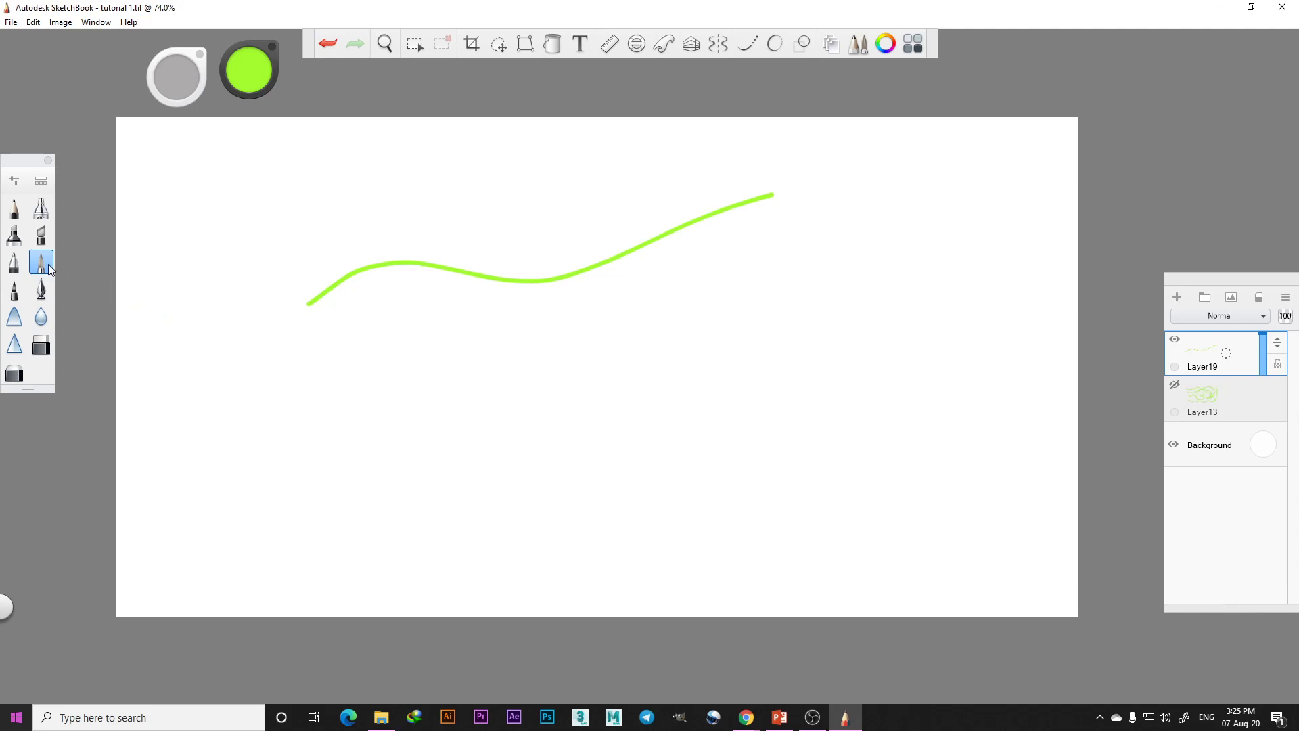
drag(336, 395, 829, 378)
mouse_move(532, 443)
mouse_down()
mouse_move(757, 459)
mouse_move(791, 447)
mouse_up()
drag(621, 391, 774, 398)
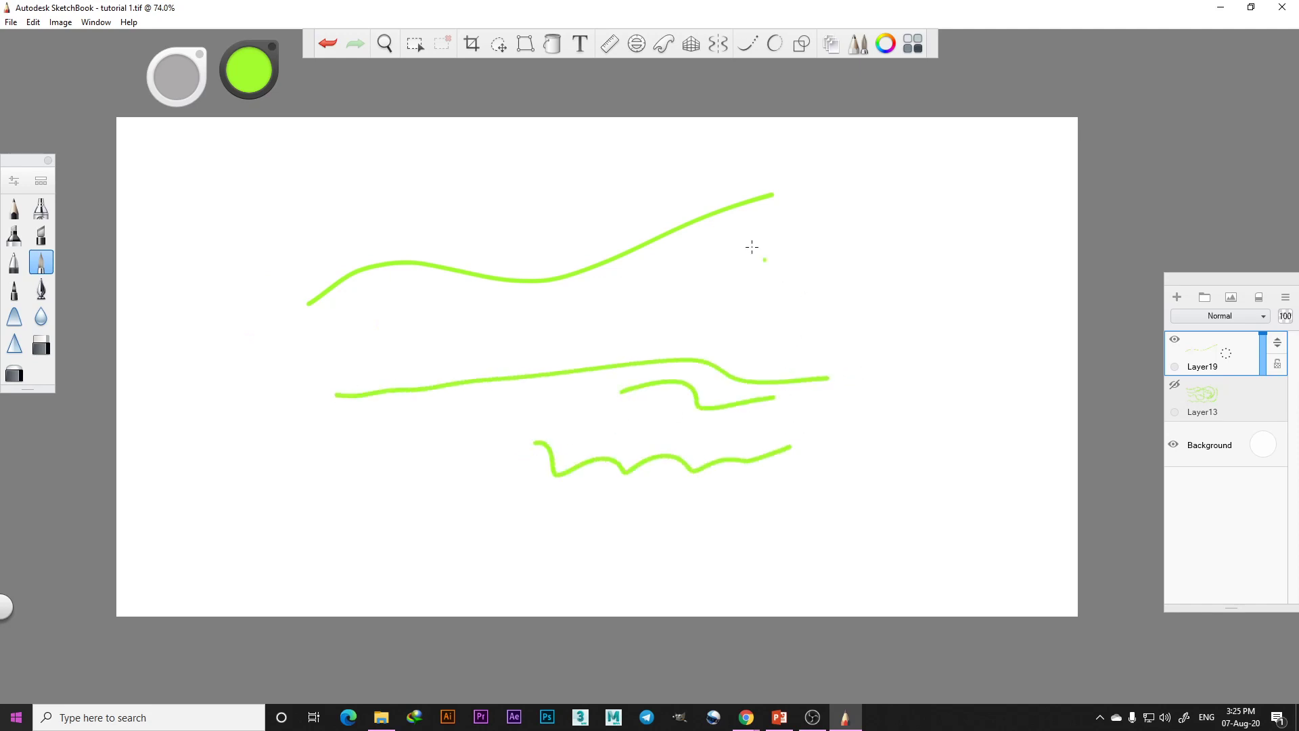
Turn Steady Stroke back on at distance 149 and draw a long wavy line that doubles back across the upper canvas
click(747, 44)
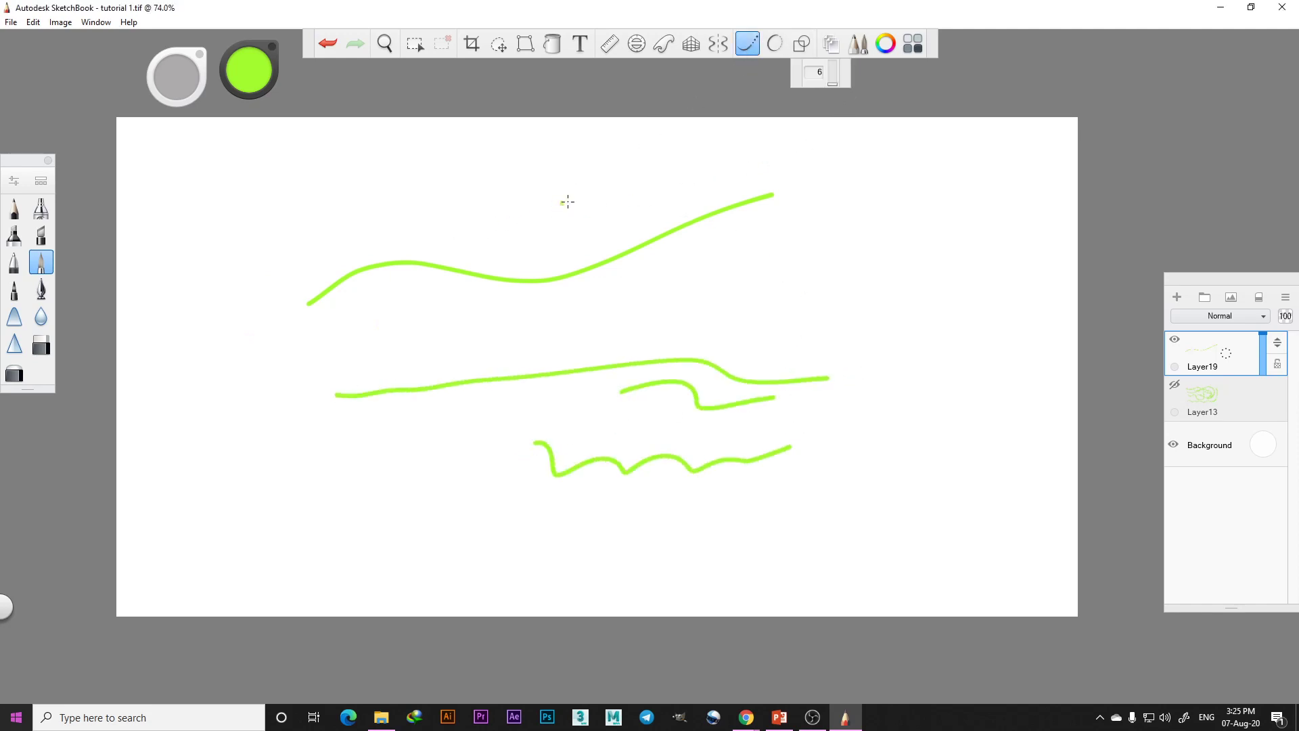
drag(833, 85, 833, 68)
click(723, 134)
mouse_move(359, 206)
mouse_down()
mouse_move(530, 222)
mouse_move(681, 180)
mouse_move(797, 247)
mouse_move(989, 225)
mouse_move(900, 325)
mouse_move(596, 260)
mouse_move(280, 320)
mouse_up()
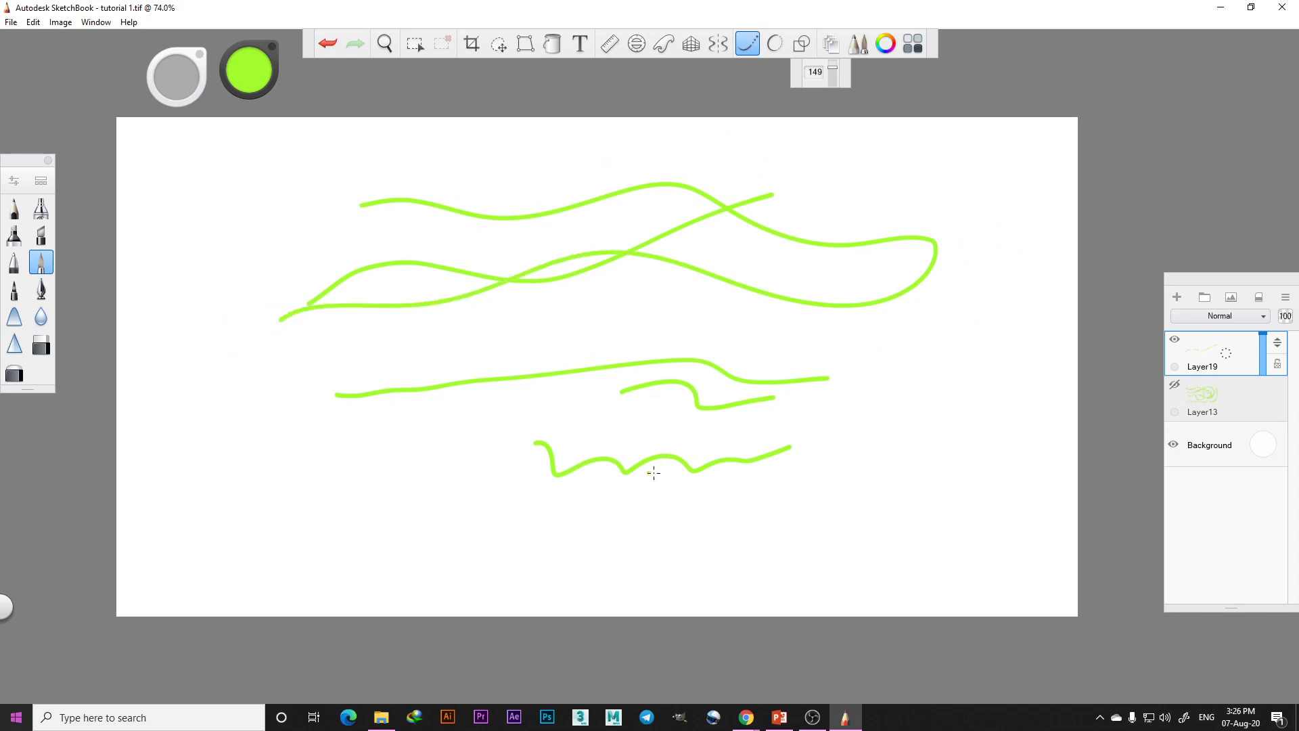
Switch to Predictive Stroke at level 1, hide Layer19, and add a new layer
click(777, 47)
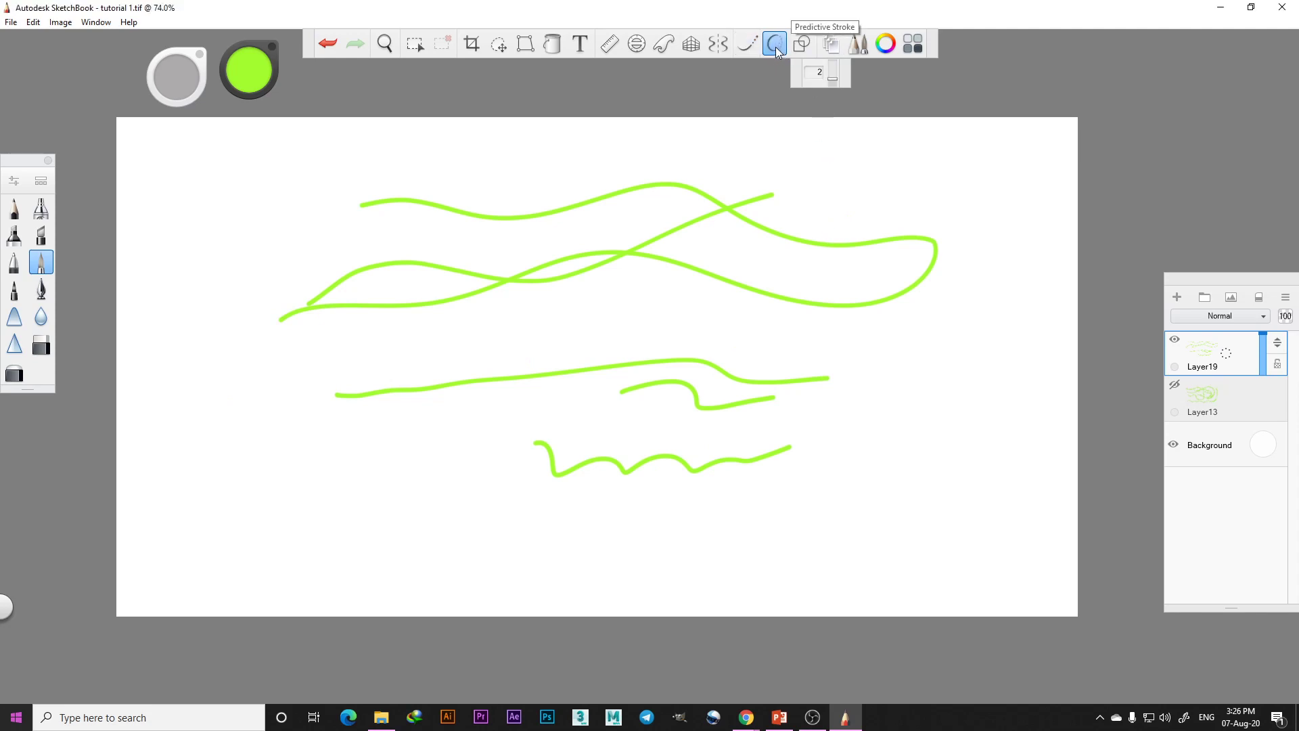
drag(834, 77, 833, 86)
click(1175, 339)
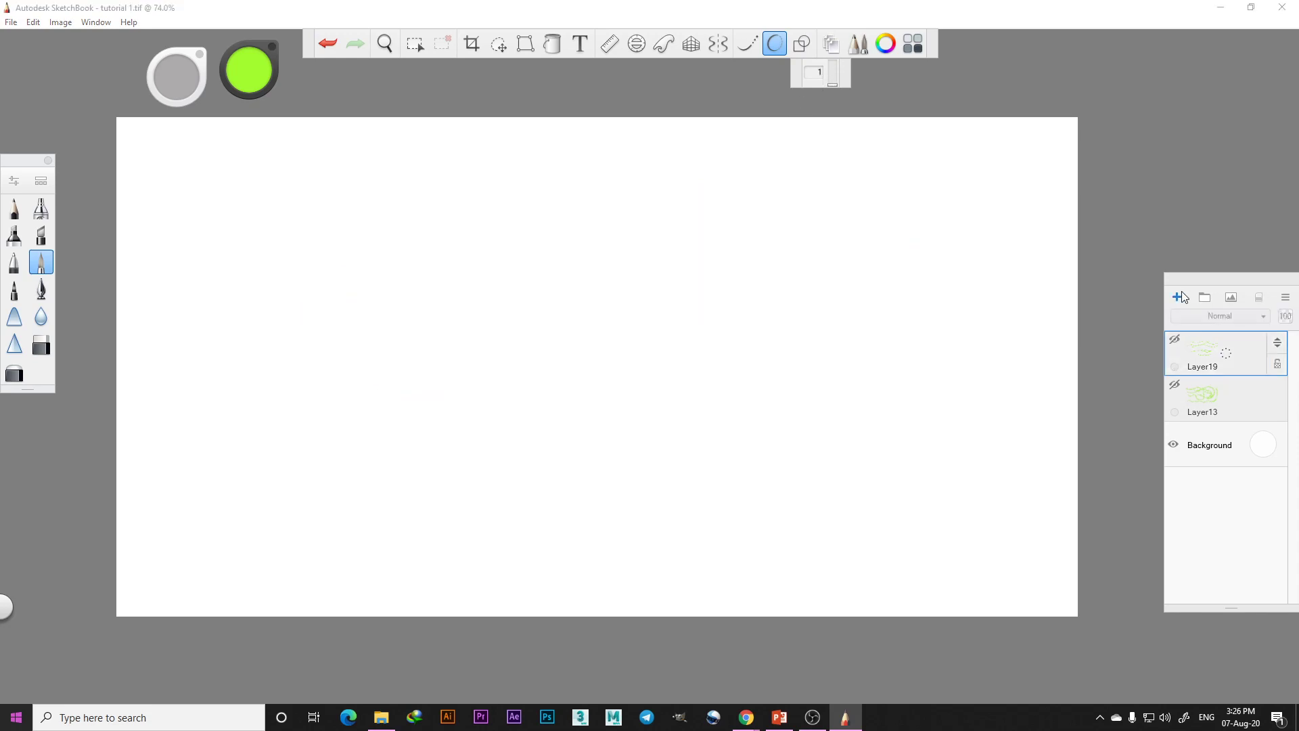
click(1176, 297)
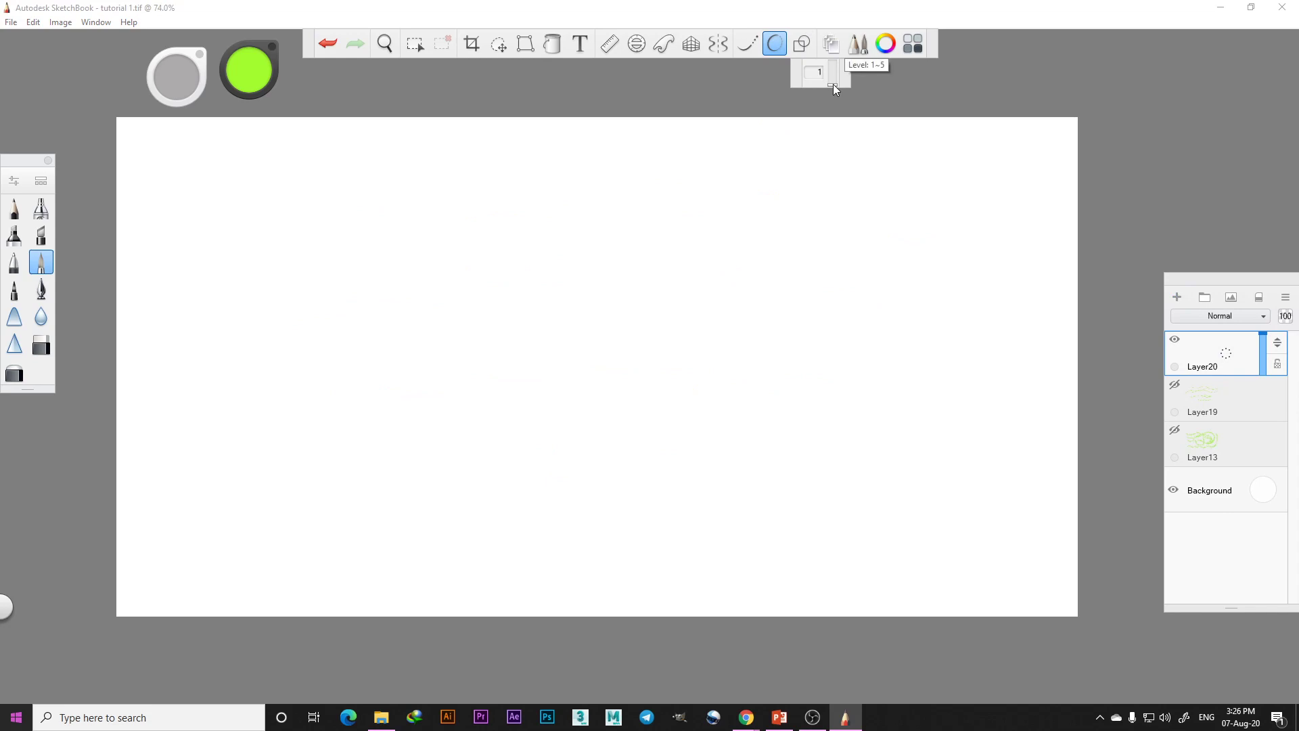
Set the Predictive Stroke level to 3 and draw a large winding outline, plus a short wavy line at the lower left of the canvas
drag(834, 84, 833, 75)
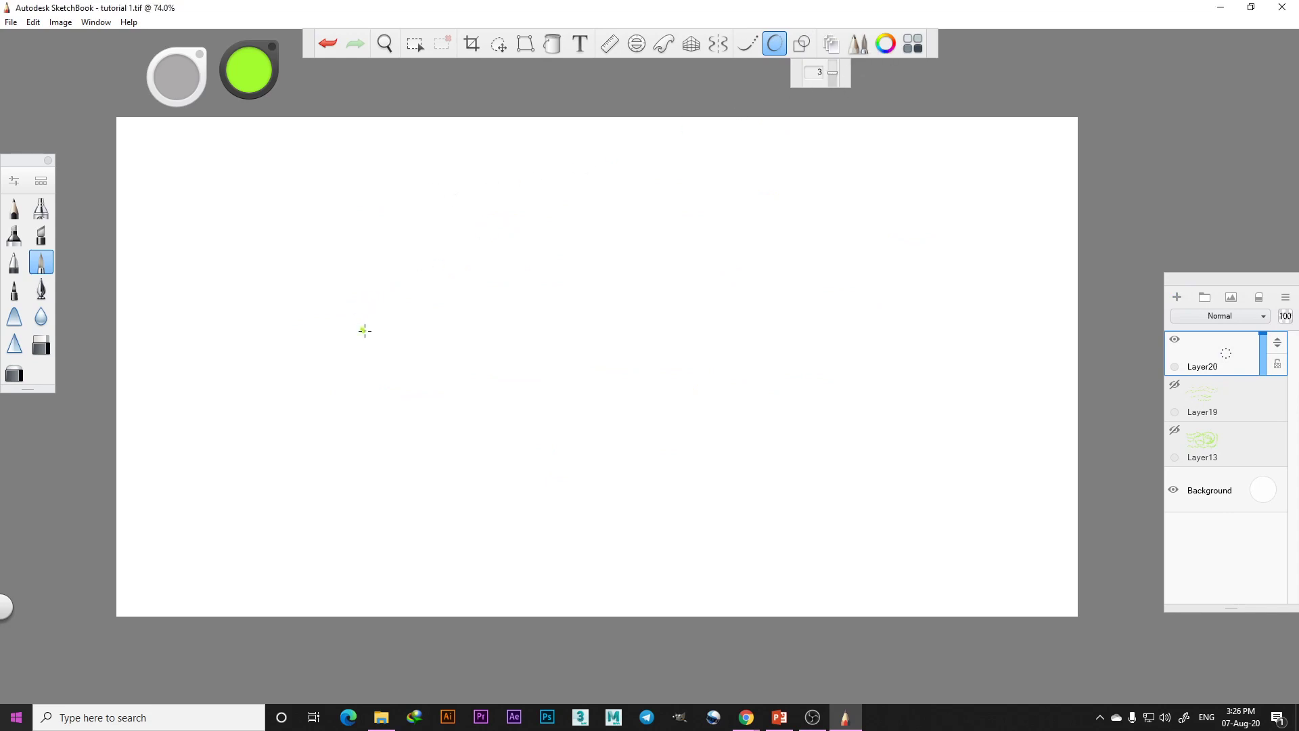
mouse_move(364, 330)
mouse_down()
mouse_move(465, 305)
mouse_move(504, 323)
mouse_move(602, 269)
mouse_move(666, 278)
mouse_move(684, 323)
mouse_move(617, 349)
mouse_move(636, 425)
mouse_move(778, 412)
mouse_move(790, 262)
mouse_move(855, 275)
mouse_move(833, 395)
mouse_move(914, 380)
mouse_move(943, 292)
mouse_move(888, 203)
mouse_move(790, 203)
mouse_move(723, 241)
mouse_move(659, 200)
mouse_move(575, 206)
mouse_move(508, 241)
mouse_move(471, 213)
mouse_move(421, 205)
mouse_move(398, 250)
mouse_move(333, 276)
mouse_move(320, 298)
mouse_move(347, 331)
mouse_up()
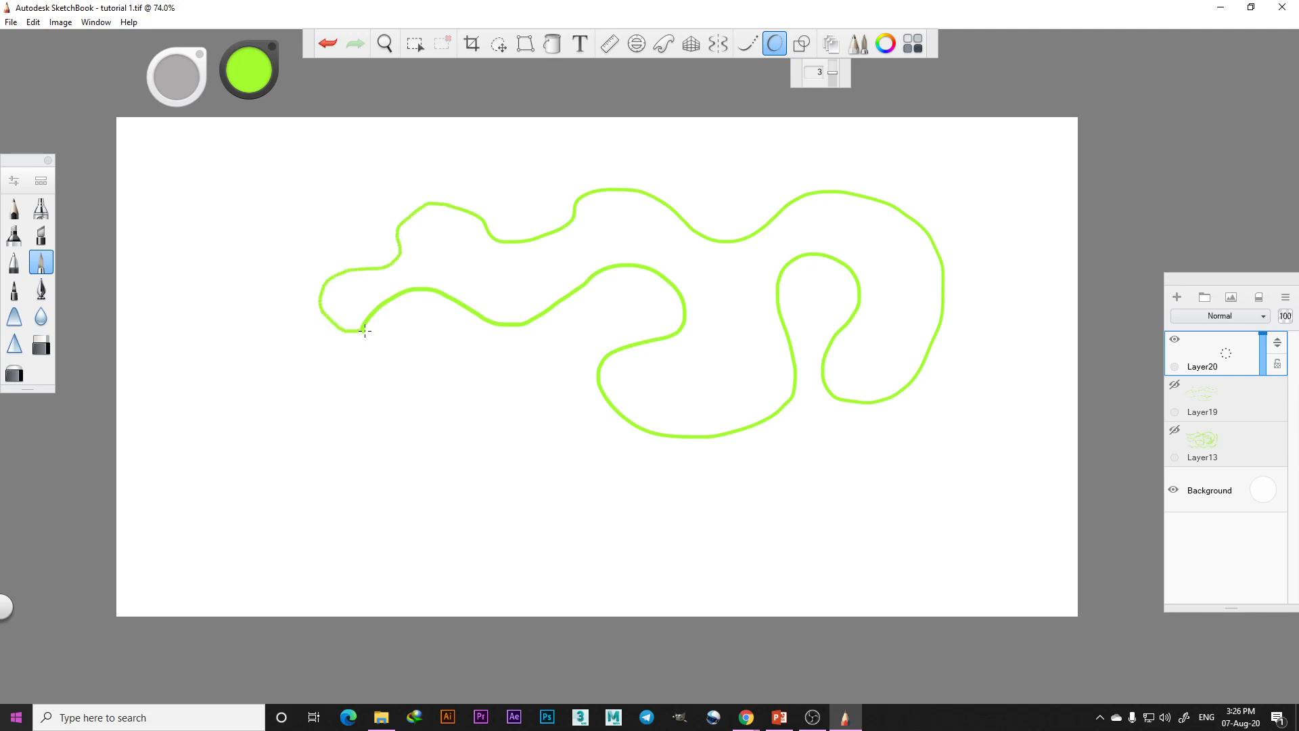
drag(364, 331, 366, 330)
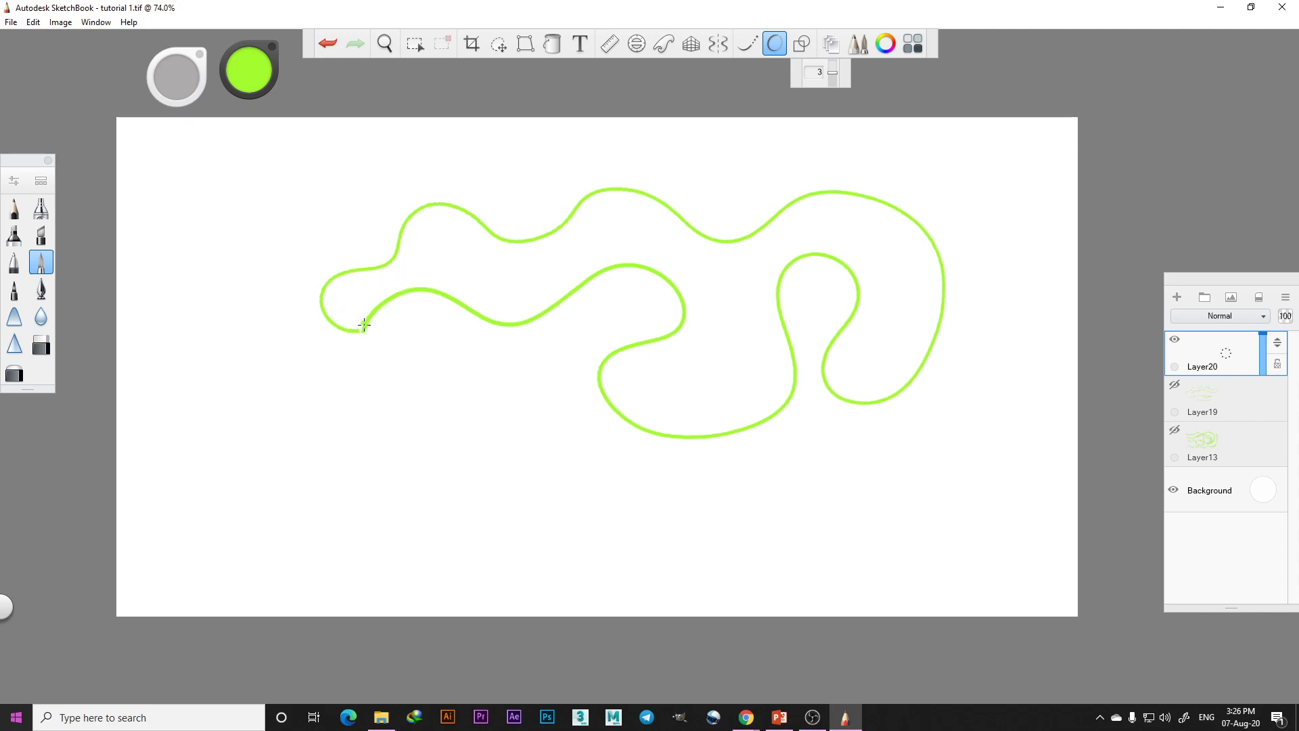
mouse_move(274, 494)
mouse_down()
mouse_move(300, 448)
mouse_move(363, 465)
mouse_move(391, 429)
mouse_move(469, 437)
mouse_move(501, 394)
mouse_move(538, 386)
mouse_move(276, 496)
mouse_move(536, 389)
mouse_up()
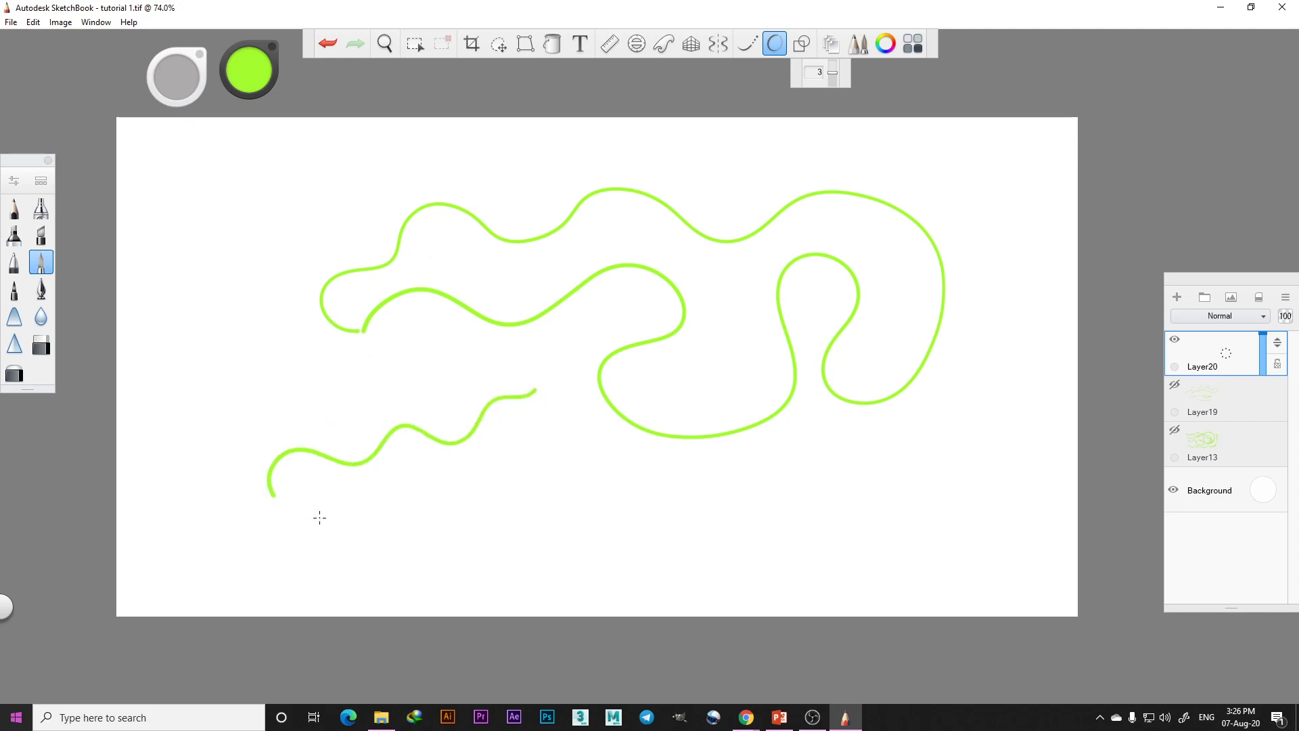
Switch to Steady Stroke and draw a nearly horizontal line above the winding outline
click(752, 47)
mouse_move(613, 167)
mouse_down()
mouse_move(783, 166)
mouse_move(913, 145)
mouse_move(982, 196)
mouse_up()
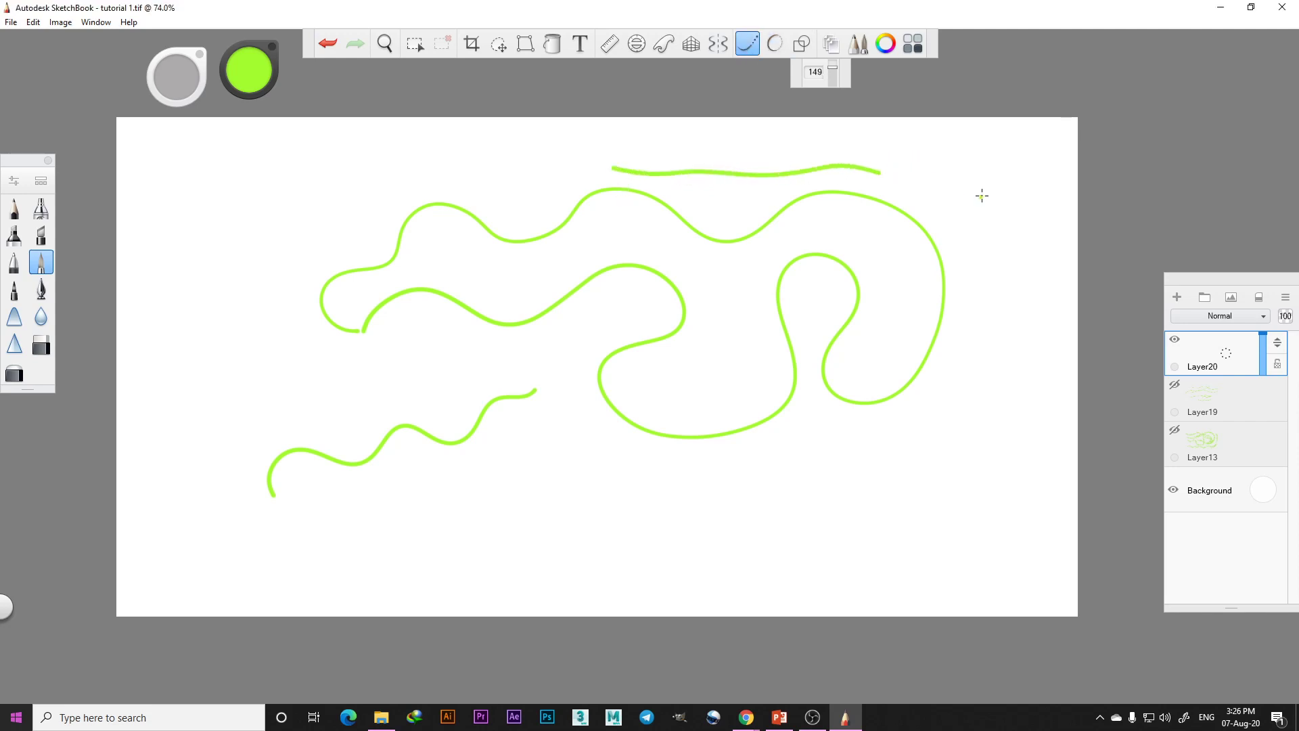
Draw a closed lobed shape with Predictive Stroke in the canvas's upper-left area and set the level to 2
click(774, 43)
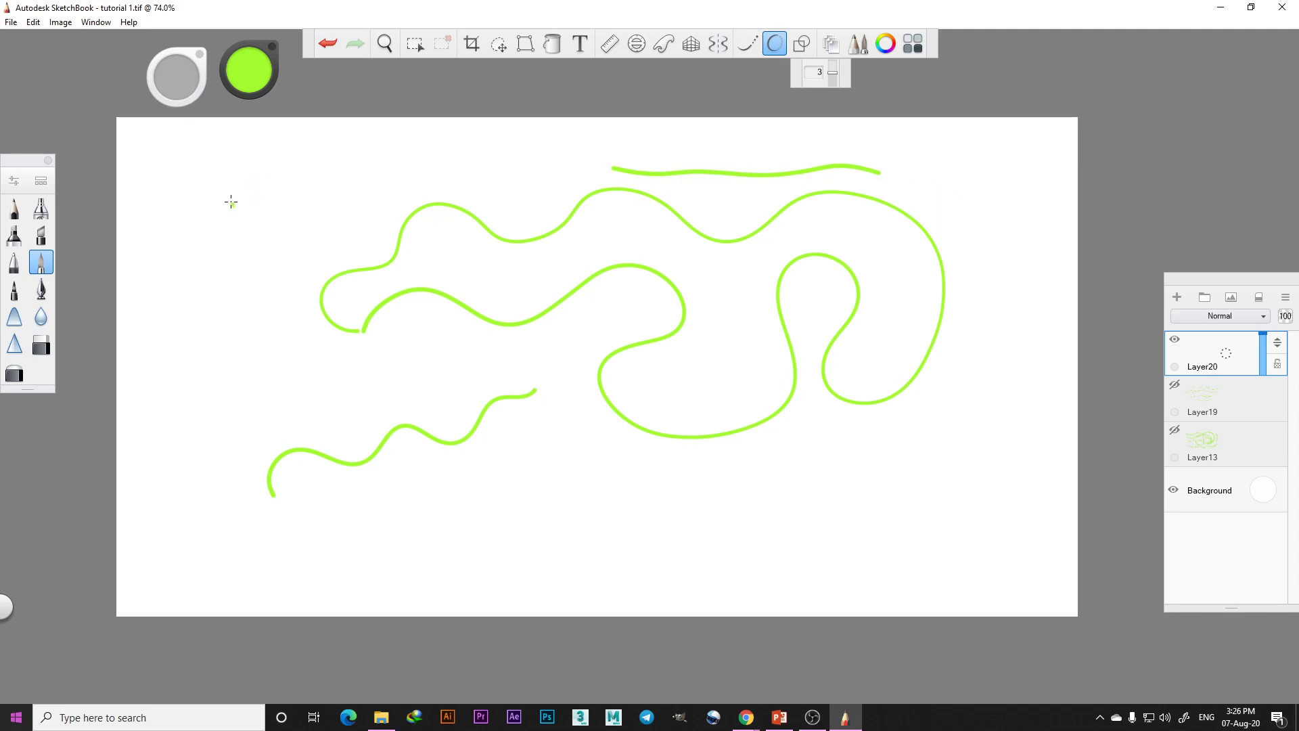
mouse_move(229, 195)
mouse_down()
mouse_move(189, 238)
mouse_move(243, 249)
mouse_move(258, 307)
mouse_move(324, 232)
mouse_move(326, 193)
mouse_move(257, 205)
mouse_move(231, 189)
mouse_up()
click(219, 227)
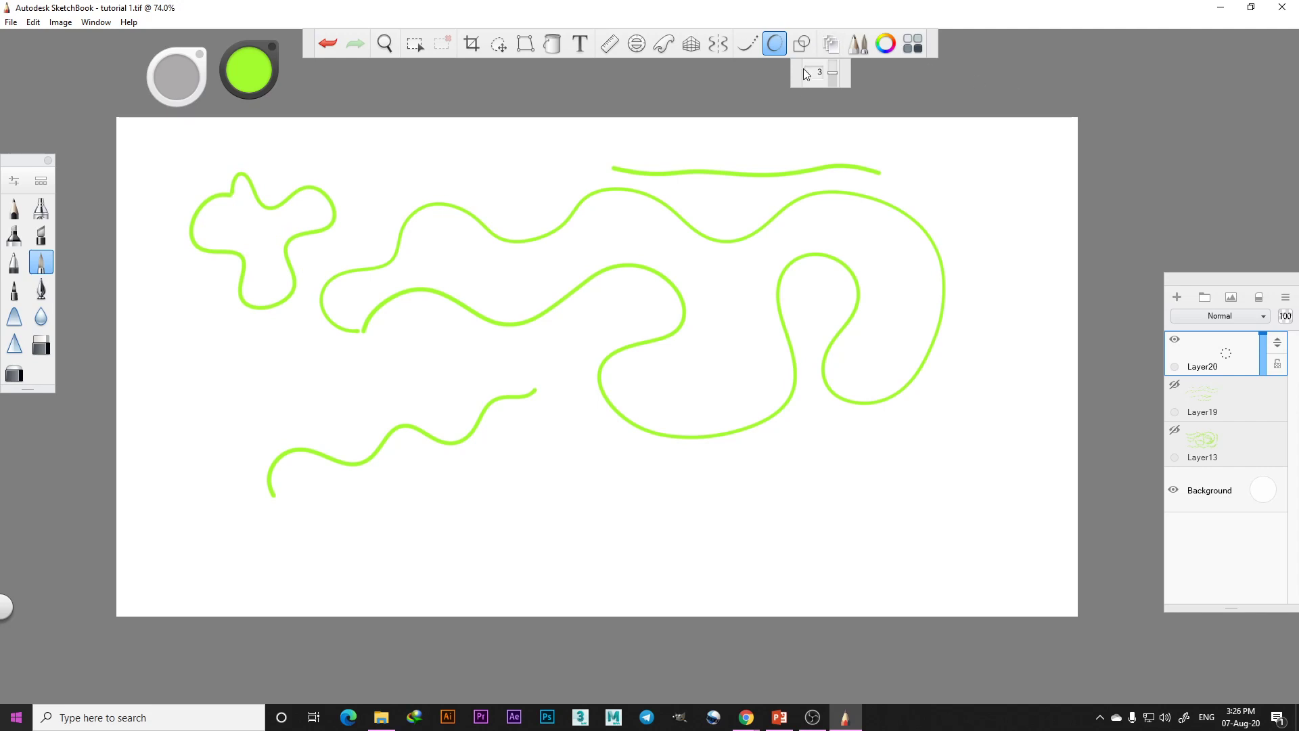
click(833, 73)
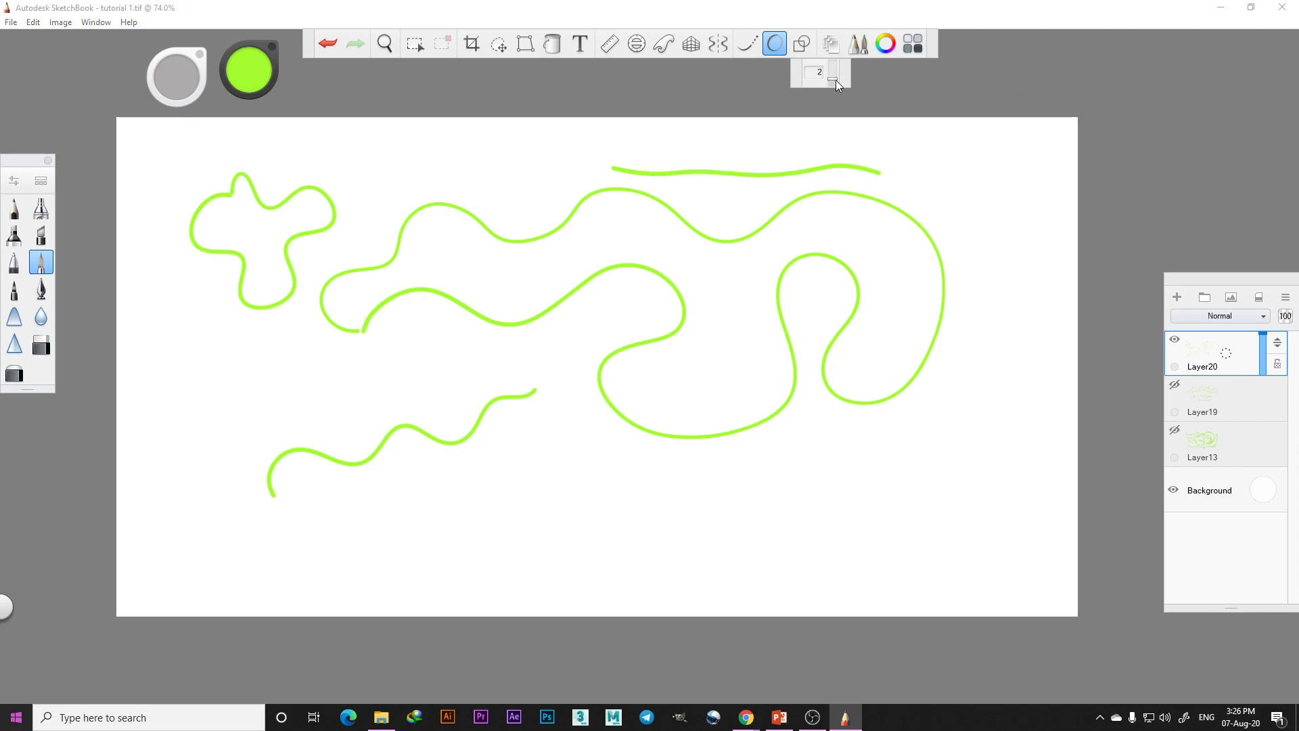
Activate the straight-line Draw Style, add a new layer, and hide Layer20
click(803, 46)
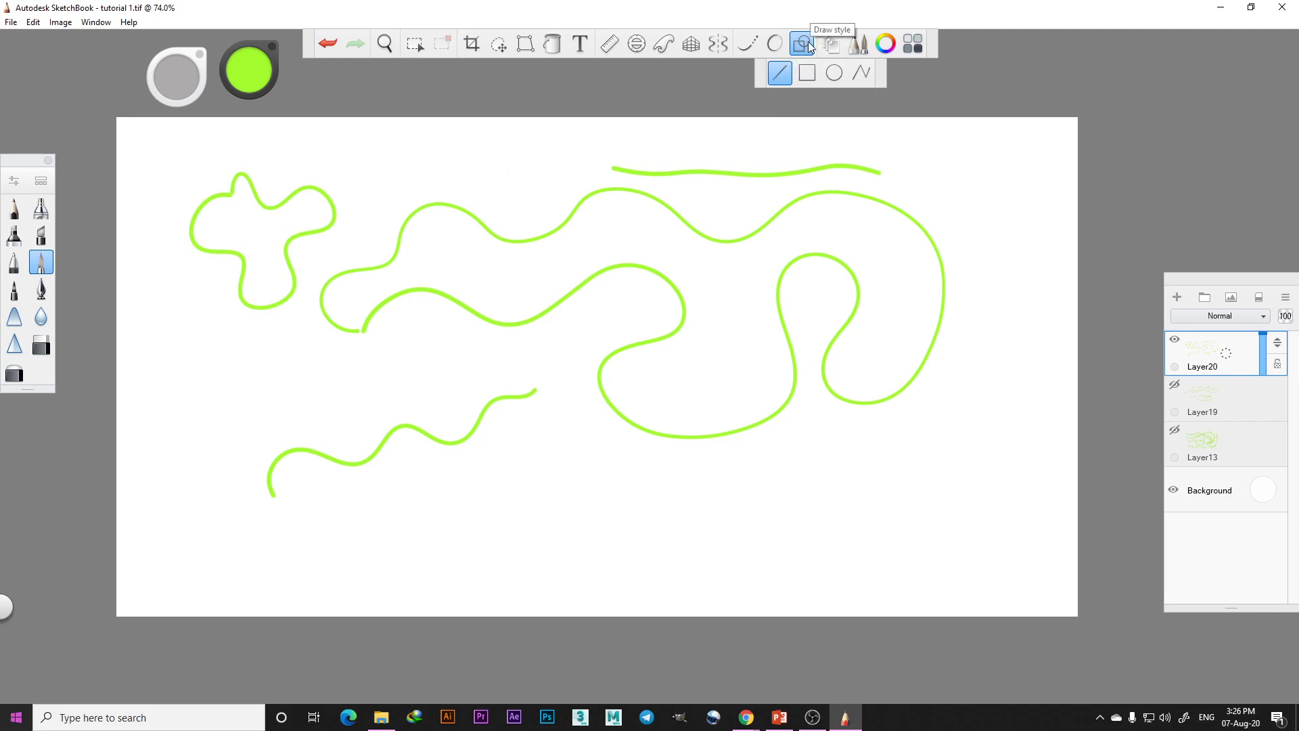
click(1177, 297)
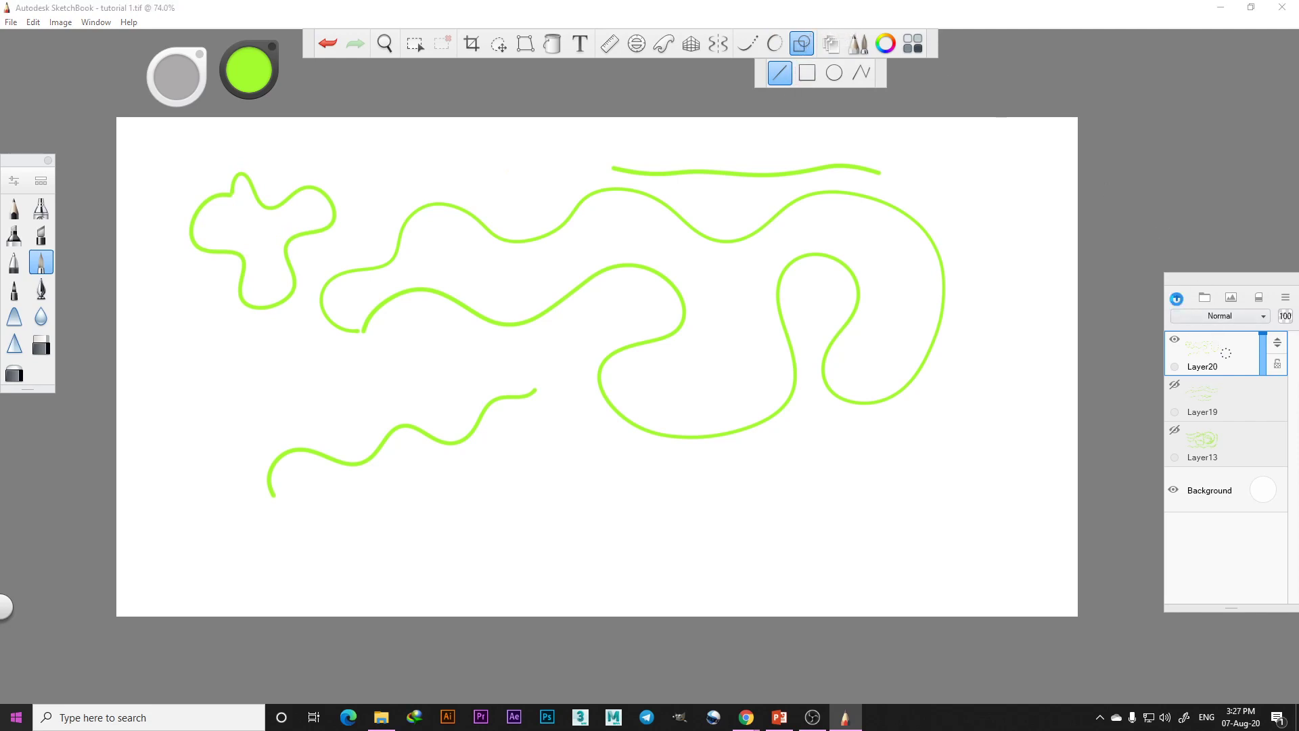
click(1175, 340)
click(1175, 340)
click(1175, 384)
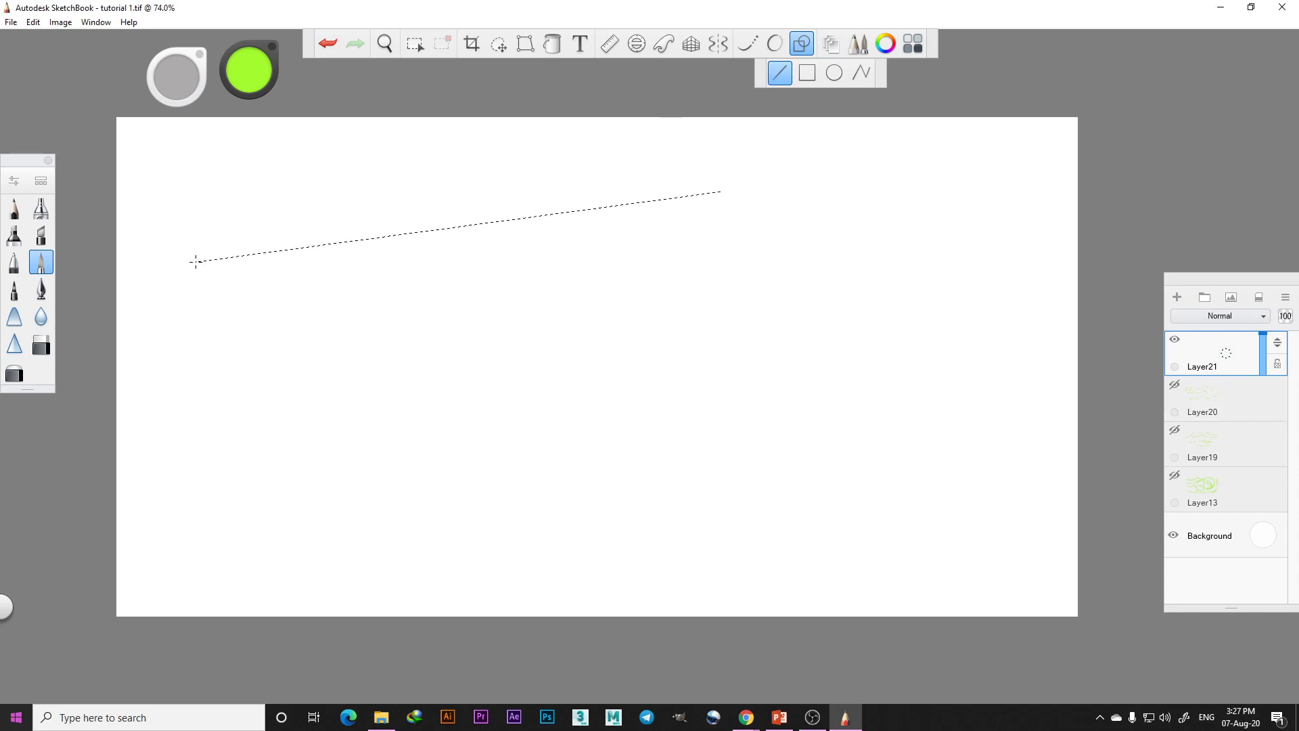
Draw three straight green lines meeting at a common point right of the canvas's upper centre
drag(196, 261, 195, 262)
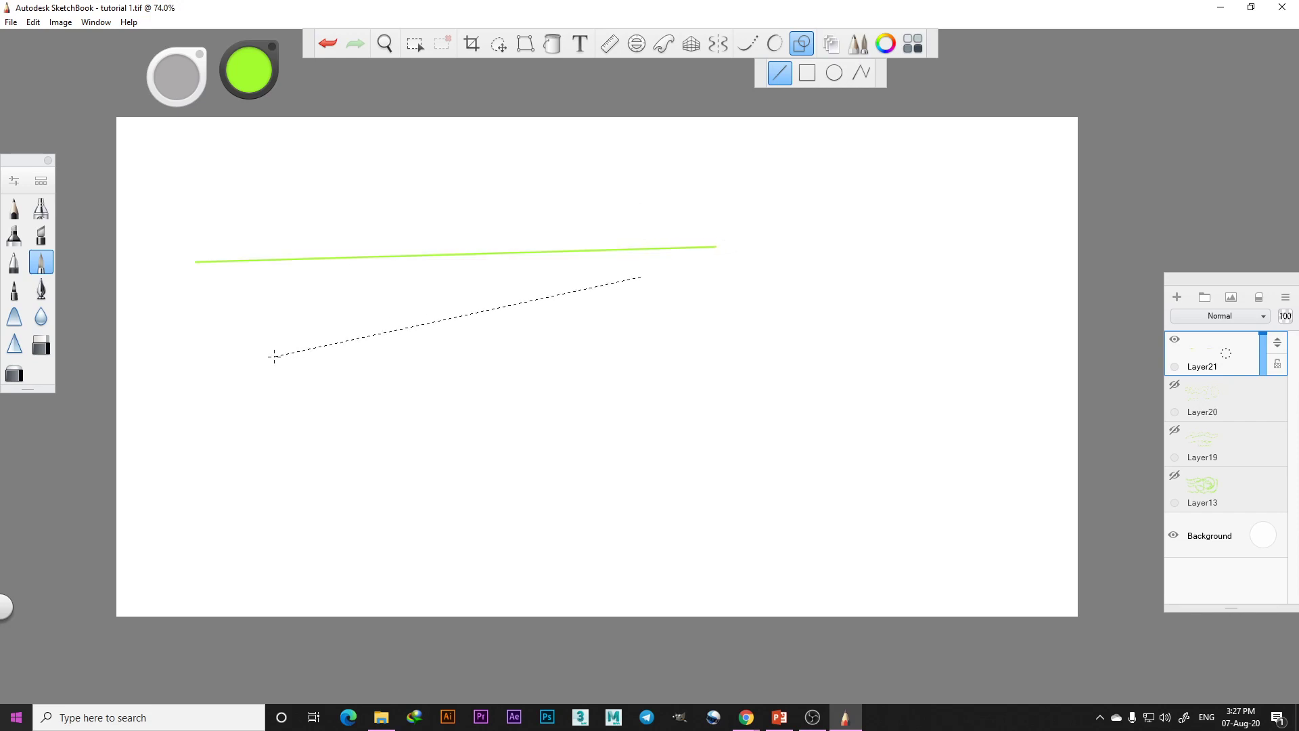
drag(709, 242, 711, 243)
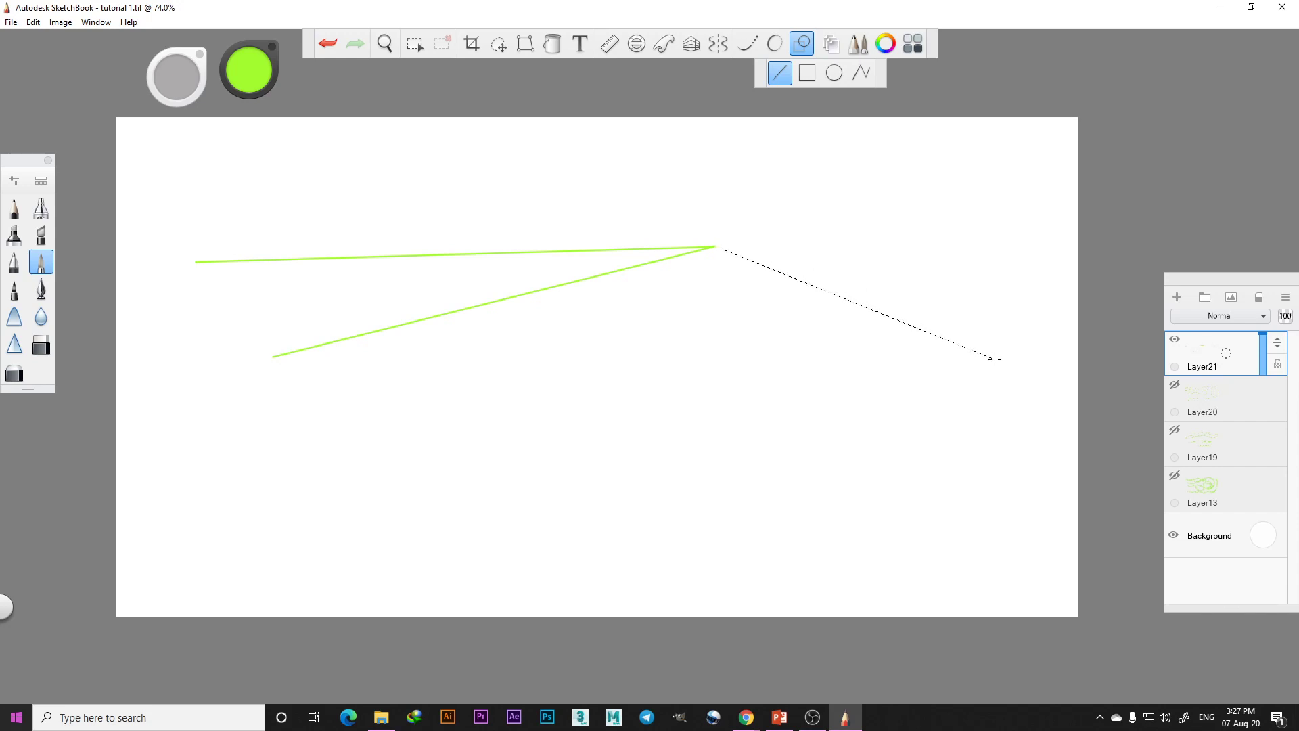
drag(994, 359, 994, 359)
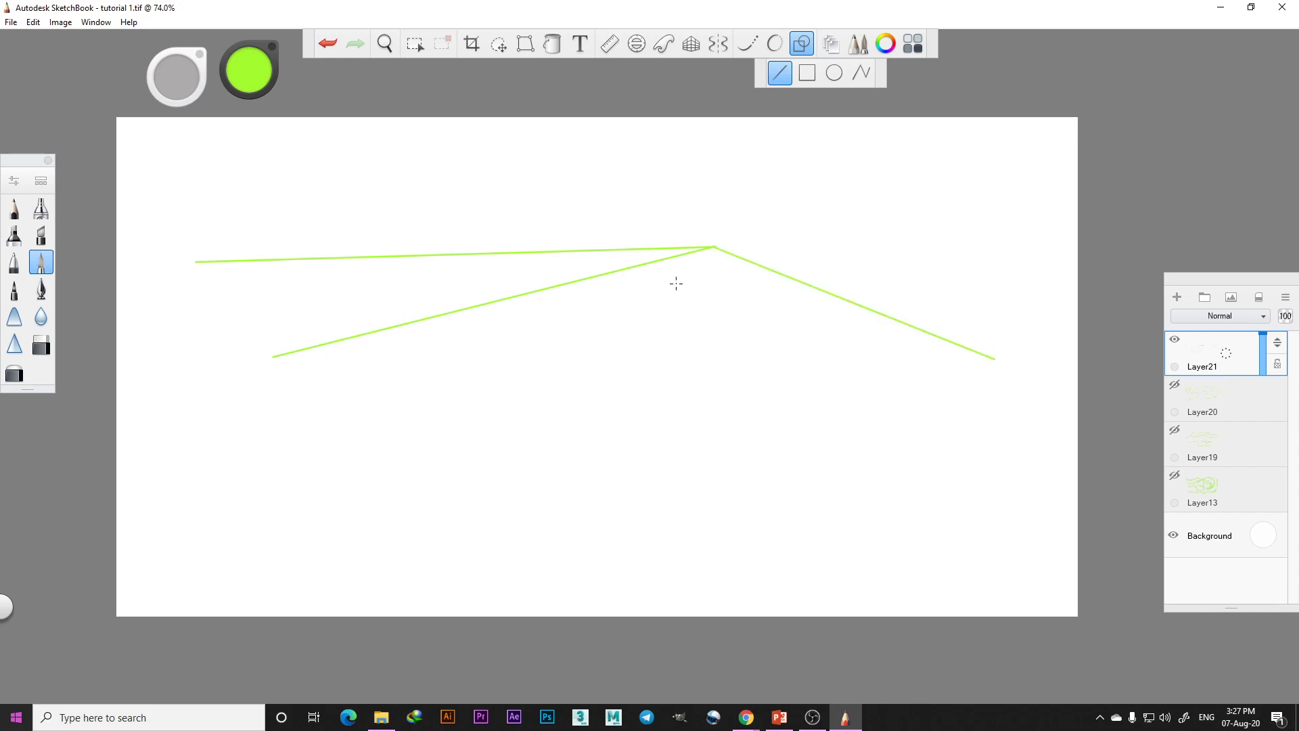
Turn off the Draw Style shapes and draw several soft, nearly horizontal freehand strokes with the pencil brush
click(802, 46)
click(15, 209)
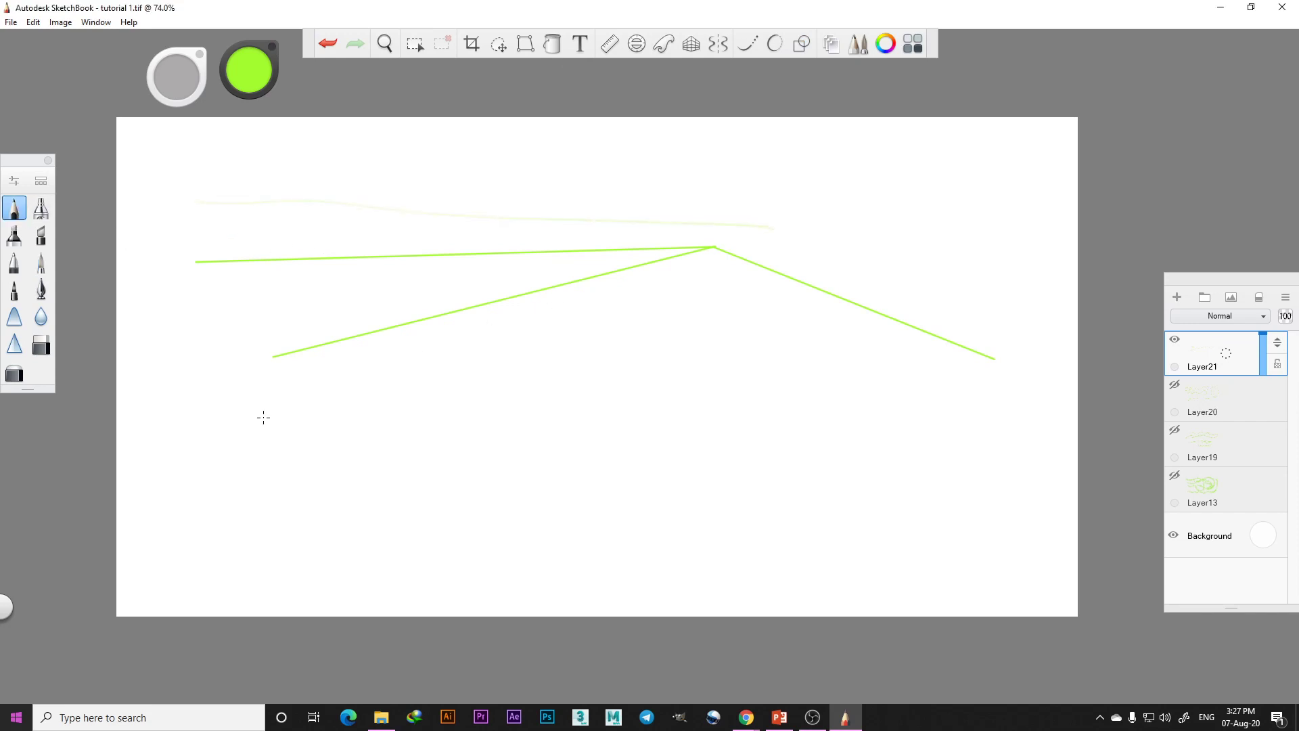
drag(256, 420, 832, 406)
drag(227, 465, 751, 458)
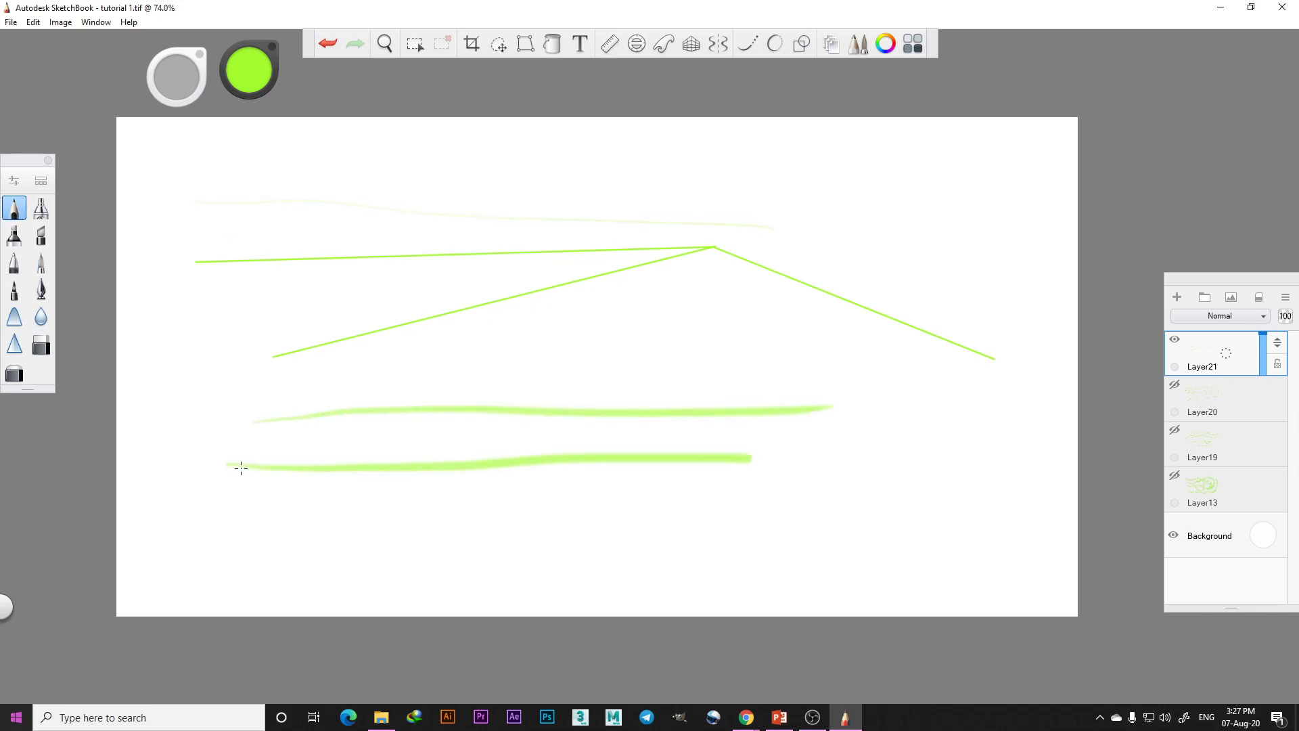
drag(499, 343, 779, 379)
Switch back to the solid-line brush and draw nine roughly horizontal freehand green strokes across the canvas
click(42, 263)
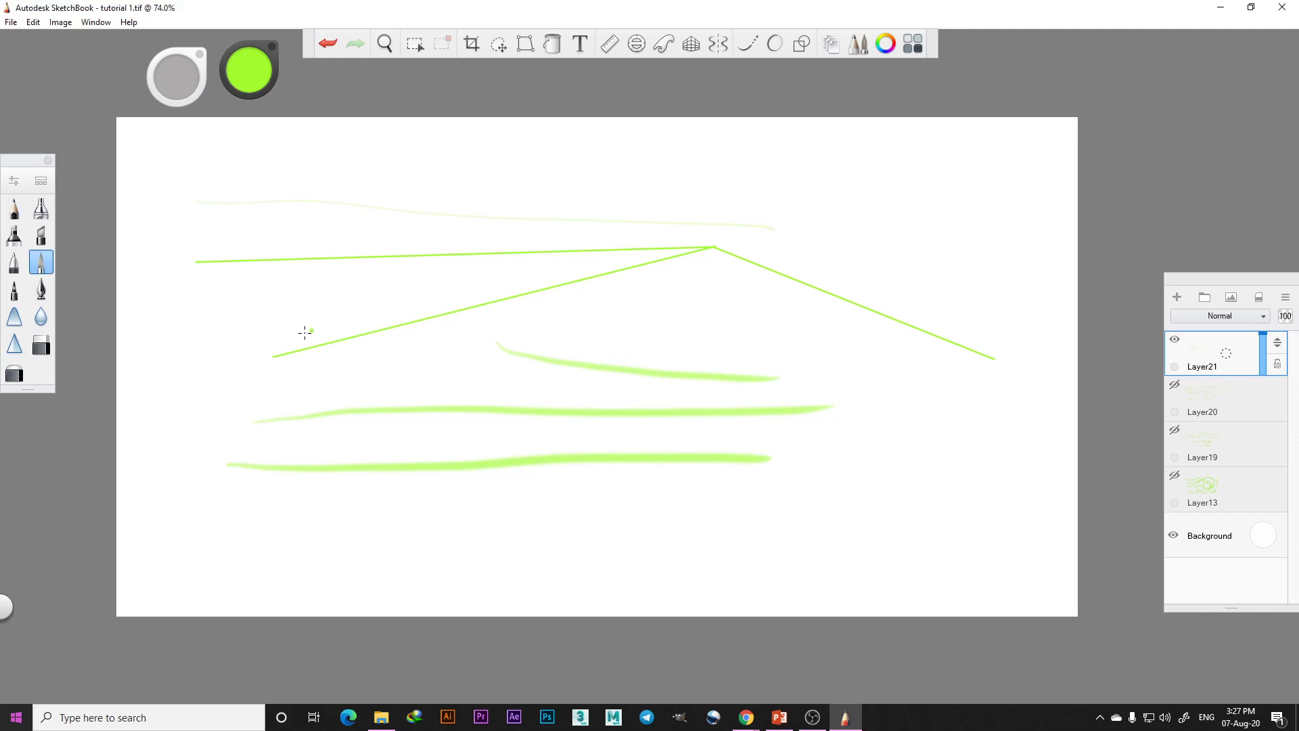
drag(222, 341, 631, 313)
drag(201, 498, 691, 531)
drag(194, 530, 643, 537)
drag(241, 459, 734, 472)
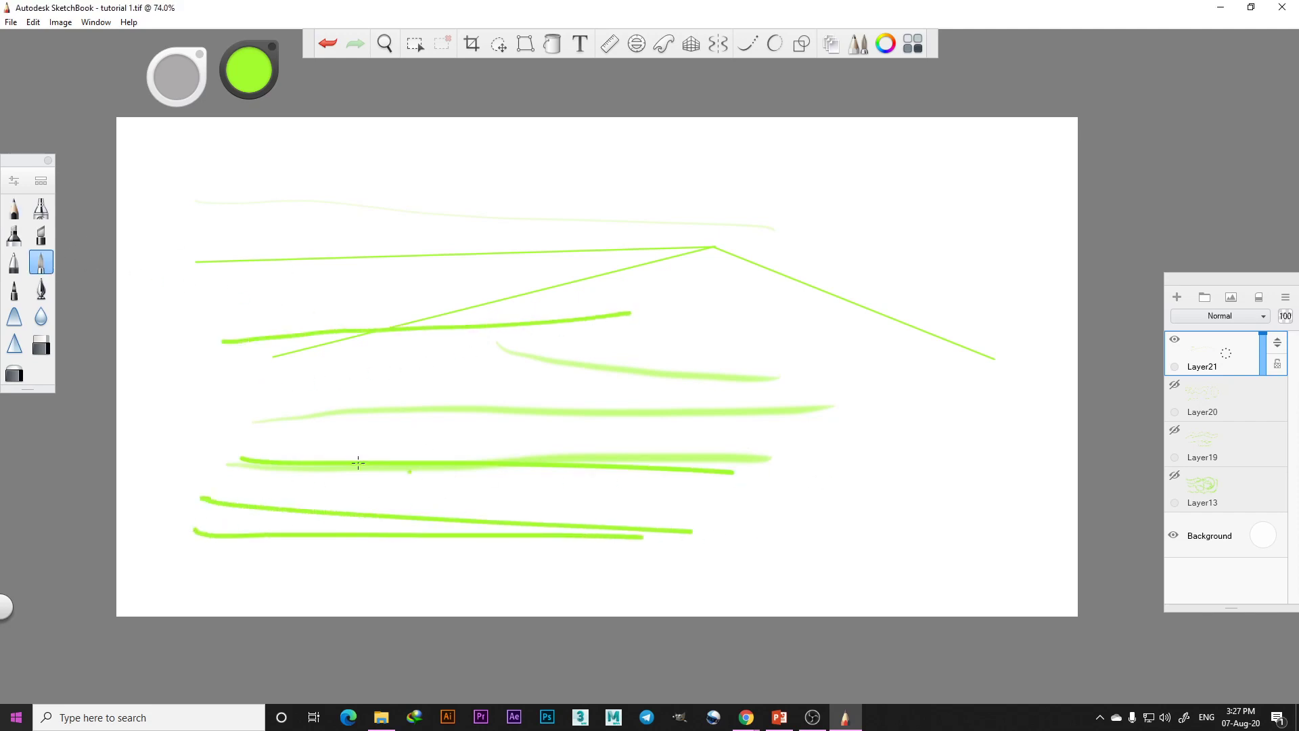
drag(212, 433, 736, 412)
drag(248, 370, 884, 391)
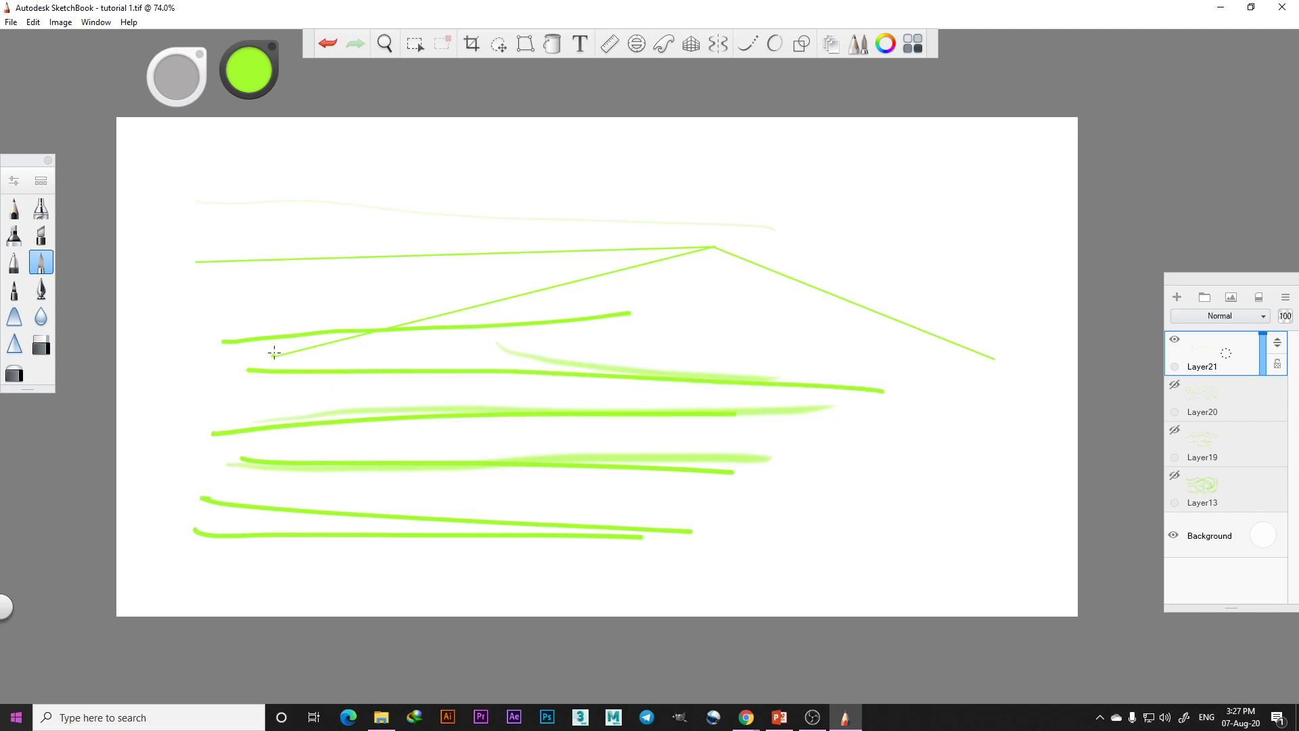
drag(274, 353, 800, 352)
drag(310, 300, 723, 313)
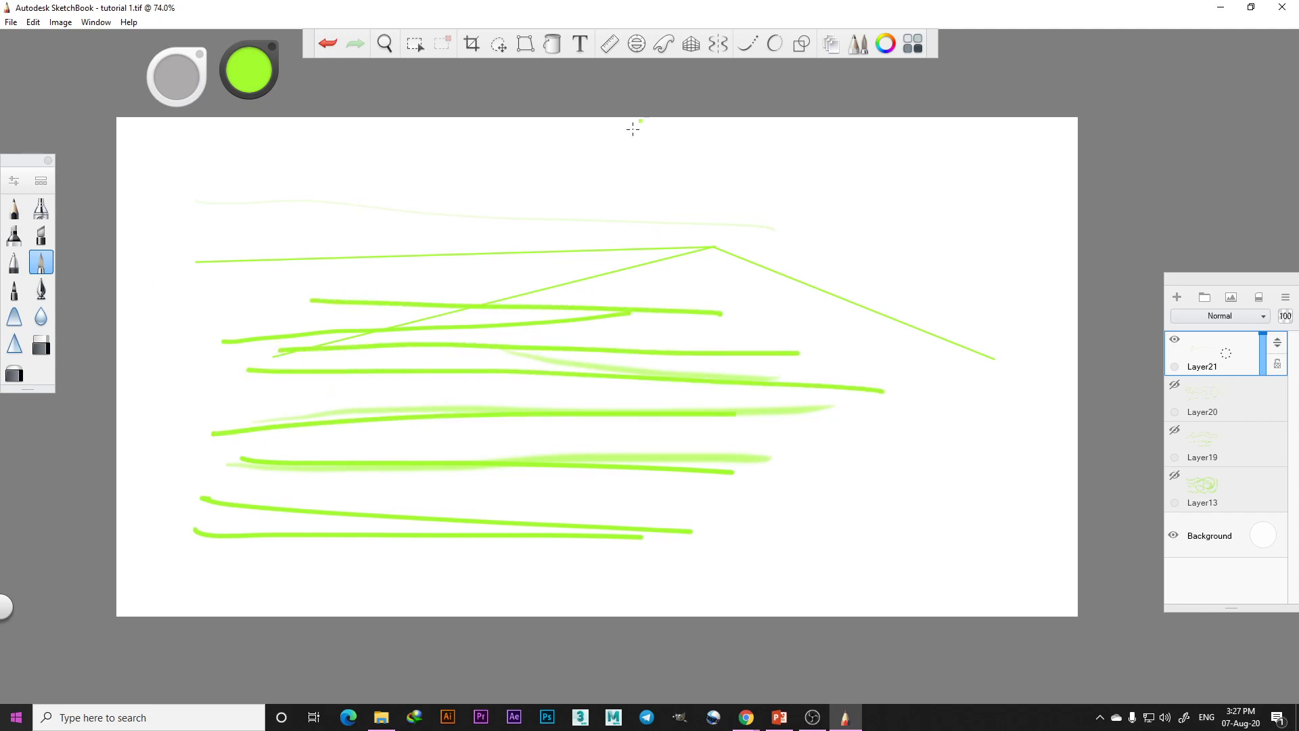
drag(403, 198, 763, 193)
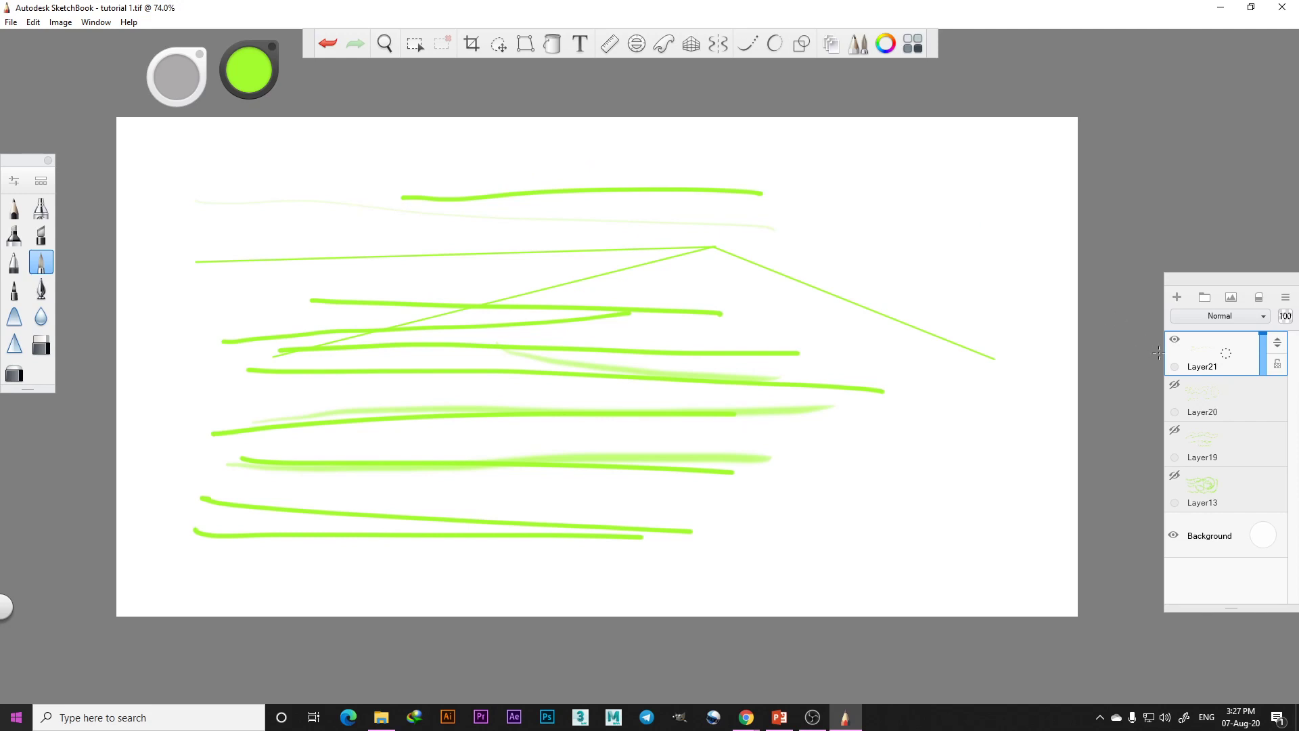
Hide Layer21, add a new layer, and reactivate the straight-line Draw Style
click(1175, 339)
click(1177, 297)
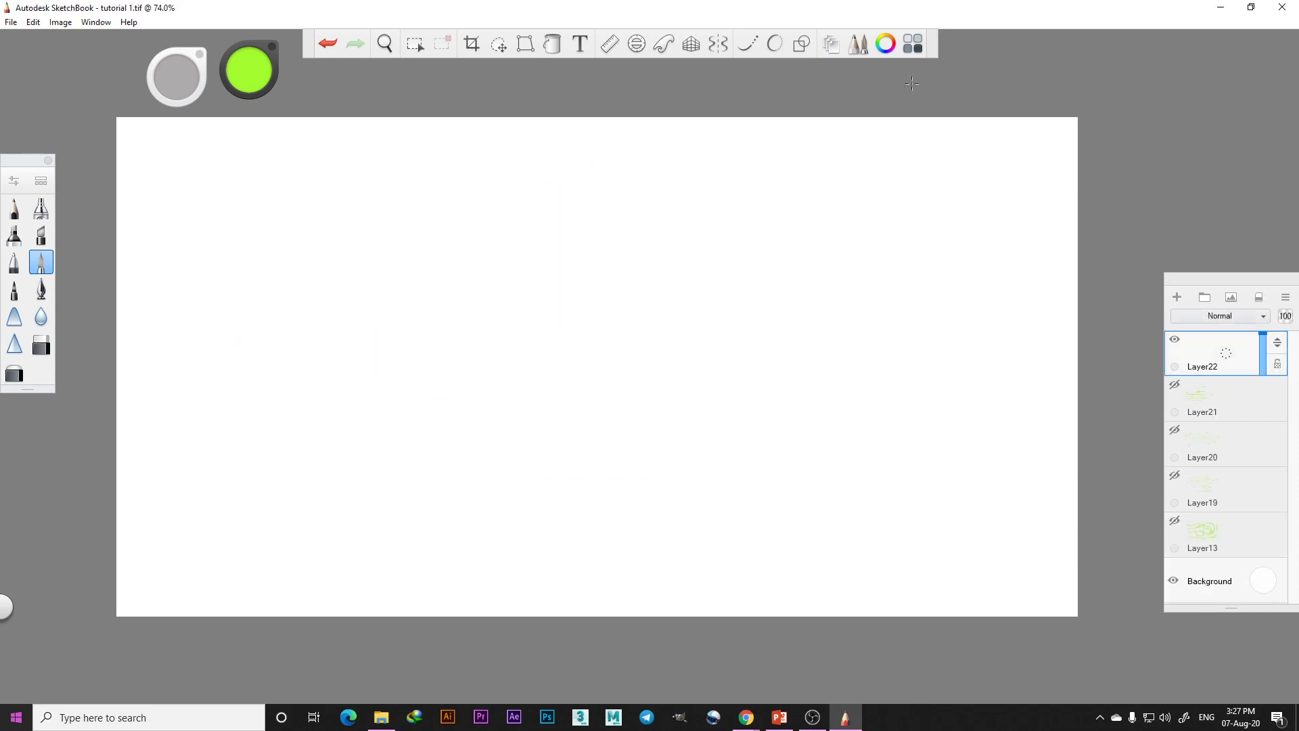
click(803, 44)
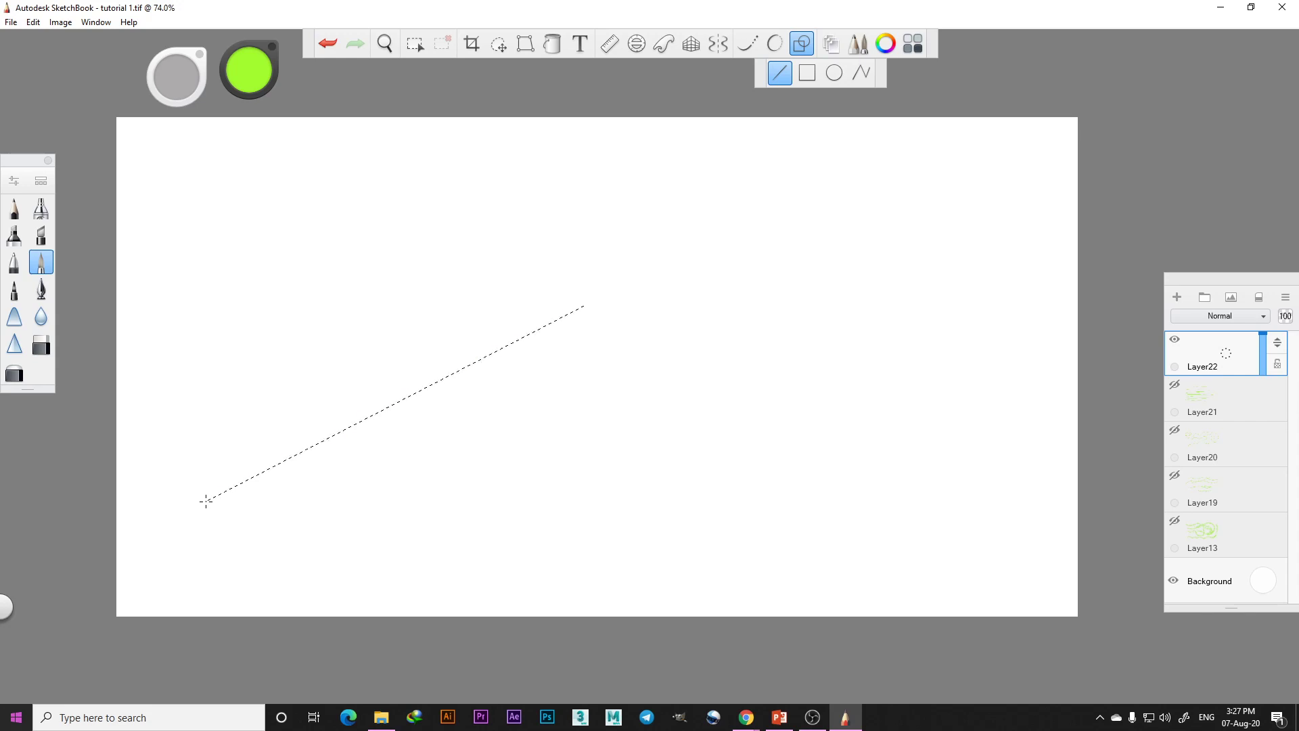
Draw a wide closed triangle from three straight lines across the canvas's lower half and fill it with solid green
drag(207, 501, 588, 300)
drag(996, 554, 995, 555)
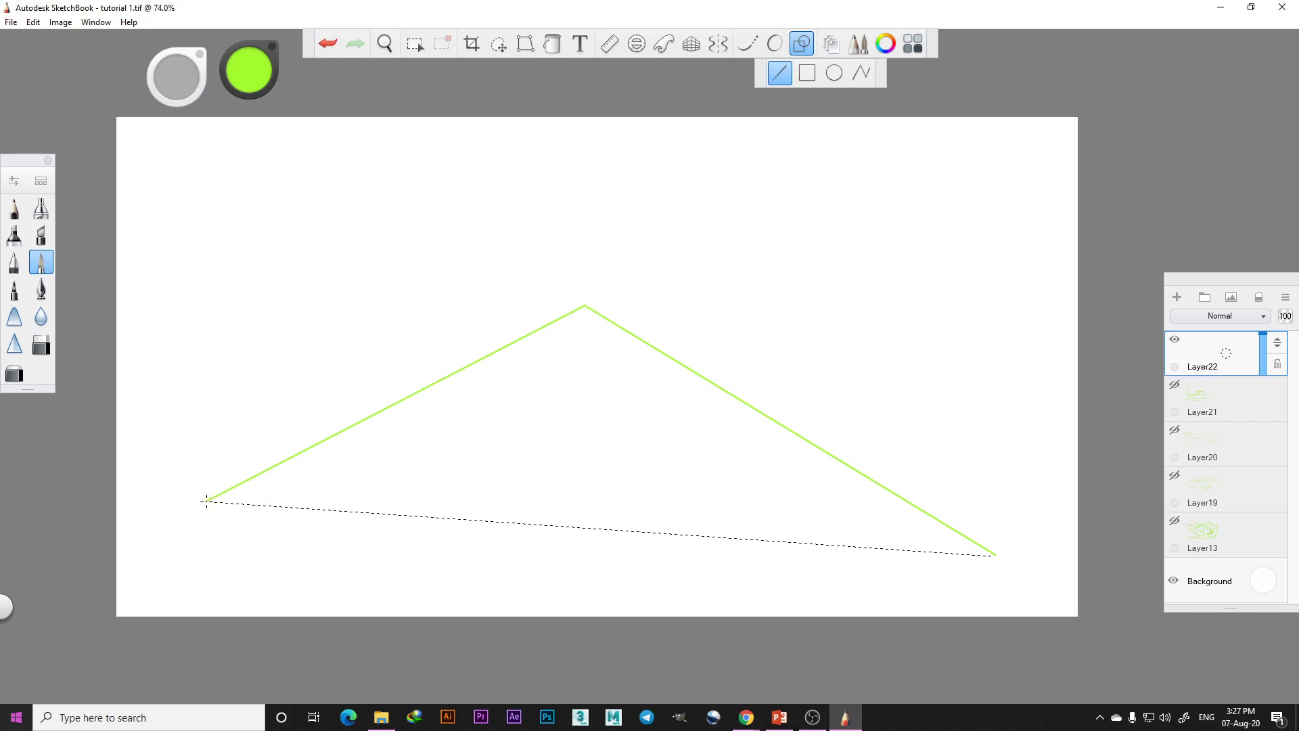
click(206, 501)
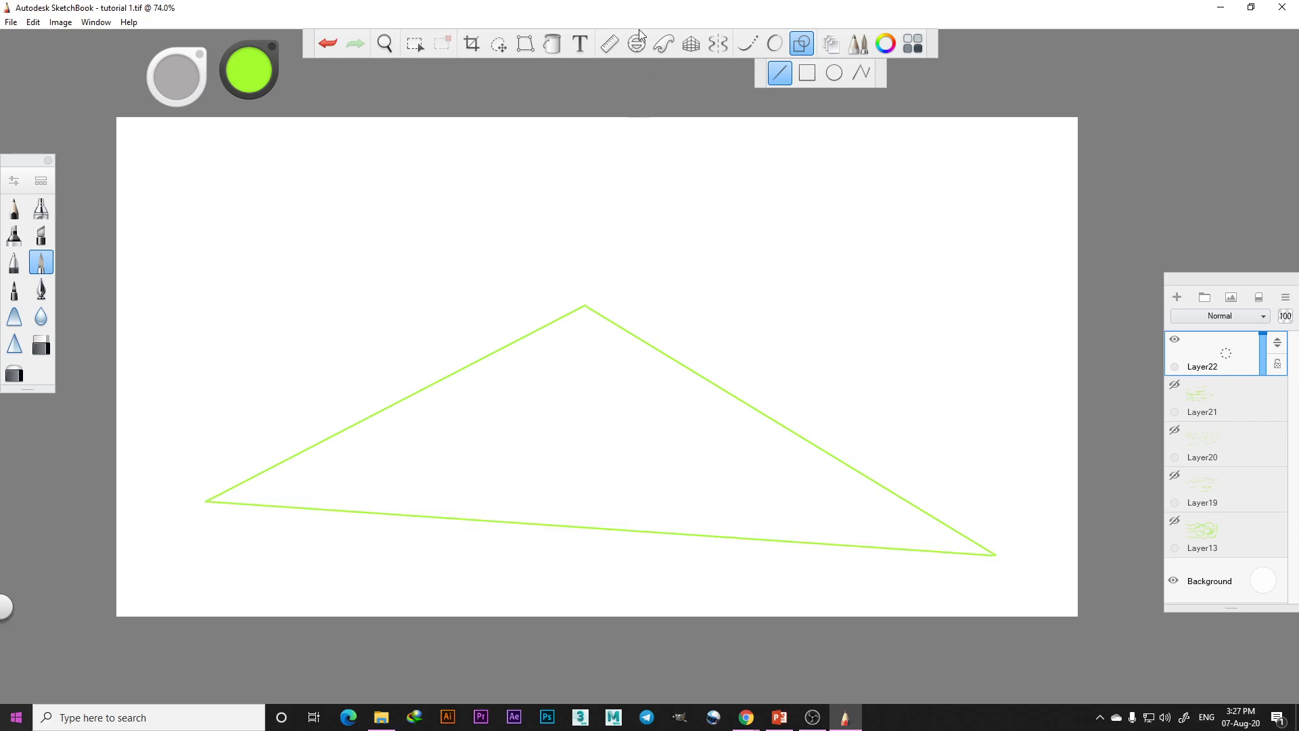
click(554, 44)
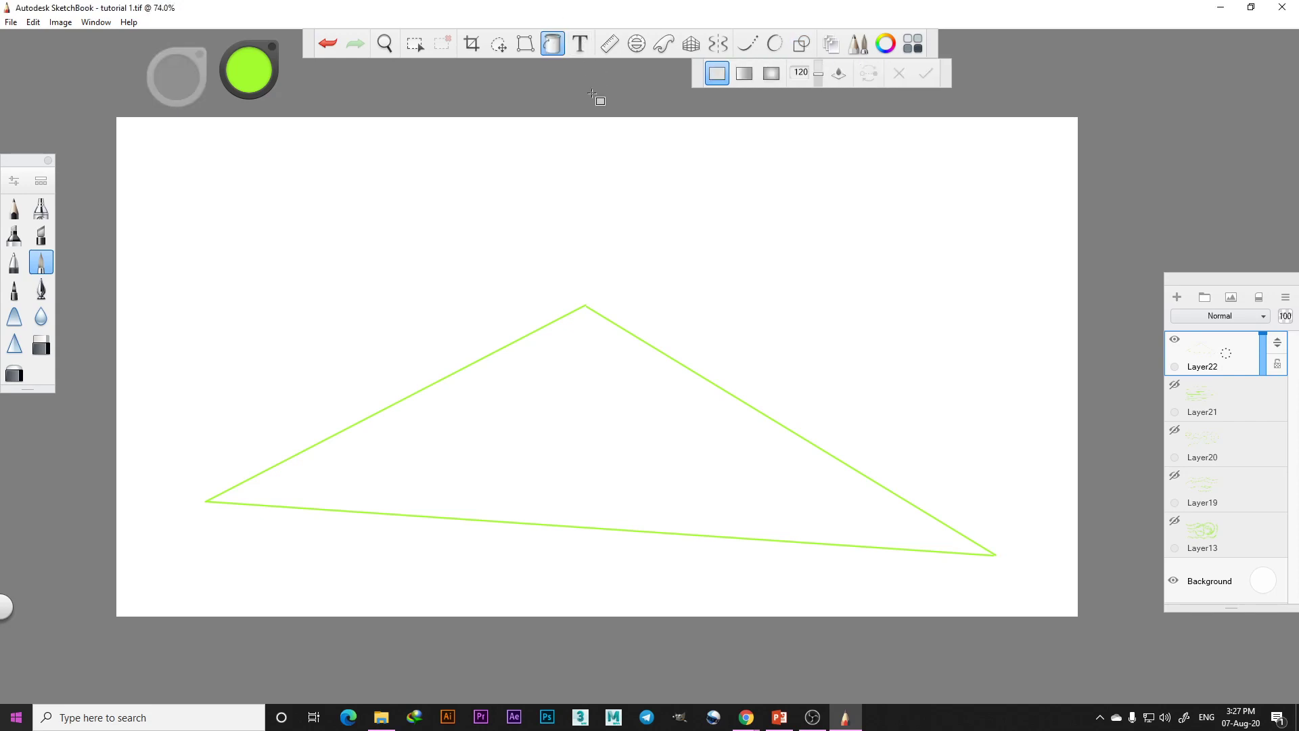
click(588, 458)
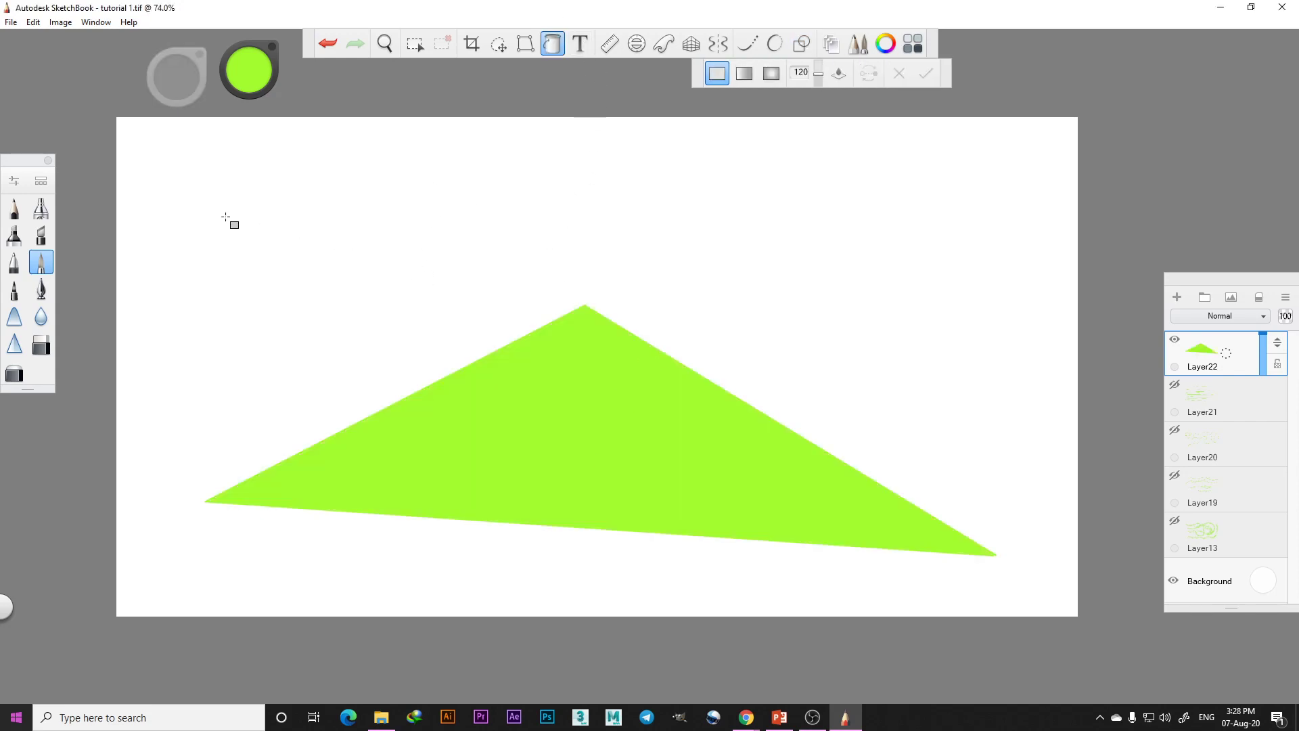
key(Escape)
Draw a rectangle above the triangle's right slope and fill it with a diagonal linear gradient from orange through red to green
click(802, 44)
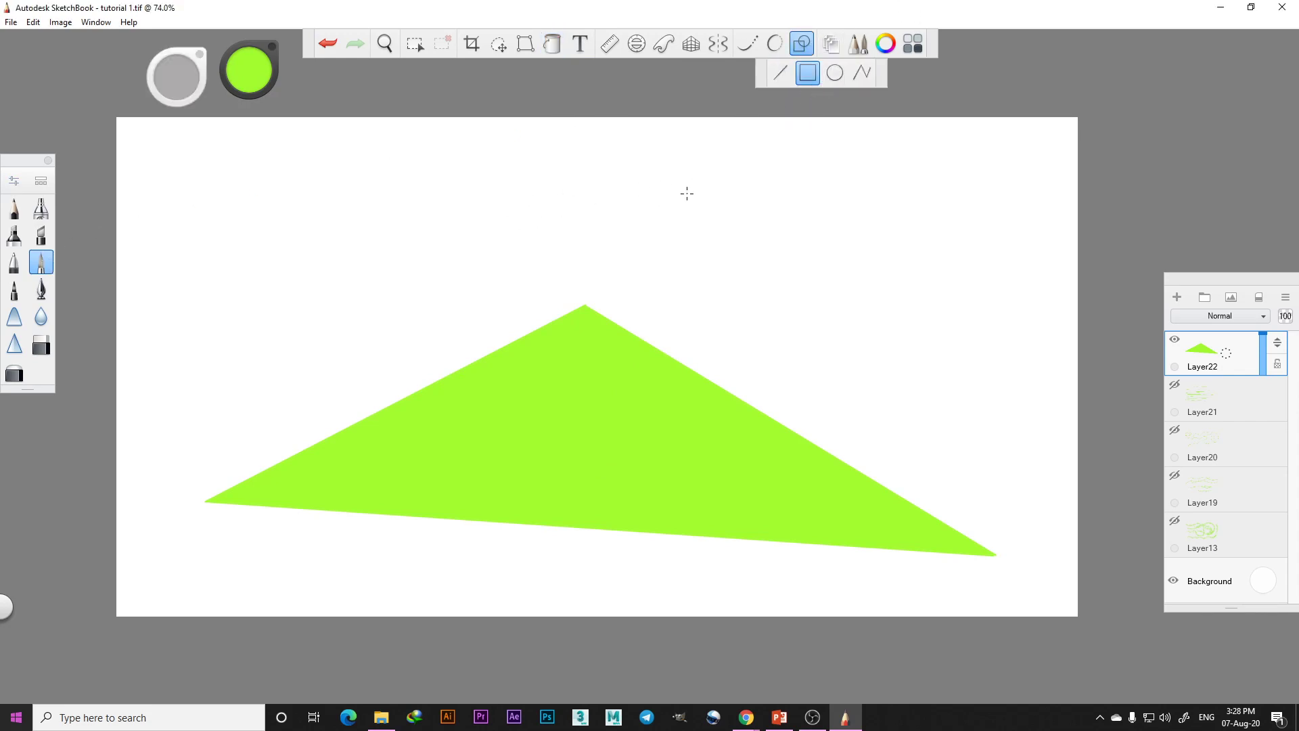
drag(810, 313, 838, 327)
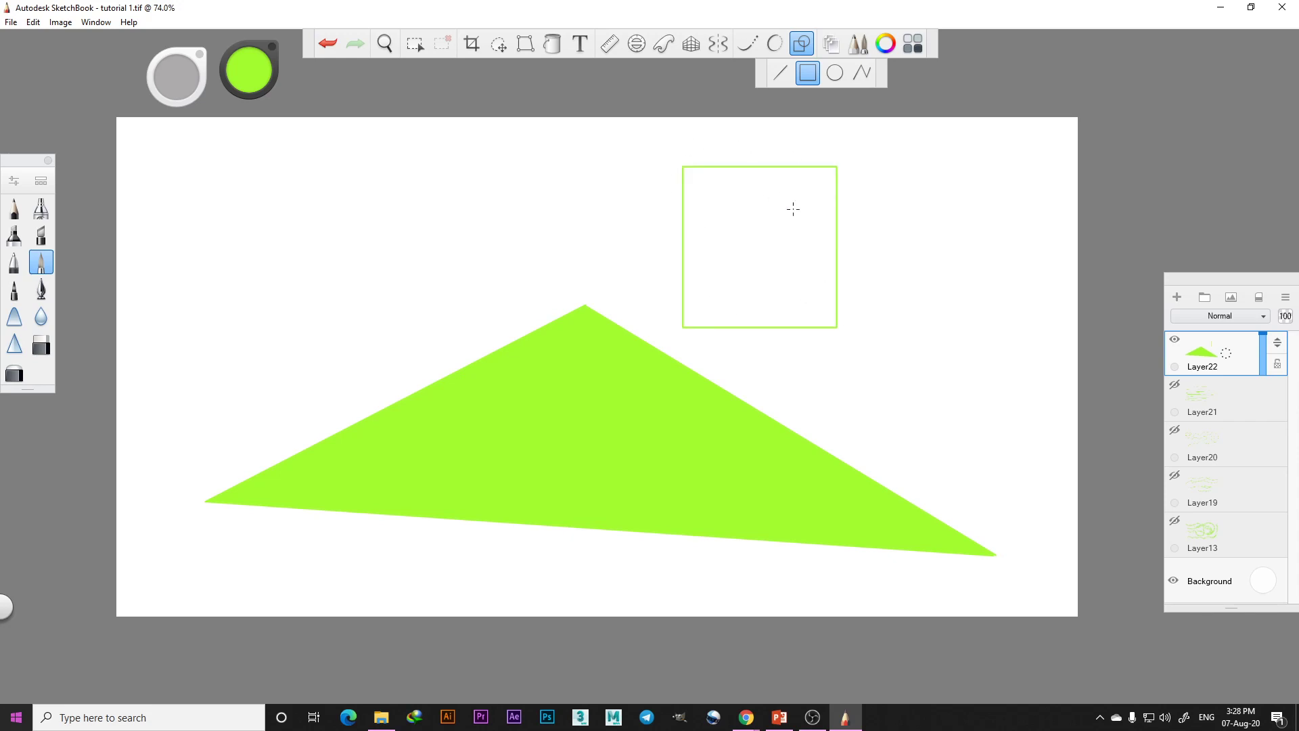
click(552, 44)
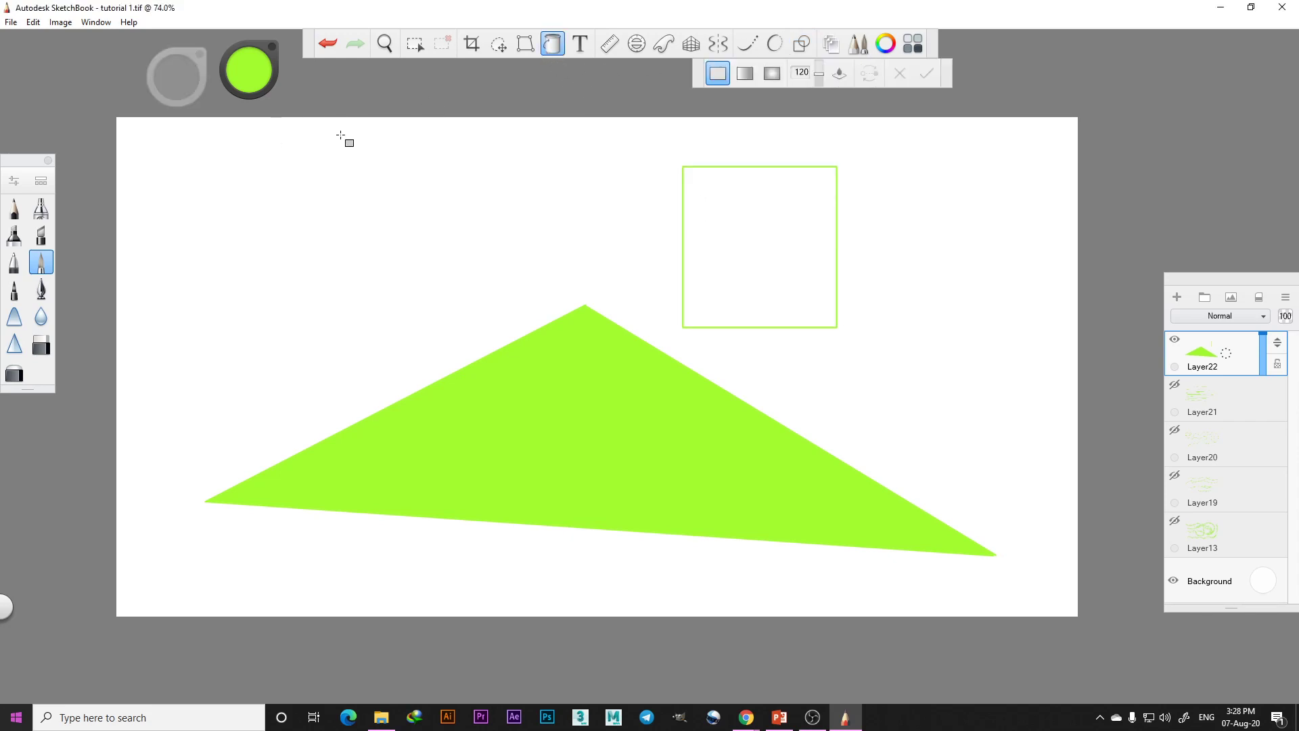
click(744, 73)
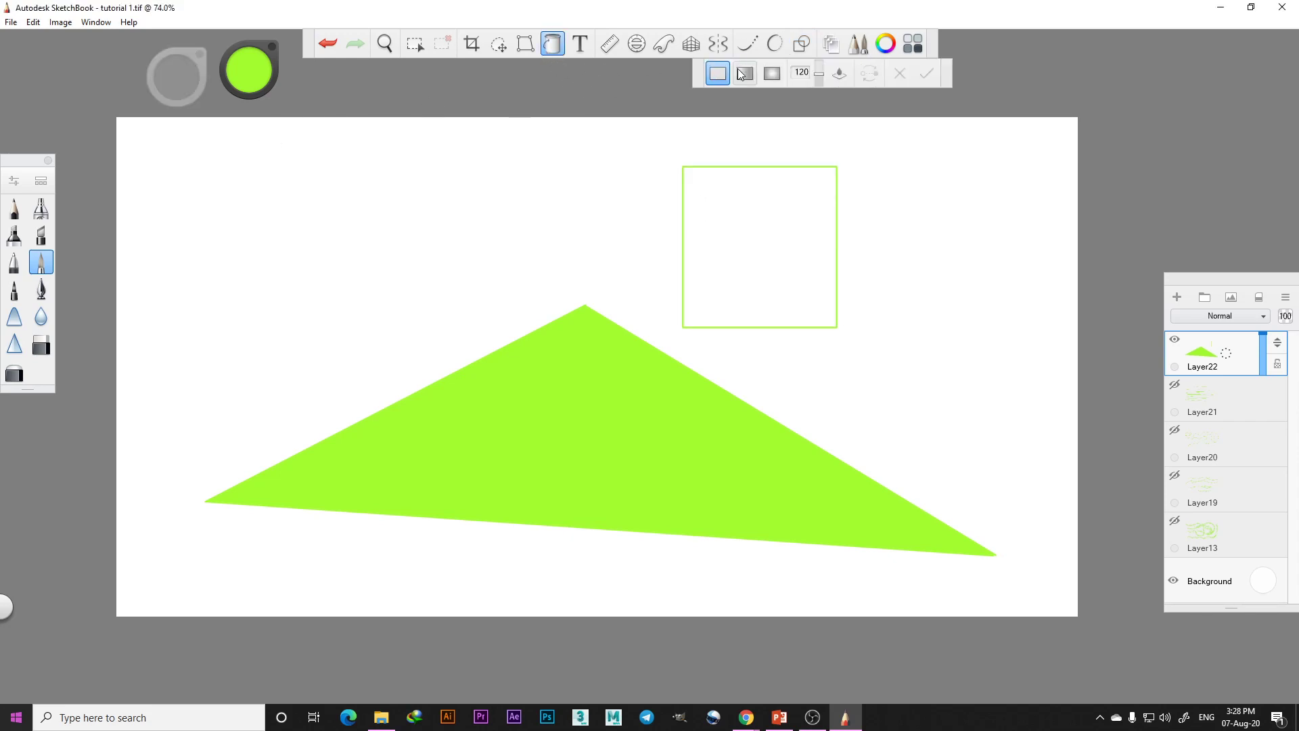
click(260, 80)
mouse_move(706, 296)
mouse_down()
mouse_move(816, 222)
mouse_move(818, 198)
mouse_move(695, 316)
mouse_up()
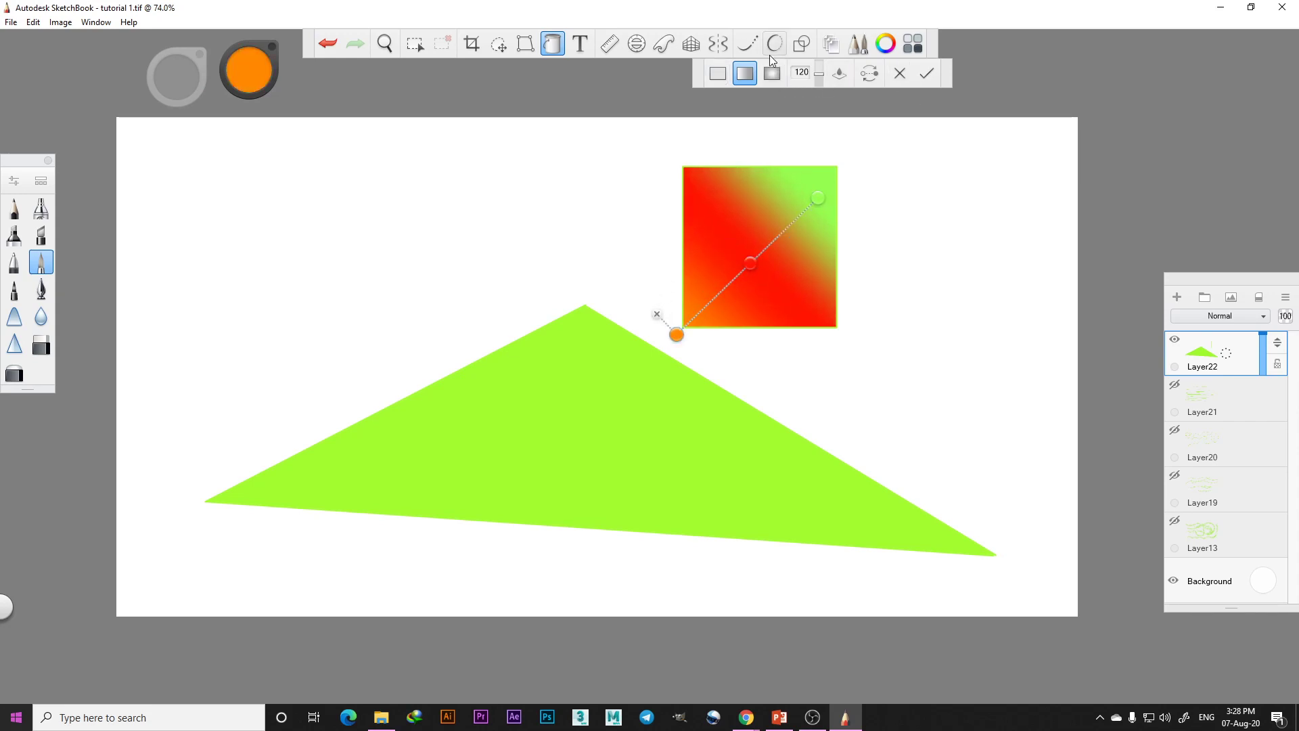
Draw a wide ellipse in the canvas's upper-left area and a circle below it overlapping the triangle's left slope
click(801, 43)
click(839, 78)
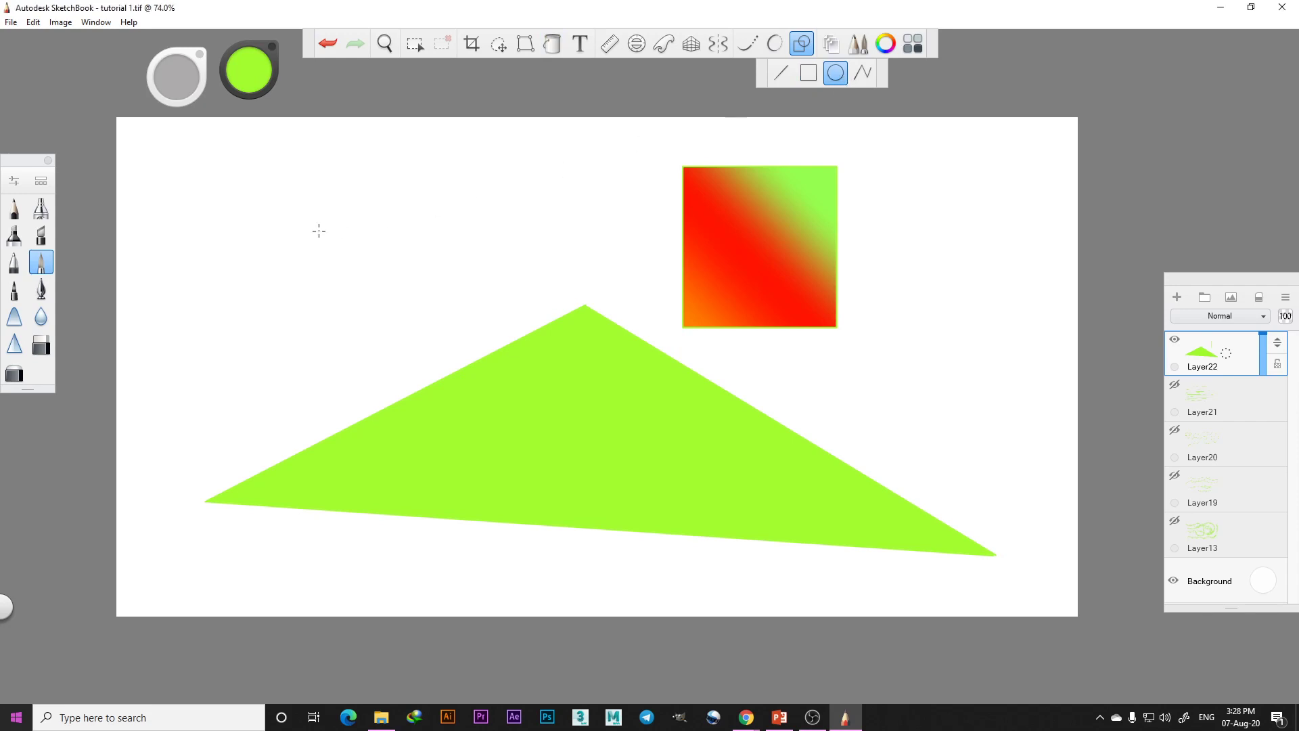
drag(245, 195, 350, 239)
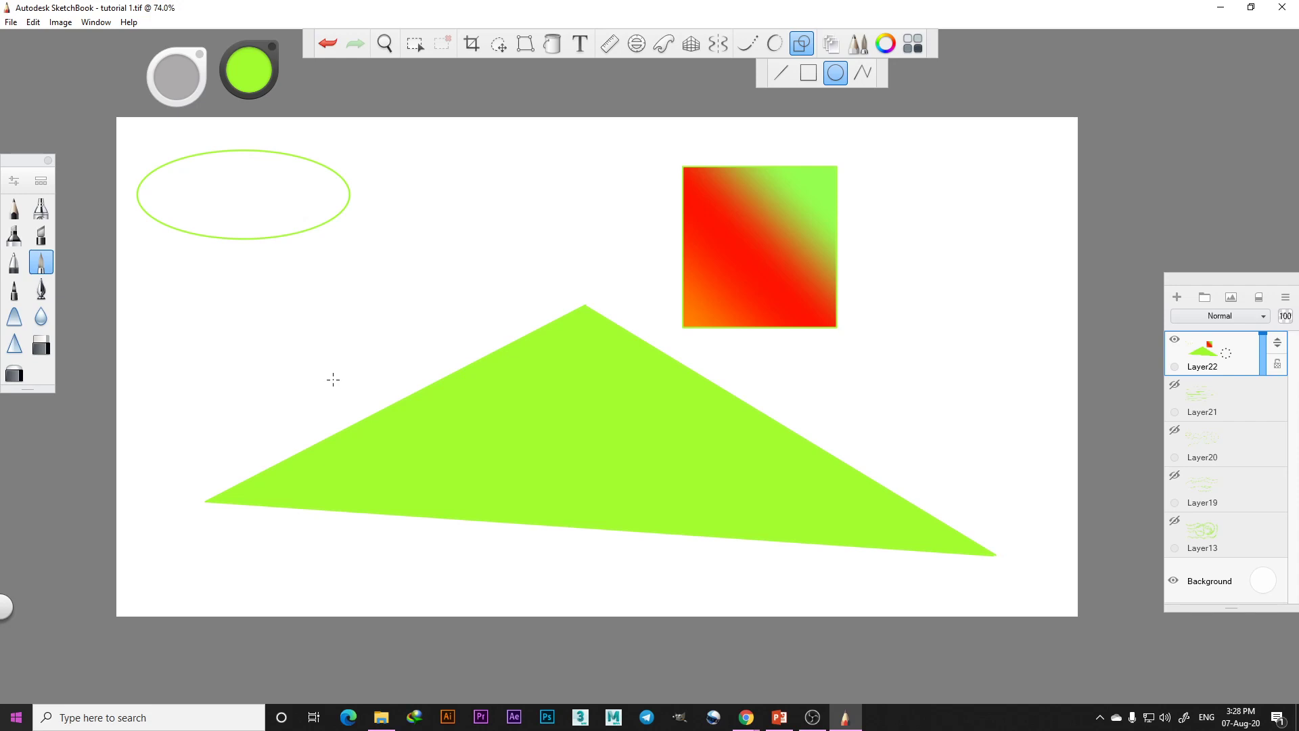
drag(330, 383, 418, 292)
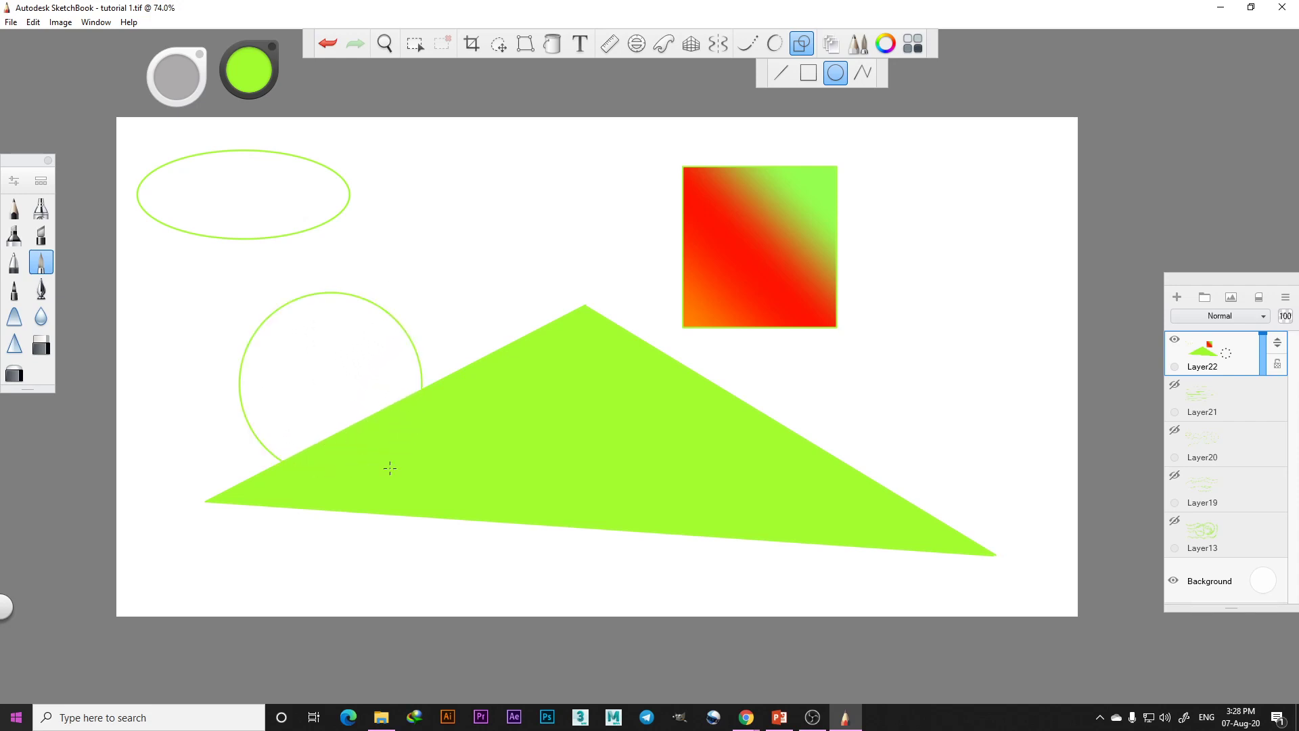
Fill the circle with a horizontal orange-red-green linear gradient and shift its red stop toward the orange end
key(f)
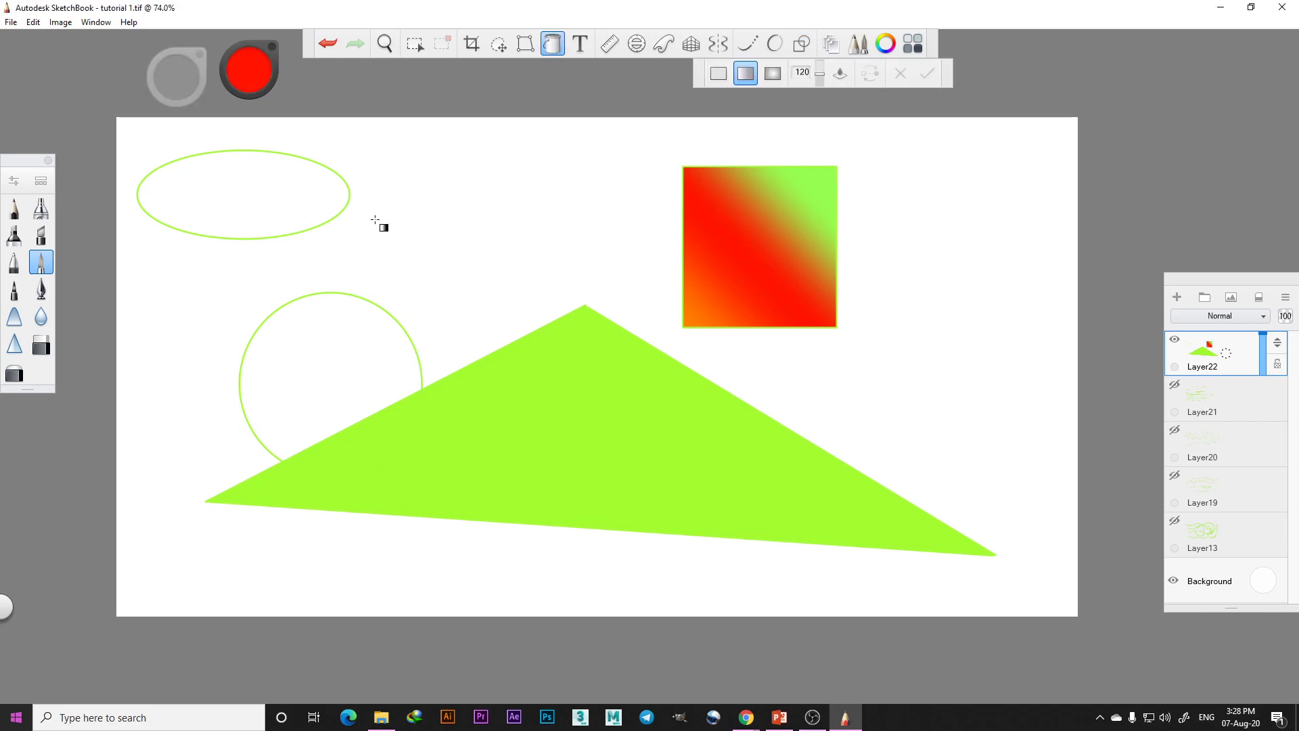
click(308, 387)
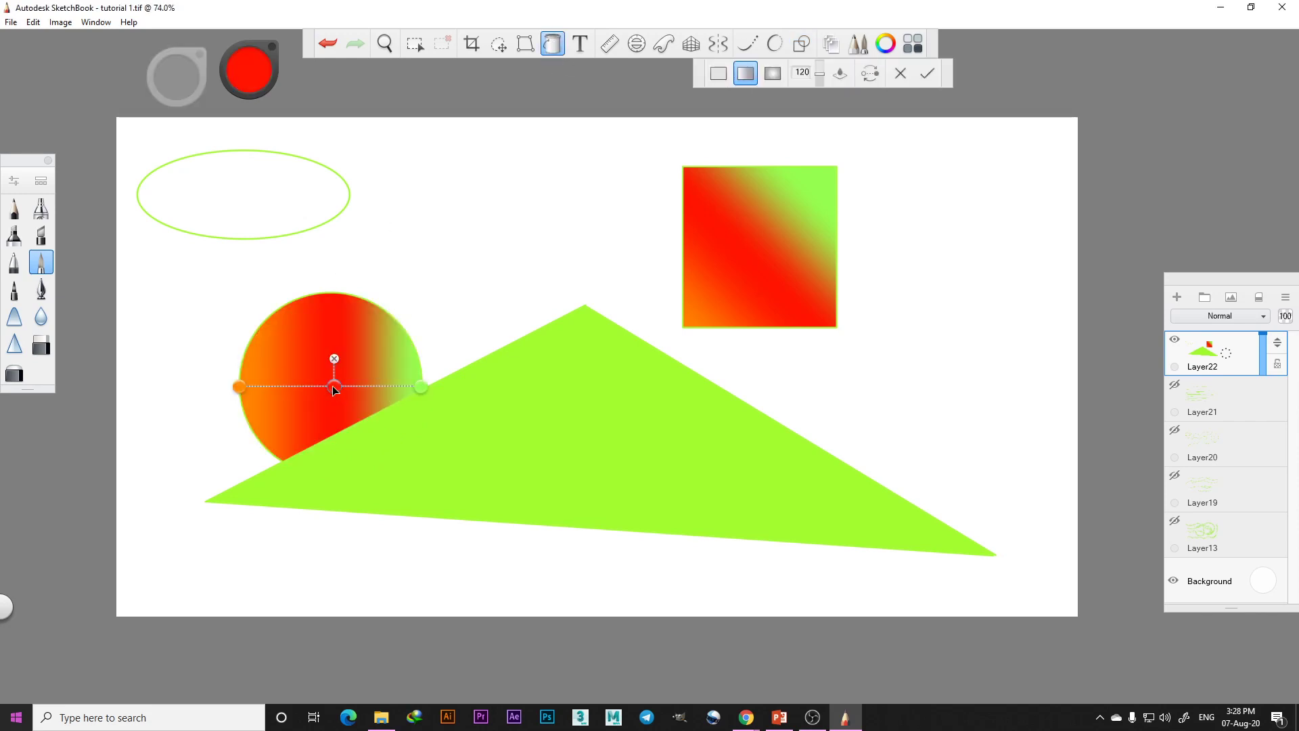
mouse_move(281, 386)
mouse_down()
mouse_move(389, 387)
mouse_move(283, 386)
mouse_up()
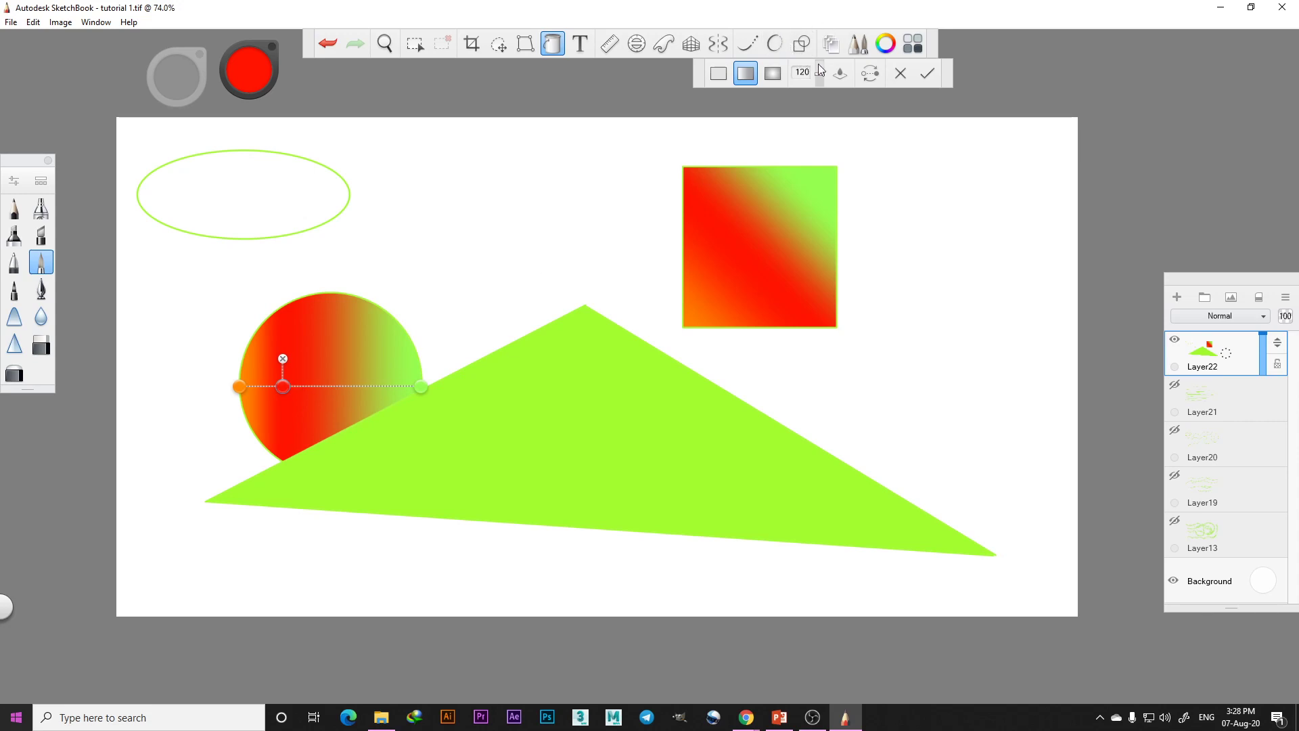
Draw an open zigzag polyline running from above the circle to just left of the gradient square
click(802, 44)
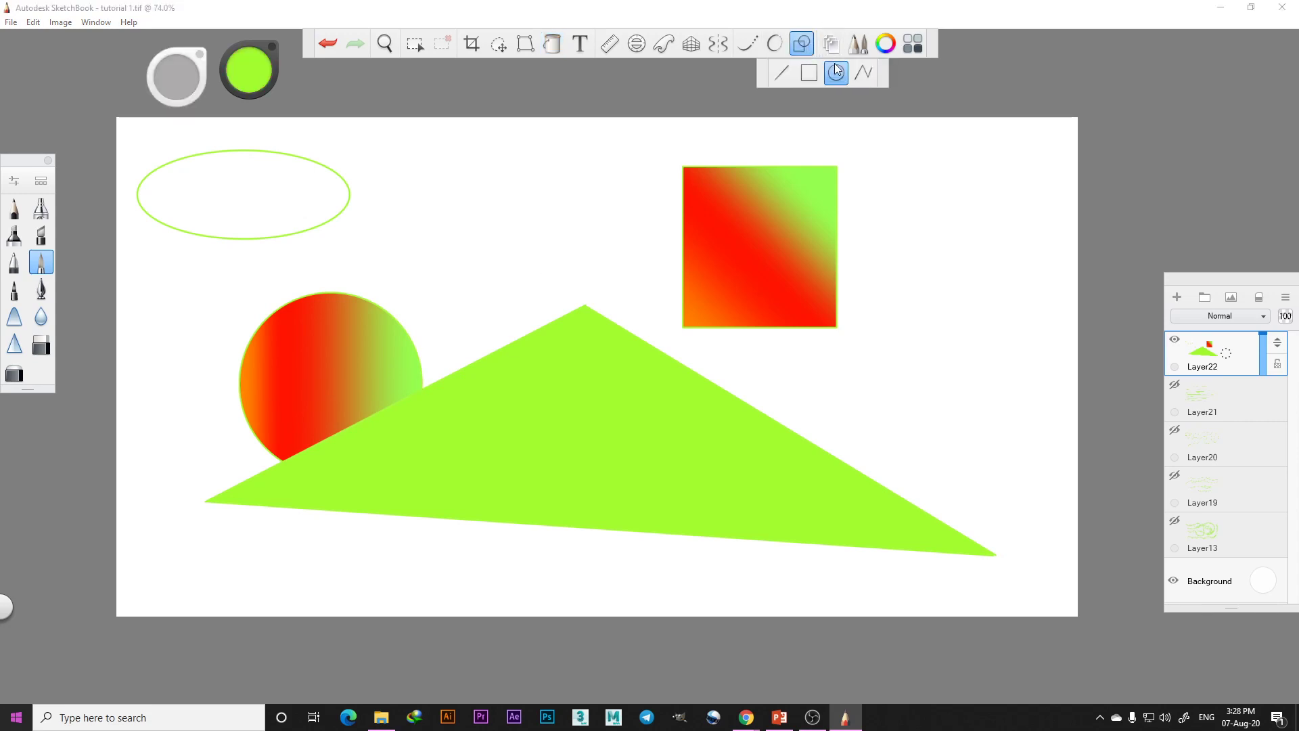
click(865, 74)
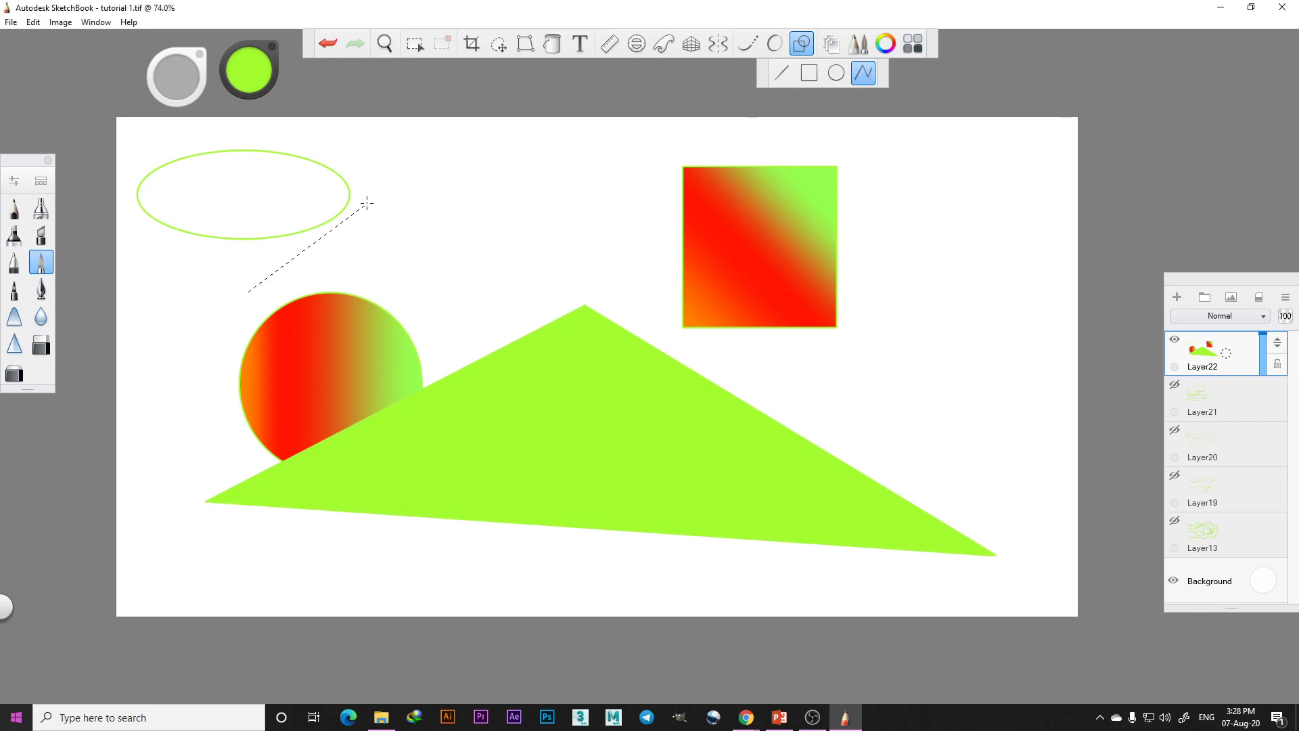
click(298, 258)
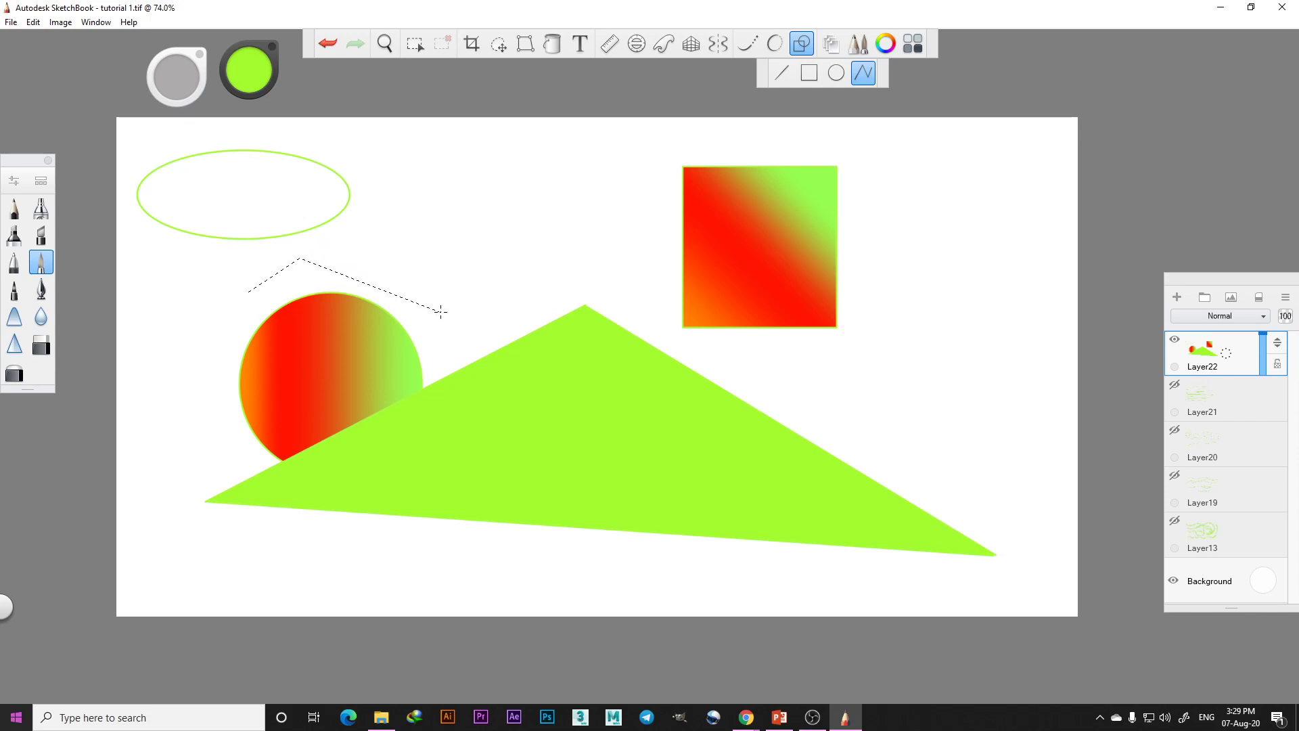
click(389, 155)
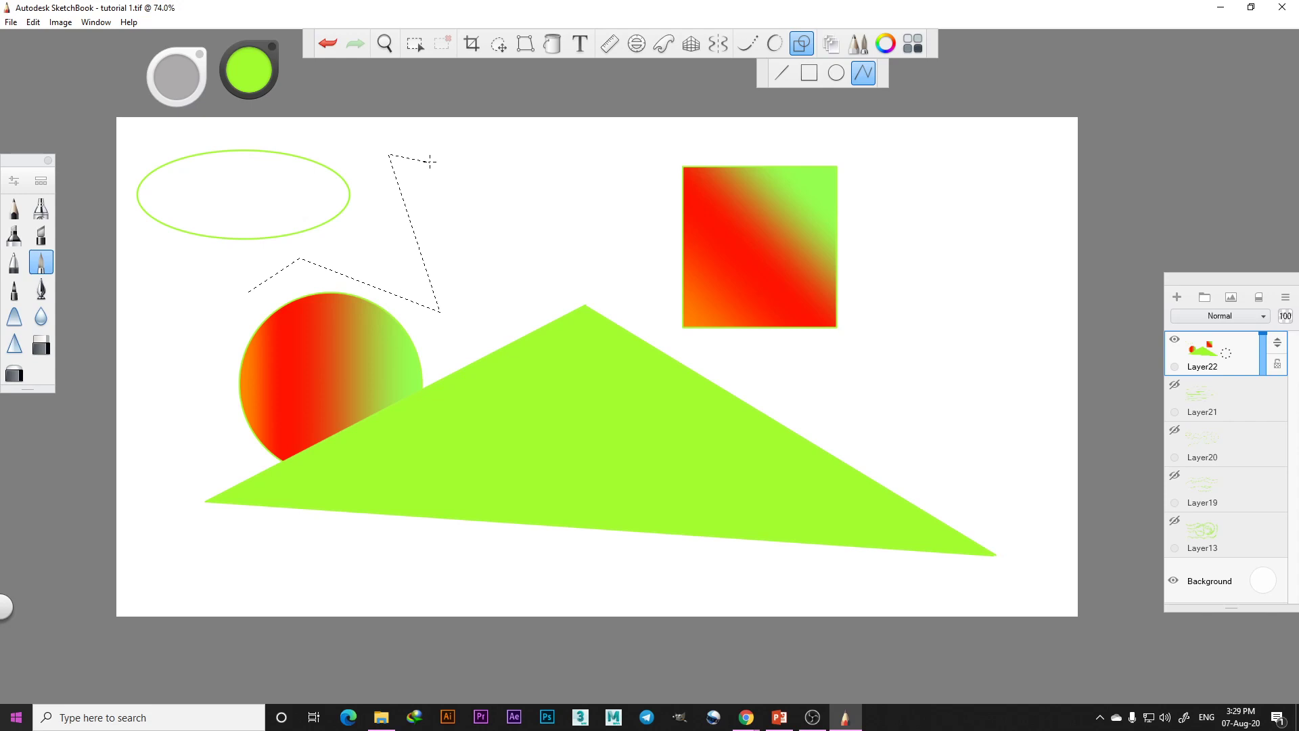
click(497, 247)
click(548, 175)
click(638, 255)
double_click(564, 242)
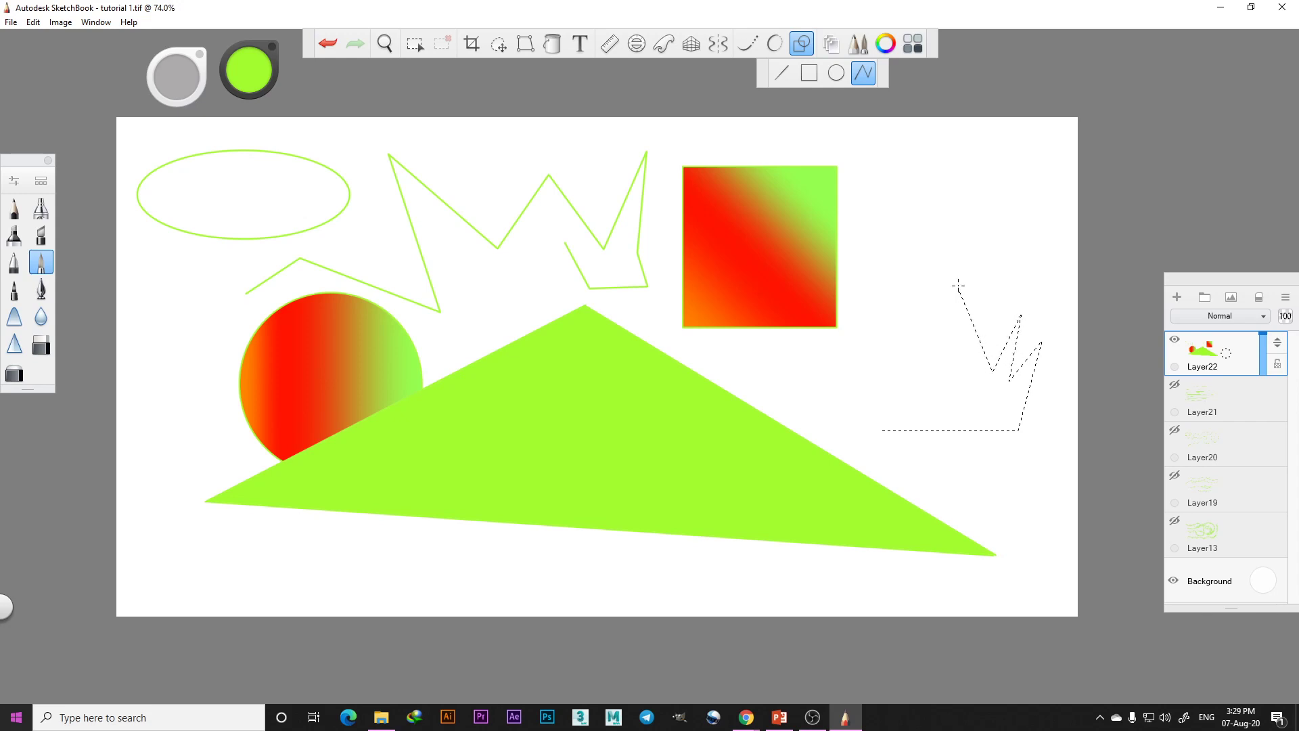
Draw a closed five-pointed crown shape with the polyline Draw Style above the triangle's right corner
click(950, 366)
click(892, 349)
double_click(922, 429)
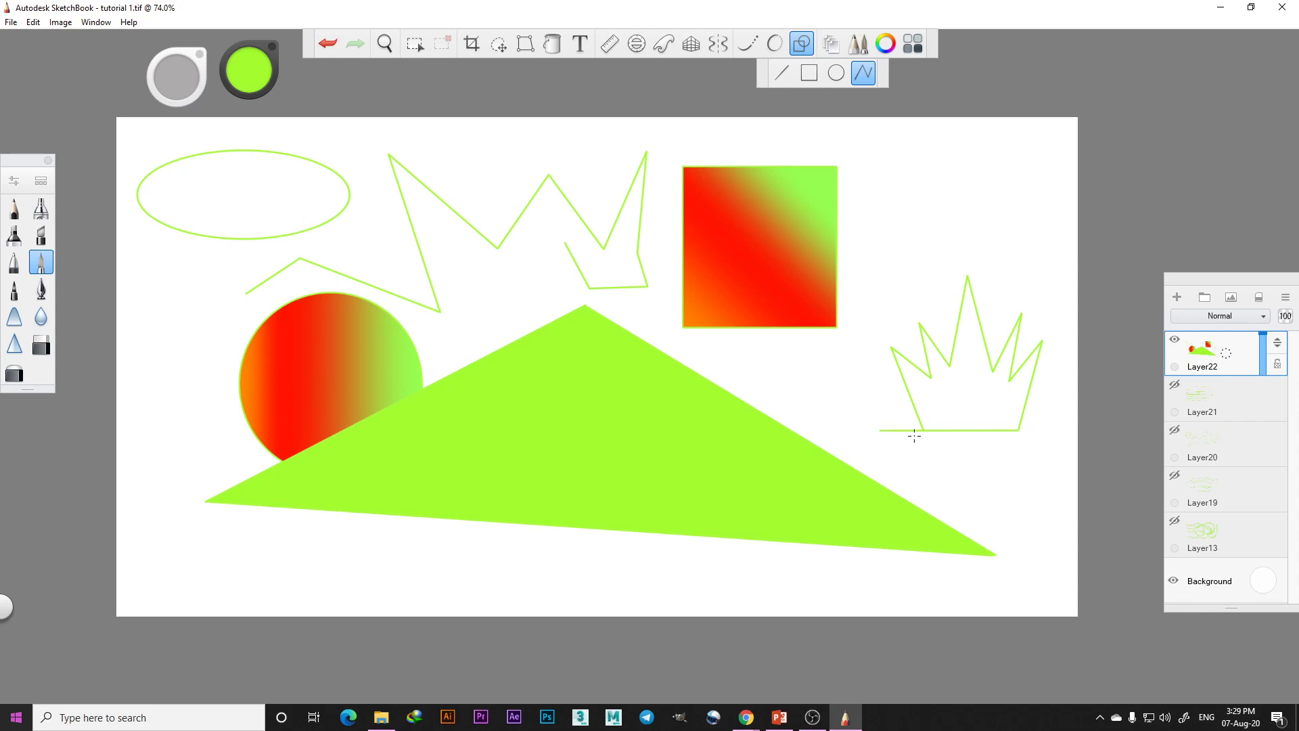
Turn off the Draw Style shapes and erase the stray line end extending left of the crown's base
key(e)
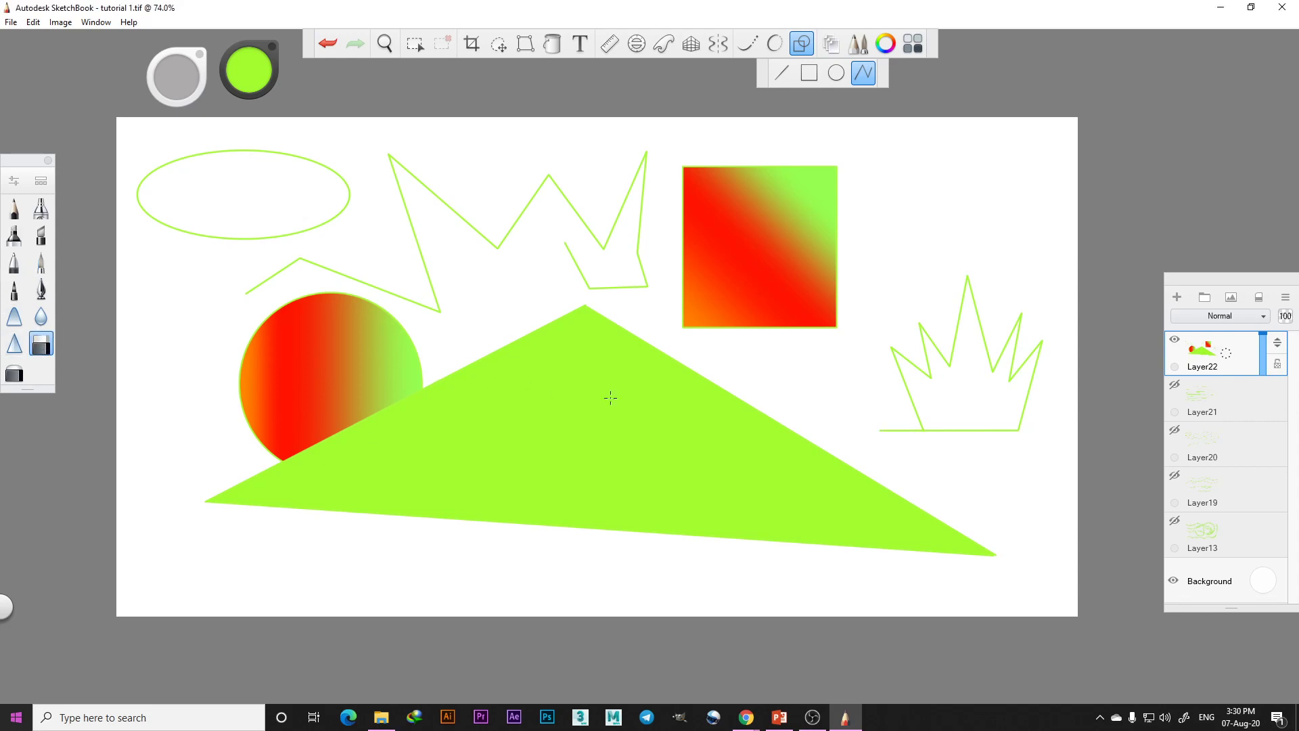
click(882, 431)
click(802, 44)
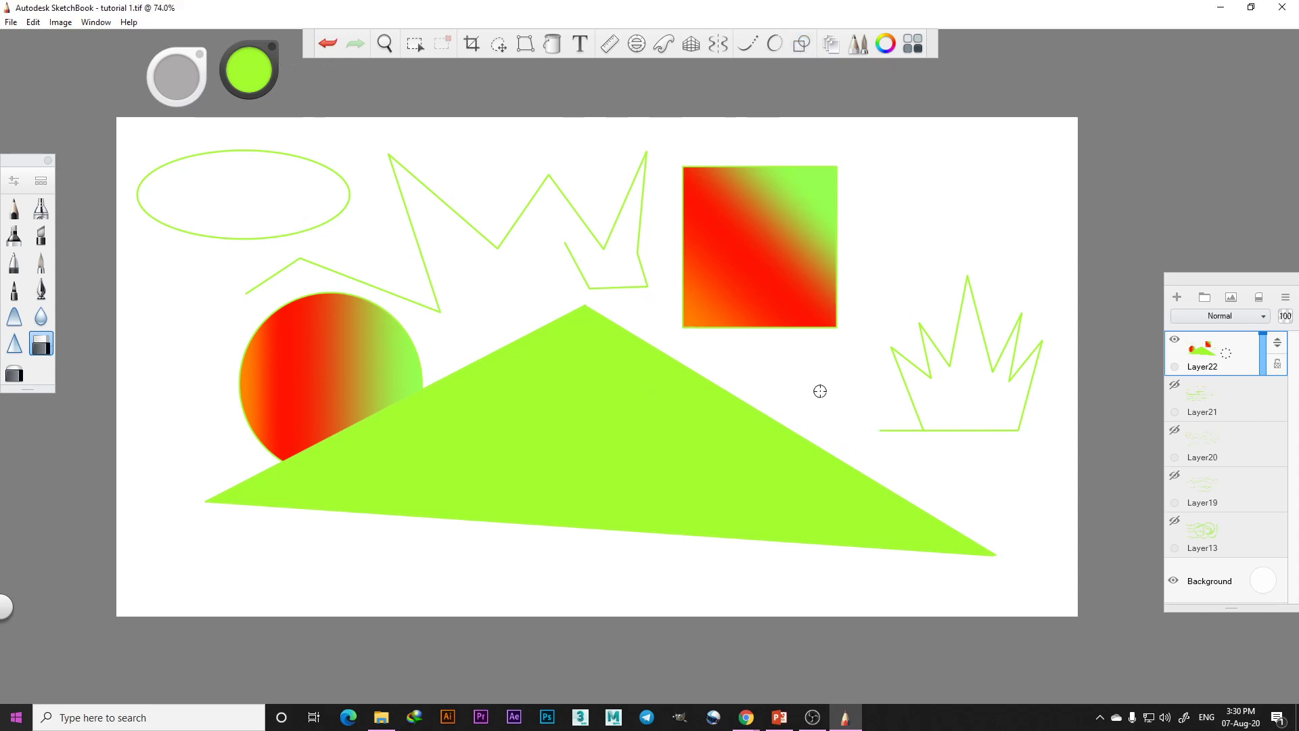
drag(891, 444, 887, 433)
click(327, 43)
drag(875, 435, 926, 439)
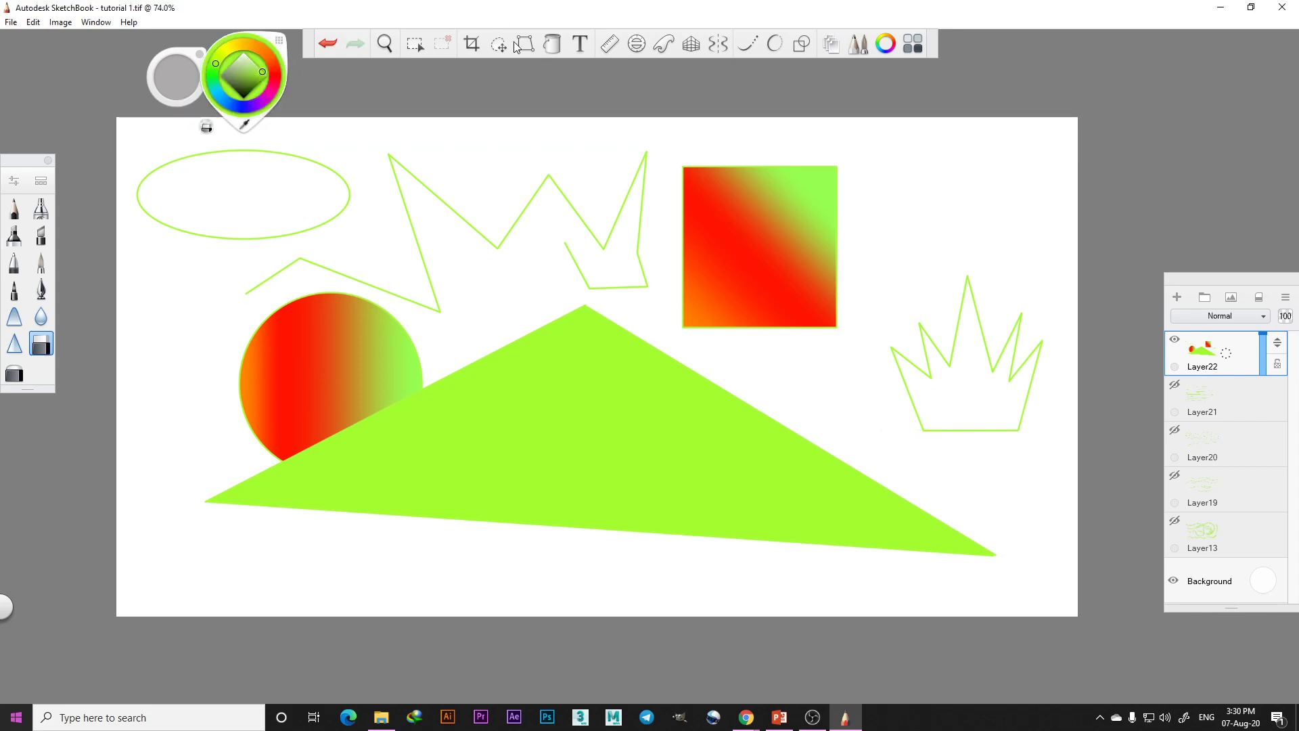
Fill the crown with a radial gradient of orange, pale green, and green centred near its base
click(552, 44)
click(773, 74)
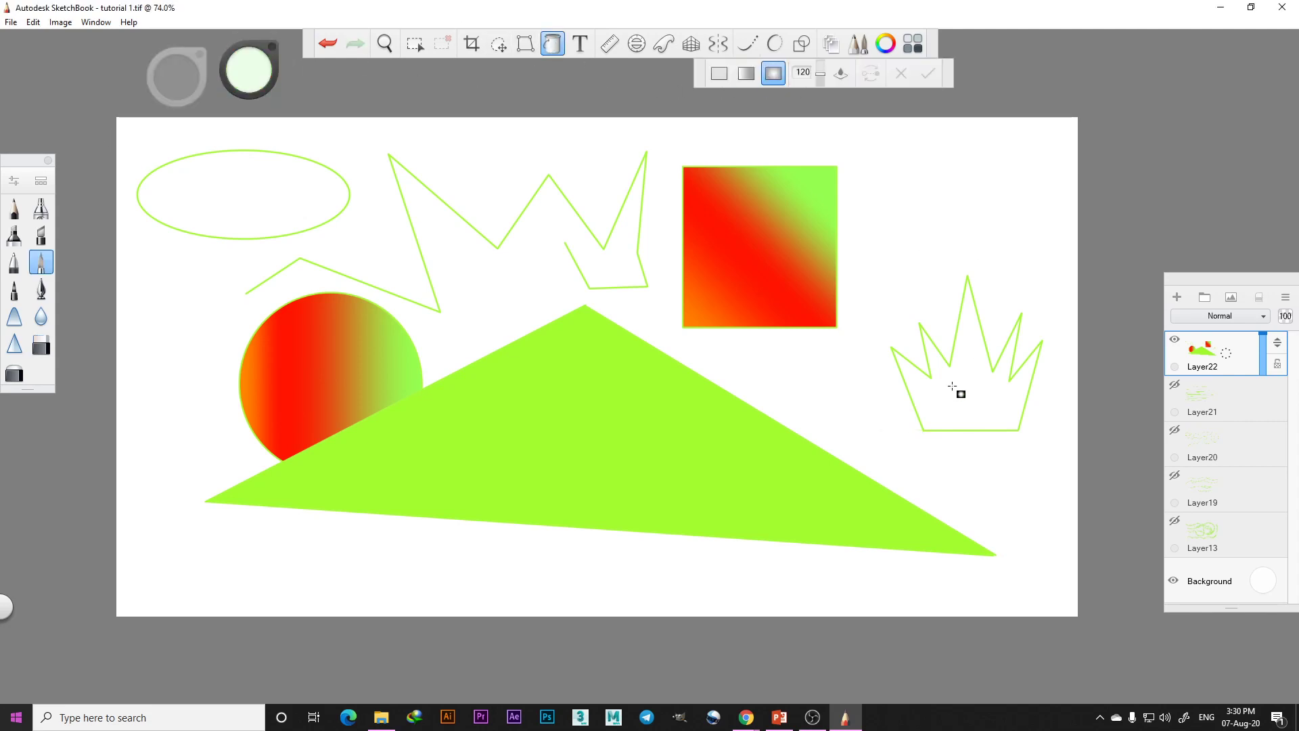
click(976, 403)
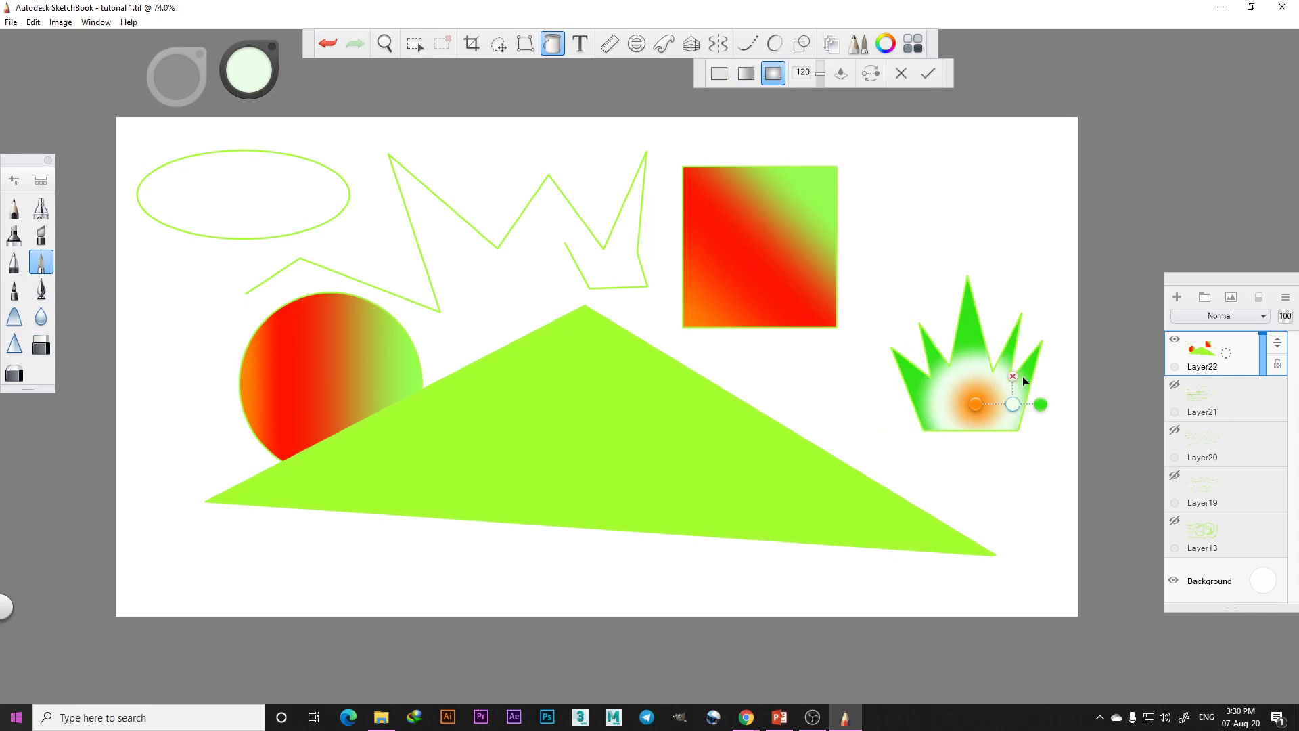
Reposition the crown's radial gradient with the green end past its right edge and the orange centre near its base, and apply the fill
drag(976, 404, 1059, 400)
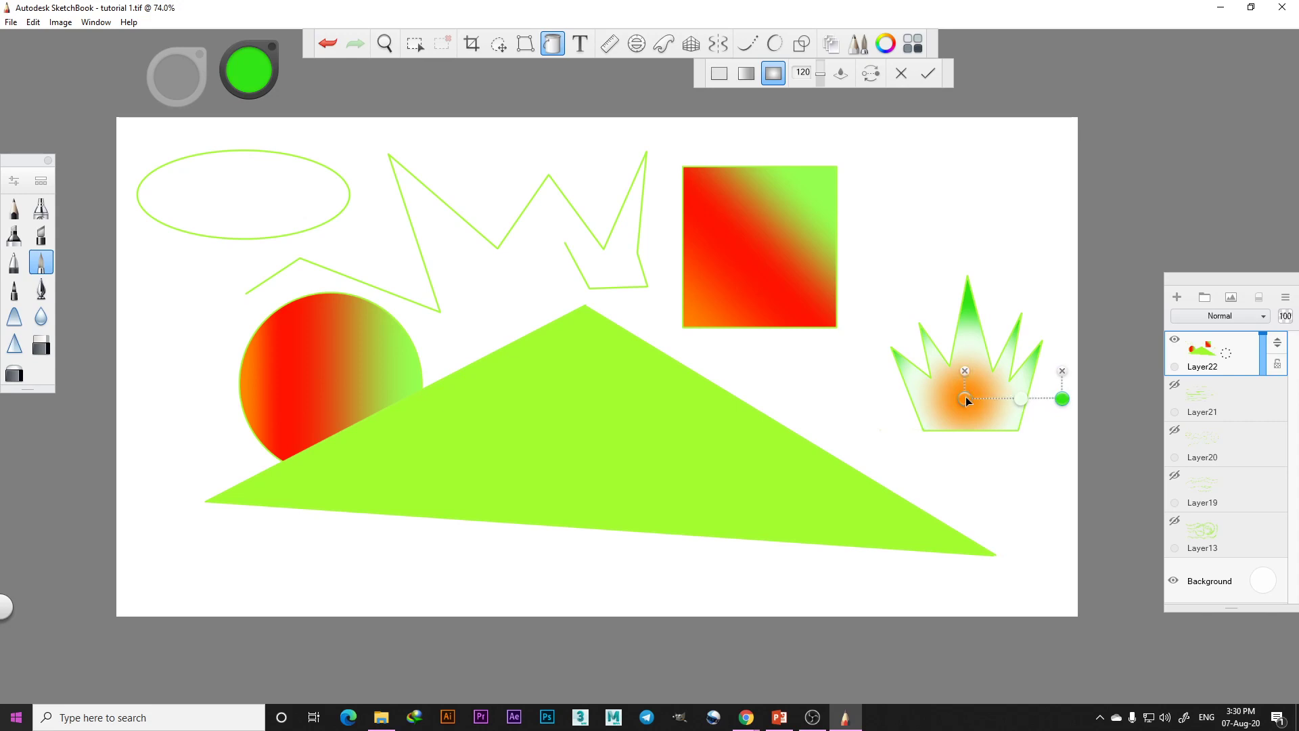
drag(965, 398, 979, 400)
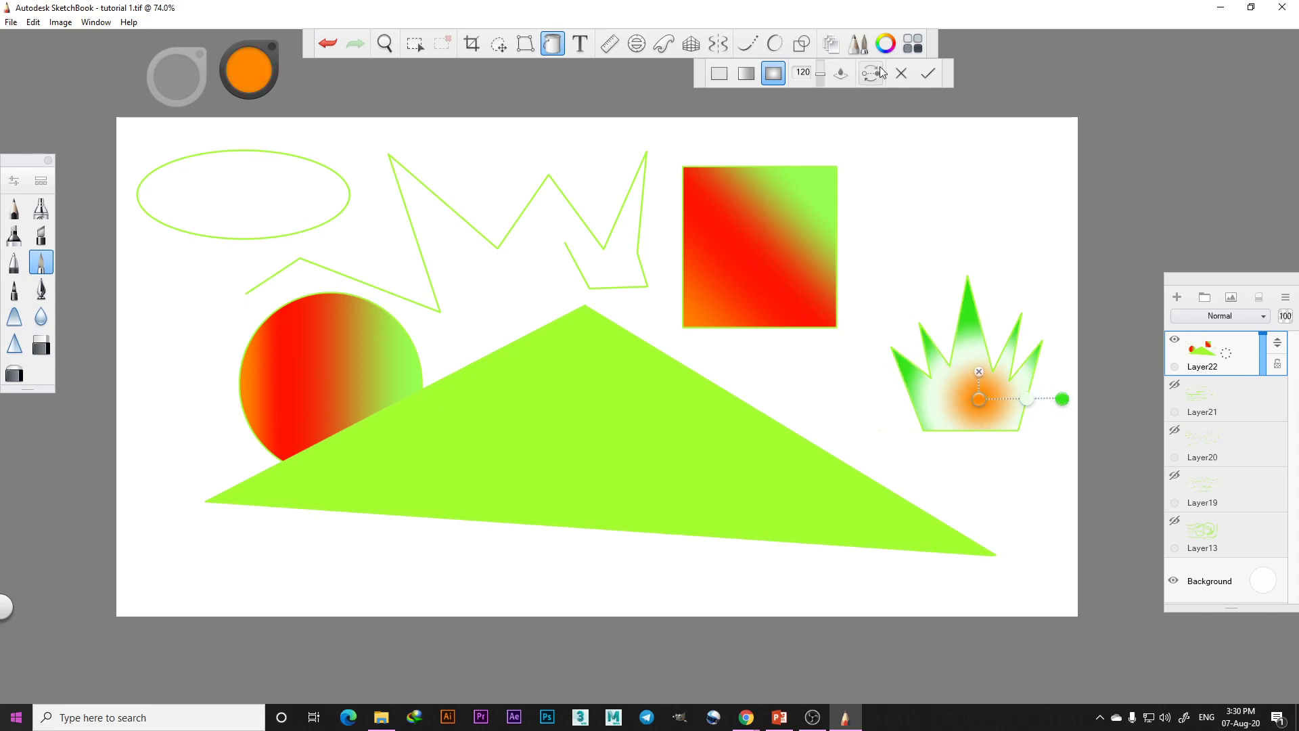
click(929, 74)
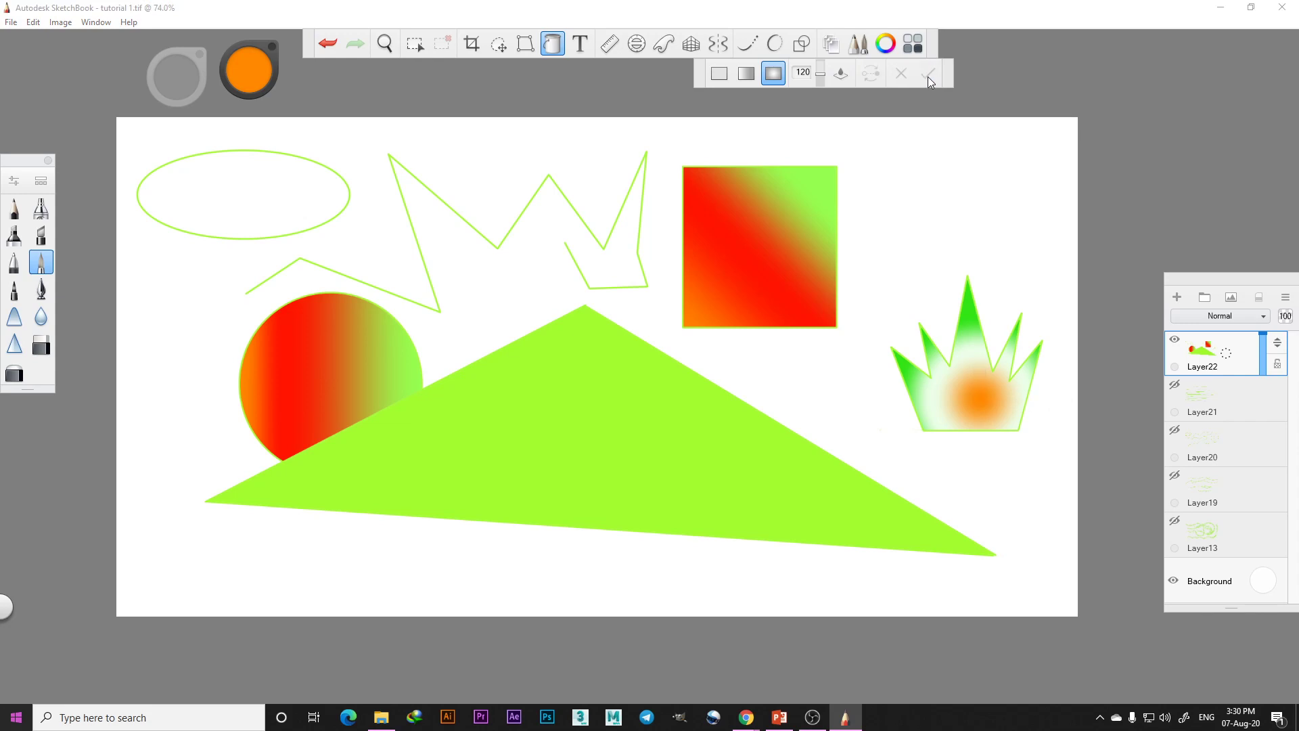
Check that Draw Style is off, hide and reshow the layer editor, and leave it open closer to the canvas
click(808, 49)
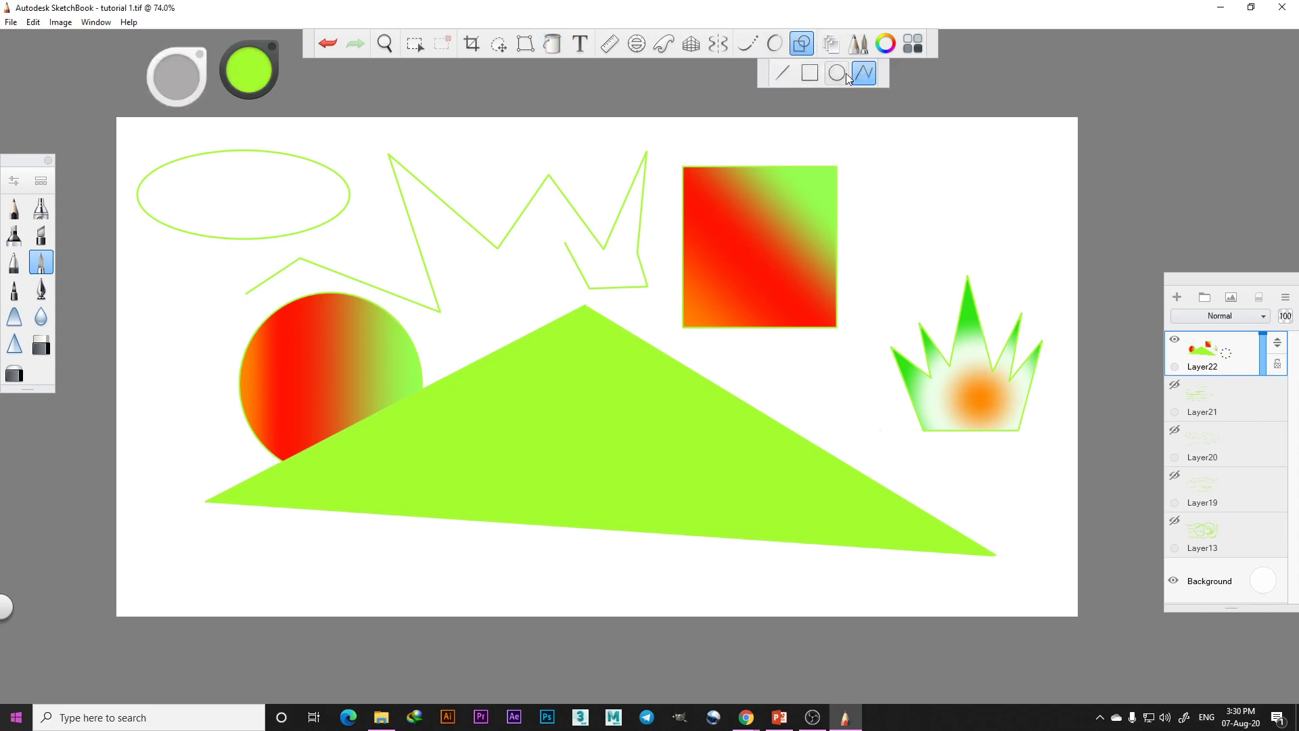
click(803, 48)
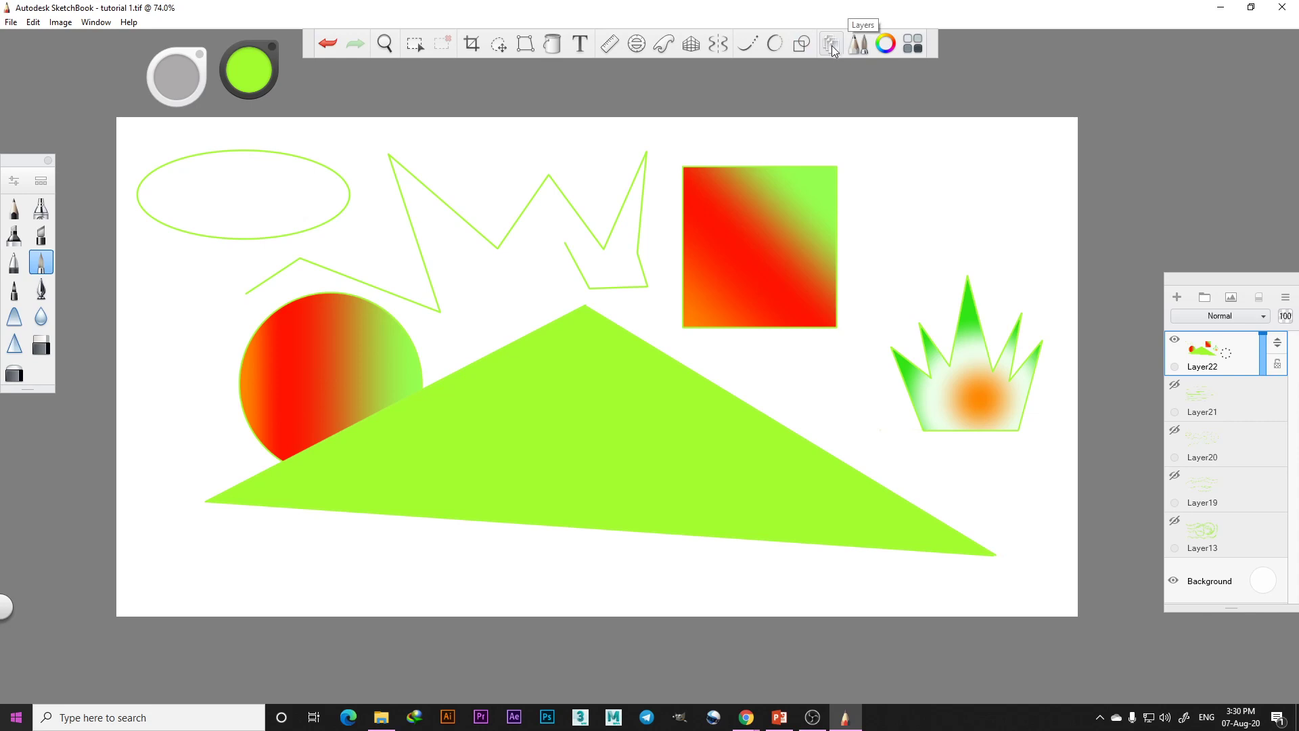
click(833, 47)
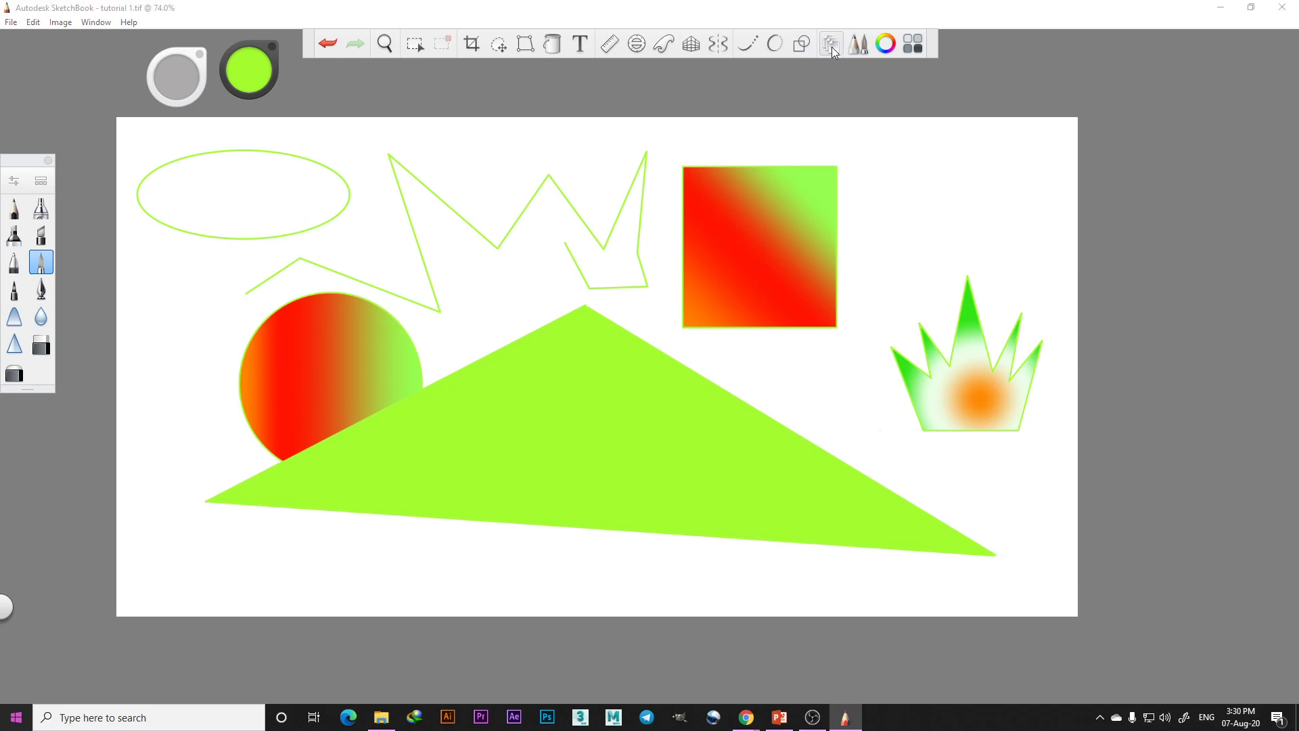
click(832, 48)
drag(1204, 277, 1154, 262)
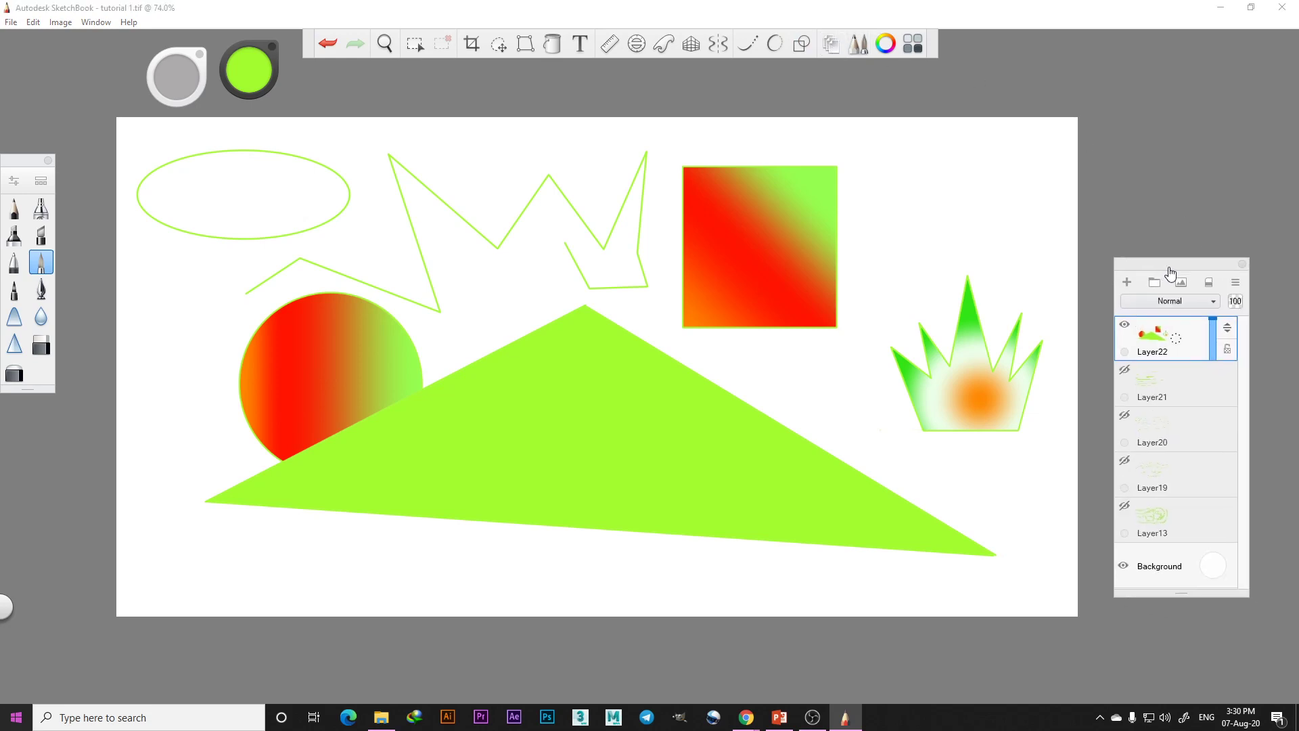
click(1242, 265)
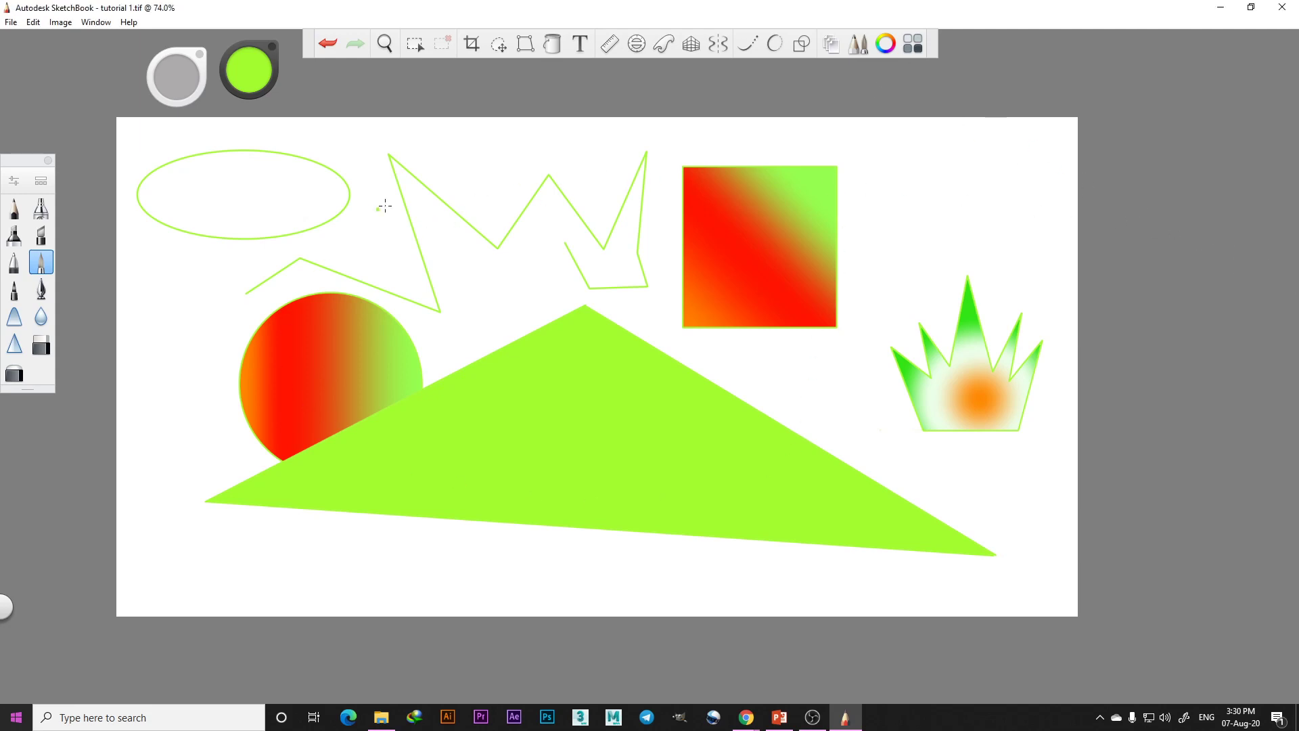
click(832, 45)
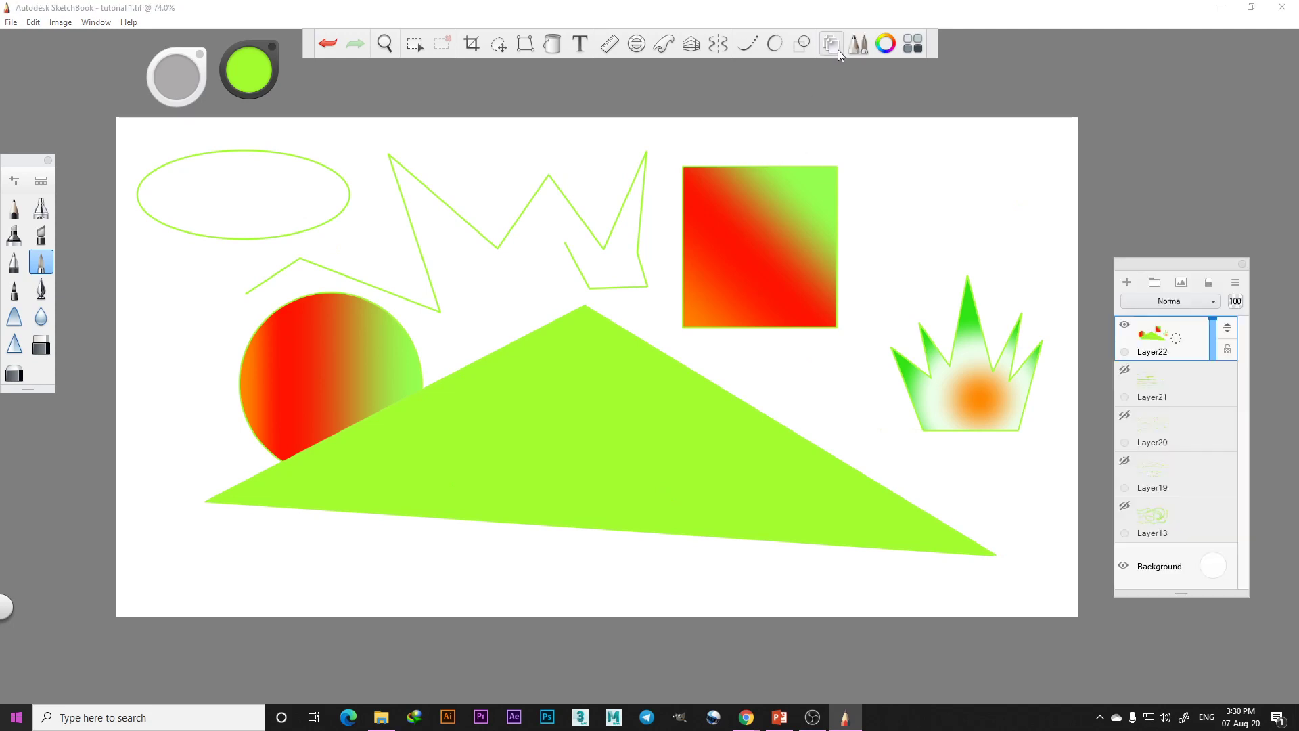
click(835, 47)
click(838, 47)
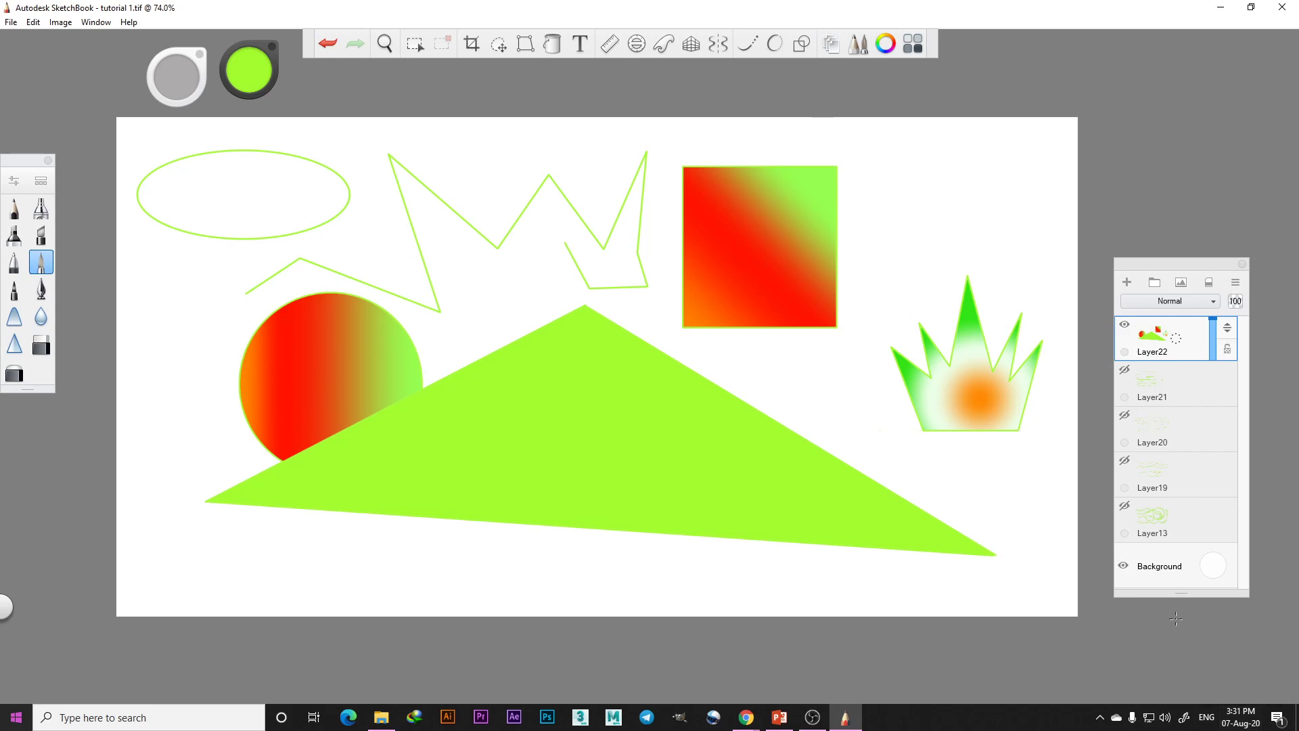
Hide Layer22 and delete Layer22, Layer21, Layer20, and Layer19
click(1124, 325)
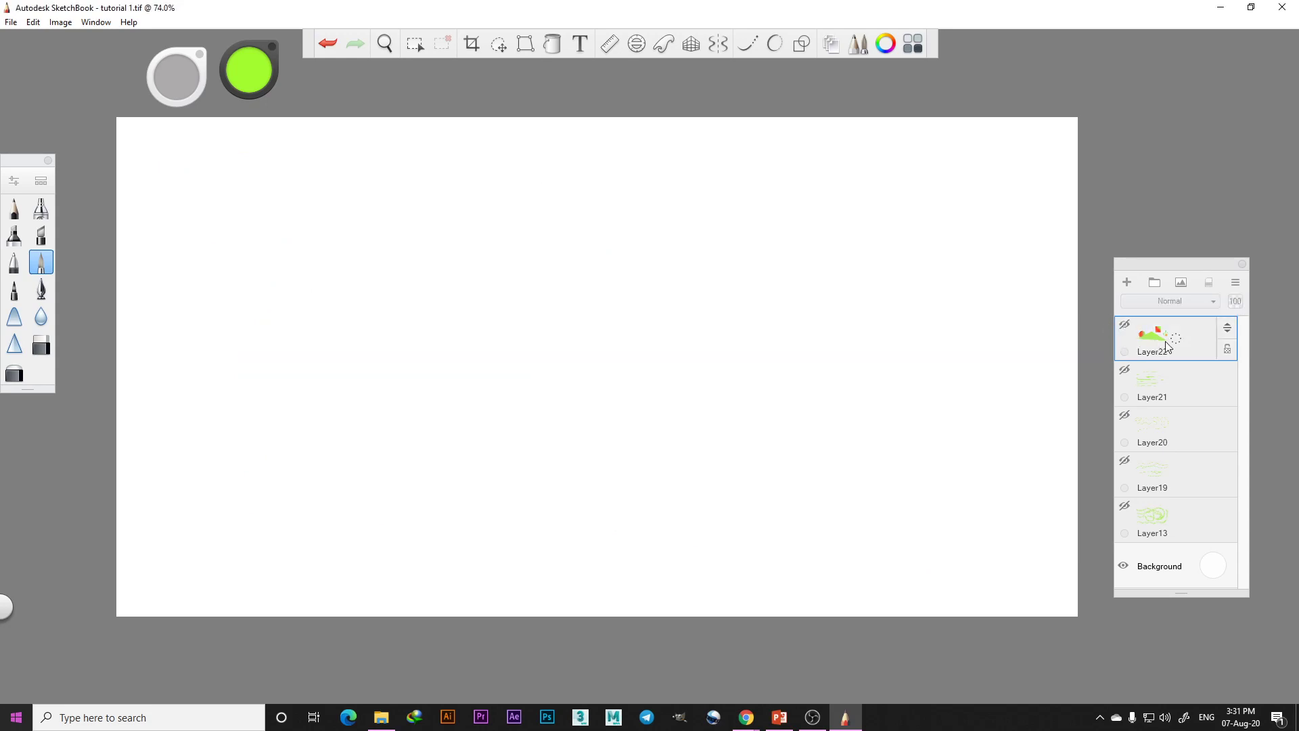
click(1237, 283)
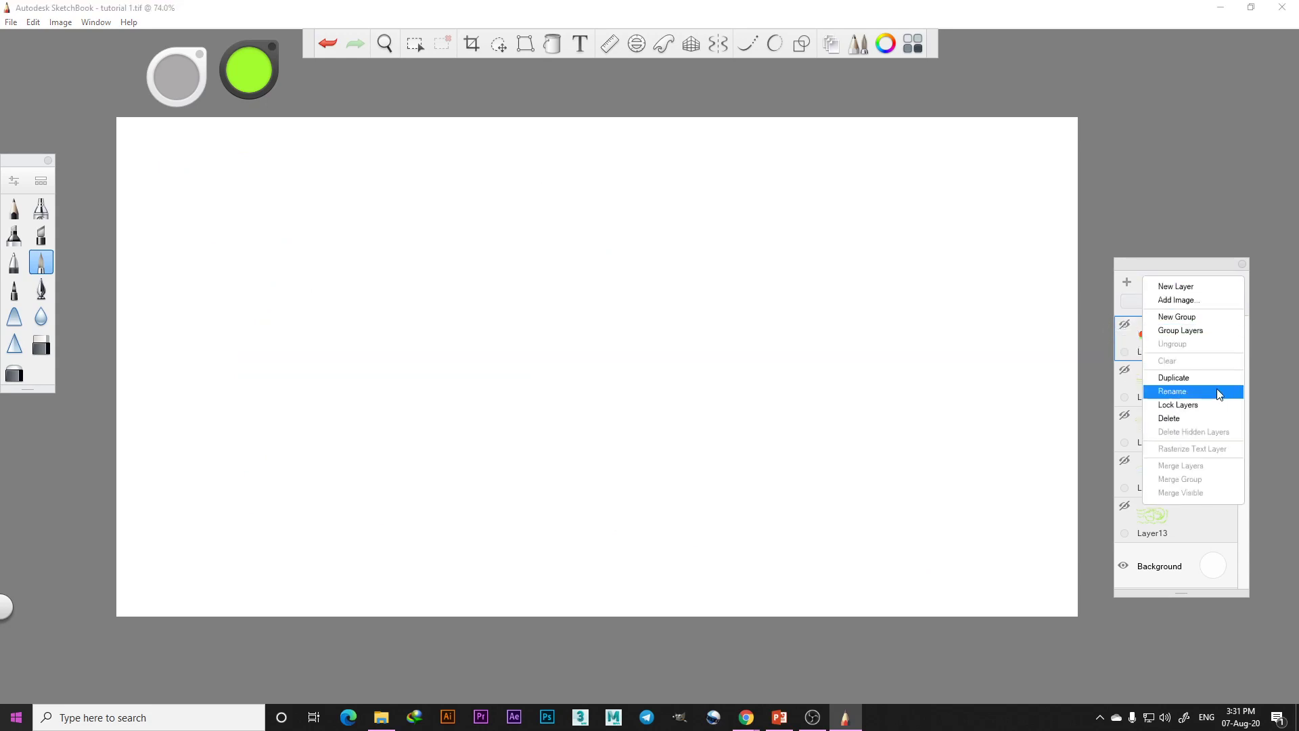
click(1199, 416)
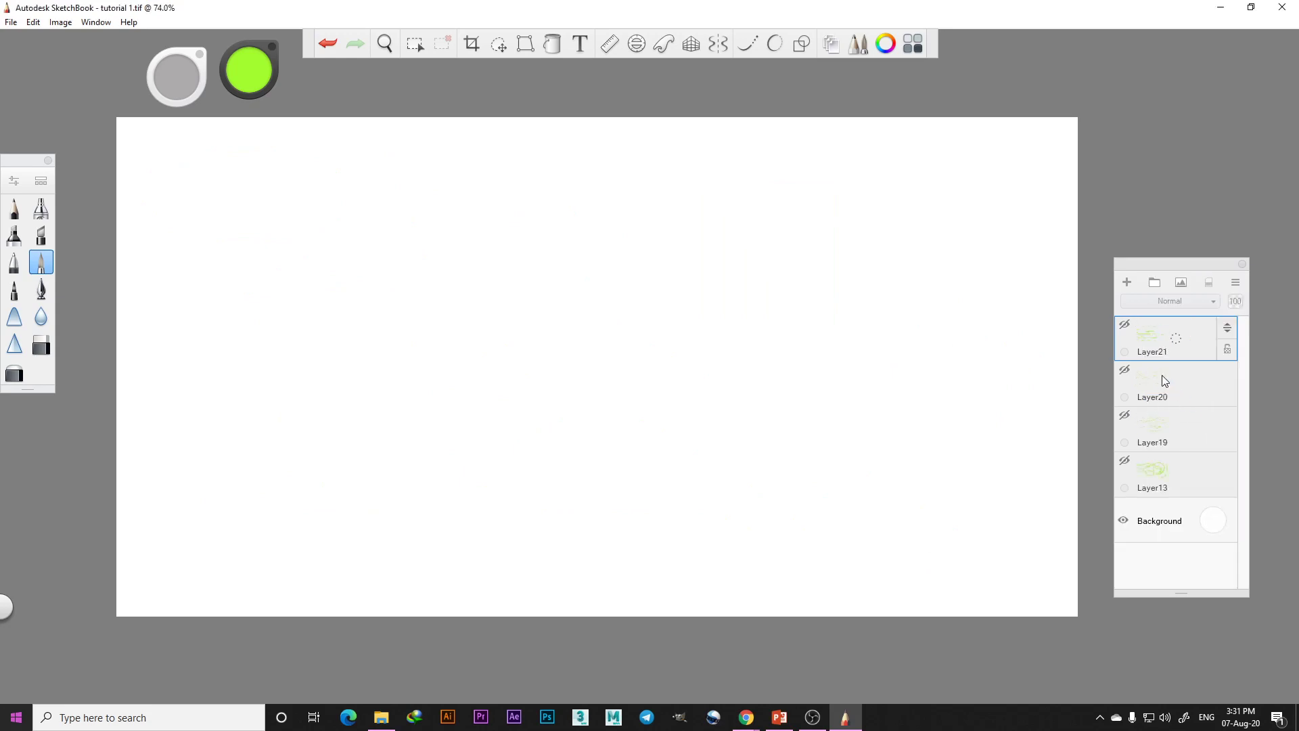
click(1236, 282)
click(1208, 418)
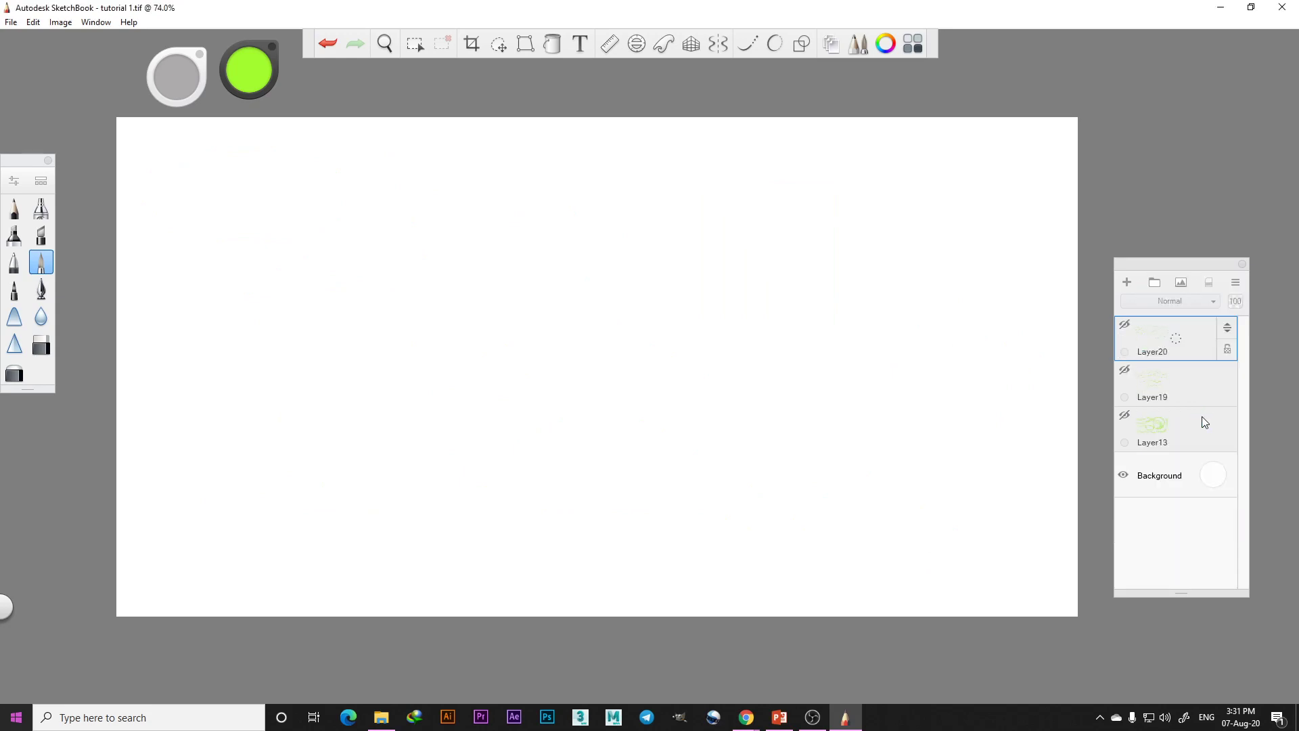
click(1232, 284)
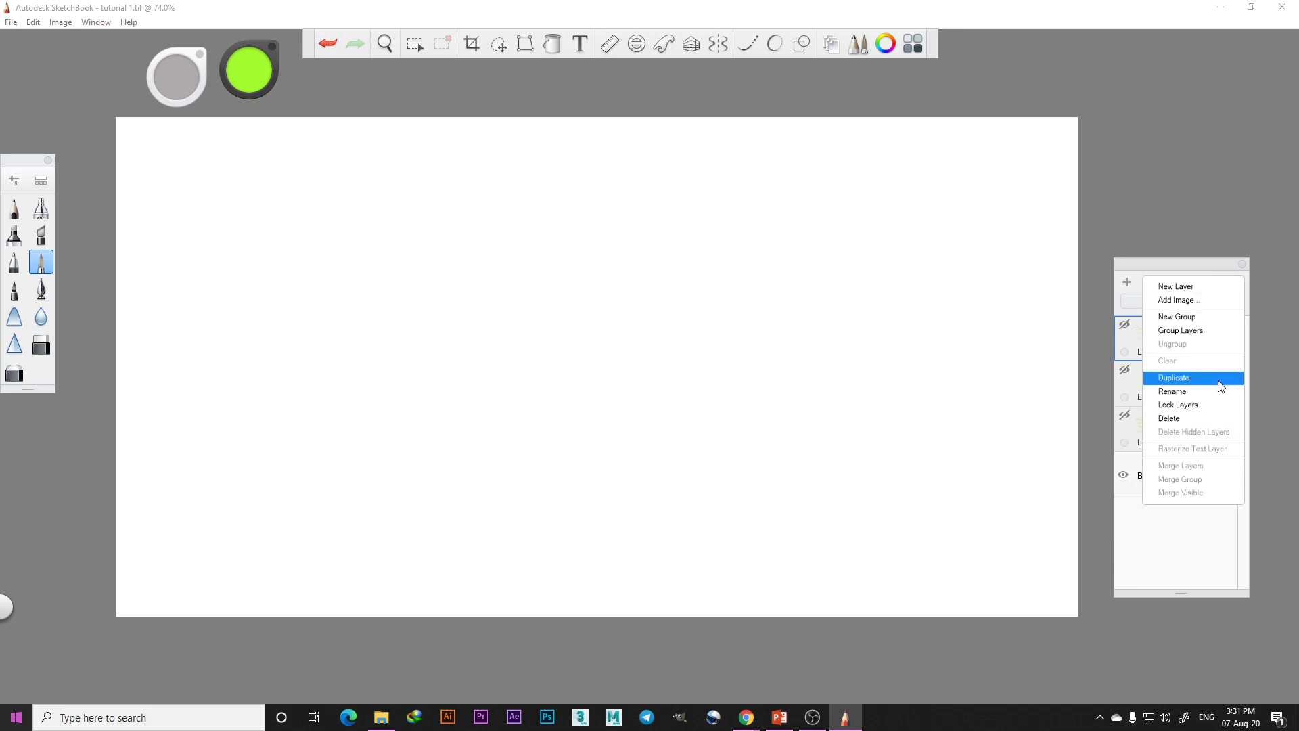
click(1181, 419)
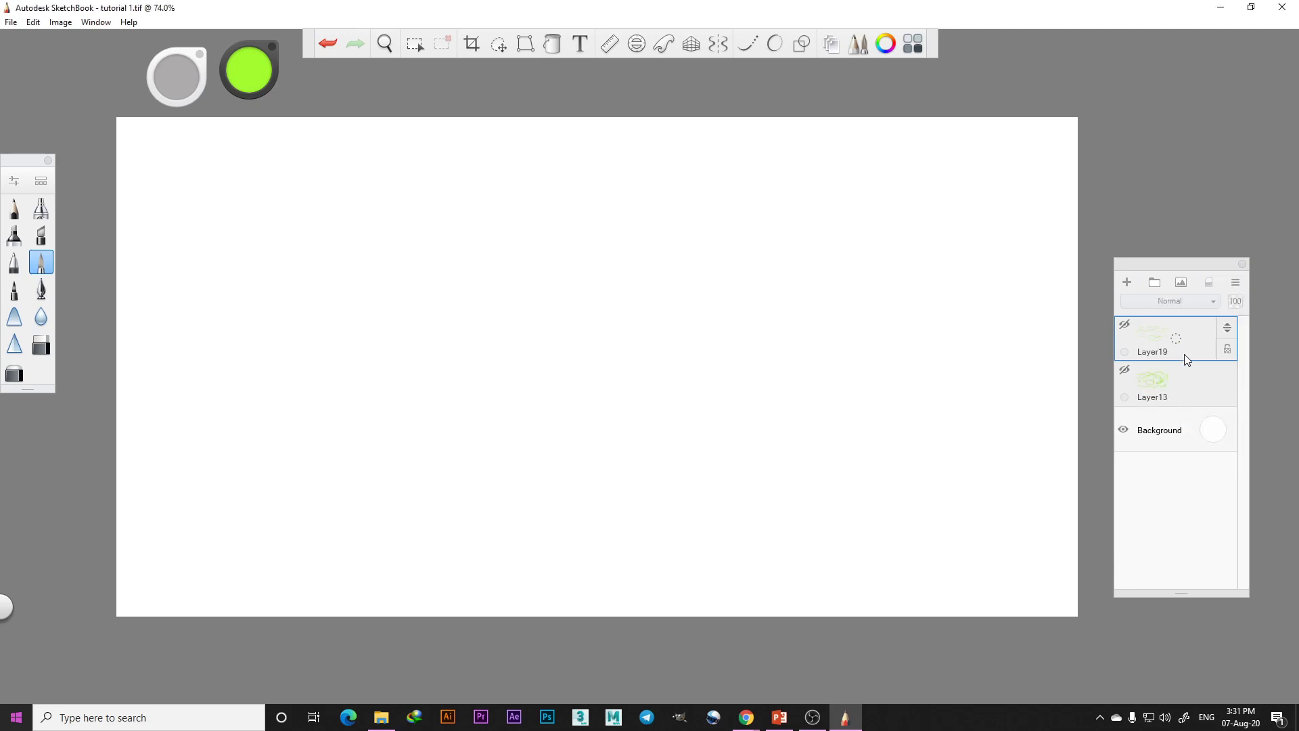
click(1233, 285)
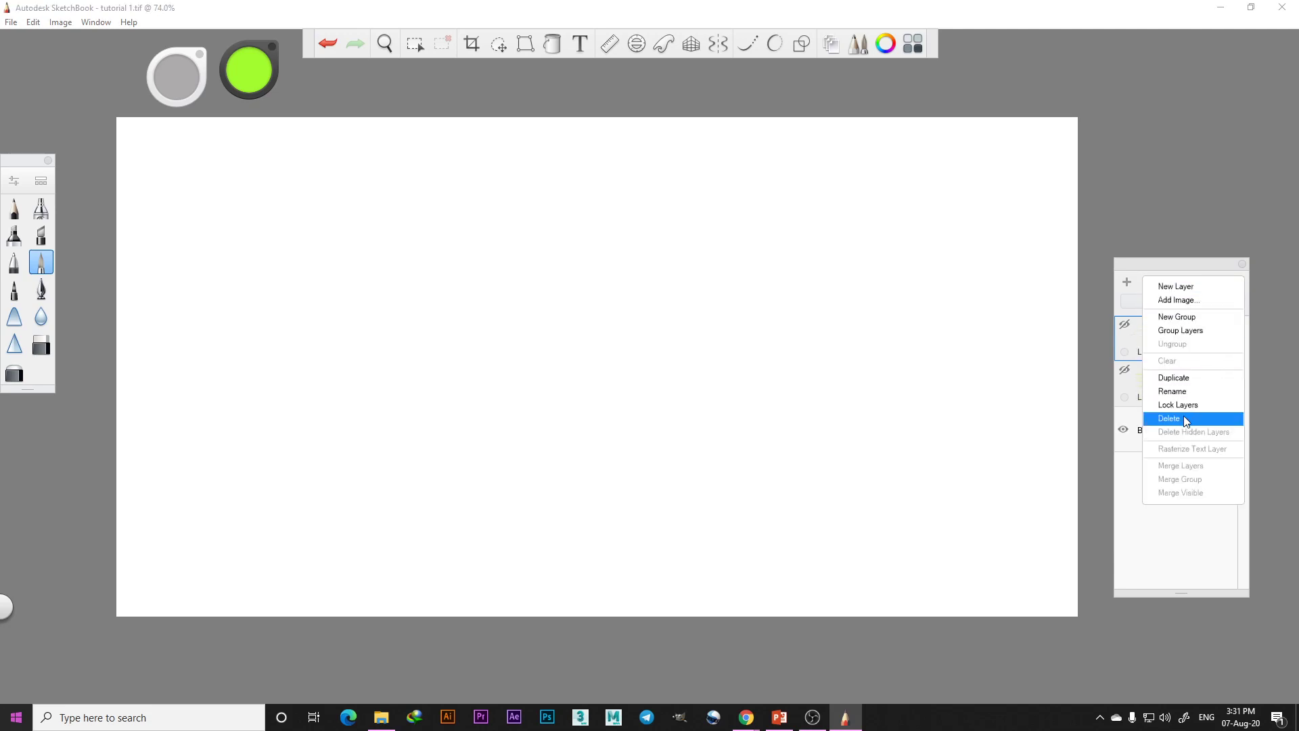
click(1188, 418)
Duplicate Layer13 and make both the original and its copy visible
click(1235, 284)
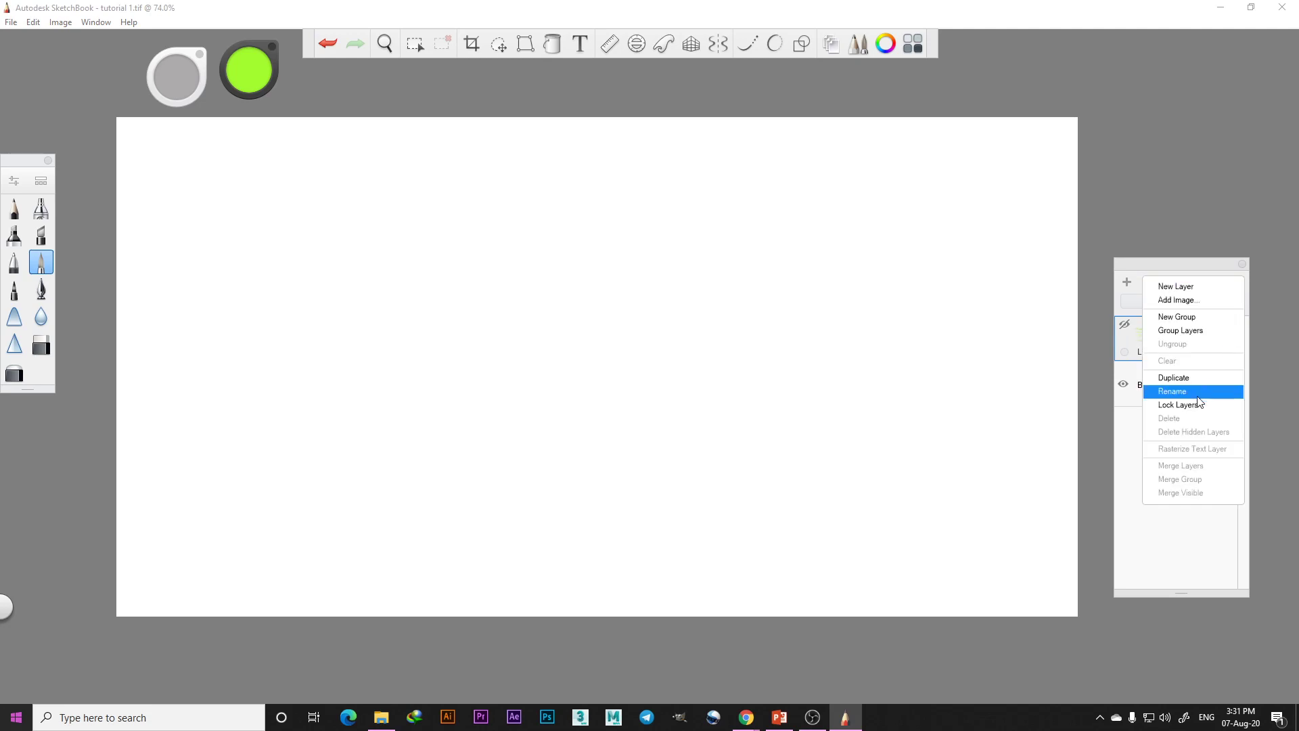
click(1194, 378)
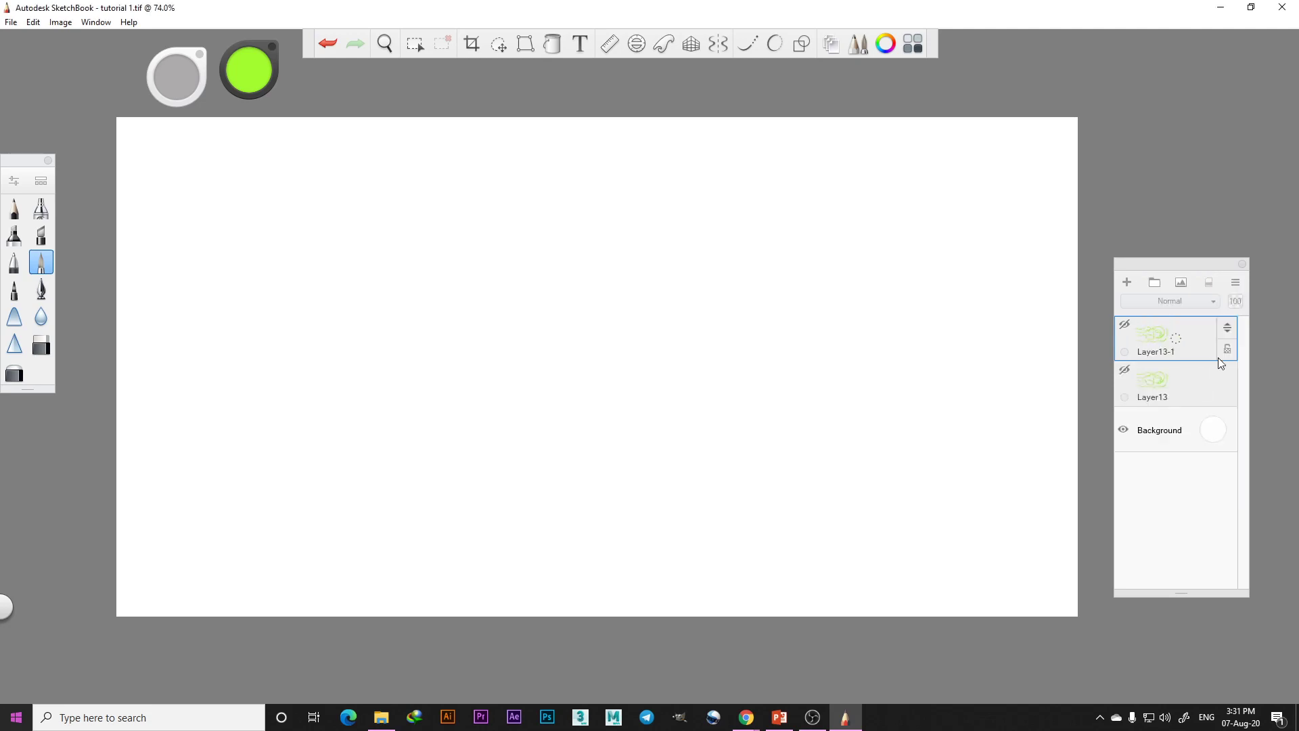
click(1124, 370)
click(1125, 327)
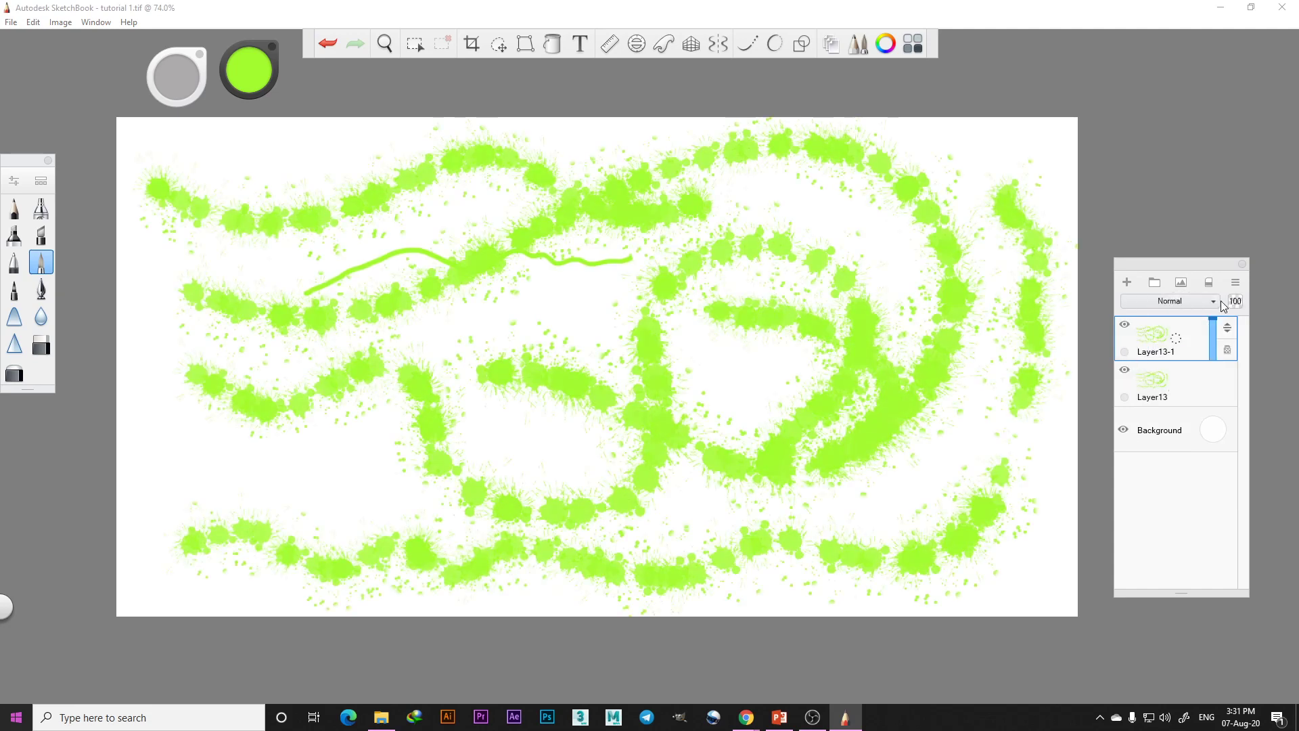
Delete the copy of Layer13 and clear the splatter strokes from the original layer
click(1235, 283)
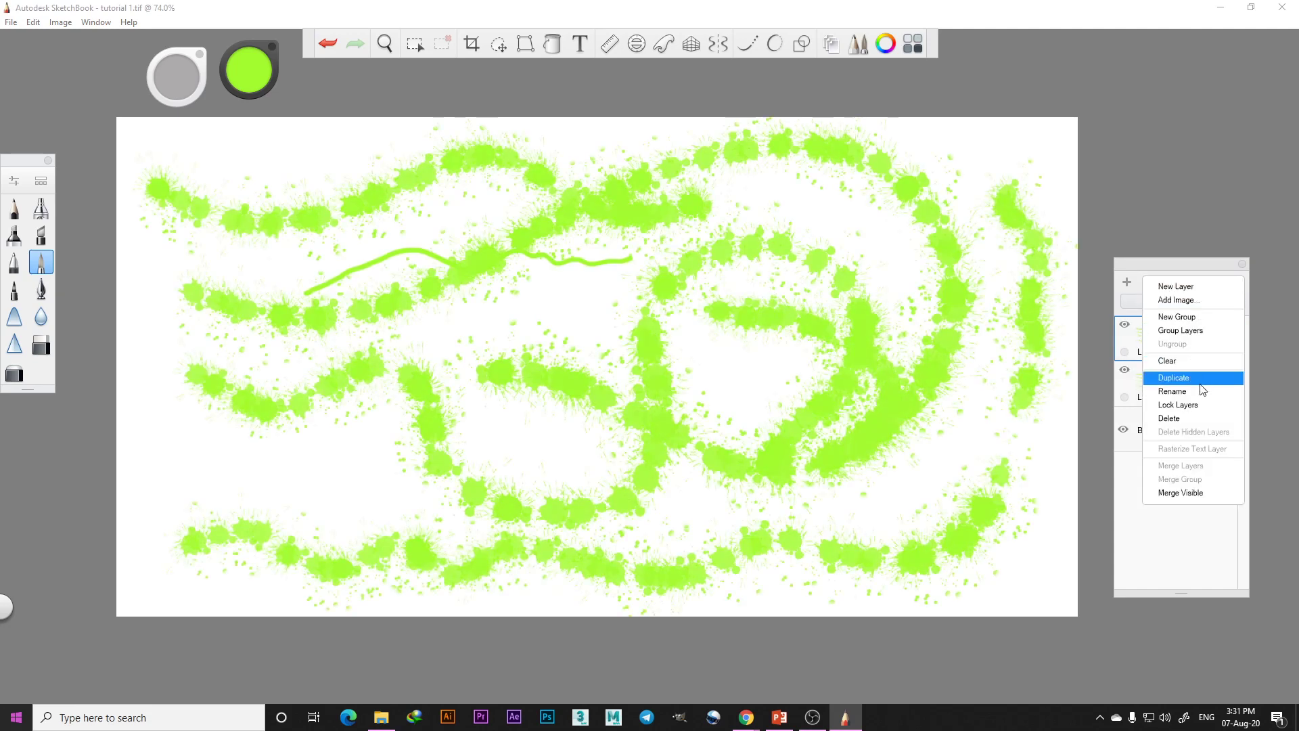
click(1190, 418)
click(1235, 283)
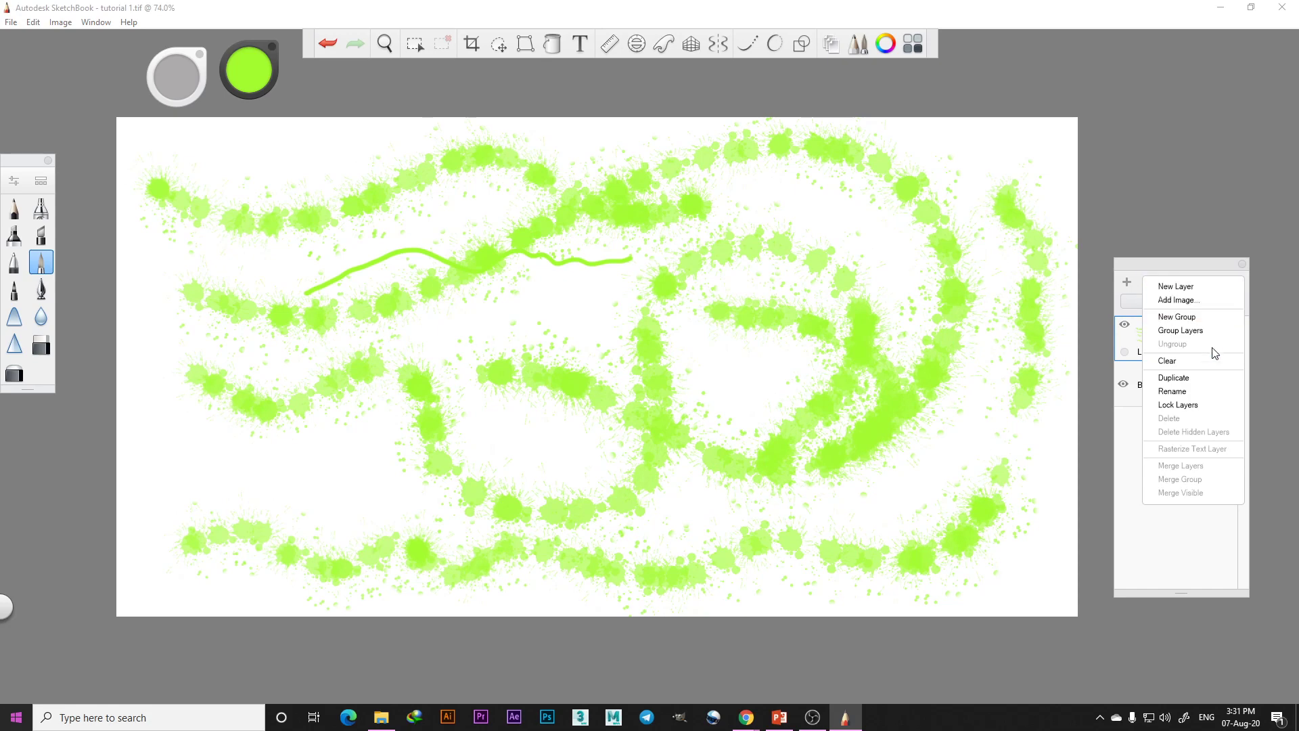
click(1174, 373)
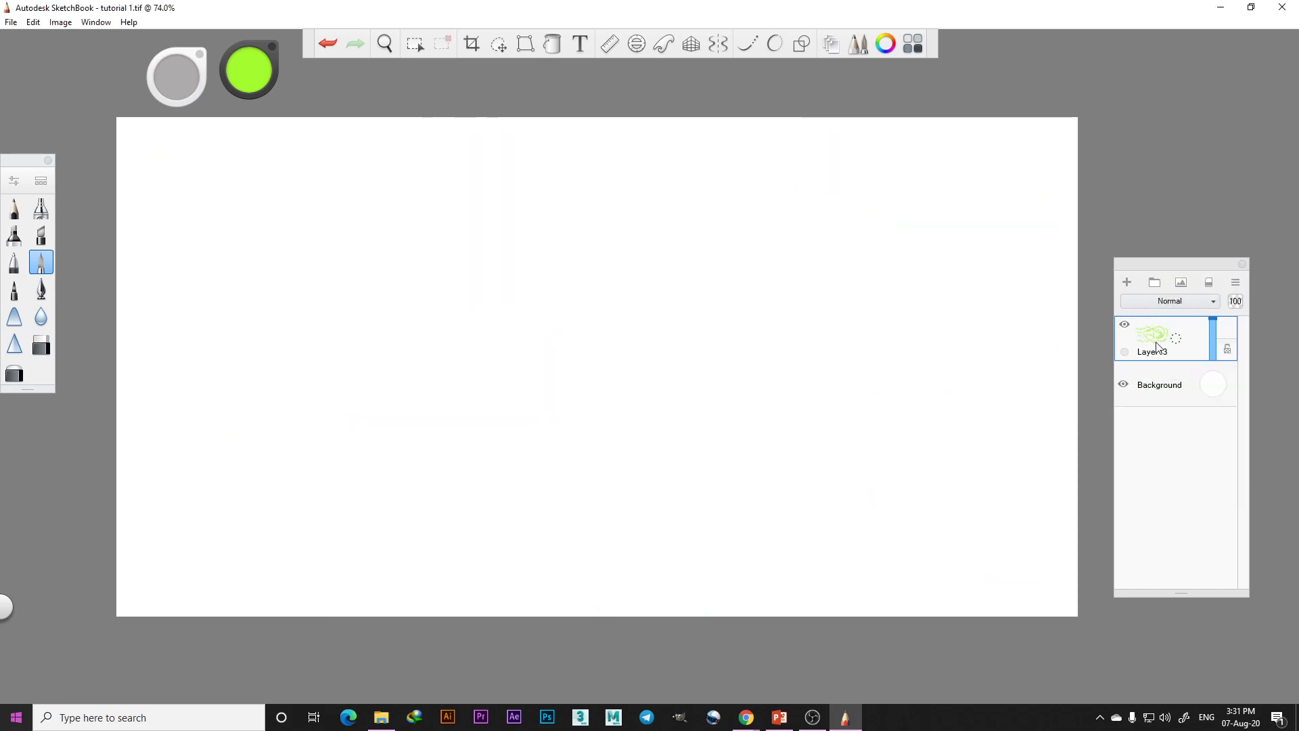
Set the Background layer's colour to bright blue
click(956, 140)
click(1213, 388)
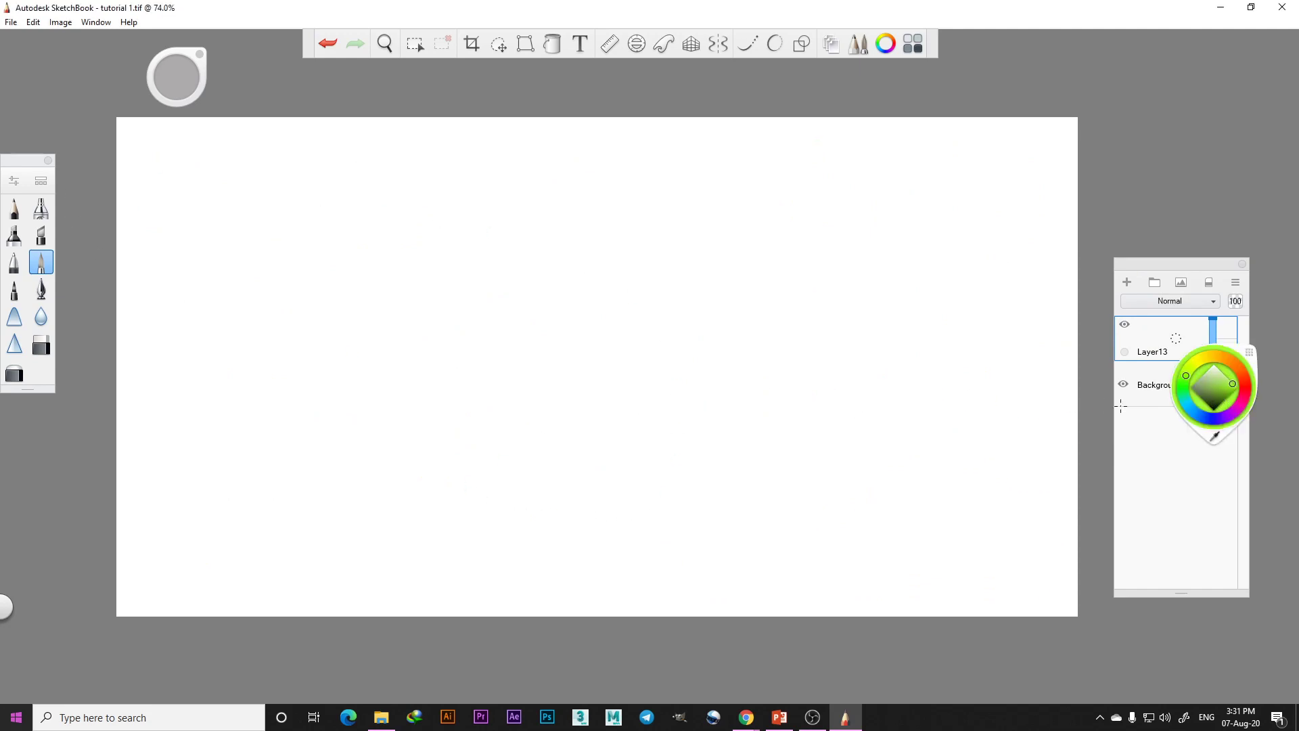
click(1198, 408)
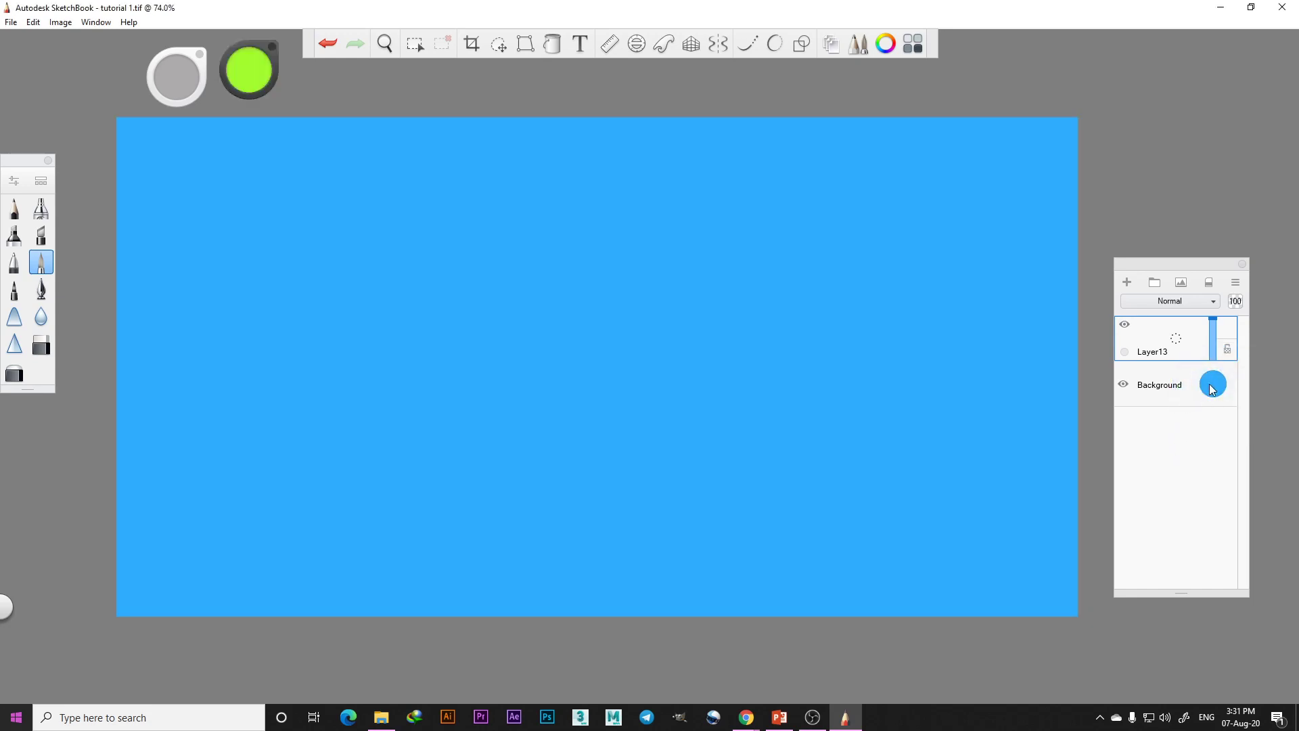
Recolour the Background layer to bright green, shift its hue to magenta, and lighten it to pale pink
click(1211, 387)
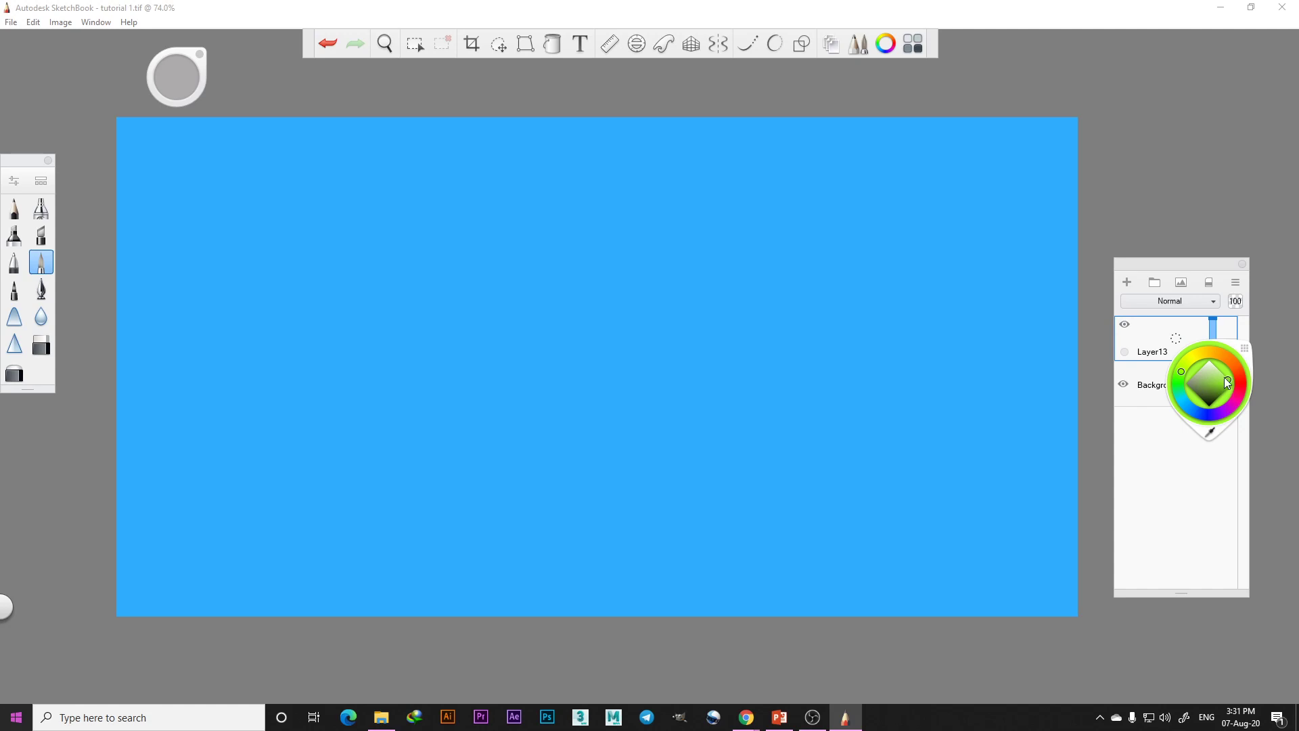
mouse_move(1206, 371)
mouse_down()
mouse_move(1209, 389)
mouse_move(1213, 368)
mouse_move(1227, 378)
mouse_up()
click(1231, 406)
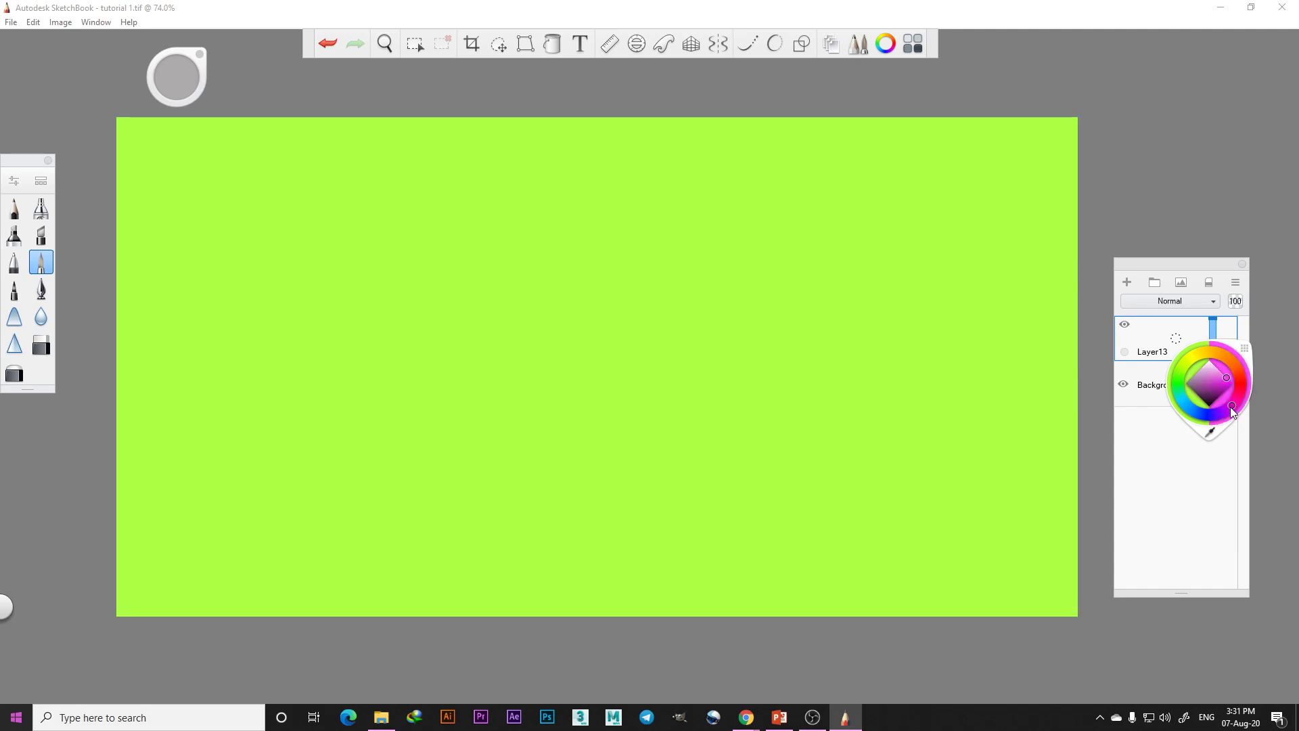
drag(1220, 374, 1212, 364)
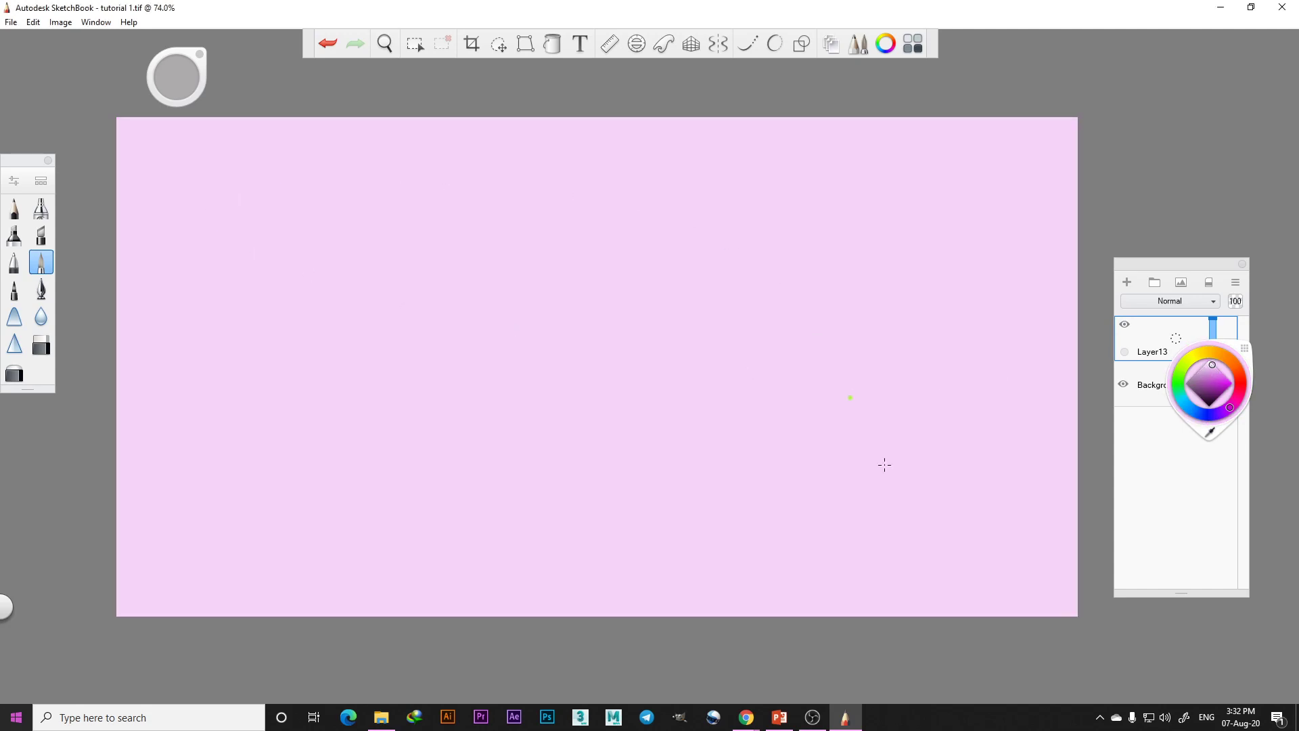
Show the swatches for the background colour and sample the Background layer's pale pink with the colour picker
click(1243, 350)
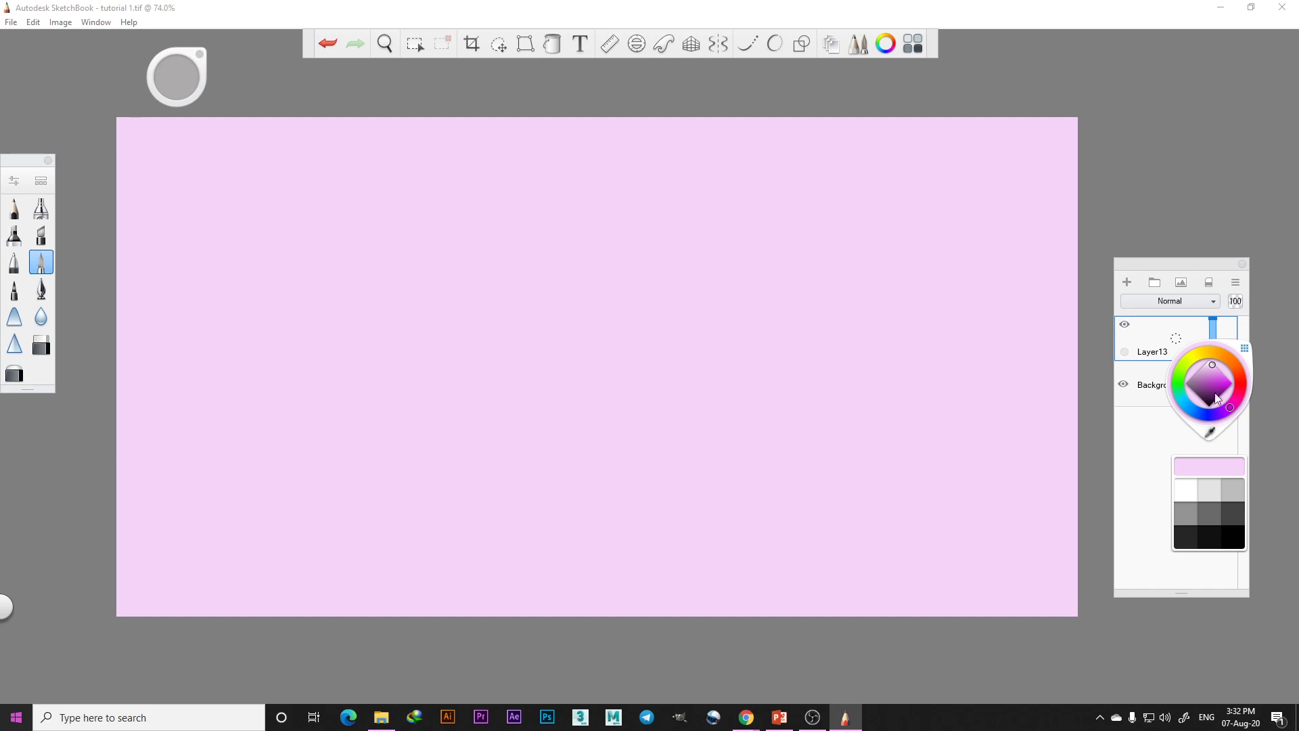
click(1210, 431)
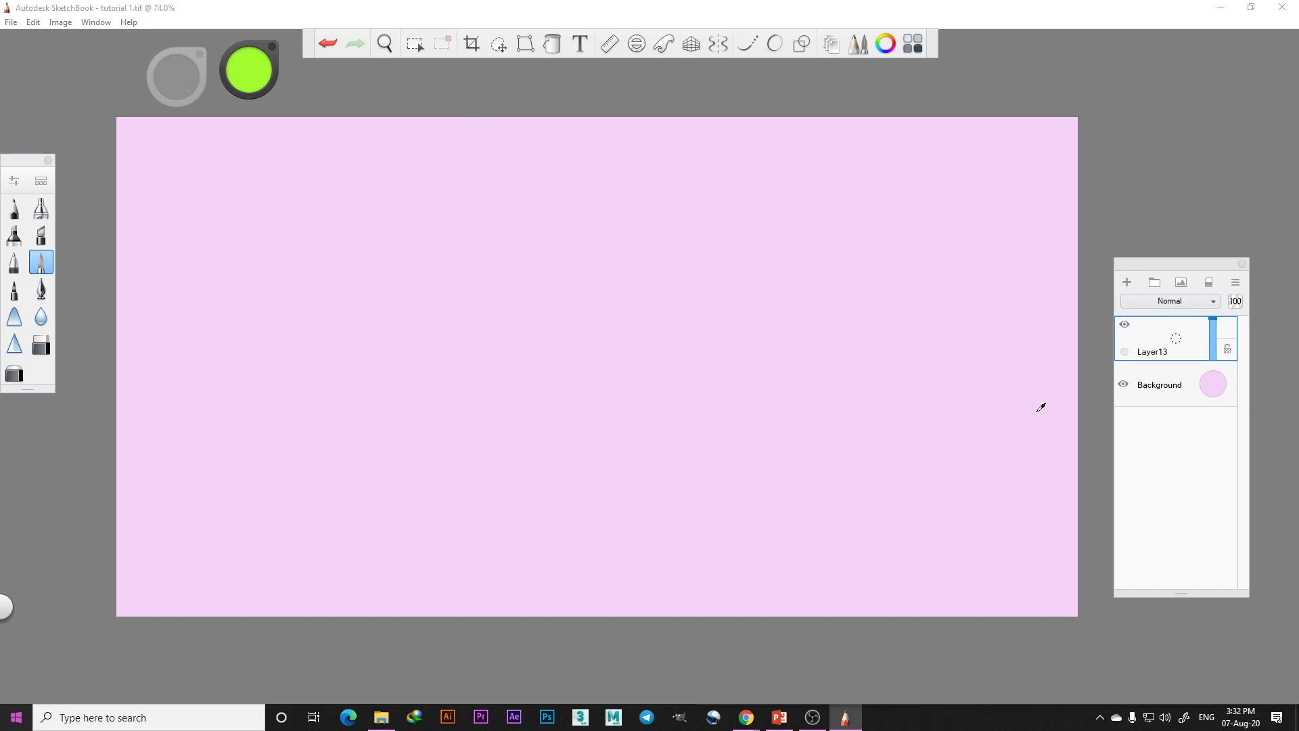
click(1210, 384)
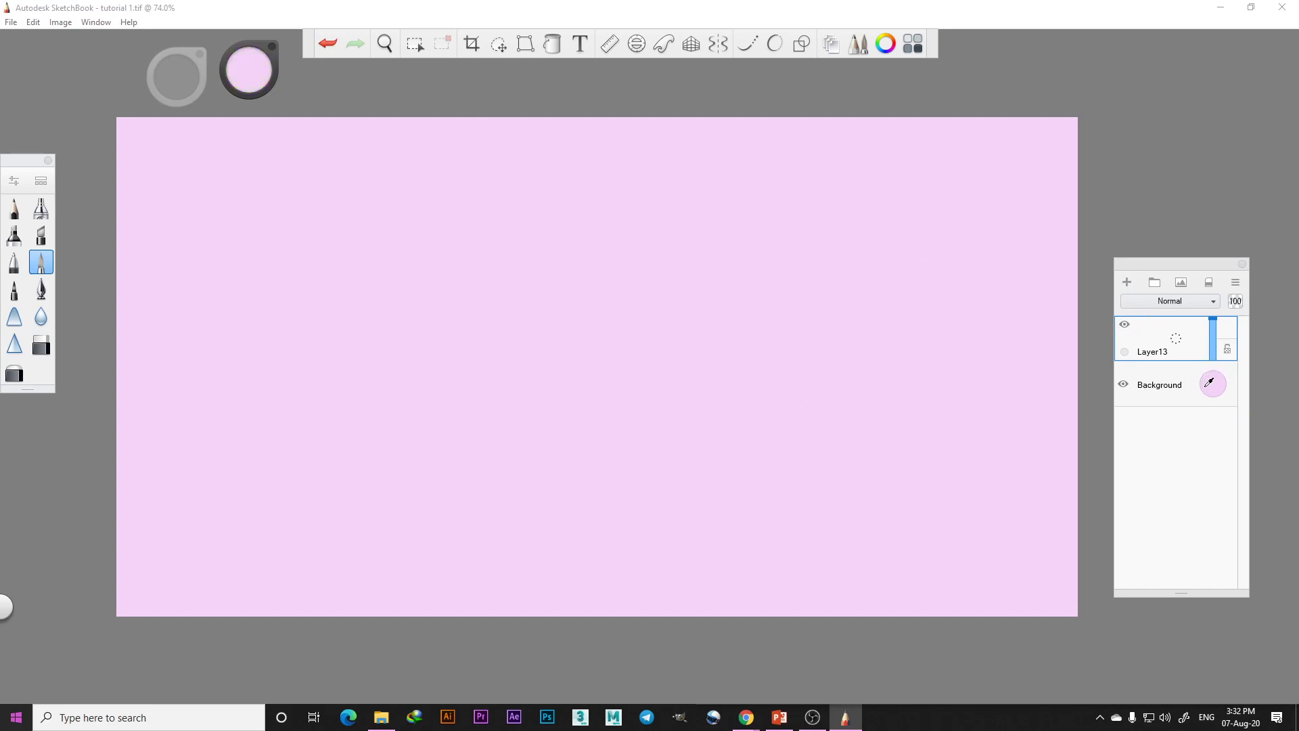
Sample the grey workspace outside the canvas as the background colour, and replace it with the light grey swatch
click(1205, 388)
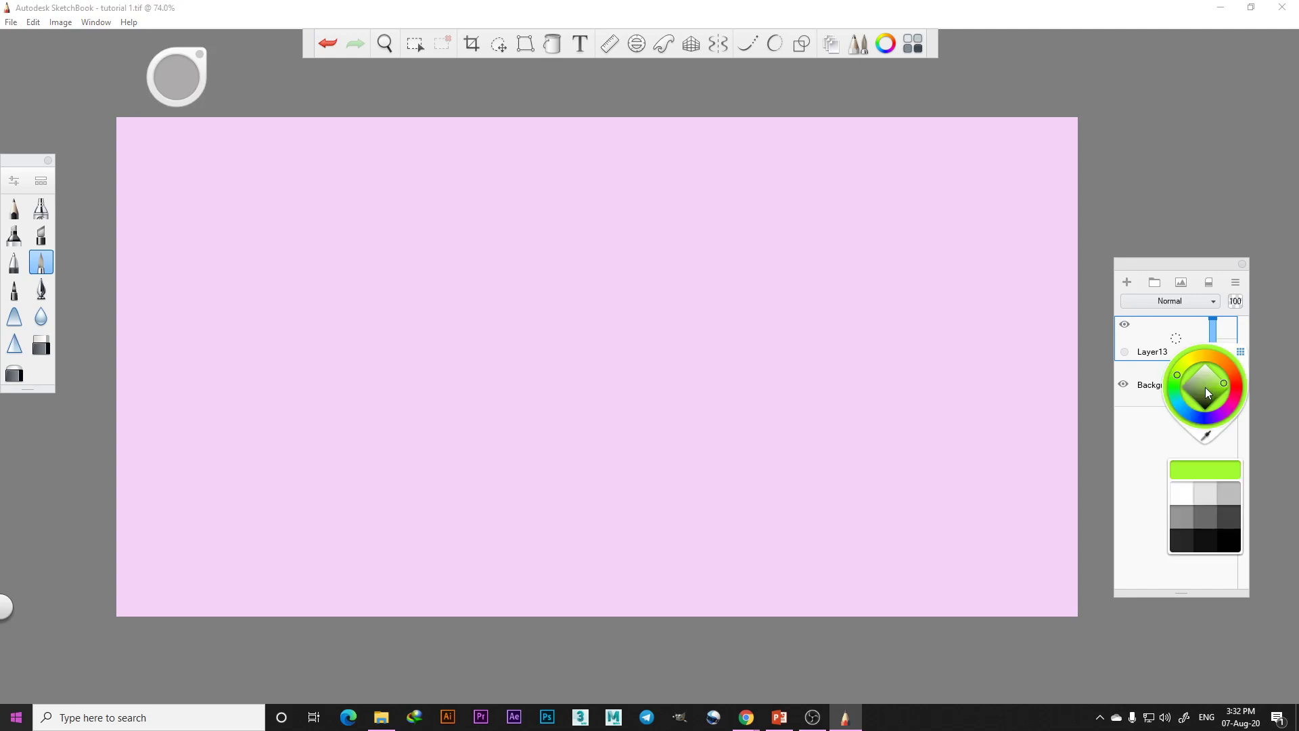
click(1209, 439)
click(1128, 199)
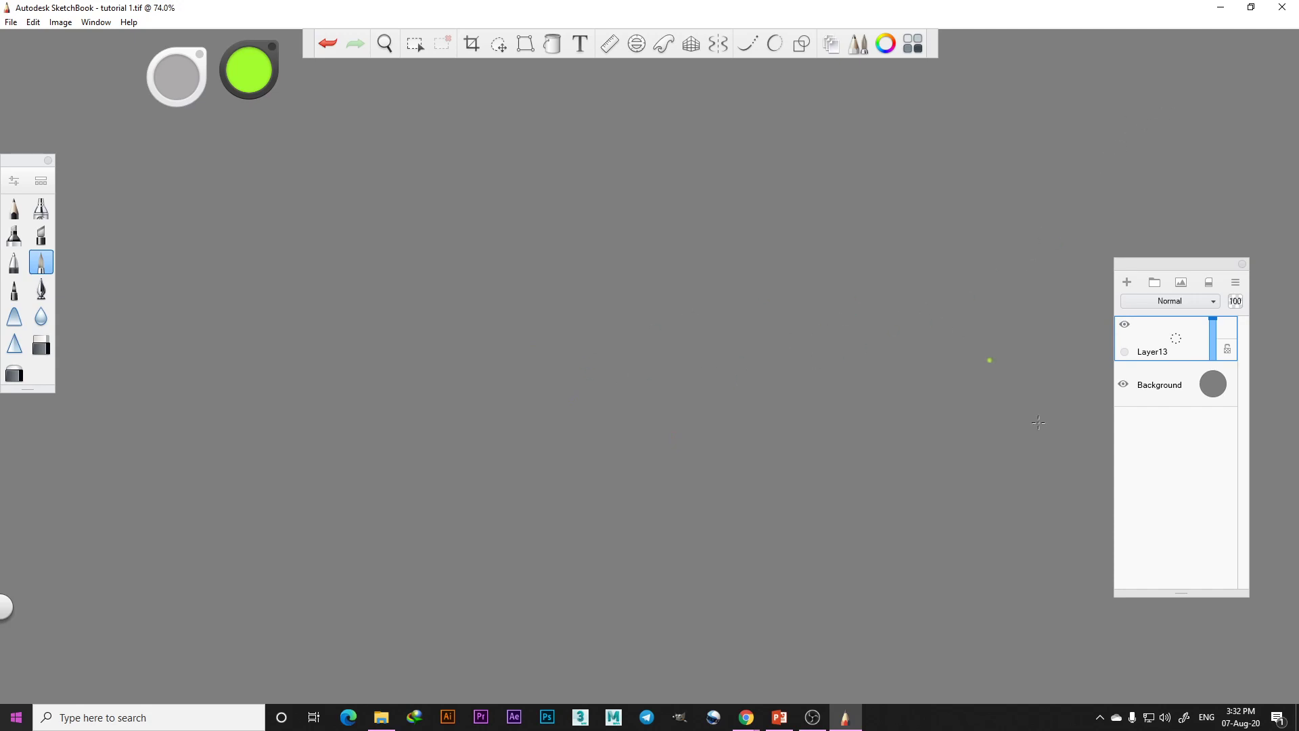
click(1215, 387)
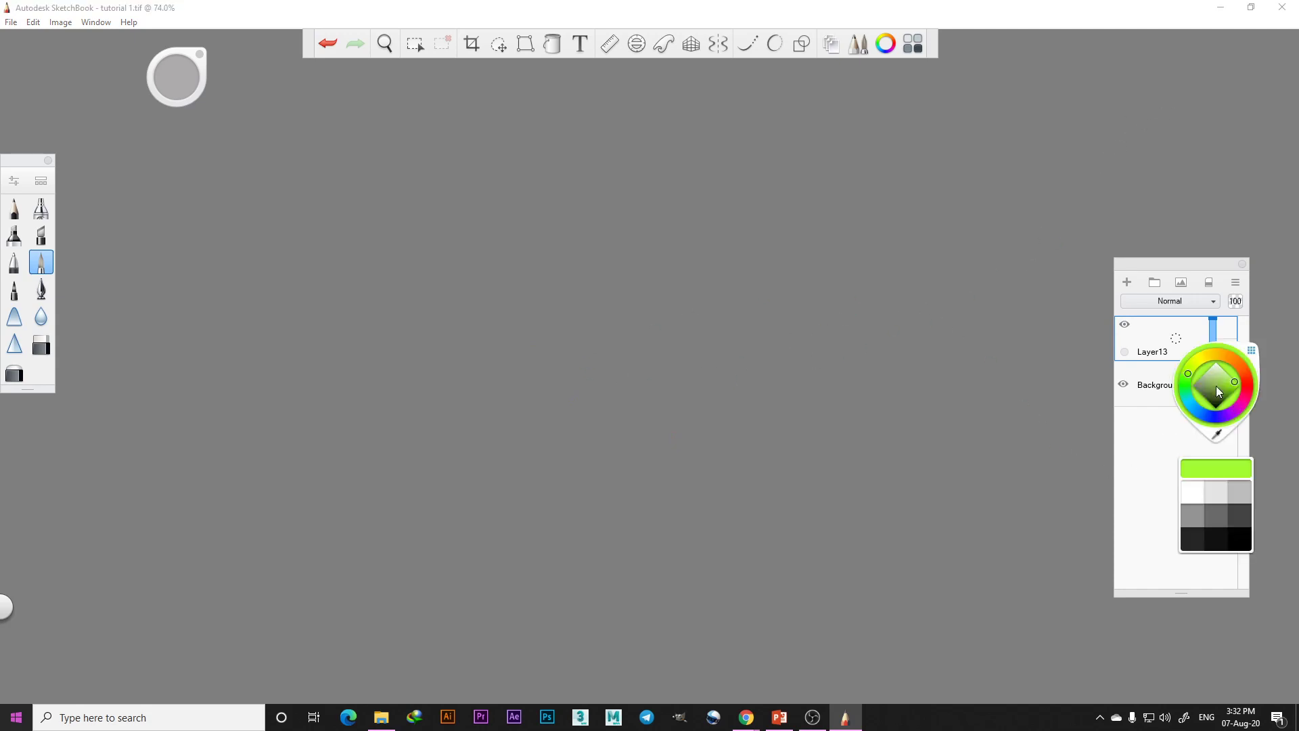
click(1208, 490)
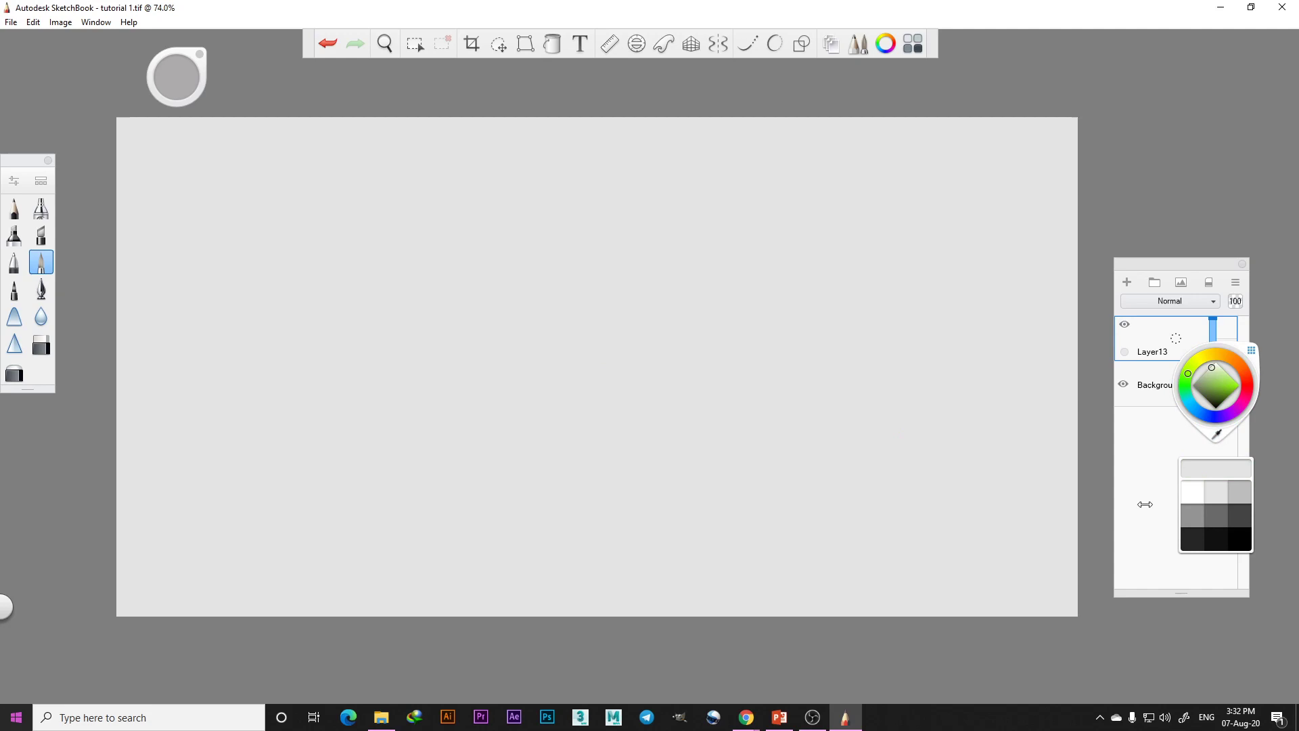
Set the Background layer's colour to white and close its colour editor
click(1202, 492)
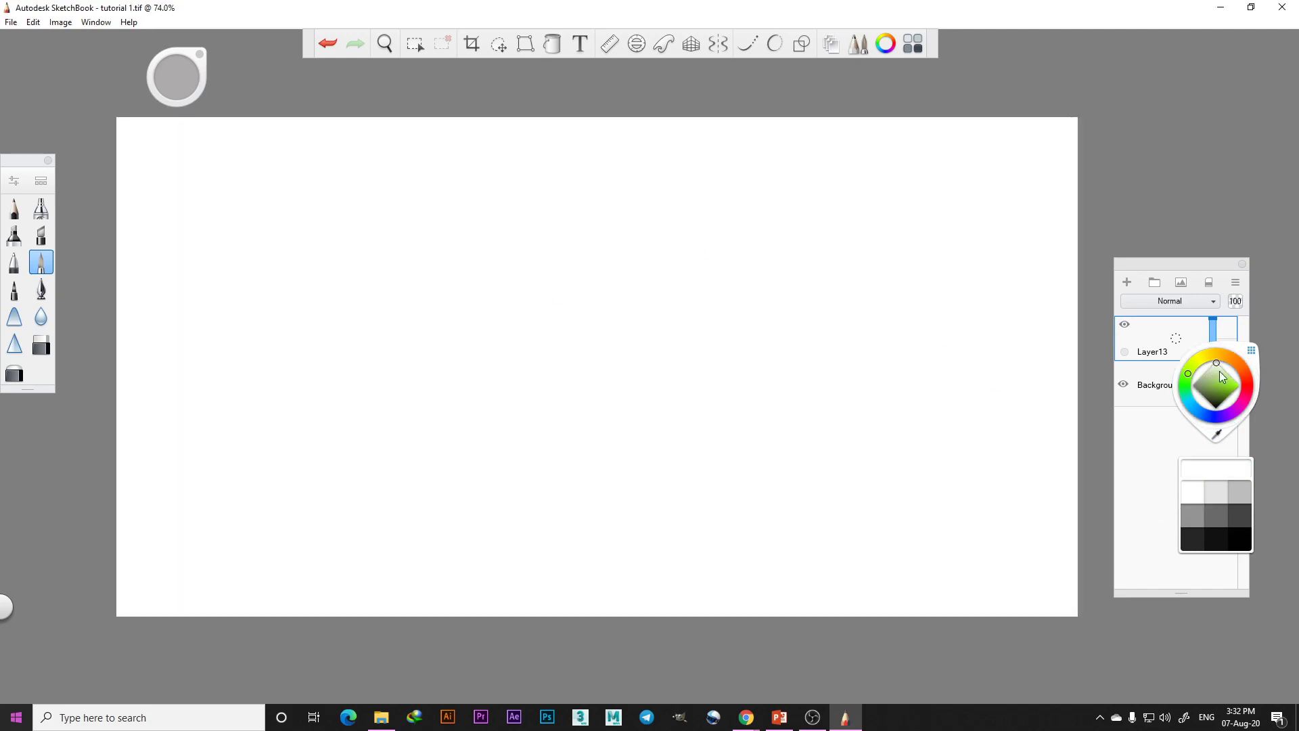
click(1252, 353)
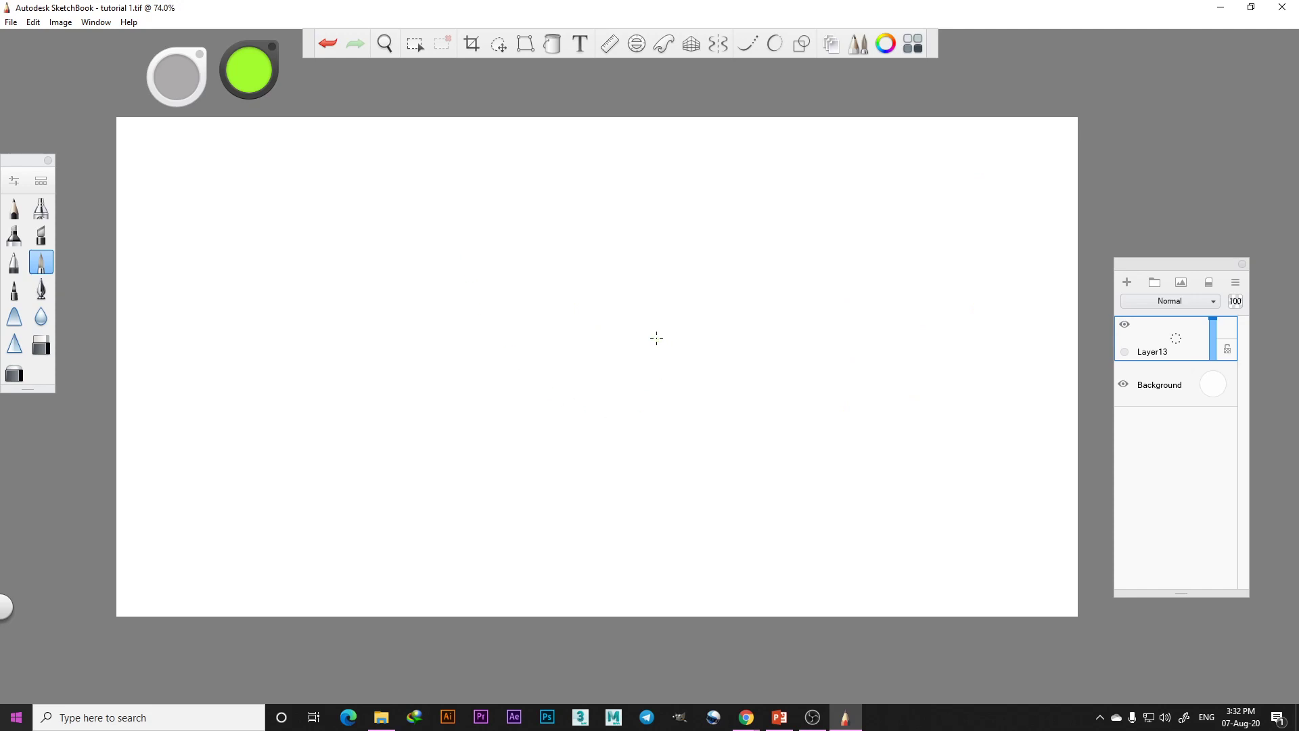
Draw a large freehand green circle and an overlapping rectangle on Layer13, then hide and show that layer
mouse_move(617, 275)
mouse_down()
mouse_move(768, 412)
mouse_move(521, 311)
mouse_up()
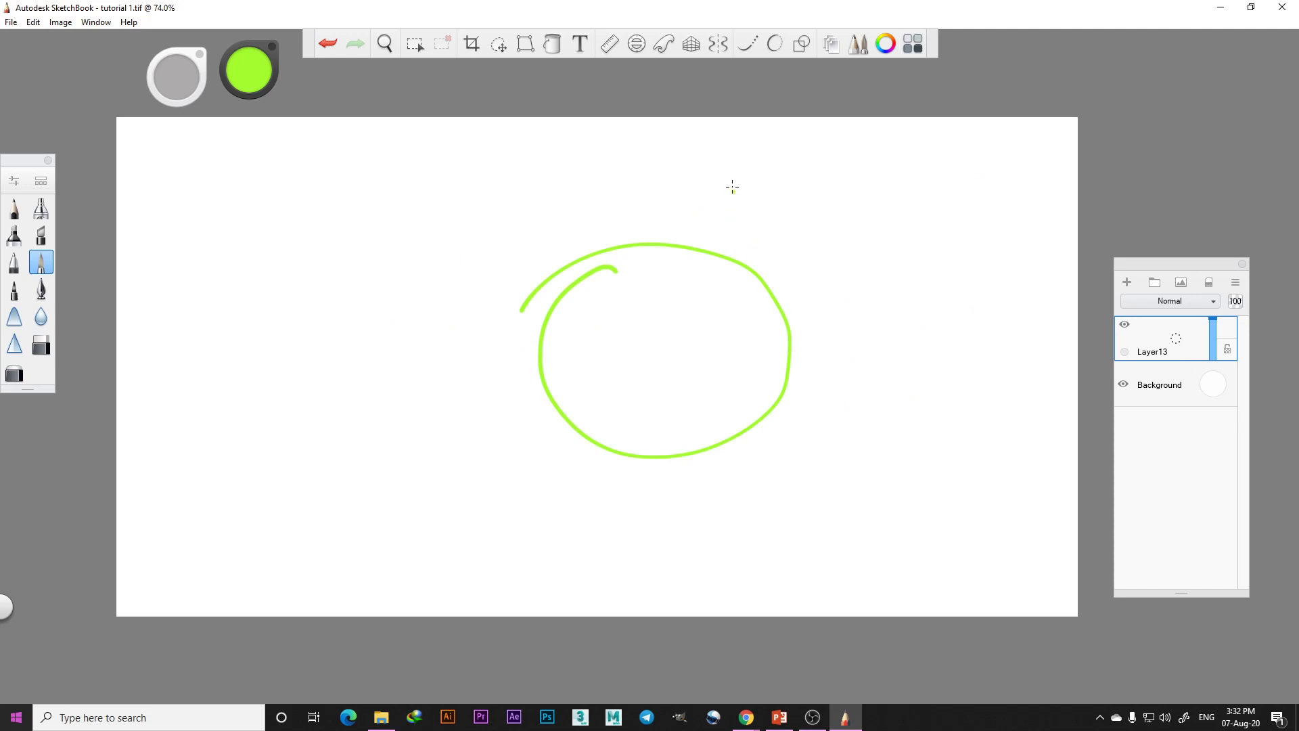
mouse_move(725, 176)
mouse_down()
mouse_move(717, 230)
mouse_move(882, 171)
mouse_move(906, 319)
mouse_move(814, 366)
mouse_move(708, 376)
mouse_up()
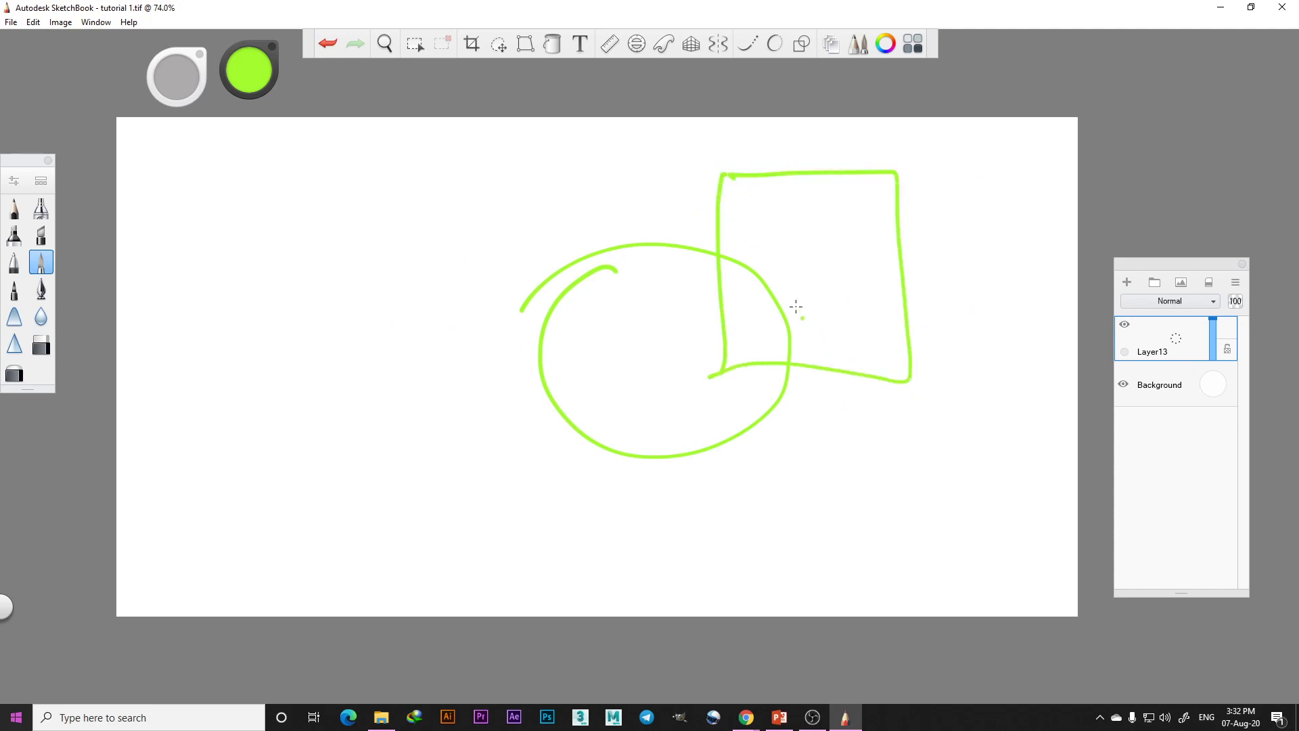
click(808, 242)
click(1125, 326)
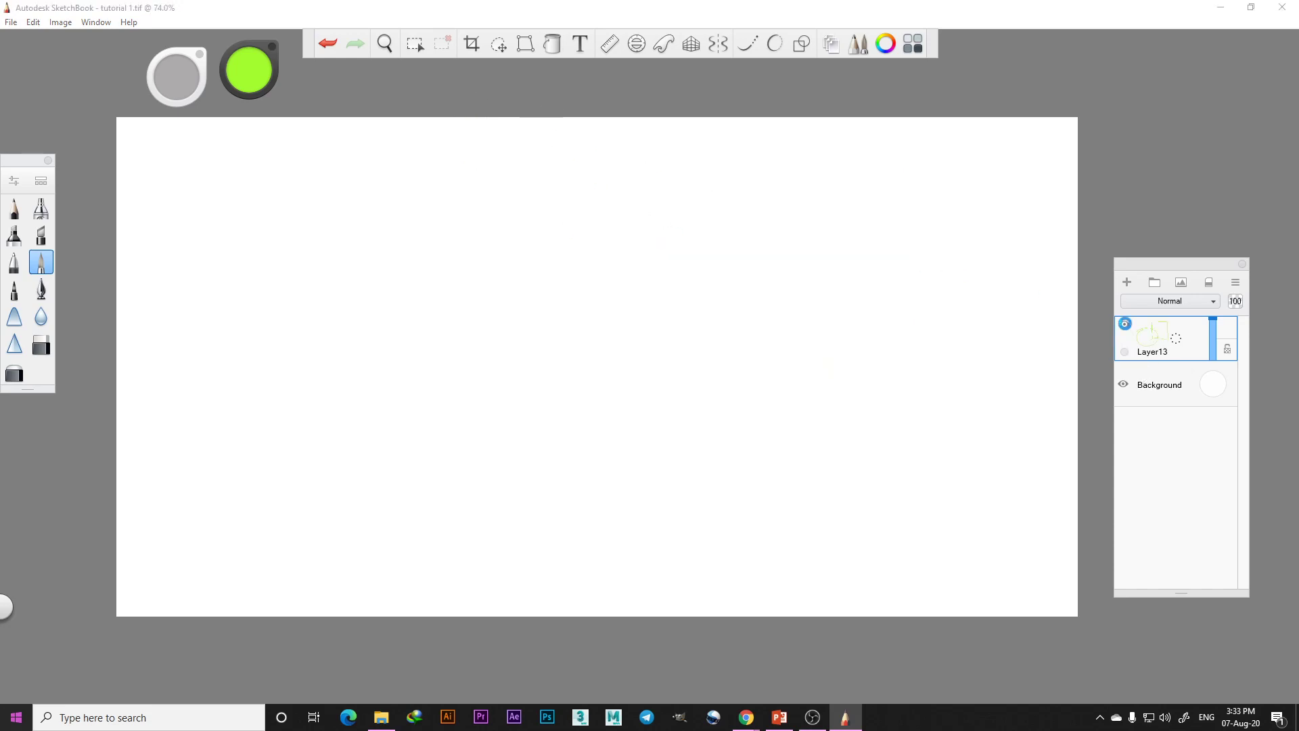
click(1126, 326)
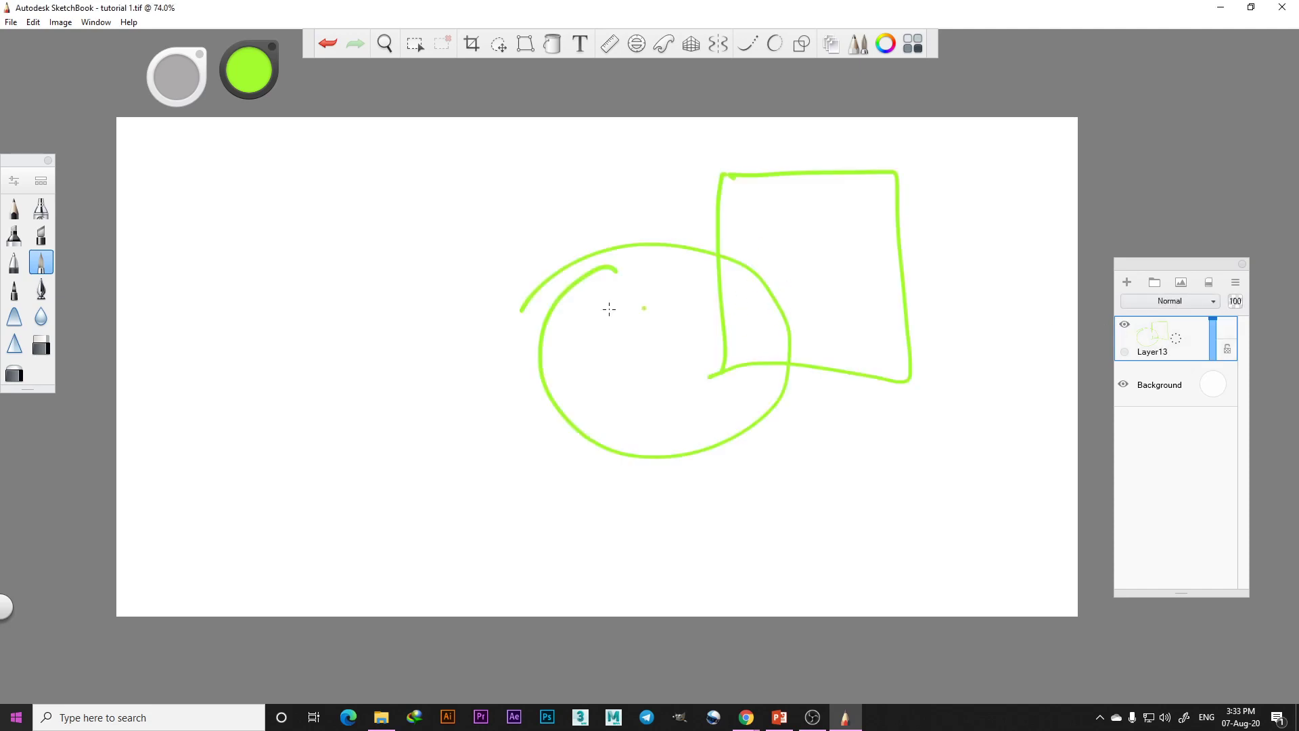
Erase the area where the circle and rectangle overlap on Layer13 with the hard eraser
click(41, 316)
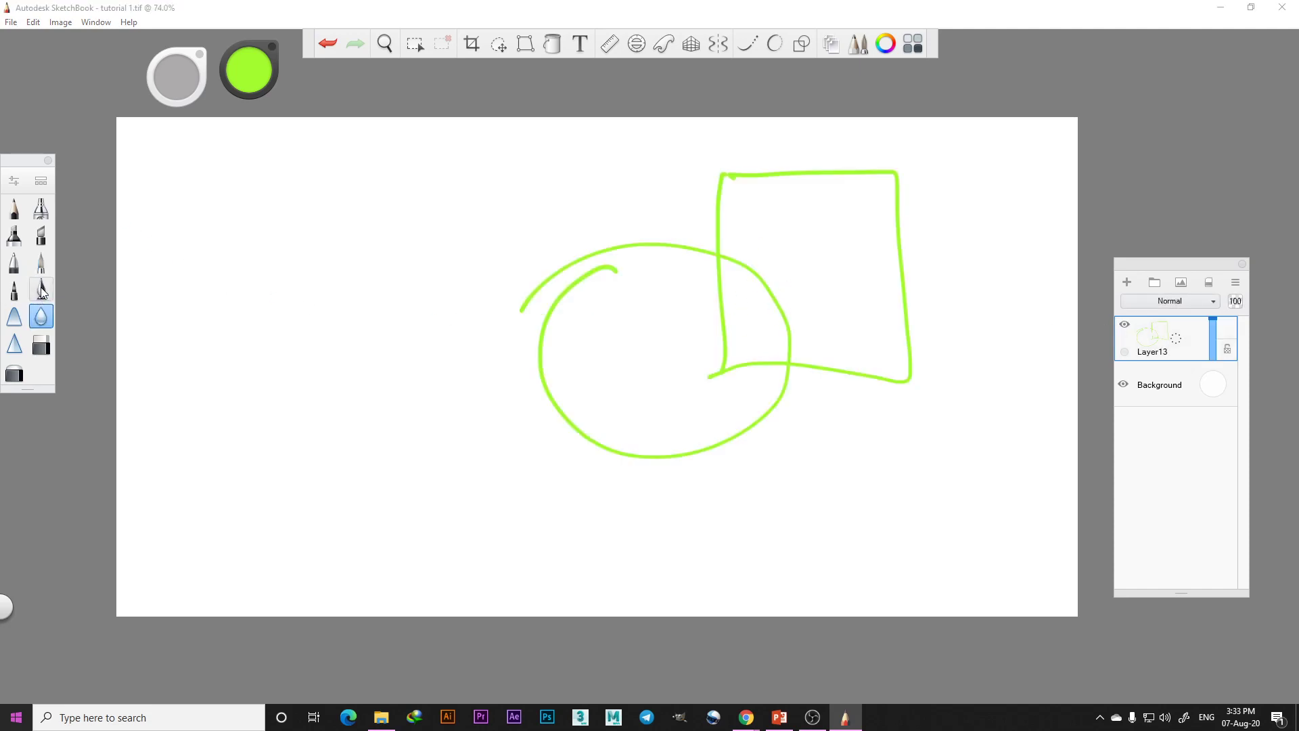
click(43, 342)
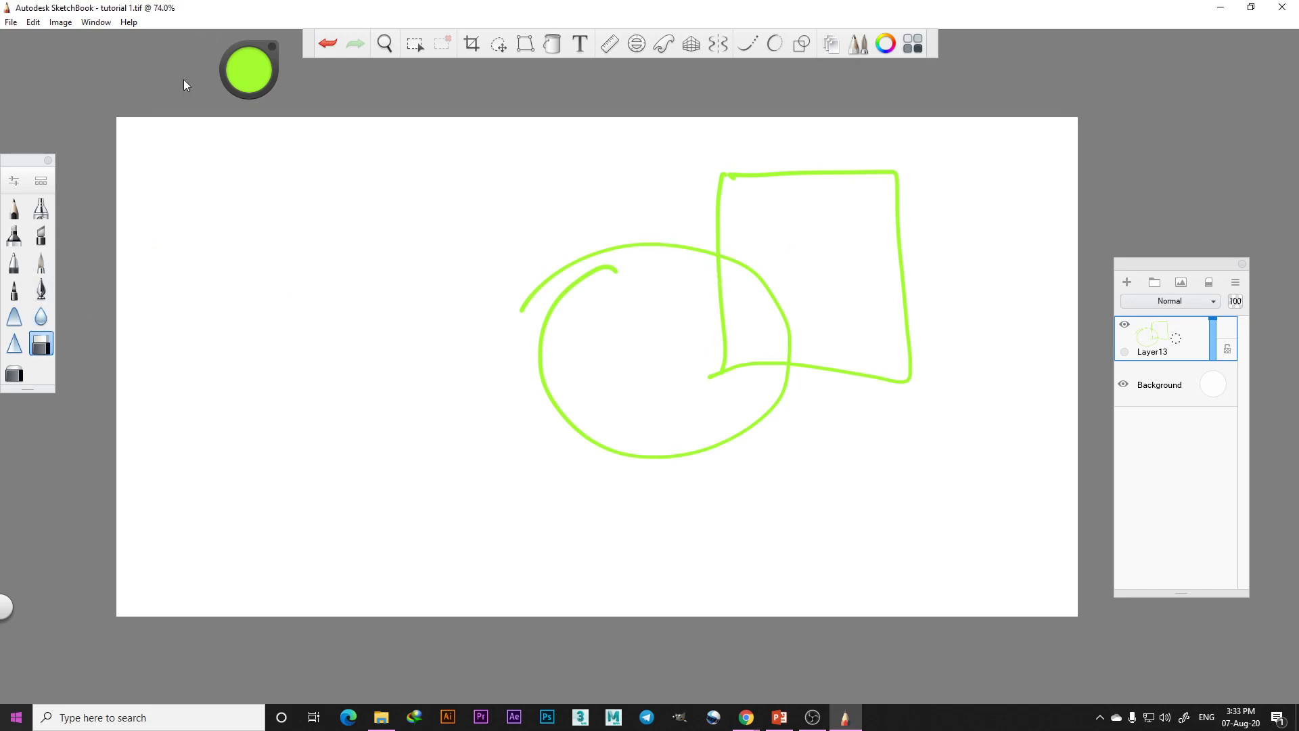
mouse_move(182, 78)
drag(175, 83, 178, 89)
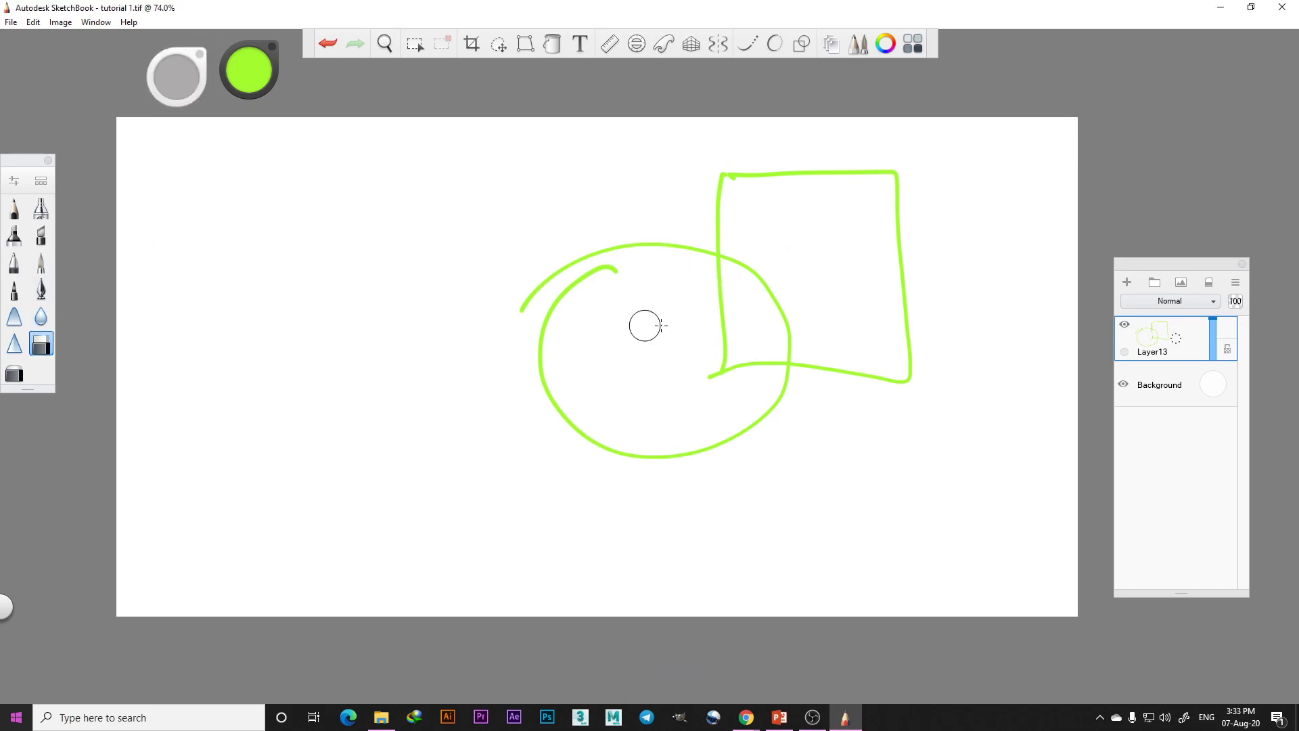
mouse_move(719, 311)
mouse_down()
mouse_move(723, 370)
mouse_move(790, 360)
mouse_move(847, 372)
mouse_move(786, 371)
mouse_move(766, 276)
mouse_move(718, 255)
mouse_move(721, 299)
mouse_move(732, 263)
mouse_up()
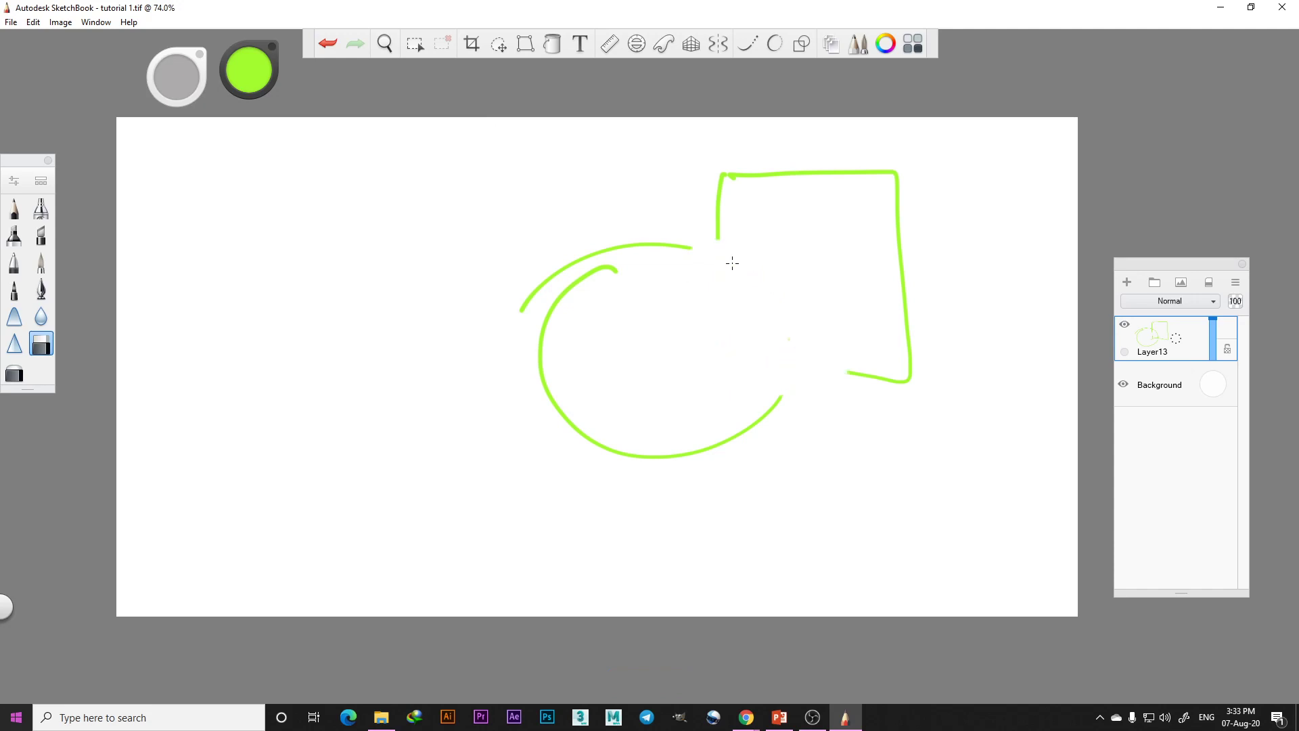
Toggle Layer13's visibility and clear everything drawn on it
click(1125, 324)
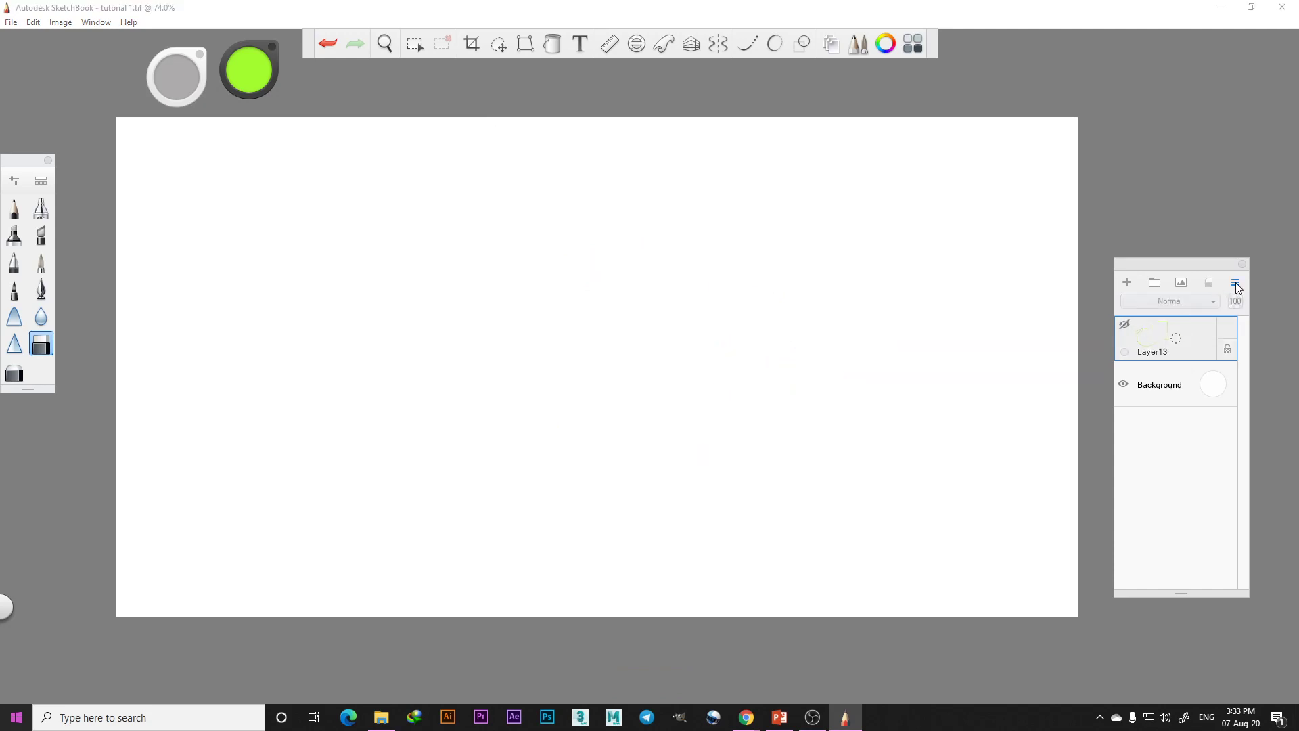
click(1237, 288)
click(1130, 326)
click(1129, 326)
click(1236, 282)
click(1195, 369)
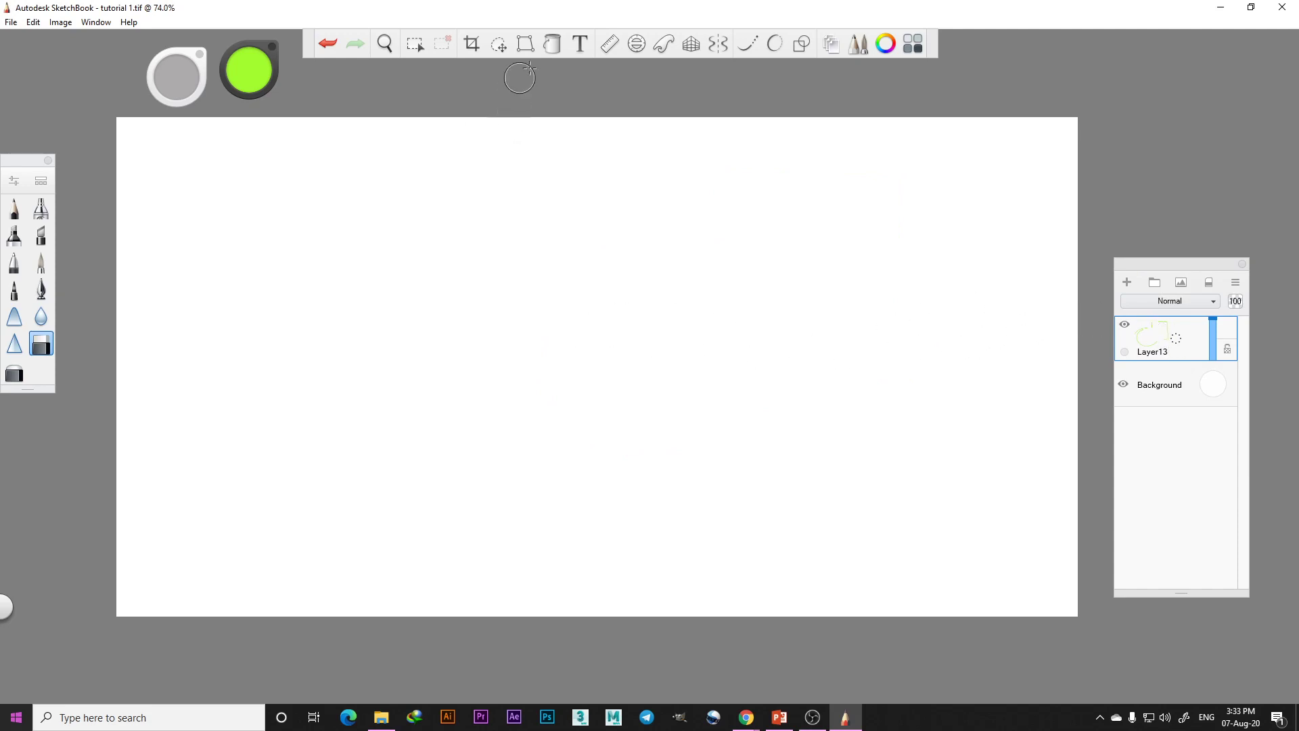
Draw a freehand green circle on Layer13 and, on a new layer above it, a square overlapping the circle
click(41, 263)
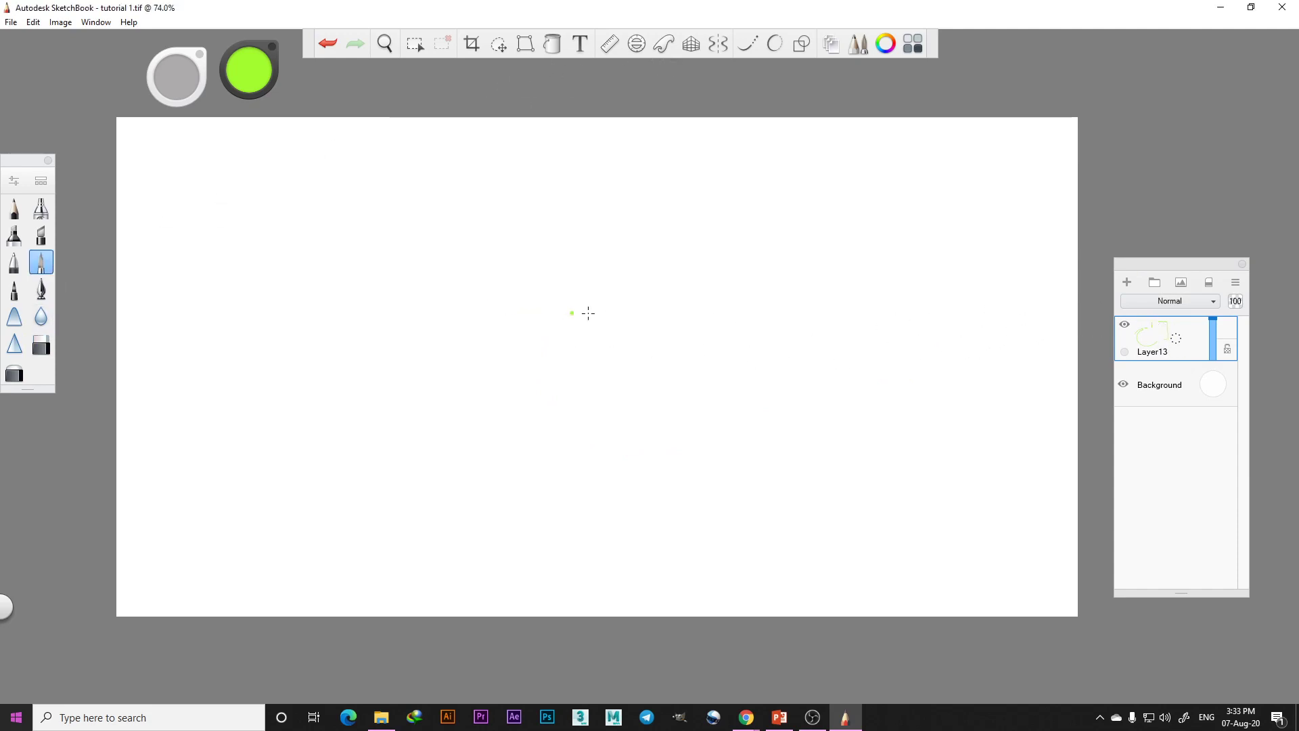
mouse_move(609, 257)
mouse_down()
mouse_move(559, 386)
mouse_move(747, 377)
mouse_move(657, 247)
mouse_move(586, 266)
mouse_up()
click(965, 341)
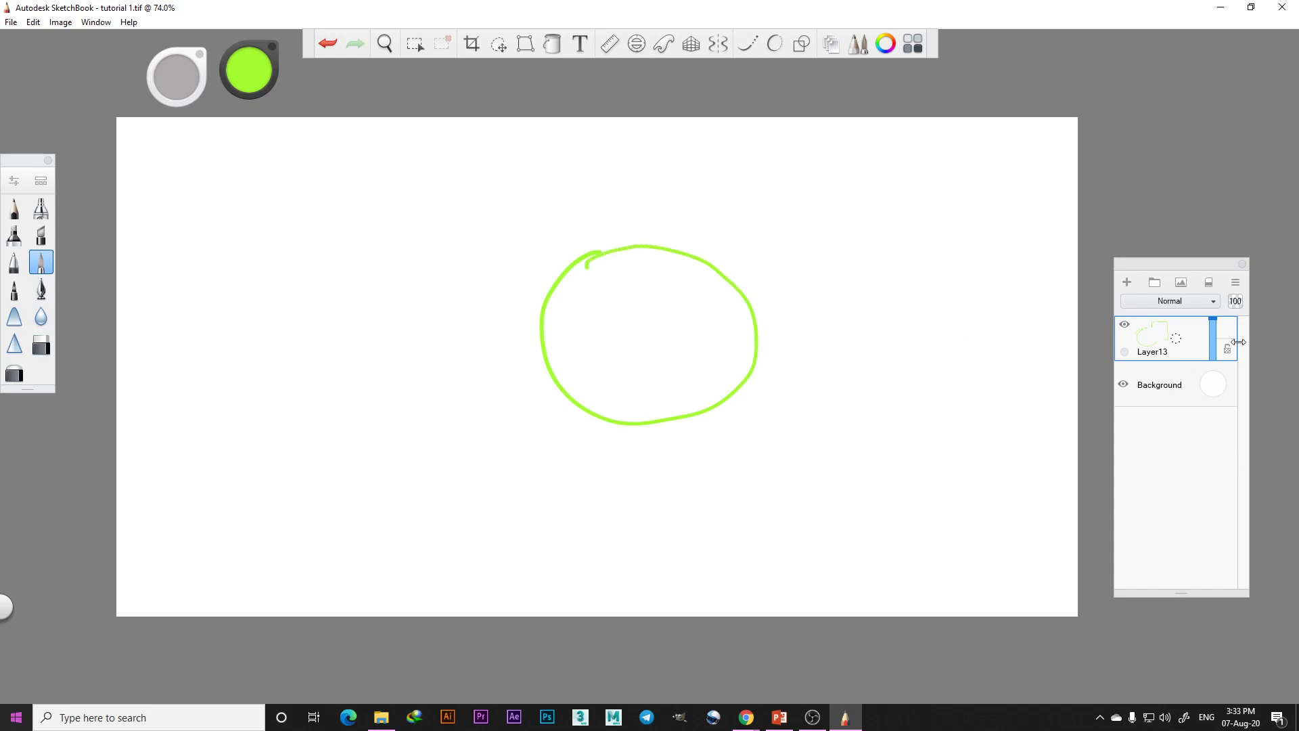
click(1126, 282)
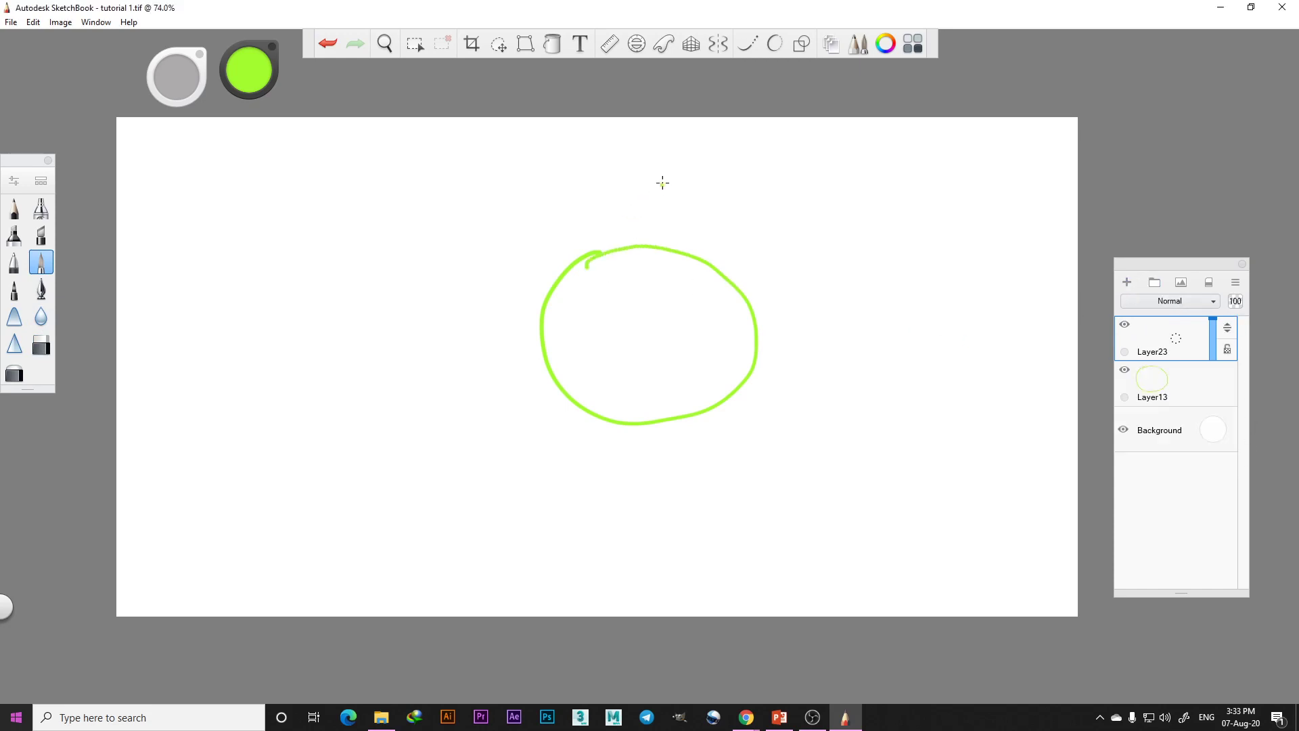
mouse_move(662, 180)
mouse_down()
mouse_move(657, 285)
mouse_move(788, 189)
mouse_move(840, 252)
mouse_move(806, 344)
mouse_move(657, 348)
mouse_up()
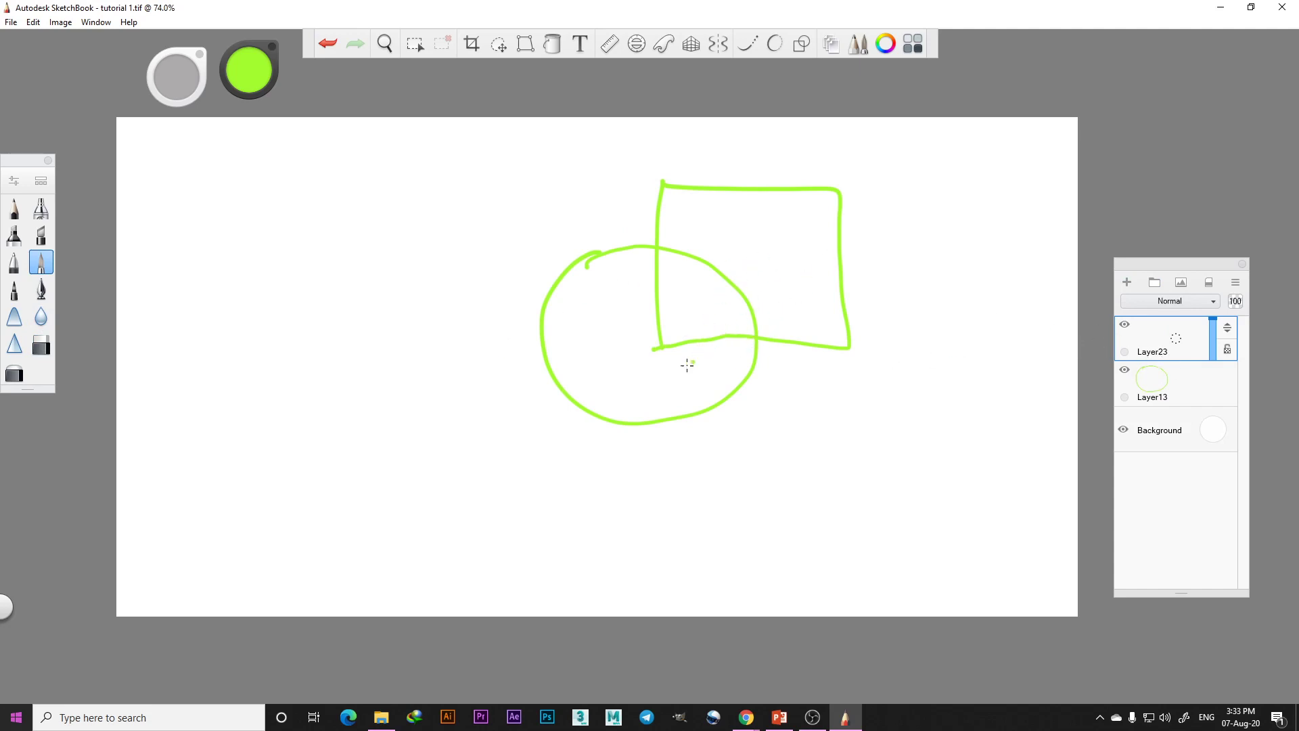
Hide and show the square's layer repeatedly to check that it is separate from the circle's layer
click(1127, 326)
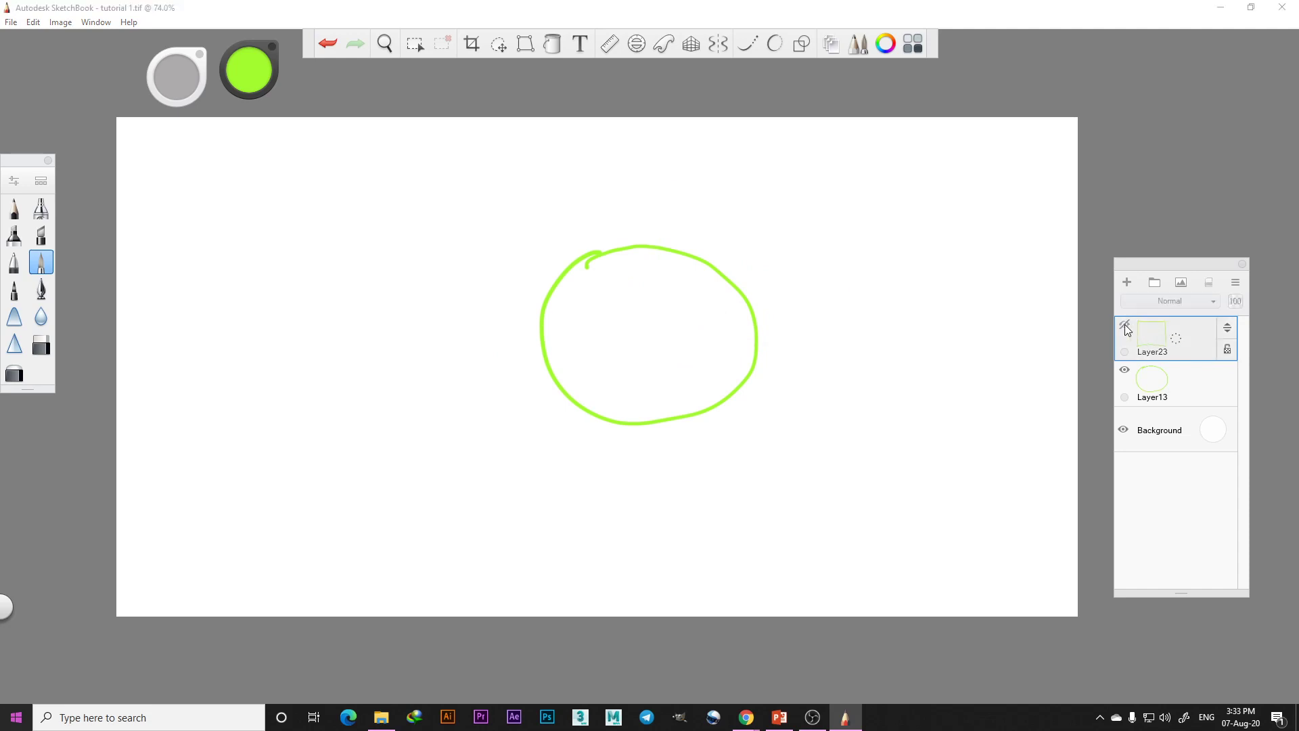
click(1124, 327)
click(1125, 328)
click(1125, 328)
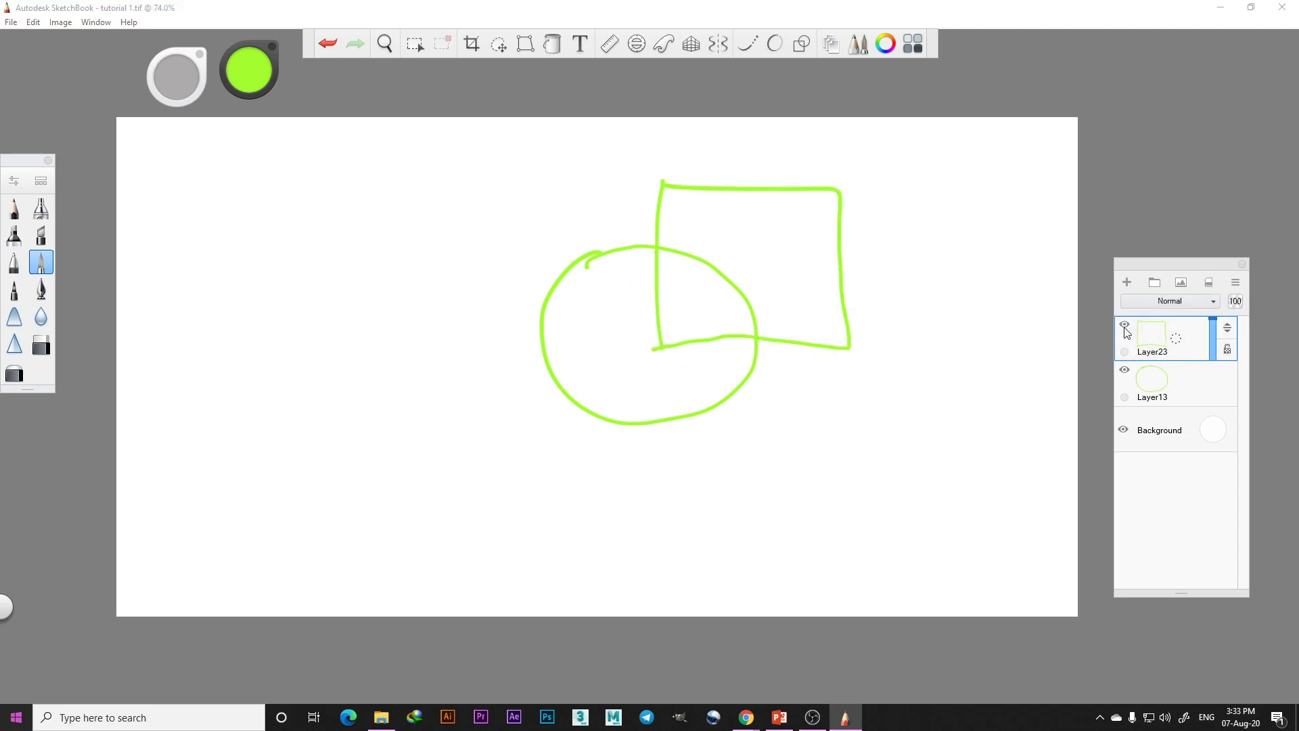
click(1126, 329)
click(1124, 329)
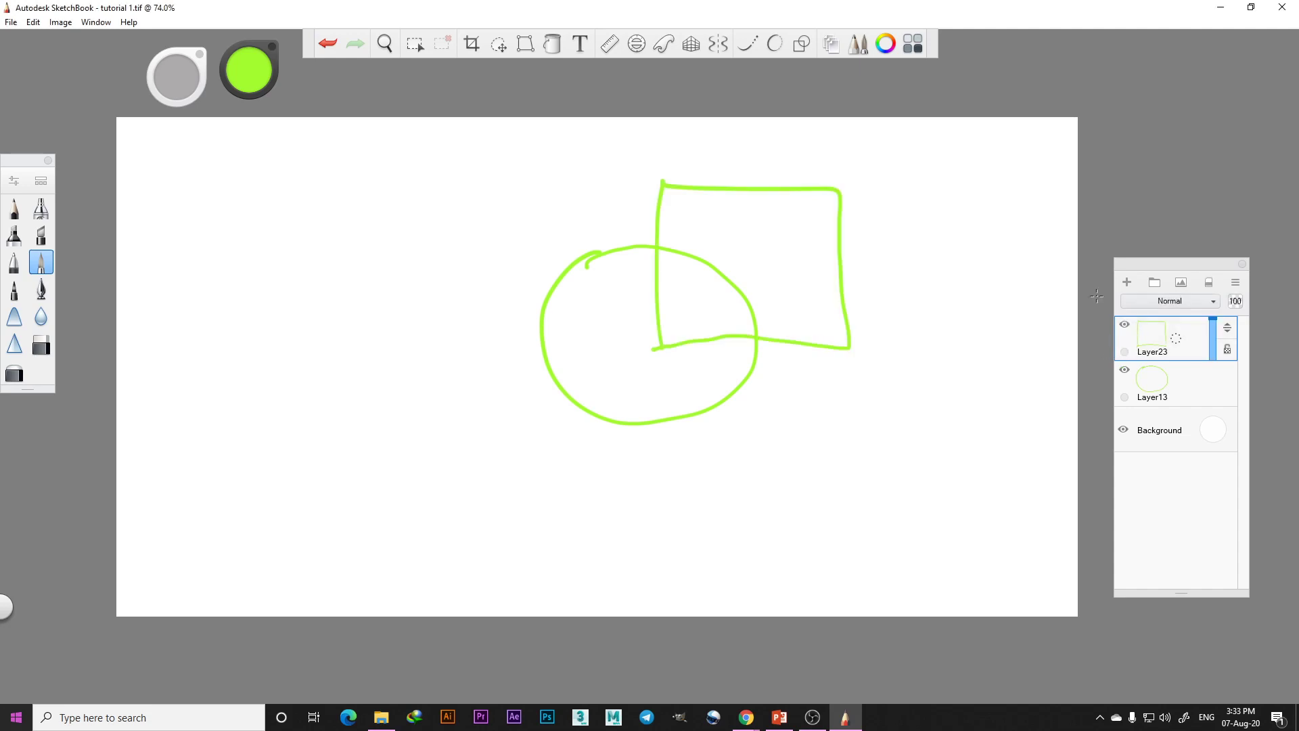
Move the square on Layer23 clear of the circle, to the upper right of it, and close the transform tool
click(498, 44)
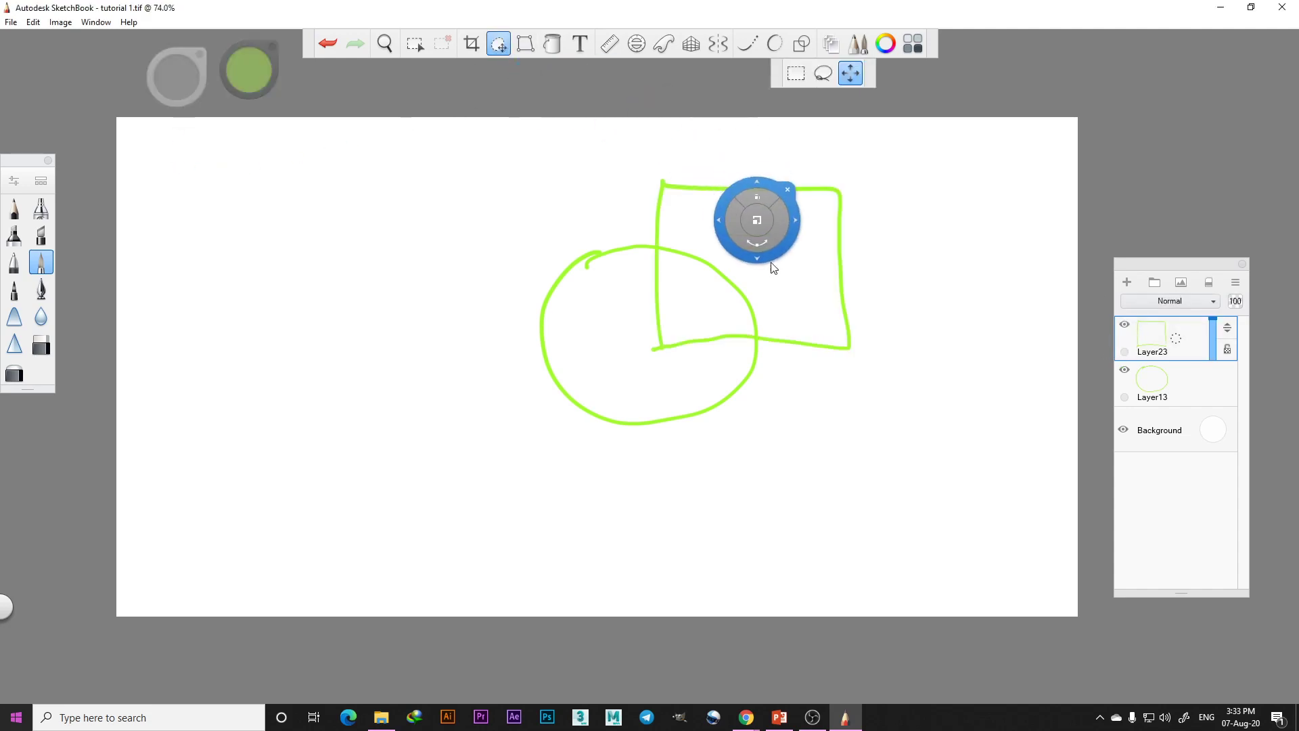
drag(697, 274, 839, 347)
drag(766, 282, 770, 310)
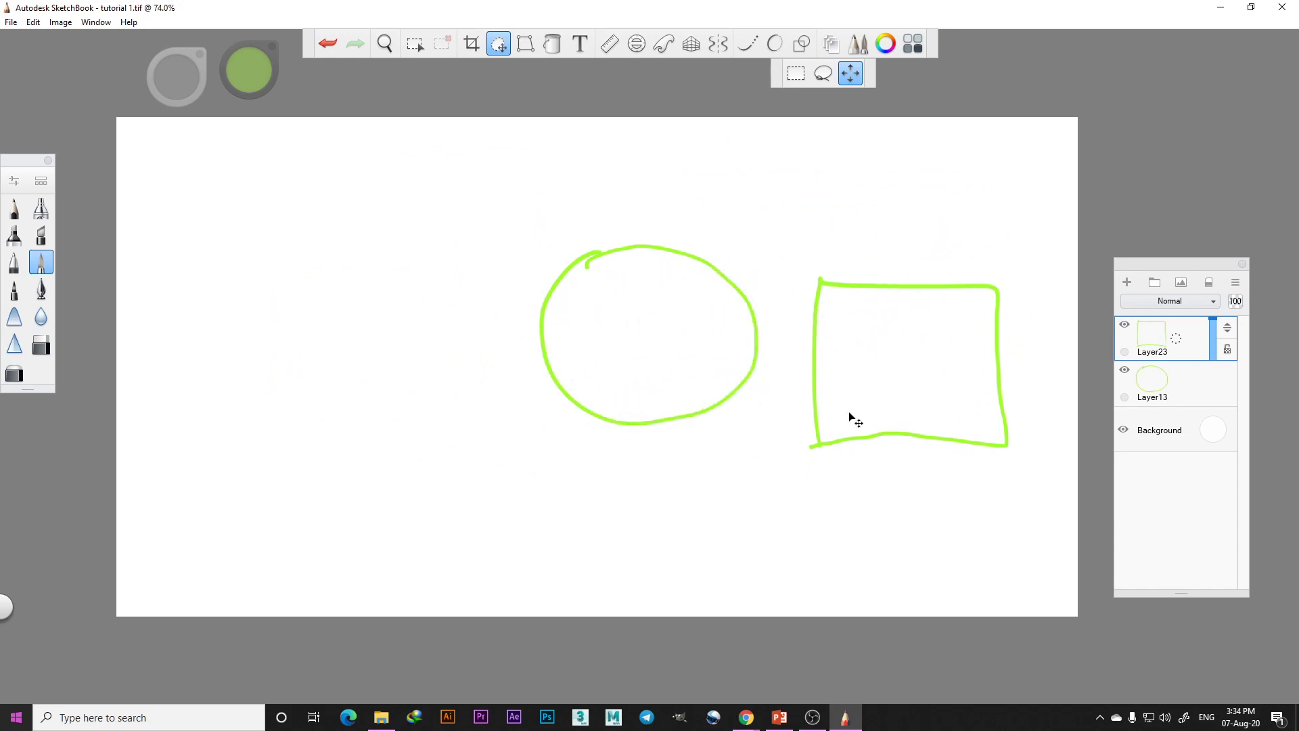
drag(850, 413, 831, 306)
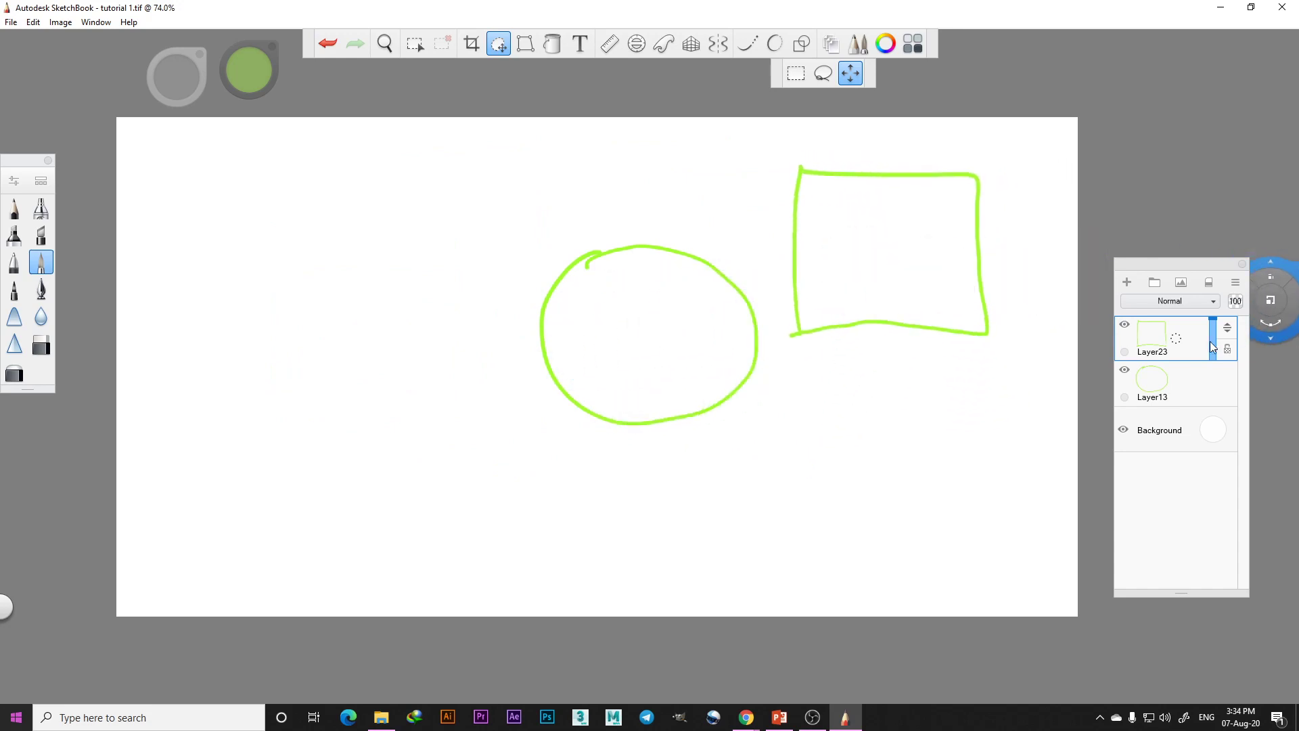
double_click(1143, 354)
click(1143, 355)
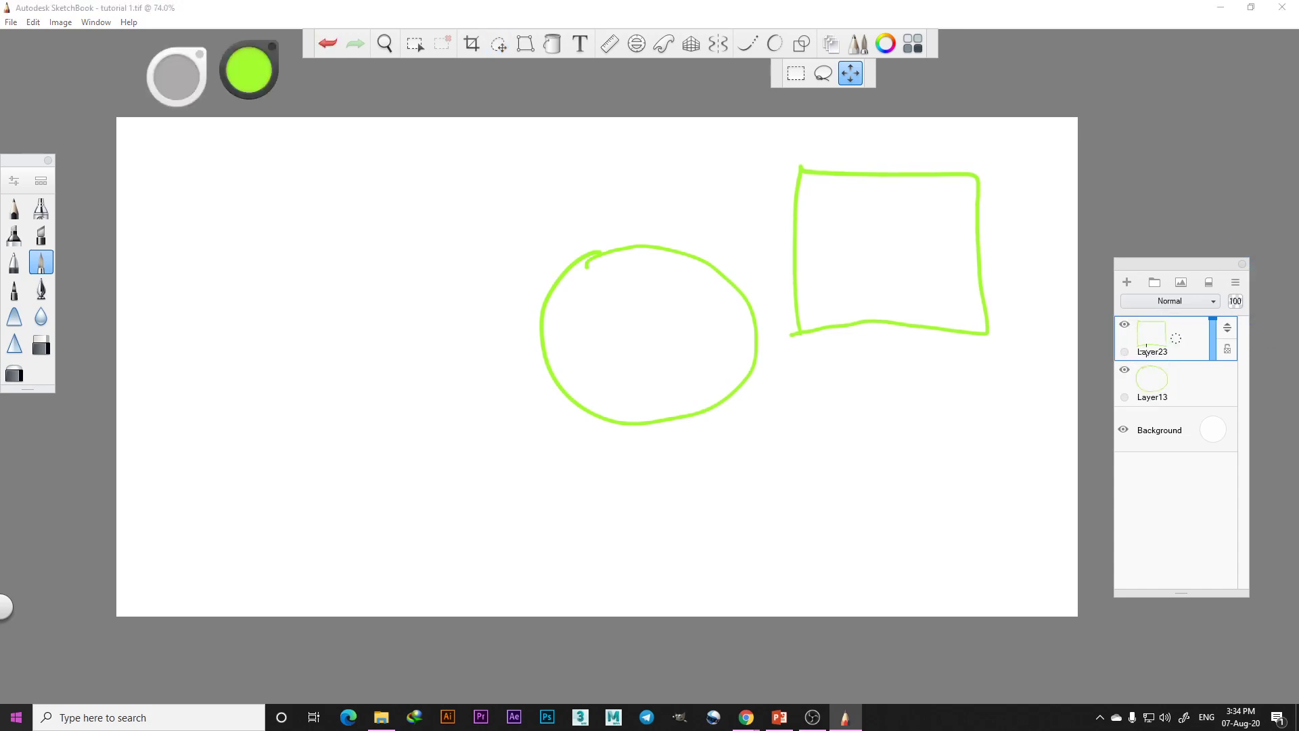
click(893, 84)
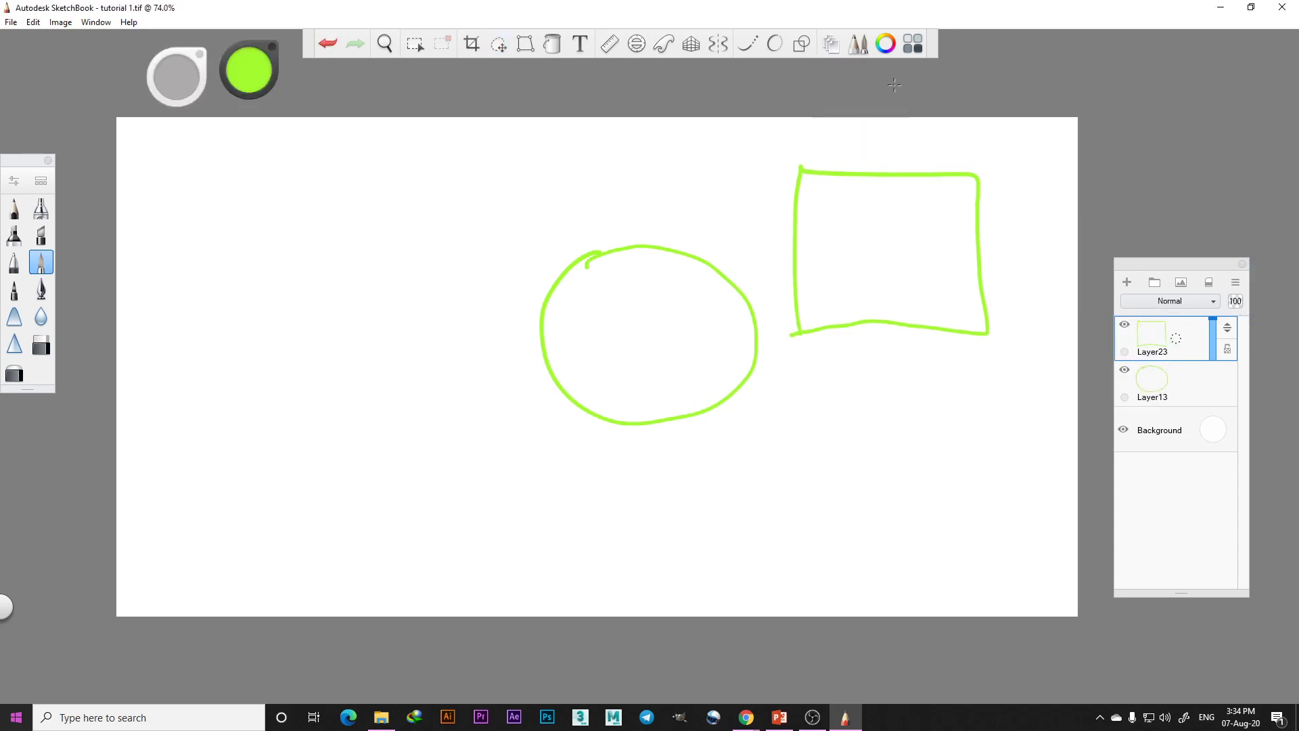
Add an empty layer above Layer23 and delete Layer23 with its square
click(1157, 356)
click(1156, 357)
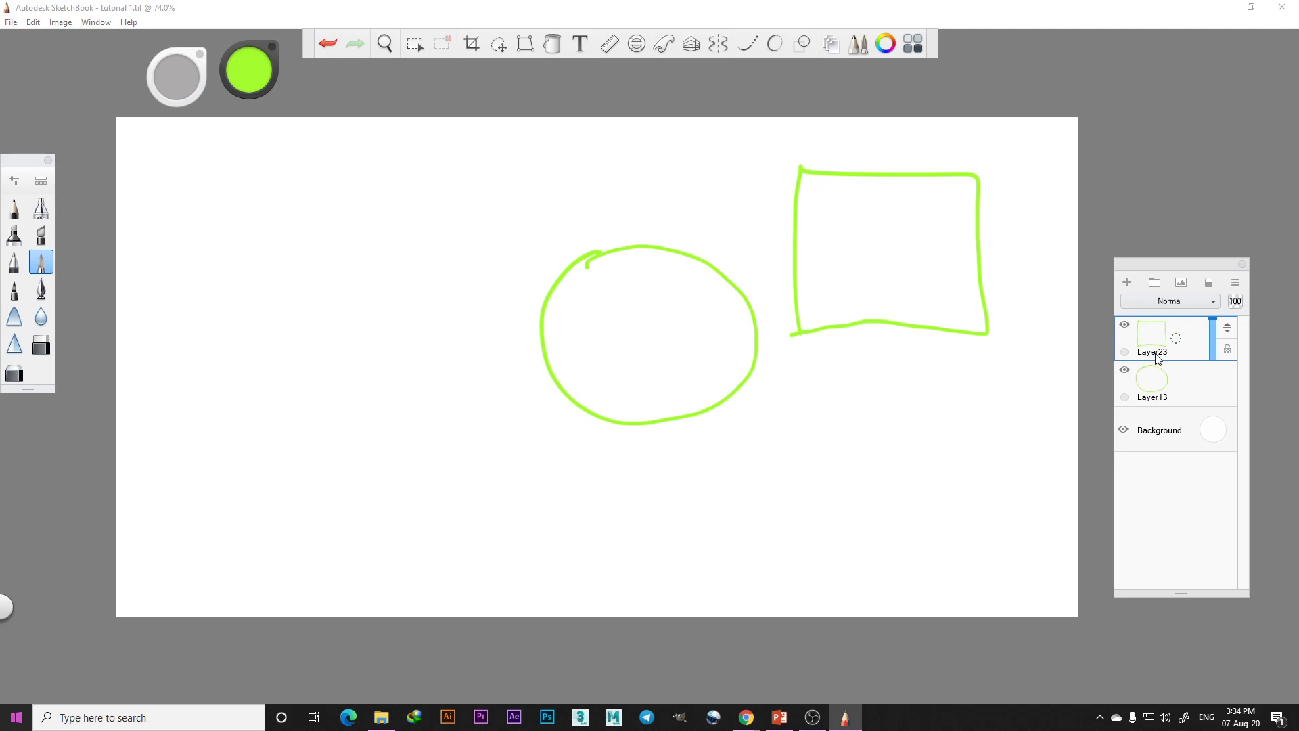
click(1158, 358)
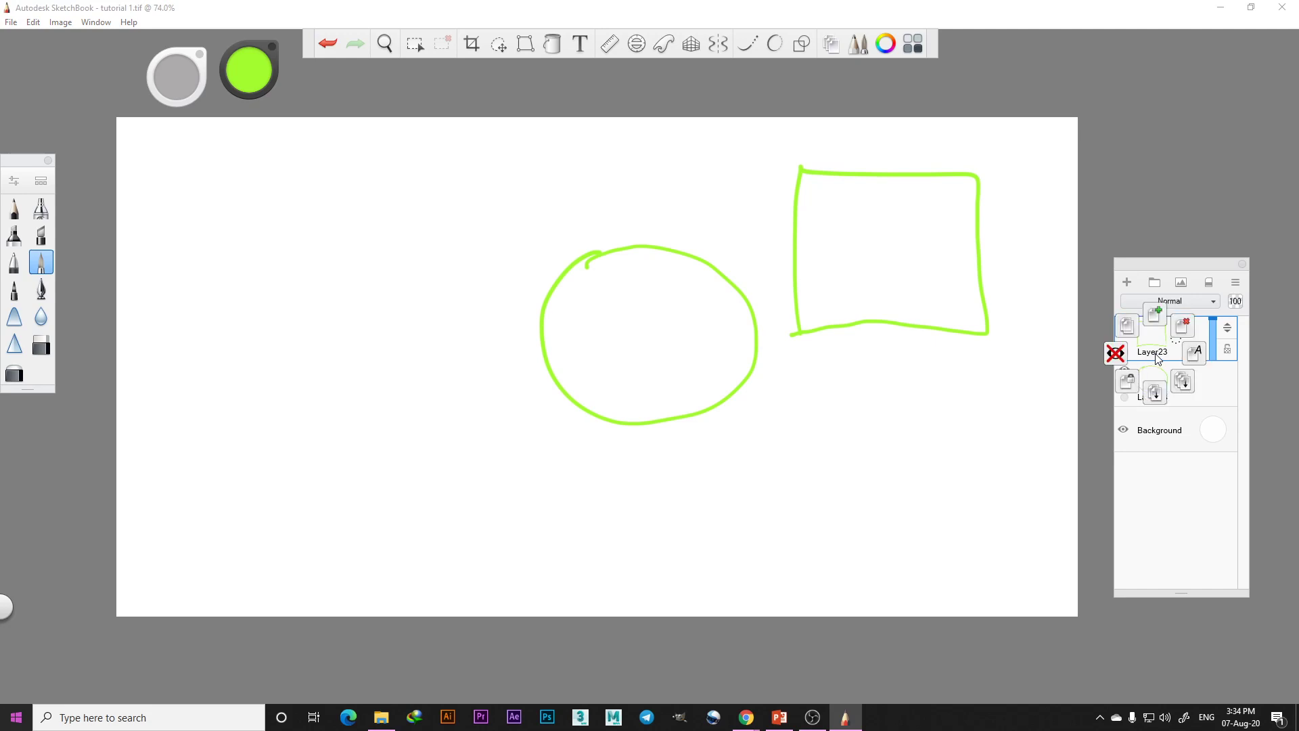
click(1156, 314)
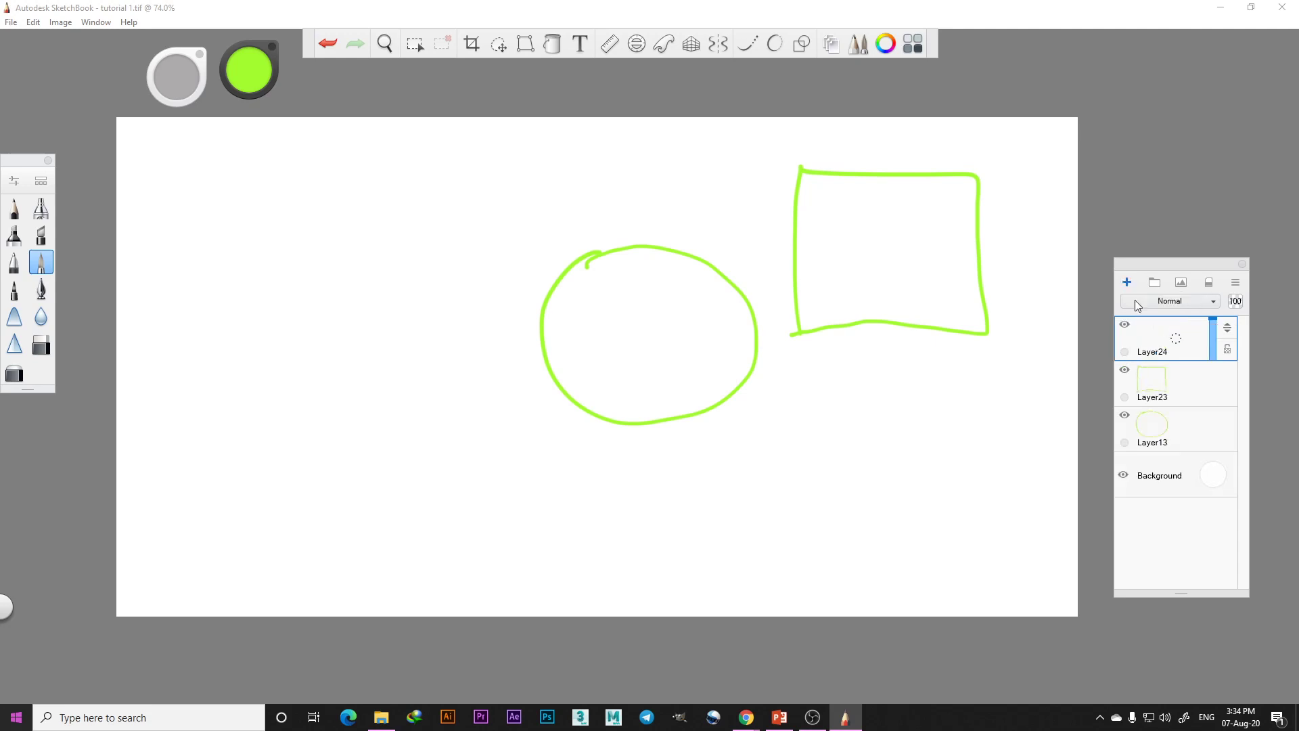
click(1155, 402)
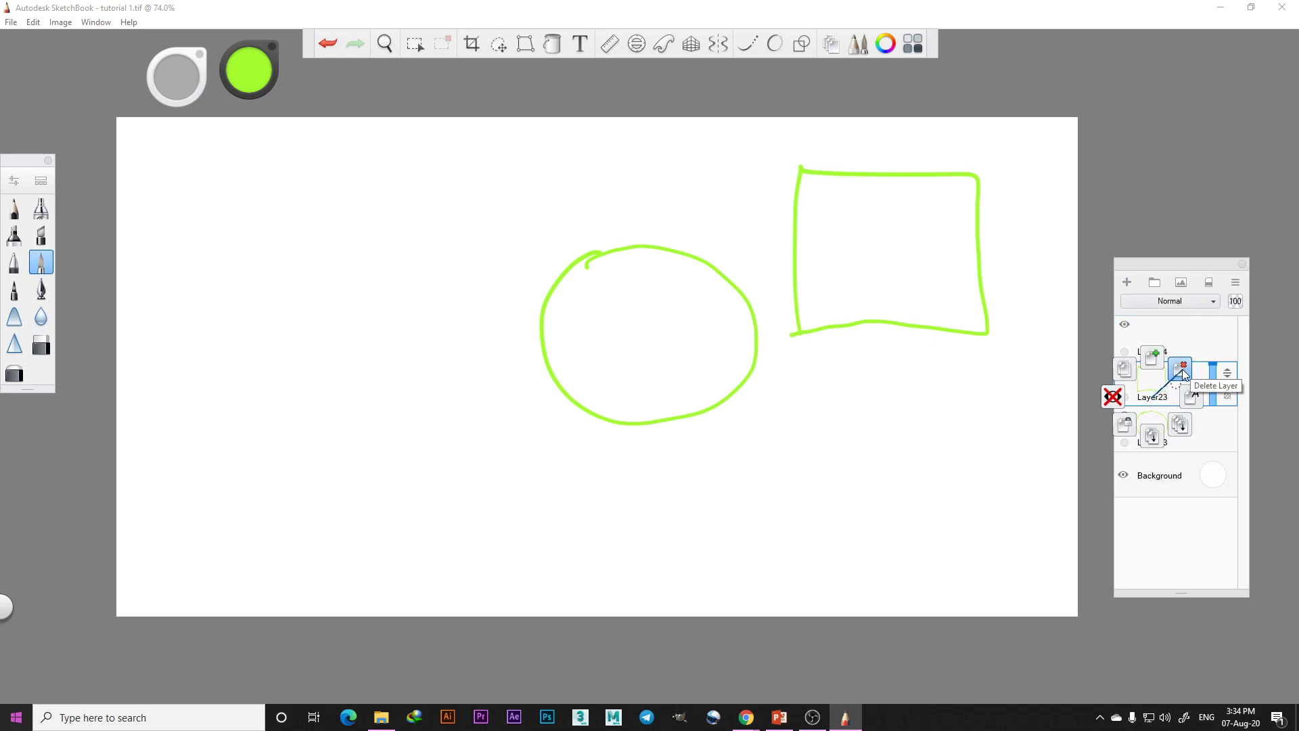
click(1182, 374)
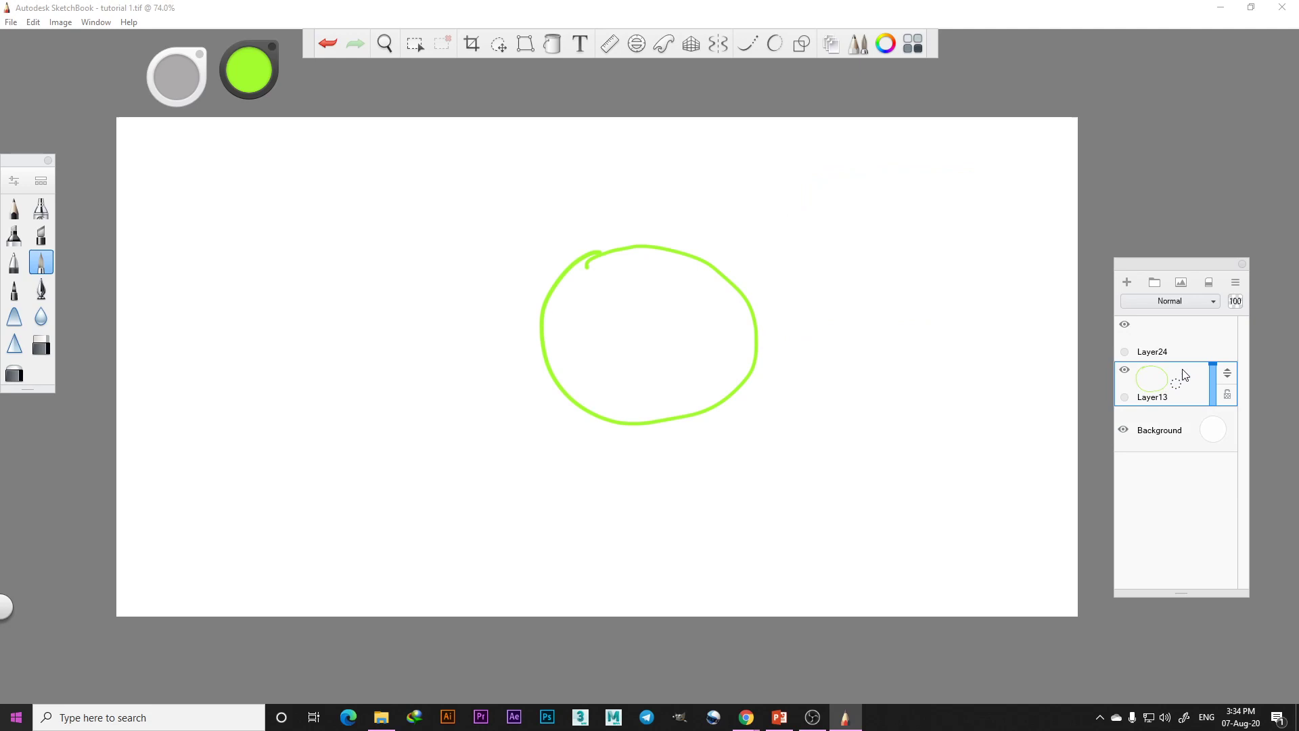
Rename Layer13 to circle
click(1160, 403)
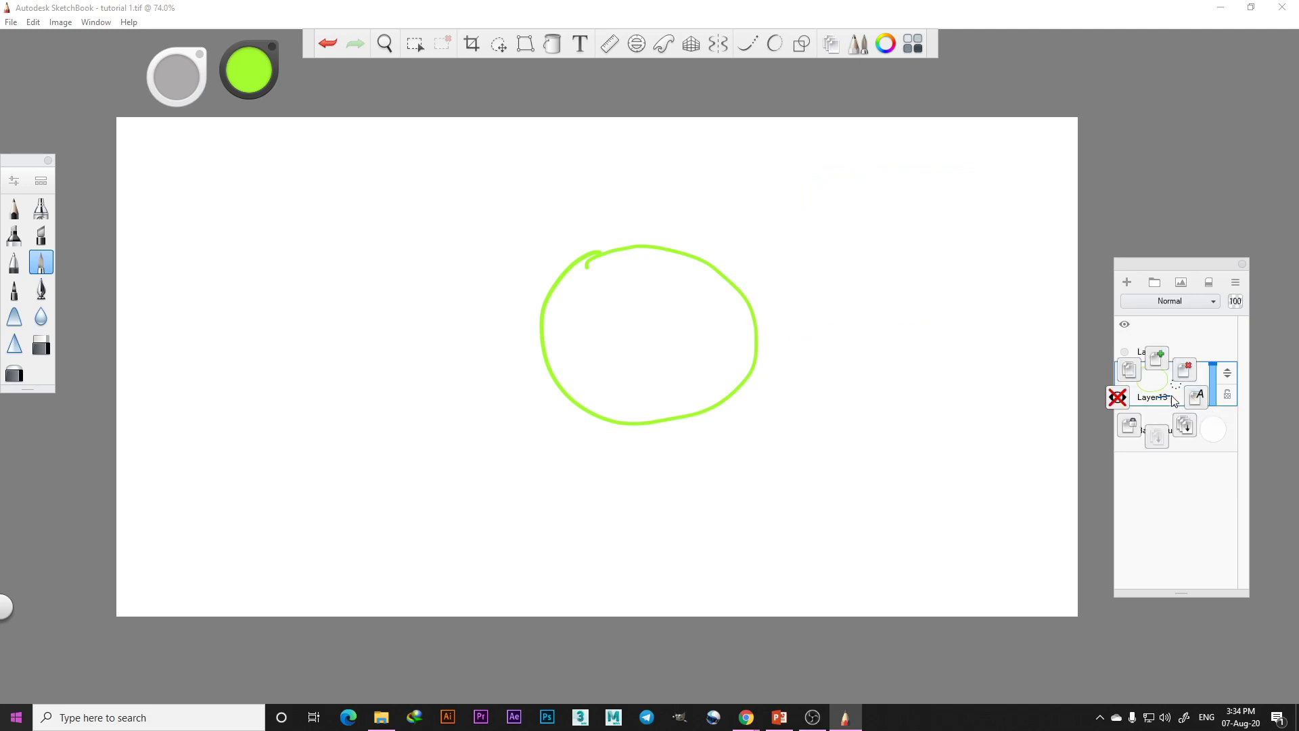
click(1207, 396)
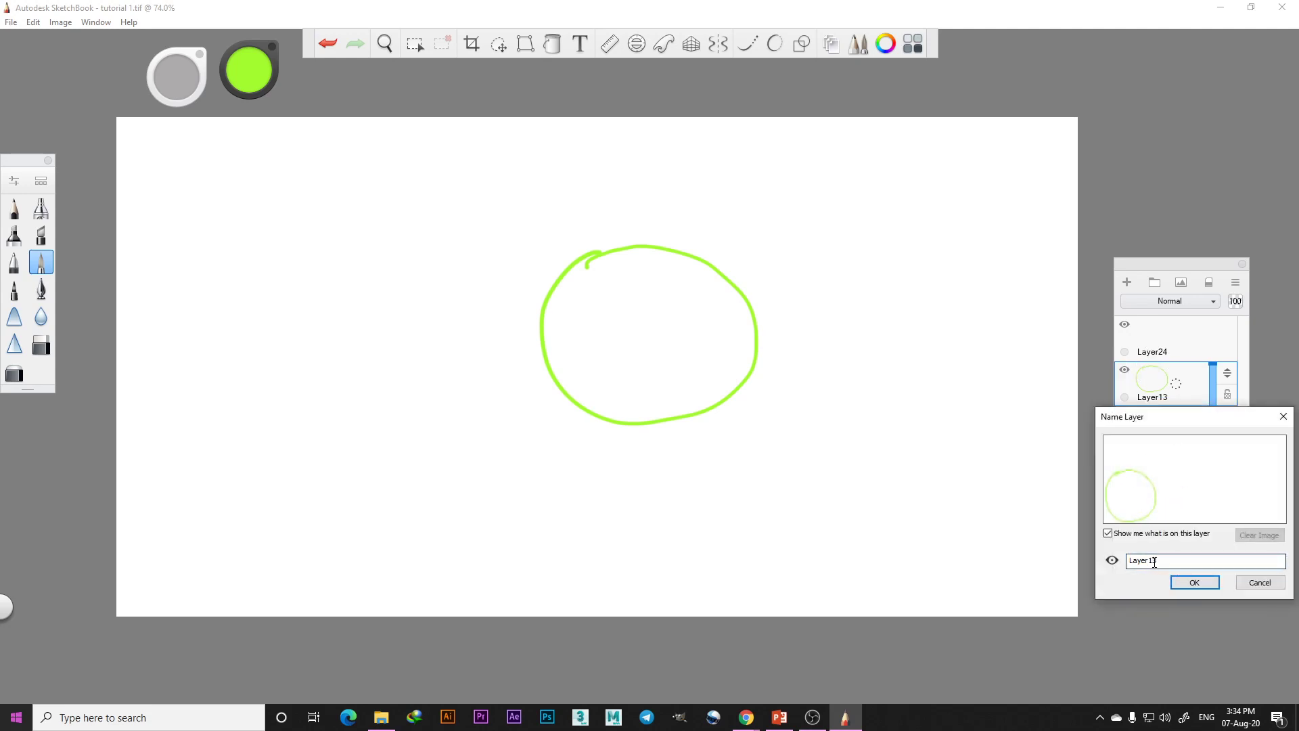
drag(1158, 561, 1091, 561)
text(cv)
click(1194, 582)
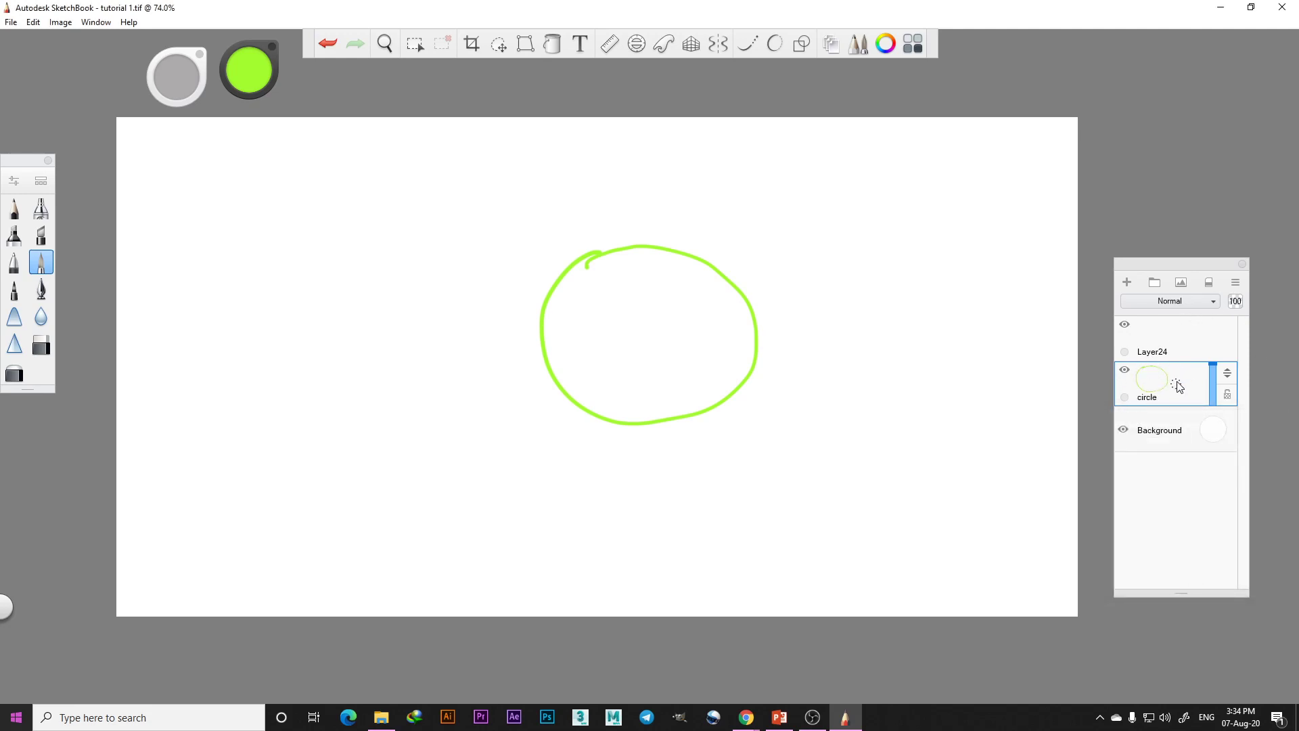
Merge all layers above the background into the circle layer and undo the merge
drag(1151, 401, 1173, 426)
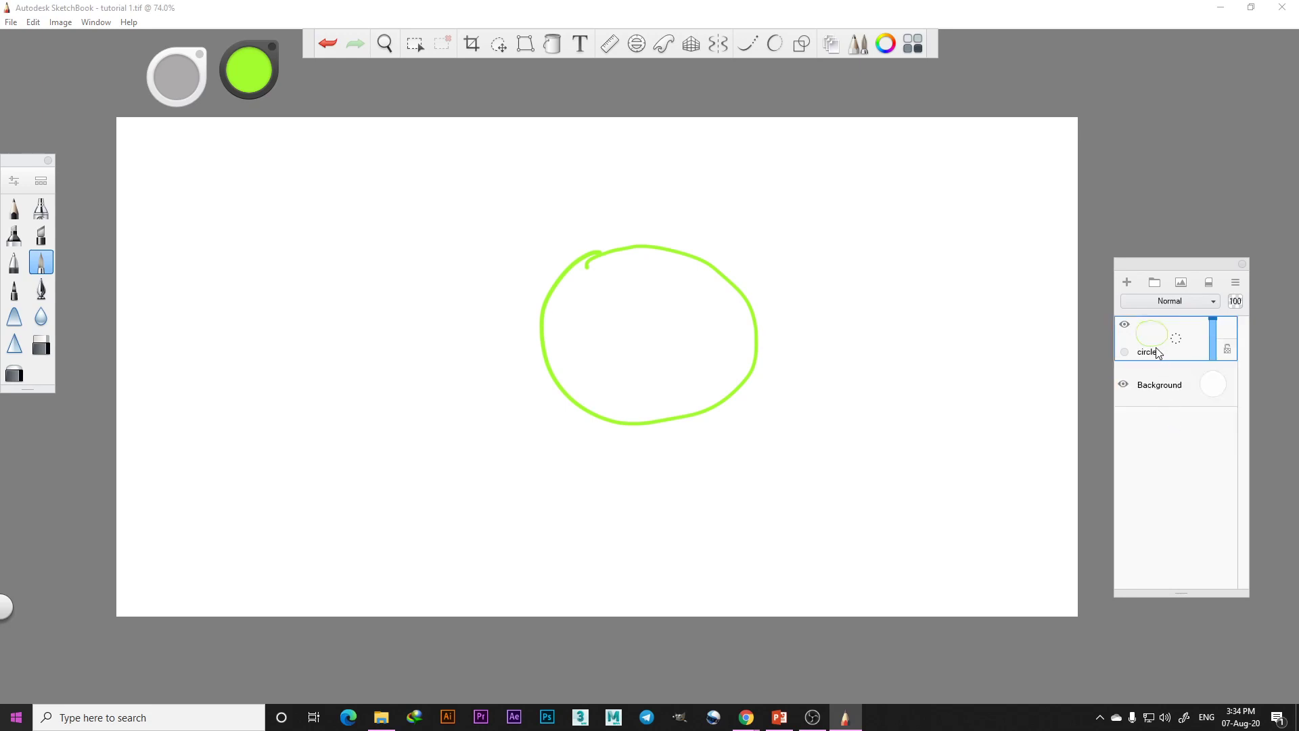
click(329, 45)
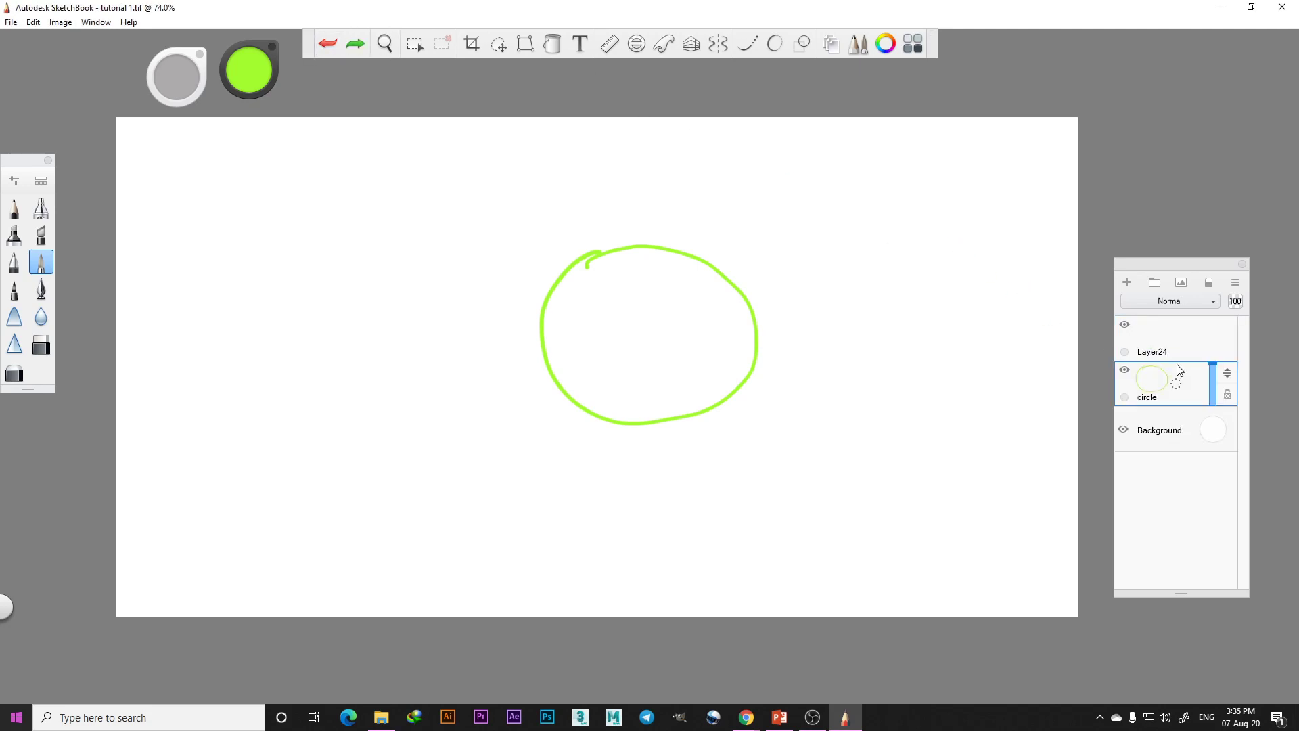
Add two empty layers directly above the circle layer
click(1124, 283)
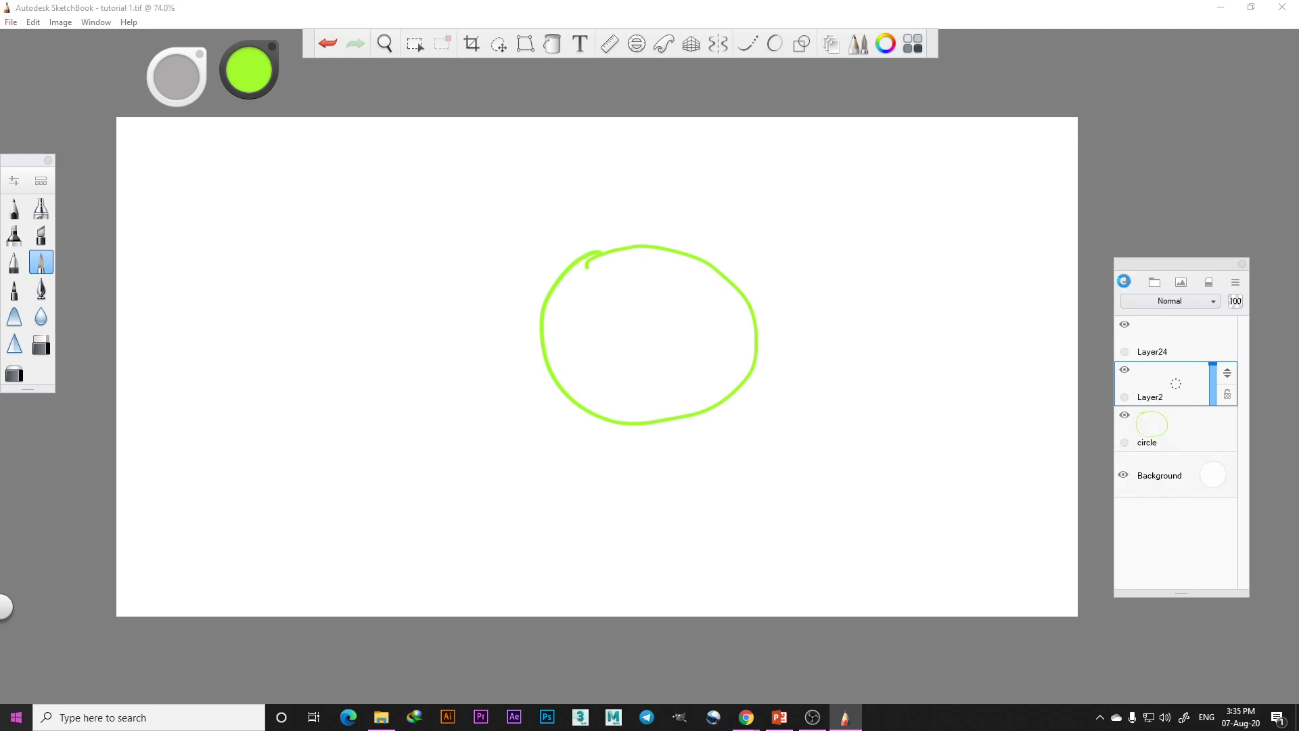
click(1125, 283)
click(1166, 477)
click(1174, 448)
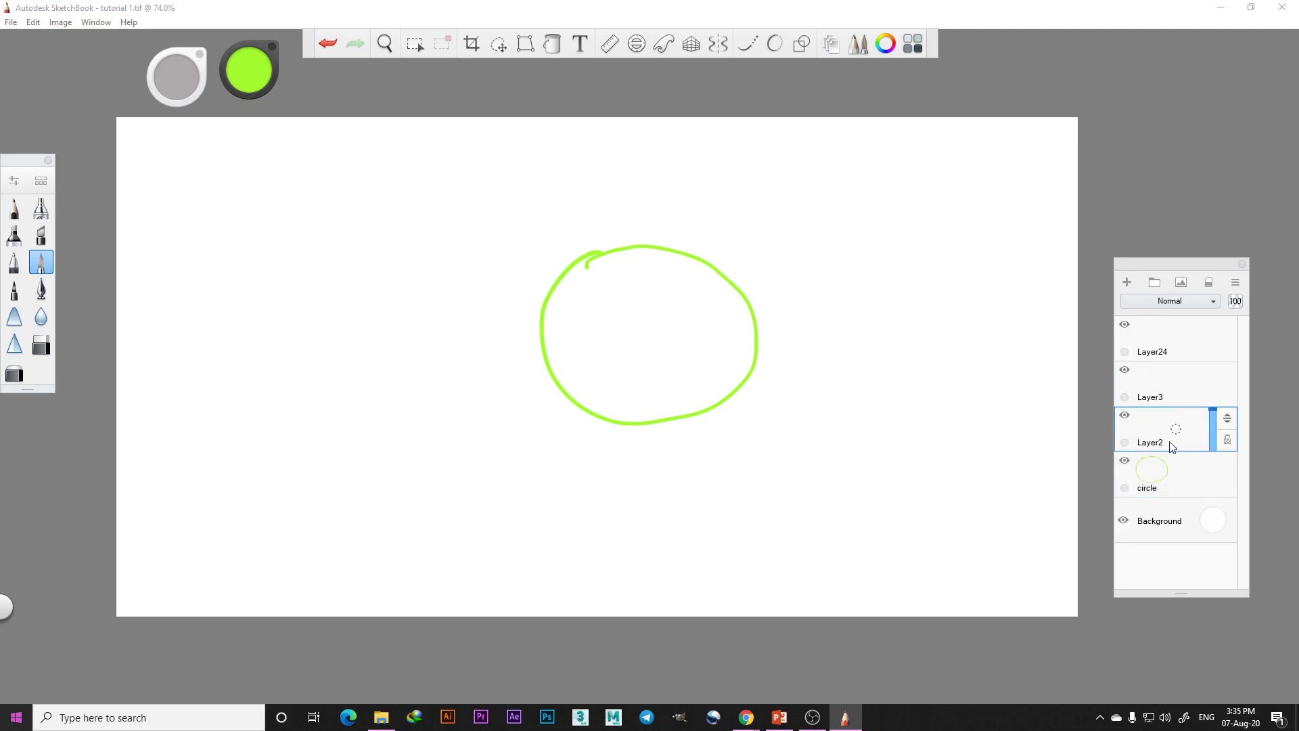
click(1179, 402)
click(1177, 359)
Merge all layers into the circle layer and undo the merge
drag(1148, 479, 1168, 504)
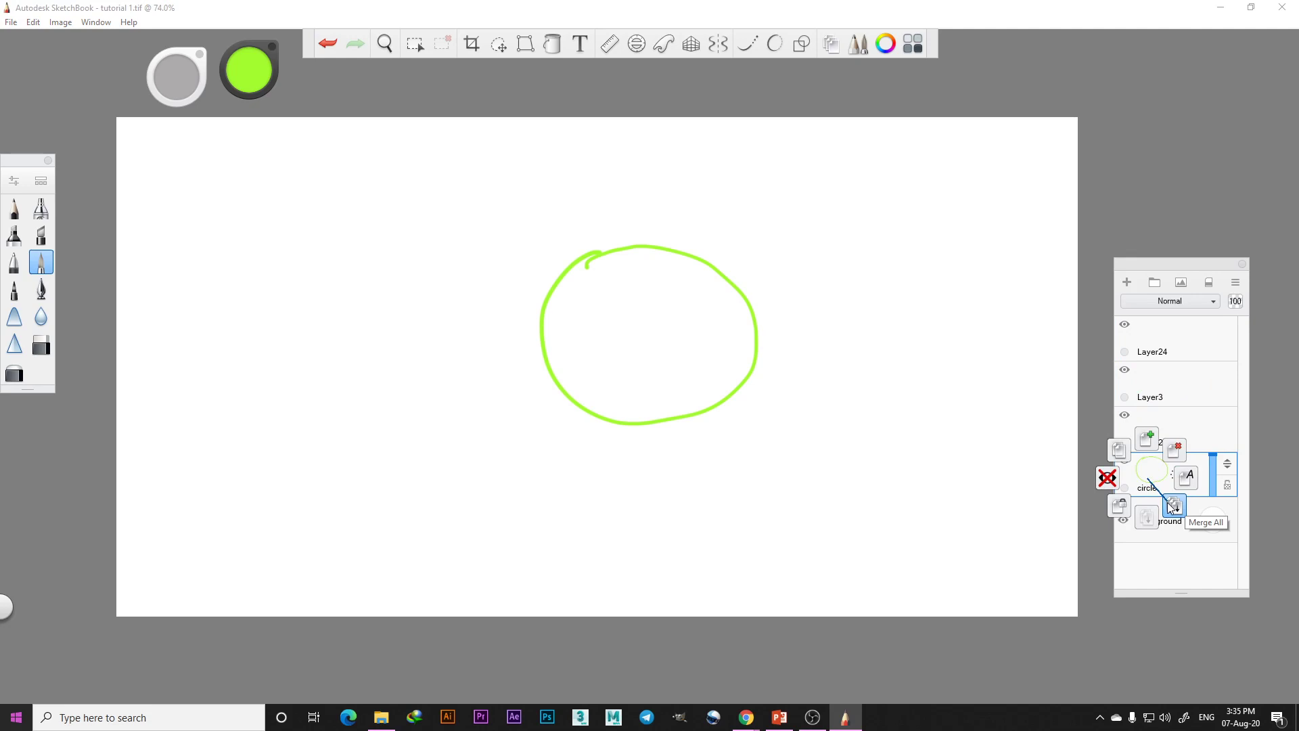
drag(1173, 507, 1173, 506)
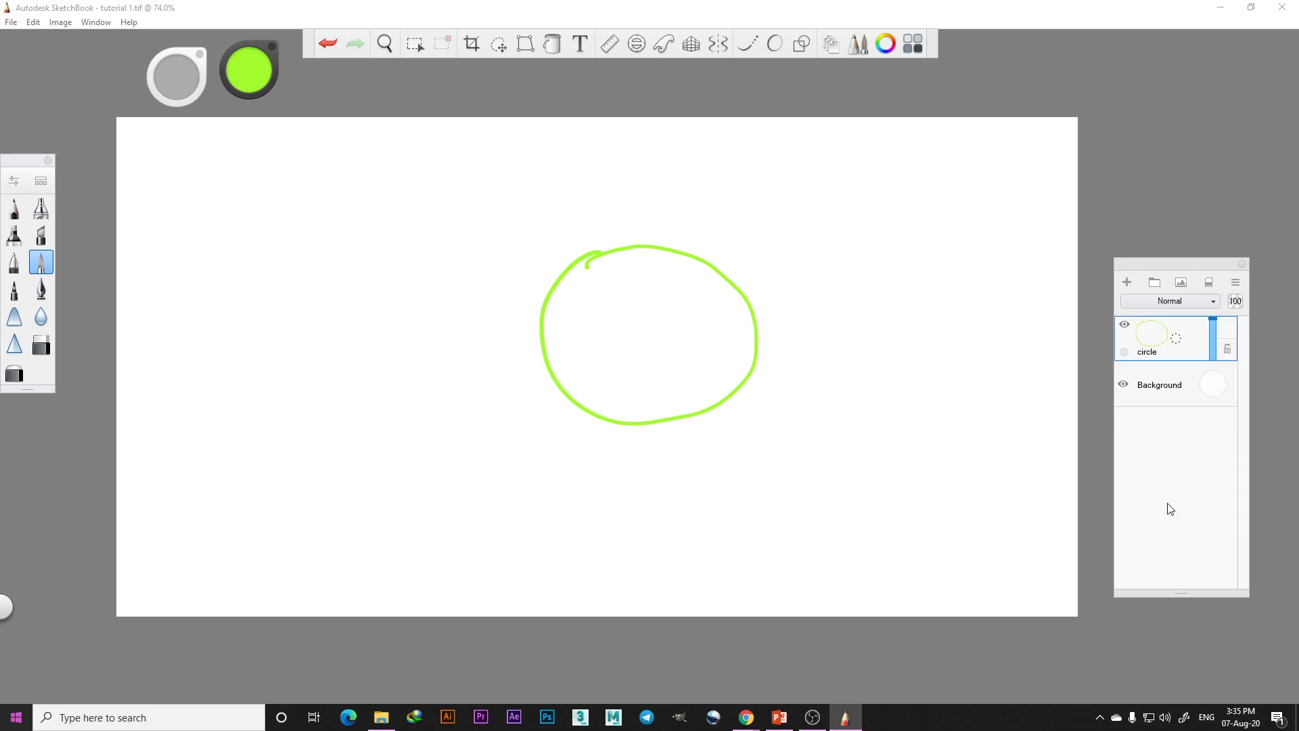
click(327, 45)
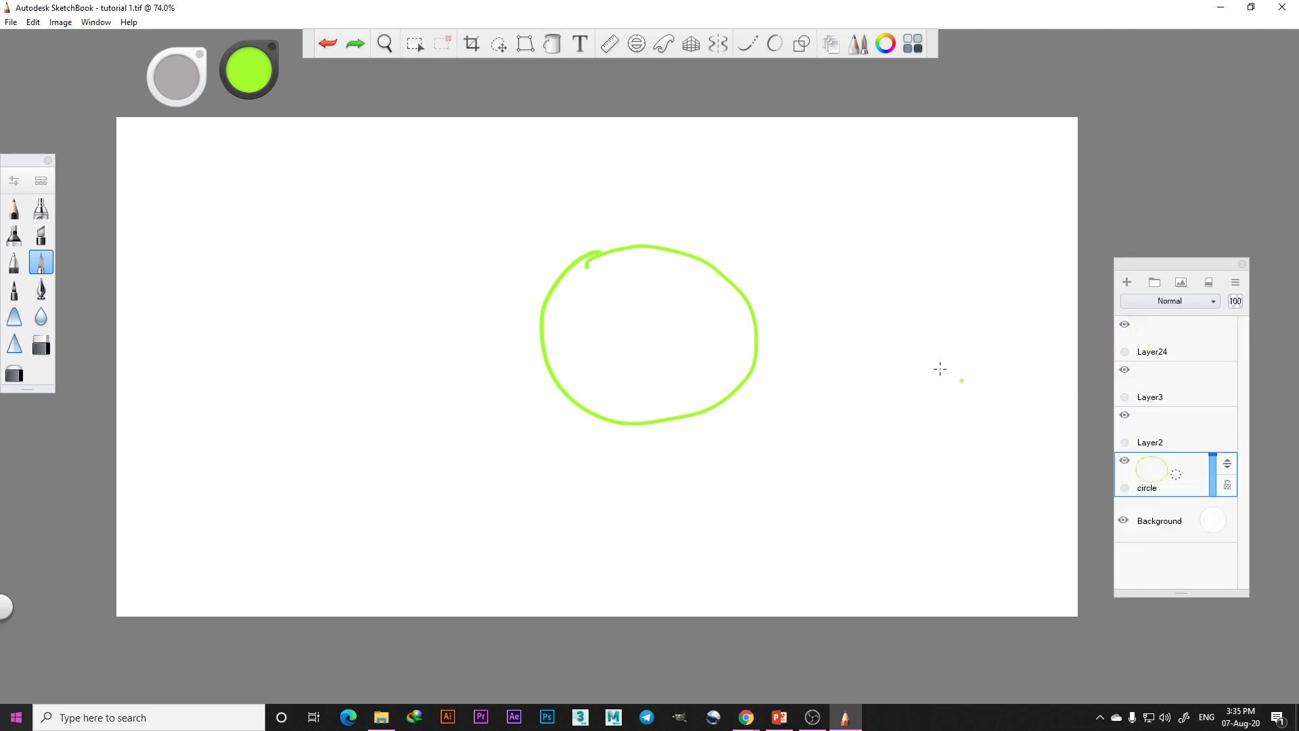
Merge Layer2 with the circle layer below it
click(1160, 441)
drag(1157, 441, 1155, 475)
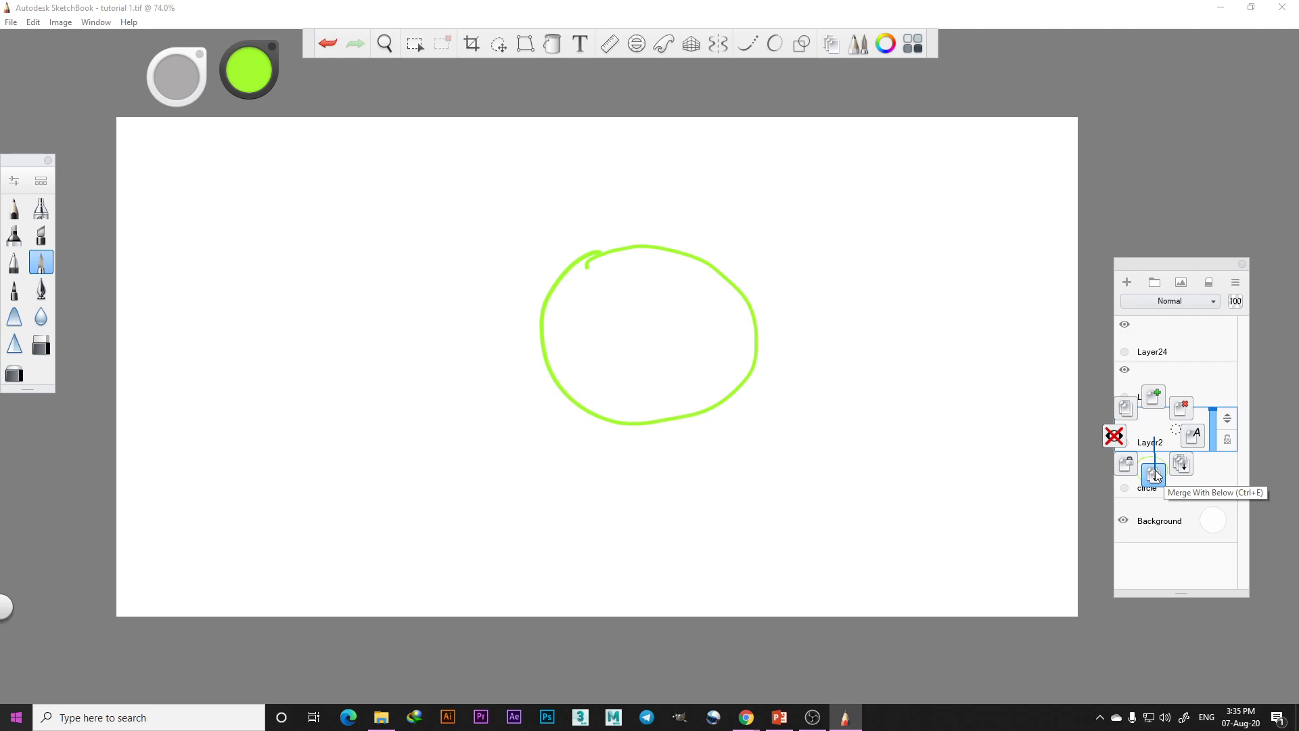
click(1155, 475)
Lock Layer3 and toggle its visibility off and on
click(1161, 396)
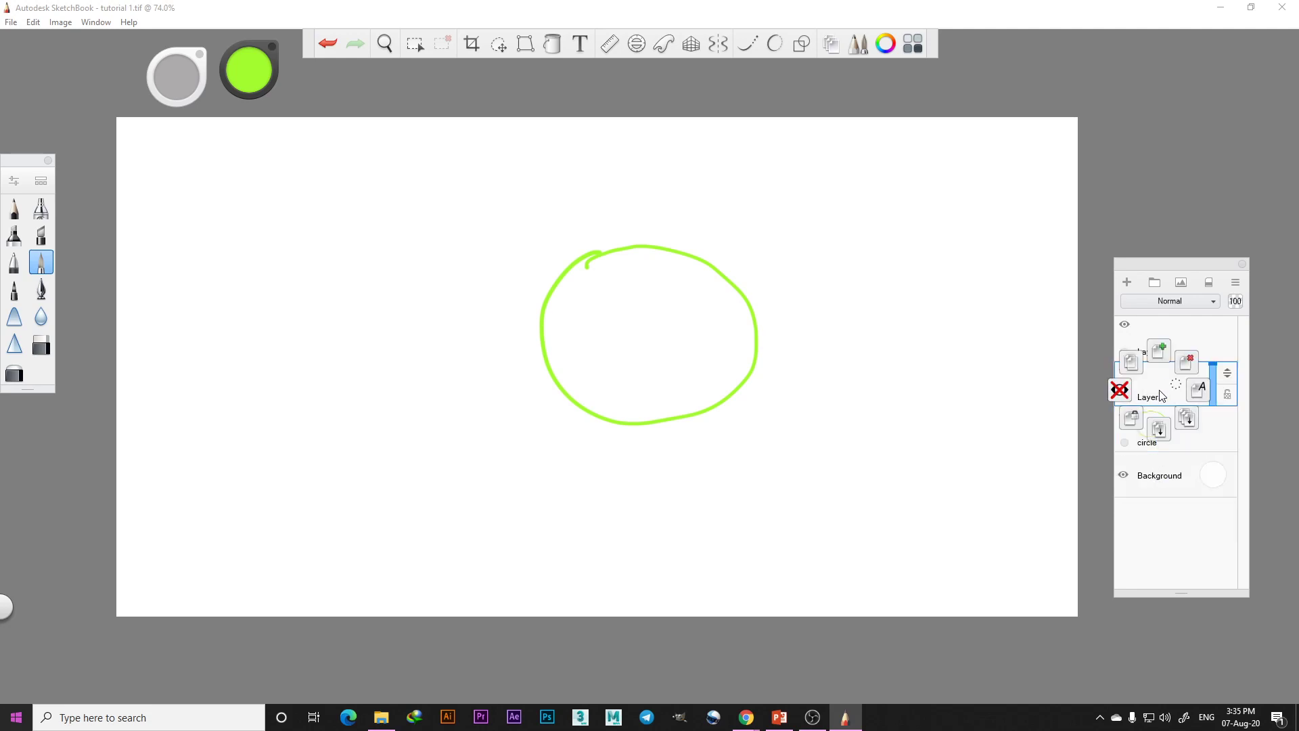
click(1135, 425)
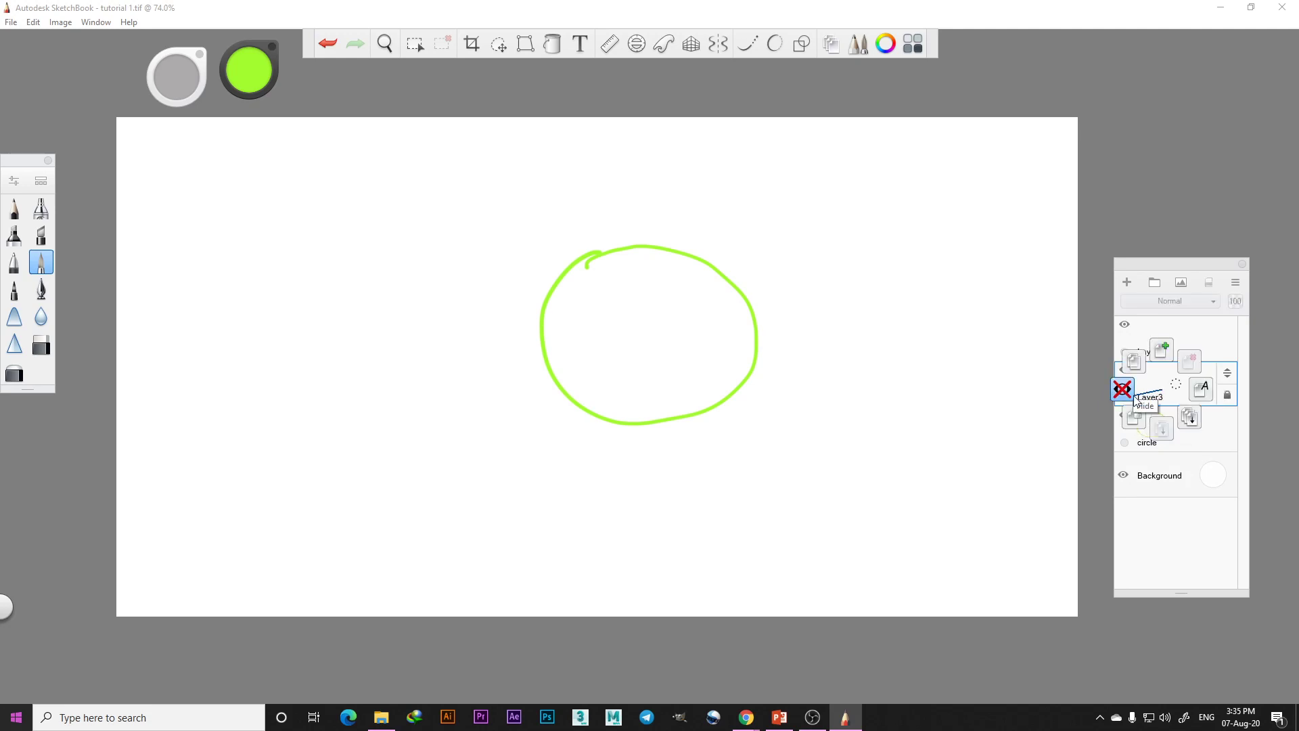
click(1120, 395)
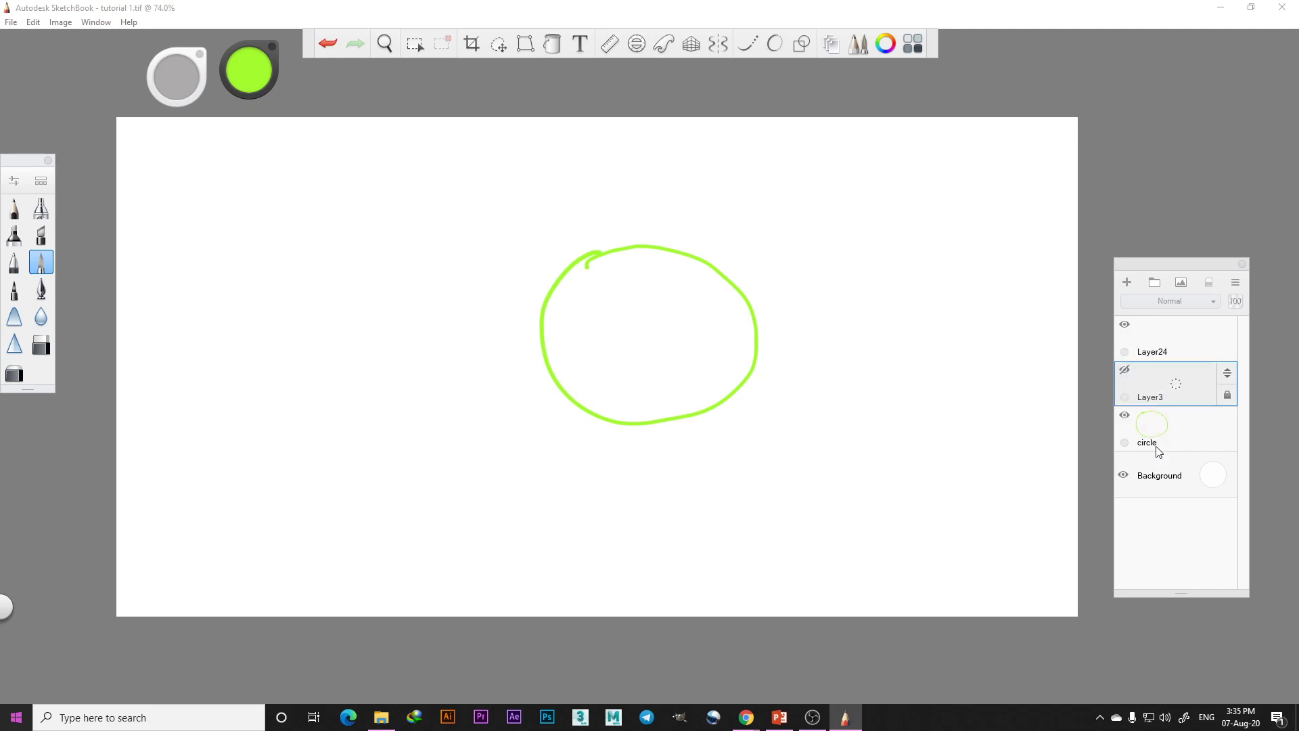
click(1126, 372)
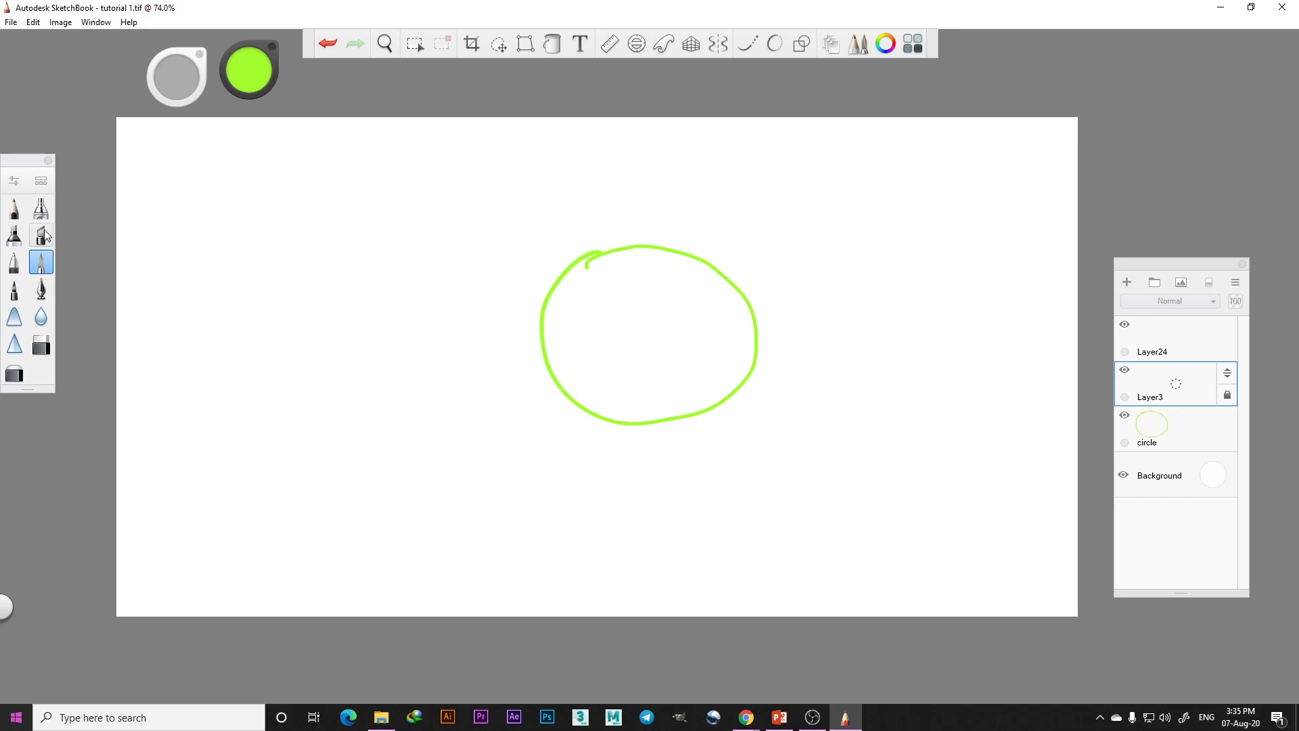
Change the brush colour to pink and unlock Layer3
drag(242, 75, 268, 98)
click(1148, 391)
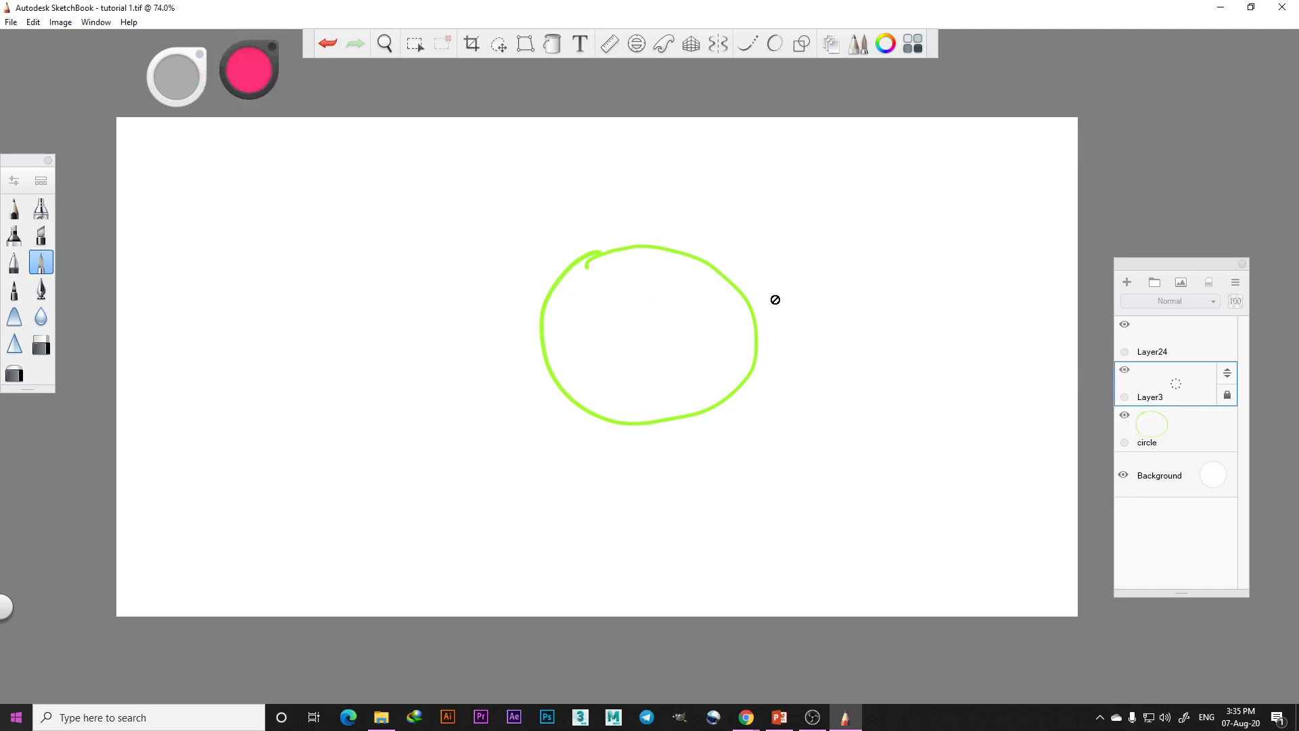
click(1174, 351)
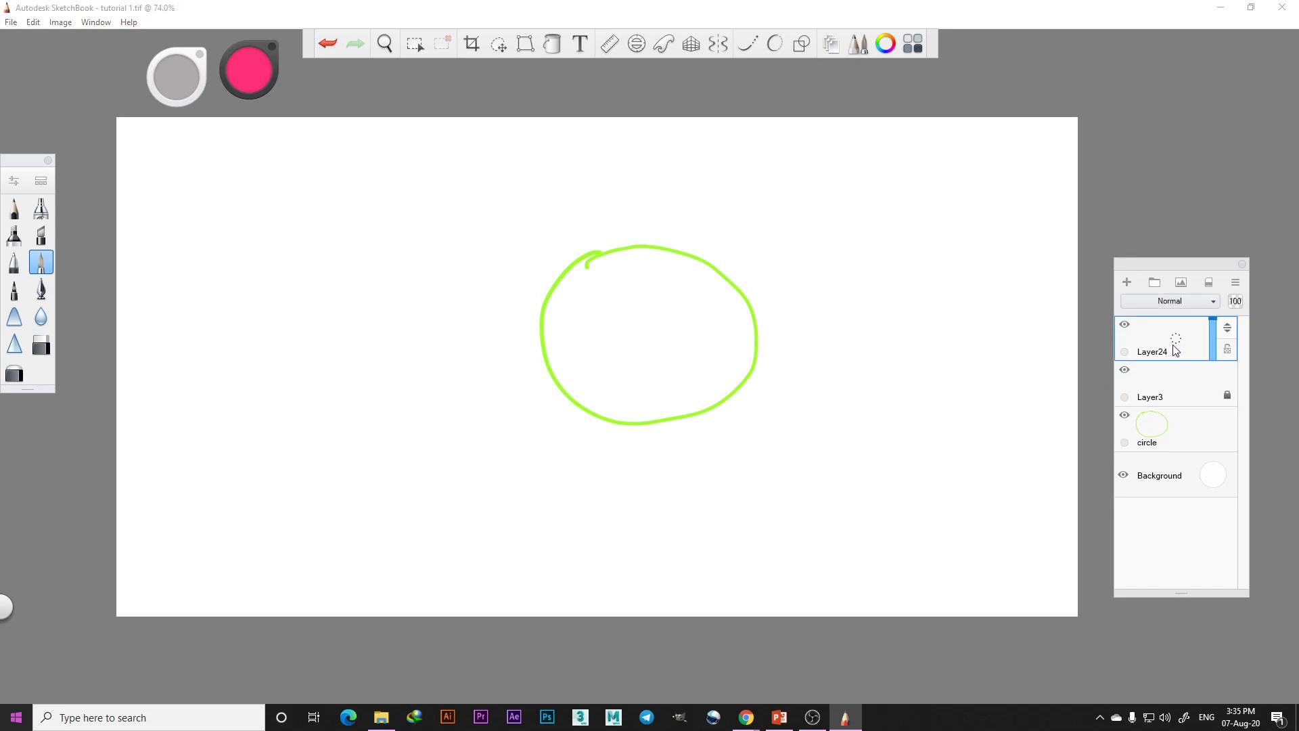
click(1229, 401)
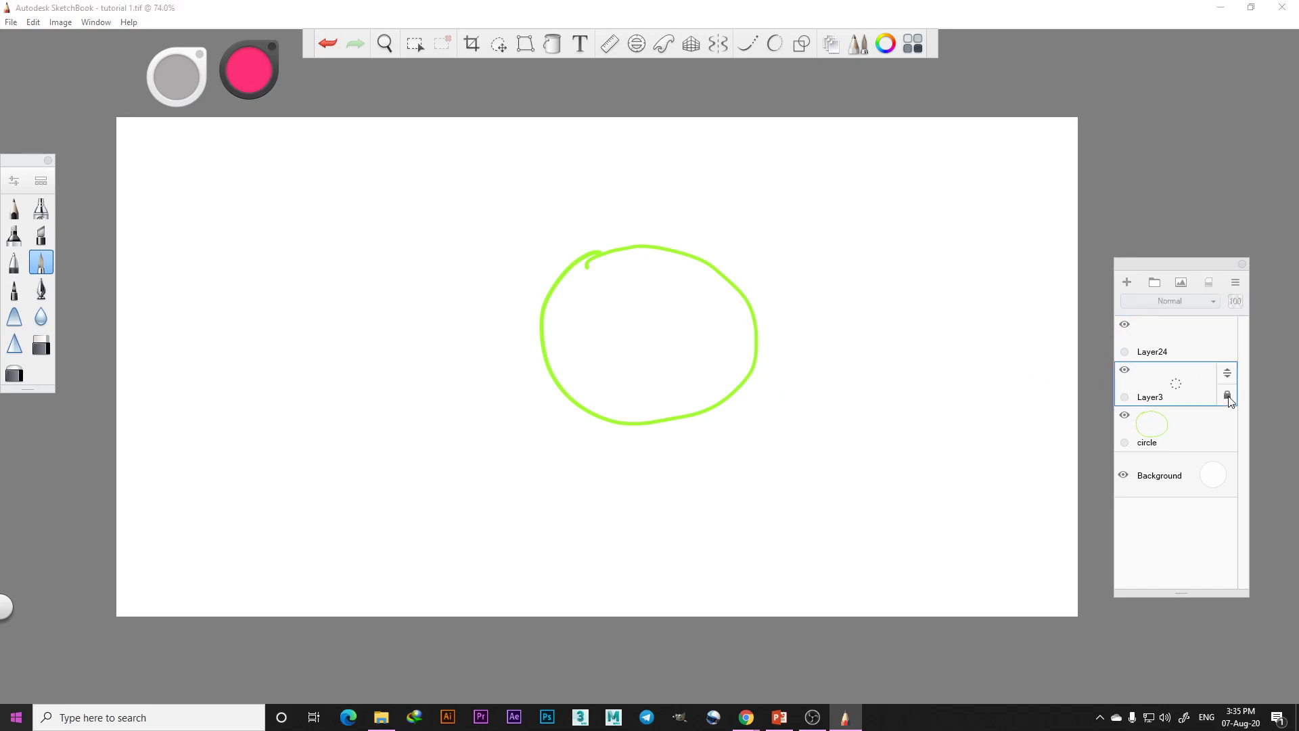
click(1138, 400)
drag(1134, 401, 1108, 423)
Draw looping pink strokes over the right side of the green circle on Layer3, and toggle the layer's visibility off and on
mouse_move(731, 231)
mouse_down()
mouse_move(688, 262)
mouse_move(812, 370)
mouse_move(830, 236)
mouse_move(727, 209)
mouse_move(810, 330)
mouse_move(744, 264)
mouse_move(811, 284)
mouse_move(783, 288)
mouse_move(809, 323)
mouse_move(839, 301)
mouse_up()
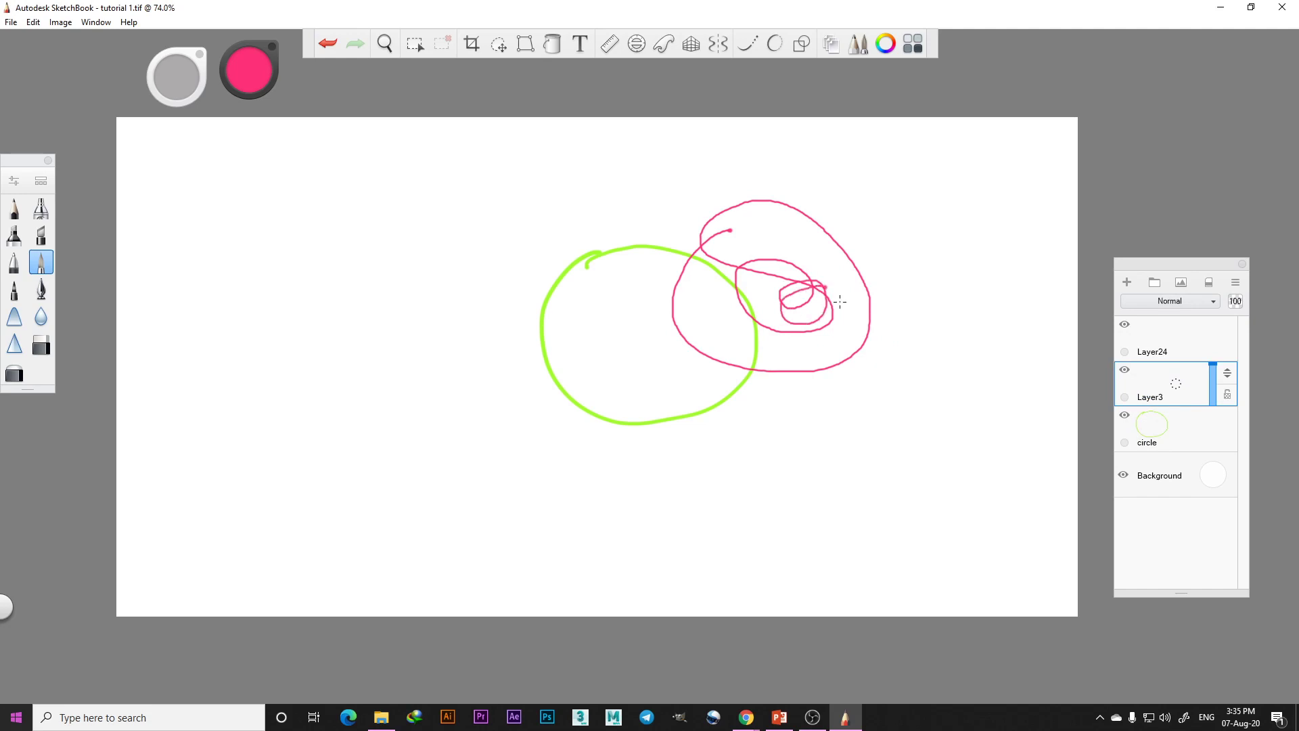
click(1124, 370)
click(1125, 370)
click(1149, 401)
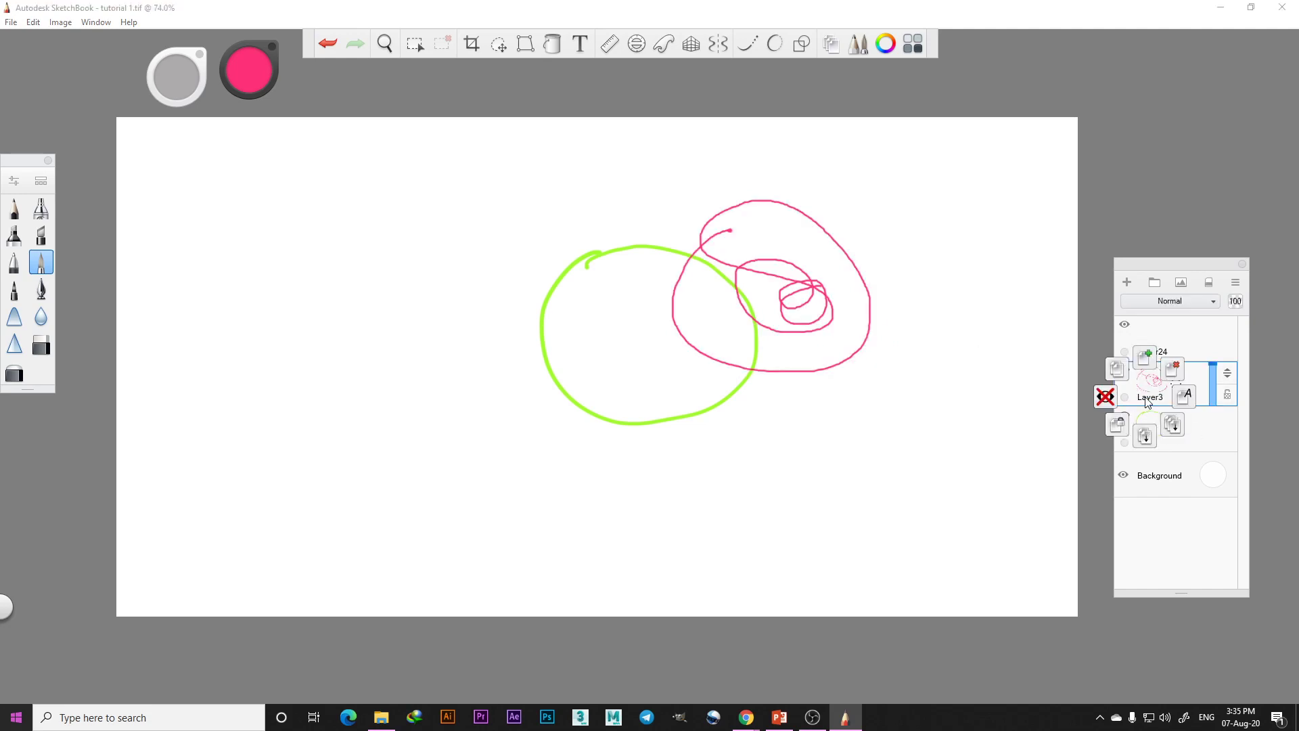
click(1105, 396)
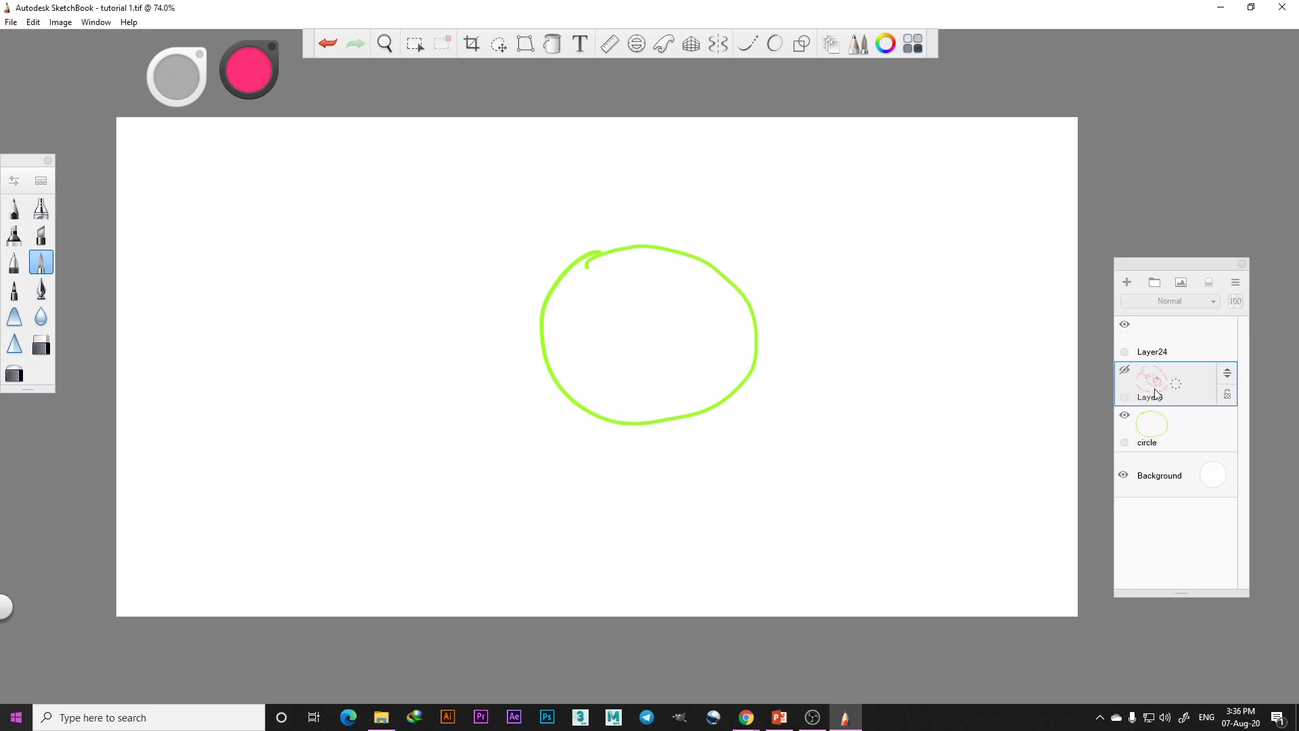
click(1125, 371)
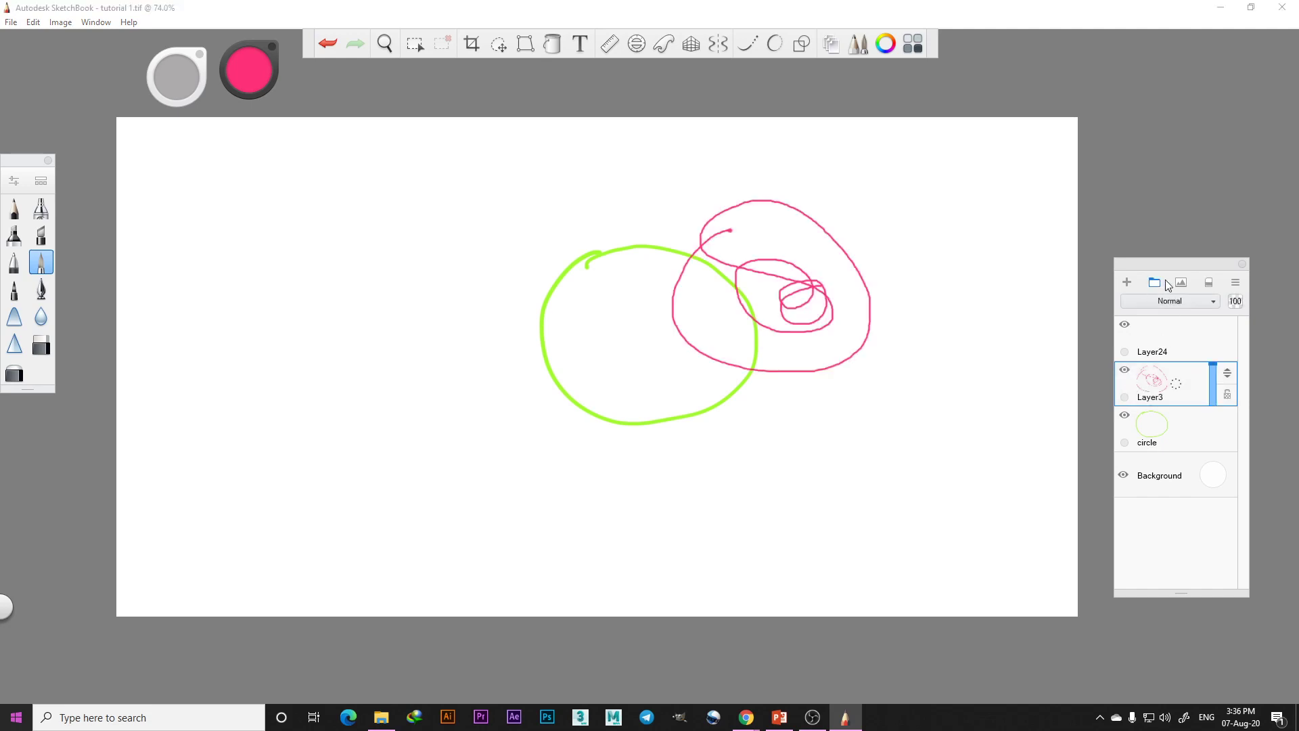
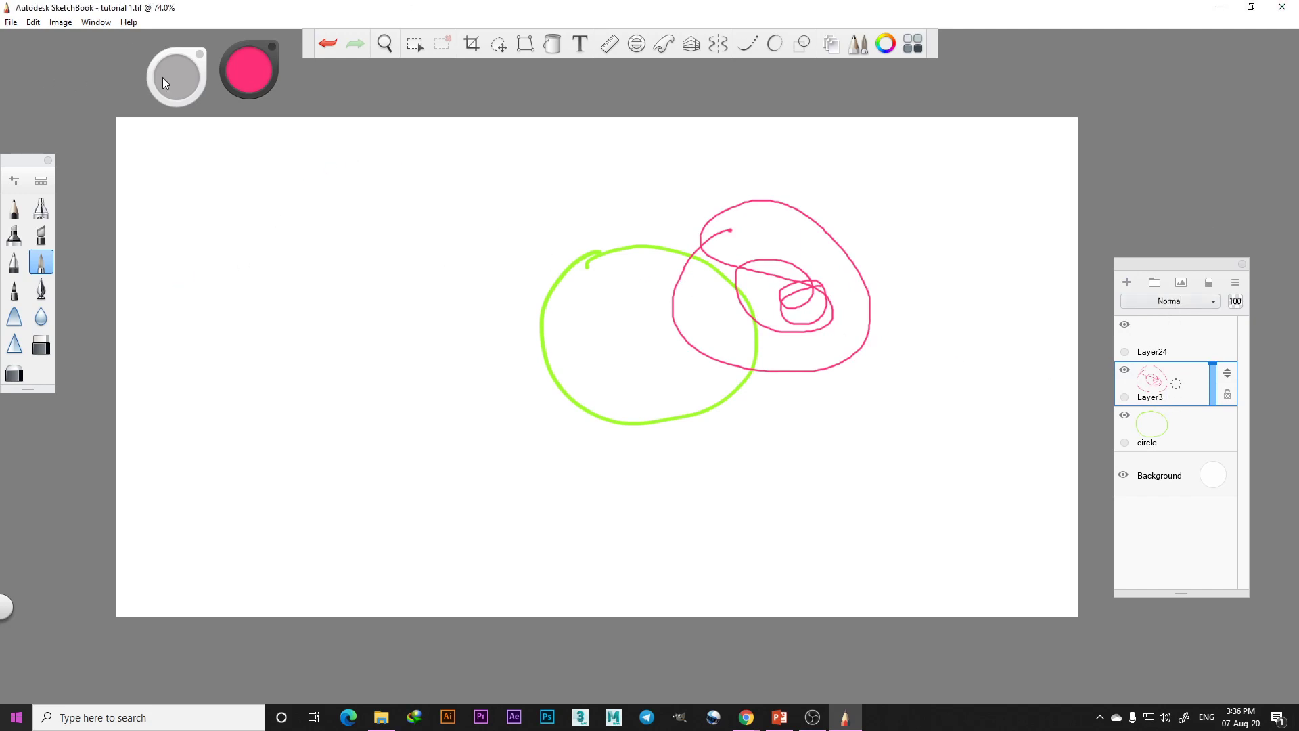
Change the brush colour to grey, enlarge the brush and paint a solid area over the pink strokes on Layer3
key(space)
click(245, 78)
click(215, 72)
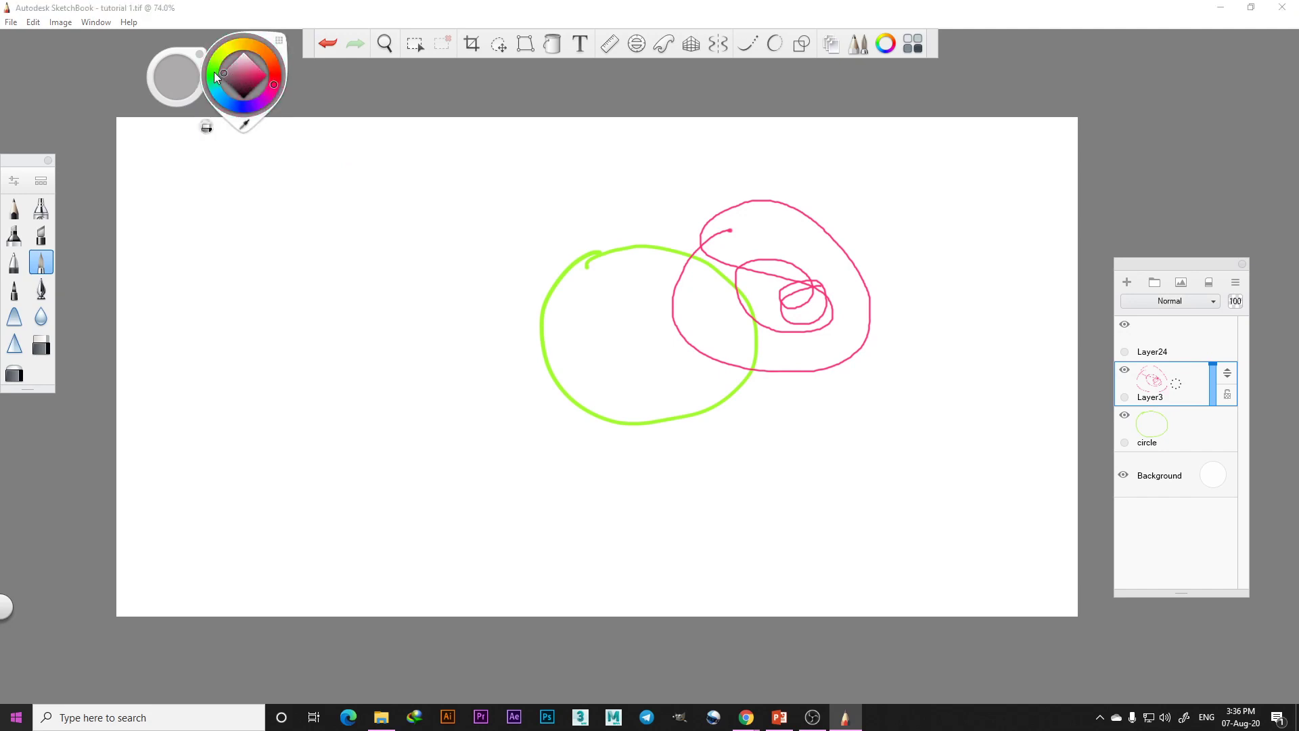
click(224, 73)
drag(443, 189, 544, 233)
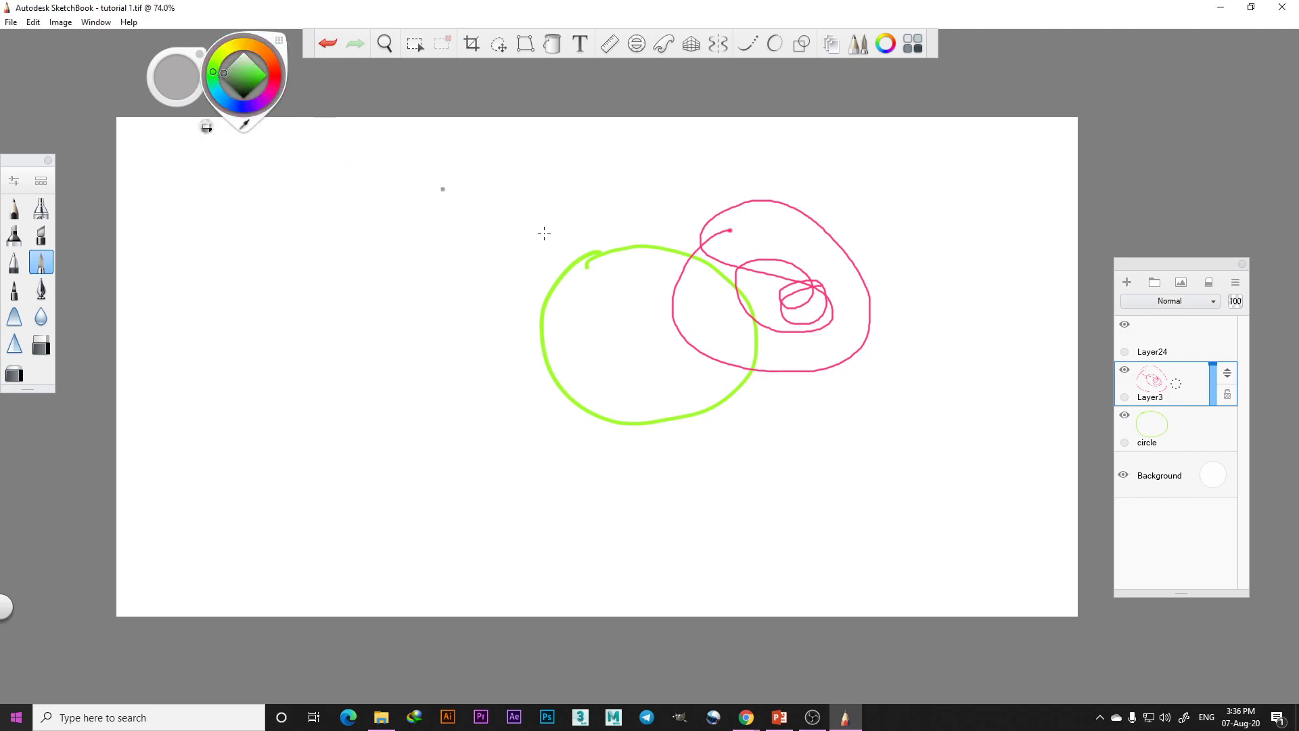
click(273, 84)
mouse_move(207, 91)
mouse_down()
mouse_move(476, 128)
mouse_move(709, 137)
mouse_up()
mouse_move(725, 225)
mouse_down()
mouse_move(676, 292)
mouse_move(786, 342)
mouse_up()
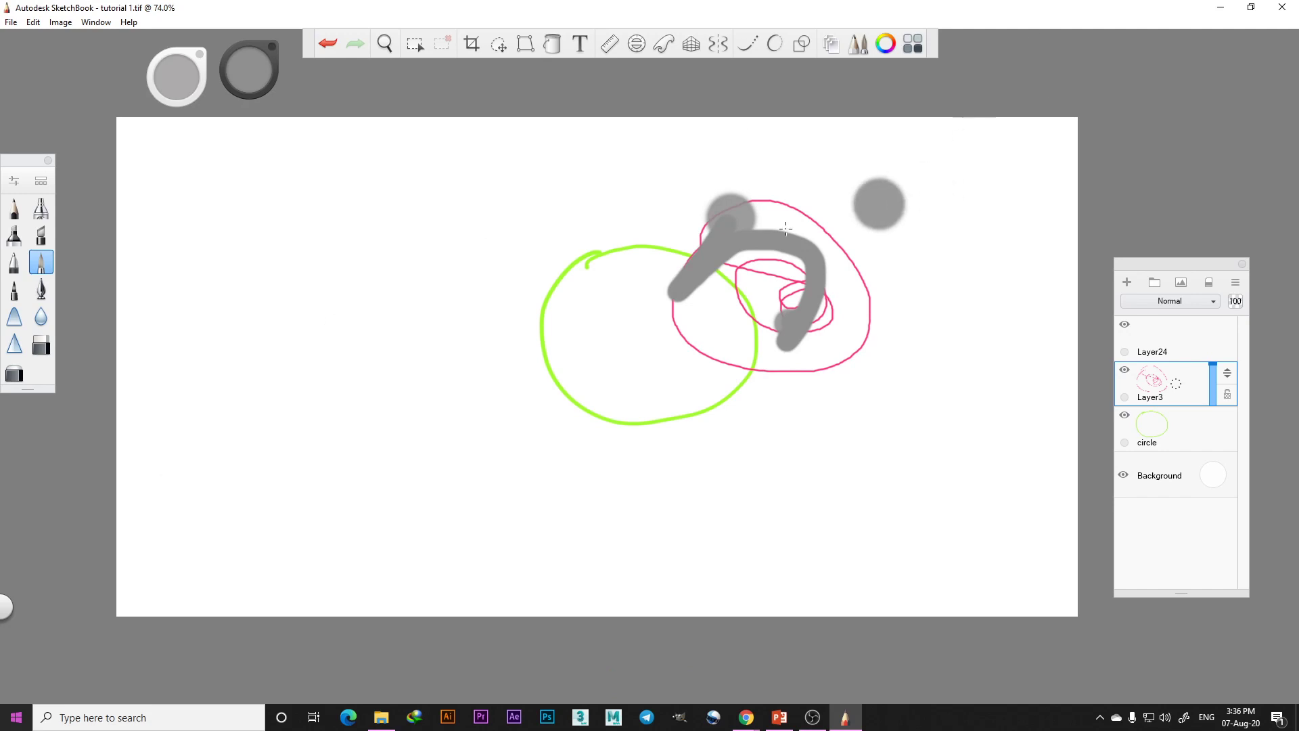
mouse_move(782, 225)
mouse_down()
mouse_move(730, 260)
mouse_move(733, 285)
mouse_move(806, 274)
mouse_move(759, 266)
mouse_move(756, 246)
mouse_move(851, 263)
mouse_move(893, 319)
mouse_move(785, 337)
mouse_move(709, 329)
mouse_move(751, 275)
mouse_move(817, 315)
mouse_up()
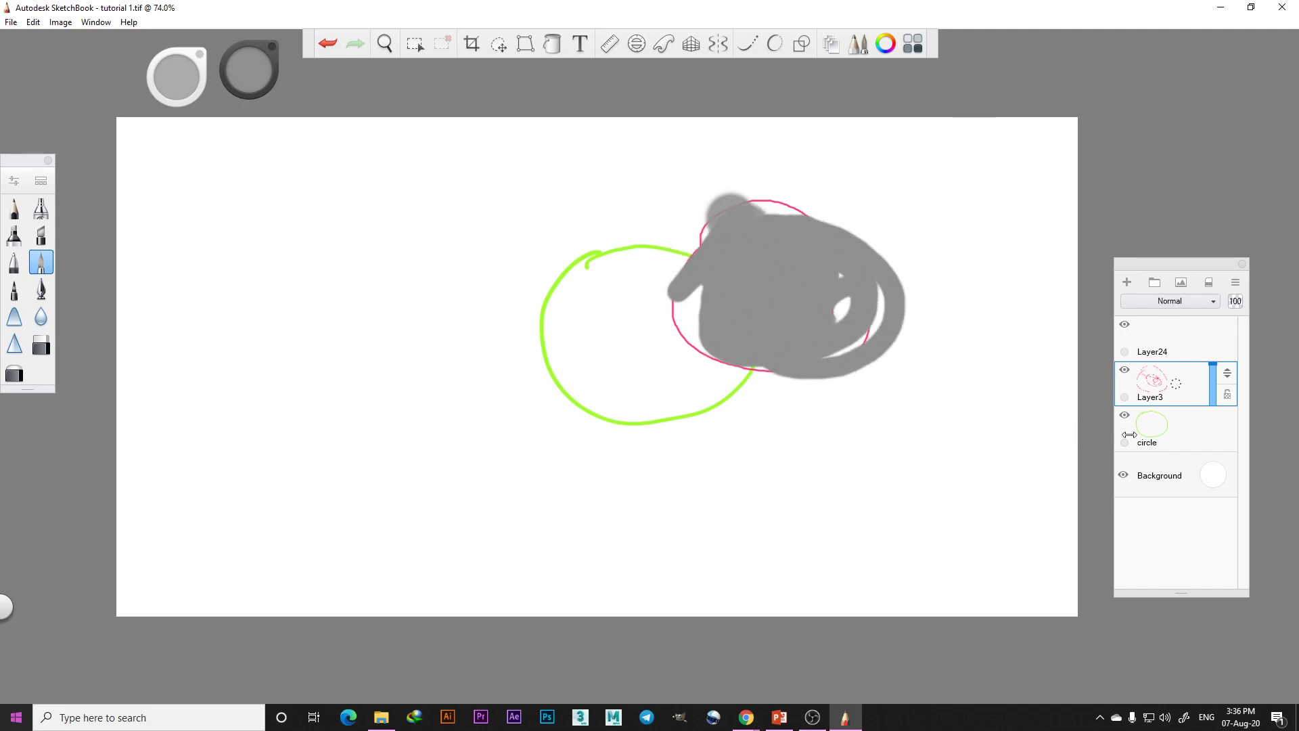
Select the circle layer, change the colour to bright green and paint the inside of the circle
click(1197, 436)
drag(241, 72, 252, 76)
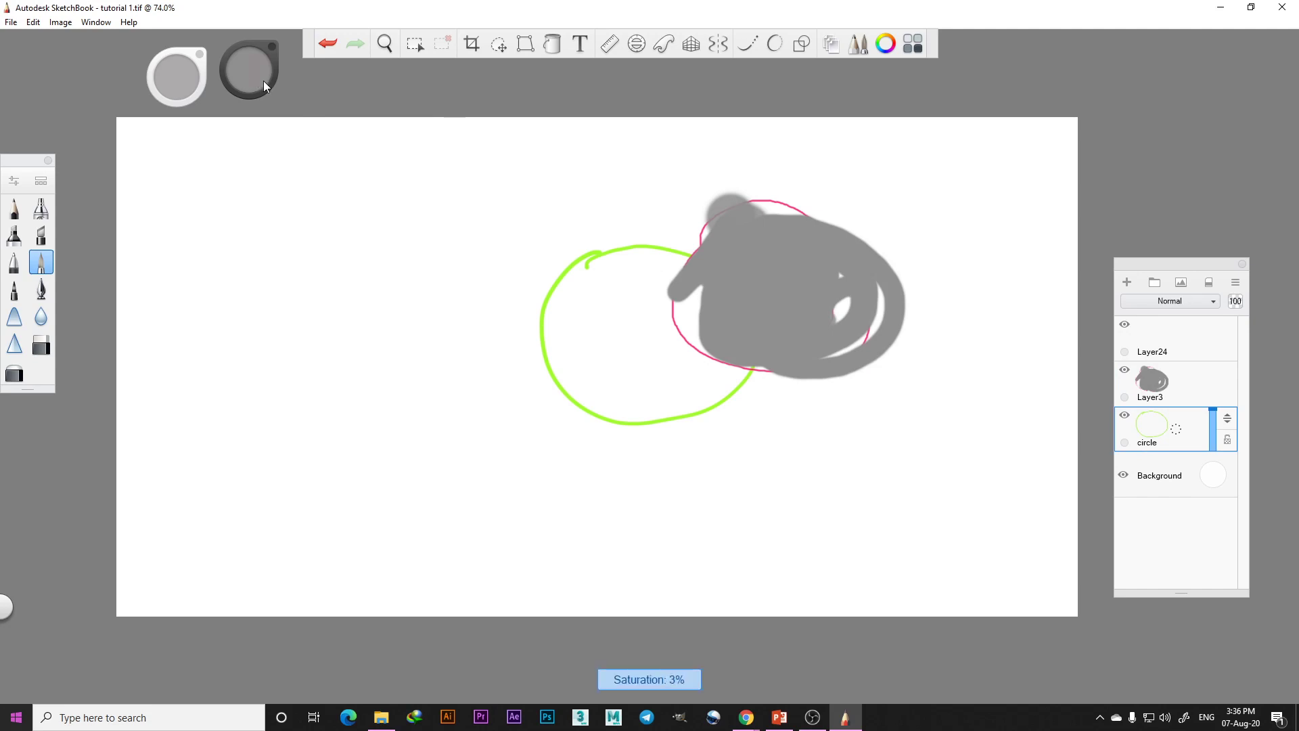
click(261, 76)
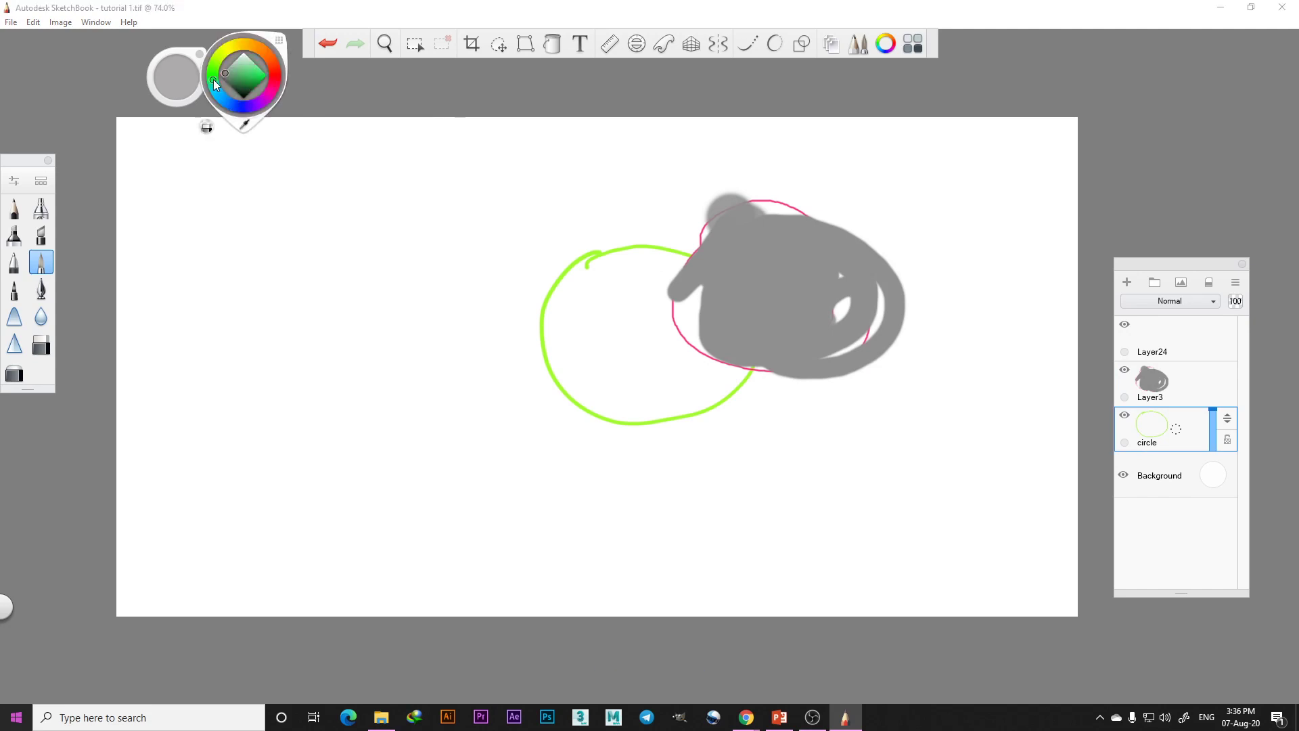
click(264, 78)
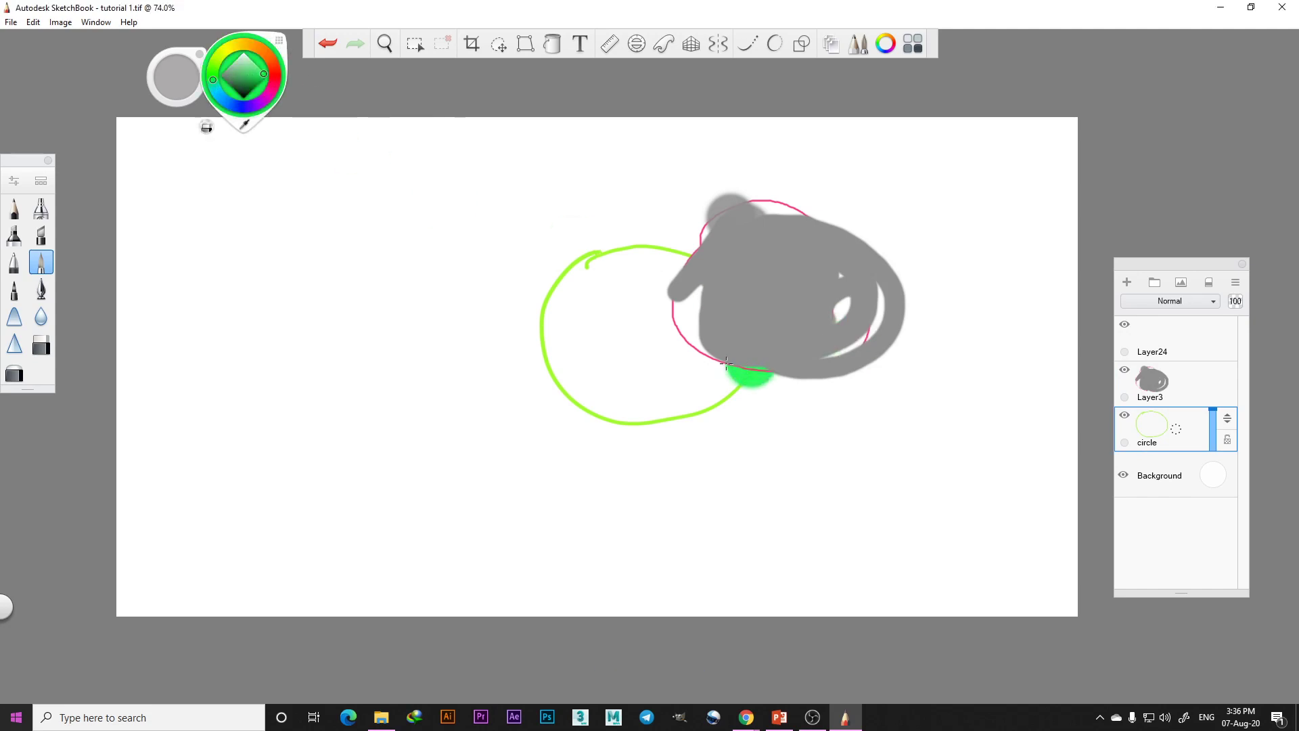
mouse_move(749, 371)
mouse_down()
mouse_move(638, 298)
mouse_move(668, 360)
mouse_move(595, 318)
mouse_move(649, 284)
mouse_move(670, 318)
mouse_move(633, 345)
mouse_move(738, 403)
mouse_move(778, 379)
mouse_up()
Try the Darken blend mode on the circle layer and set it to Multiply
click(1168, 301)
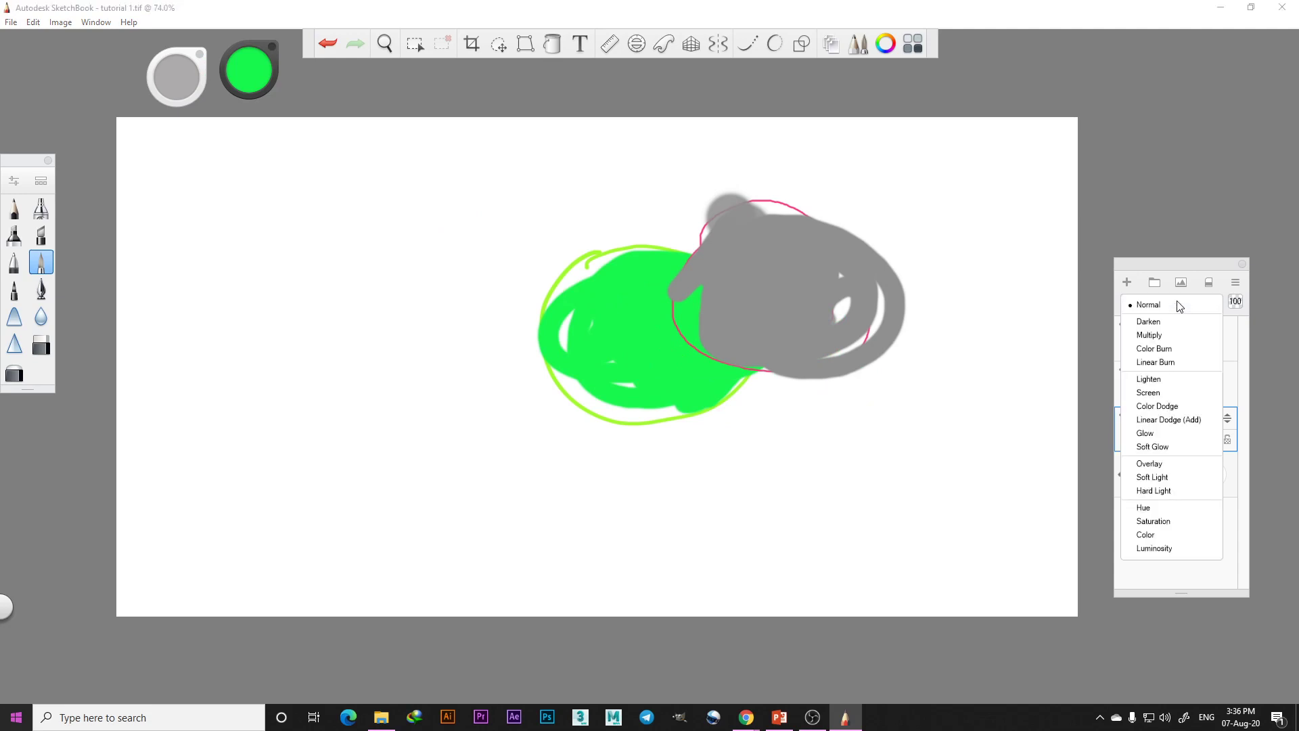
click(1174, 324)
click(1173, 302)
click(1165, 334)
Try the Color Dodge, Glow and Overlay blend modes on Layer3
click(1171, 395)
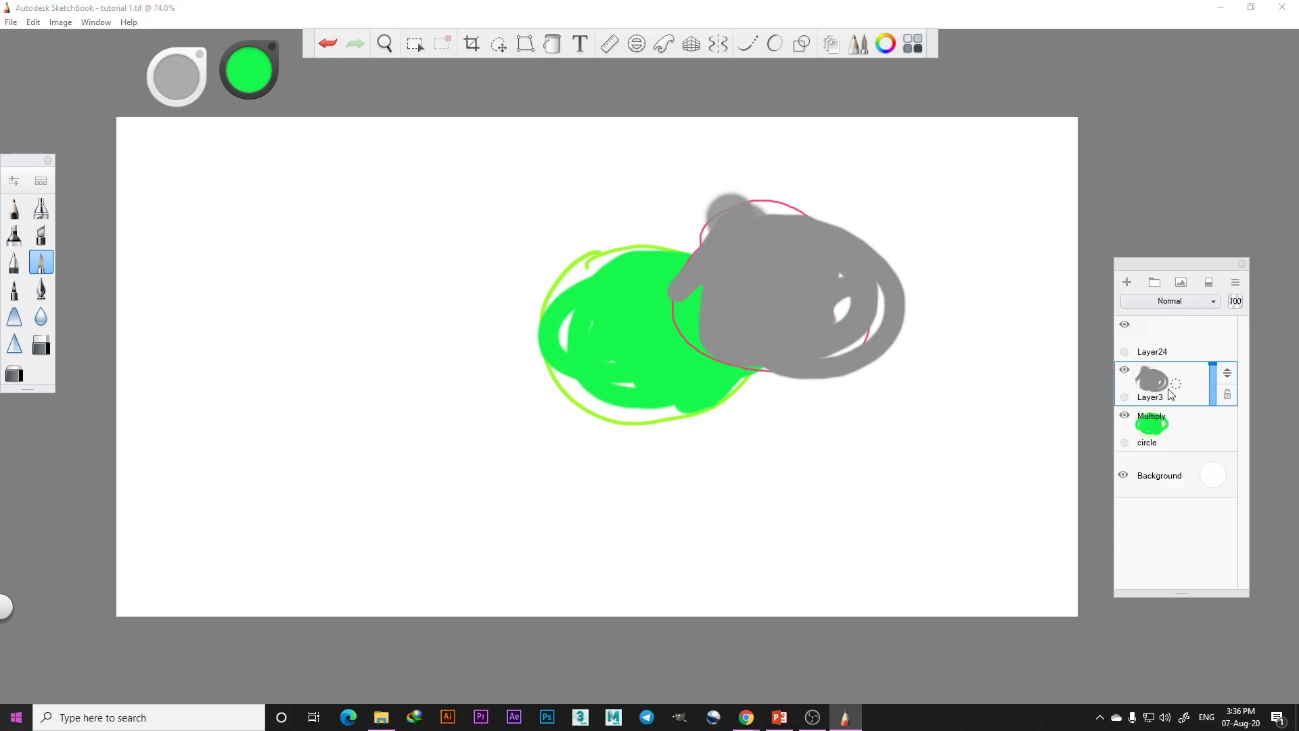
click(1176, 303)
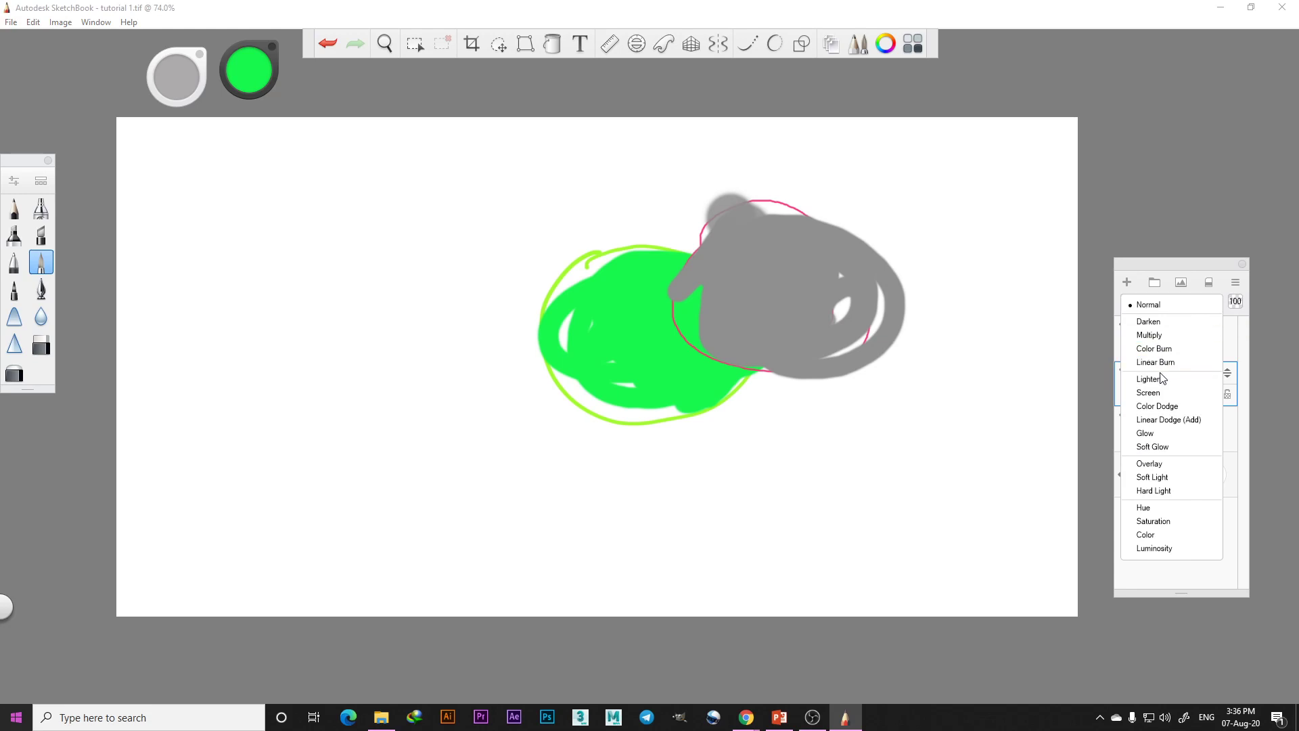
click(1158, 406)
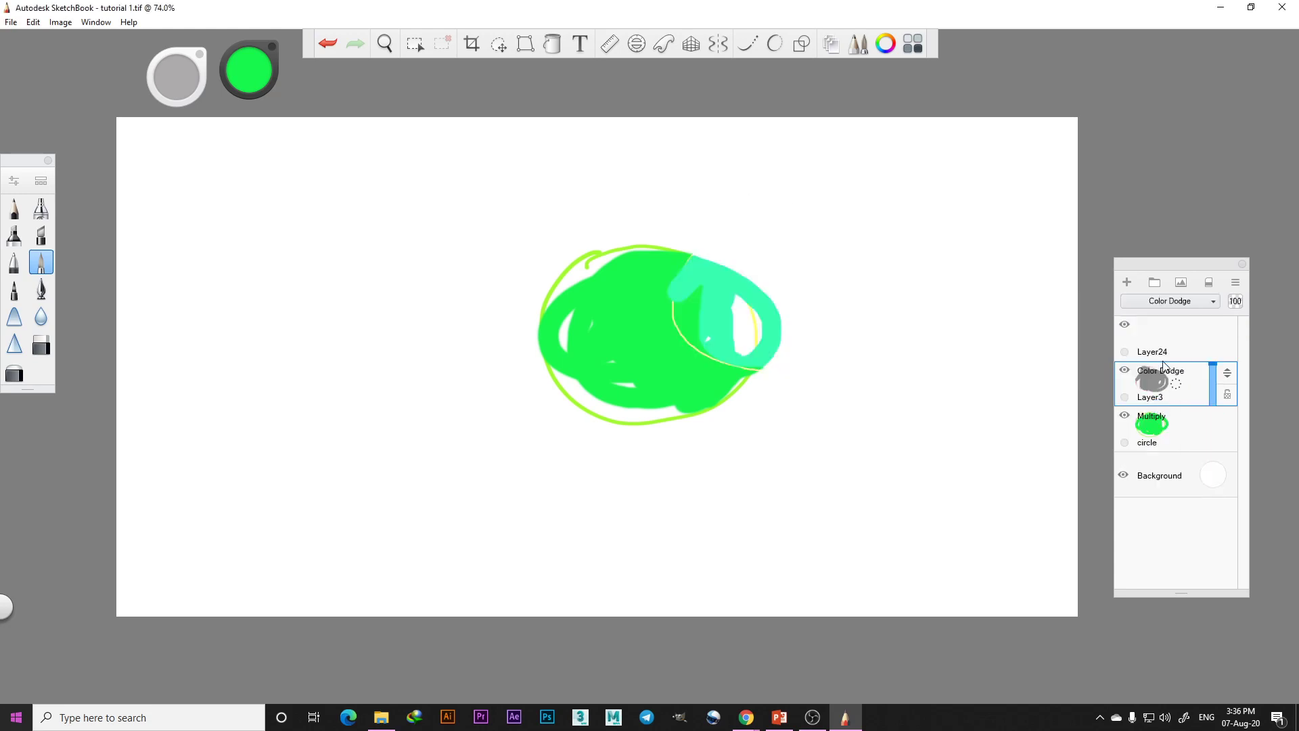
click(1160, 303)
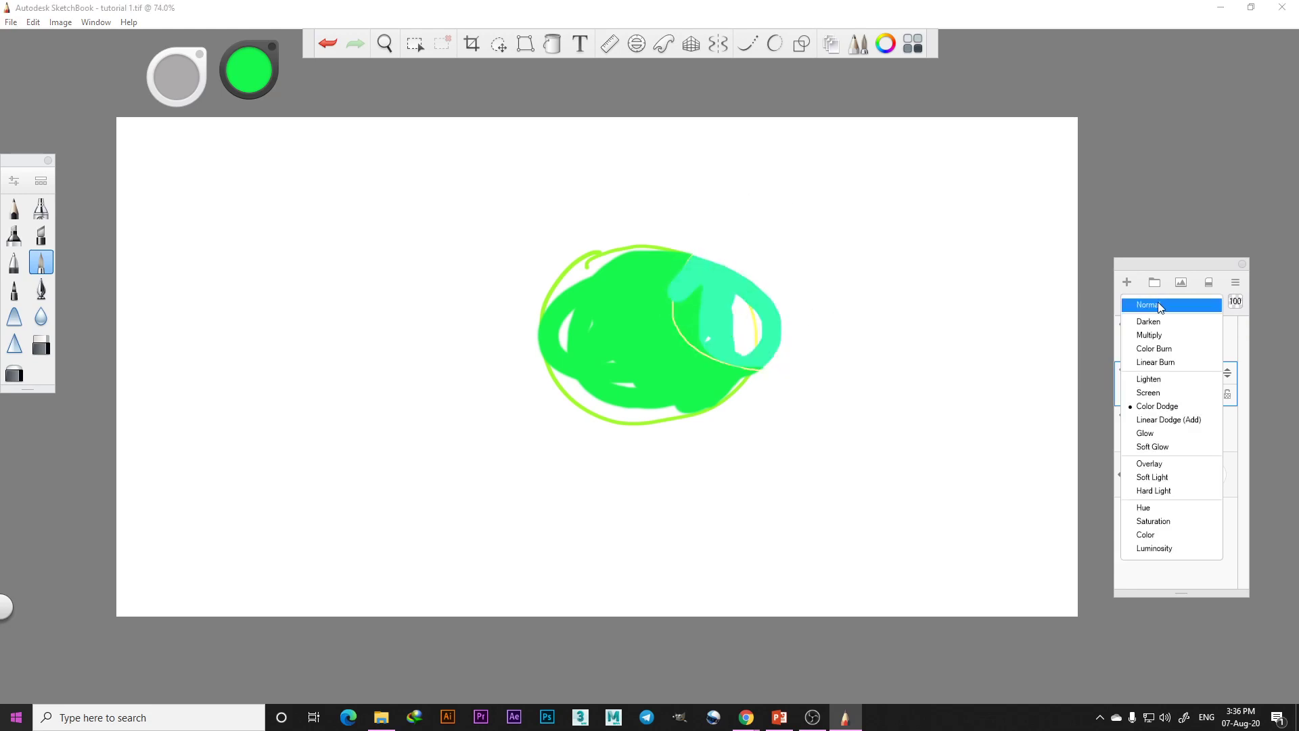
click(1146, 433)
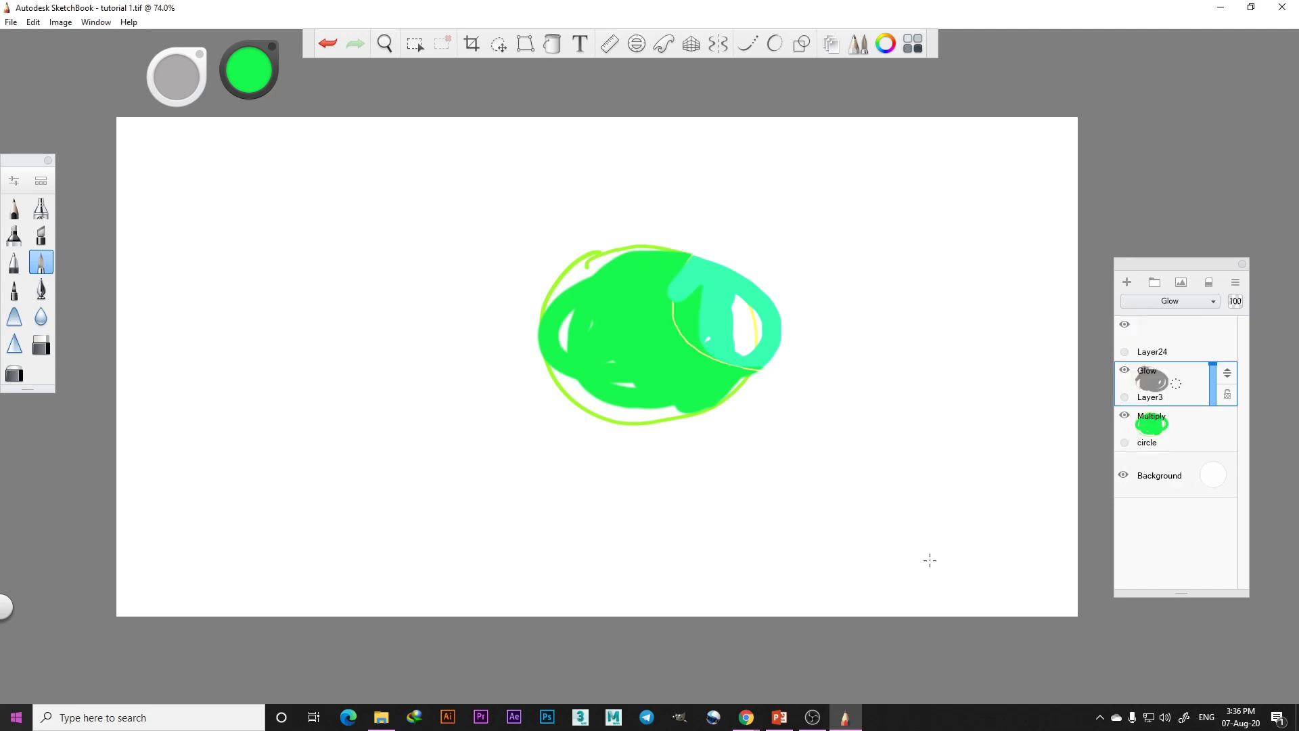
click(1177, 300)
click(1180, 460)
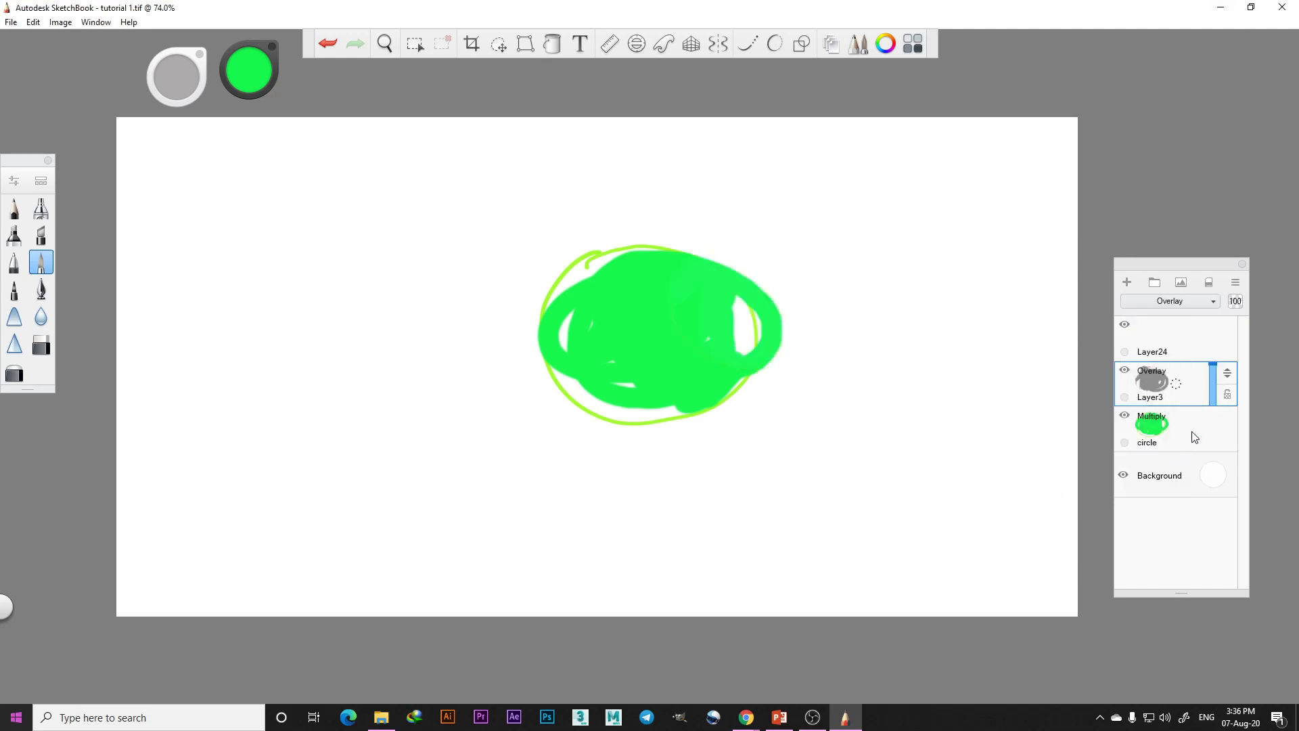
Try the Soft Light, Multiply and Color Burn blend modes on Layer3 and set it to Screen
click(1189, 301)
click(1152, 477)
click(1166, 302)
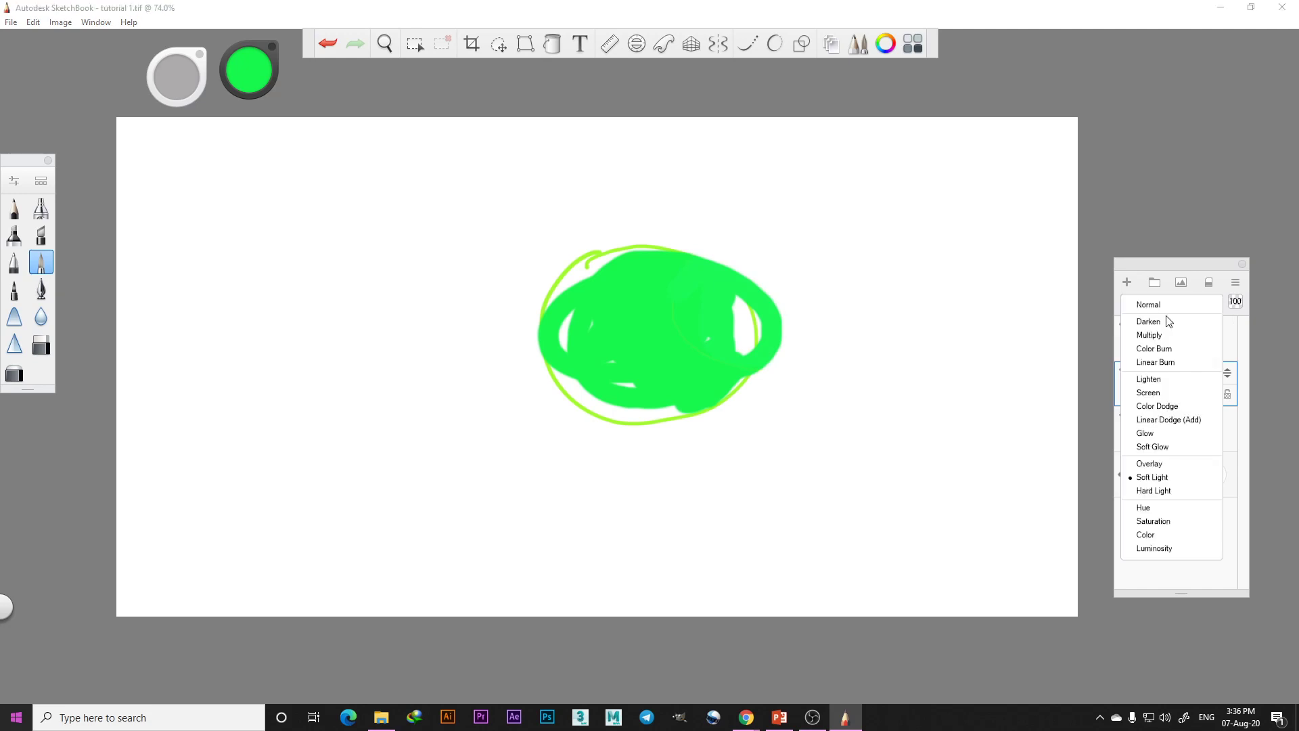
click(1150, 335)
click(1164, 302)
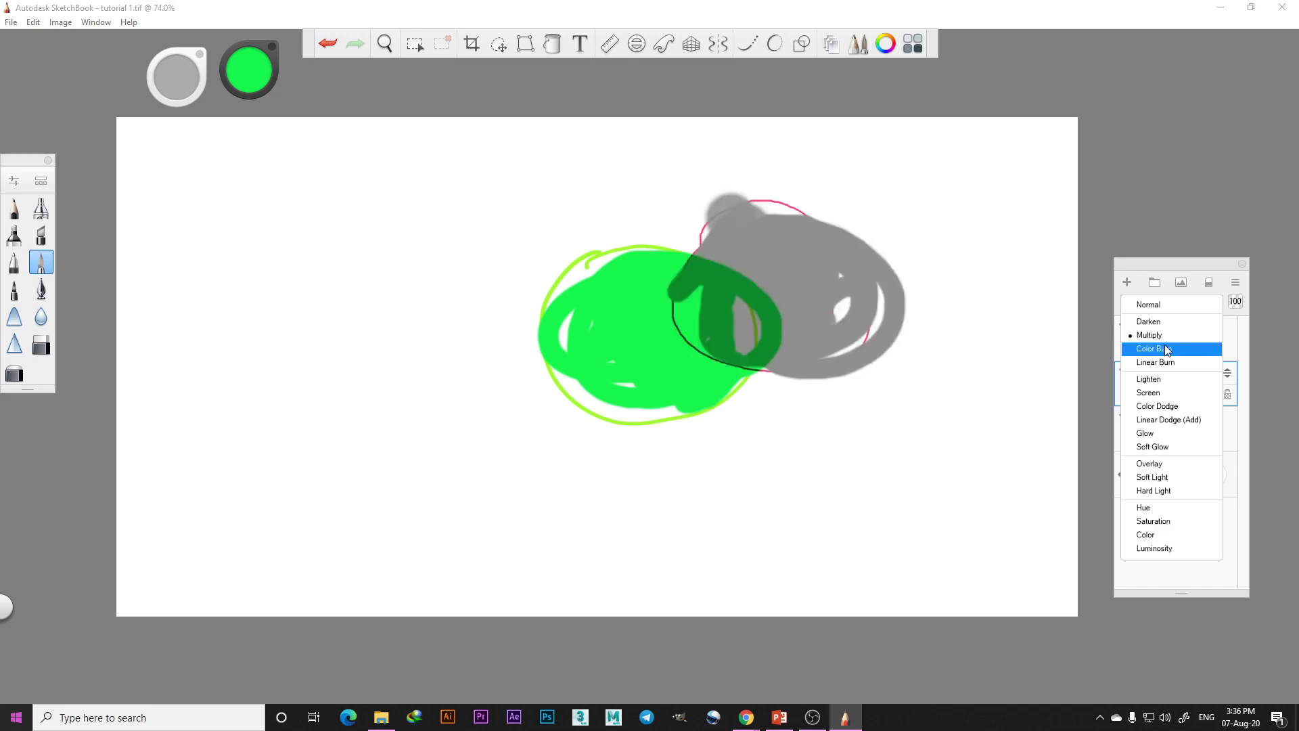
click(1166, 349)
click(1173, 306)
click(1169, 392)
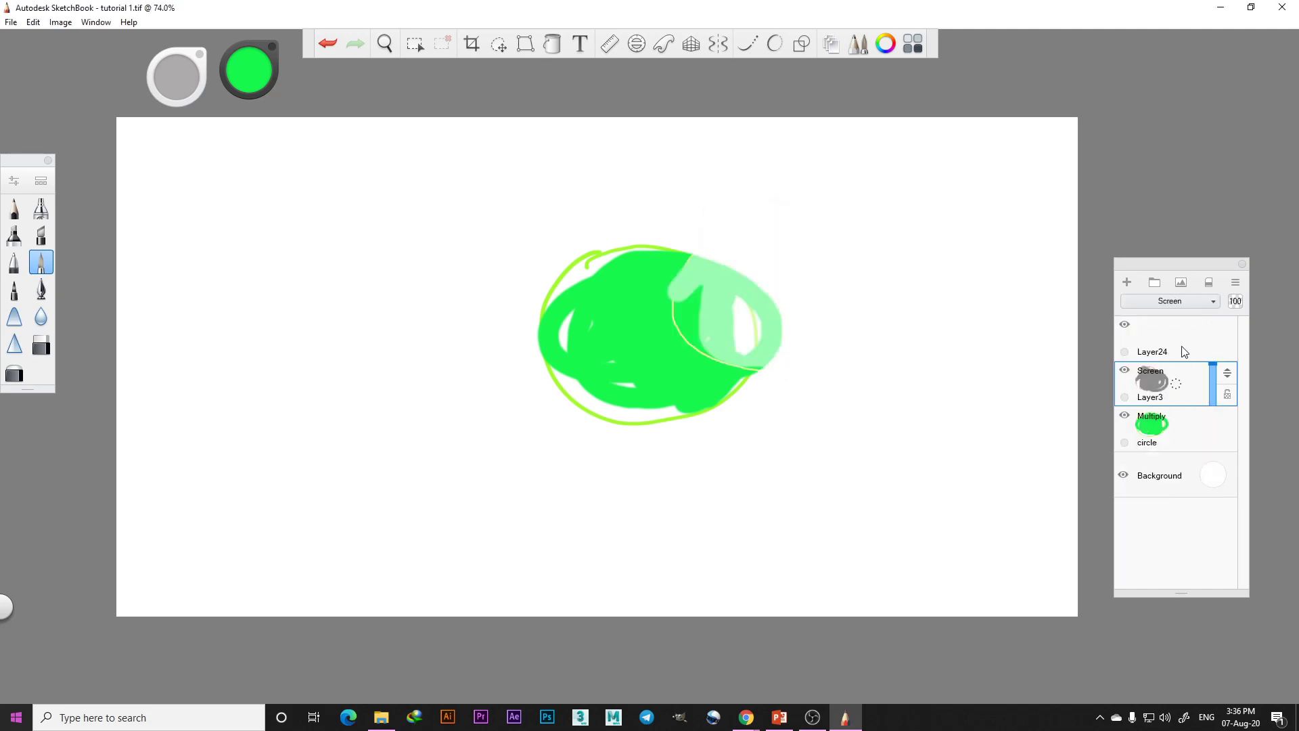
Set Layer3's blend mode back to Normal
click(1187, 307)
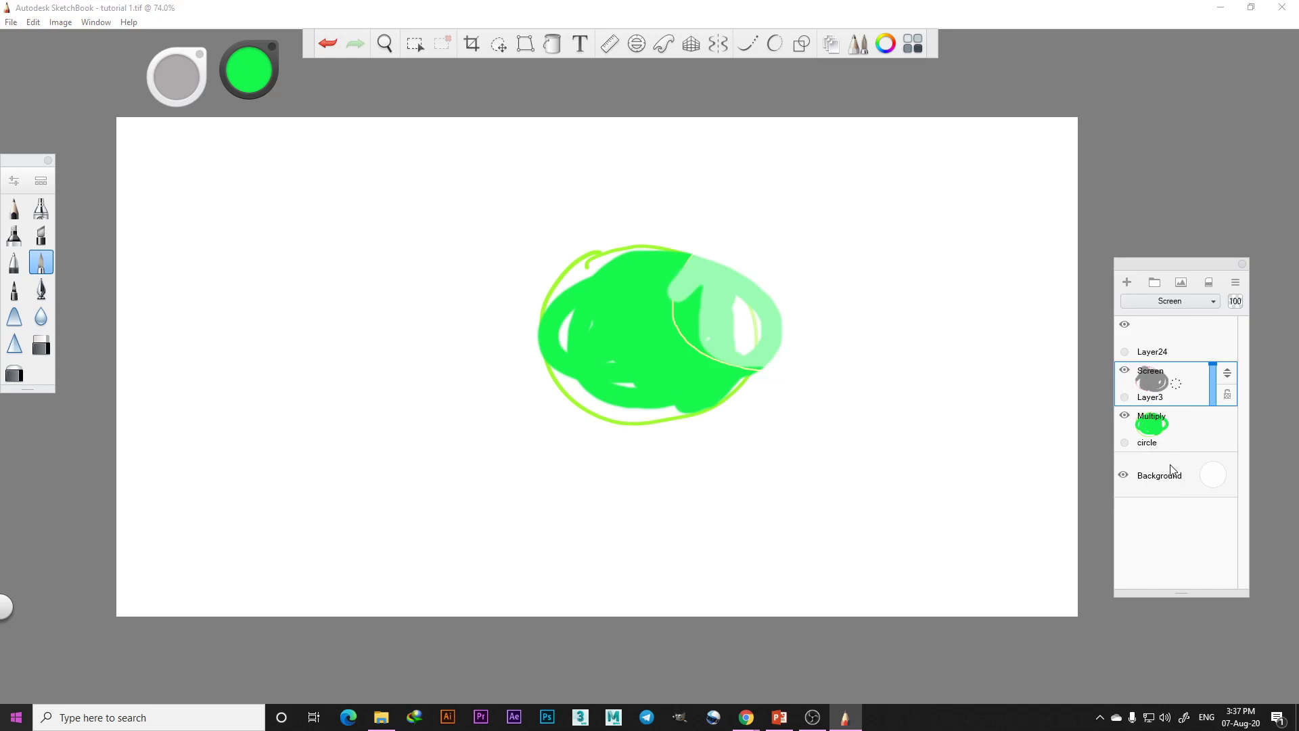
click(1184, 302)
click(1171, 304)
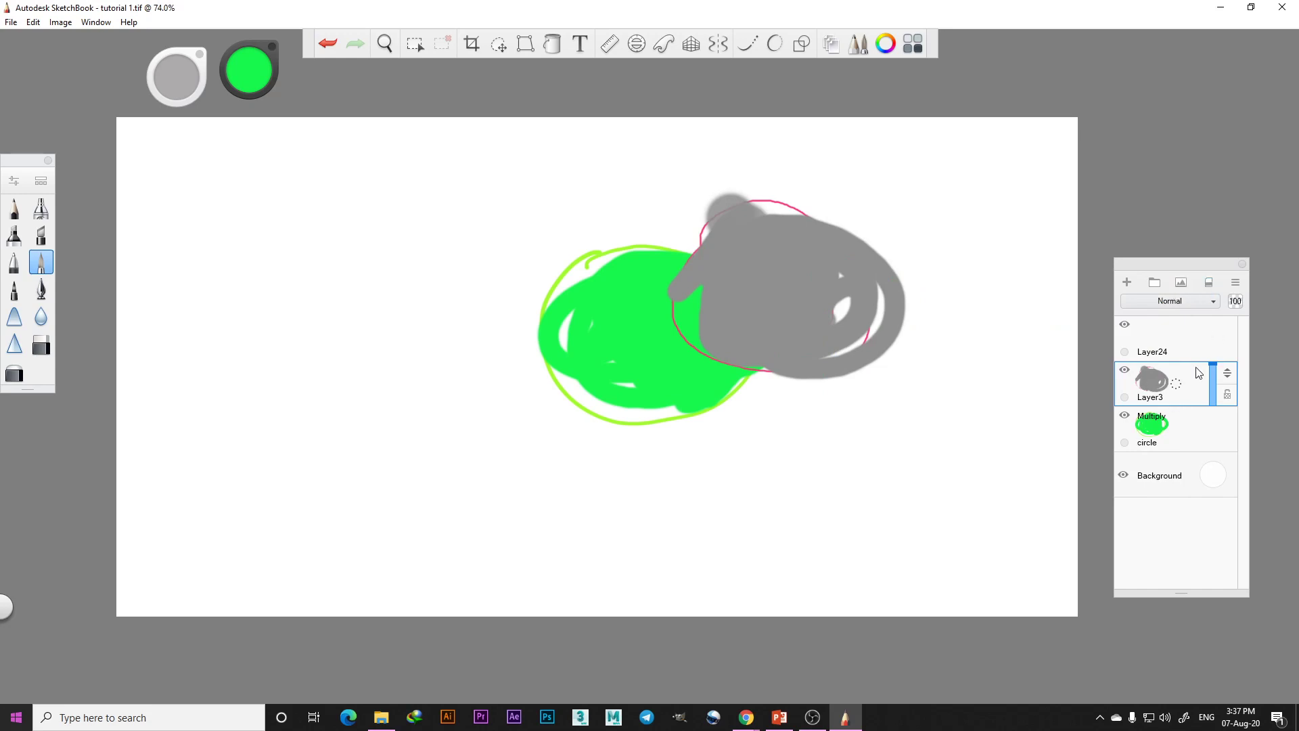
Delete Layer3 and Layer24, and clear the contents of the circle layer
click(1235, 282)
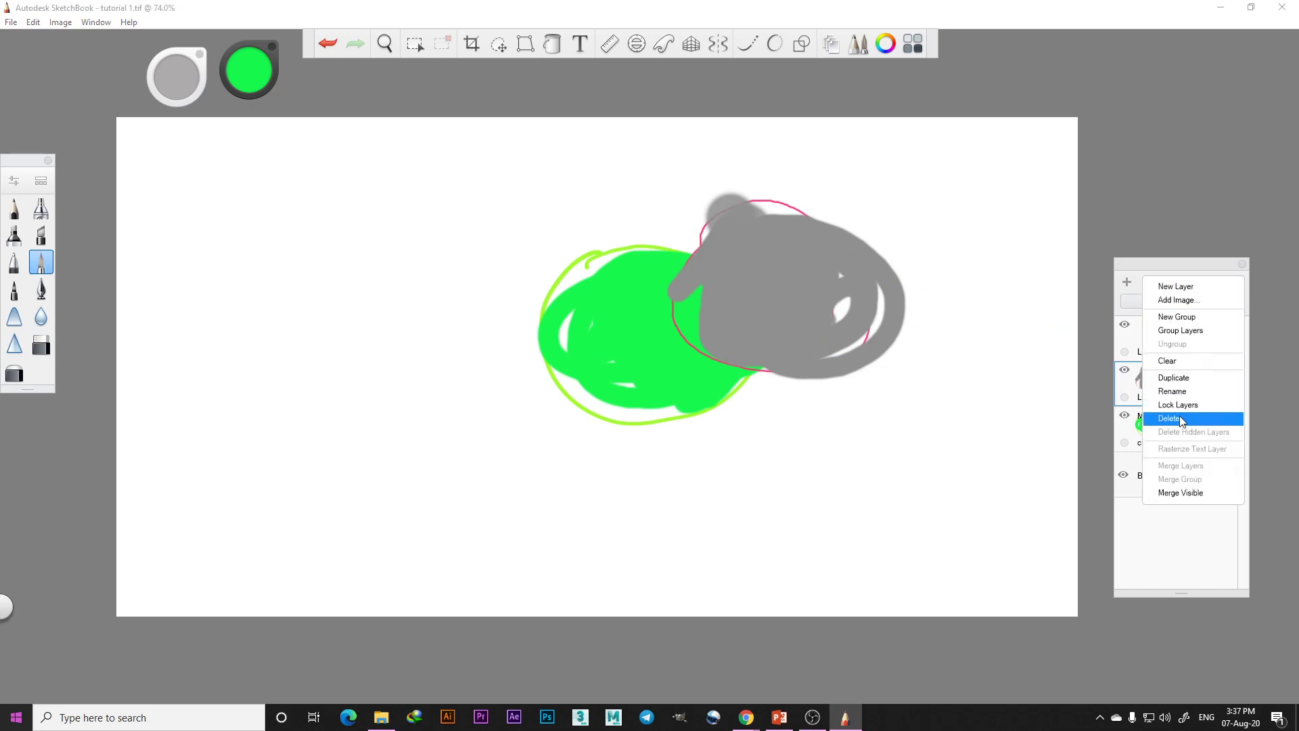
click(1180, 415)
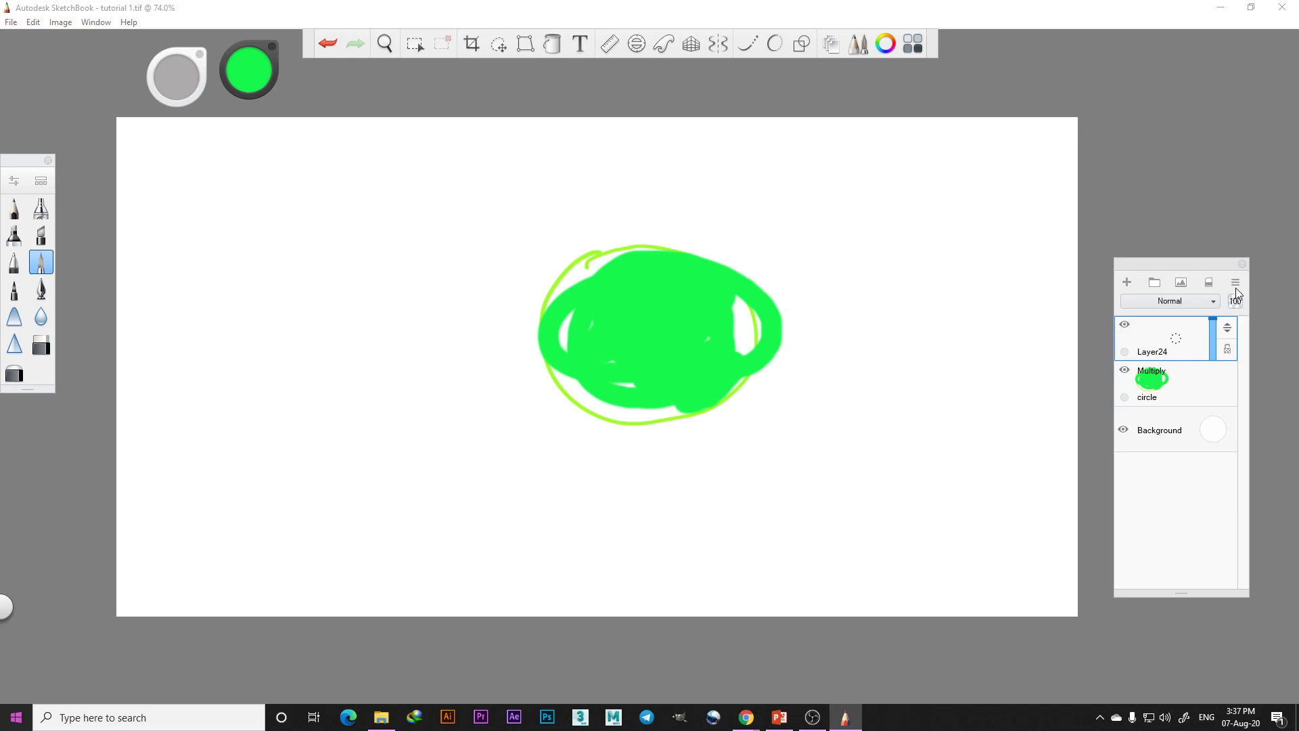
click(1235, 285)
click(1180, 414)
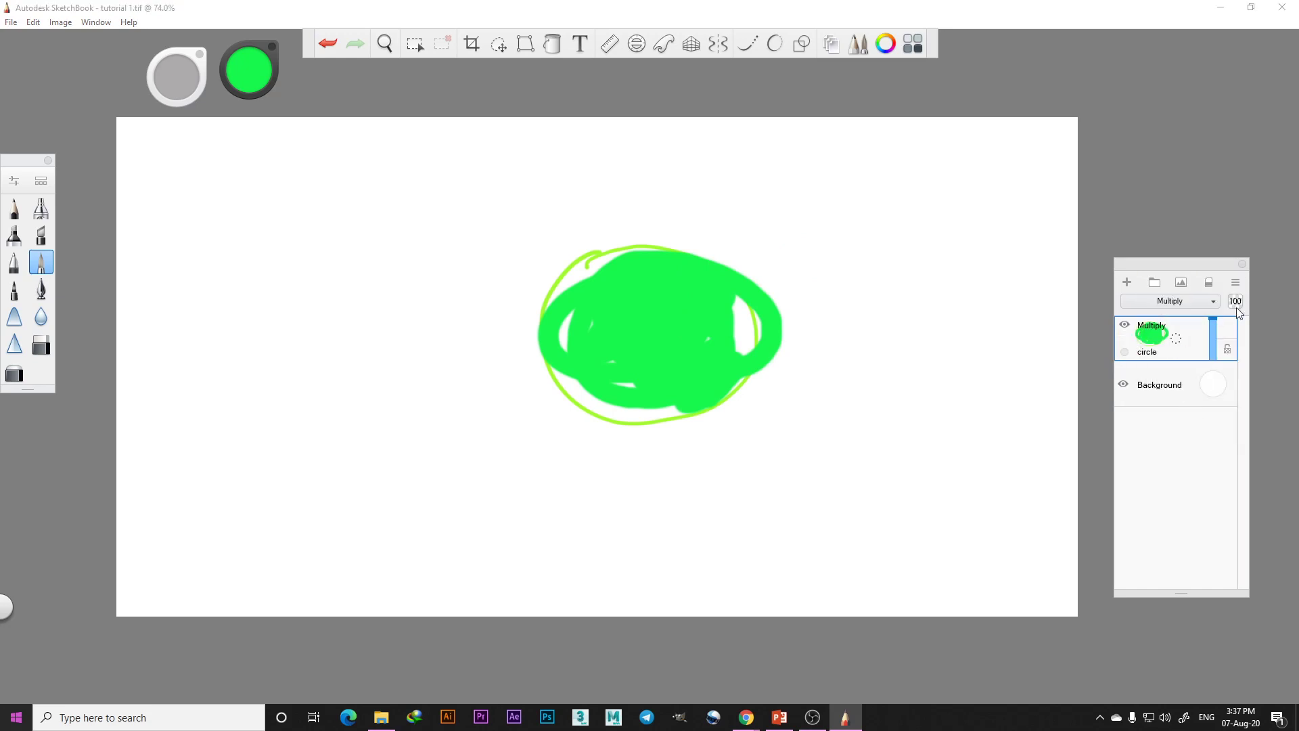
click(1235, 282)
click(1189, 366)
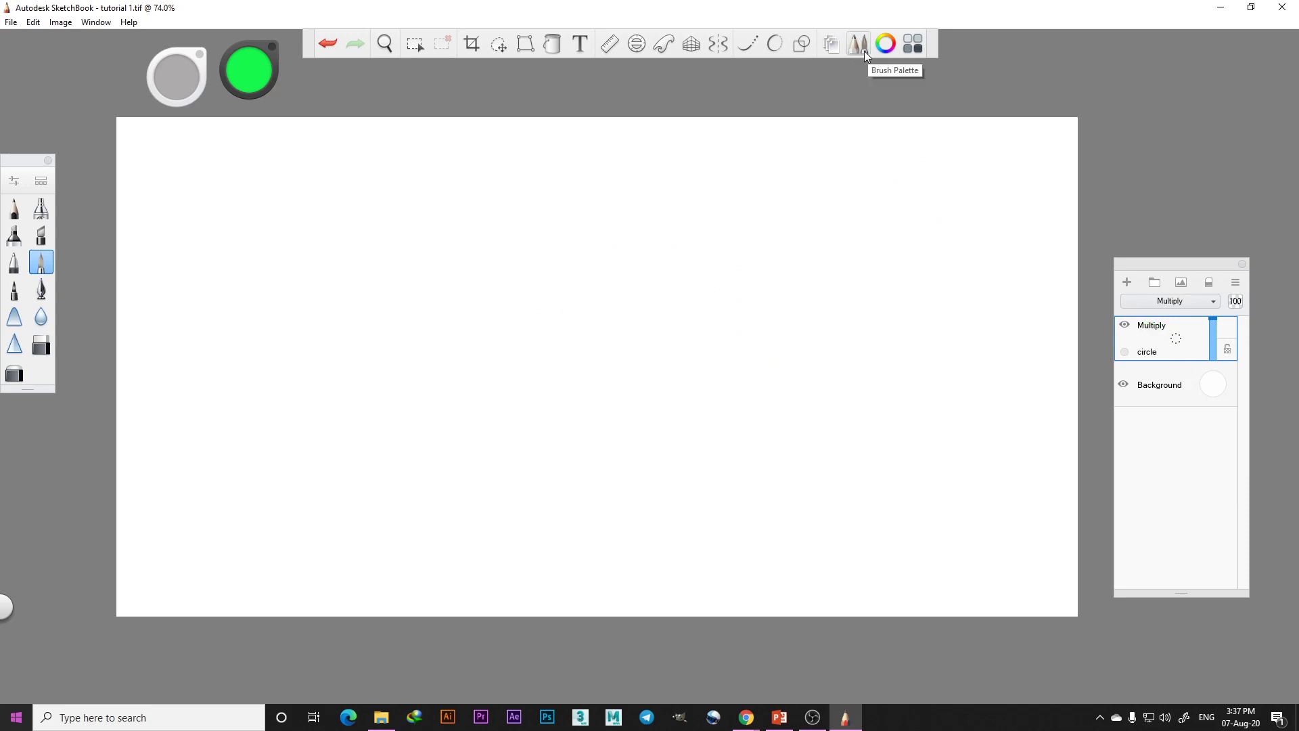
Hide and redisplay the brush palette twice
click(48, 161)
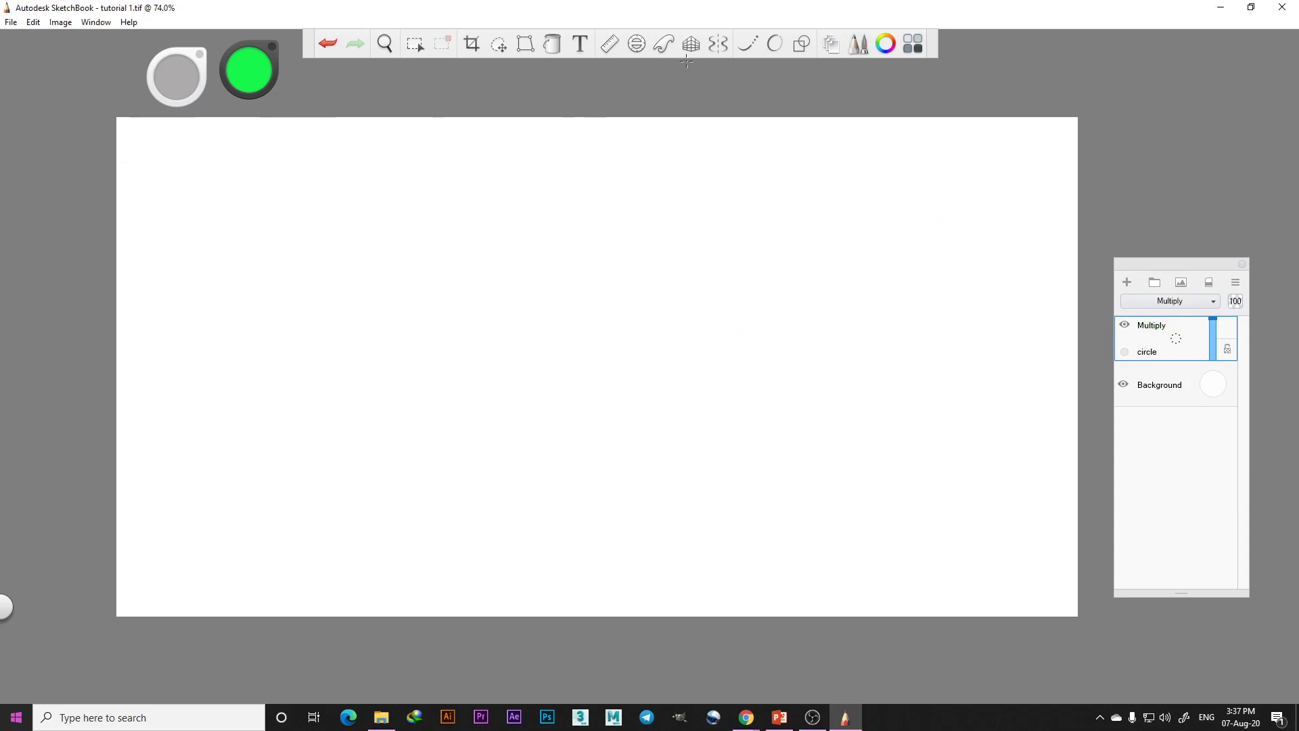
click(851, 48)
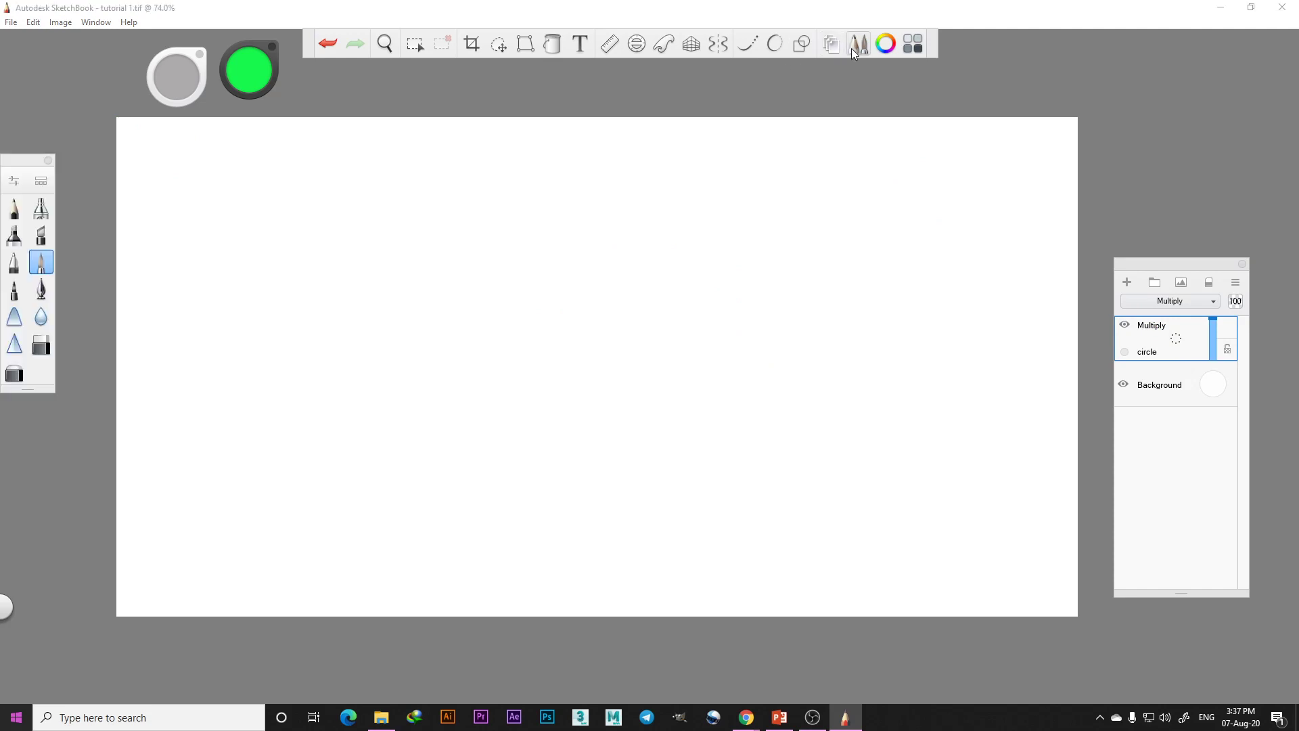
click(96, 22)
click(87, 107)
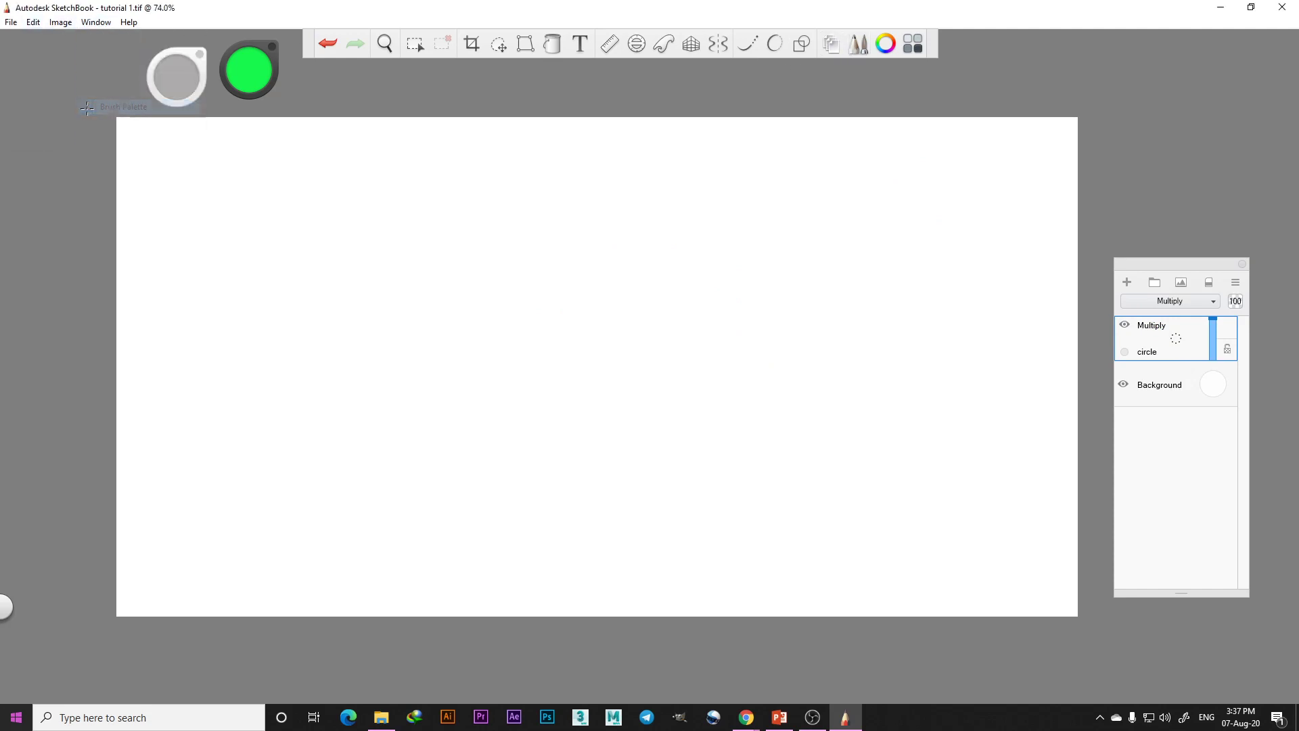
click(94, 22)
click(86, 107)
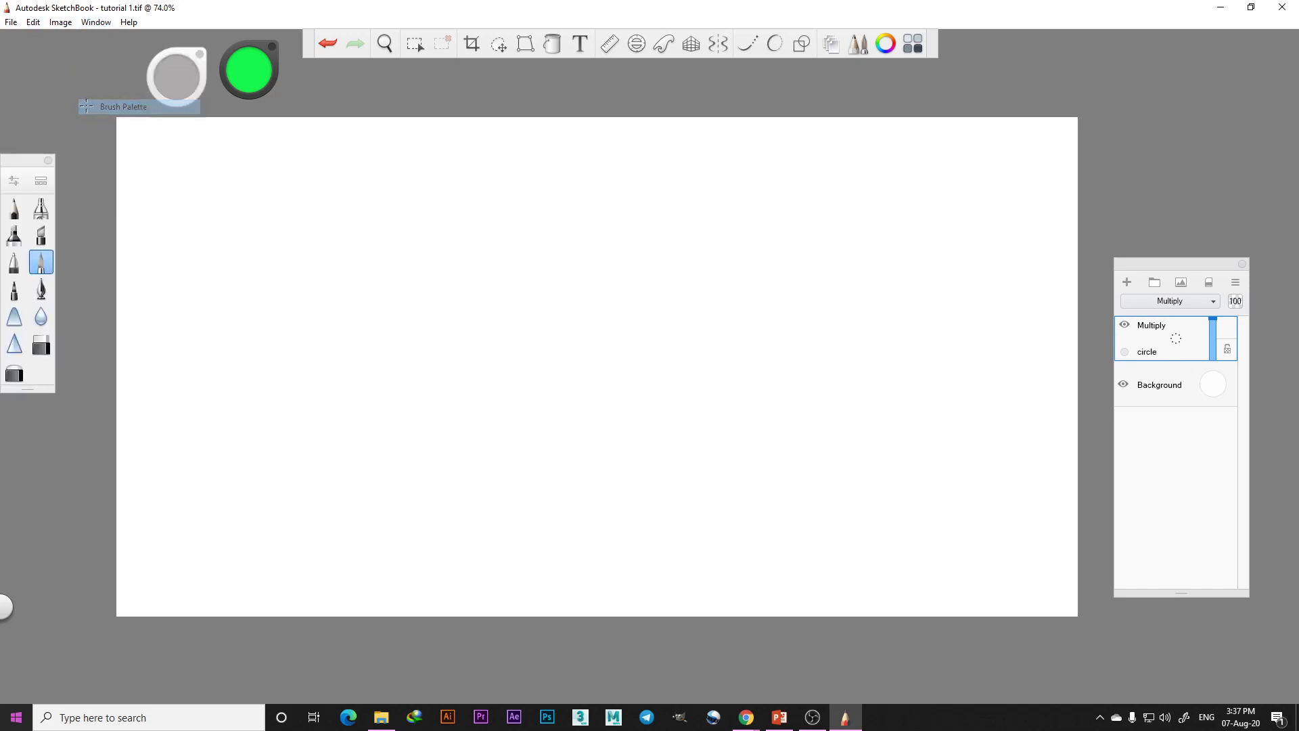
Open the Color Editor beside the layer editor and adjust the RGB values, setting red to 0 and lowering green to about 149
click(887, 53)
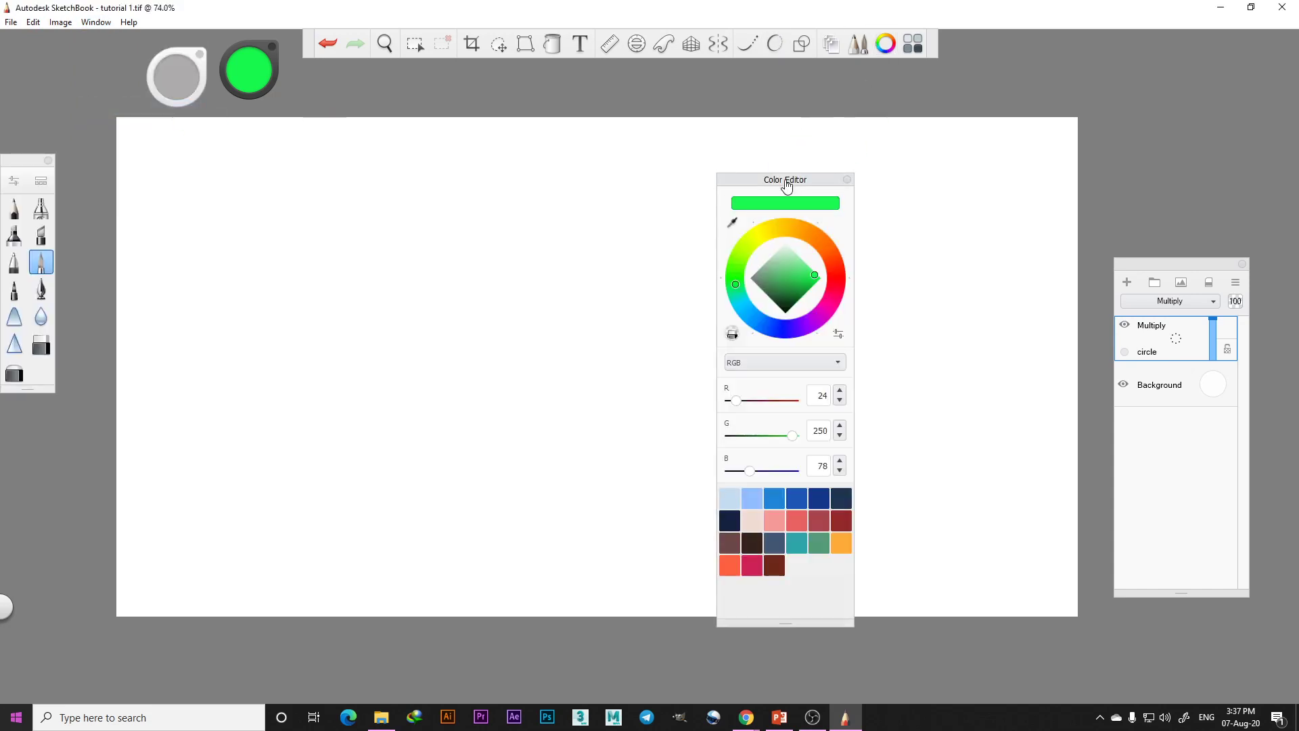
mouse_move(794, 186)
mouse_down()
mouse_move(959, 121)
mouse_move(1009, 136)
mouse_up()
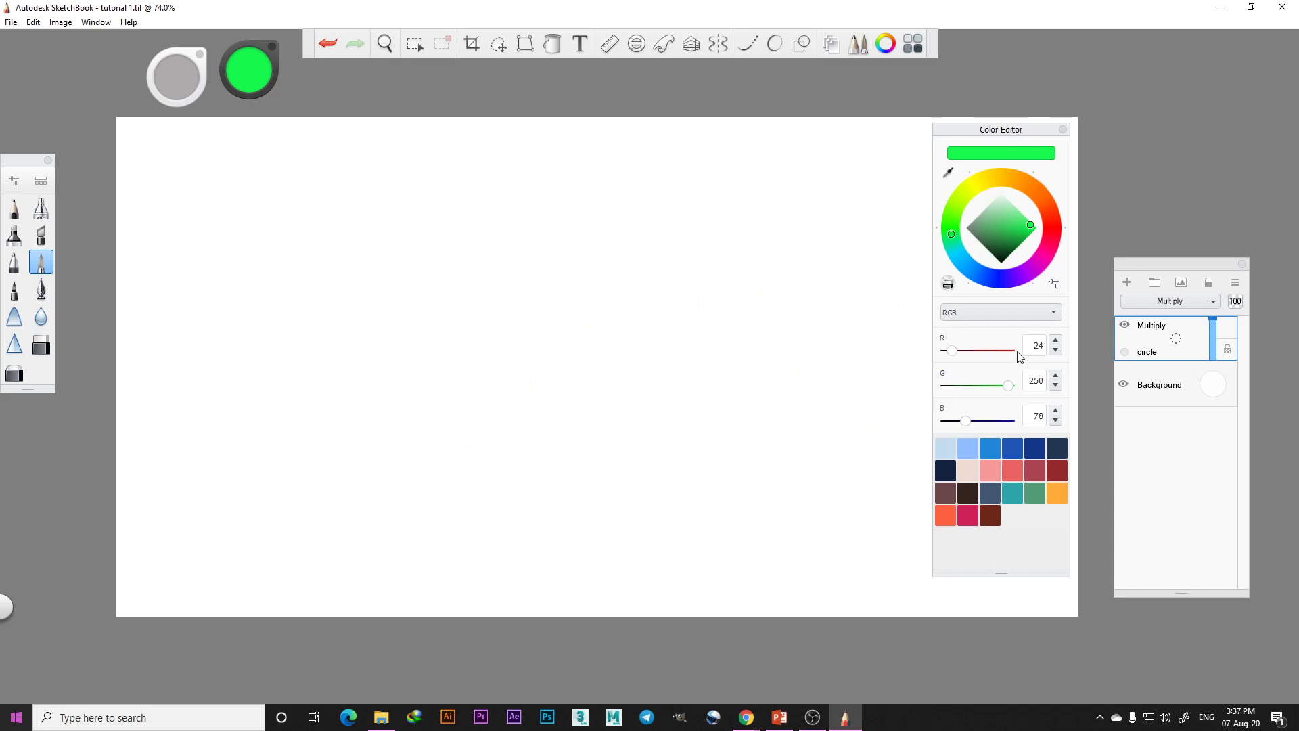
double_click(1042, 346)
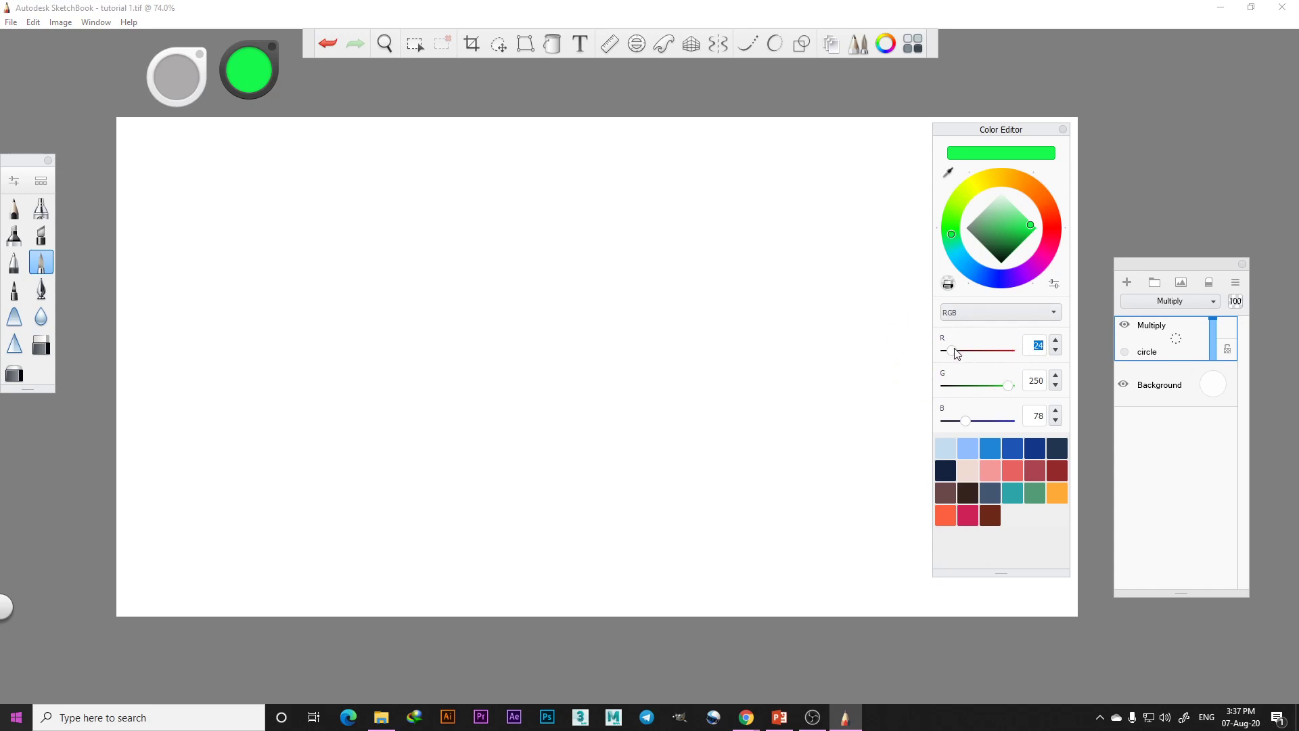
drag(953, 351, 981, 352)
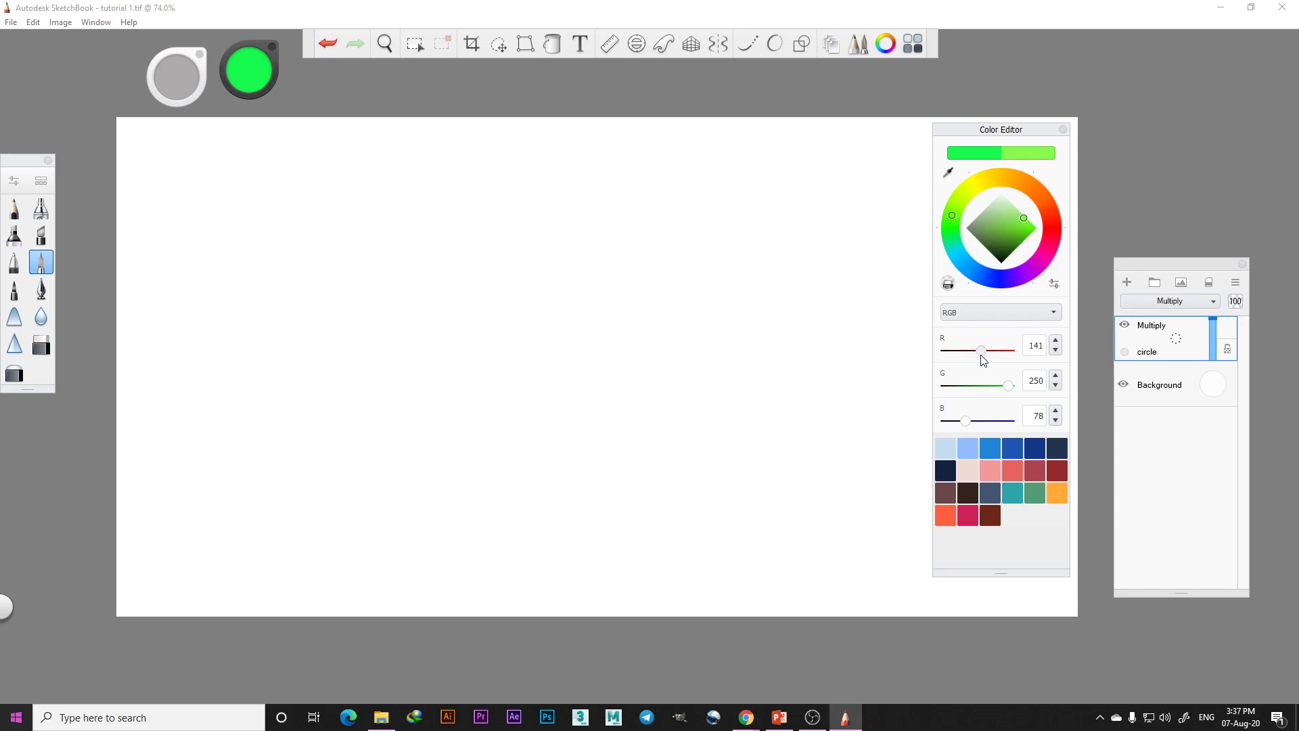
double_click(1030, 347)
mouse_move(981, 352)
mouse_down()
mouse_move(1009, 355)
mouse_move(945, 353)
mouse_up()
drag(996, 391, 978, 385)
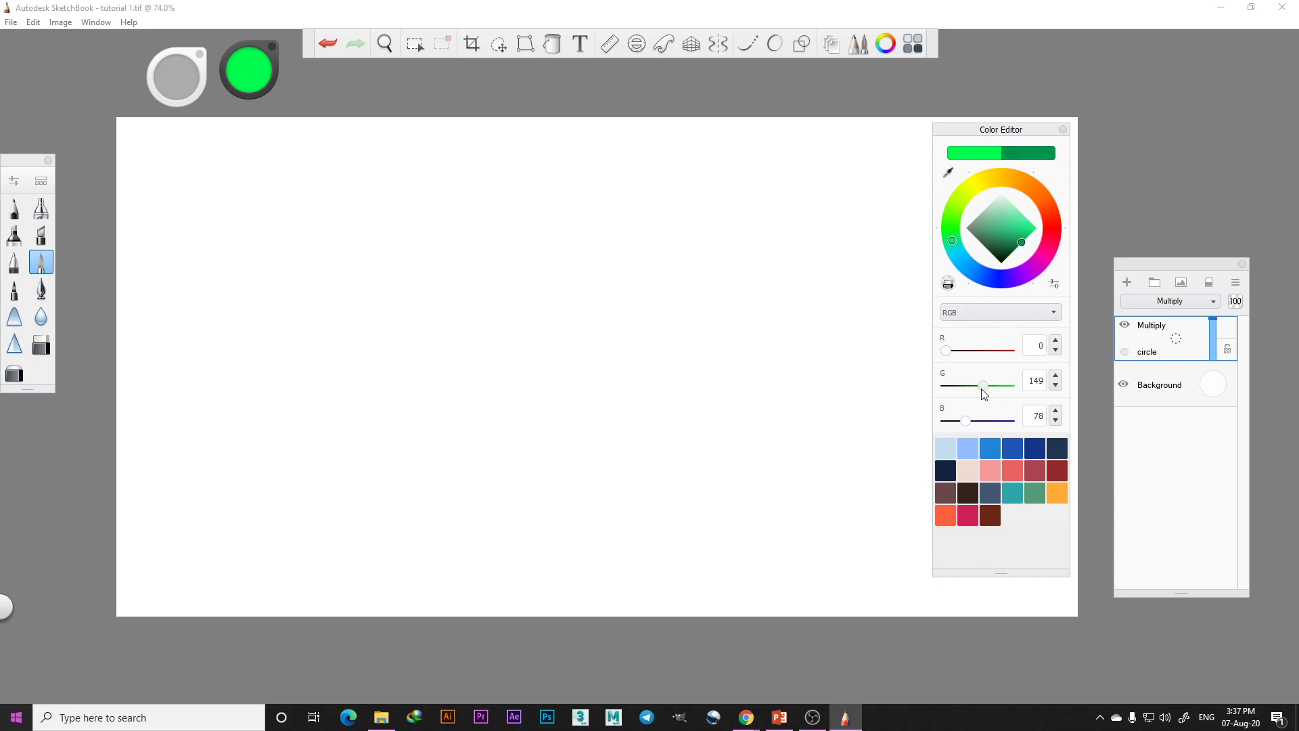
Try several colour swatches ending on teal, lighten it to RGB 225, 249, 250 and close the Color Editor
click(968, 452)
click(990, 452)
click(991, 473)
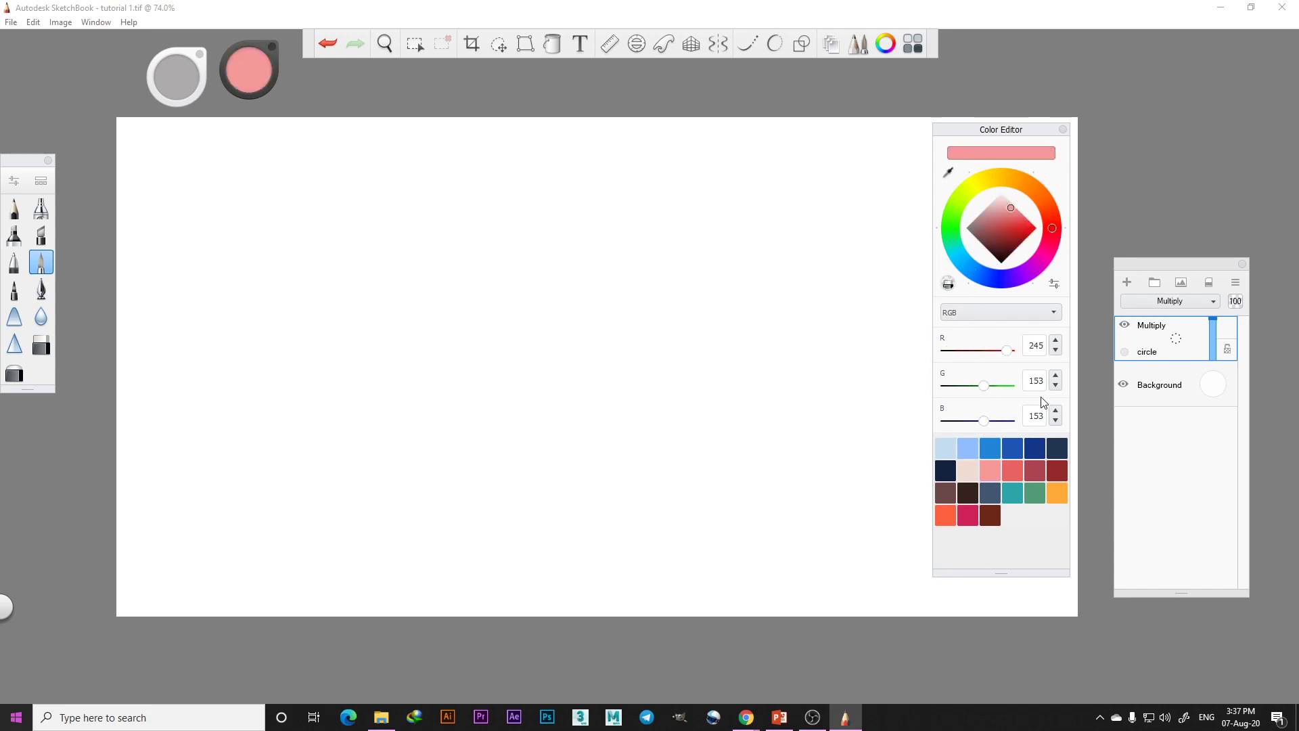
click(1013, 472)
click(1015, 449)
click(1035, 449)
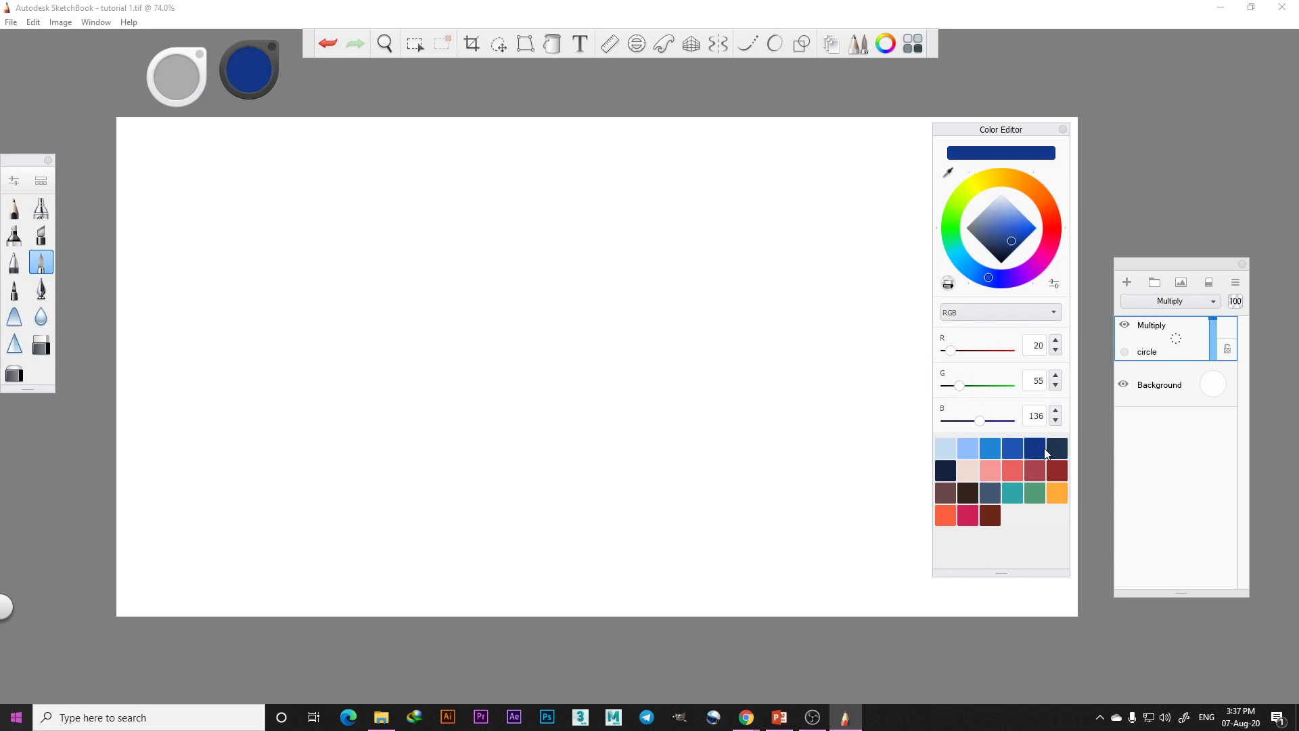
click(1047, 452)
click(1053, 468)
click(1033, 497)
click(1007, 492)
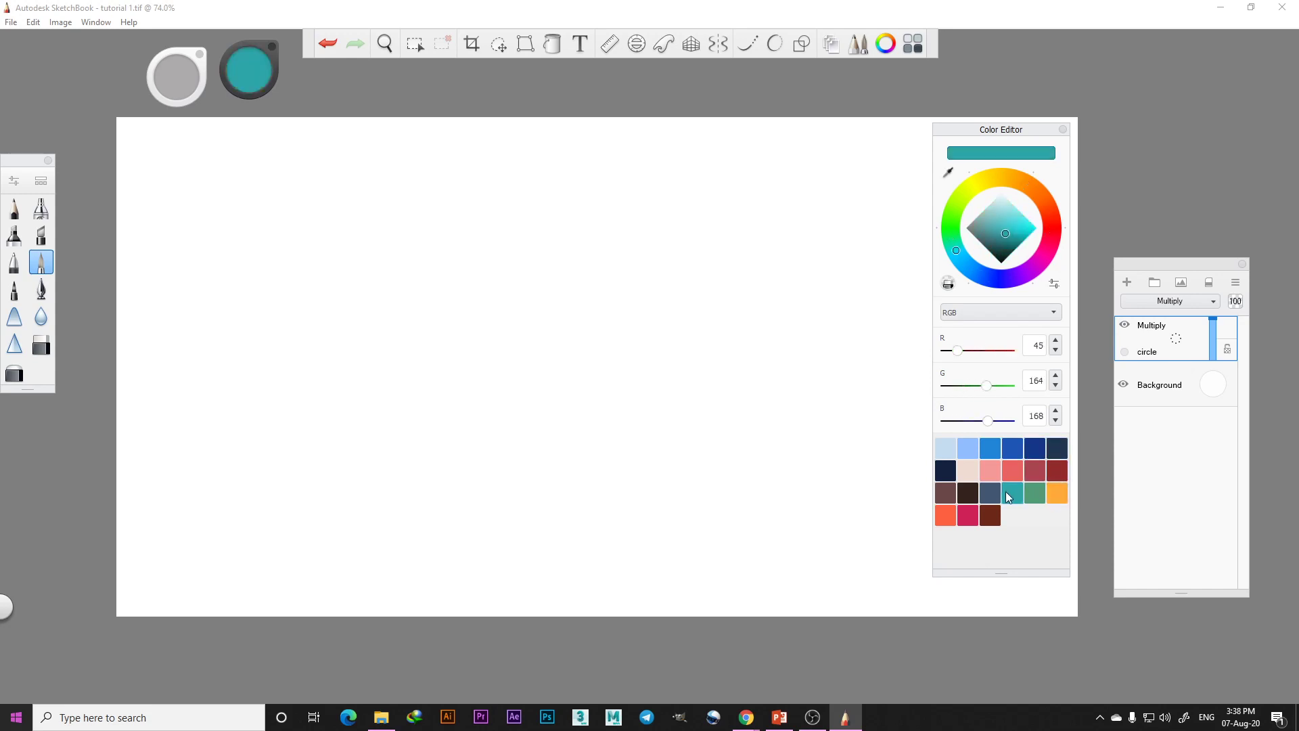
drag(1005, 237, 1004, 198)
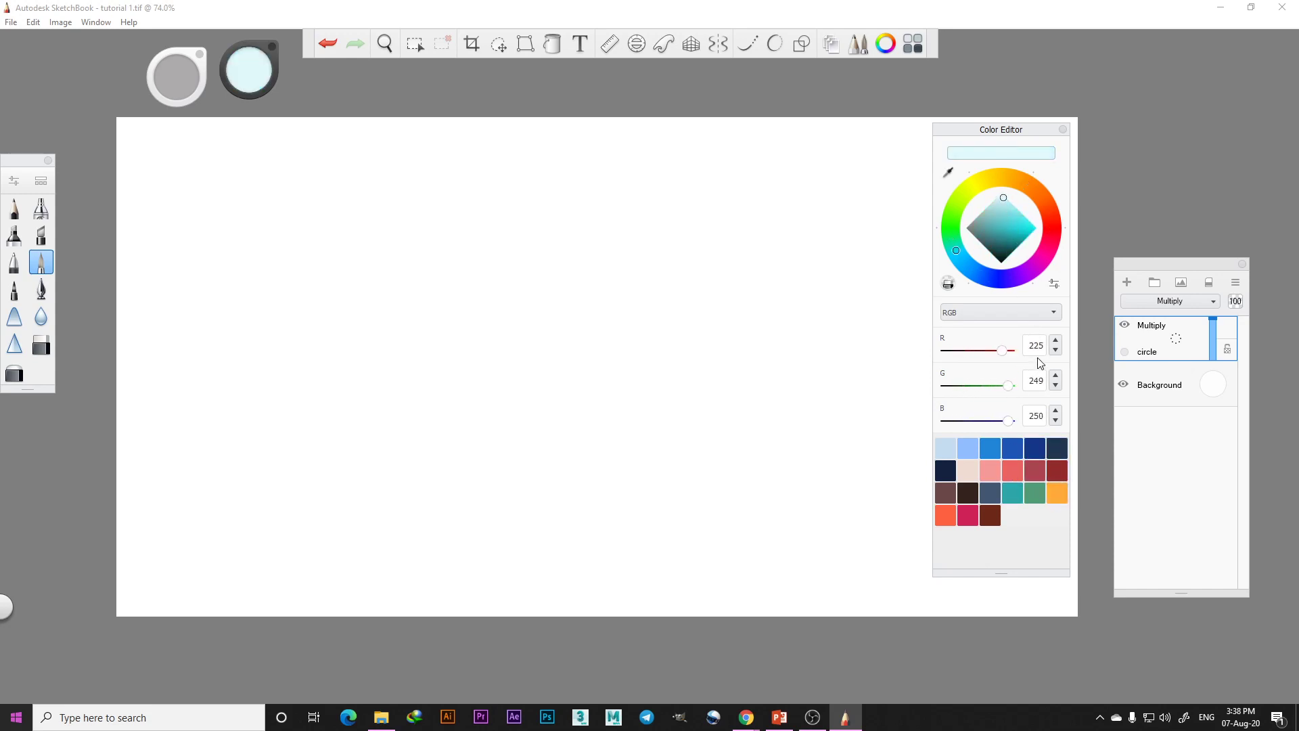
click(1063, 129)
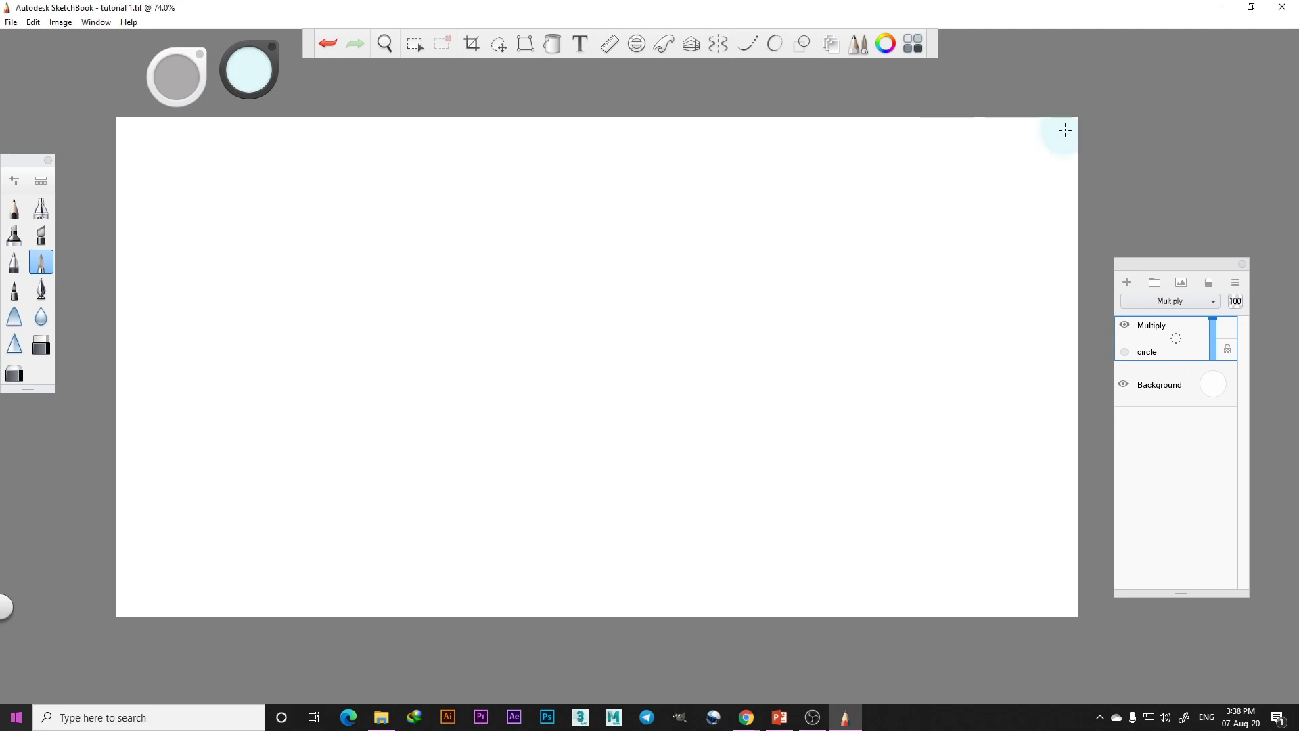
Open the Copic Library and paint one patch in BV0000 Pale Thistle and another in FV2 on the circle layer
click(912, 44)
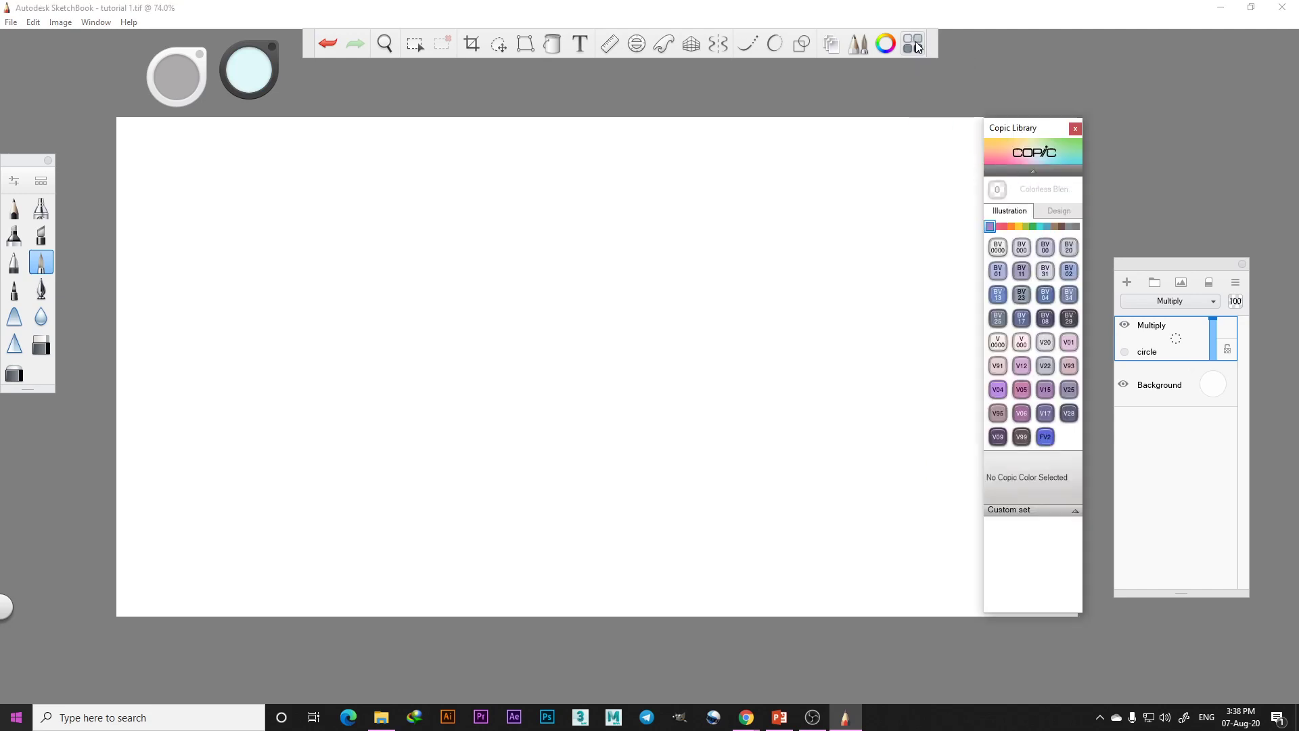
mouse_move(1017, 136)
mouse_down()
mouse_move(966, 141)
mouse_move(1012, 135)
mouse_up()
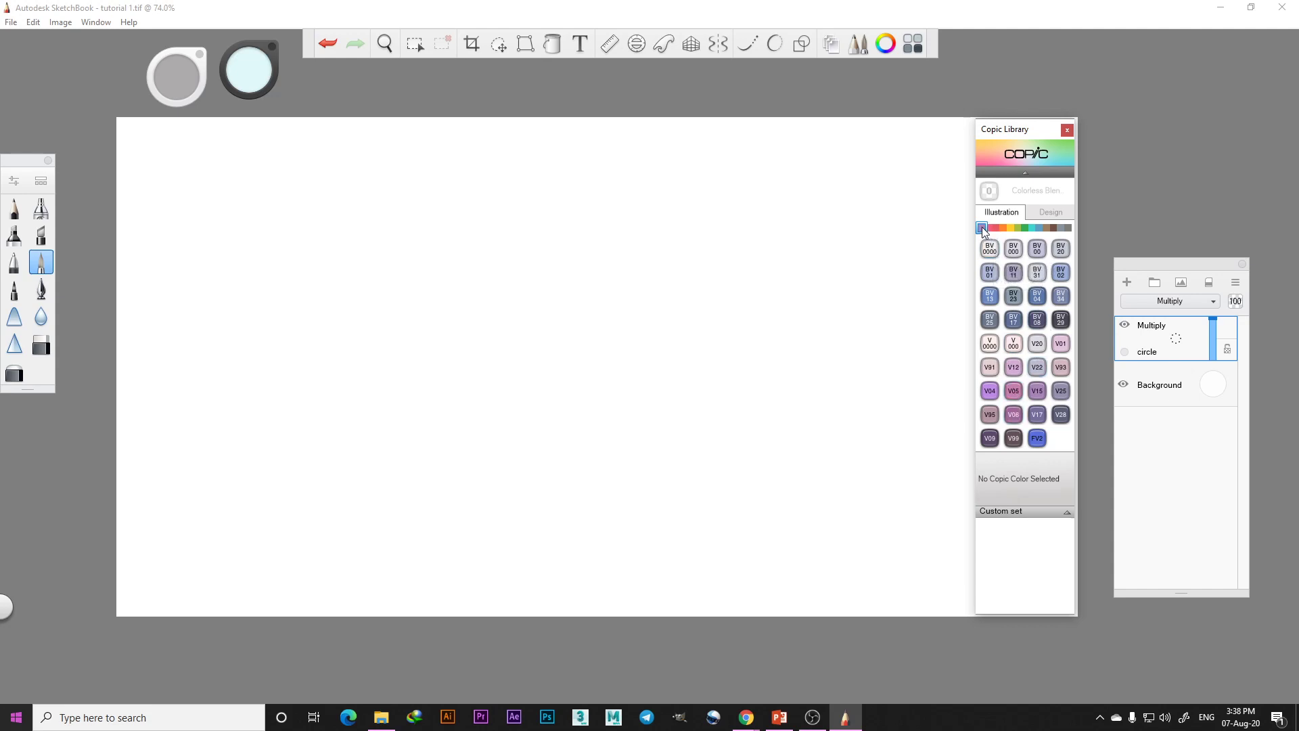
click(988, 252)
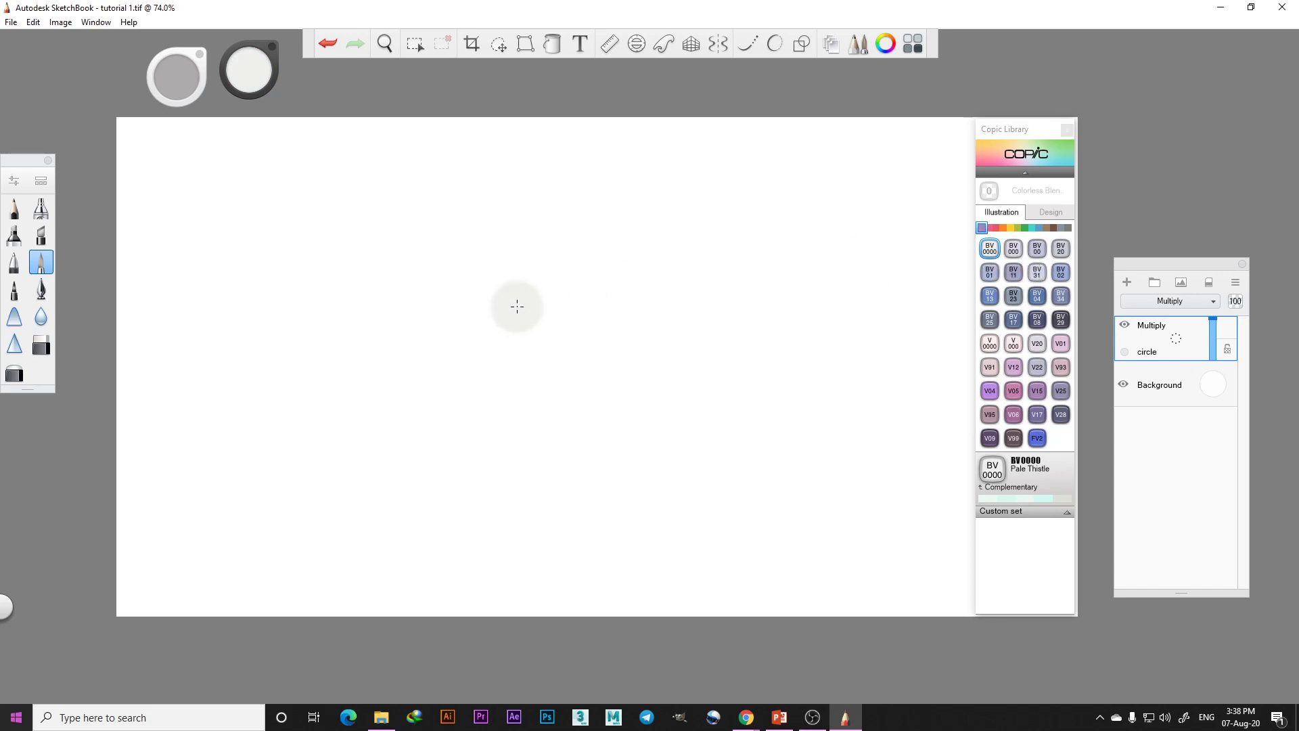
drag(540, 297, 530, 326)
click(1036, 438)
drag(773, 303, 769, 312)
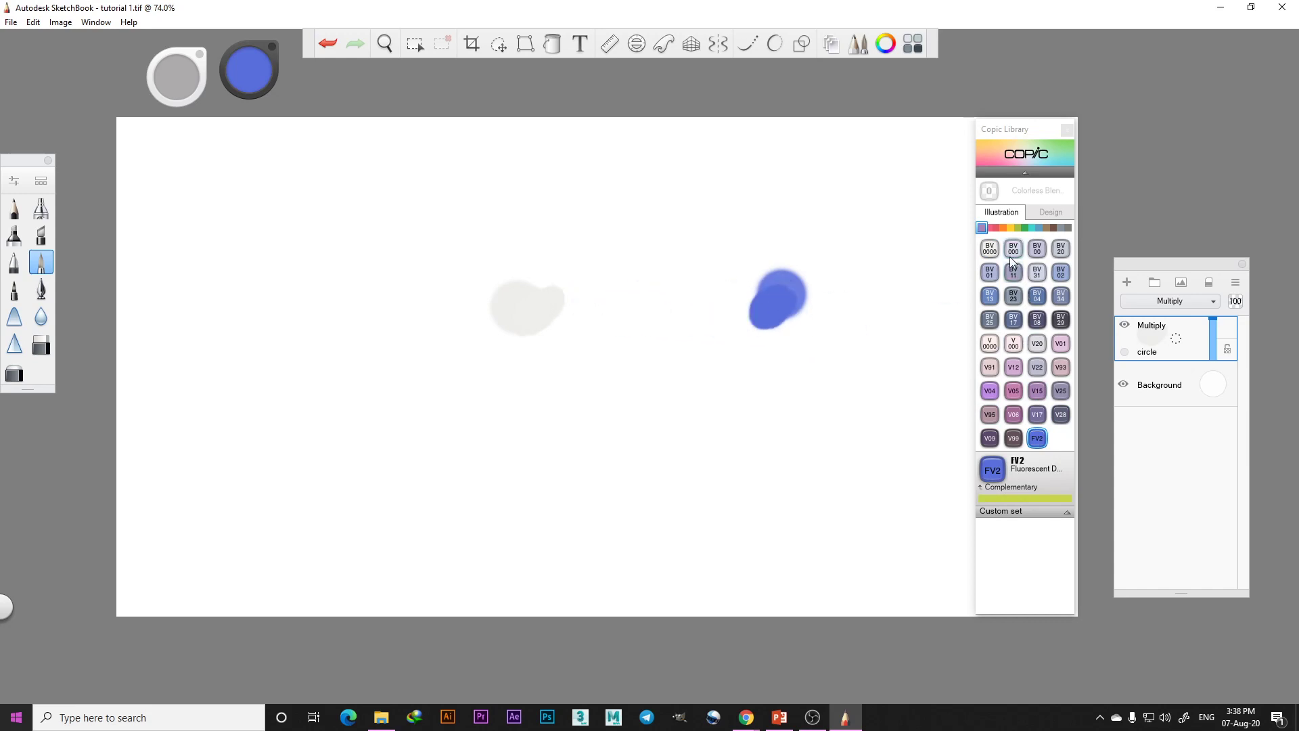
Browse the Copic illustration colour families from red-violet through yellow and green to blue
click(989, 228)
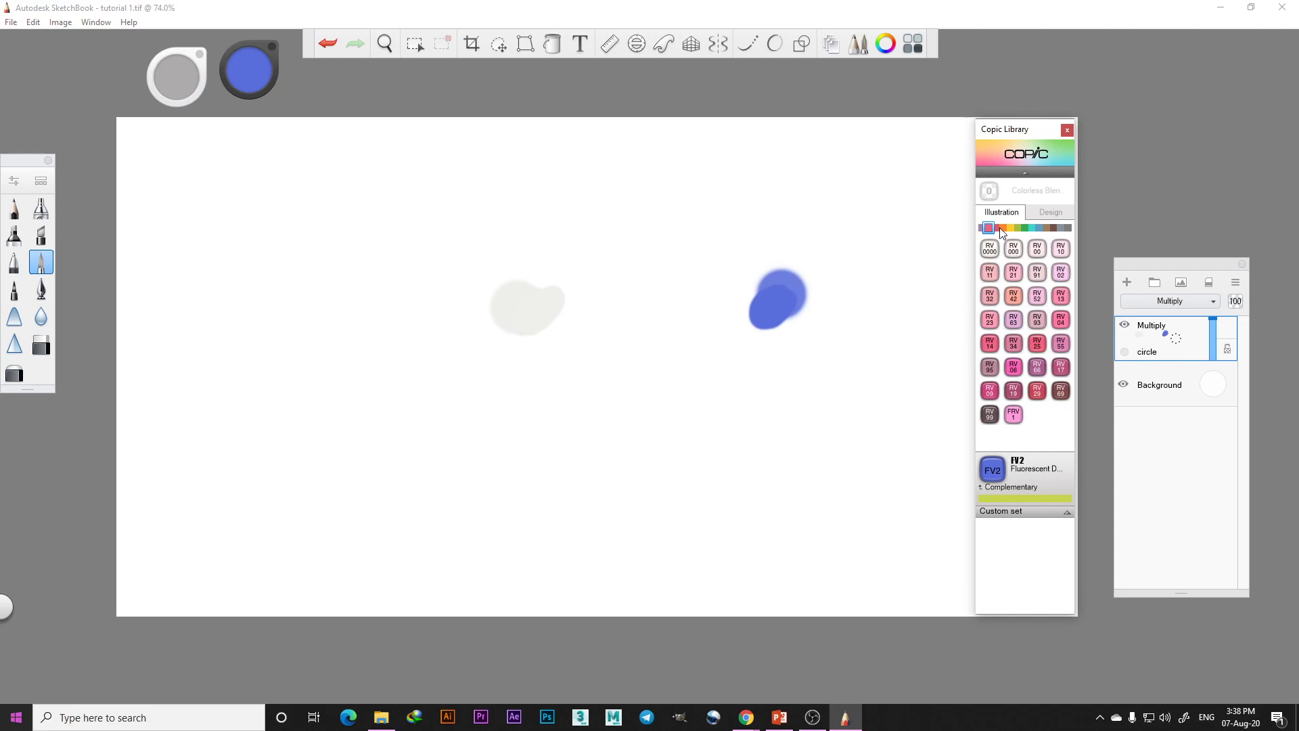
click(1007, 227)
click(1012, 227)
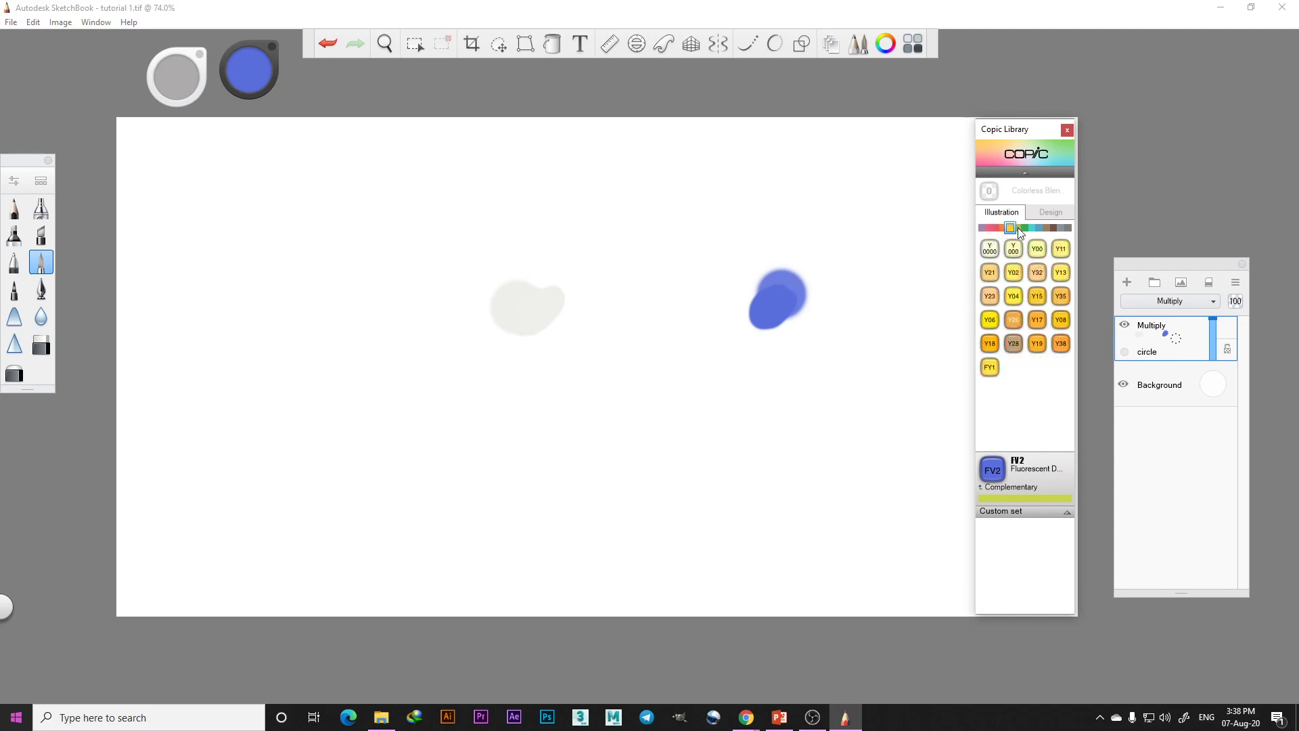
click(1018, 228)
click(1025, 227)
click(1038, 228)
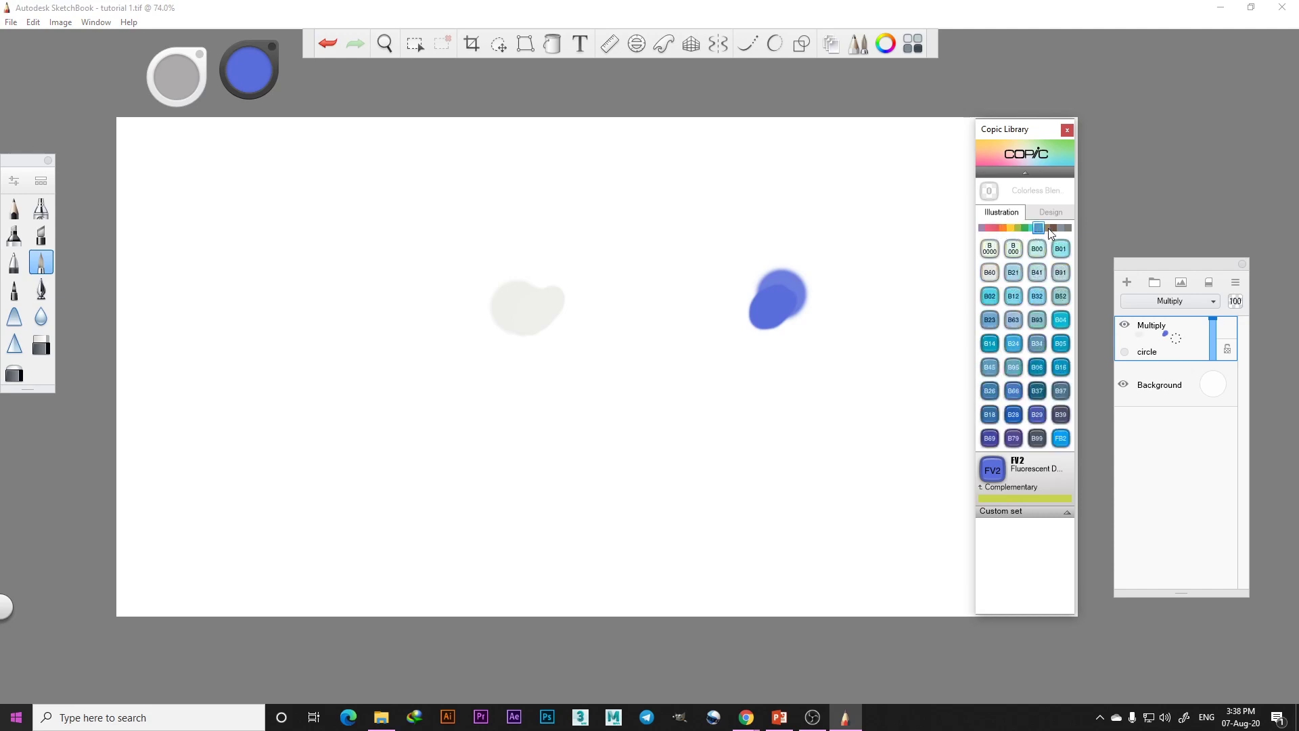
Paint one patch in E11 Barley Beige and another in E34 from the Copic earth tones, and close the Copic Library
click(1049, 228)
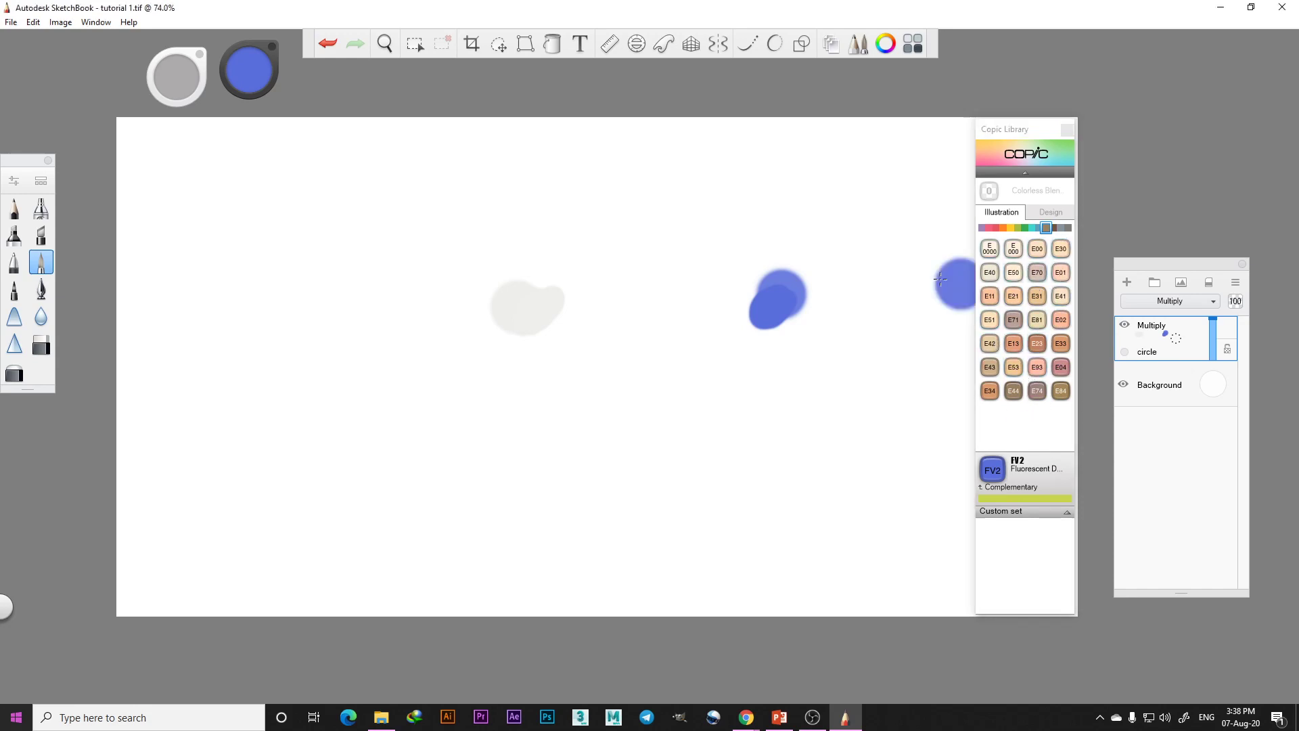
click(995, 301)
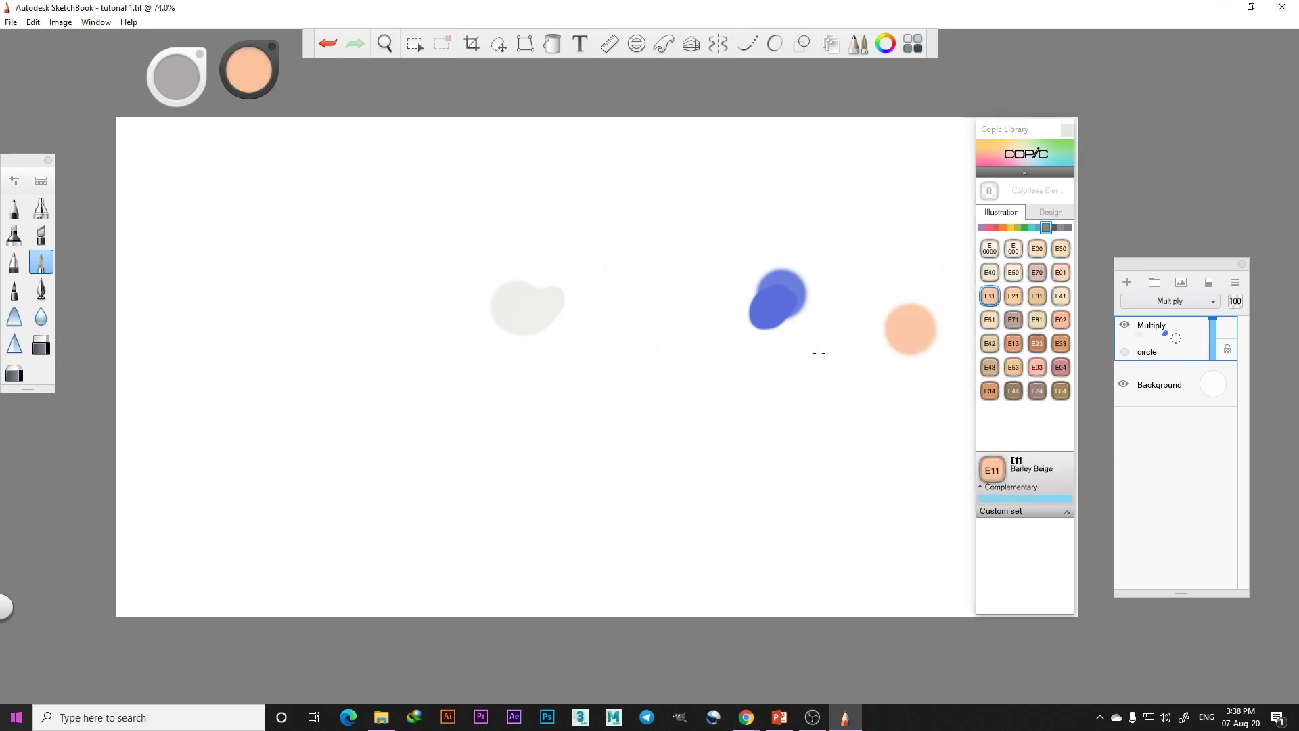
mouse_move(783, 354)
mouse_down()
mouse_move(687, 406)
mouse_move(686, 421)
mouse_up()
click(996, 389)
mouse_move(889, 363)
mouse_down()
mouse_move(858, 398)
mouse_move(870, 395)
mouse_up()
click(1072, 131)
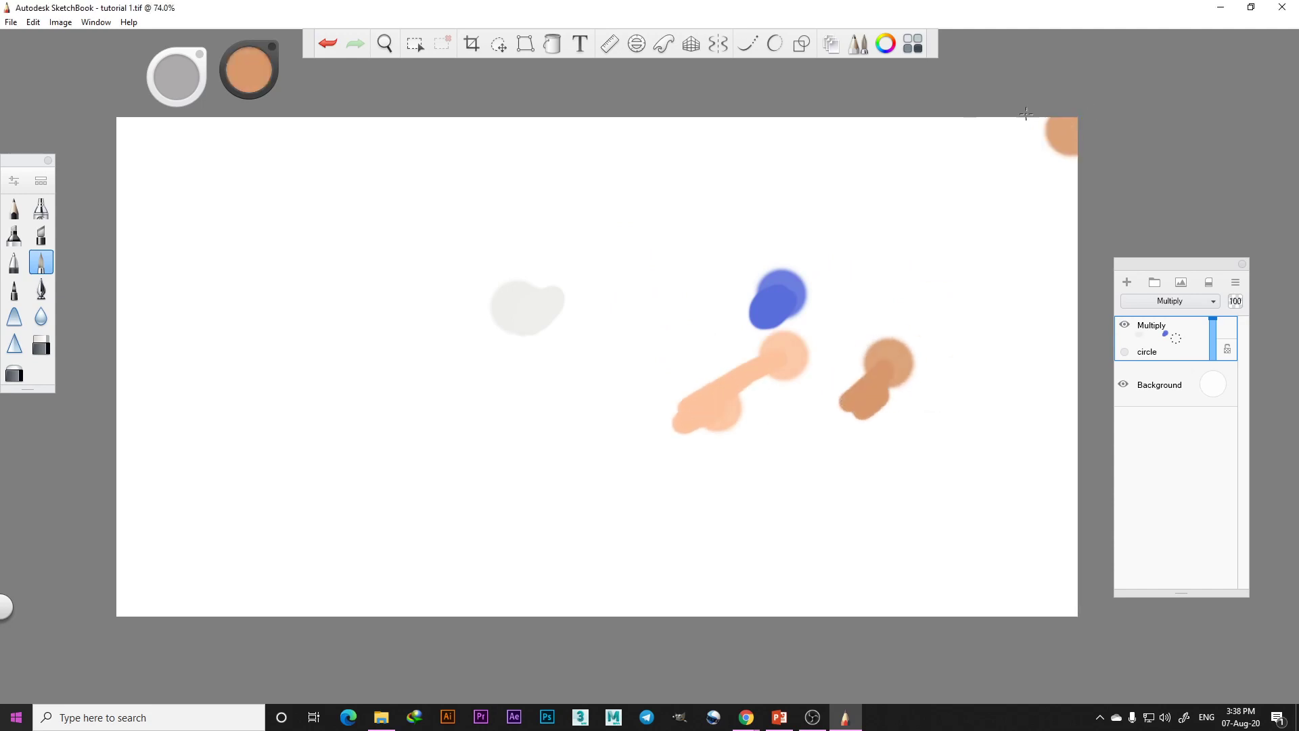
Reposition the layer editor, minimise SketchBook and open the RWH.png image in Photos
drag(1171, 277, 1203, 205)
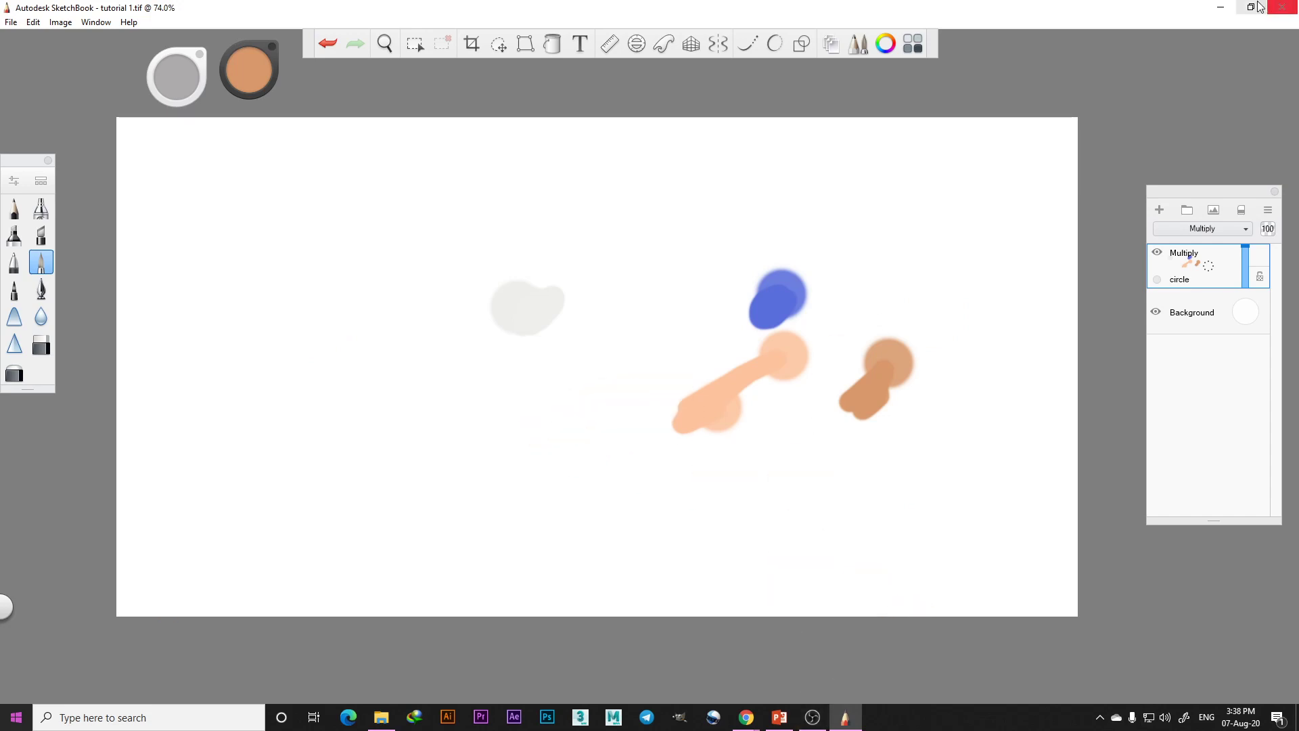
click(1220, 8)
double_click(20, 369)
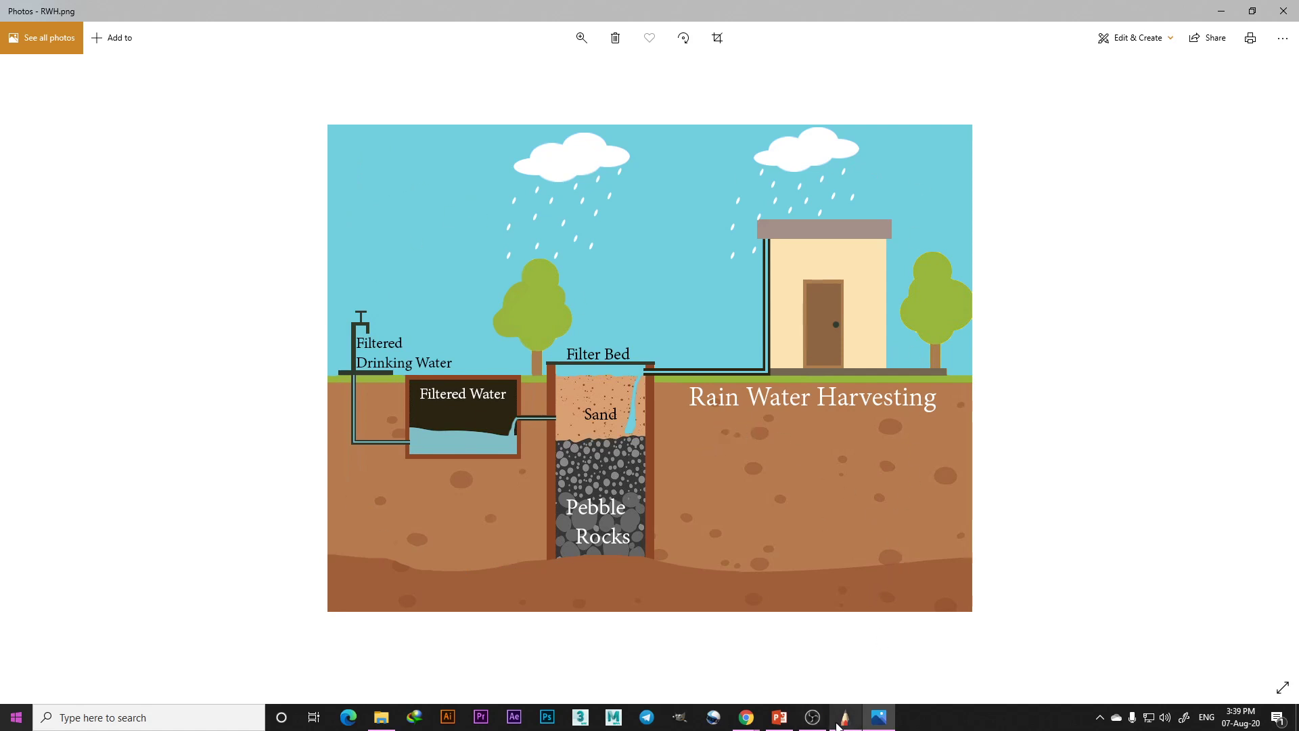
mouse_move(856, 722)
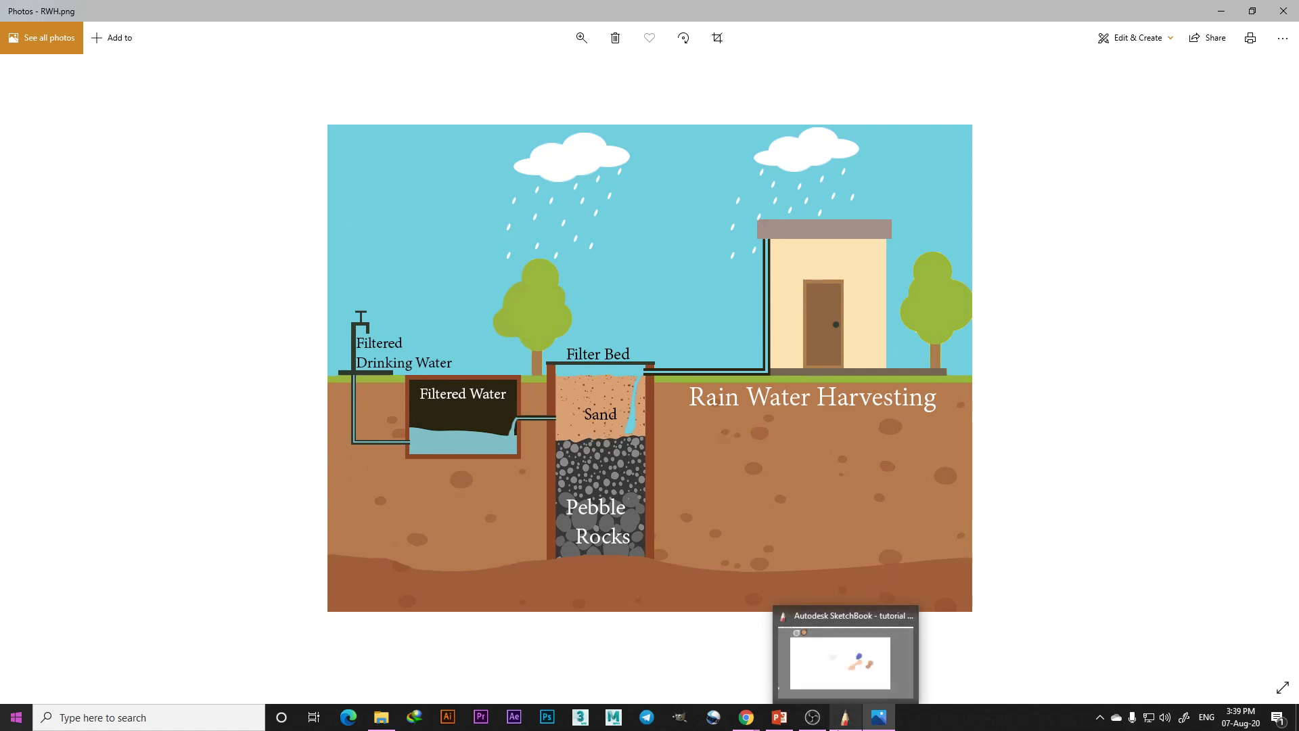
click(812, 724)
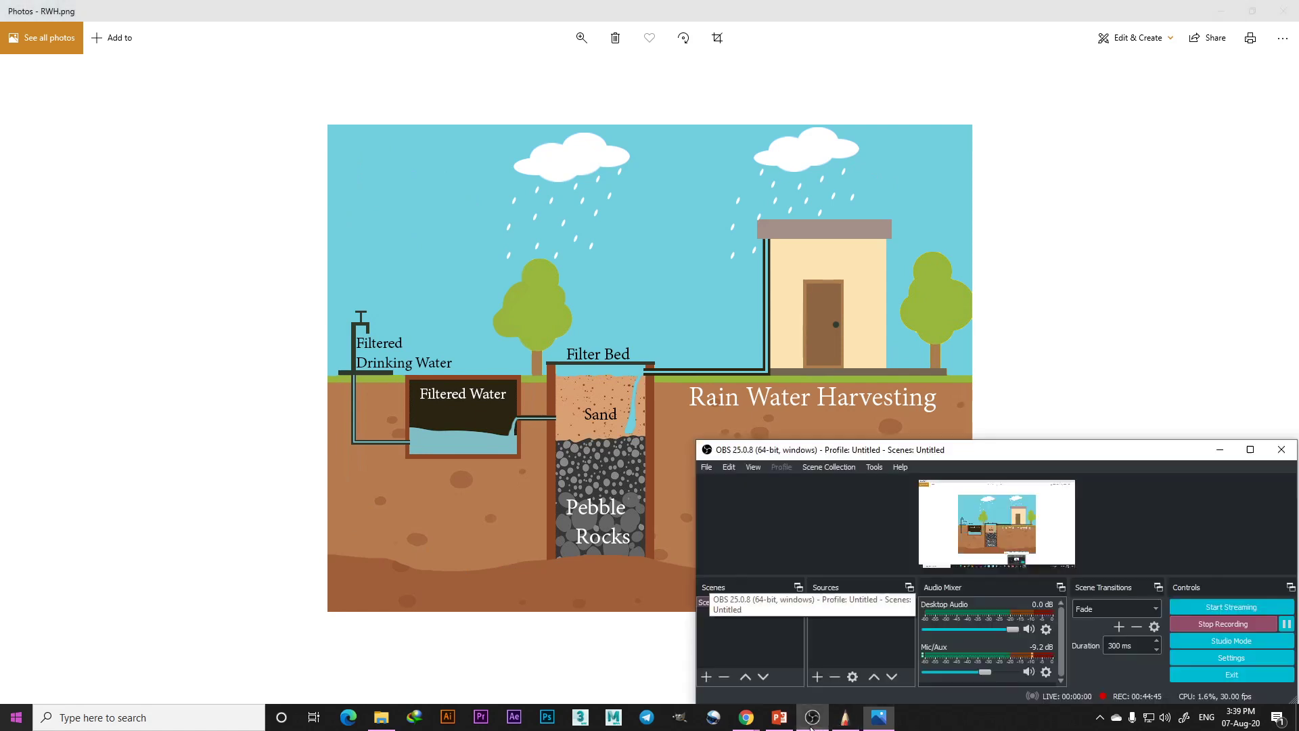